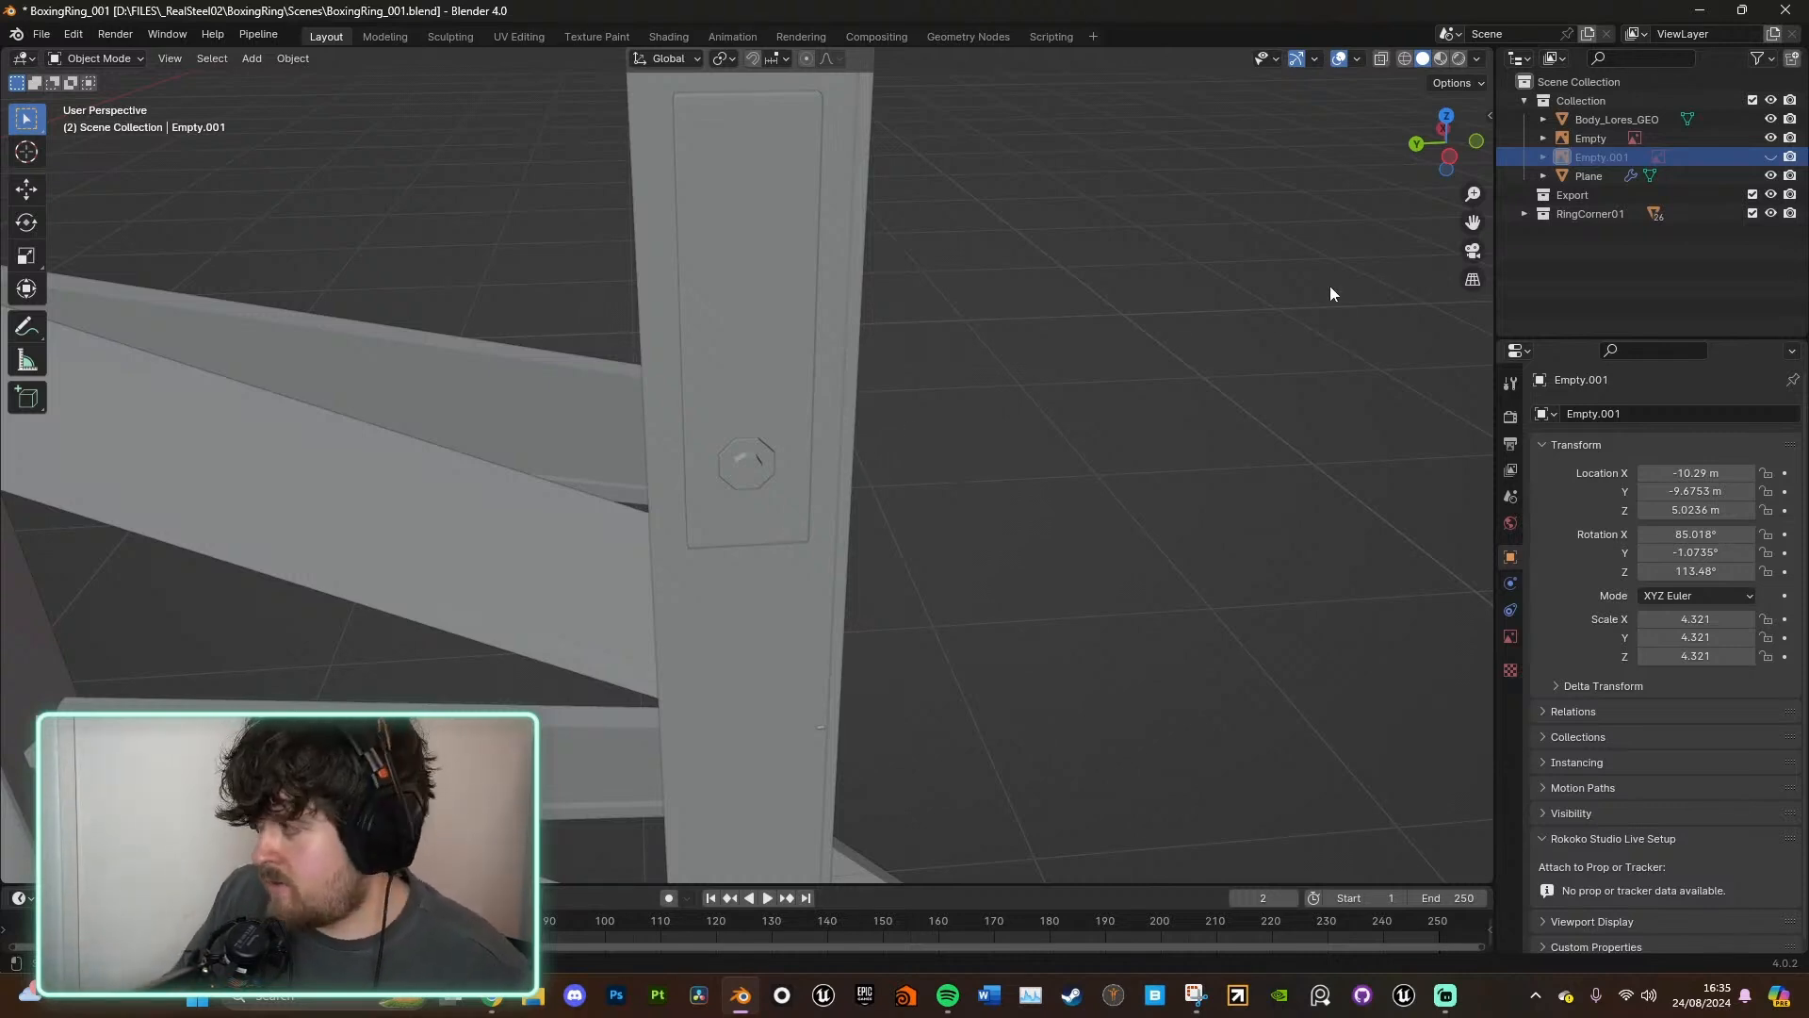
- Duplicate the bolt on the upright's plate and place the copy about 0.31 m higher on the same plate
{"action": "left_click", "coordinate": [1448, 158]}
{"action": "left_click", "coordinate": [766, 476]}
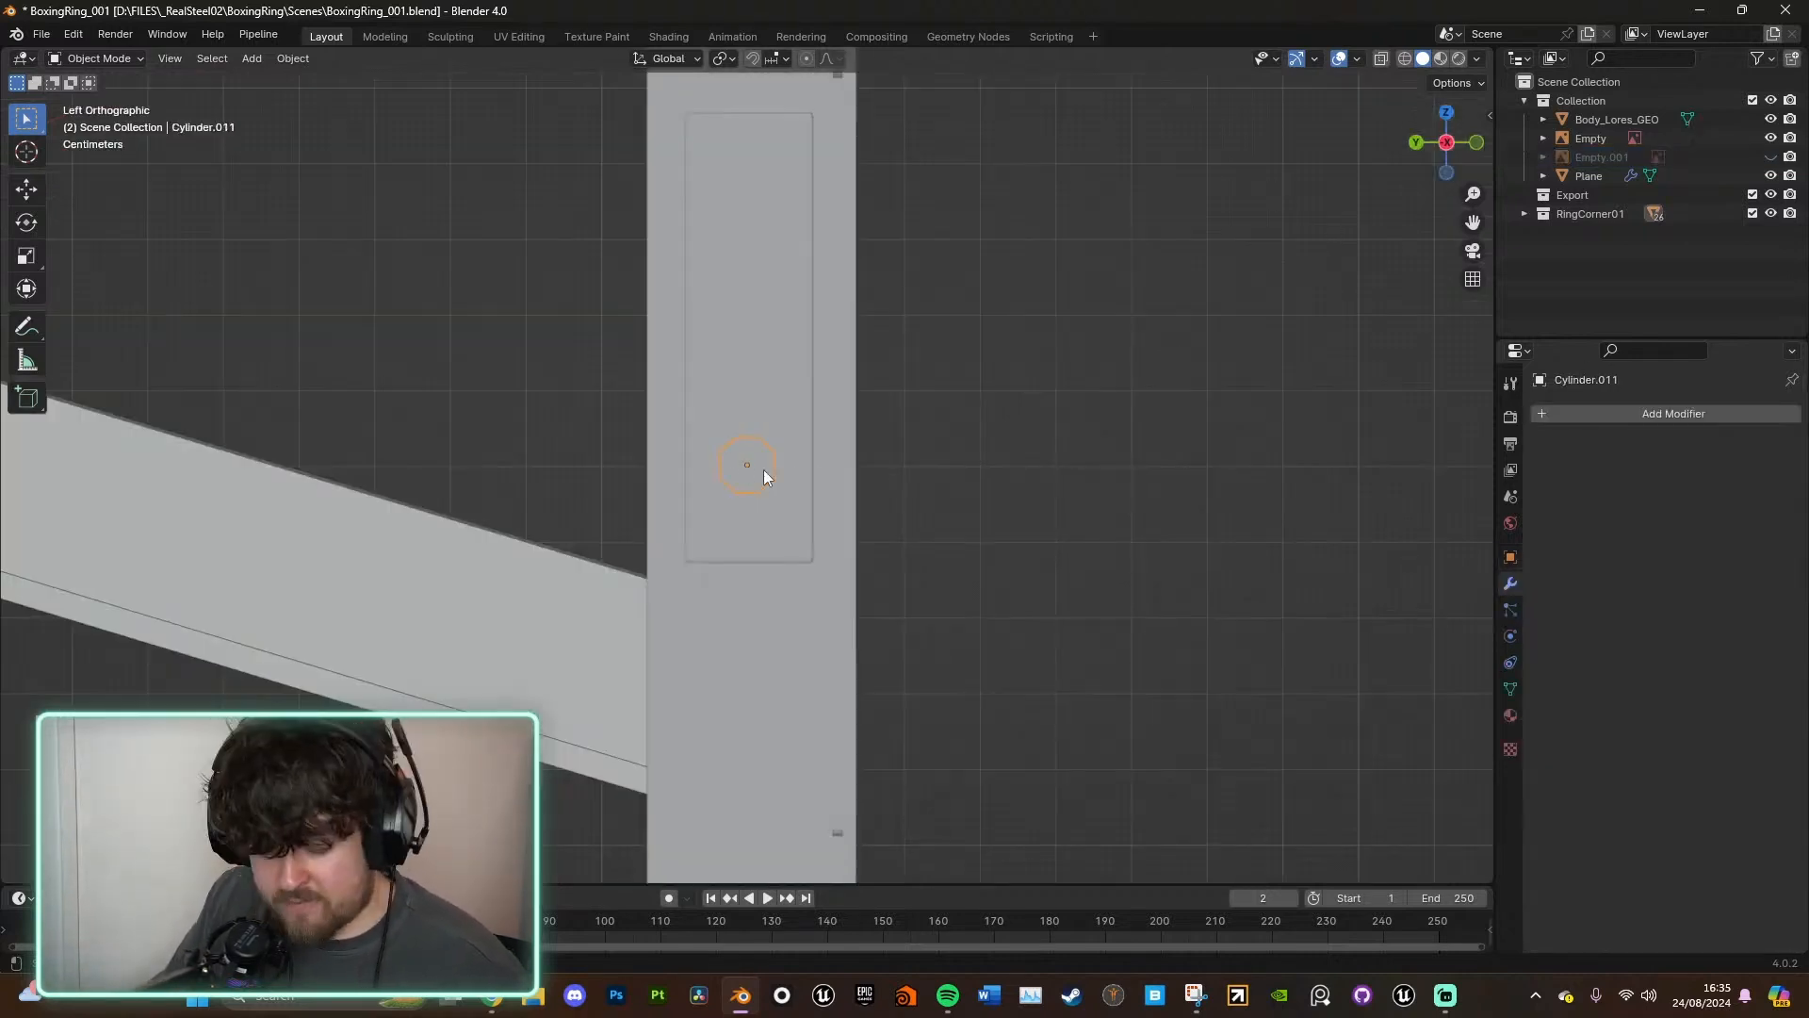
{"action": "key", "text": "shift+d"}
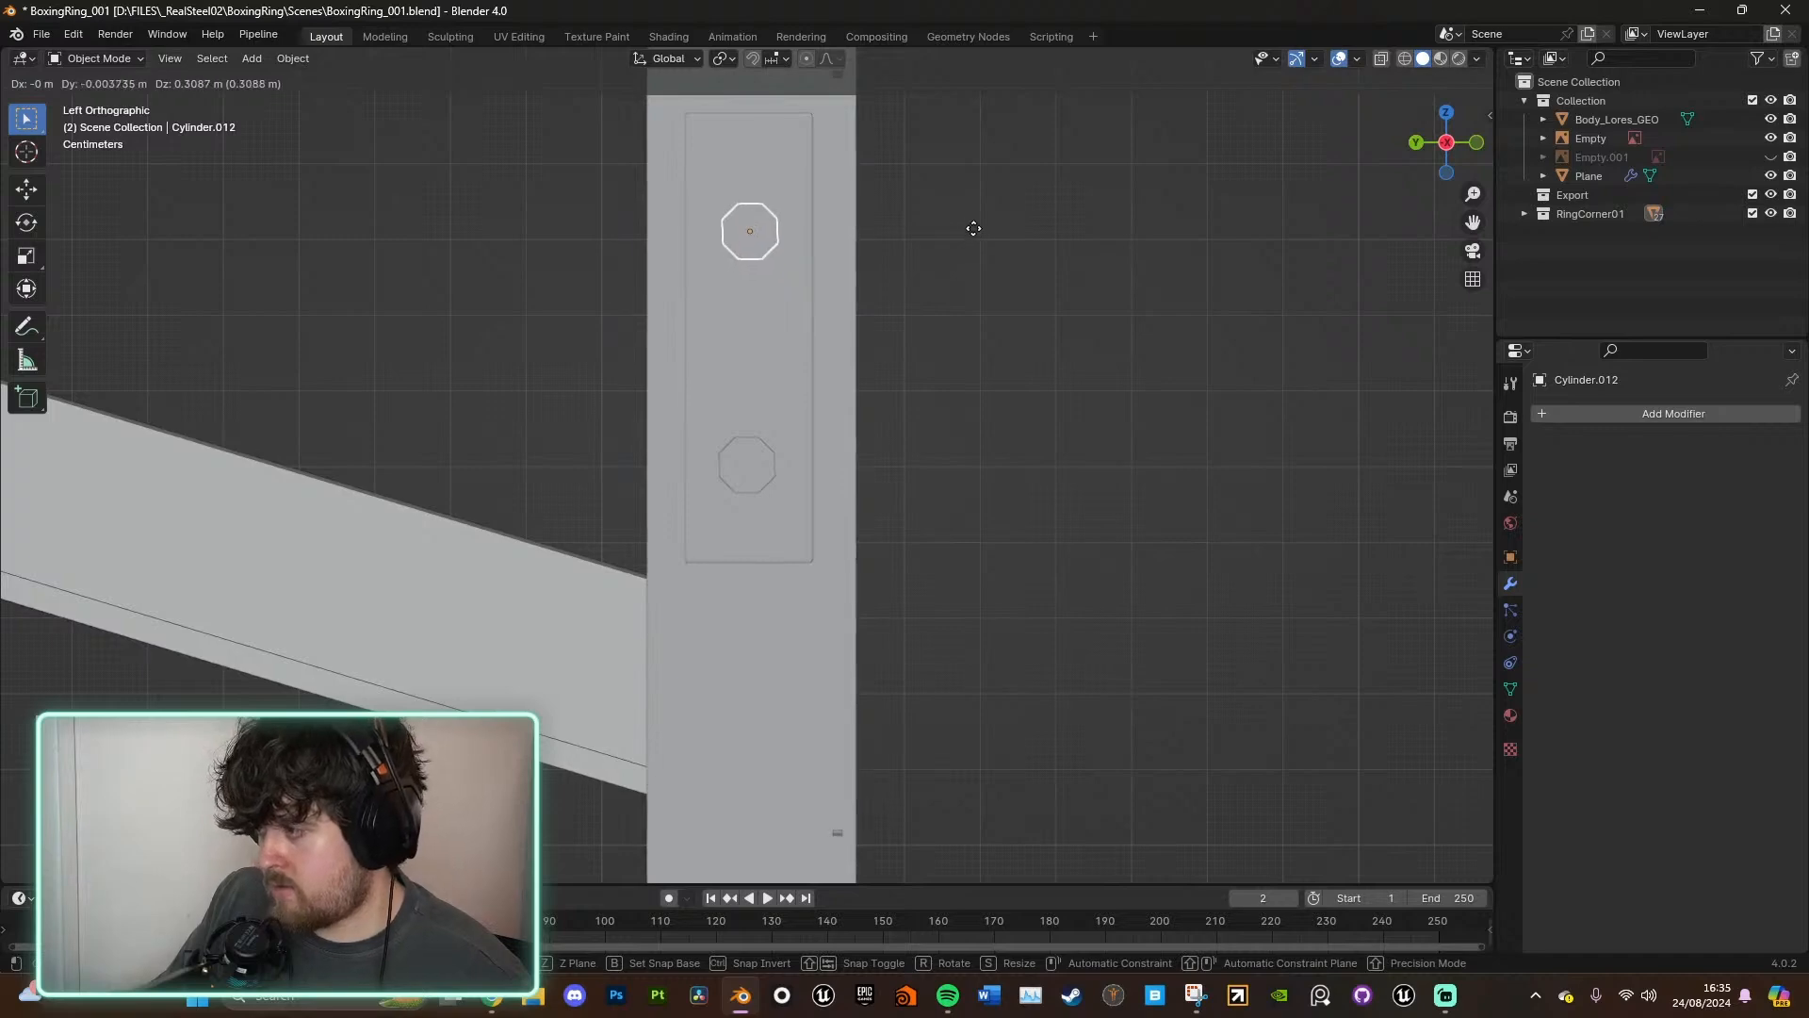
{"action": "left_click", "coordinate": [971, 231]}
- Rotate the copied upper bolt on the upright's plate in the side view
{"action": "key", "text": "KP_Decimal"}
{"action": "middle_click_drag", "start_coordinate": [976, 336], "coordinate": [907, 394]}
{"action": "scroll", "coordinate": [910, 424], "scroll_direction": "down", "scroll_amount": 5}
{"action": "middle_click_drag", "start_coordinate": [916, 460], "coordinate": [999, 451]}
{"action": "left_click", "coordinate": [1444, 154]}
{"action": "key", "text": "r"}
{"action": "left_click", "coordinate": [1167, 442]}
- Examine the boxing ring reference image and compare its corner posts with the modelled corner
{"action": "scroll", "coordinate": [1040, 576], "scroll_direction": "down", "scroll_amount": 12}
{"action": "middle_click_drag", "start_coordinate": [1166, 443], "coordinate": [860, 576]}
{"action": "scroll", "coordinate": [918, 546], "scroll_direction": "down", "scroll_amount": 4}
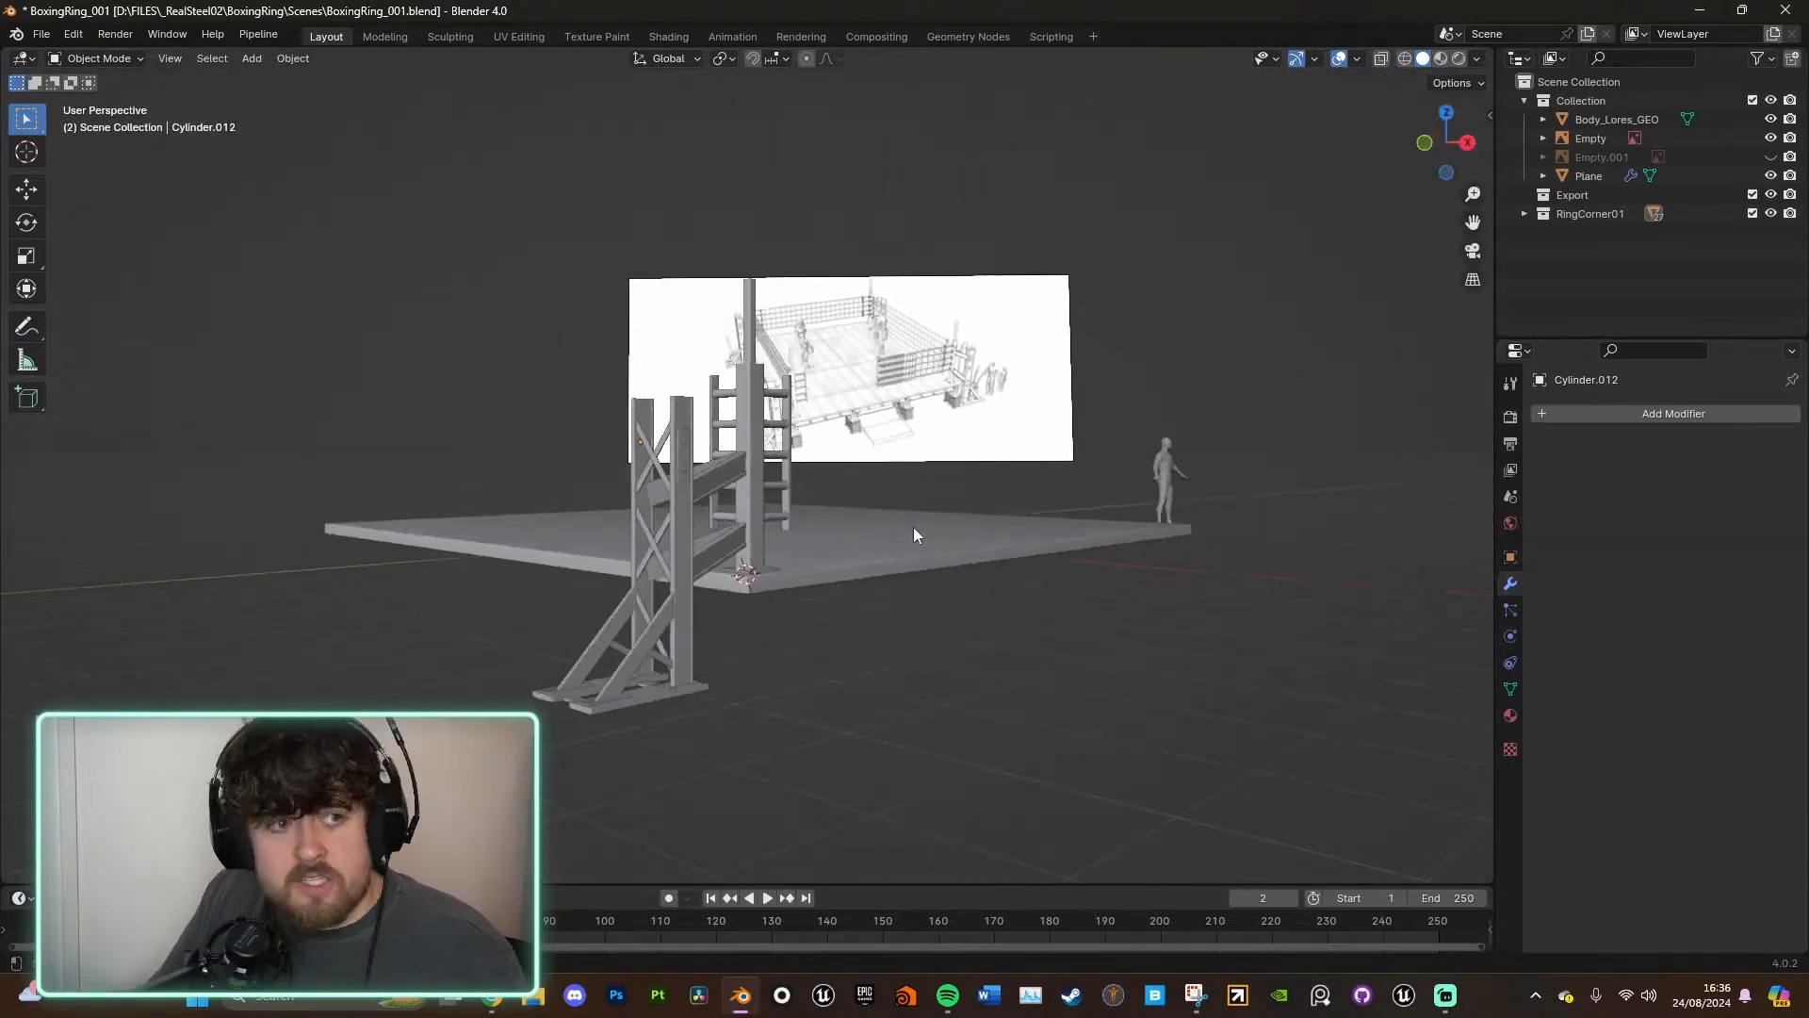
{"action": "middle_click_drag", "start_coordinate": [1134, 458], "coordinate": [1088, 433]}
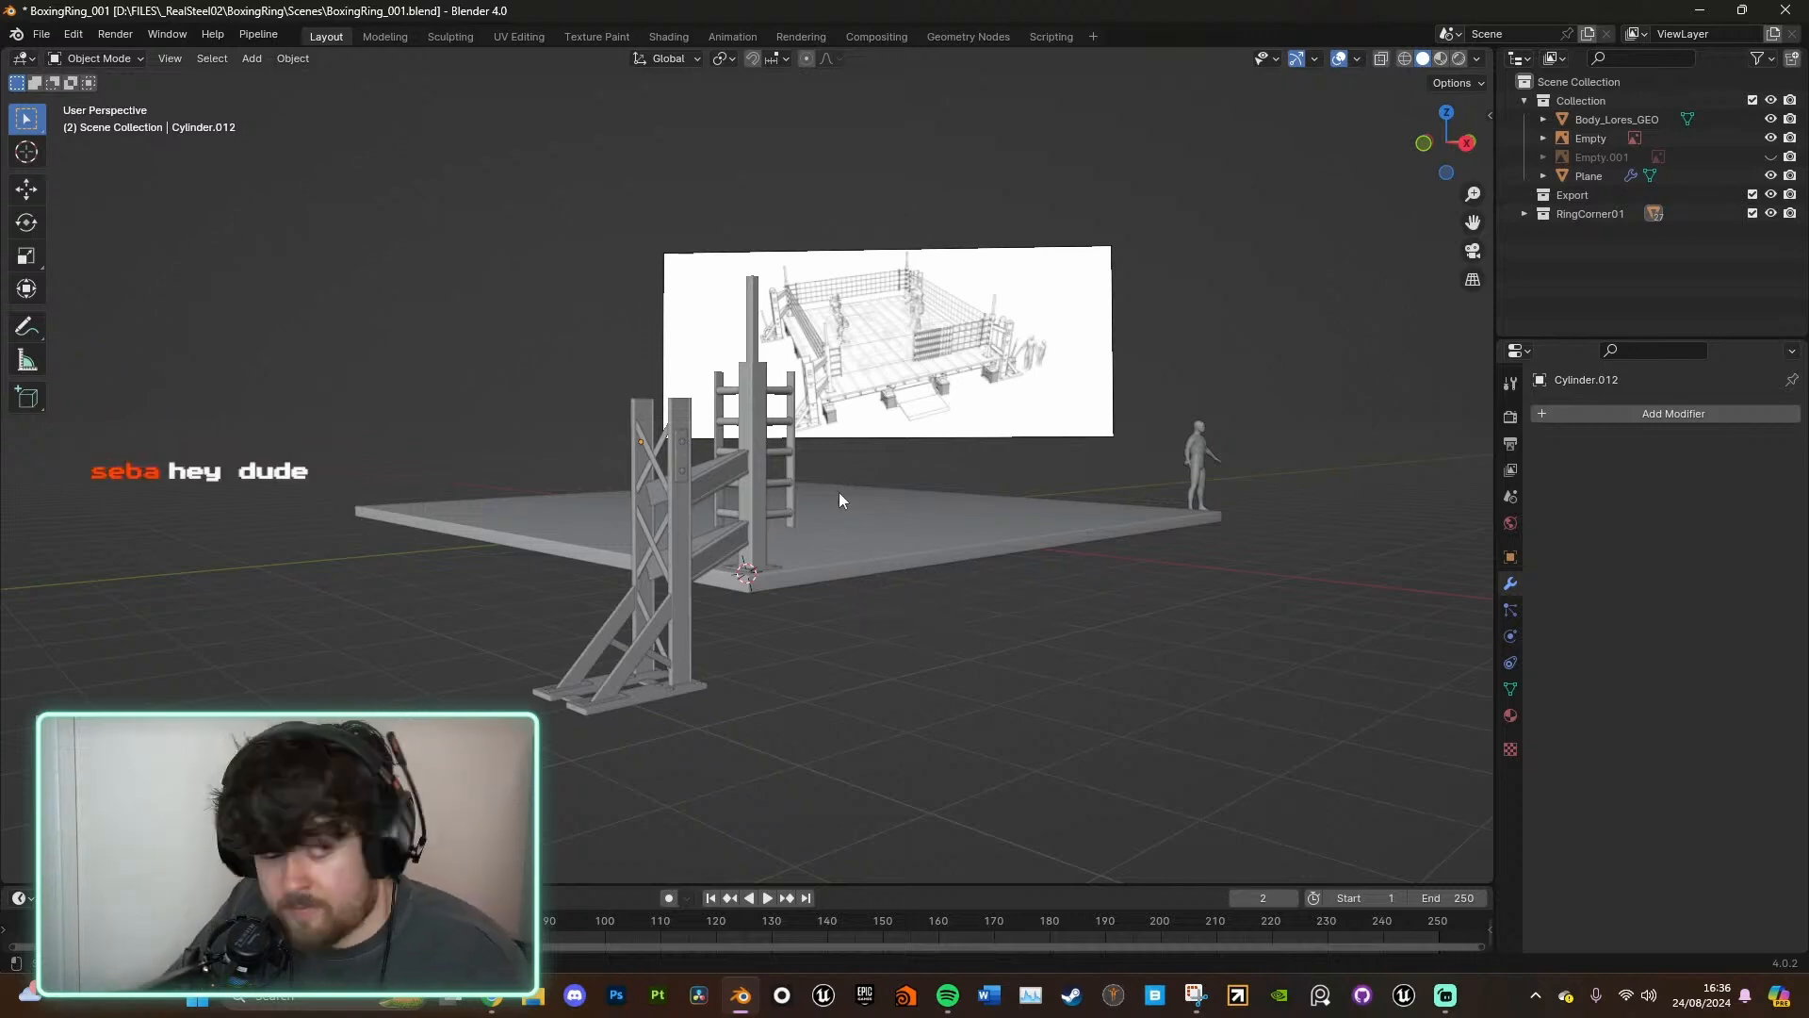
{"action": "middle_click_drag", "start_coordinate": [835, 488], "coordinate": [976, 688]}
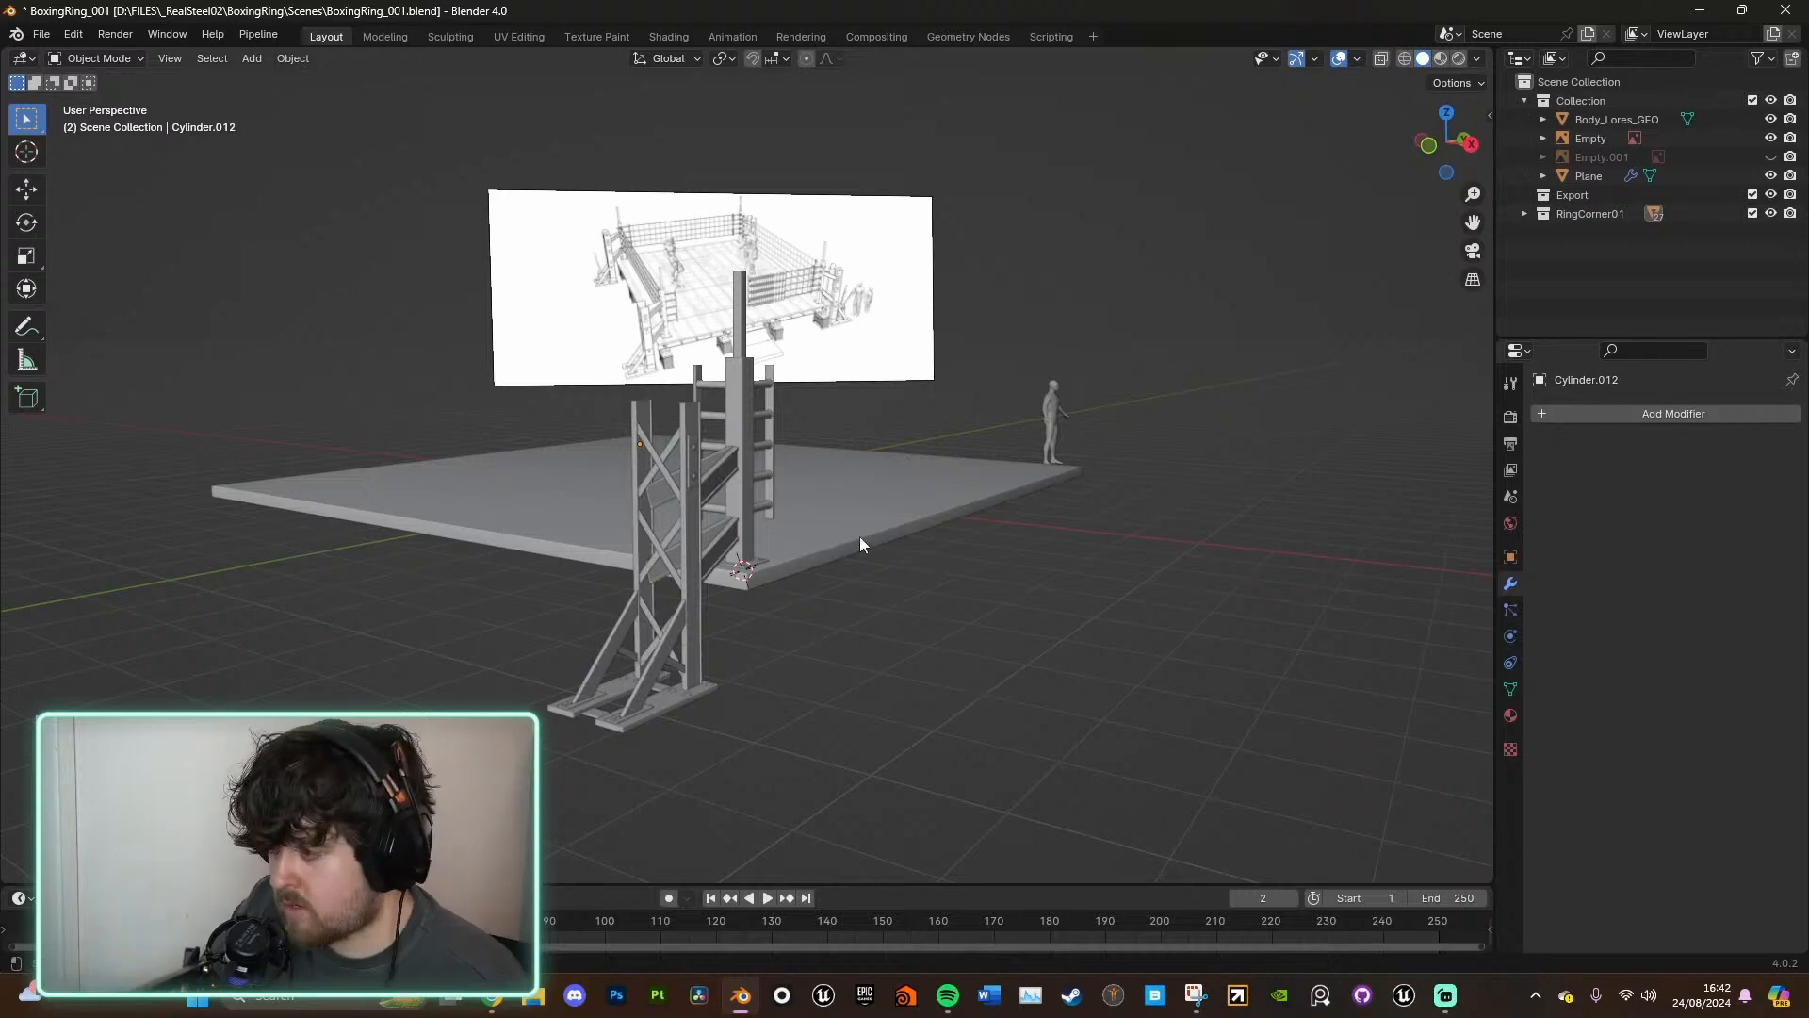
{"action": "scroll", "coordinate": [794, 539], "scroll_direction": "up", "scroll_amount": 3}
{"action": "middle_click_drag", "start_coordinate": [793, 539], "coordinate": [744, 556]}
{"action": "middle_click_drag", "start_coordinate": [1097, 193], "coordinate": [999, 259], "text": "shift"}
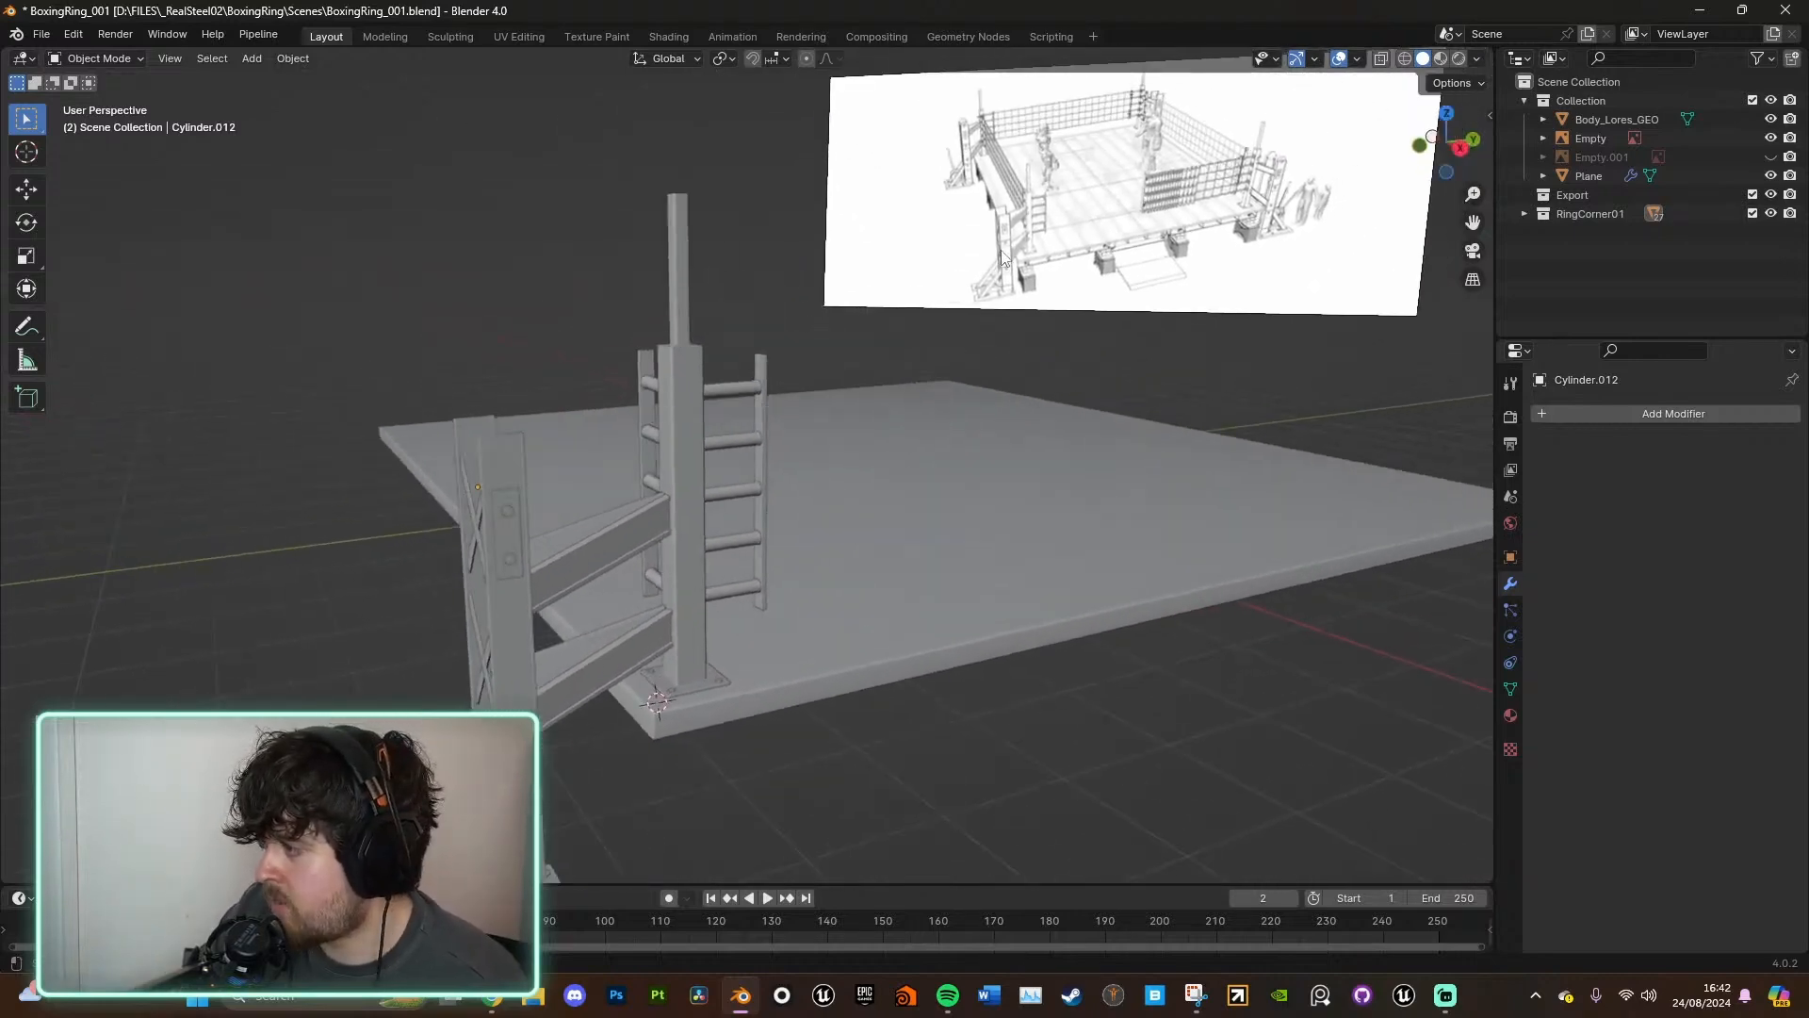
{"action": "left_click", "coordinate": [999, 263]}
{"action": "key", "text": "KP_Decimal"}
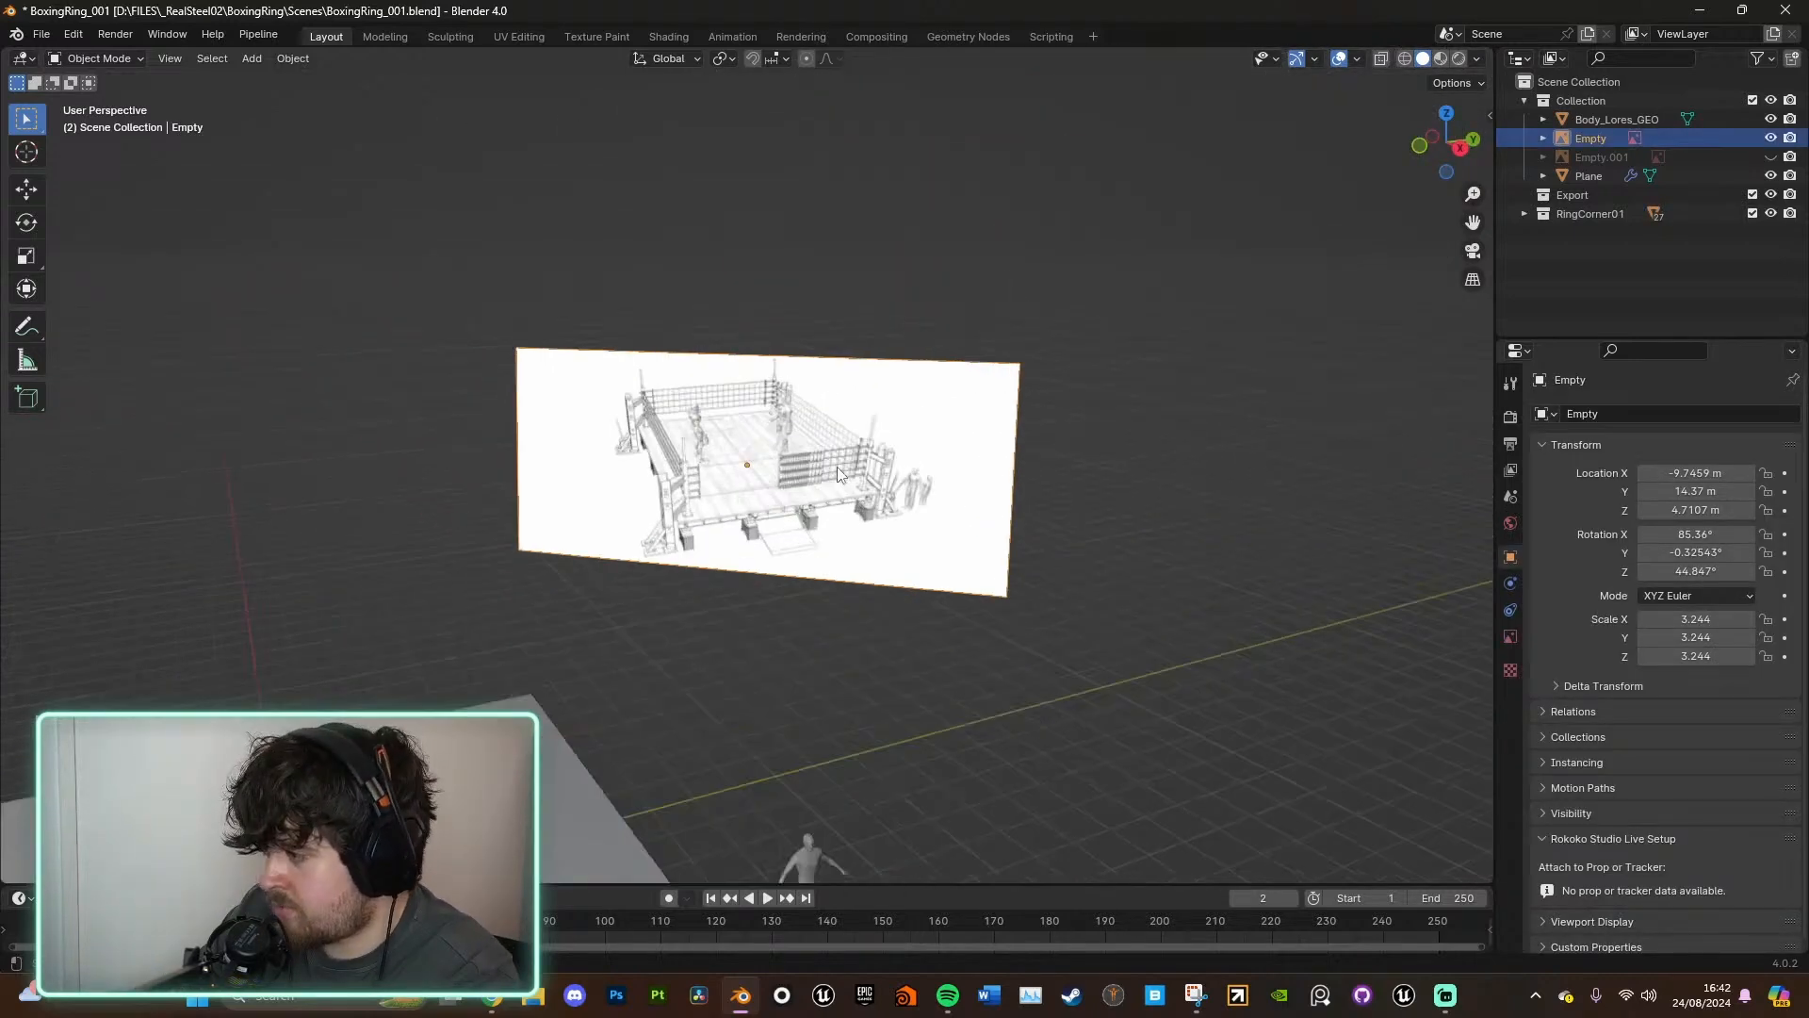
{"action": "scroll", "coordinate": [837, 466], "scroll_direction": "up", "scroll_amount": 5}
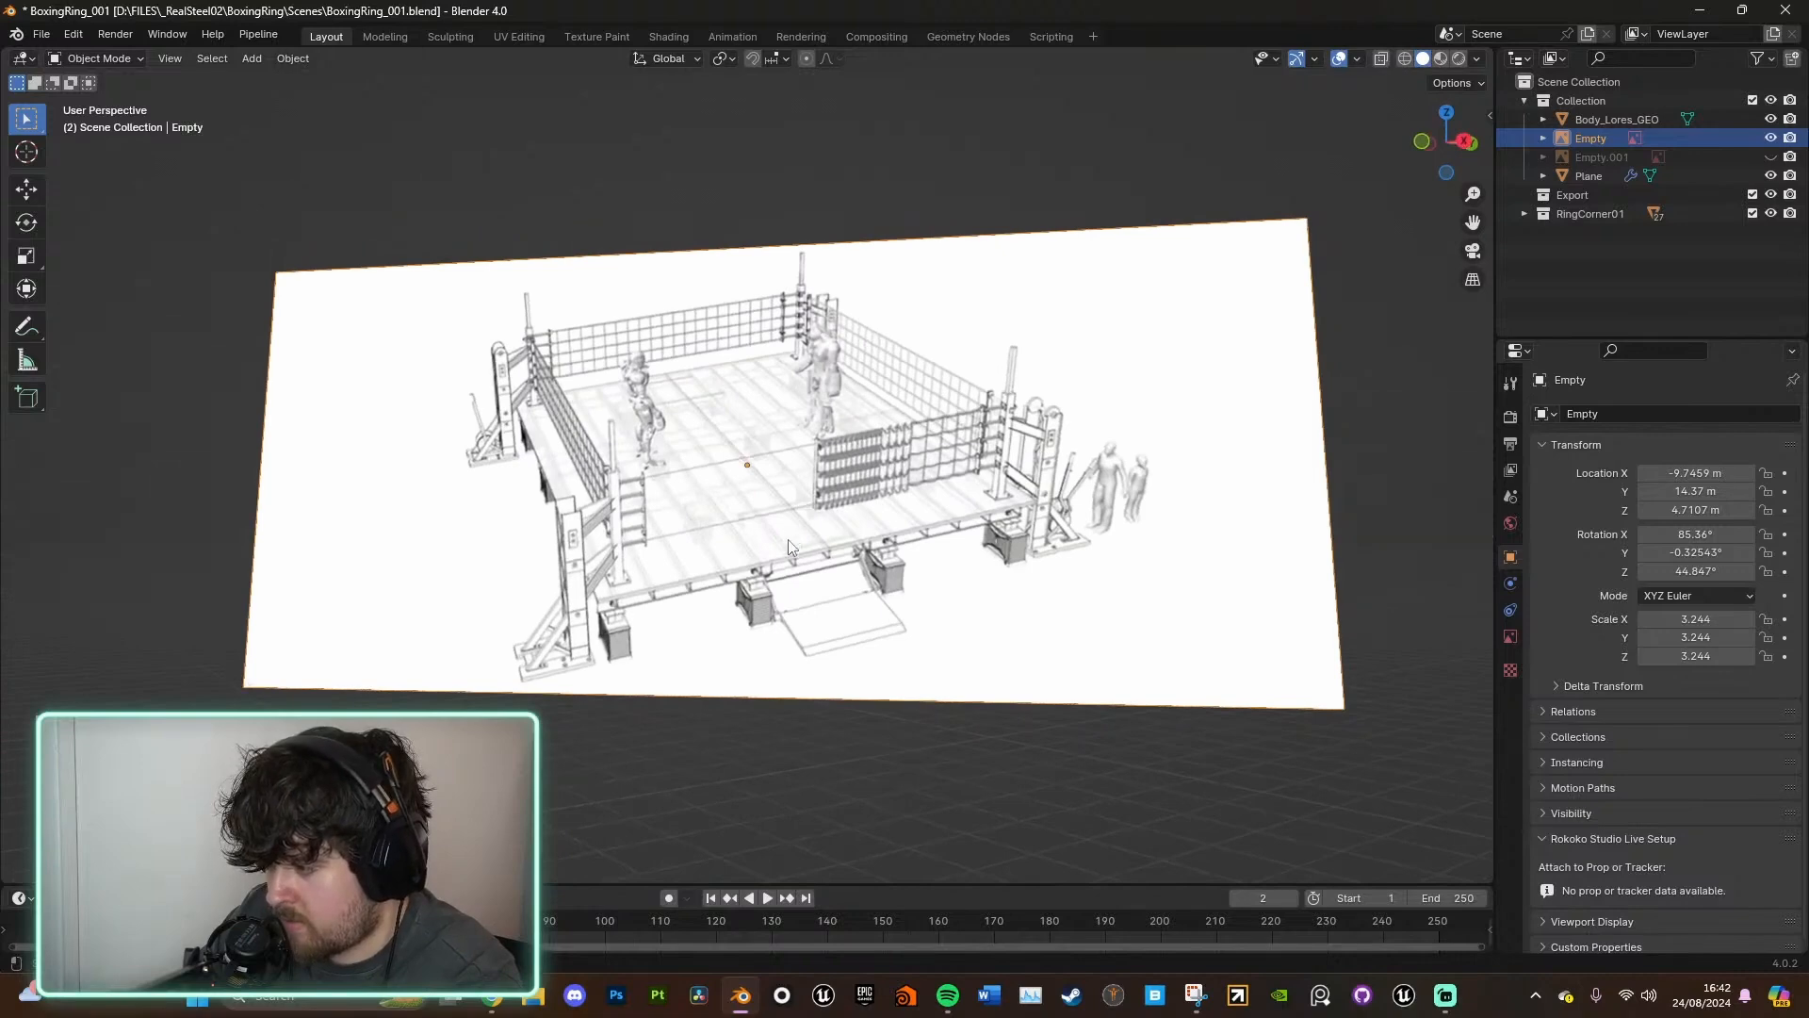
{"action": "middle_click_drag", "start_coordinate": [850, 534], "coordinate": [811, 534]}
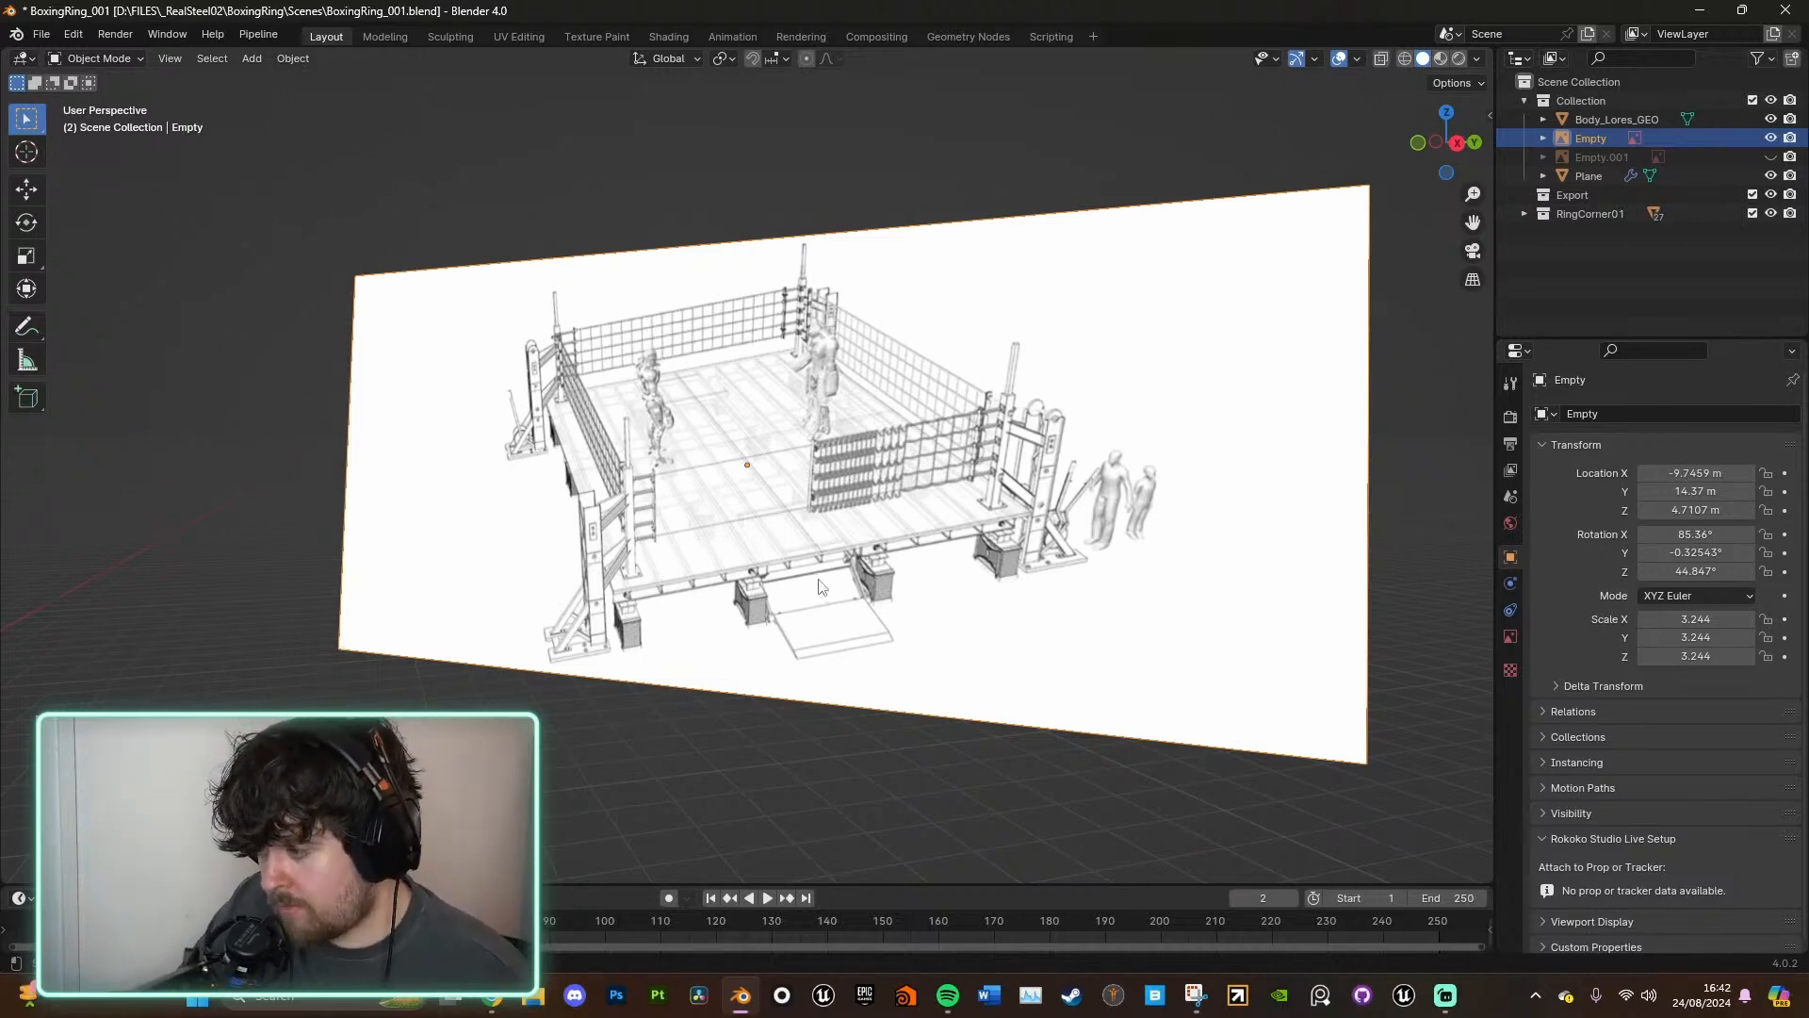
{"action": "middle_click_drag", "start_coordinate": [834, 581], "coordinate": [957, 597]}
{"action": "scroll", "coordinate": [784, 624], "scroll_direction": "down", "scroll_amount": 8}
- Duplicate the upright's bolted plate together with its two bolts and place the copies about 1.7 m lower along Z
{"action": "scroll", "coordinate": [616, 569], "scroll_direction": "up", "scroll_amount": 6}
{"action": "middle_click_drag", "start_coordinate": [617, 568], "coordinate": [895, 480], "text": "shift"}
{"action": "left_click", "coordinate": [553, 490]}
{"action": "scroll", "coordinate": [614, 498], "scroll_direction": "down", "scroll_amount": 3}
{"action": "middle_click_drag", "start_coordinate": [614, 498], "coordinate": [837, 557]}
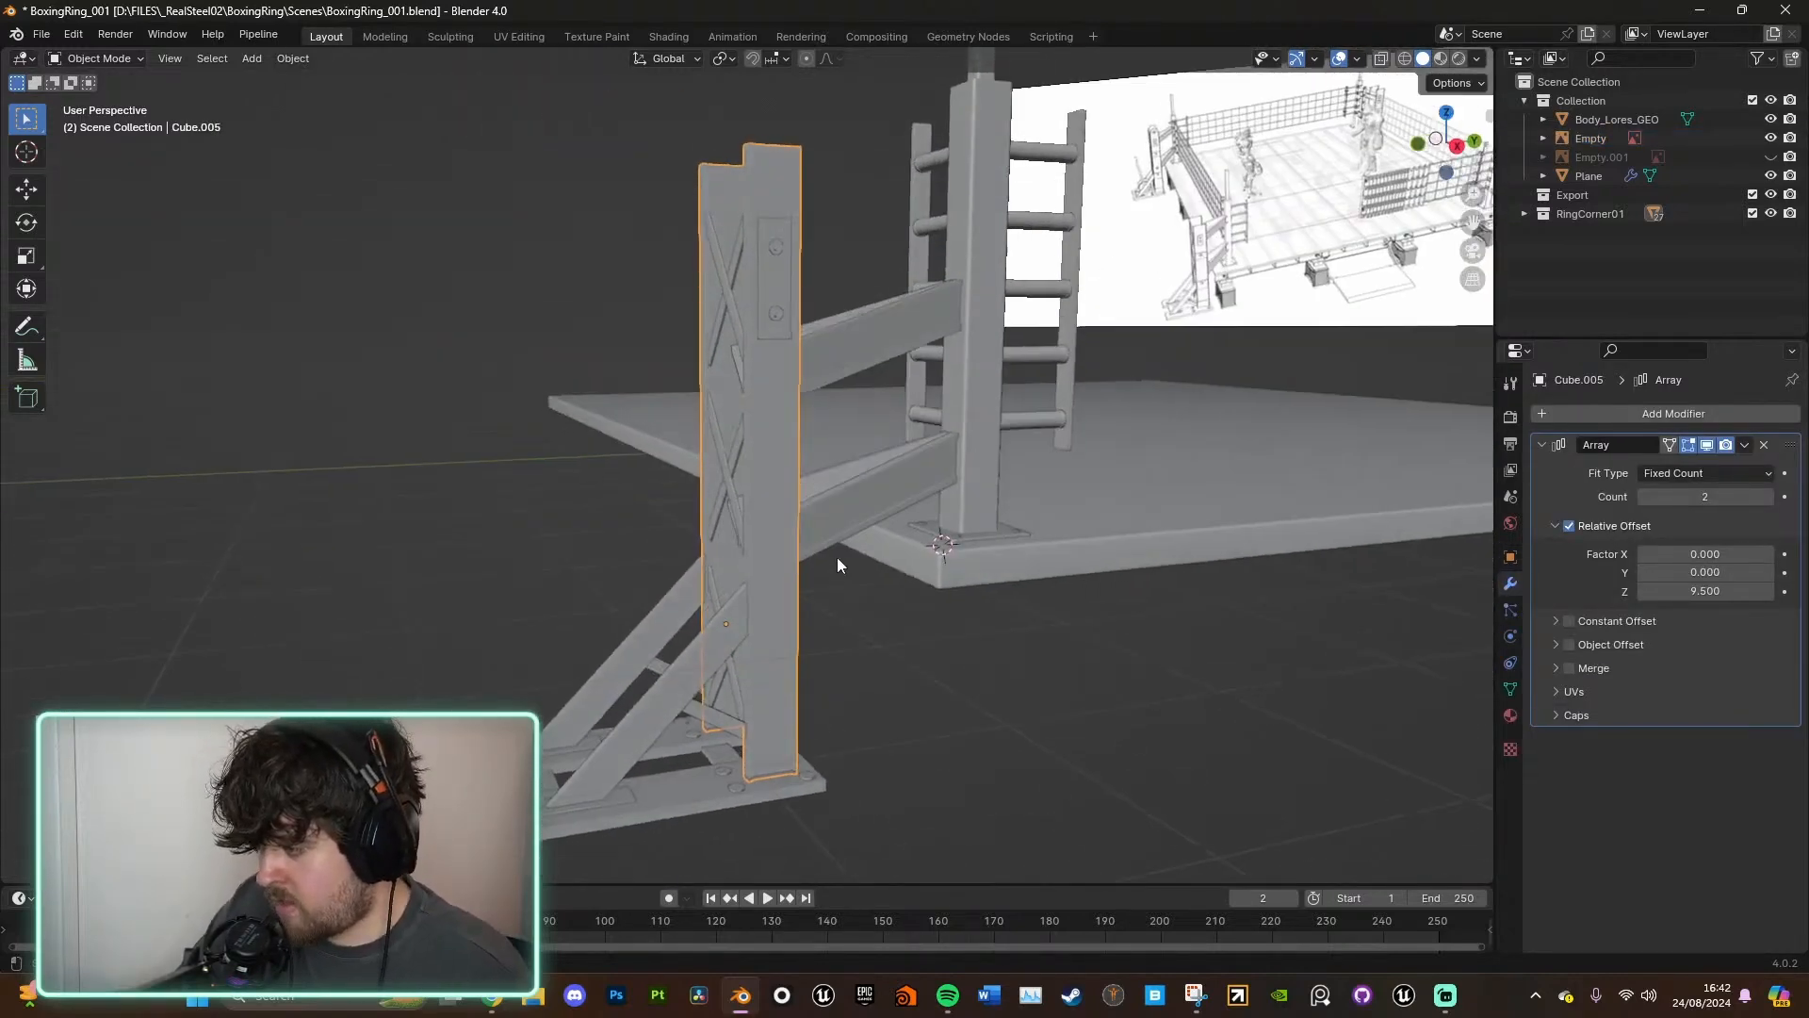
{"action": "left_click", "coordinate": [776, 314]}
{"action": "left_click", "coordinate": [774, 280], "text": "shift"}
{"action": "left_click", "coordinate": [776, 248], "text": "shift"}
{"action": "key", "text": "shift+d"}
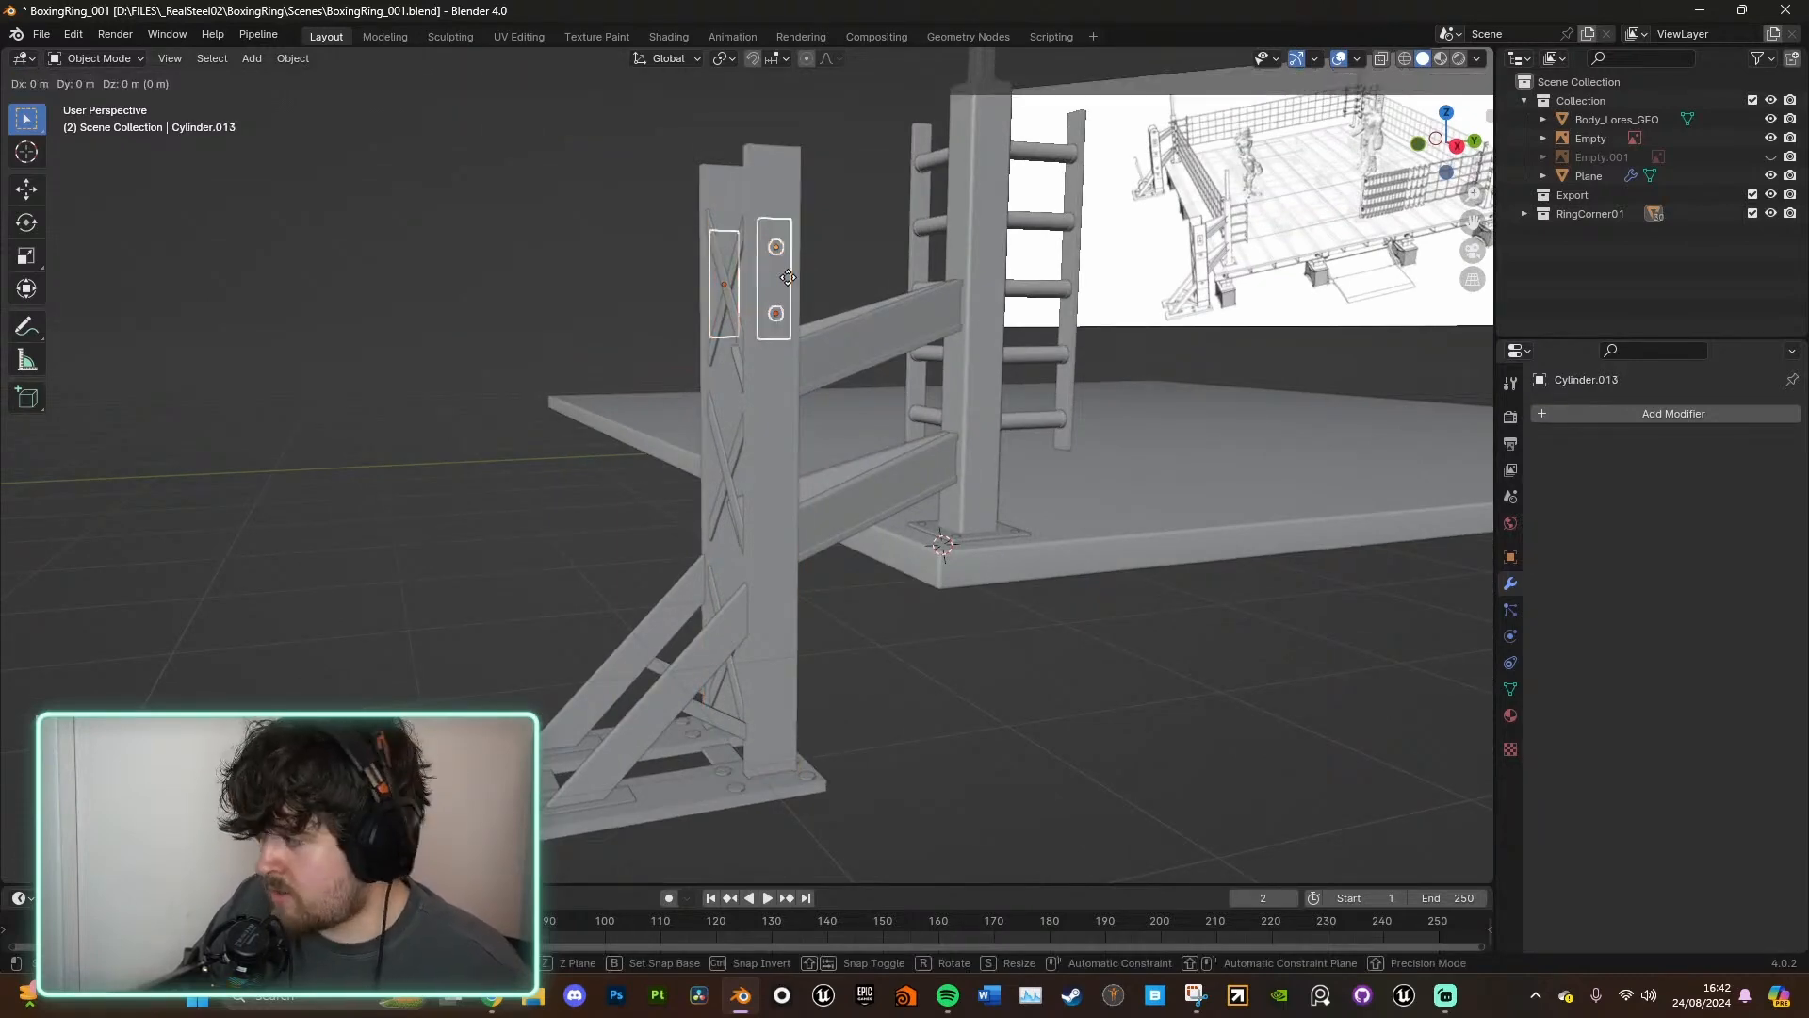
{"action": "key", "text": "z"}
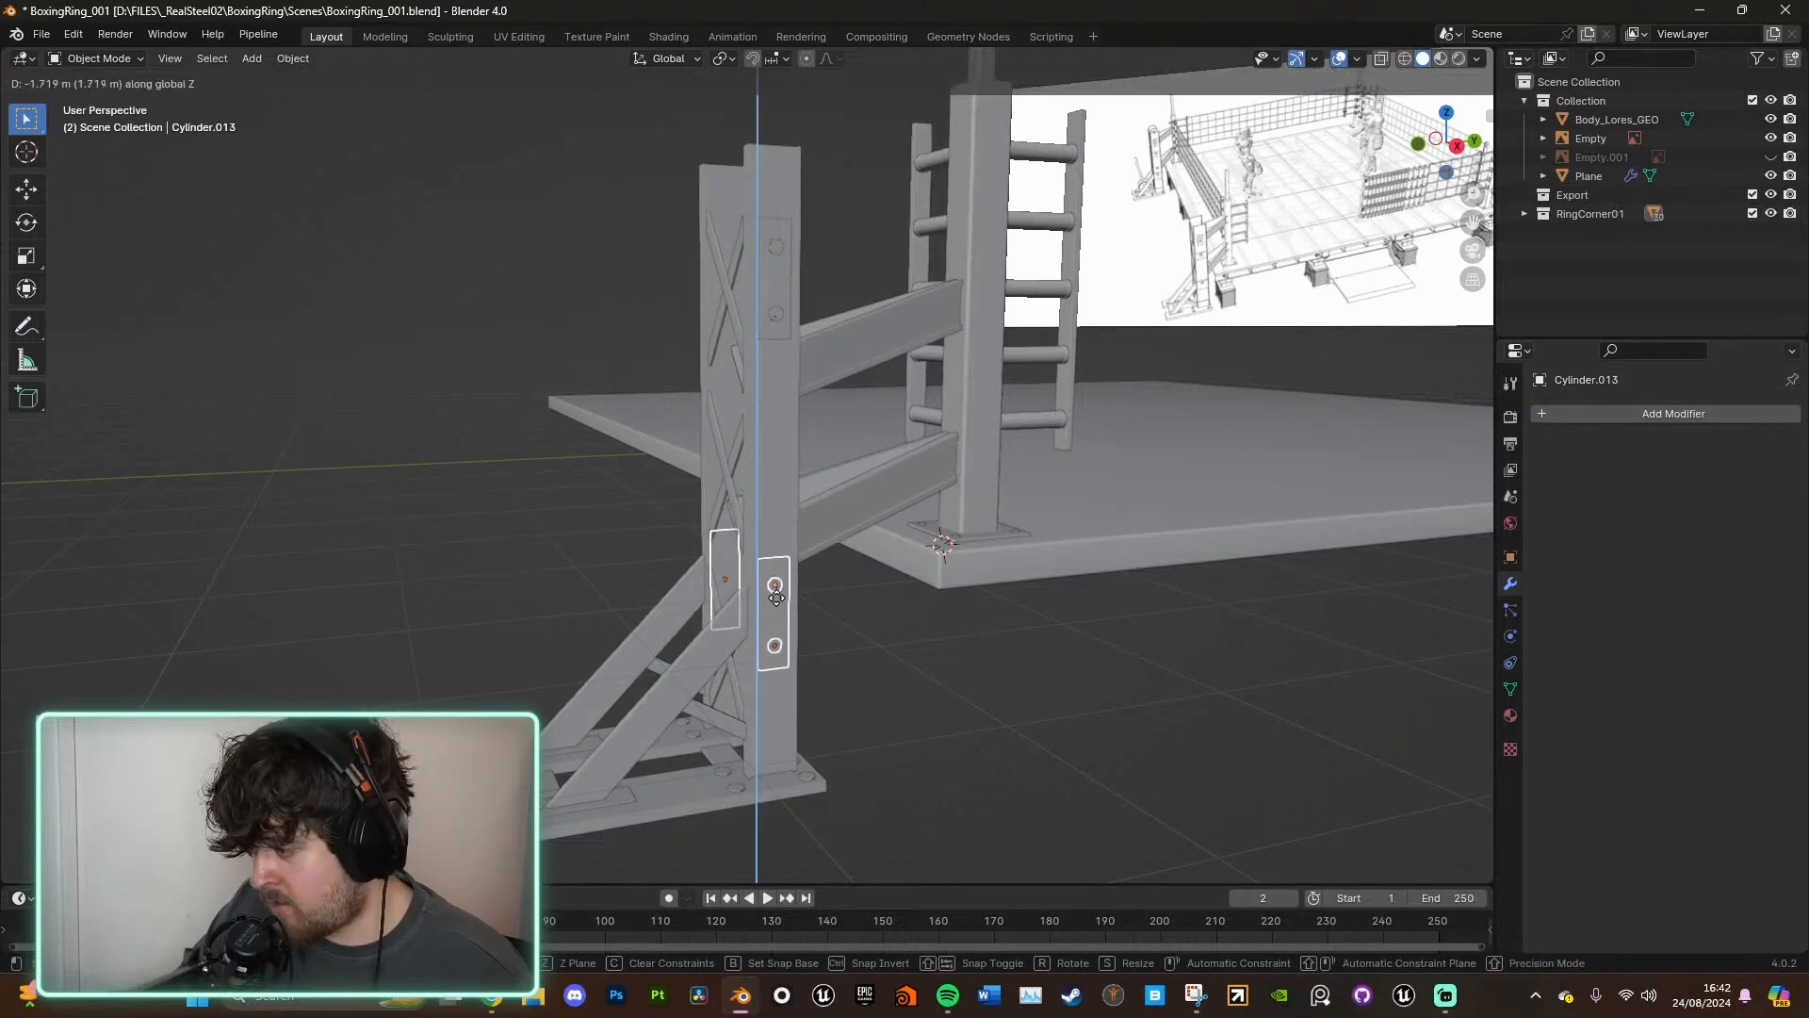
{"action": "left_click", "coordinate": [776, 589]}
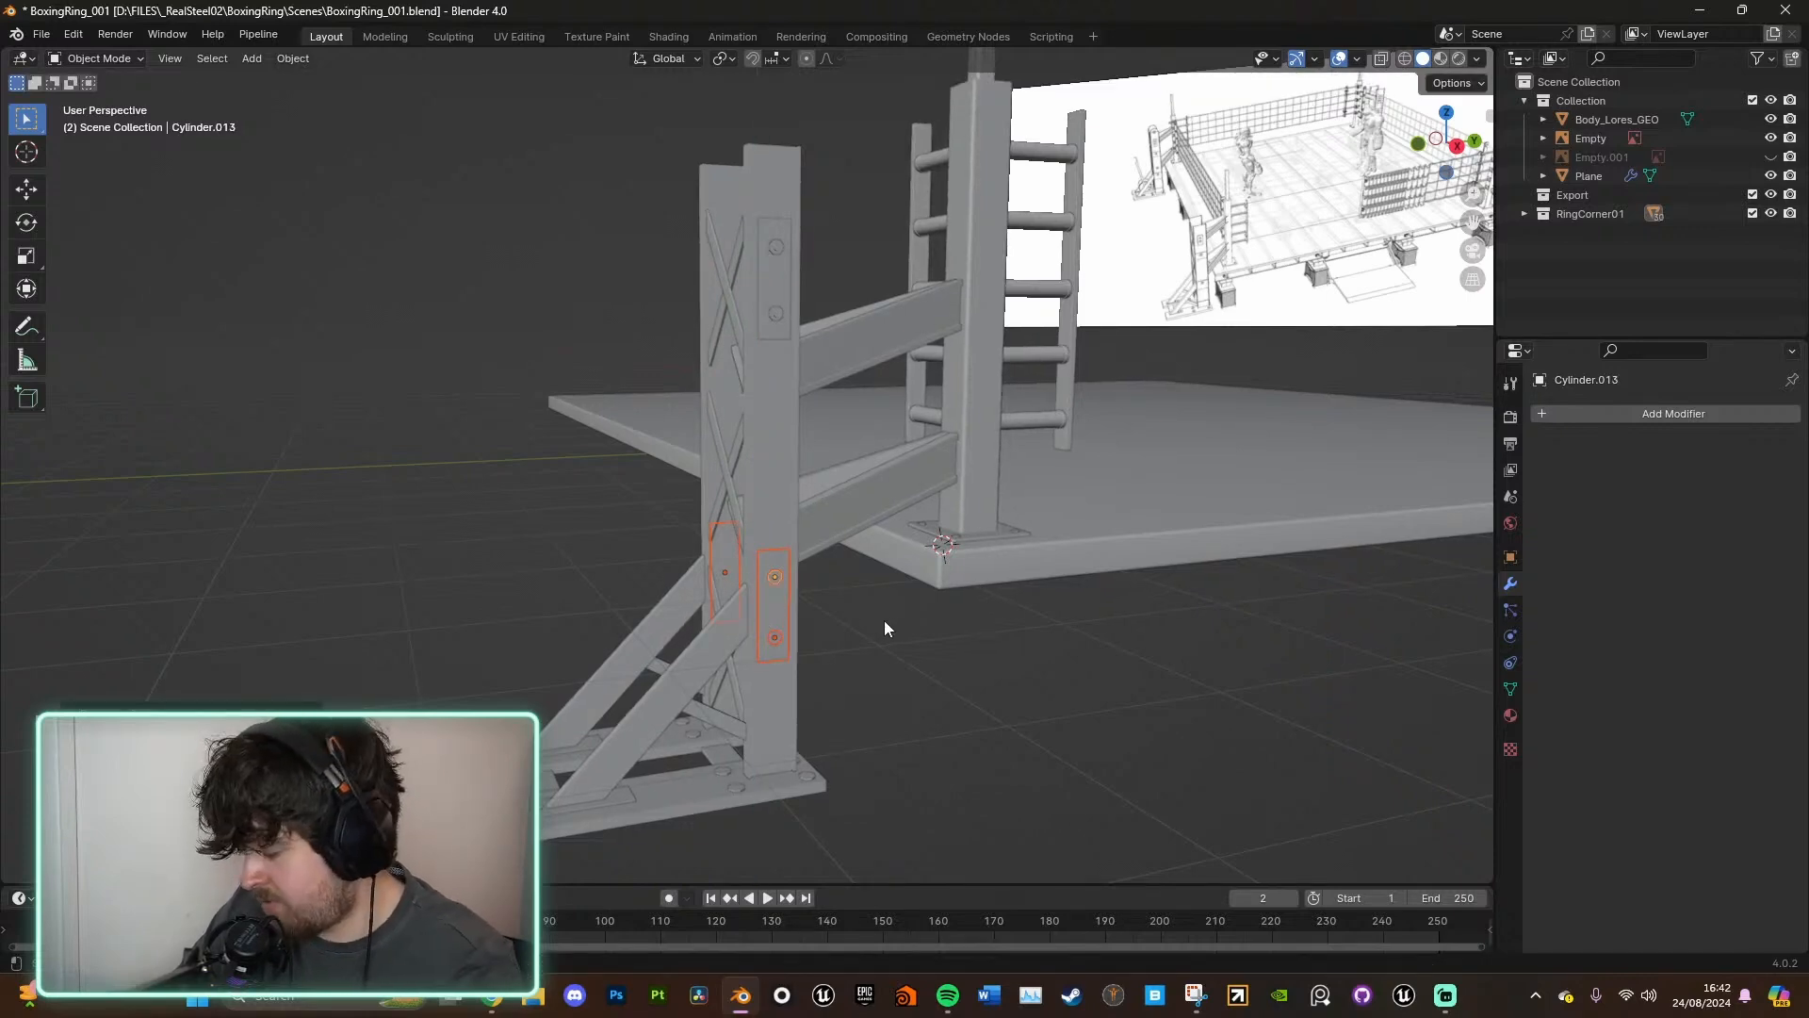
- Shorten the lower plate by scaling it along Z to about 0.64
{"action": "key", "text": "KP_Decimal"}
{"action": "left_click", "coordinate": [940, 561], "text": "shift"}
{"action": "middle_click_drag", "start_coordinate": [976, 564], "coordinate": [881, 464]}
{"action": "key", "text": "s"}
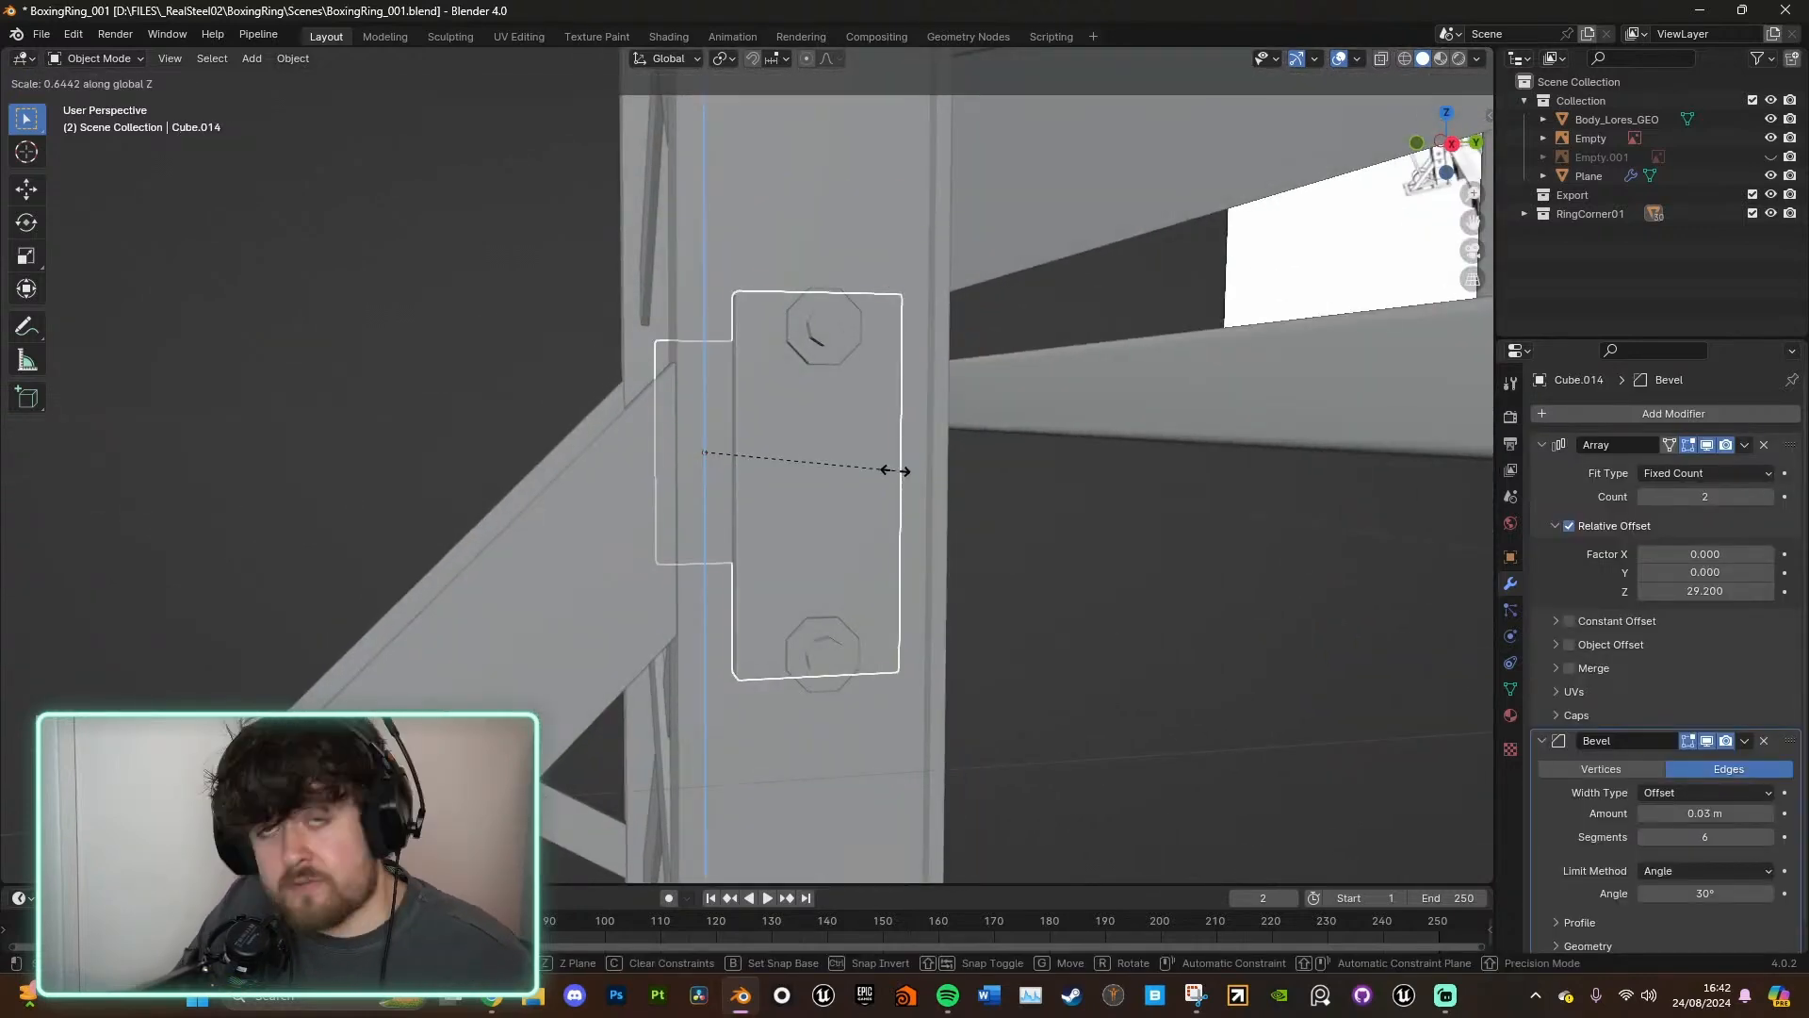
{"action": "left_click", "coordinate": [868, 420]}
- Move the lower plate's upper bolt down along Z so it sits inside the plate's top edge
{"action": "left_click", "coordinate": [816, 350]}
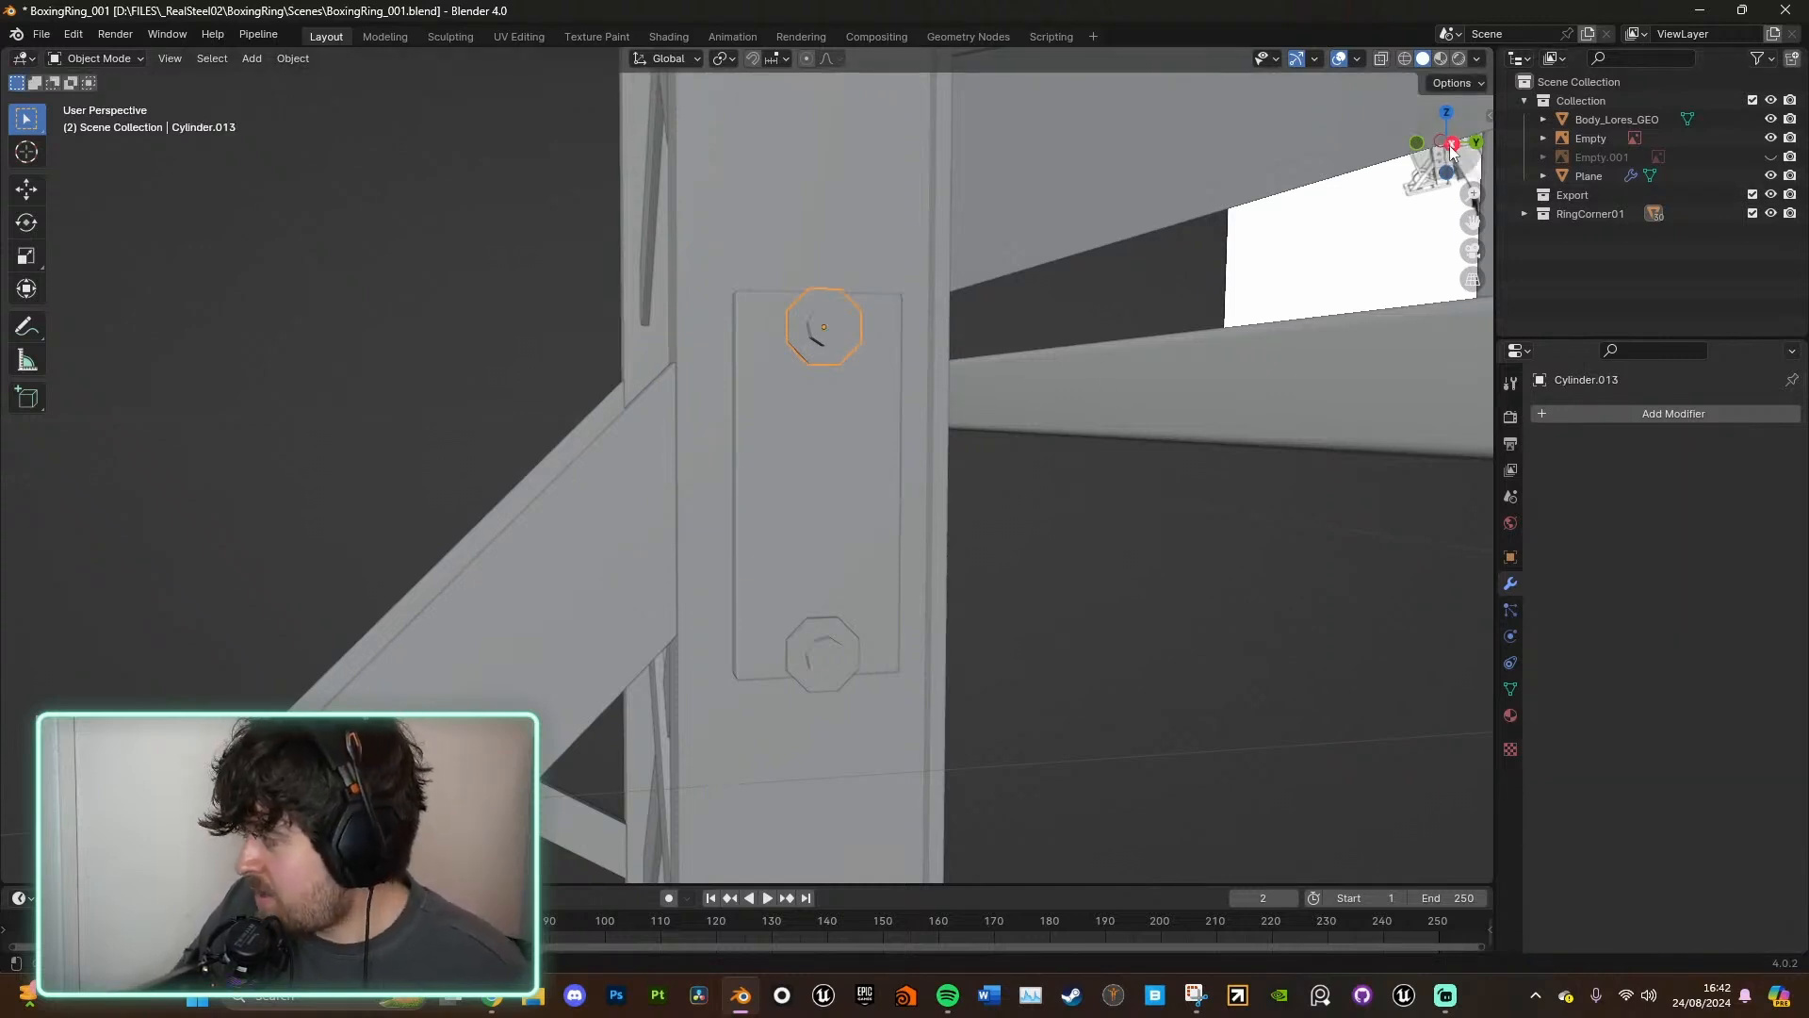
{"action": "key", "text": "KP_3"}
{"action": "key", "text": "g"}
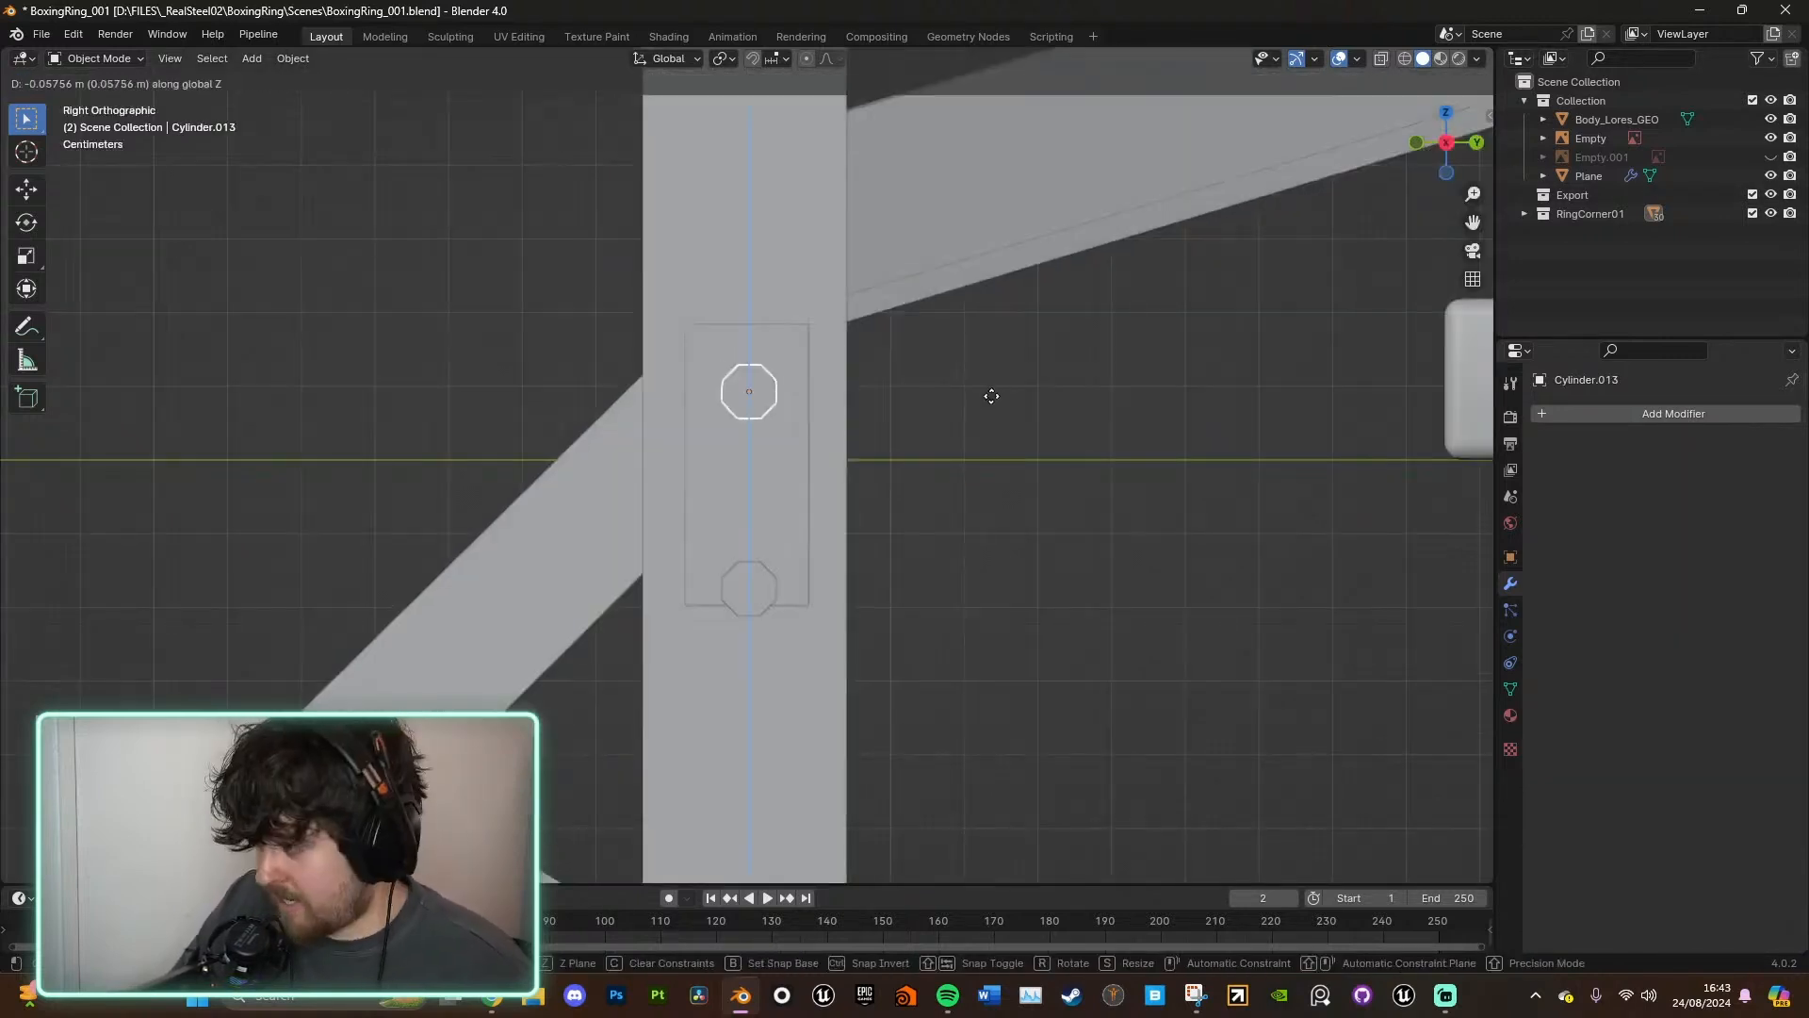
{"action": "left_click", "coordinate": [990, 382]}
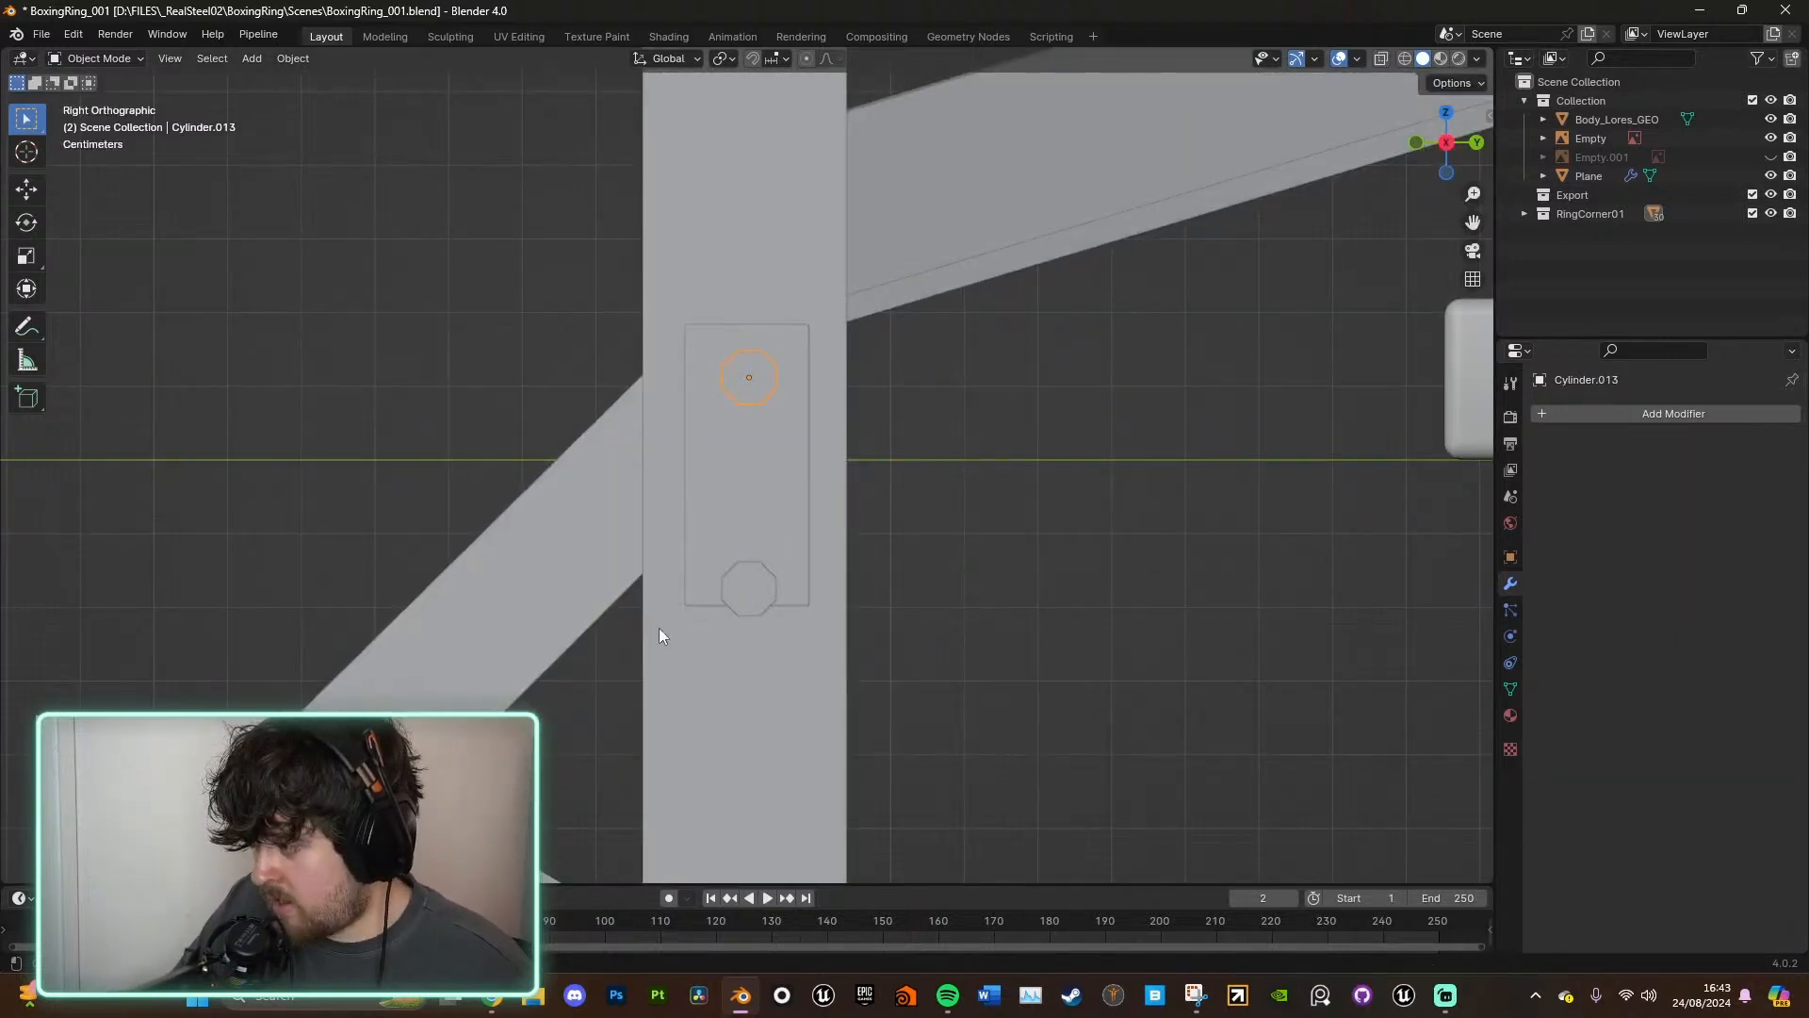
- Move the lower plate's bottom bolt up about 0.06 m along Z and rotate it about 26°
{"action": "left_click", "coordinate": [743, 600]}
{"action": "key", "text": "g"}
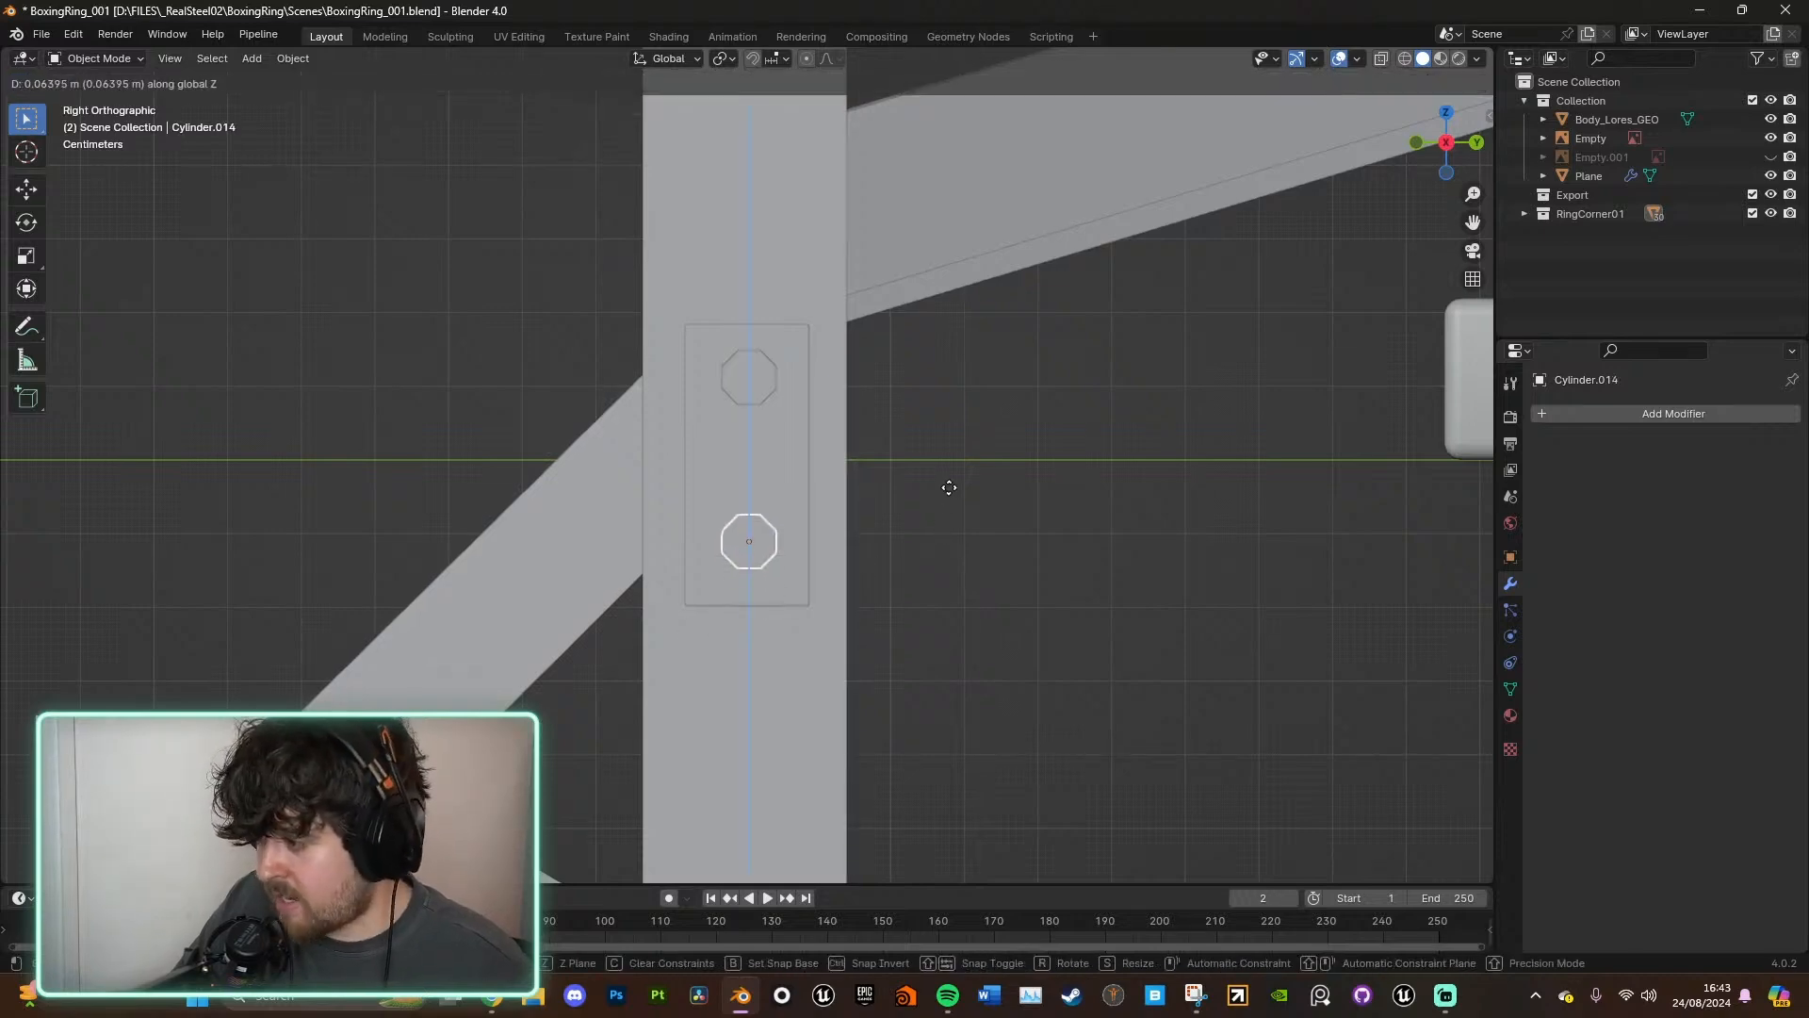
{"action": "left_click", "coordinate": [949, 491]}
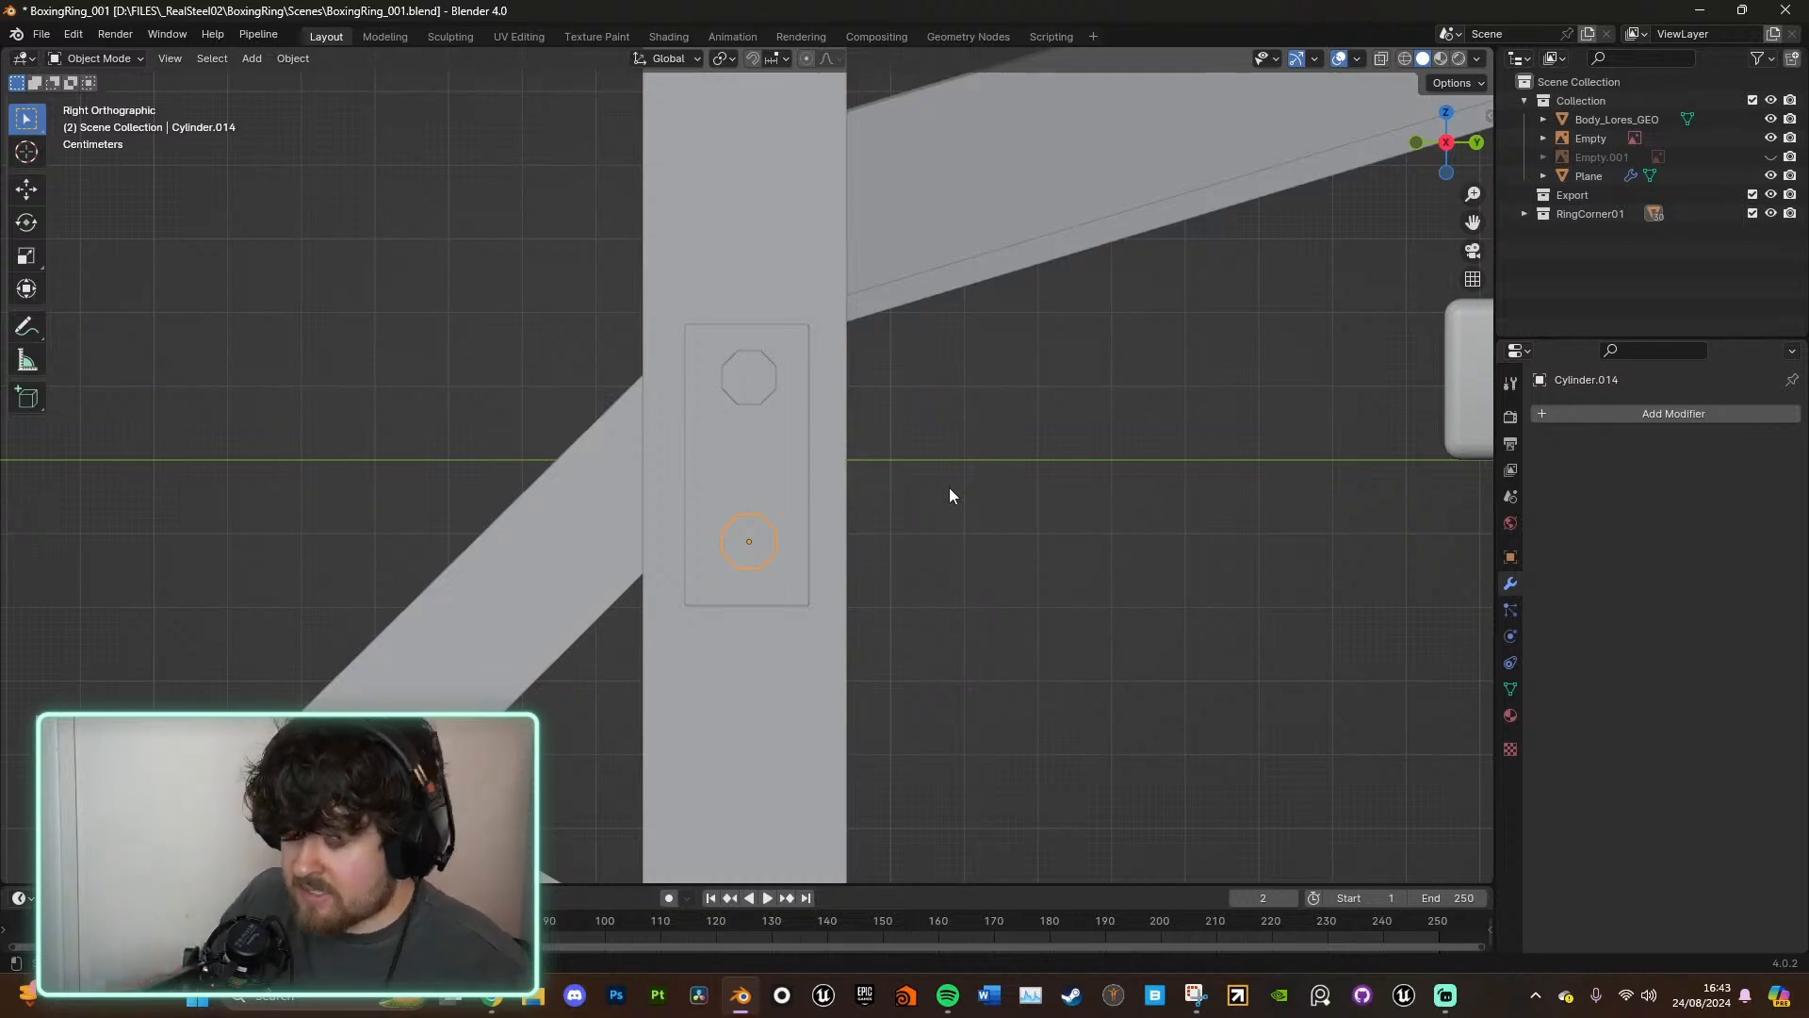
{"action": "key", "text": "s"}
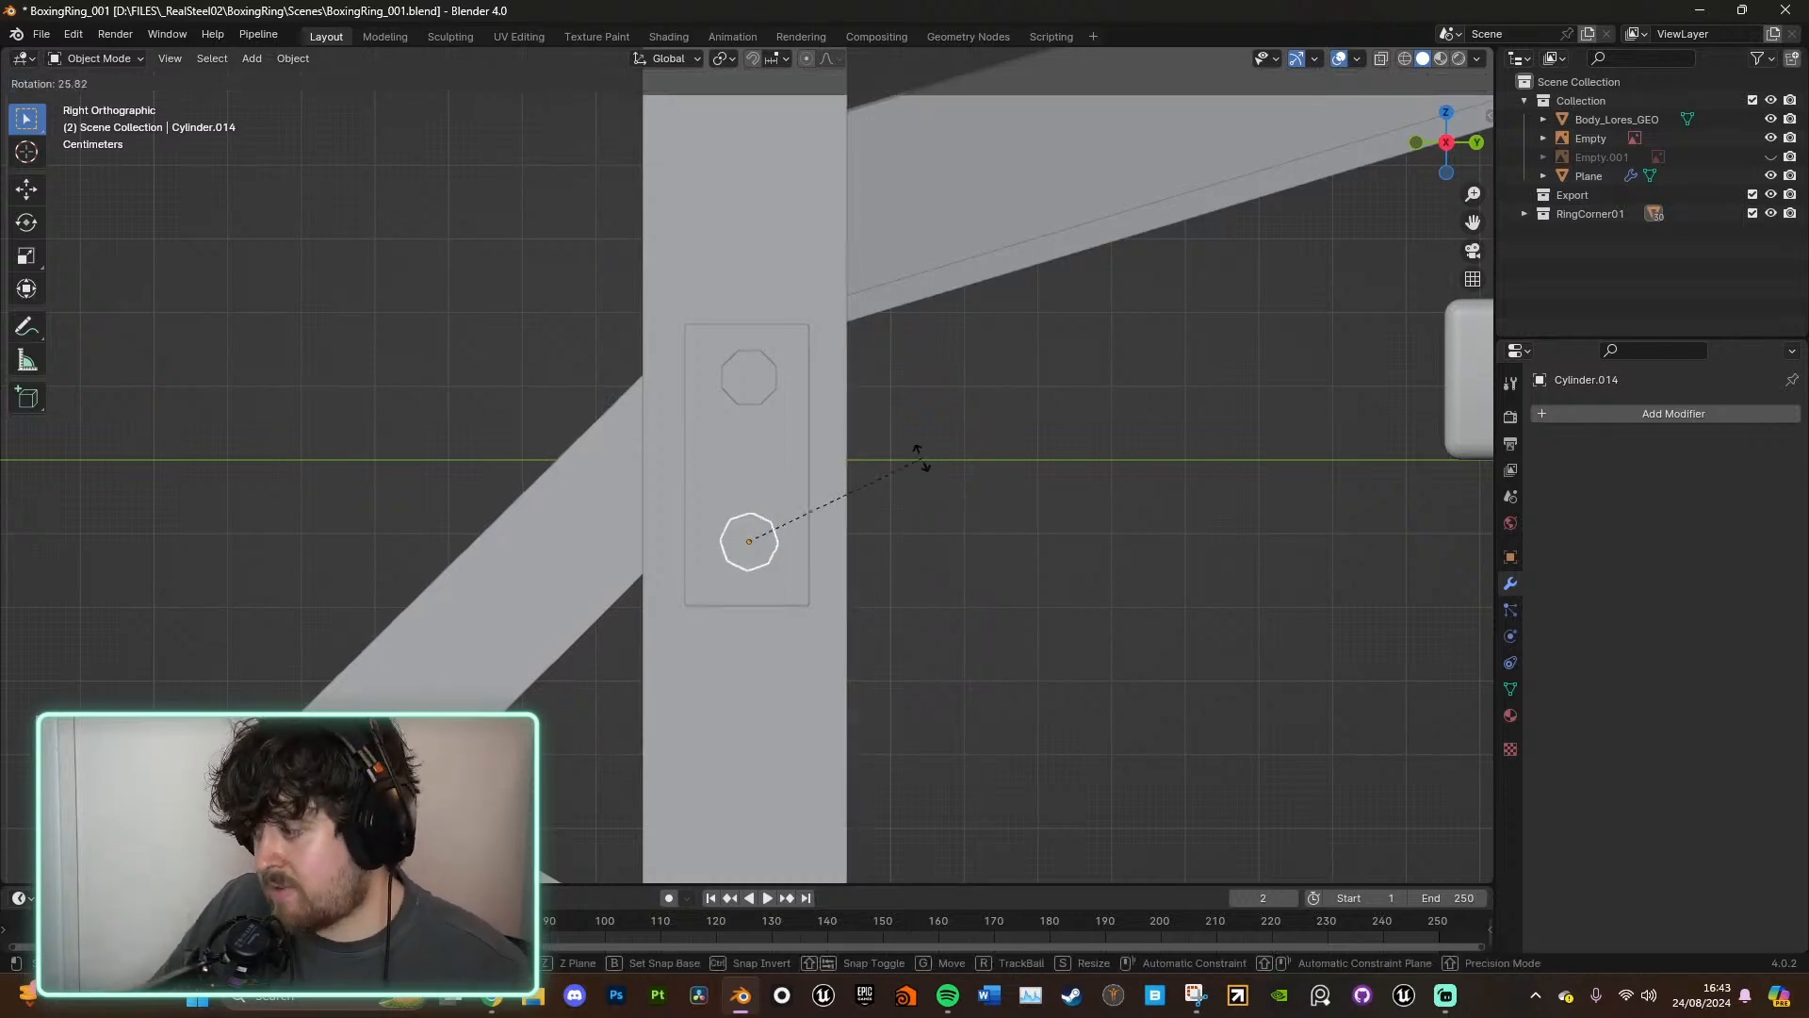
{"action": "right_click", "coordinate": [912, 455]}
- Duplicate the lower plate's two bolts along X onto the matching plate on the opposite upright's outer face
{"action": "middle_click_drag", "start_coordinate": [903, 525], "coordinate": [1050, 389]}
{"action": "left_click", "coordinate": [1049, 389]}
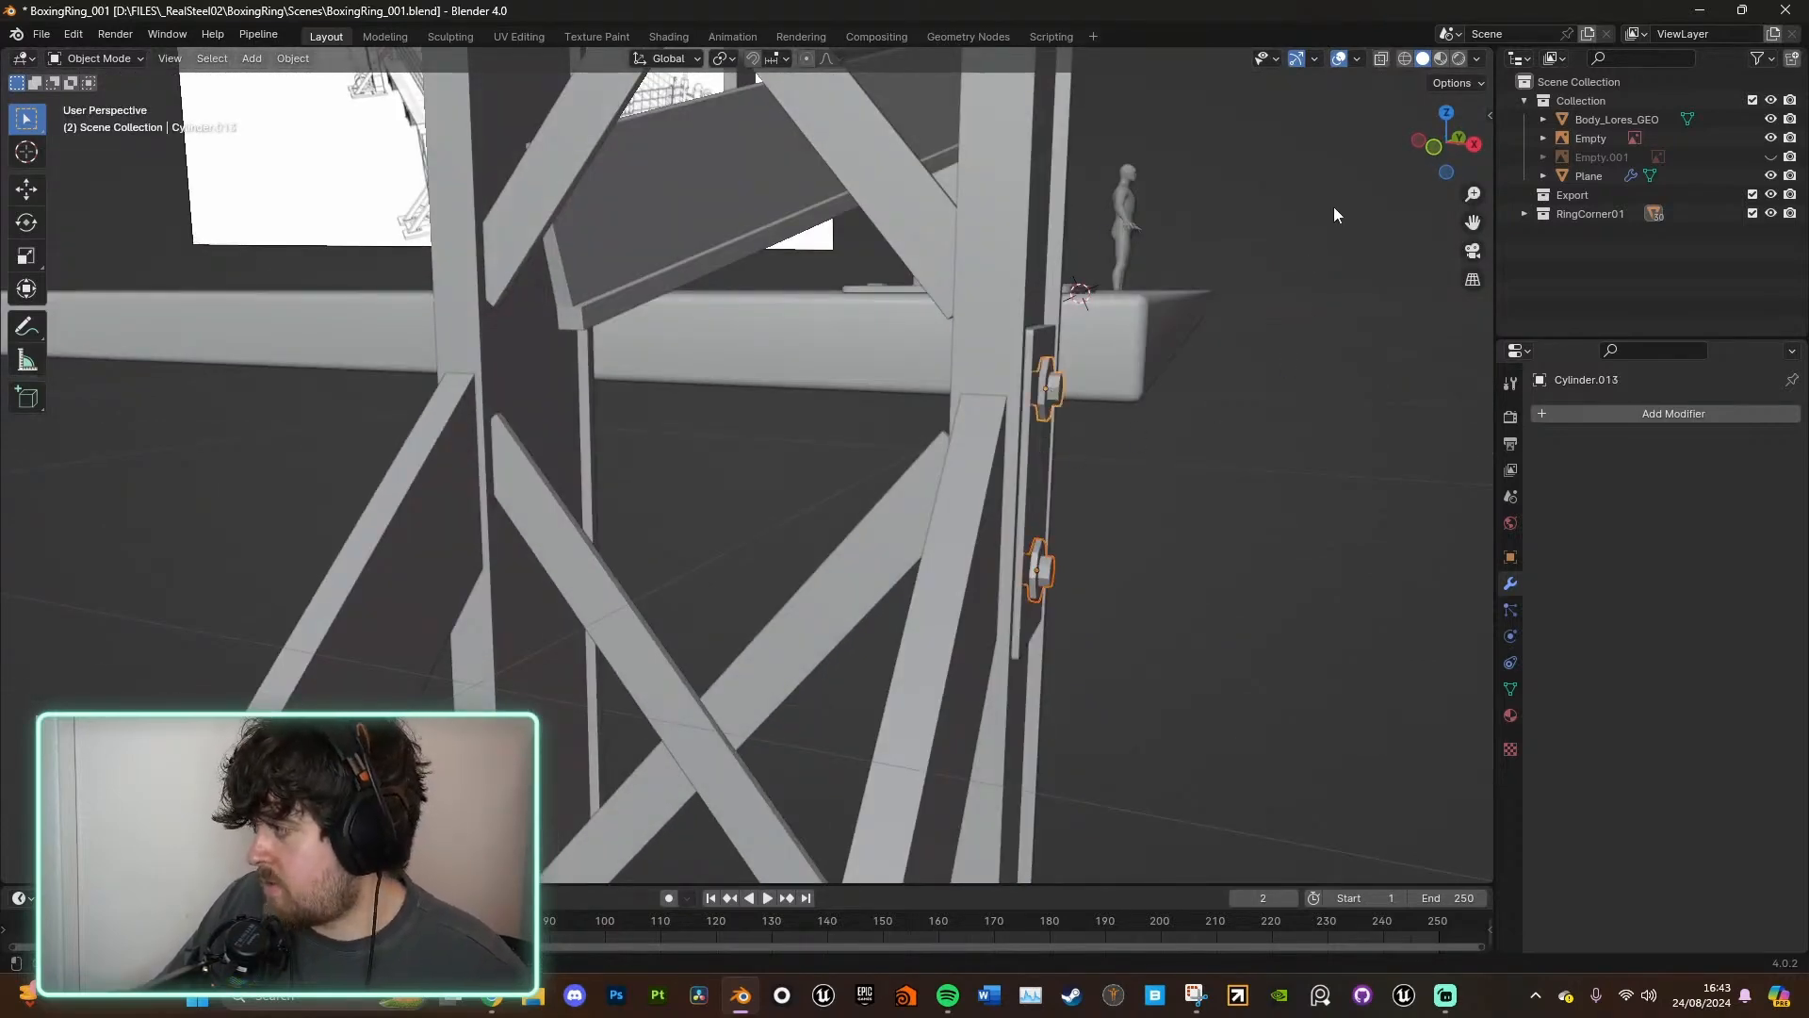
{"action": "middle_click_drag", "start_coordinate": [1069, 464], "coordinate": [1126, 517]}
{"action": "key", "text": "shift+d"}
{"action": "key", "text": "x"}
{"action": "left_click", "coordinate": [555, 512]}
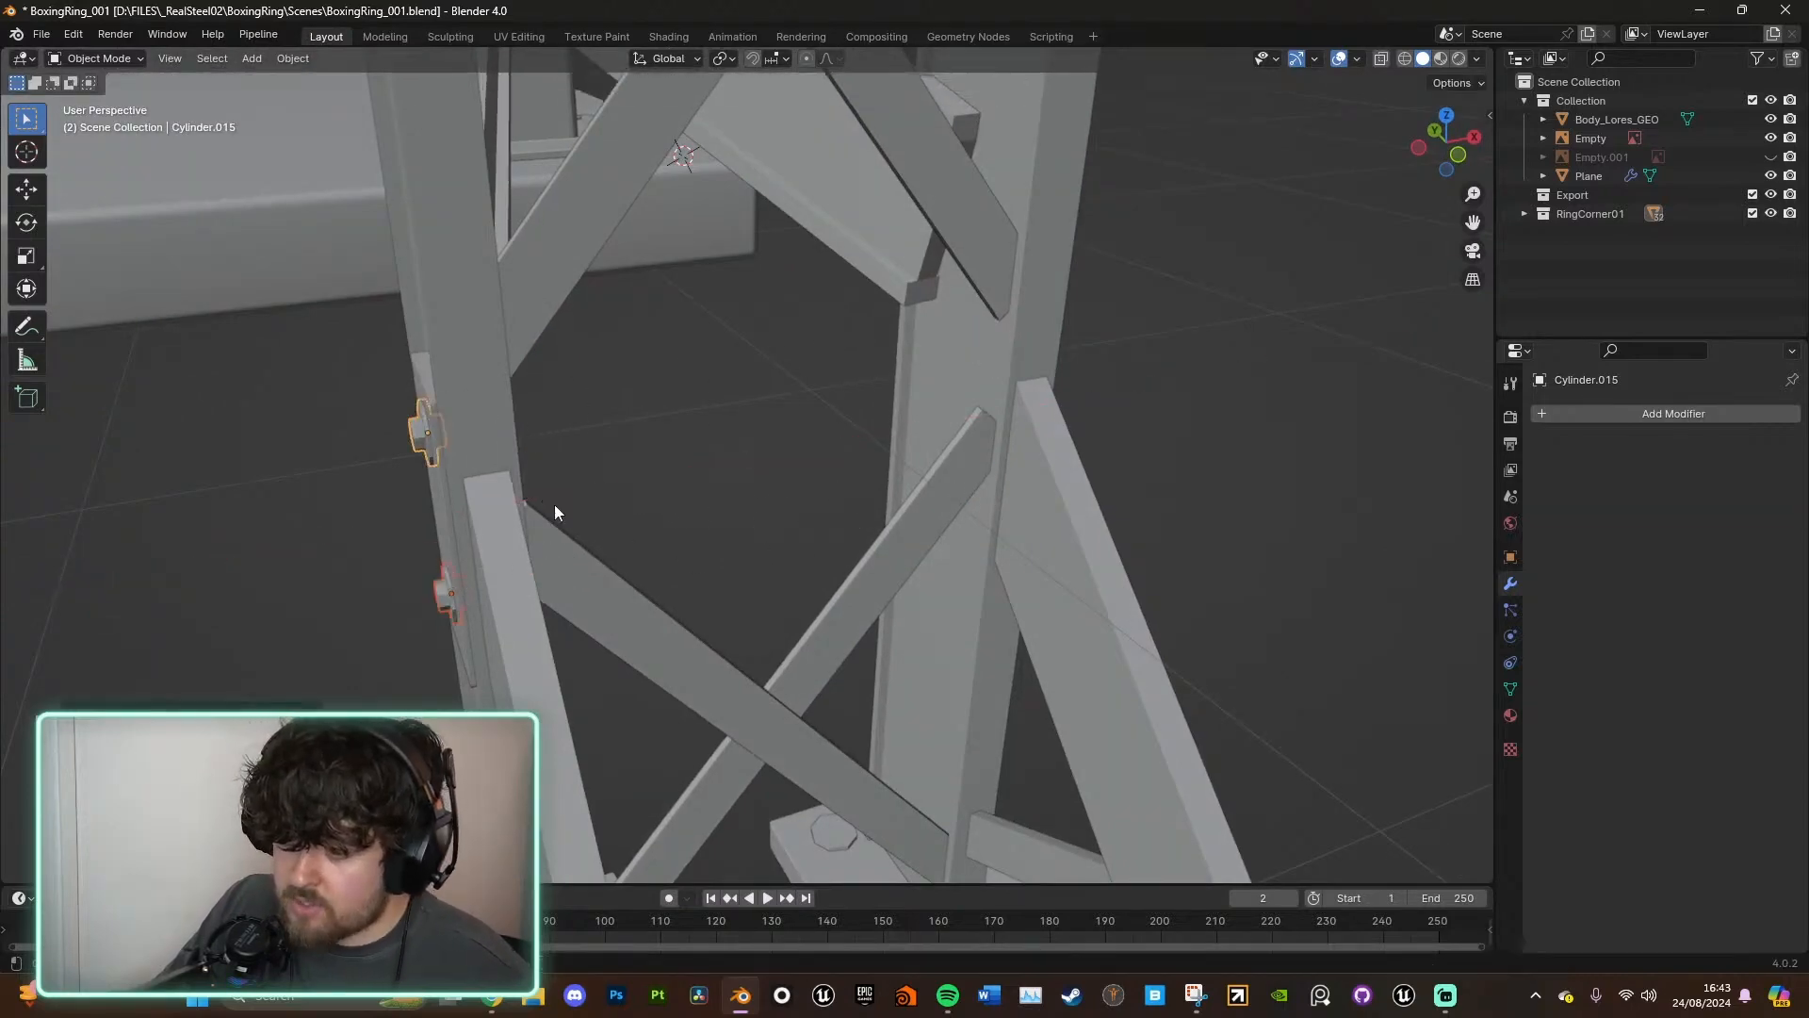
{"action": "scroll", "coordinate": [678, 509], "scroll_direction": "up", "scroll_amount": 6}
{"action": "middle_click_drag", "start_coordinate": [756, 480], "coordinate": [952, 356]}
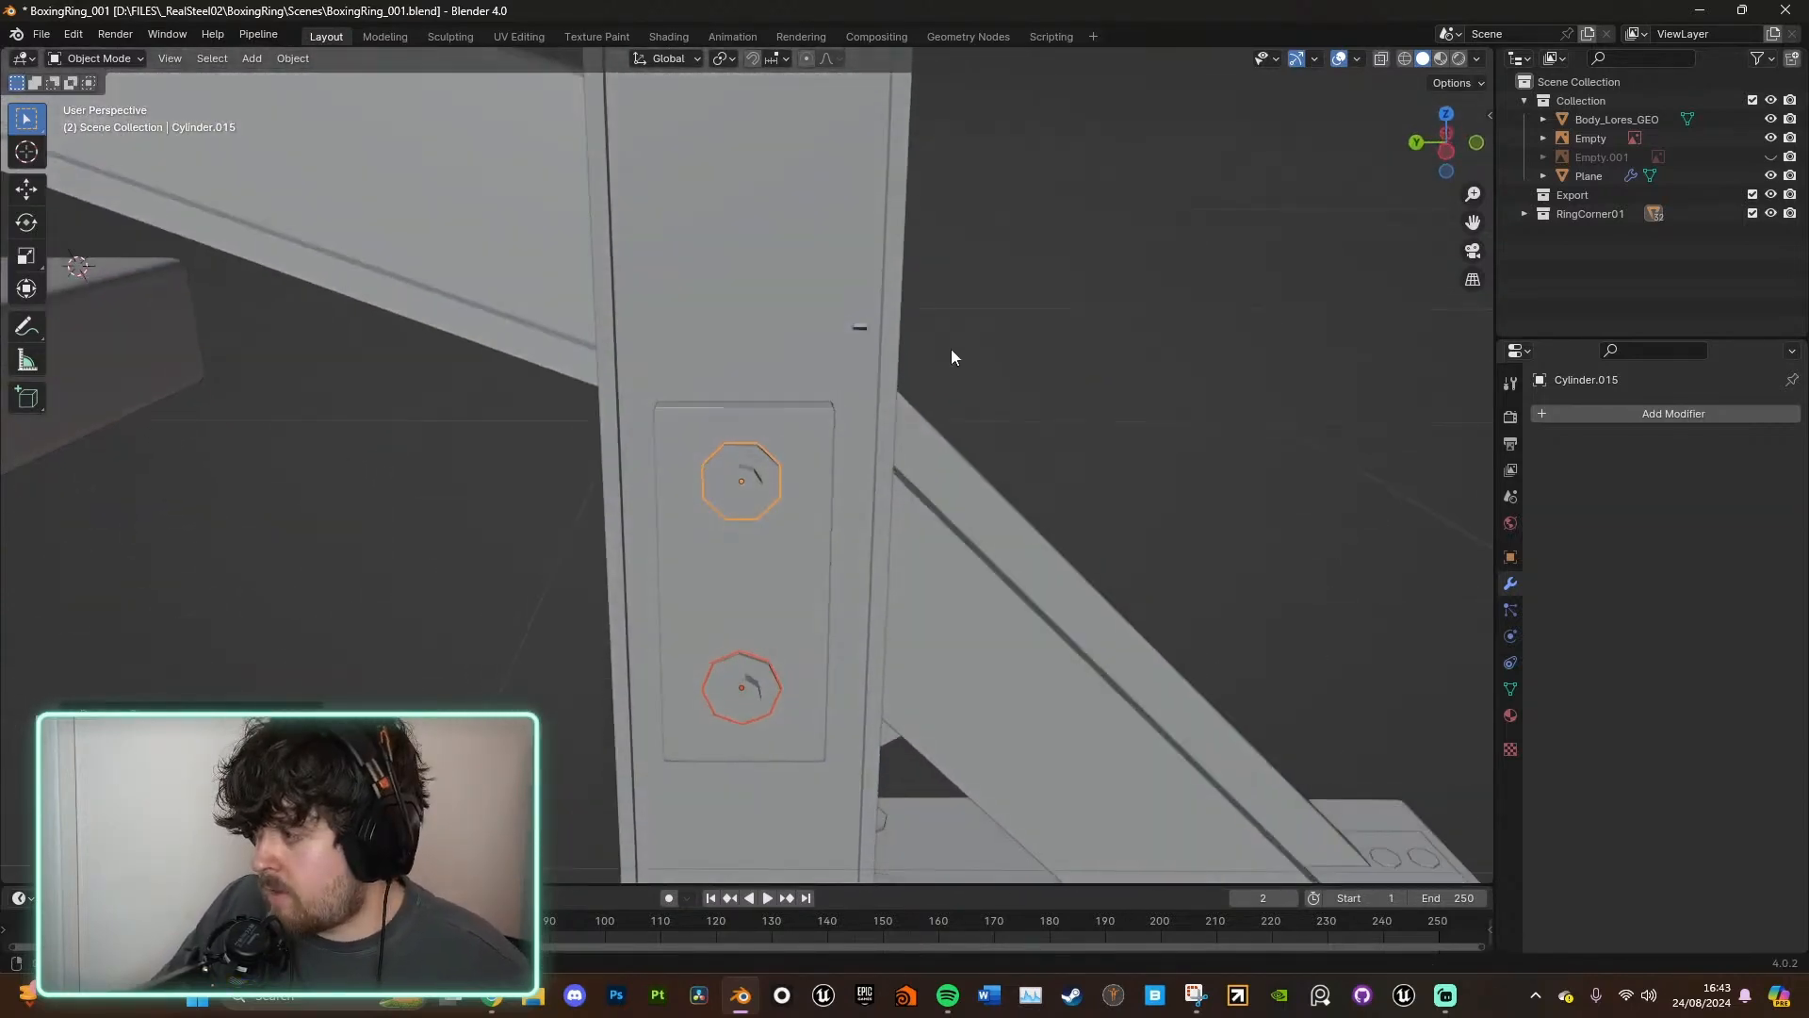
- Duplicate the bolt nearest the diagonal brace along Y to the far end of the brace's foot plate
{"action": "scroll", "coordinate": [952, 356], "scroll_direction": "down", "scroll_amount": 6}
{"action": "middle_click_drag", "start_coordinate": [800, 376], "coordinate": [1021, 469]}
{"action": "scroll", "coordinate": [1022, 468], "scroll_direction": "up", "scroll_amount": 2}
{"action": "scroll", "coordinate": [1127, 413], "scroll_direction": "down", "scroll_amount": 4}
{"action": "middle_click_drag", "start_coordinate": [1139, 402], "coordinate": [893, 403]}
{"action": "scroll", "coordinate": [1112, 388], "scroll_direction": "down", "scroll_amount": 2}
{"action": "scroll", "coordinate": [1061, 458], "scroll_direction": "up", "scroll_amount": 3}
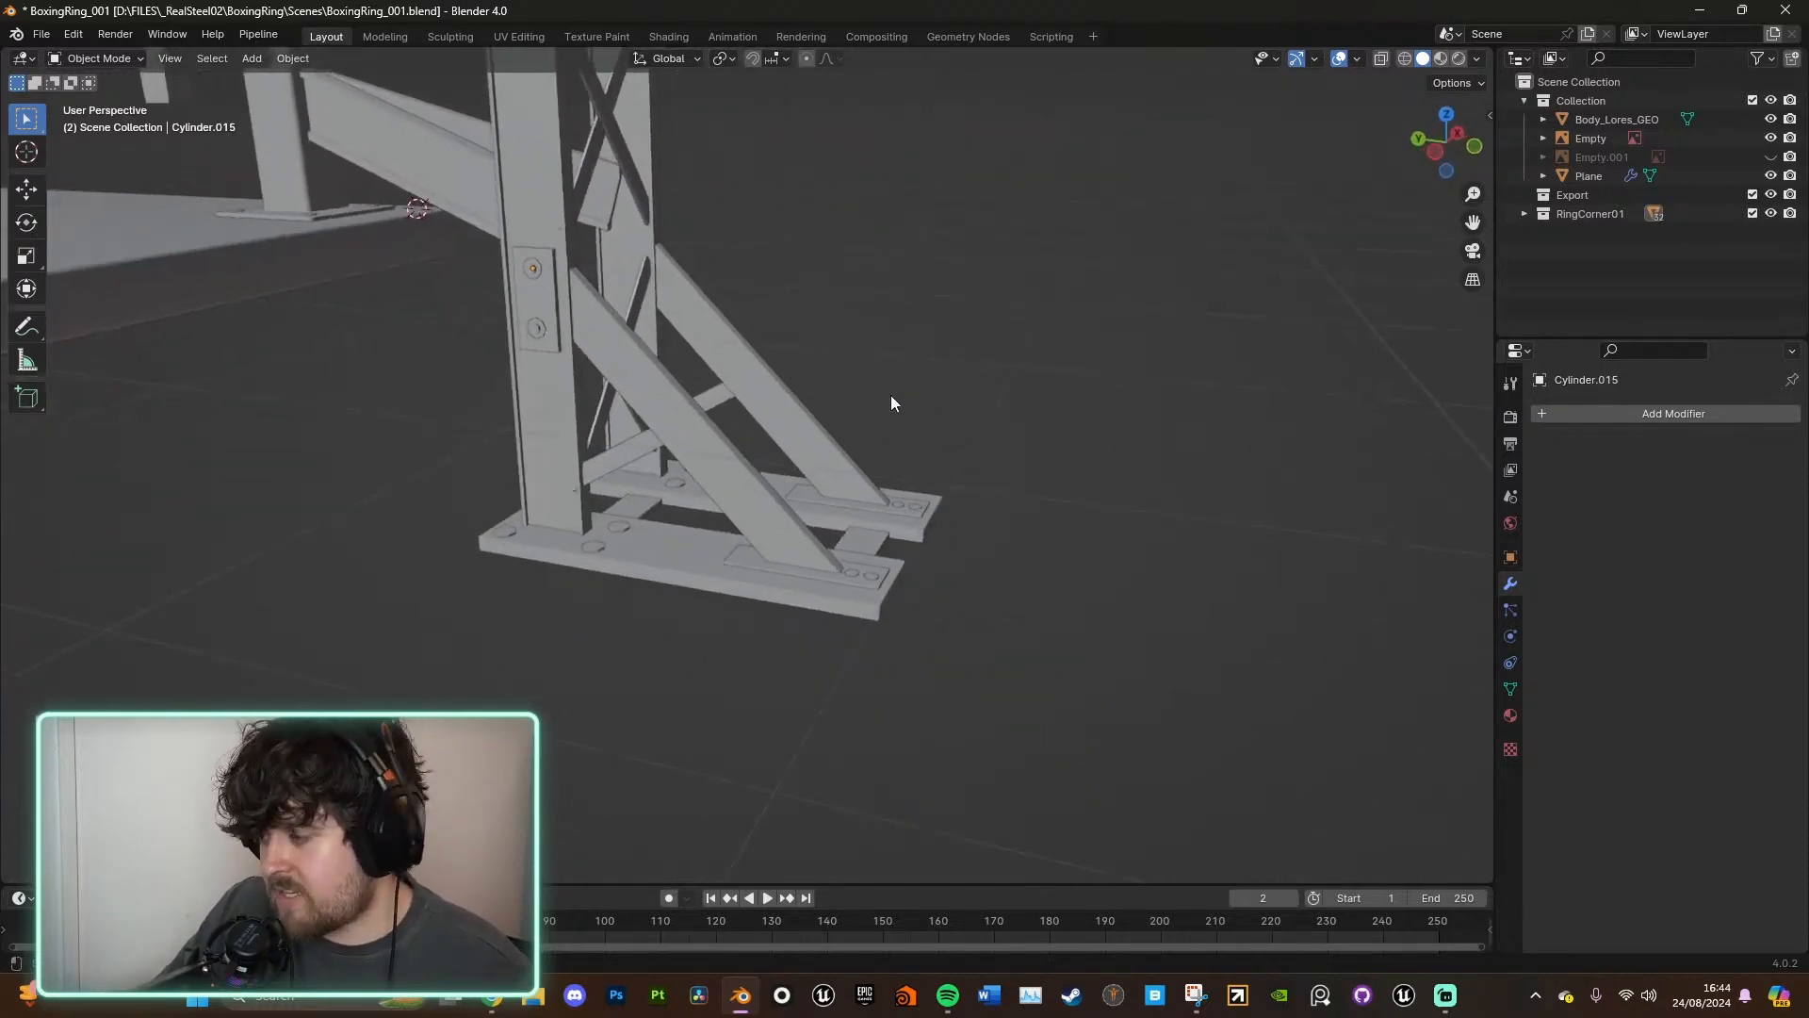
{"action": "left_click", "coordinate": [859, 577]}
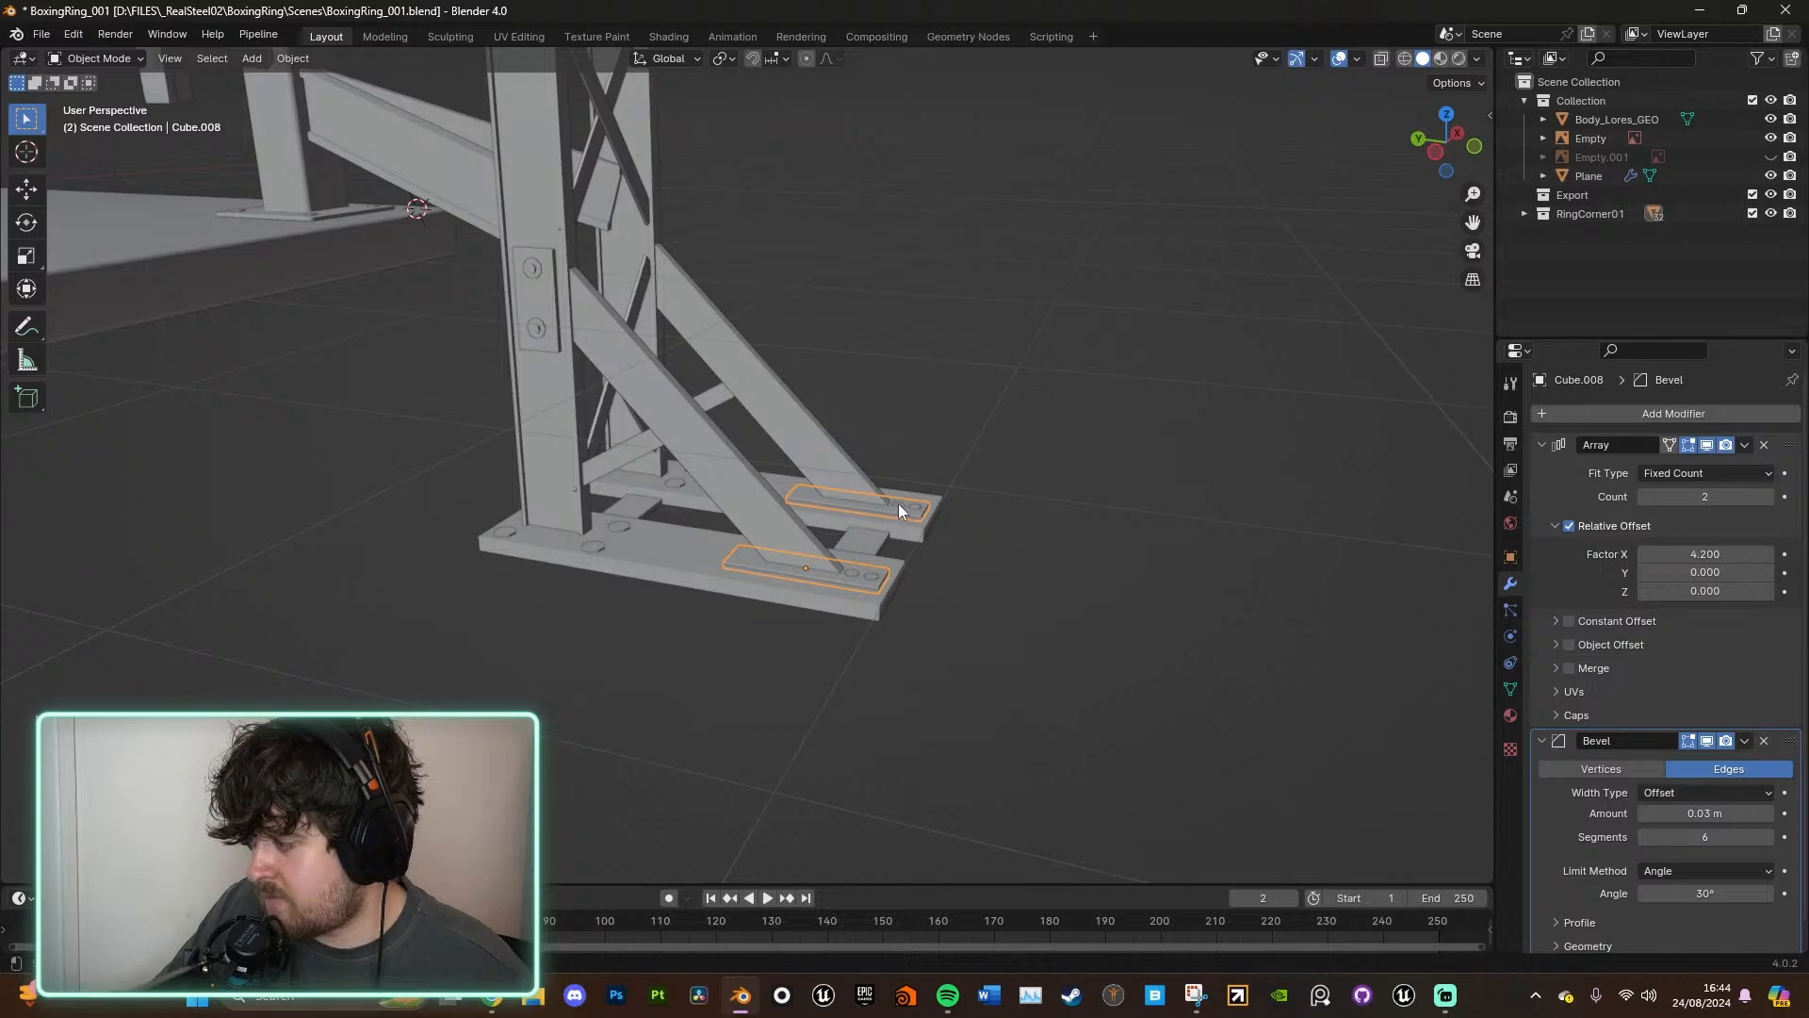
{"action": "scroll", "coordinate": [897, 656], "scroll_direction": "up", "scroll_amount": 6}
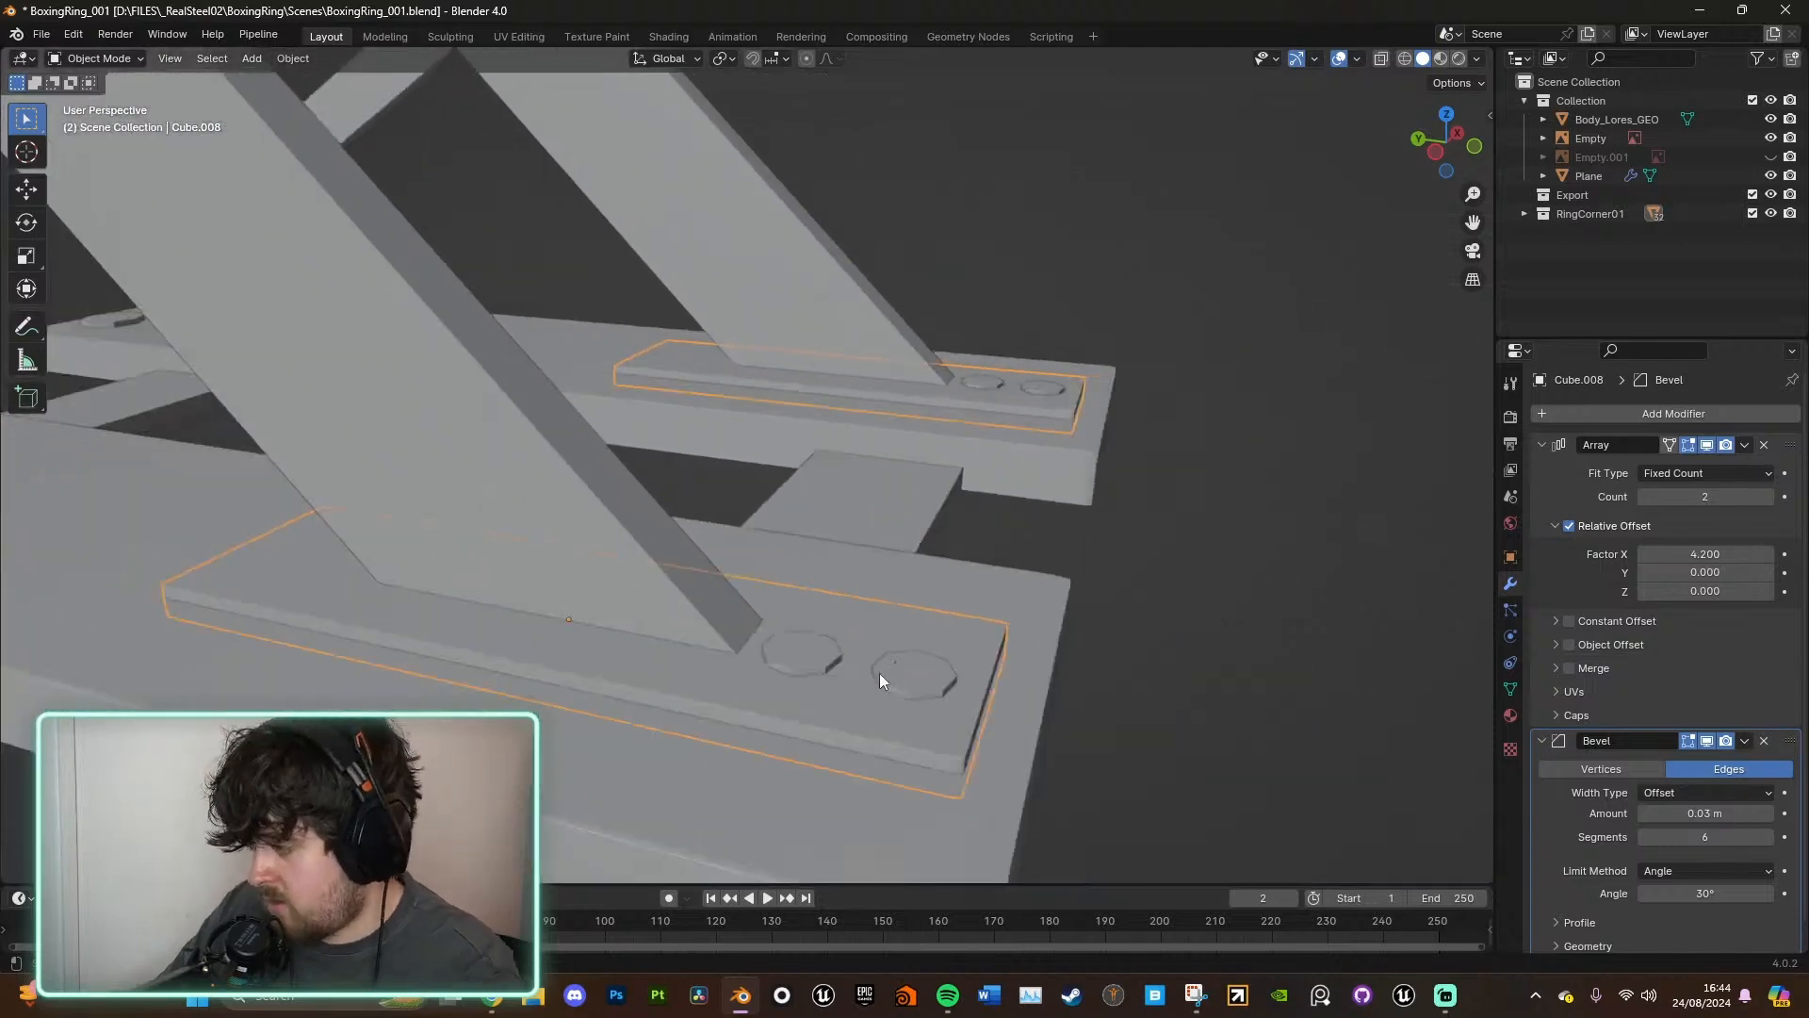
{"action": "left_click", "coordinate": [882, 671]}
{"action": "scroll", "coordinate": [882, 671], "scroll_direction": "up", "scroll_amount": 2}
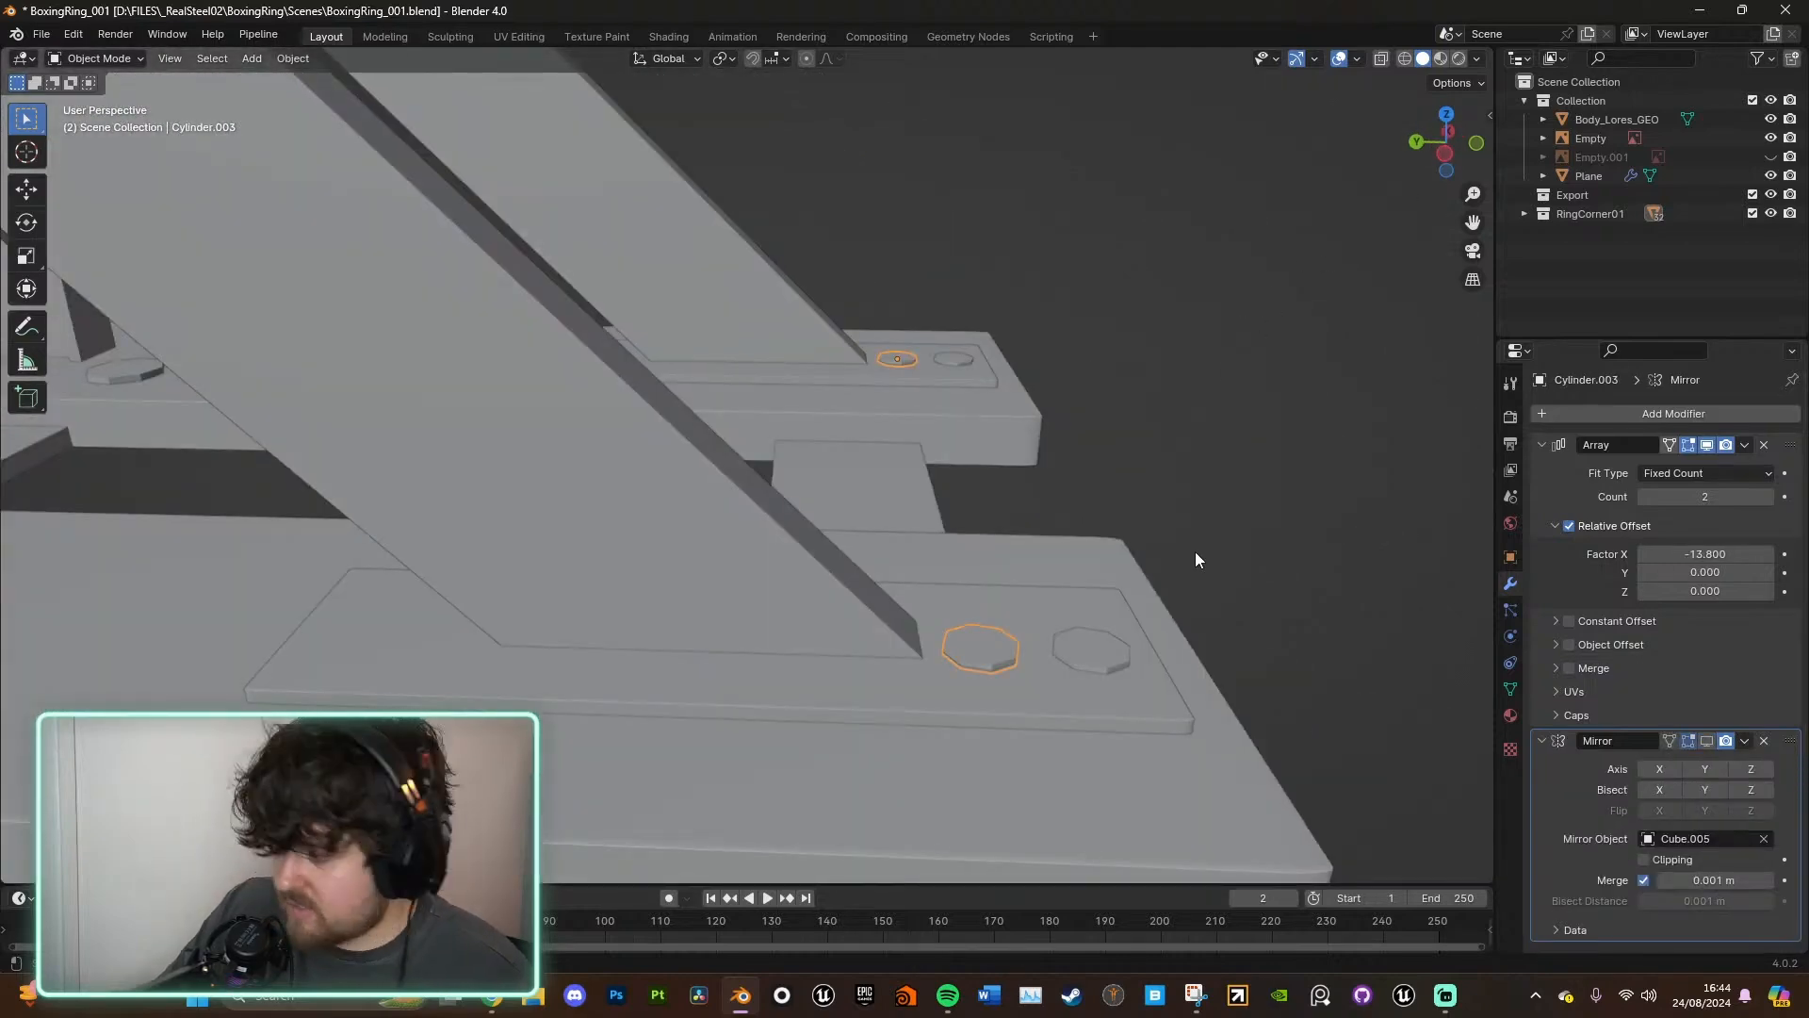
{"action": "key", "text": "shift+d"}
{"action": "key", "text": "y"}
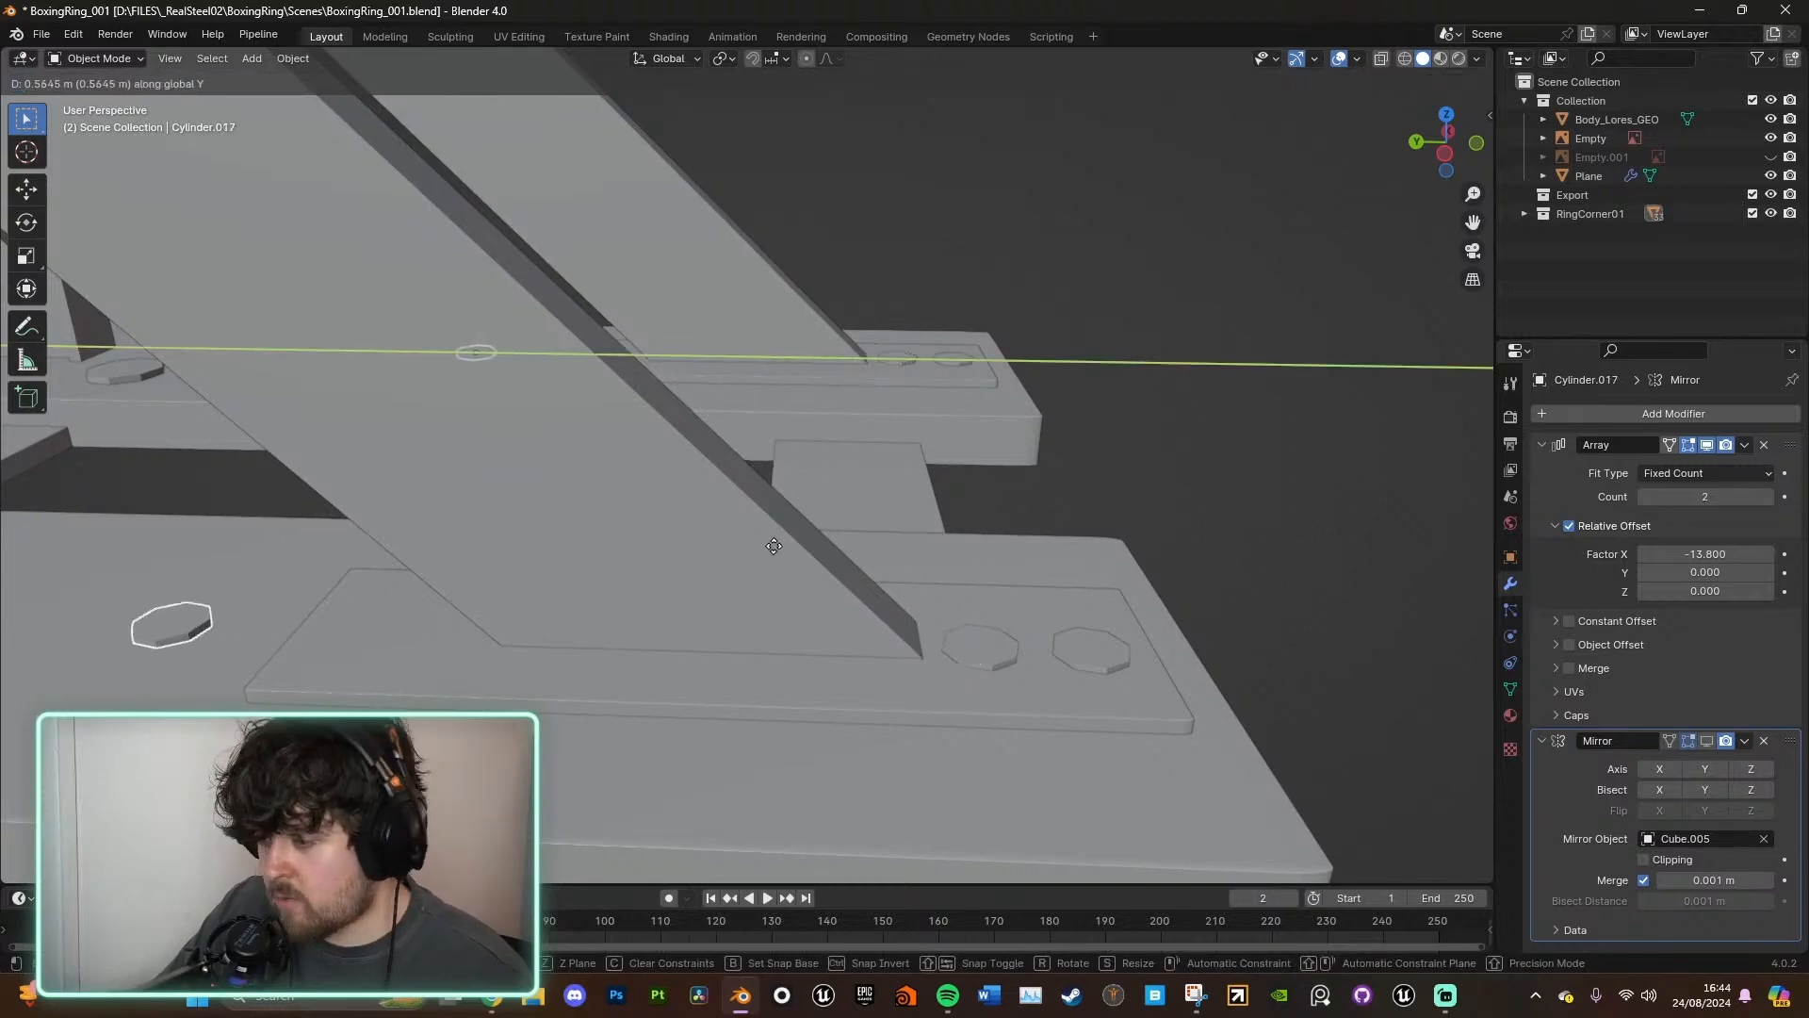
{"action": "left_click", "coordinate": [889, 551]}
- Move the two bolts at the foot plate's outer end within the XY plane, one to each corner
{"action": "middle_click_drag", "start_coordinate": [922, 556], "coordinate": [923, 474]}
{"action": "scroll", "coordinate": [848, 495], "scroll_direction": "up", "scroll_amount": 4}
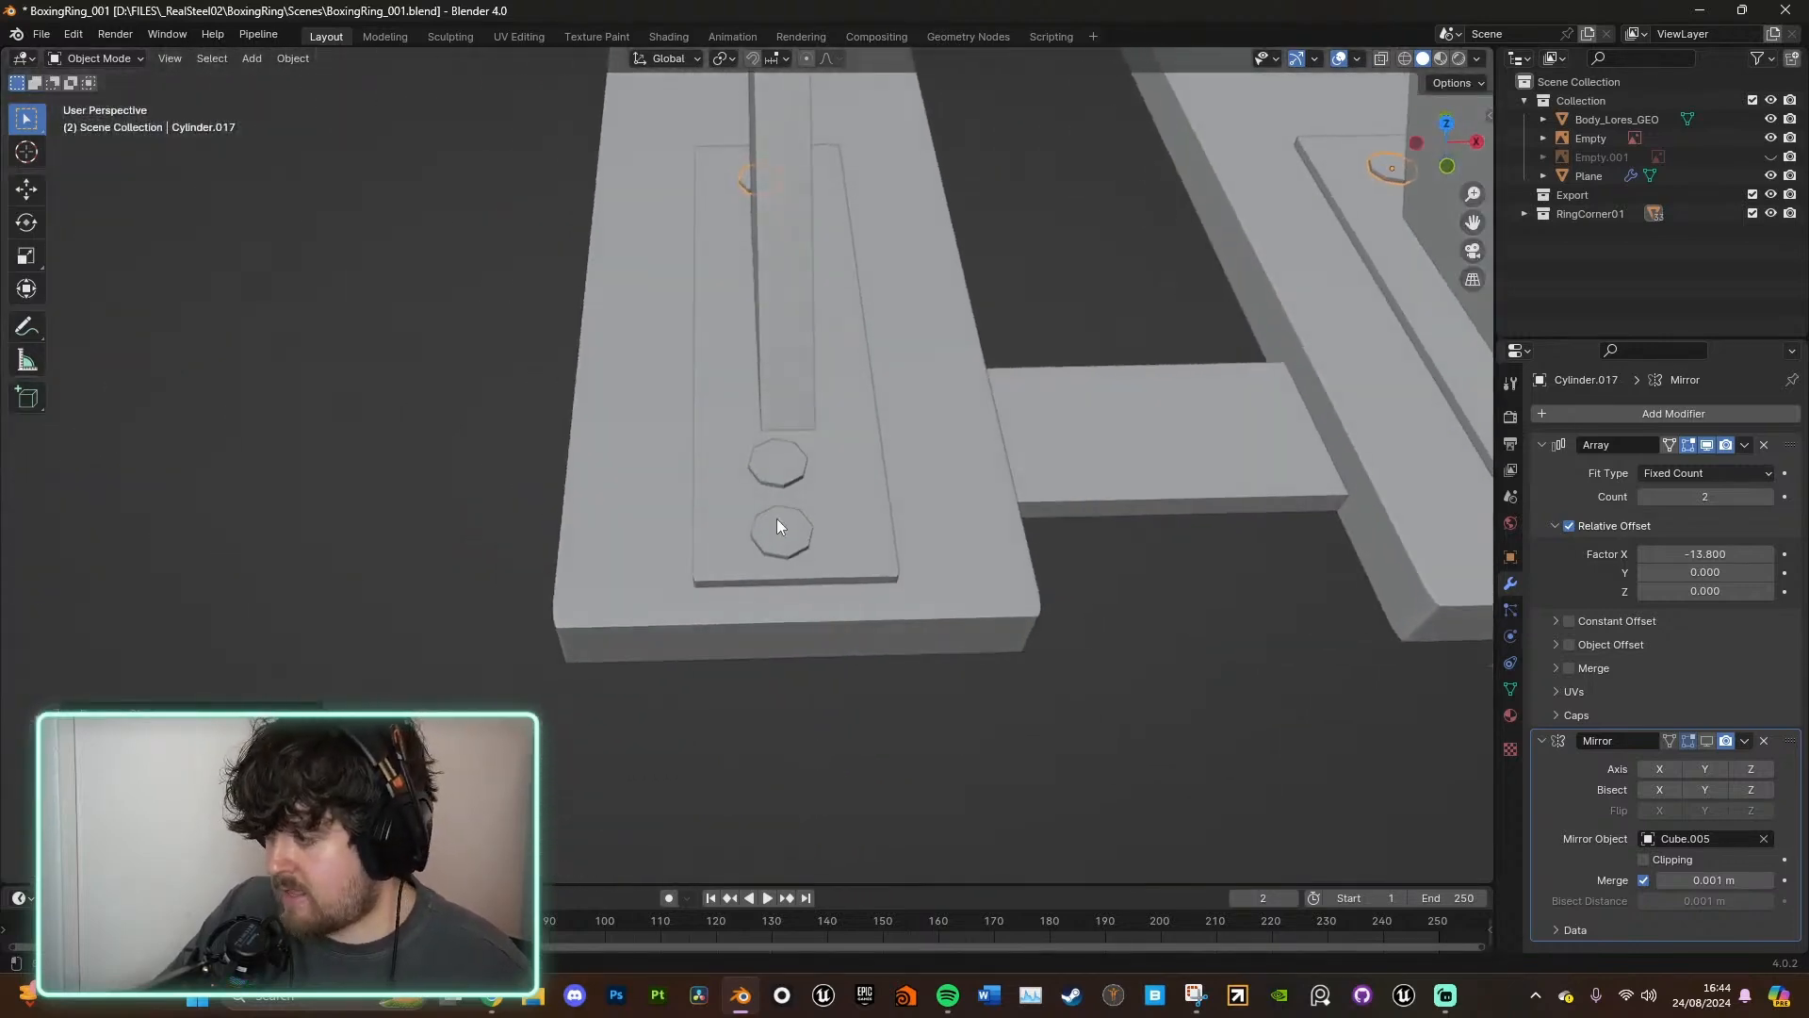
{"action": "left_click", "coordinate": [793, 571]}
{"action": "key", "text": "shift+d"}
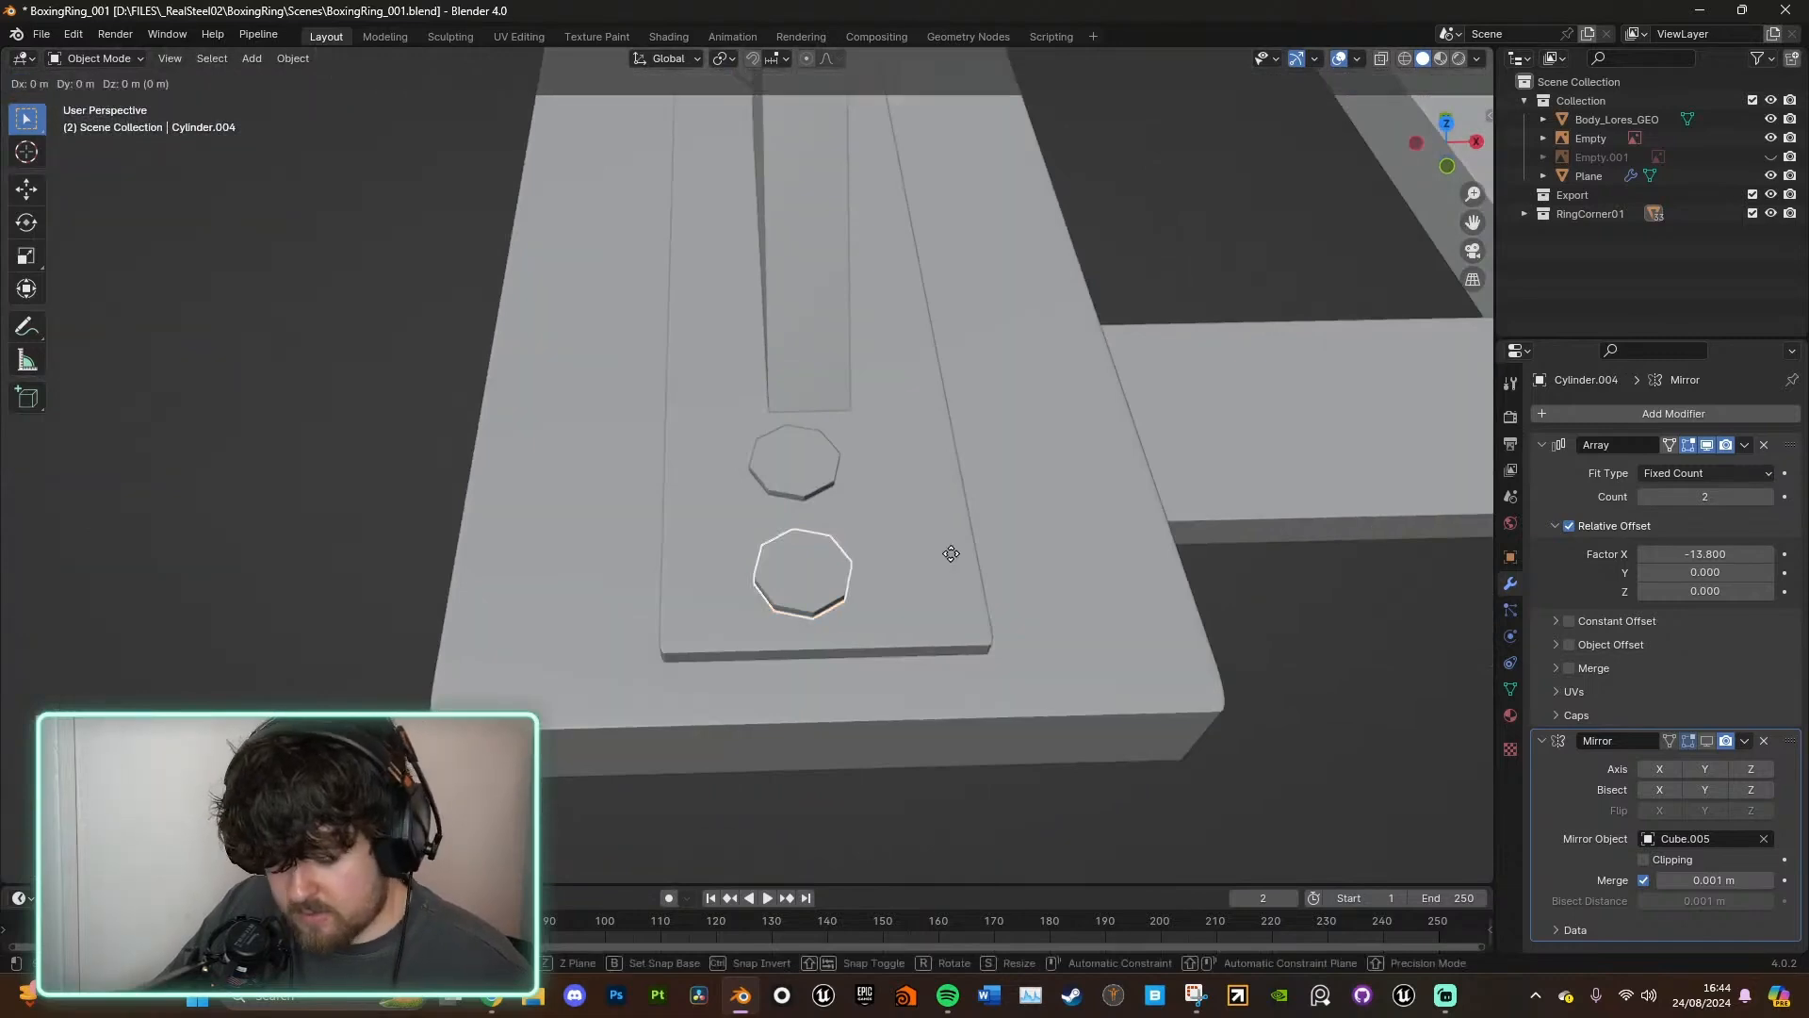
{"action": "key", "text": "x"}
{"action": "key", "text": "shift+z"}
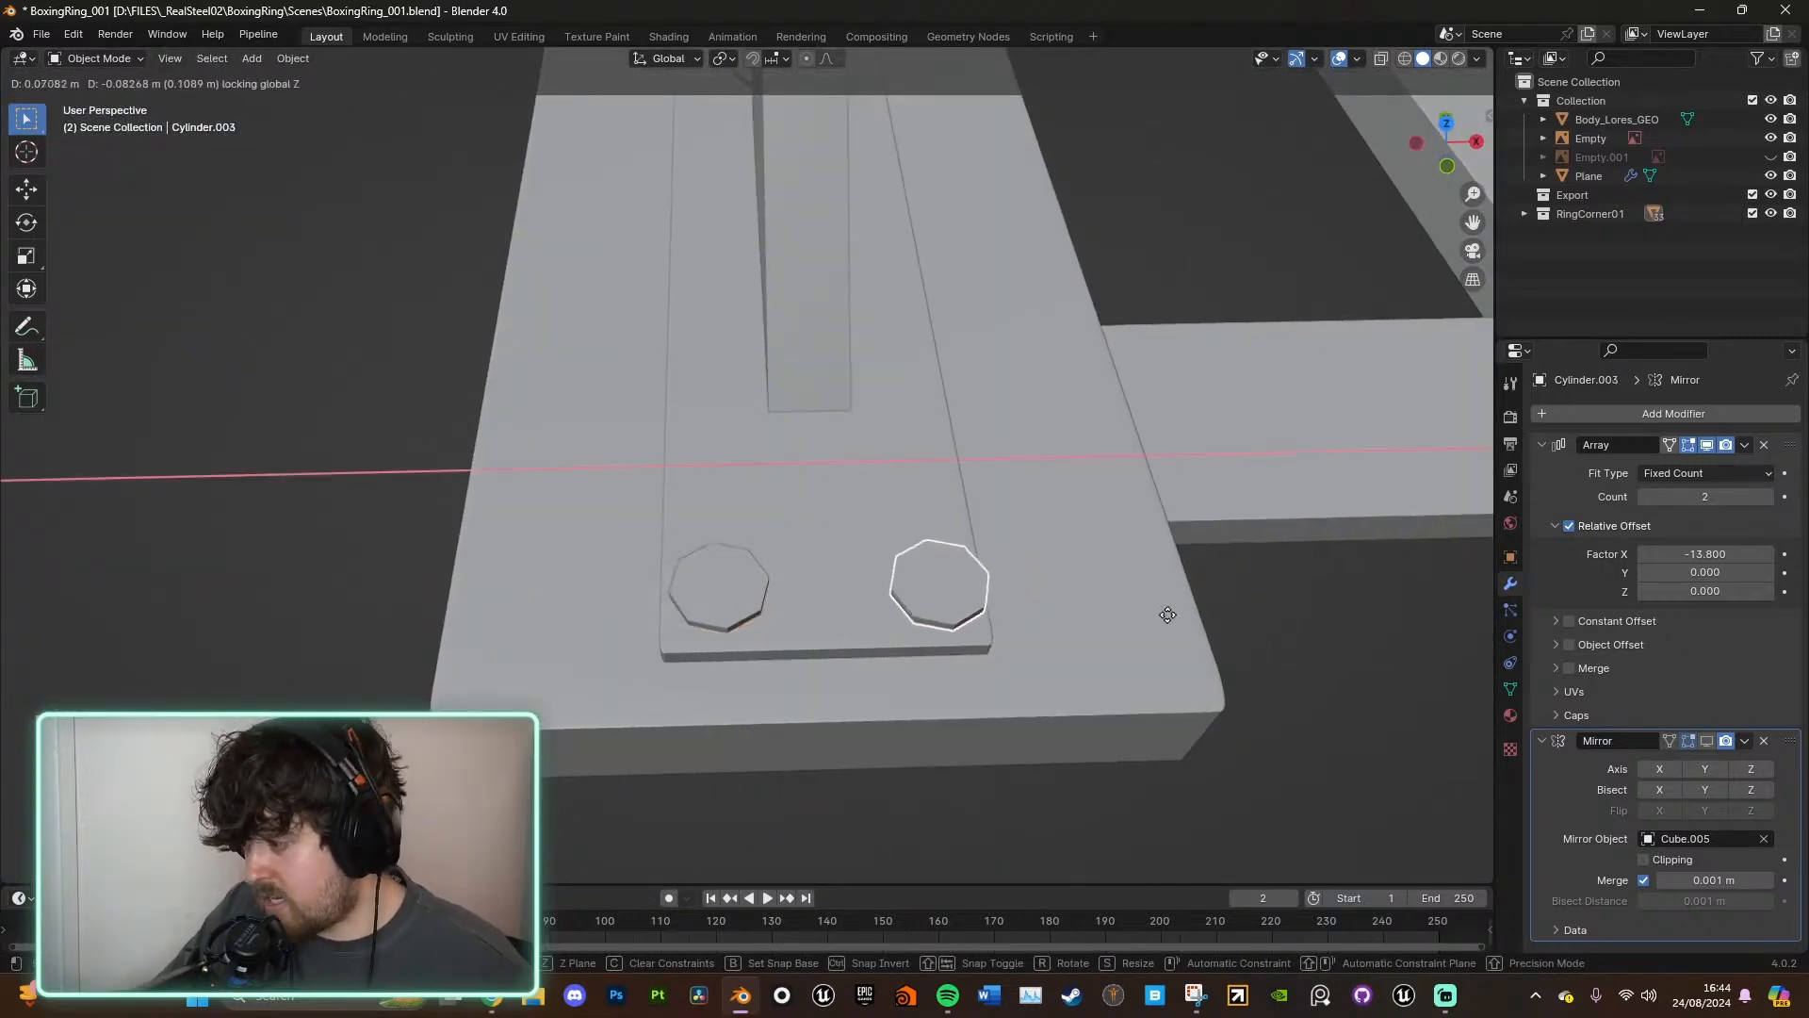
{"action": "left_click", "coordinate": [1129, 608]}
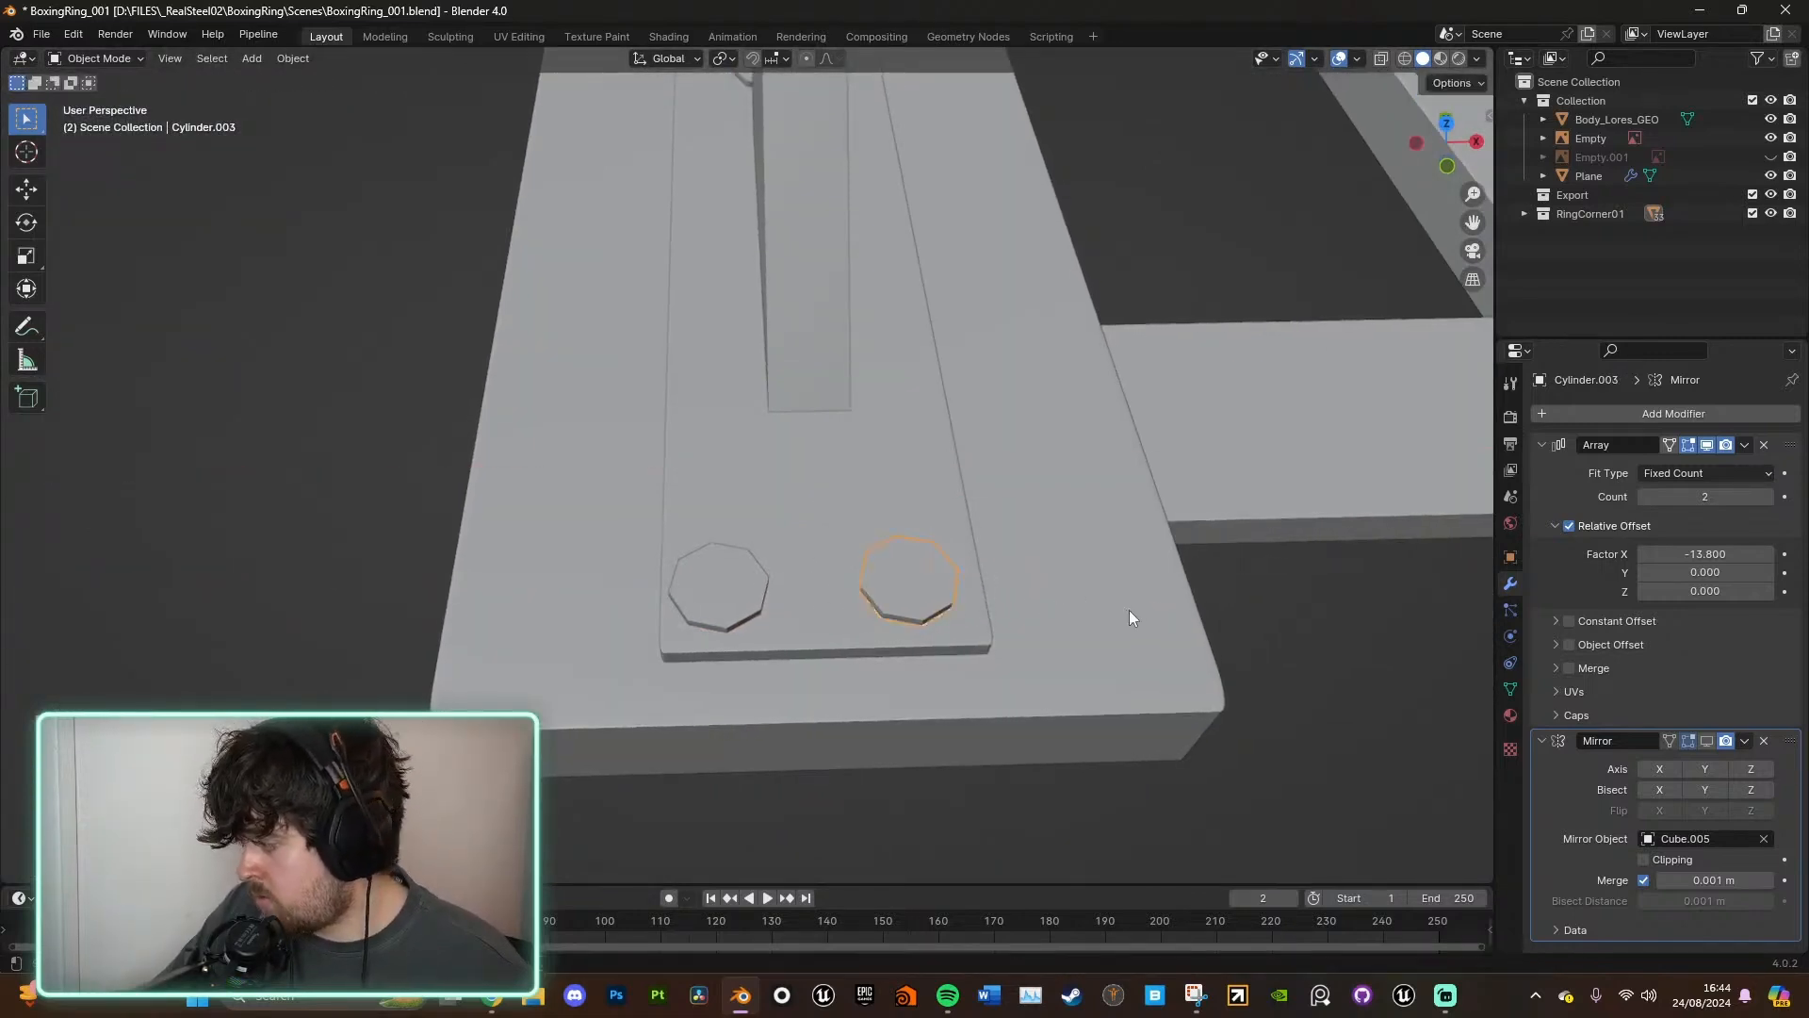
- Try to move both corner bolts of the foot plate together, and undo the move
{"action": "left_click", "coordinate": [703, 591], "text": "shift"}
{"action": "key", "text": "g"}
{"action": "left_click", "coordinate": [1269, 535]}
{"action": "key", "text": "ctrl+z"}
- Examine the pairs of bolts at the outer ends of both foot plates
{"action": "left_click", "coordinate": [914, 552]}
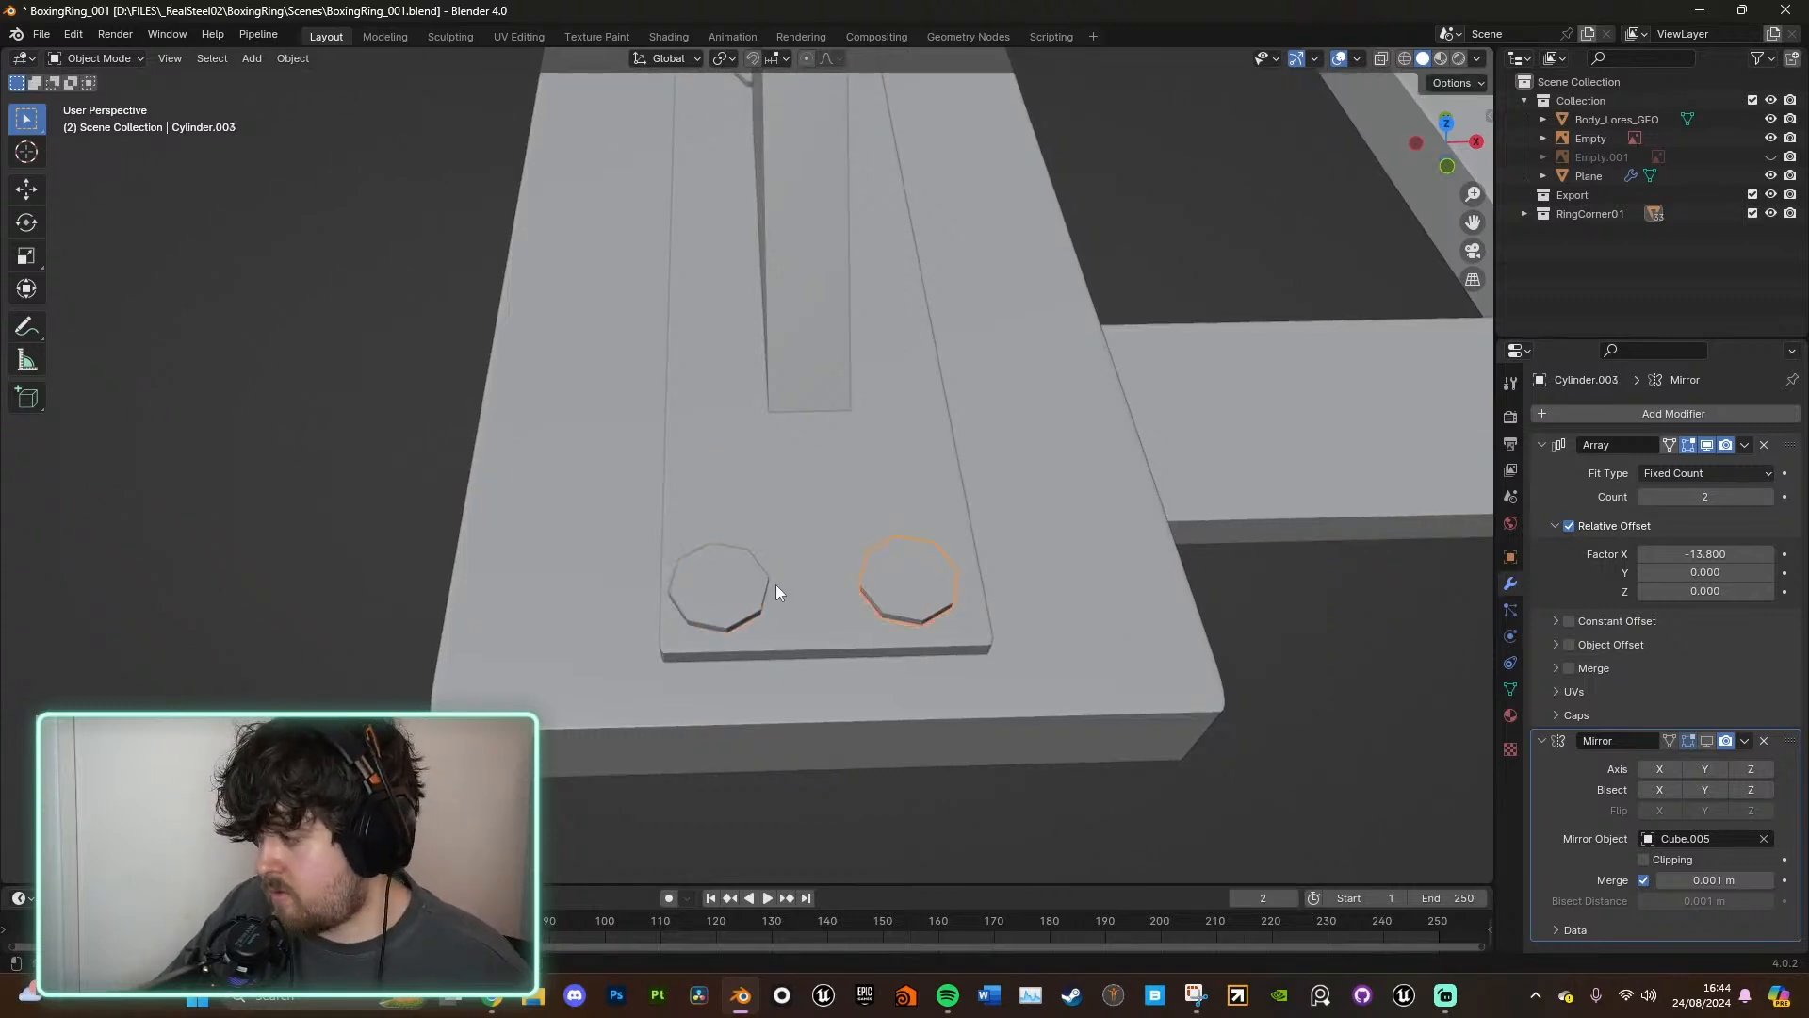
{"action": "left_click", "coordinate": [732, 579]}
{"action": "scroll", "coordinate": [805, 585], "scroll_direction": "down", "scroll_amount": 4}
{"action": "middle_click_drag", "start_coordinate": [914, 573], "coordinate": [632, 626], "text": "shift"}
{"action": "scroll", "coordinate": [890, 614], "scroll_direction": "up", "scroll_amount": 4}
{"action": "middle_click_drag", "start_coordinate": [891, 613], "coordinate": [1157, 607], "text": "shift"}
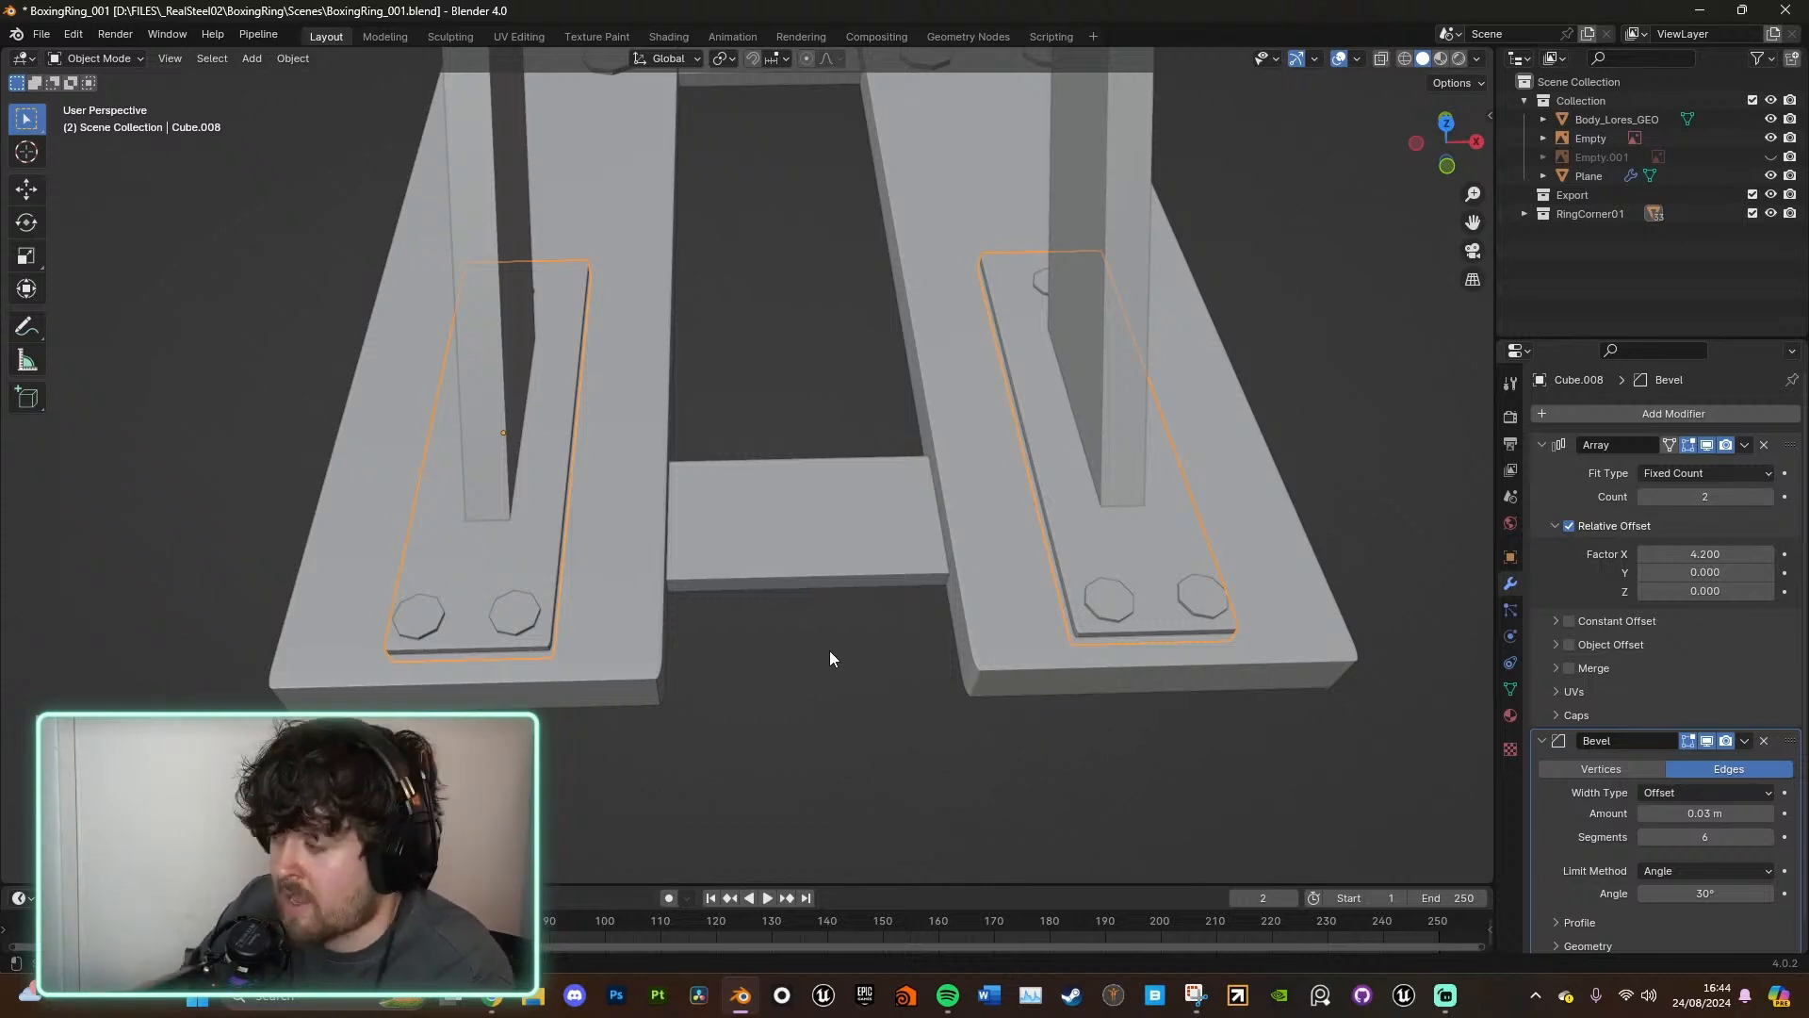
{"action": "left_click", "coordinate": [1202, 598]}
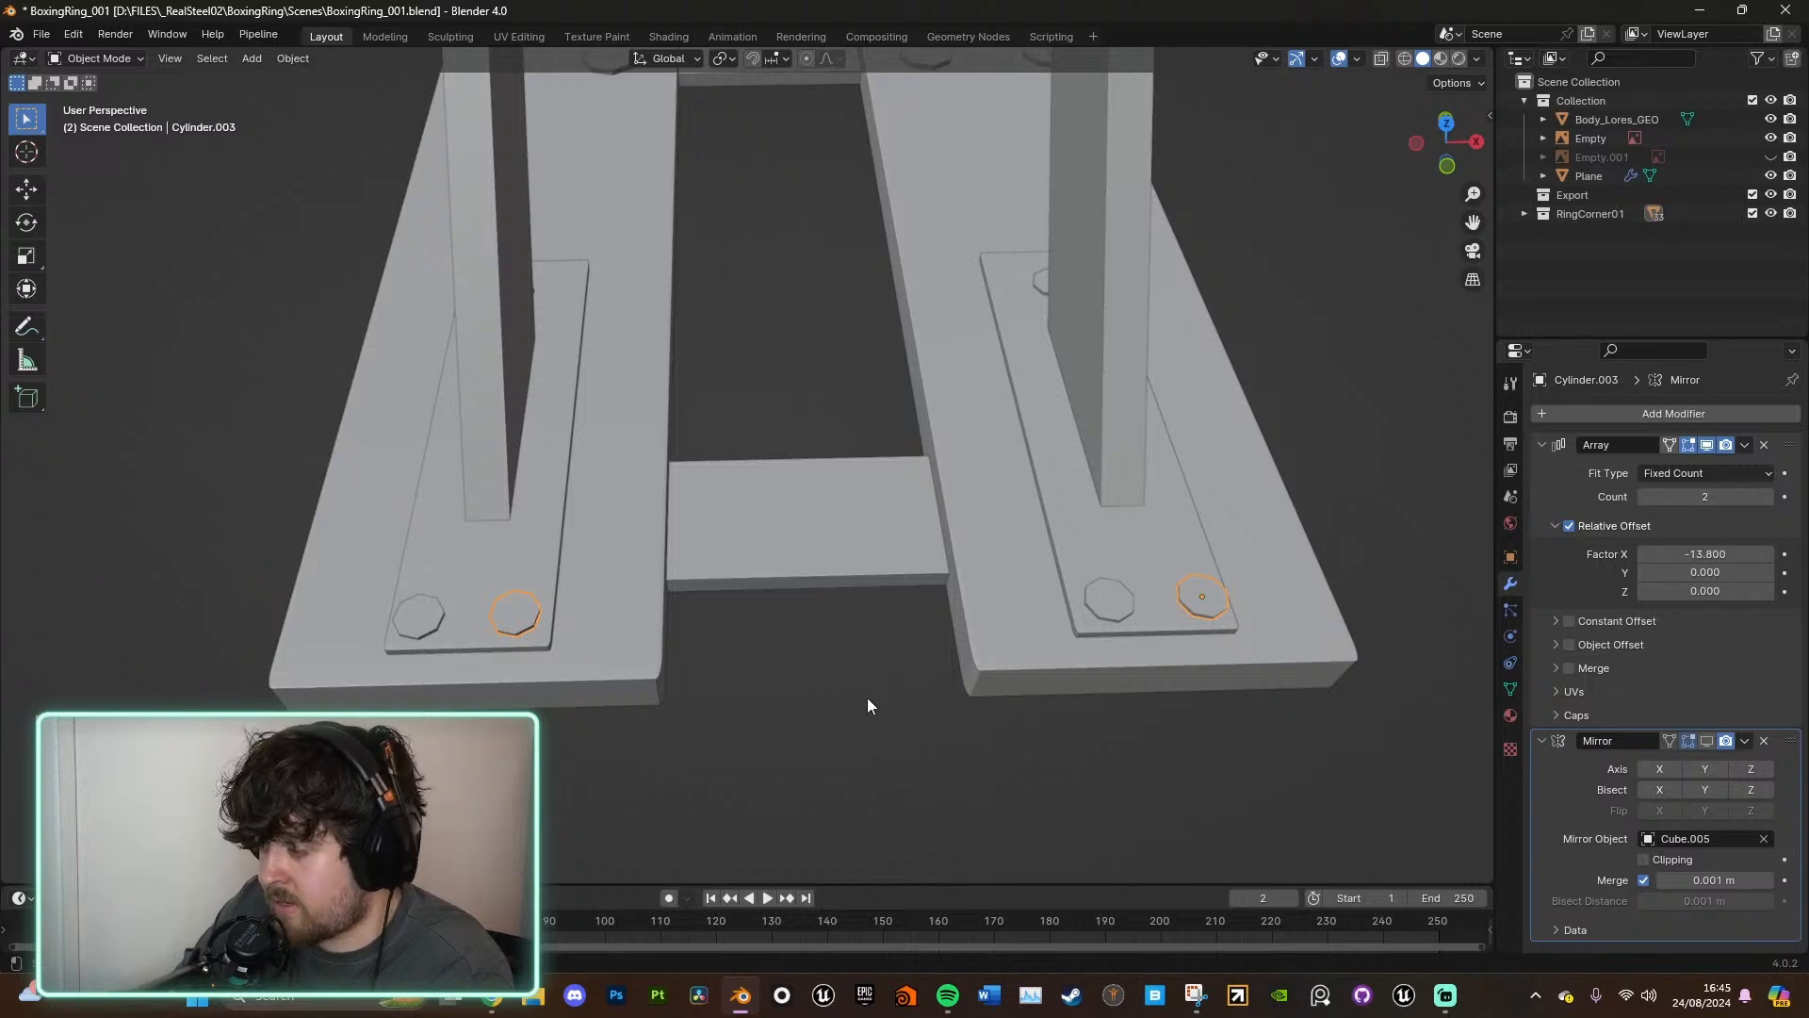
{"action": "left_click", "coordinate": [420, 616], "text": "shift"}
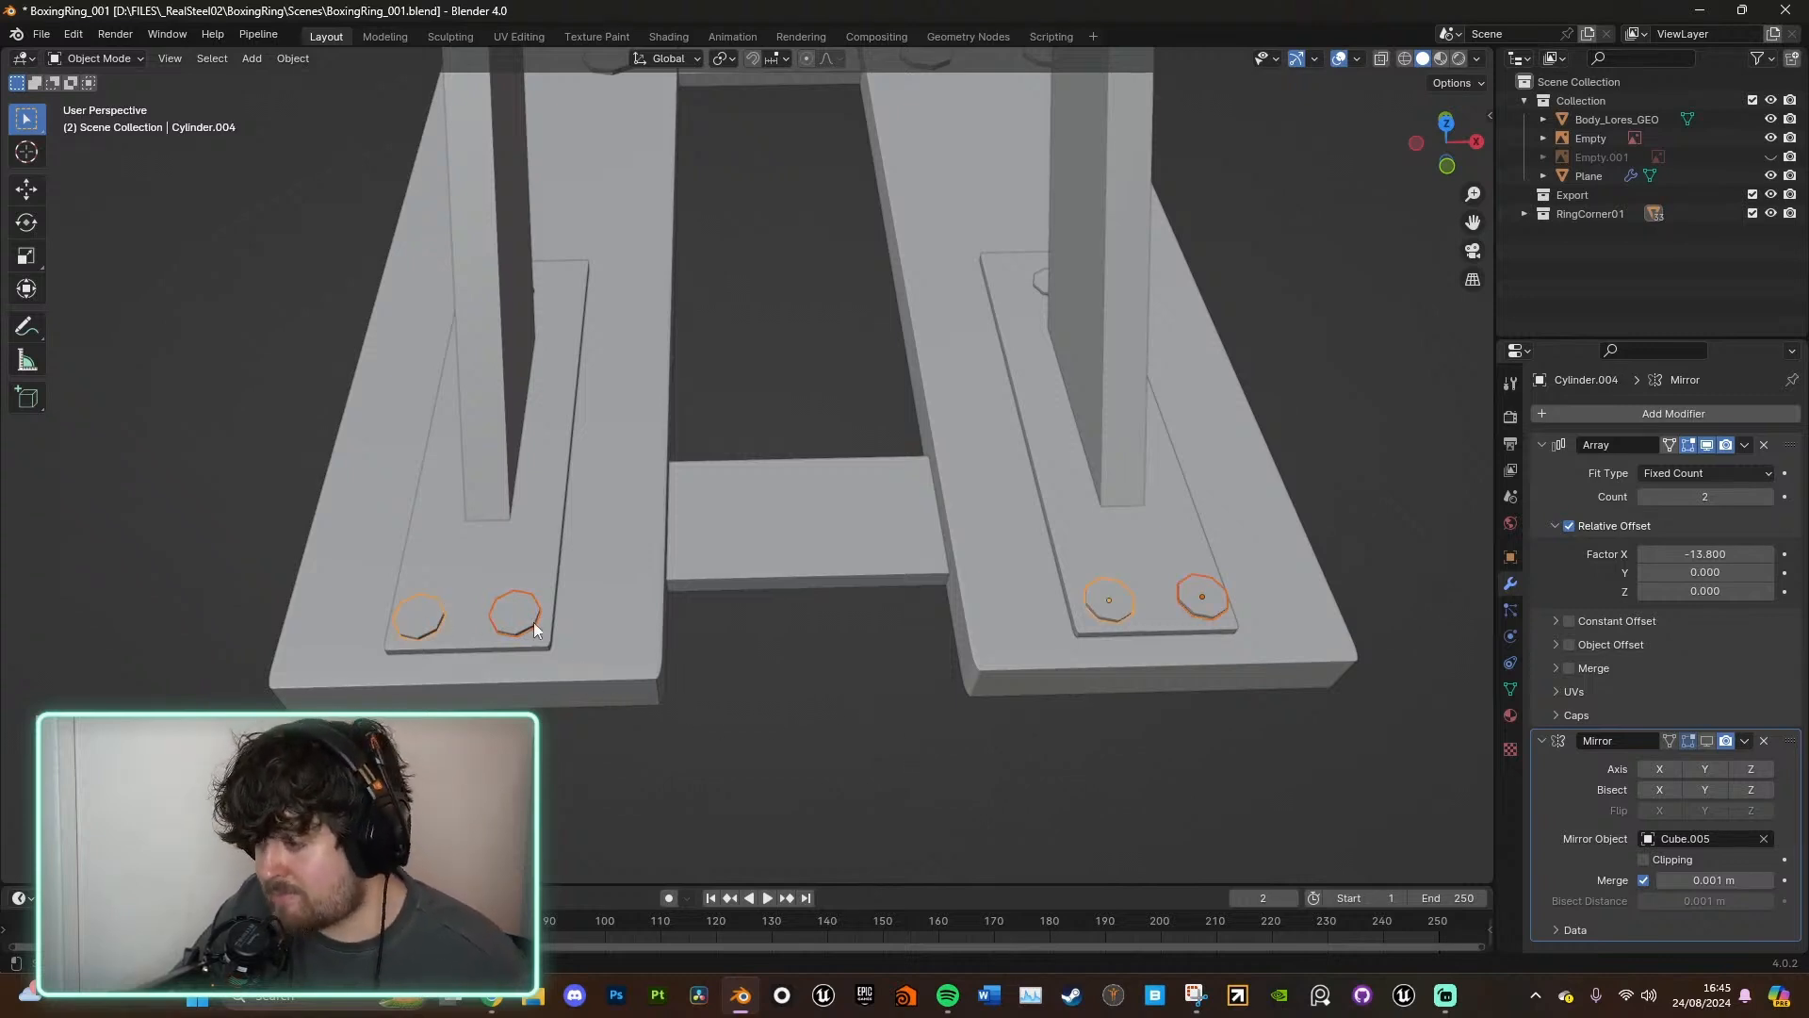
{"action": "scroll", "coordinate": [773, 658], "scroll_direction": "down", "scroll_amount": 3}
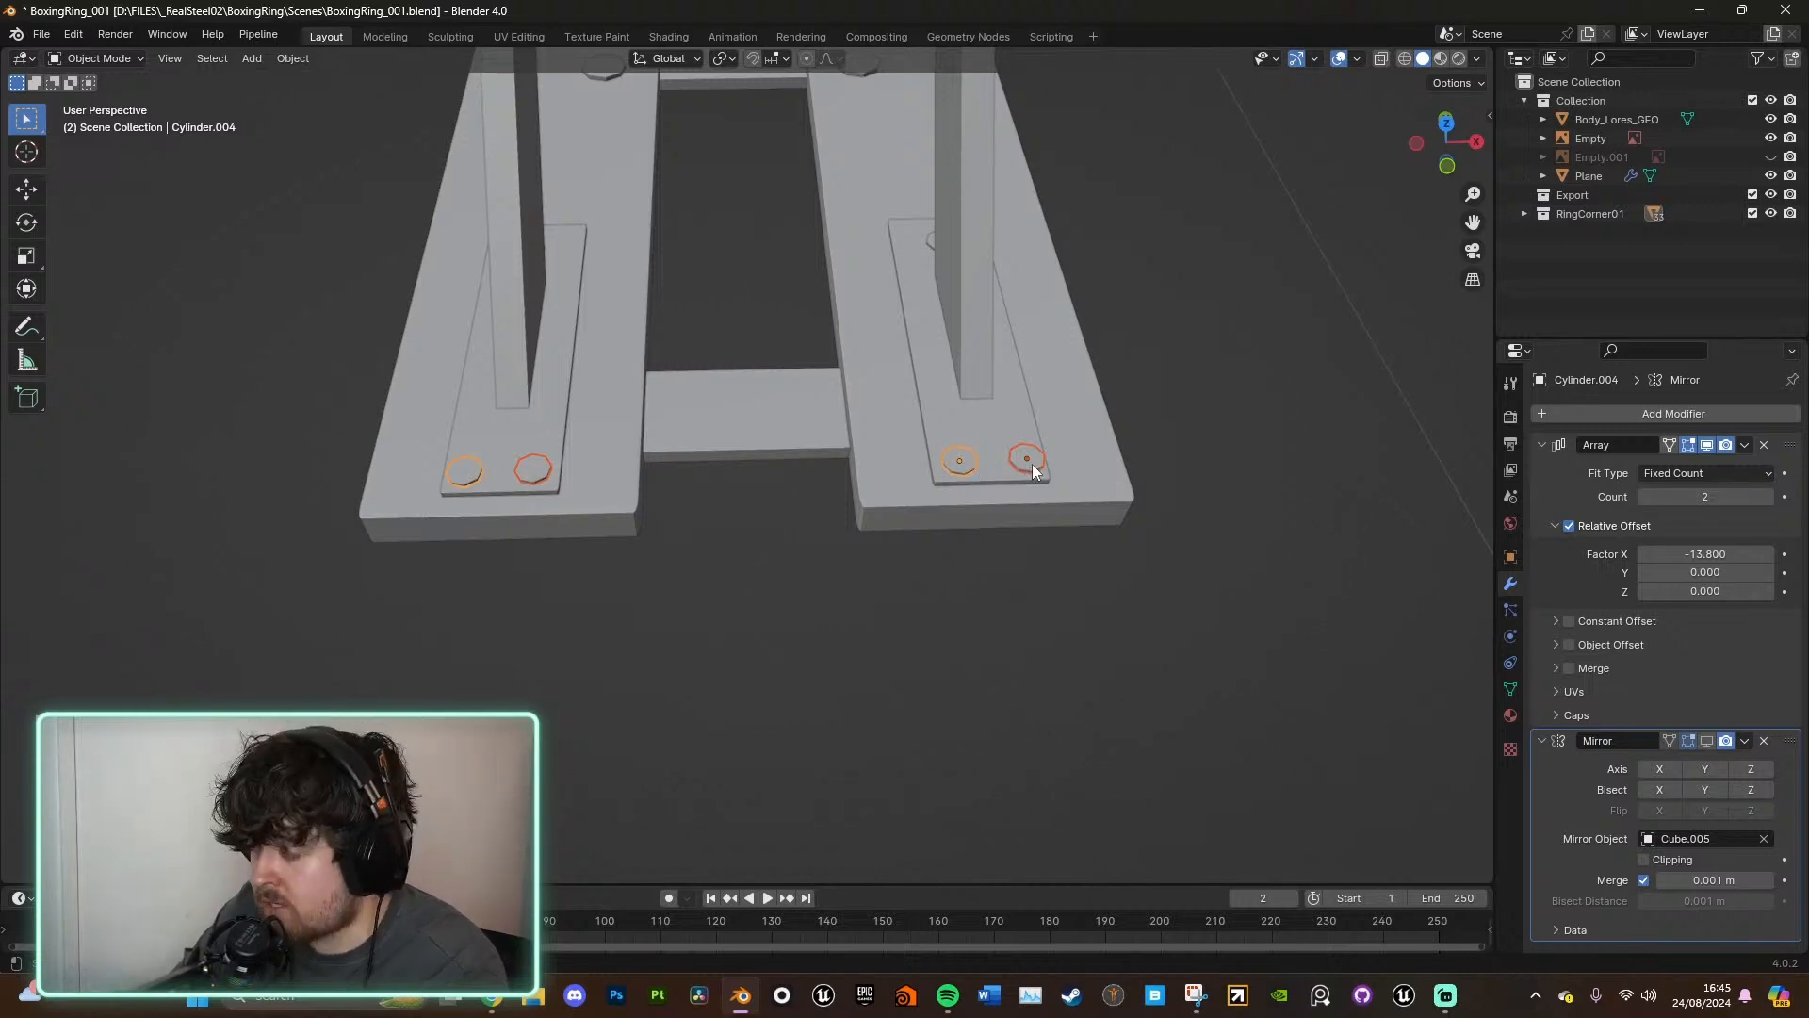
- Move the bolt at the foot plate's inner corner along X, closer to the plate's side edge
{"action": "left_click", "coordinate": [967, 464]}
{"action": "scroll", "coordinate": [972, 463], "scroll_direction": "up", "scroll_amount": 1}
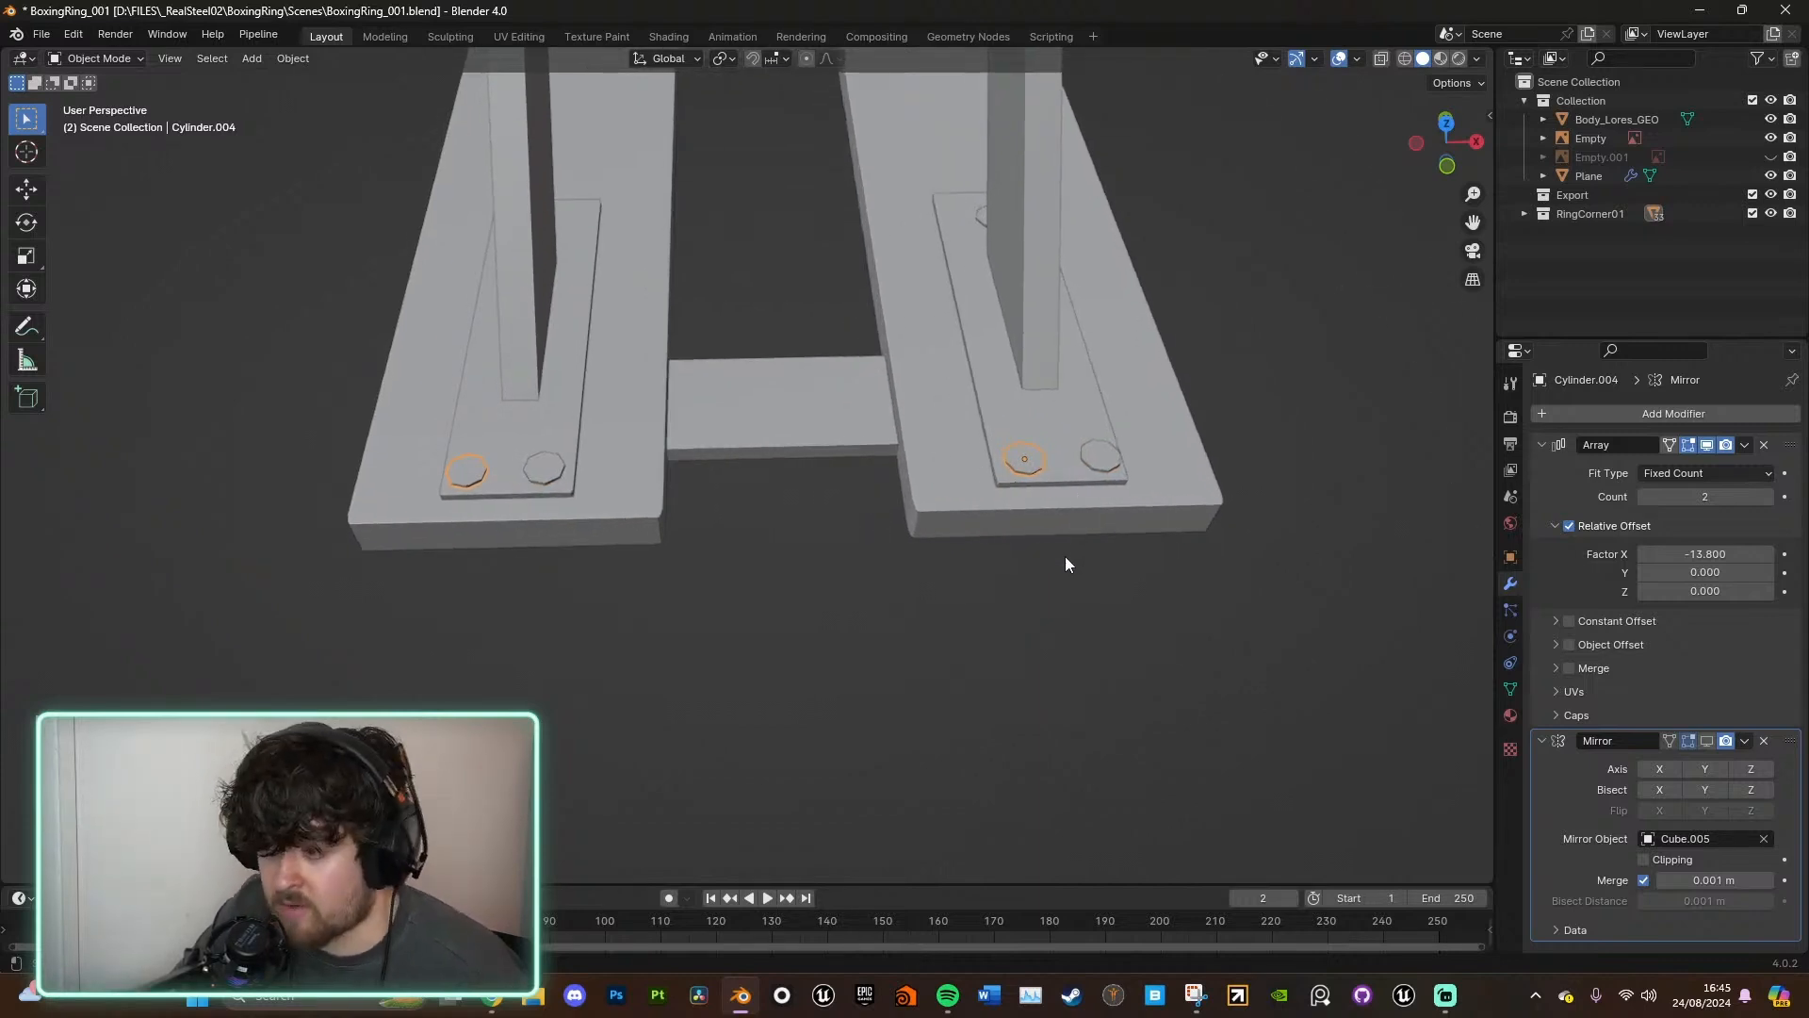
{"action": "scroll", "coordinate": [1131, 565], "scroll_direction": "up", "scroll_amount": 3}
{"action": "middle_click_drag", "start_coordinate": [1219, 571], "coordinate": [654, 650], "text": "shift"}
{"action": "scroll", "coordinate": [754, 626], "scroll_direction": "up", "scroll_amount": 3}
{"action": "middle_click_drag", "start_coordinate": [771, 625], "coordinate": [887, 633], "text": "shift"}
{"action": "key", "text": "g"}
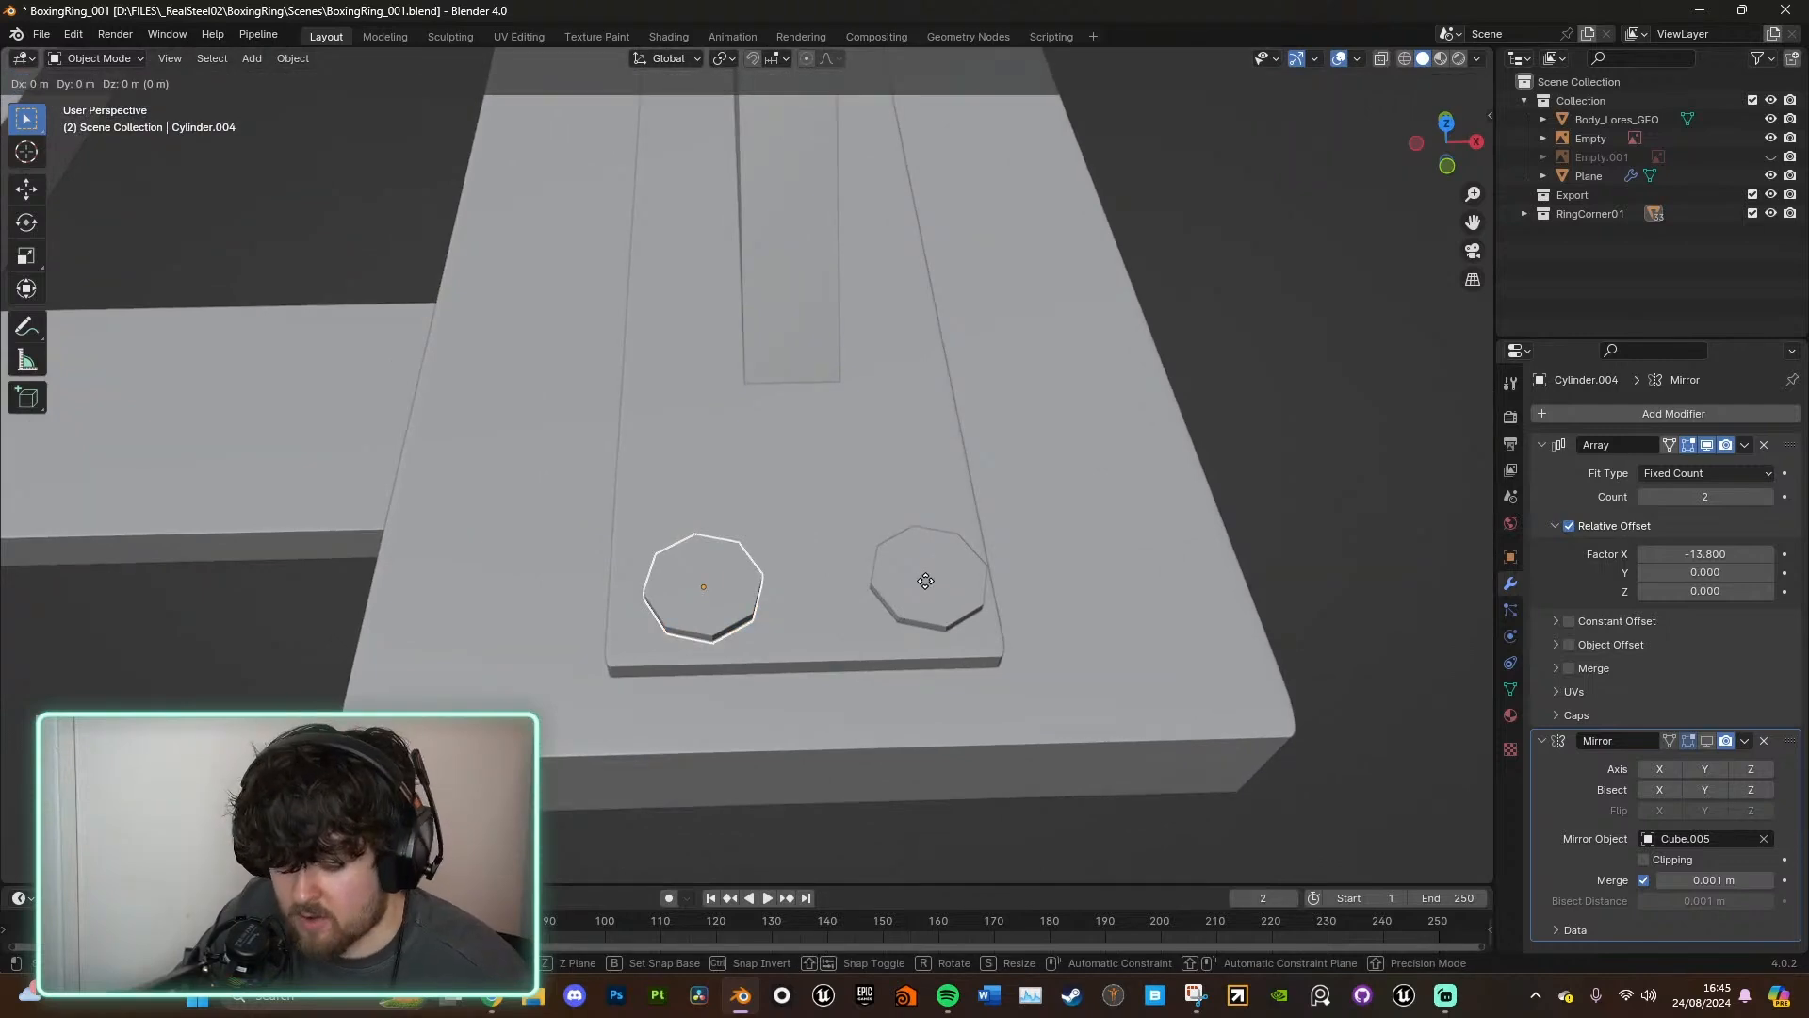
{"action": "key", "text": "x"}
{"action": "left_click", "coordinate": [905, 581]}
- Adjust the neighbouring bolt at the foot plate's outer corner along X
{"action": "left_click", "coordinate": [932, 585]}
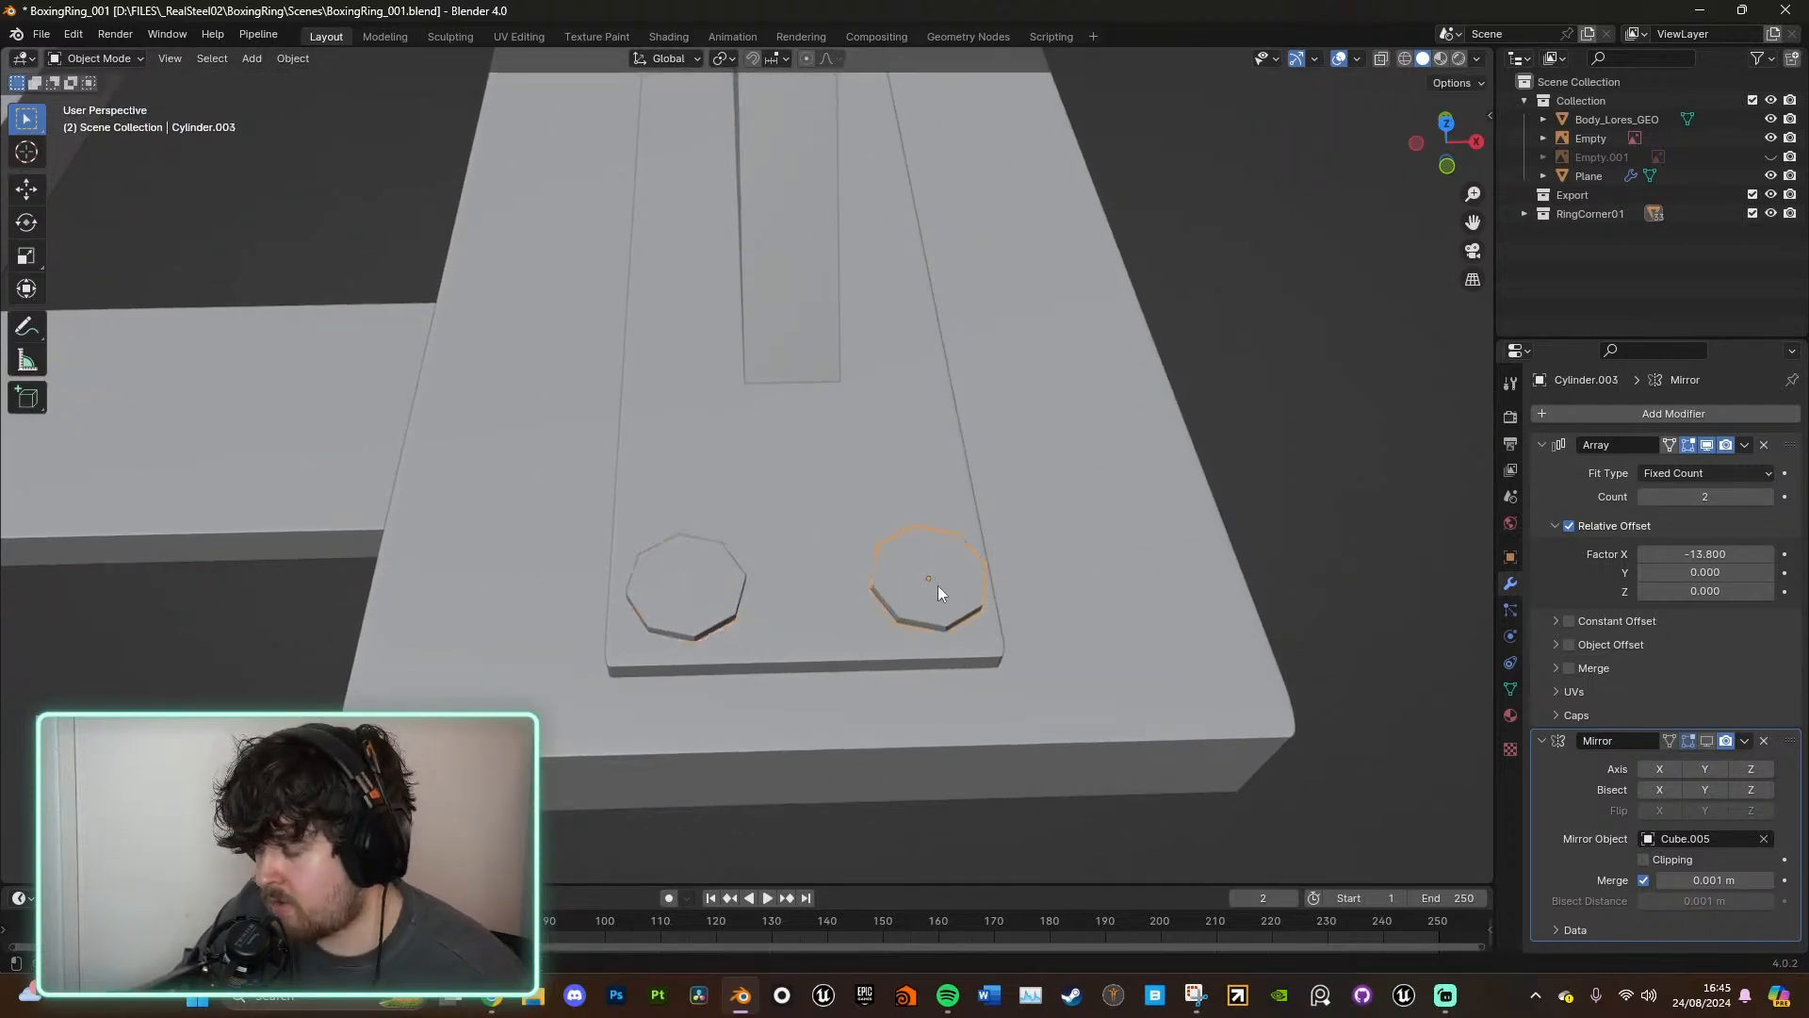
{"action": "key", "text": "g"}
{"action": "key", "text": "x"}
{"action": "left_click", "coordinate": [933, 583]}
- Rotate the outer corner bolt and apply its rotation so its array copy lines up on the opposite foot plate
{"action": "middle_click_drag", "start_coordinate": [931, 583], "coordinate": [922, 664]}
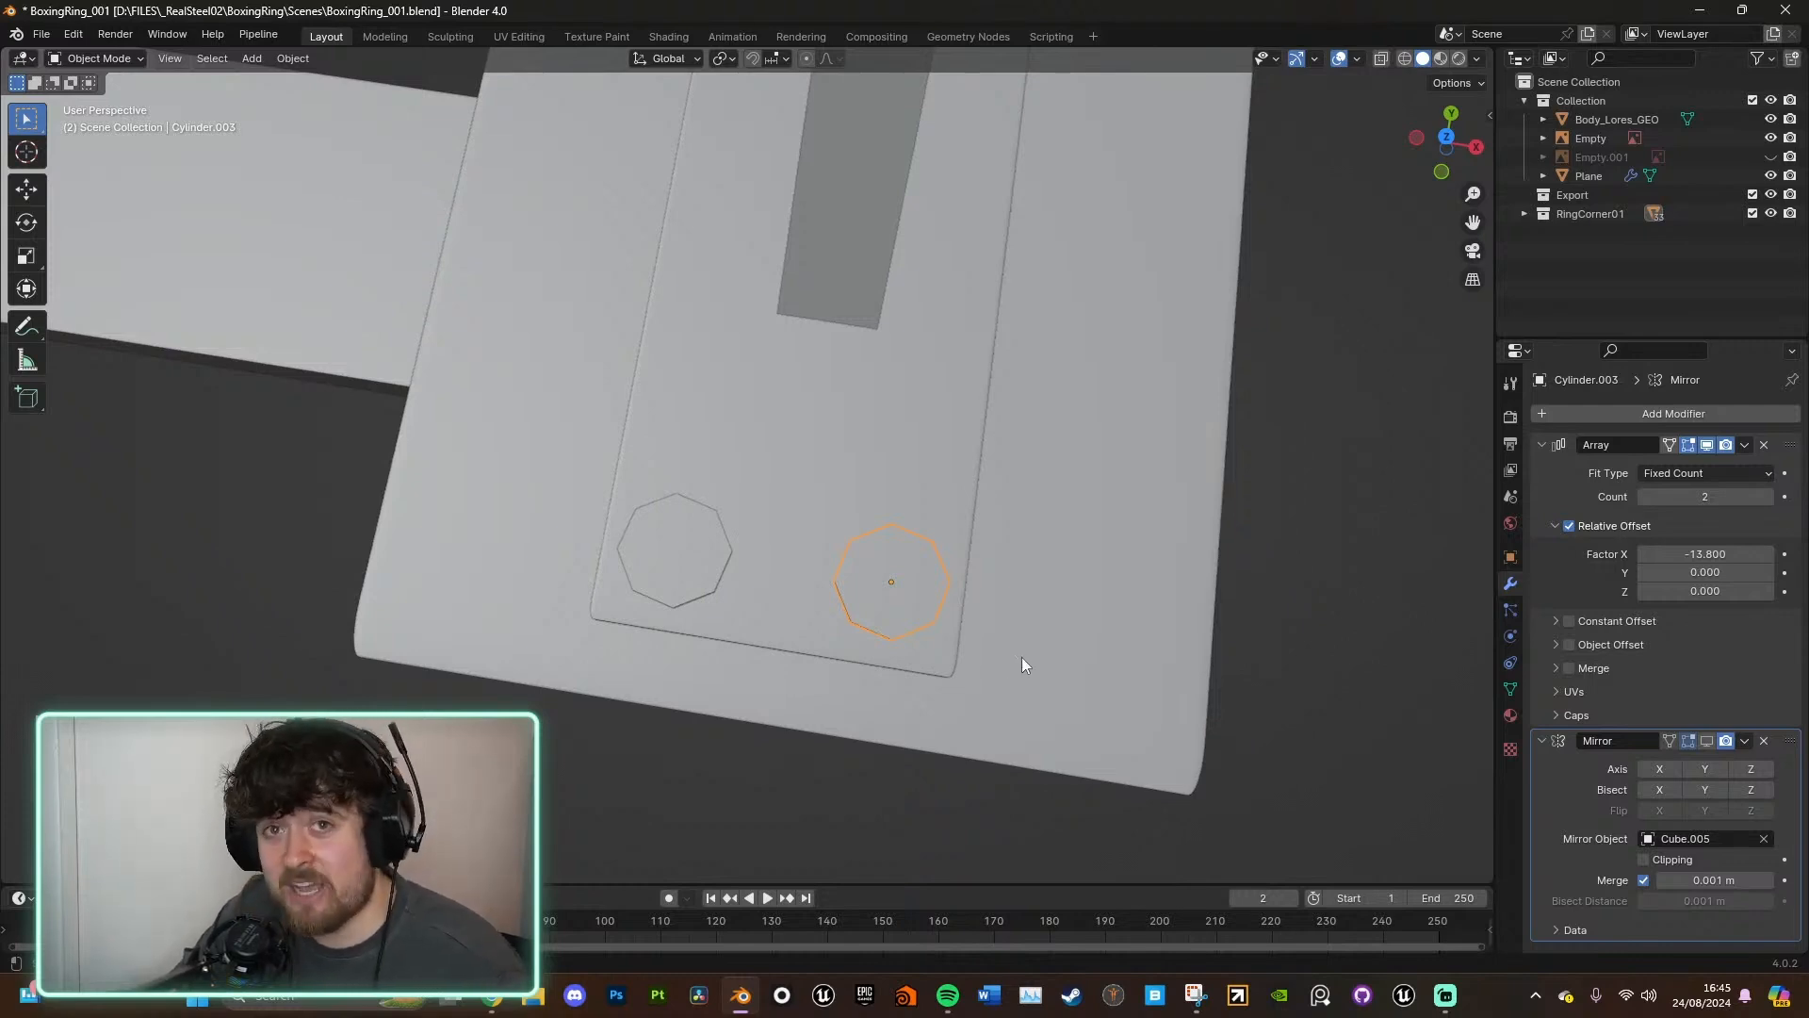
{"action": "key", "text": "r"}
{"action": "left_click", "coordinate": [1070, 562]}
{"action": "scroll", "coordinate": [1057, 534], "scroll_direction": "down", "scroll_amount": 6}
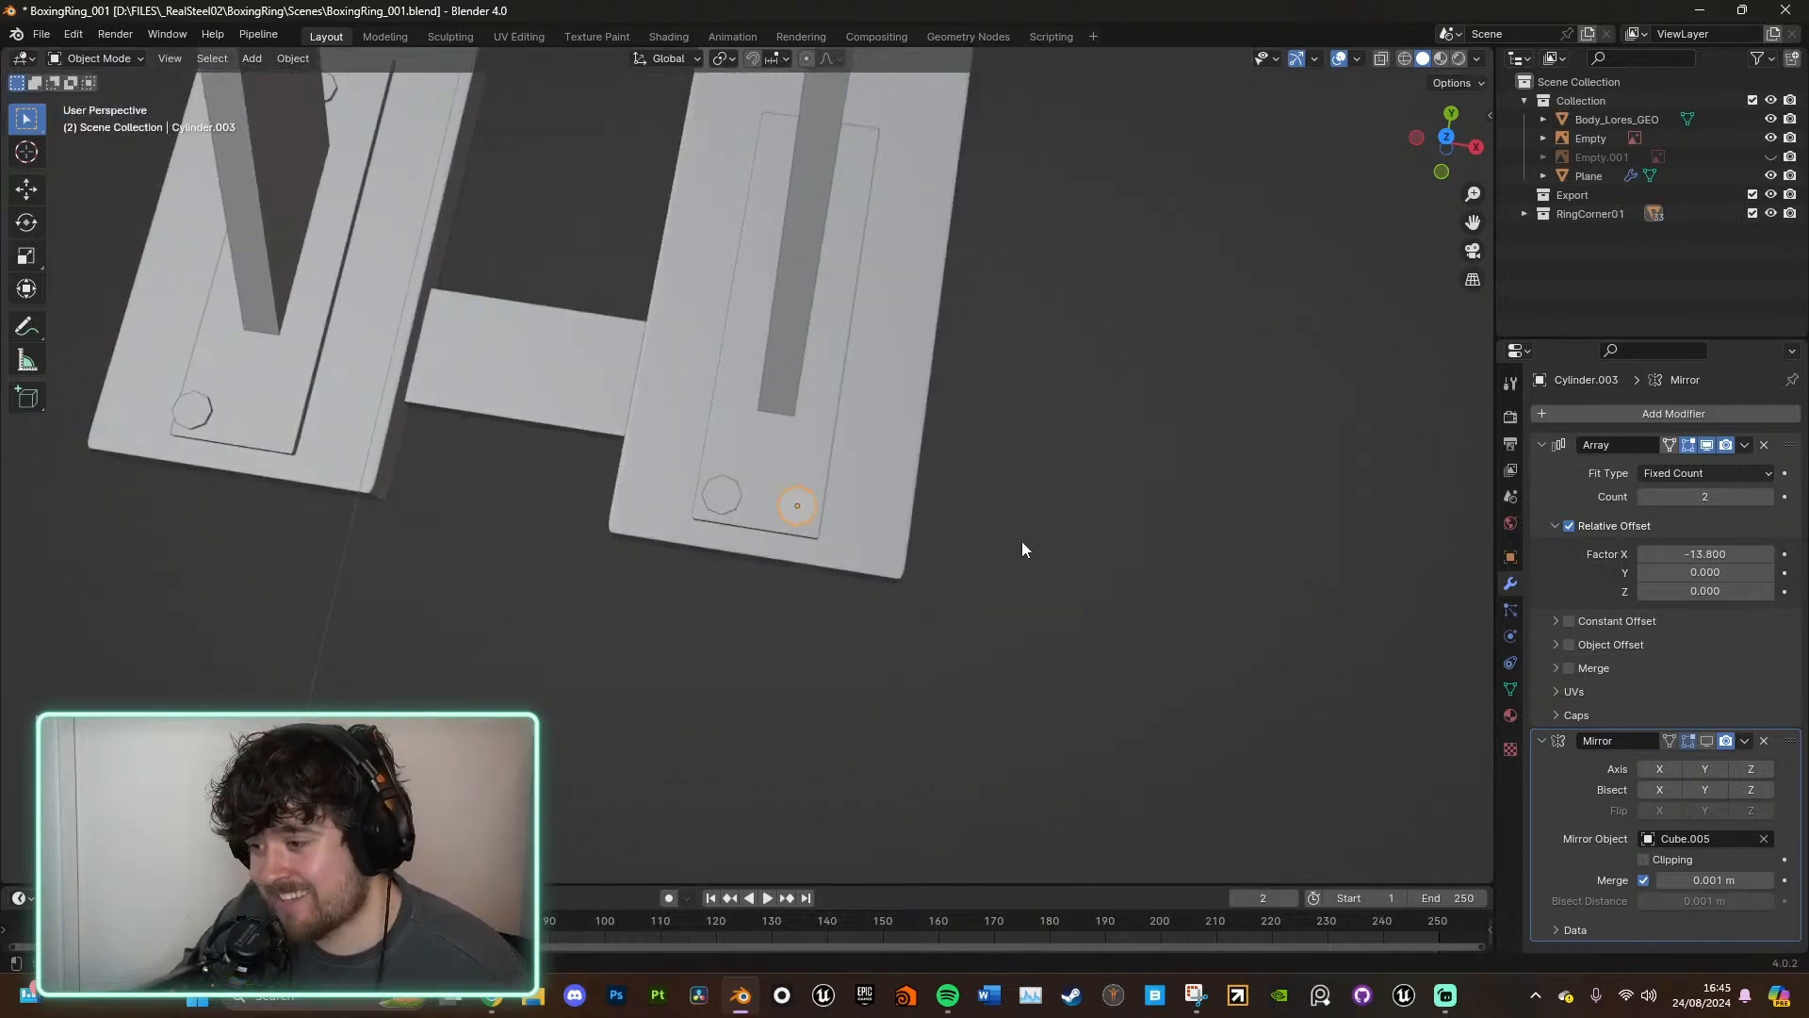
{"action": "key", "text": "ctrl+a"}
{"action": "left_click", "coordinate": [1022, 541]}
{"action": "middle_click_drag", "start_coordinate": [1022, 541], "coordinate": [1323, 677]}
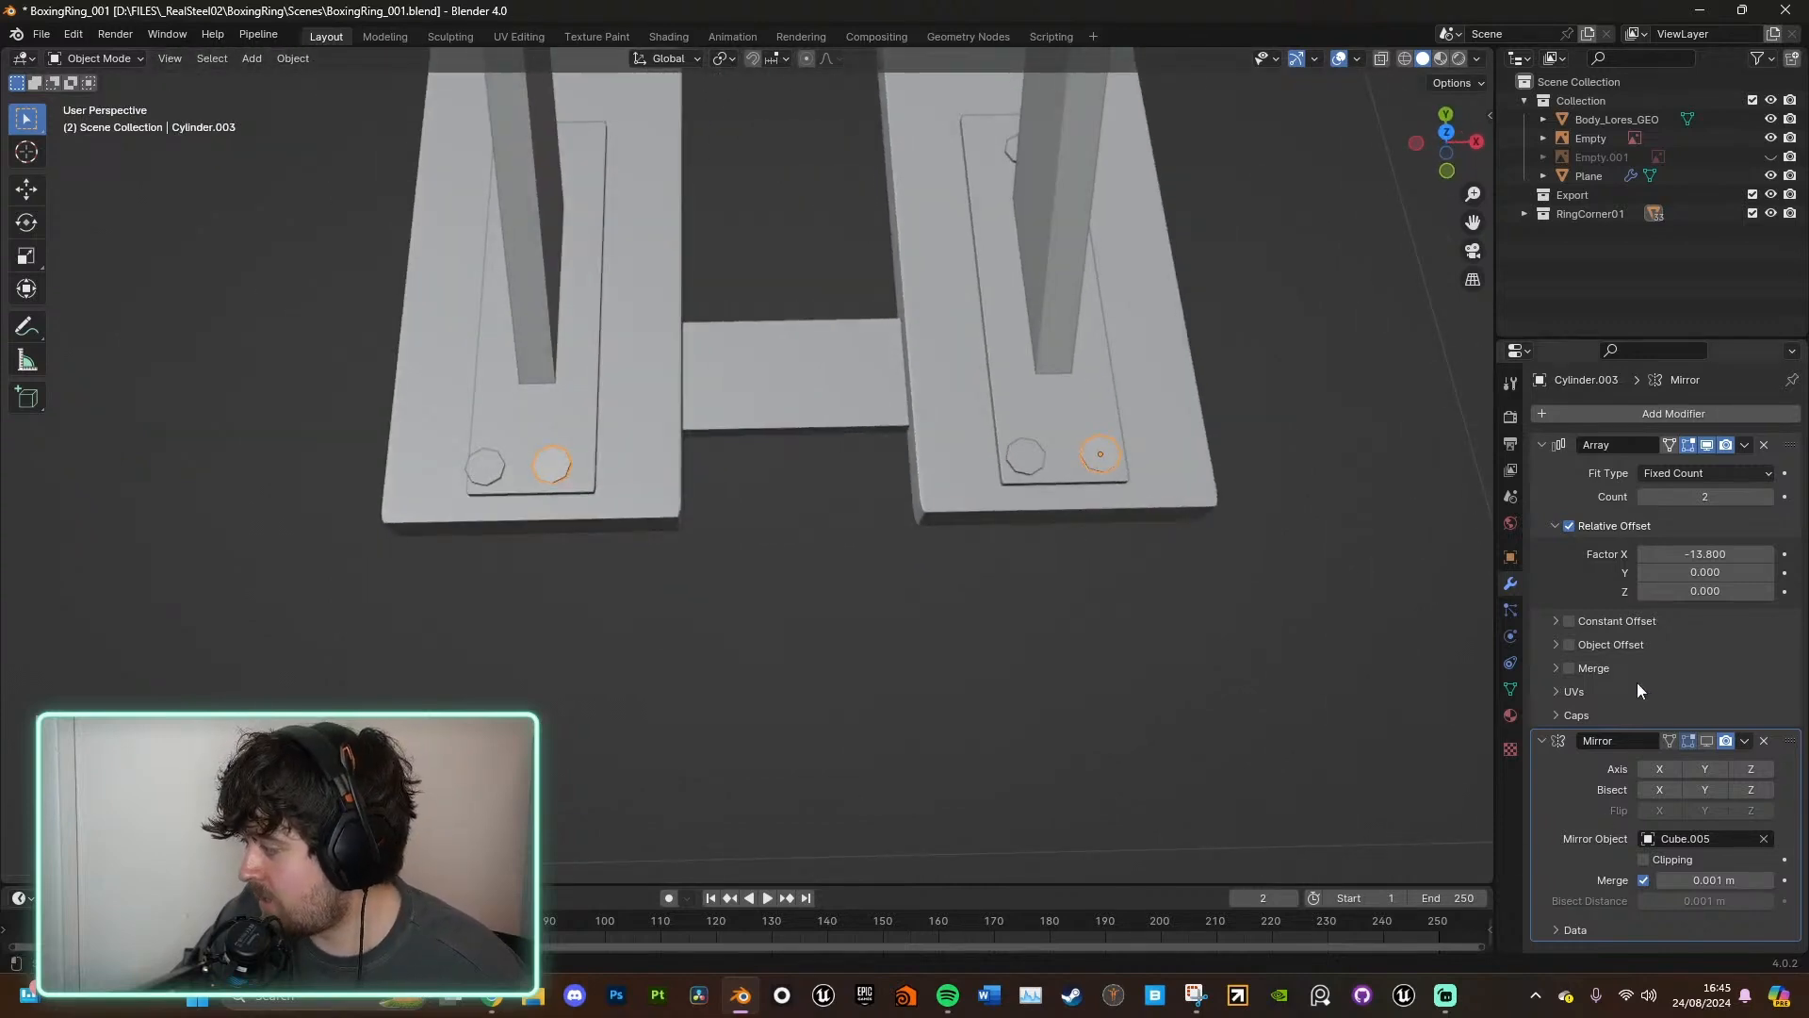
- Set the Array relative offset Factor X to -13.4 for the outer corner bolt and -13.6 for the inner one
{"action": "left_click_drag", "start_coordinate": [1702, 554], "coordinate": [1743, 554]}
{"action": "left_click", "coordinate": [1025, 469]}
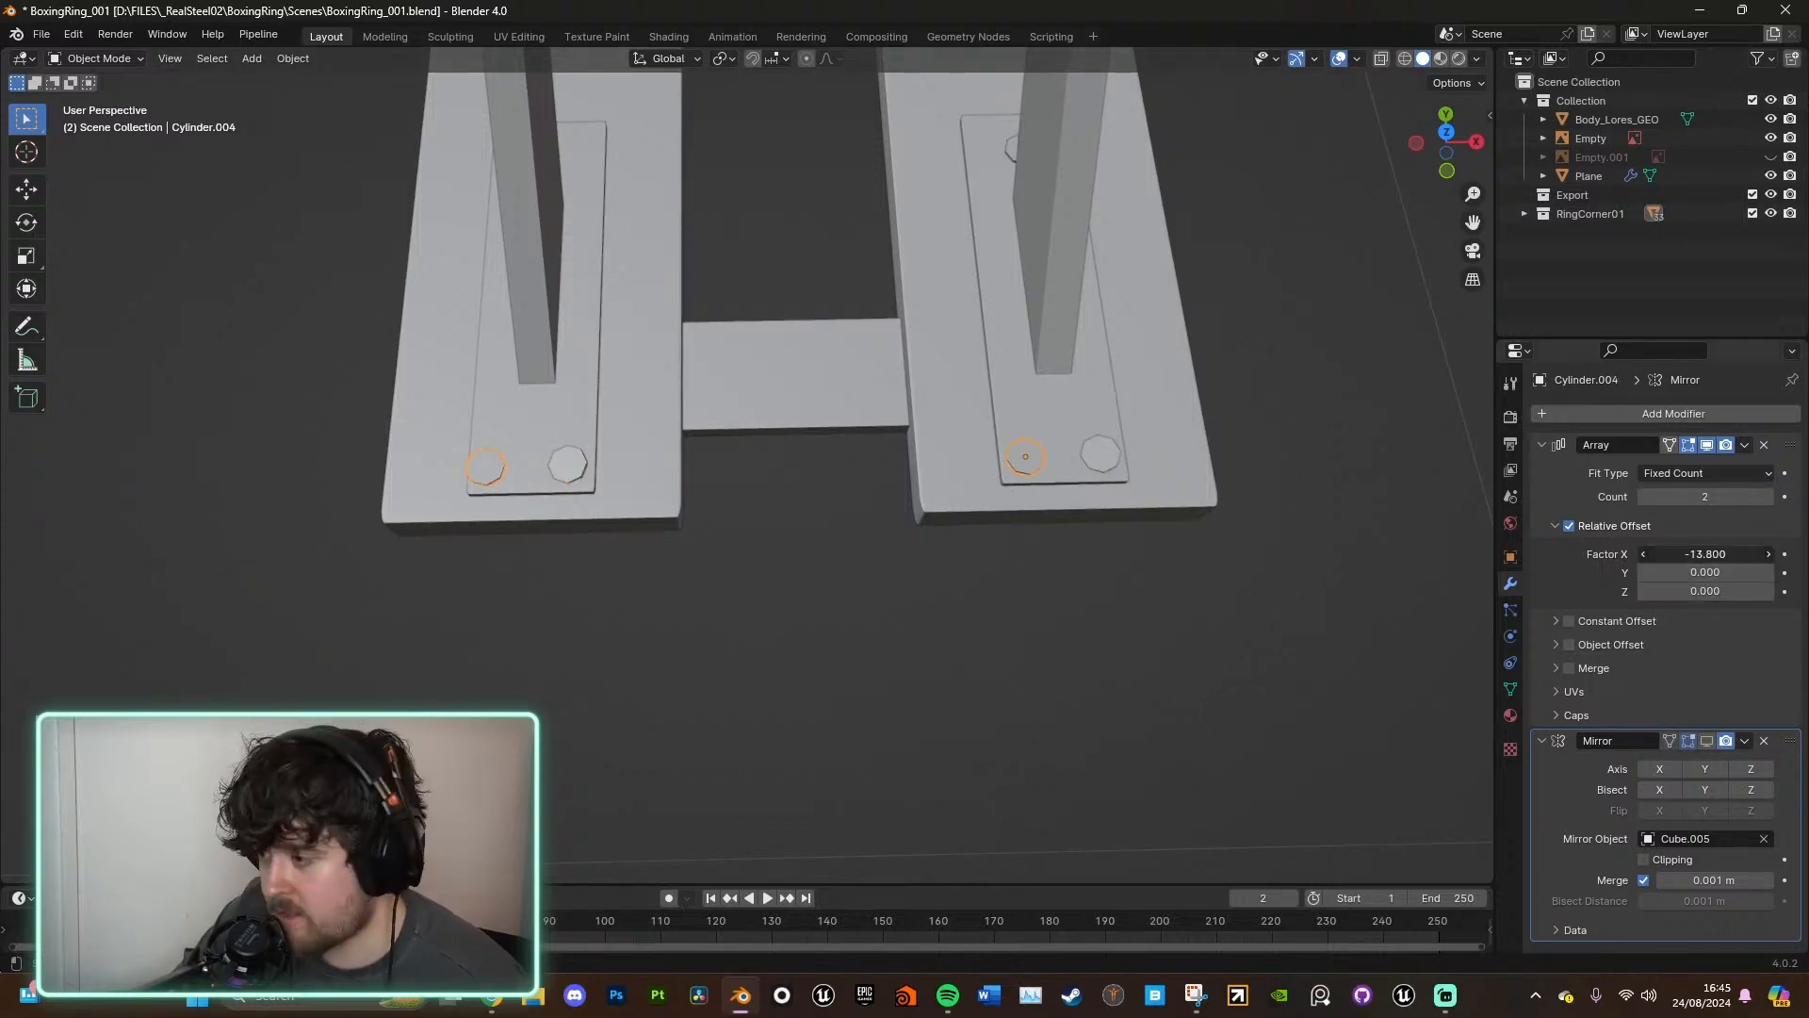
{"action": "left_click_drag", "start_coordinate": [1705, 554], "coordinate": [1729, 554]}
- Delete the leftover bolt at the foot plate's inner end
{"action": "middle_click_drag", "start_coordinate": [943, 594], "coordinate": [735, 632]}
{"action": "left_click", "coordinate": [735, 631]}
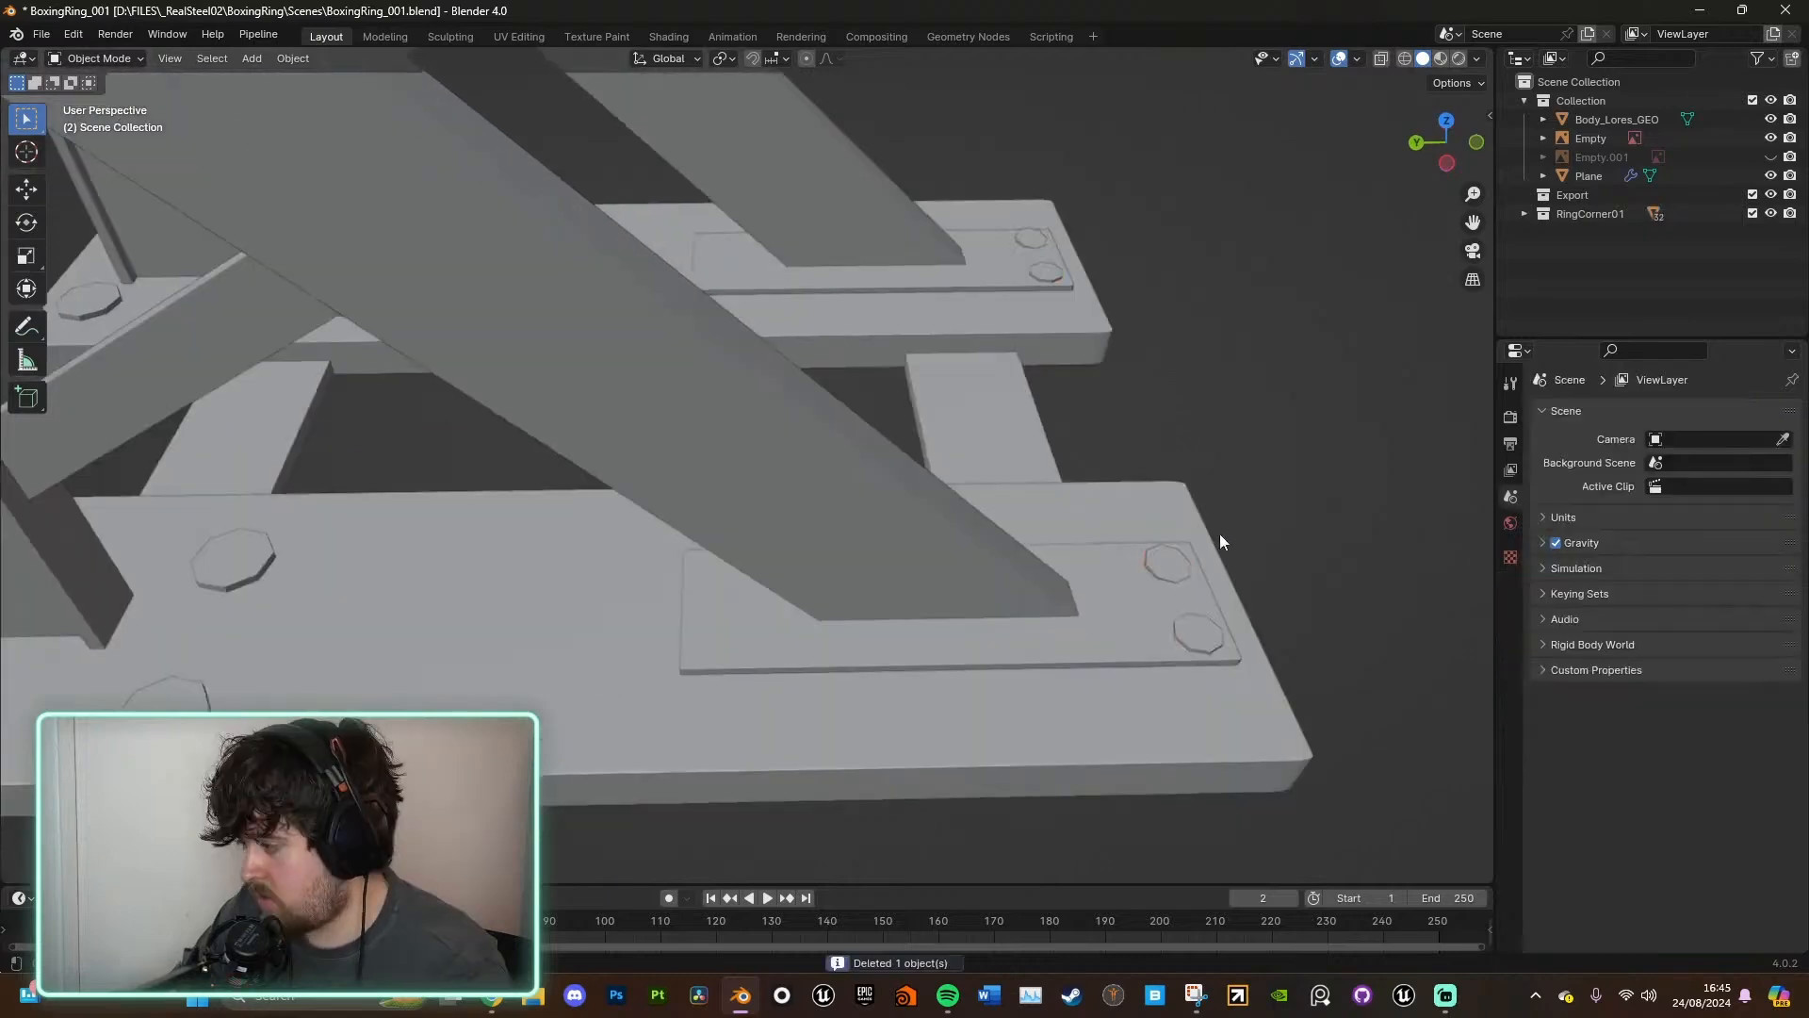
- Level the tilted outer corner bolt on the foot plate by rotating it in the right side view, and apply its rotation
{"action": "left_click", "coordinate": [1171, 565]}
{"action": "middle_click_drag", "start_coordinate": [1170, 566], "coordinate": [1326, 507]}
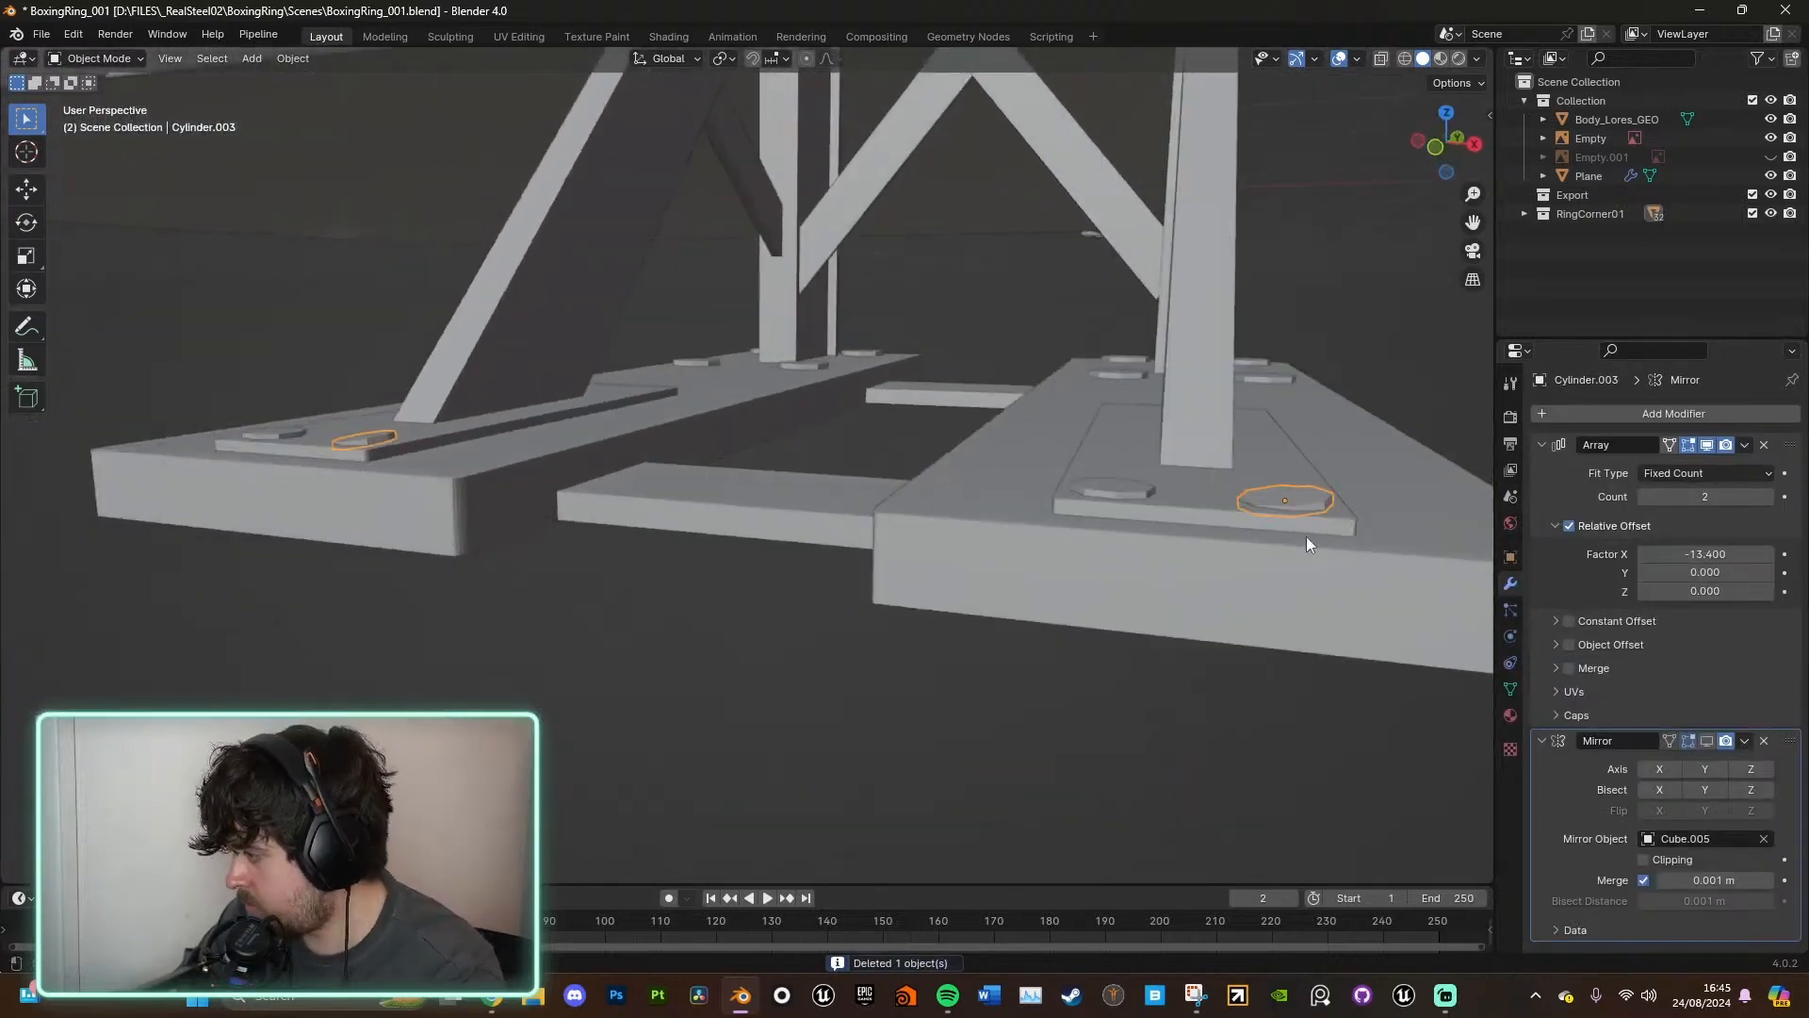
{"action": "middle_click_drag", "start_coordinate": [1330, 614], "coordinate": [1005, 541], "text": "shift"}
{"action": "key", "text": "KP_1"}
{"action": "scroll", "coordinate": [1336, 330], "scroll_direction": "up", "scroll_amount": 5}
{"action": "middle_click_drag", "start_coordinate": [1337, 329], "coordinate": [948, 471], "text": "shift"}
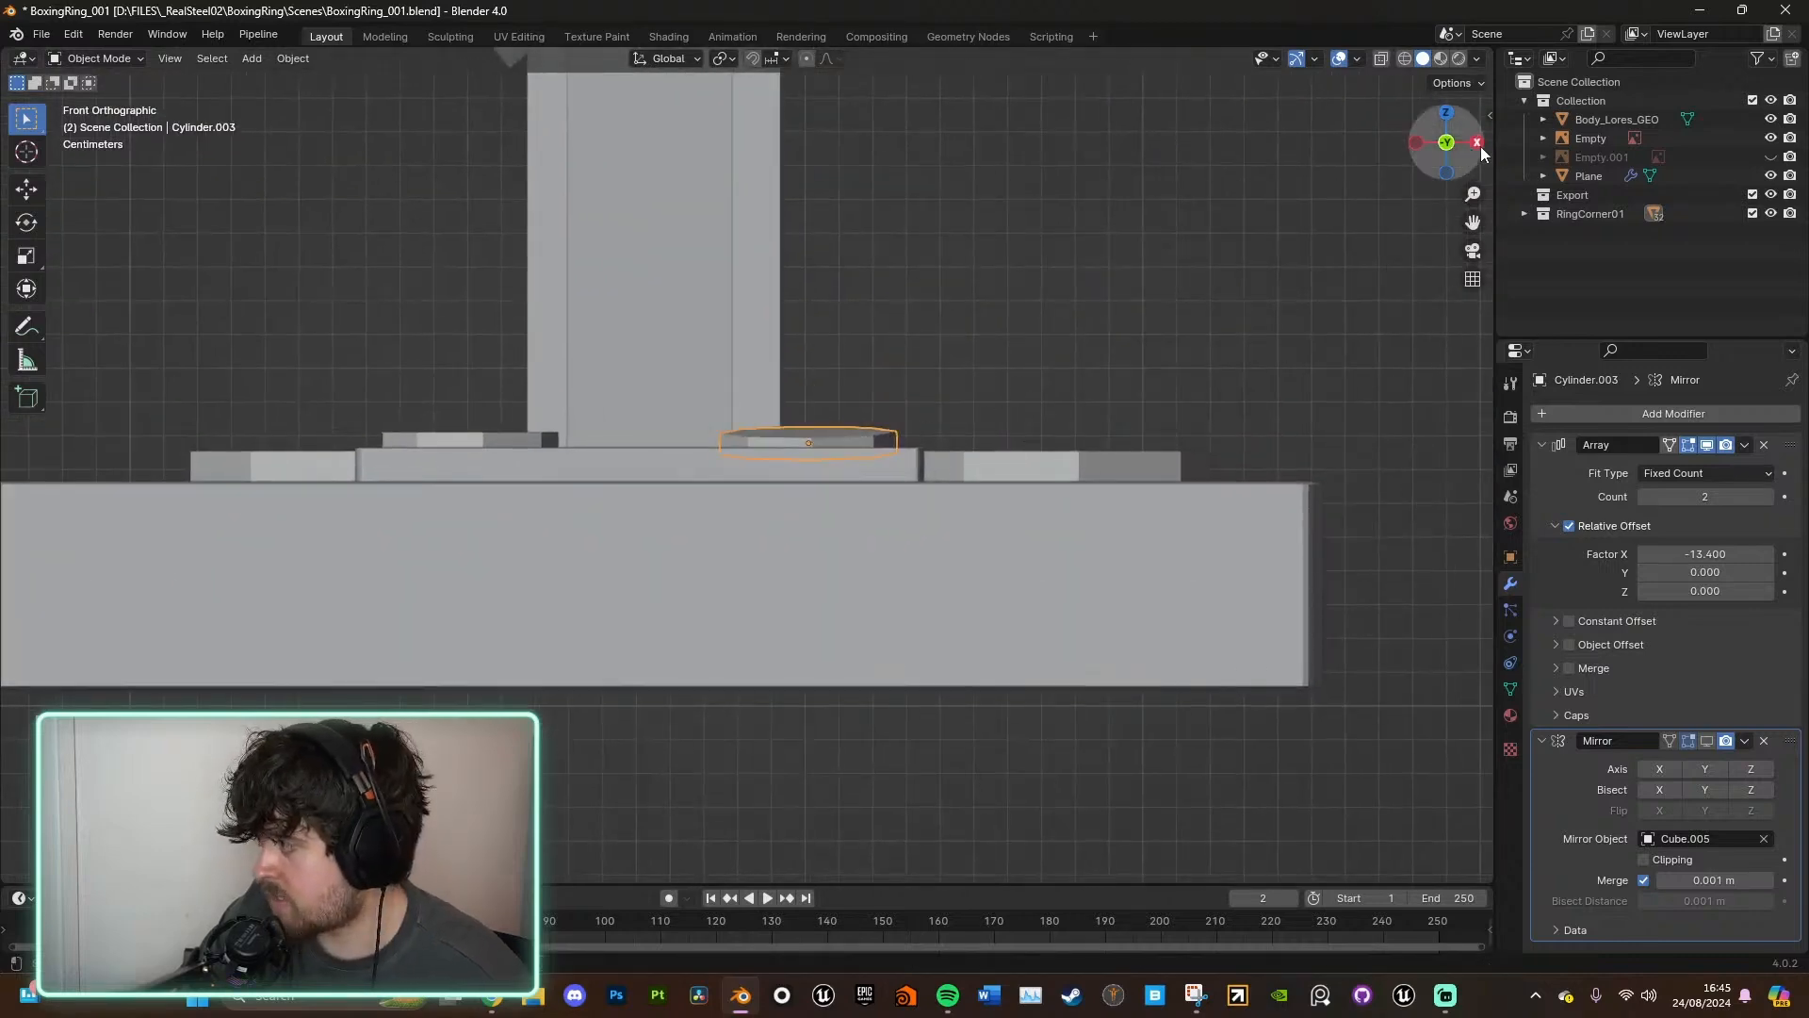
{"action": "left_click", "coordinate": [1477, 142]}
{"action": "key", "text": "r"}
{"action": "left_click", "coordinate": [1045, 330]}
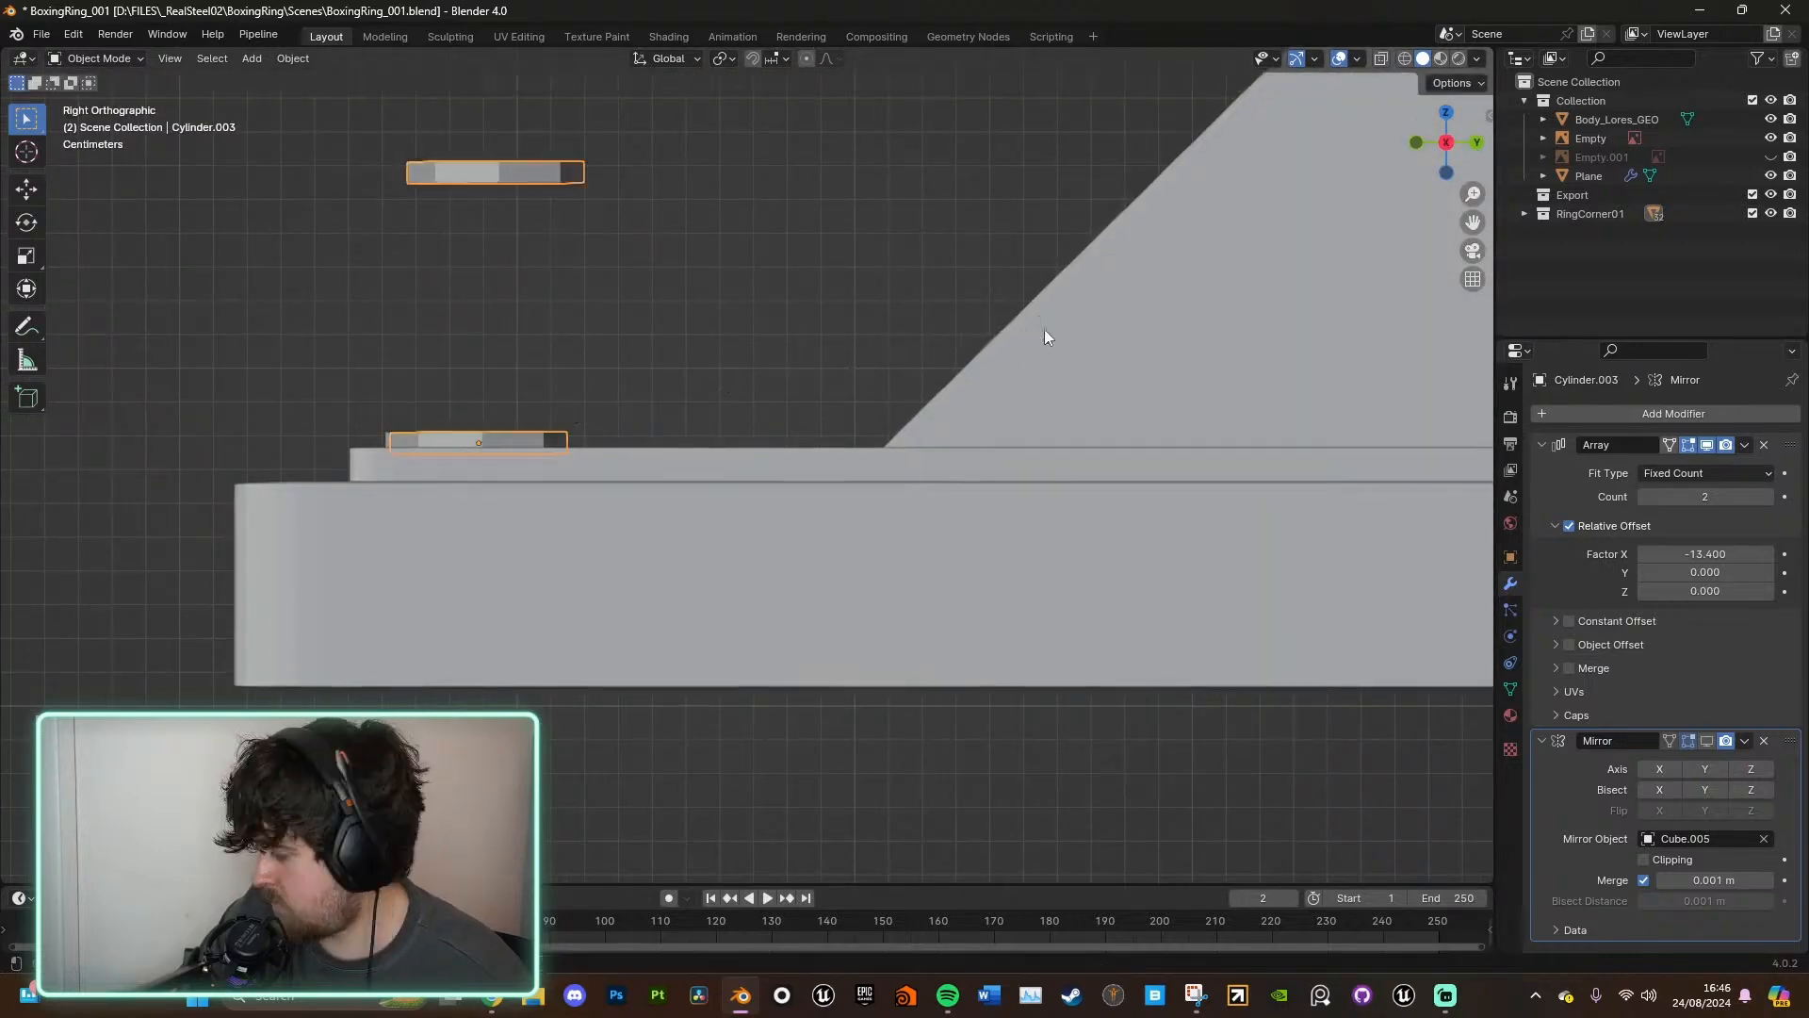
{"action": "key", "text": "ctrl+a"}
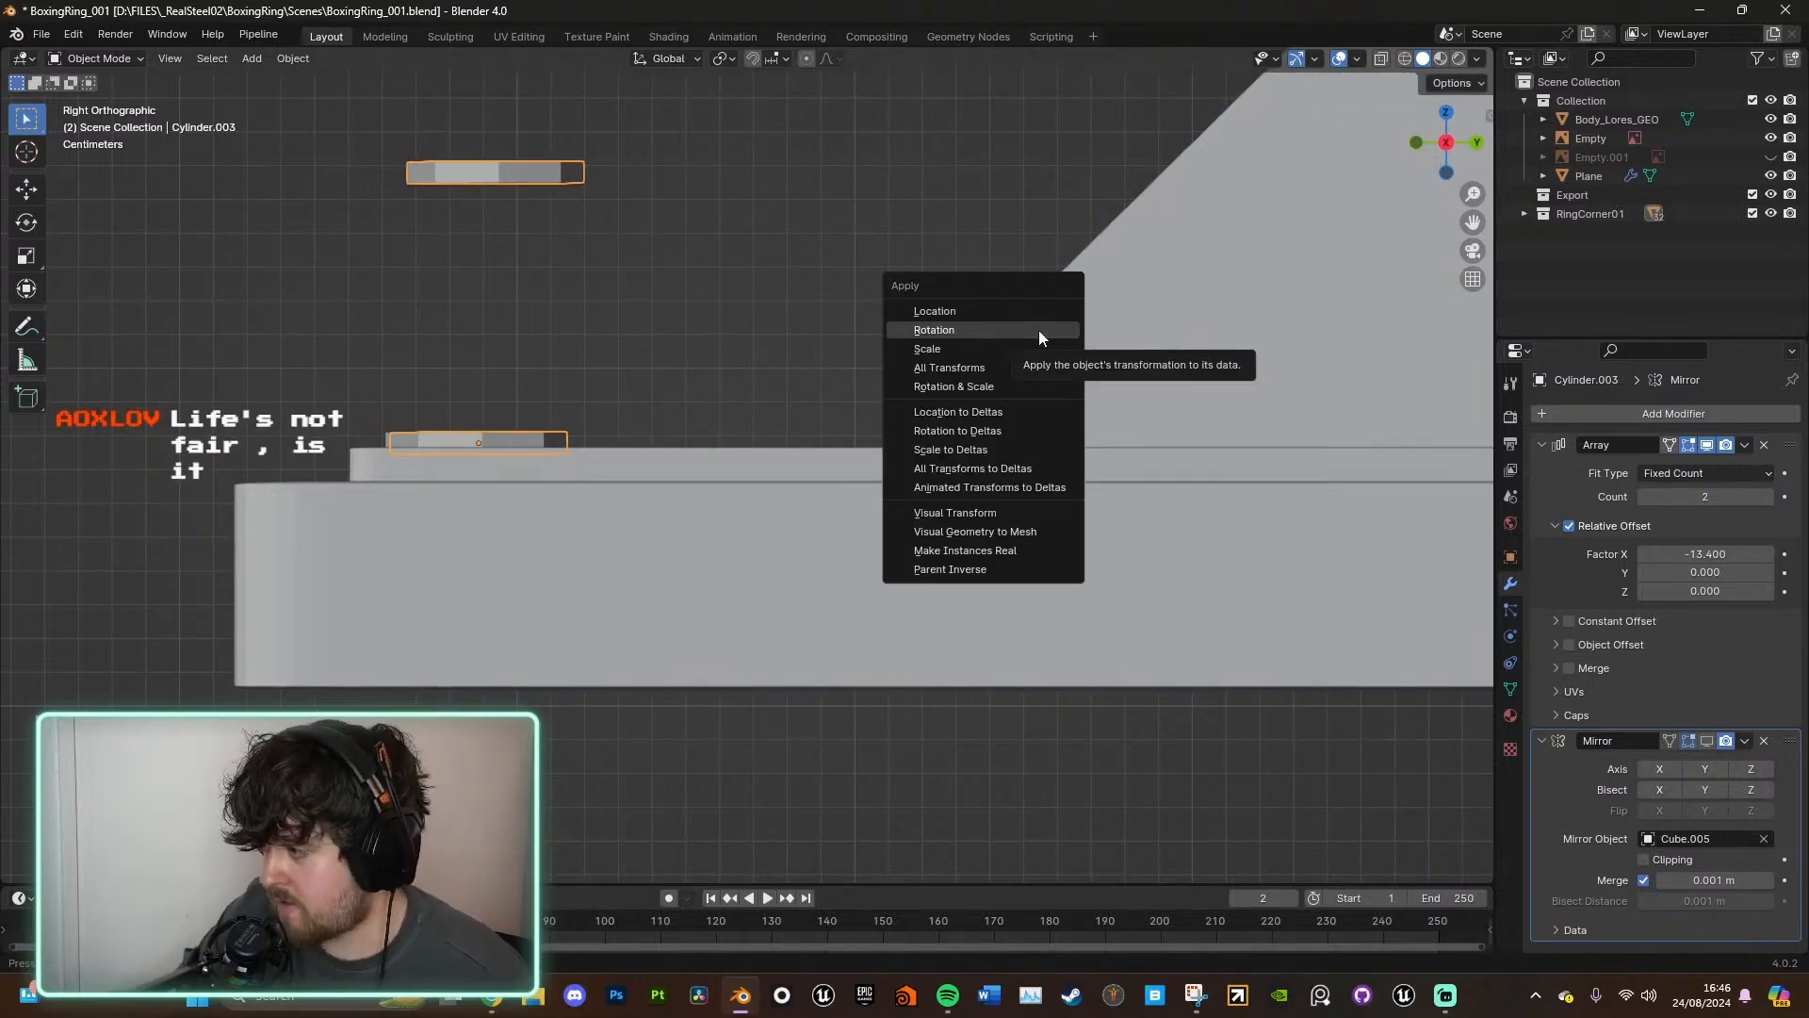
{"action": "left_click", "coordinate": [1038, 330]}
- Duplicate both corner bolts along Y in the top view to the opposite end of the foot plate
{"action": "middle_click_drag", "start_coordinate": [777, 450], "coordinate": [580, 474]}
{"action": "left_click", "coordinate": [938, 581], "text": "shift"}
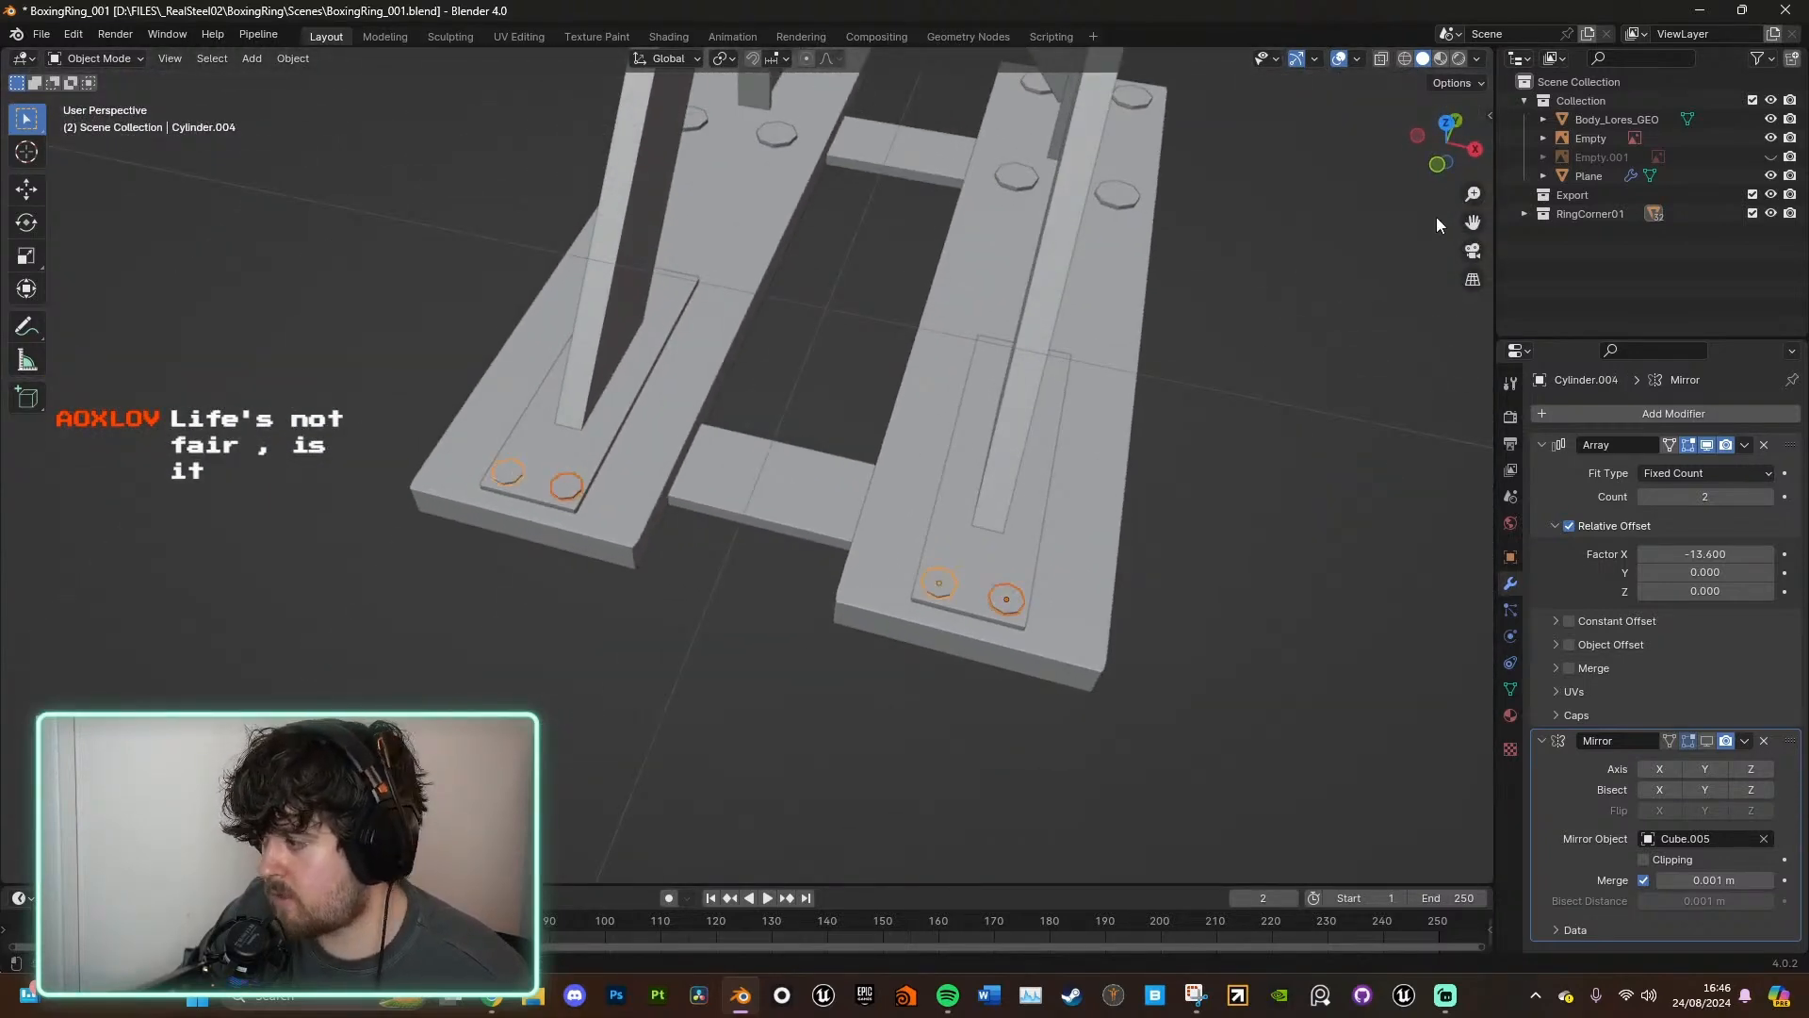
{"action": "left_click", "coordinate": [1475, 150]}
{"action": "left_click", "coordinate": [1442, 115]}
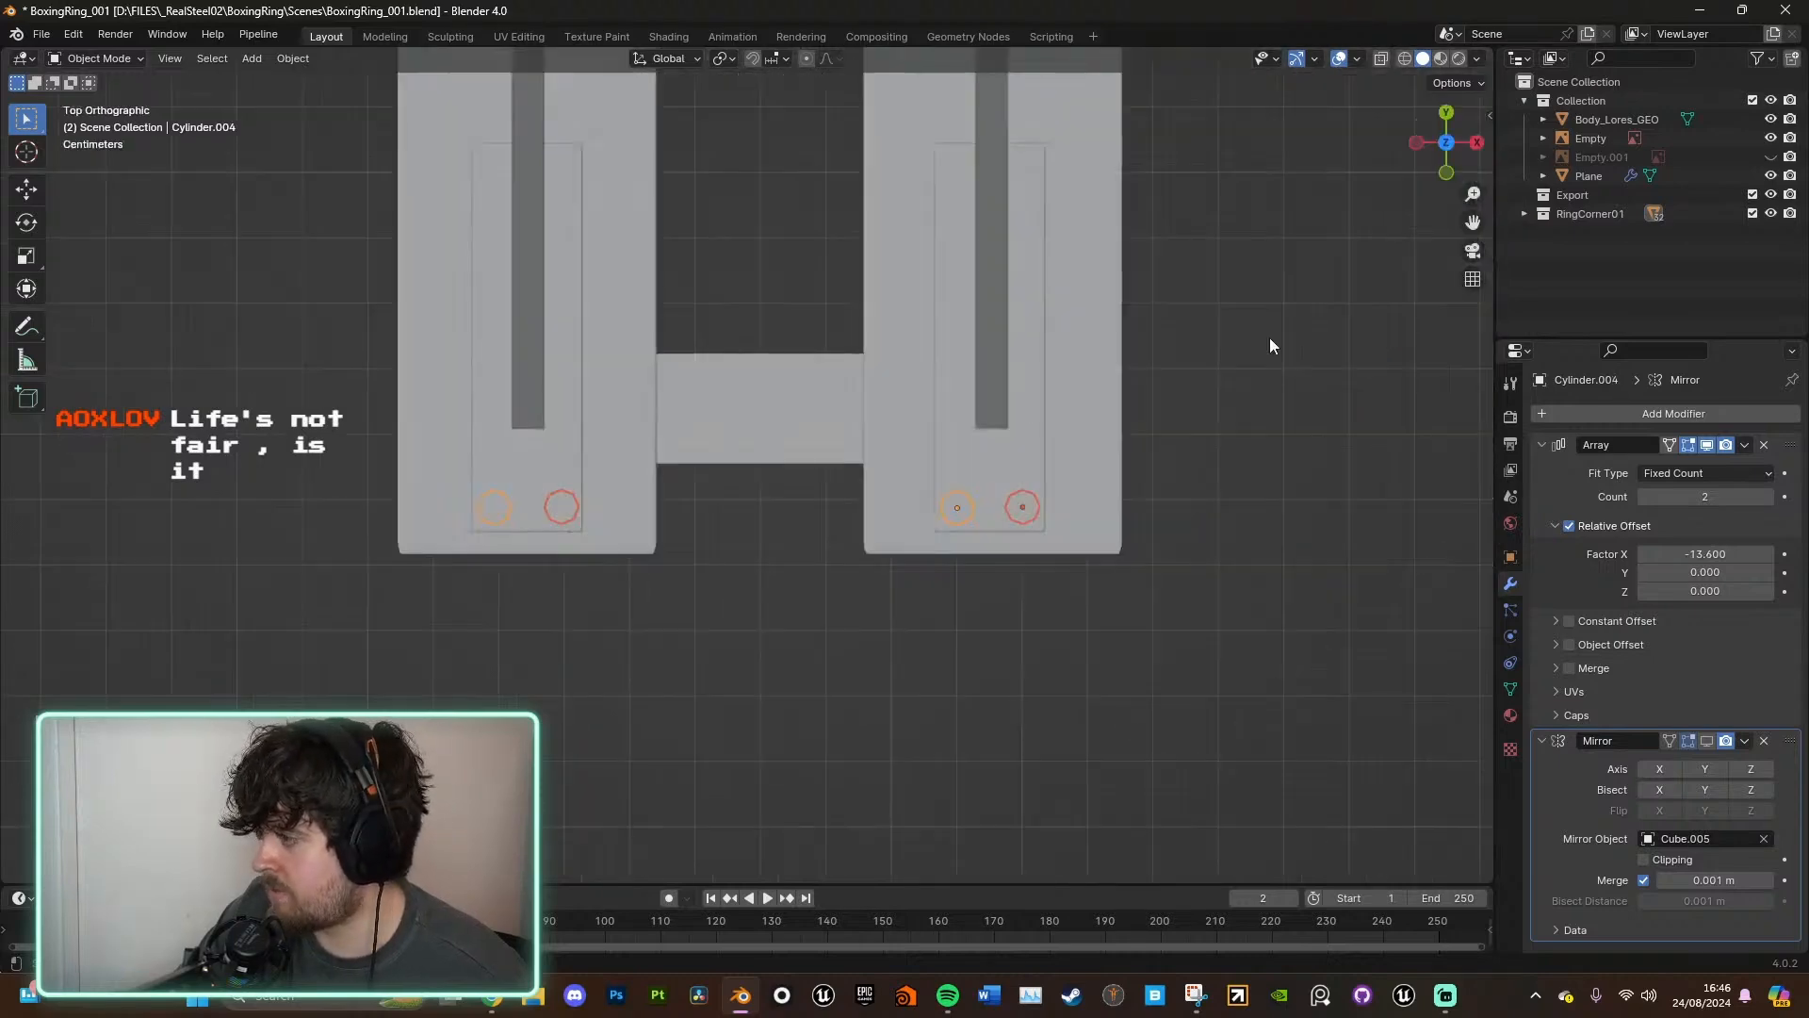
{"action": "scroll", "coordinate": [1121, 467], "scroll_direction": "up", "scroll_amount": 1}
{"action": "key", "text": "shift+d"}
{"action": "key", "text": "y"}
{"action": "left_click", "coordinate": [1133, 132]}
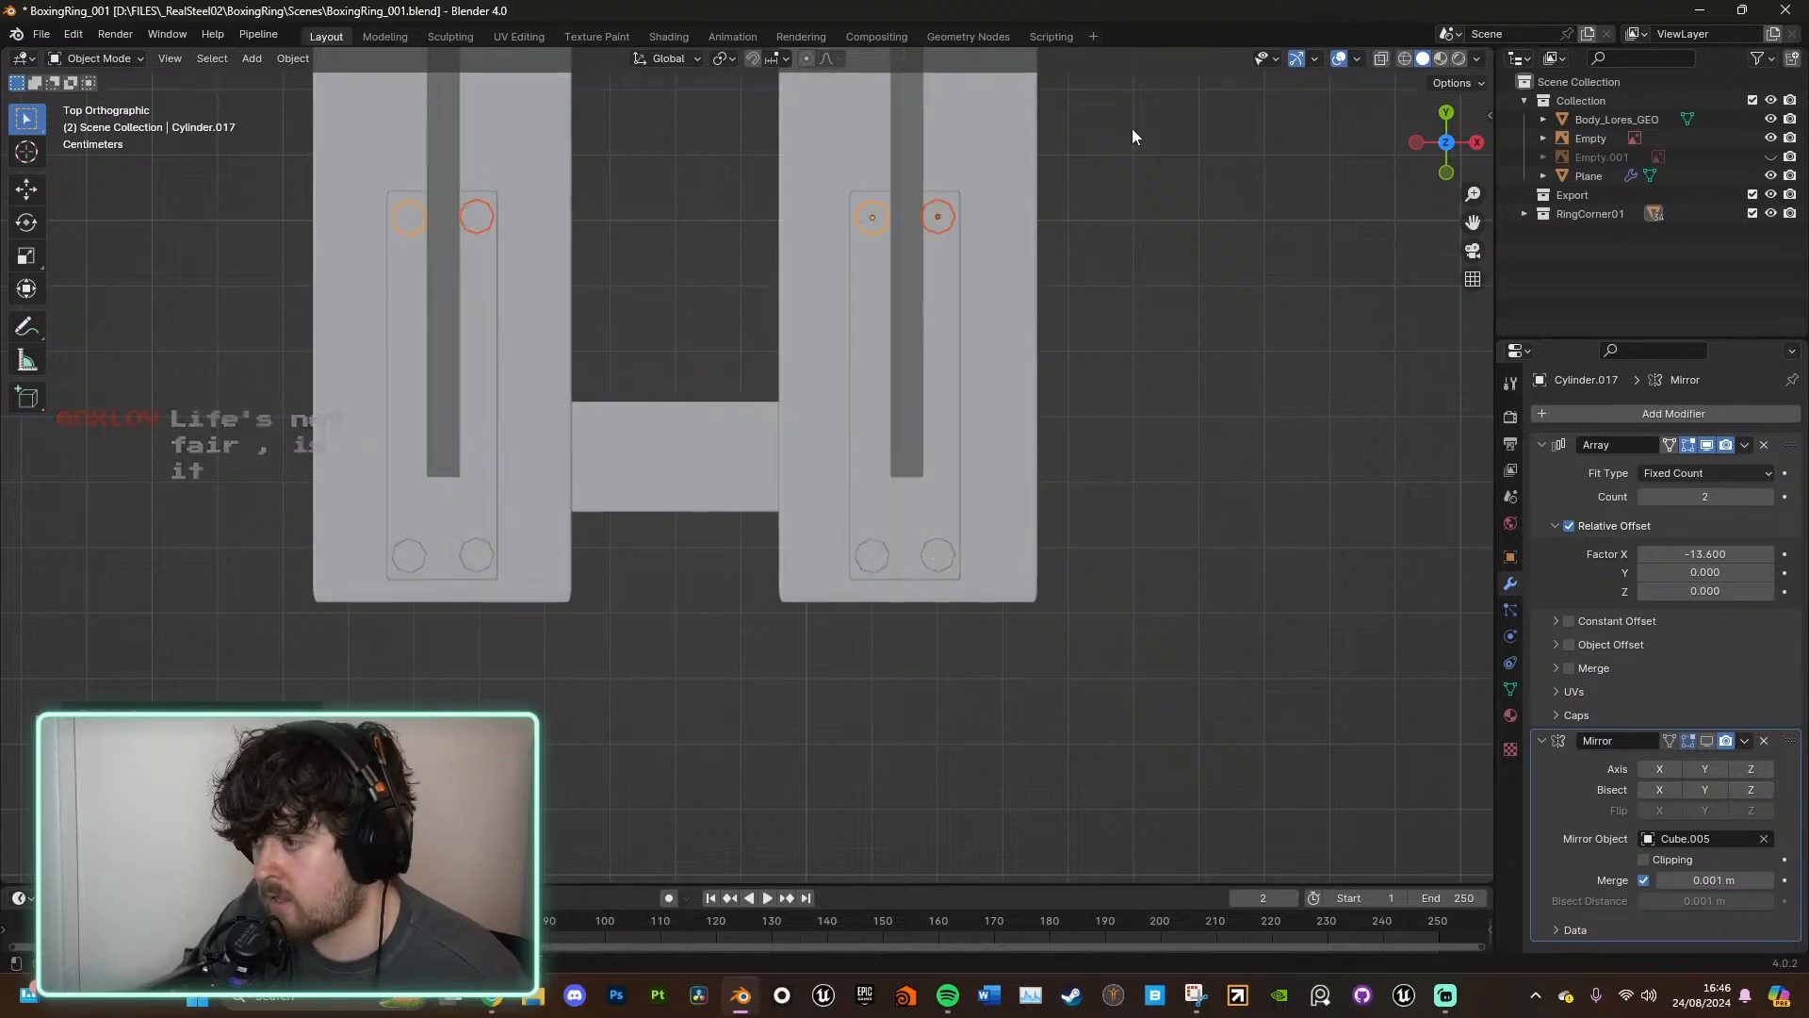
- Examine the bolted foot plates and the rest of the corner support structure
{"action": "middle_click_drag", "start_coordinate": [1150, 817], "coordinate": [1021, 681]}
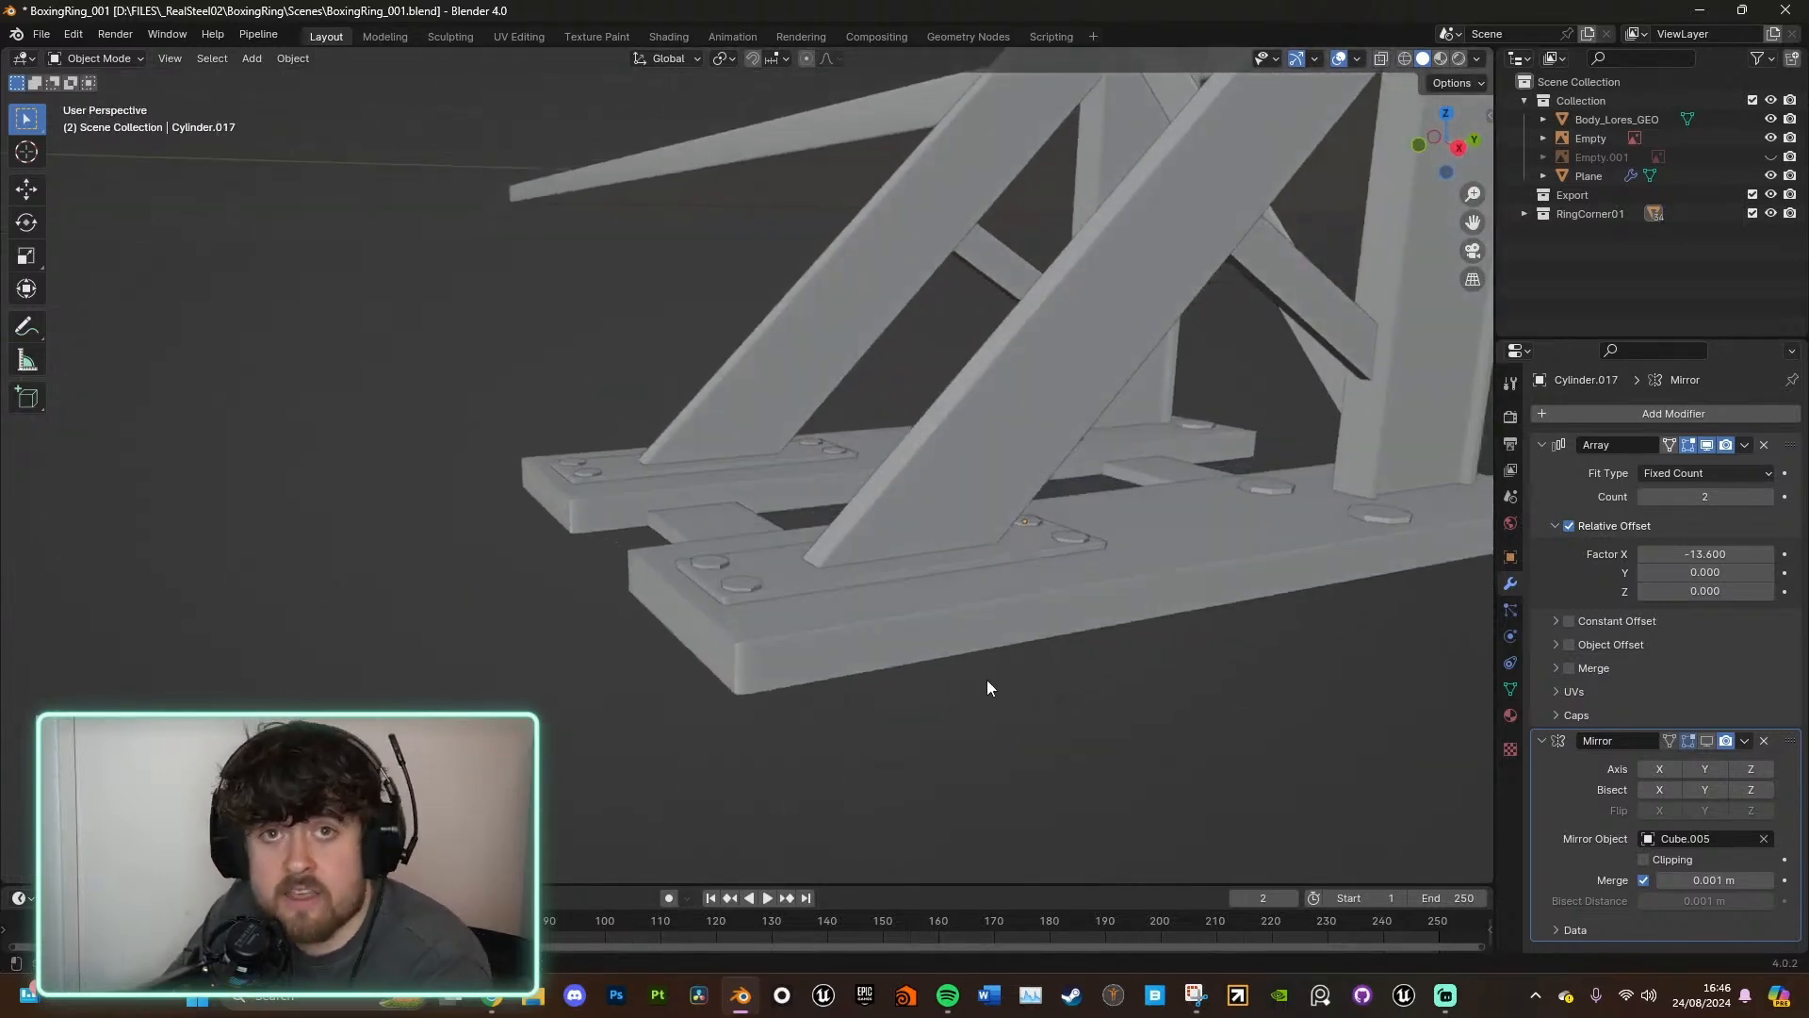
{"action": "middle_click_drag", "start_coordinate": [818, 588], "coordinate": [927, 601]}
{"action": "scroll", "coordinate": [829, 444], "scroll_direction": "down", "scroll_amount": 5}
{"action": "middle_click_drag", "start_coordinate": [829, 445], "coordinate": [848, 387]}
{"action": "scroll", "coordinate": [742, 530], "scroll_direction": "up", "scroll_amount": 5}
{"action": "middle_click_drag", "start_coordinate": [743, 524], "coordinate": [908, 562]}
{"action": "scroll", "coordinate": [975, 449], "scroll_direction": "down", "scroll_amount": 5}
{"action": "scroll", "coordinate": [807, 797], "scroll_direction": "up", "scroll_amount": 5}
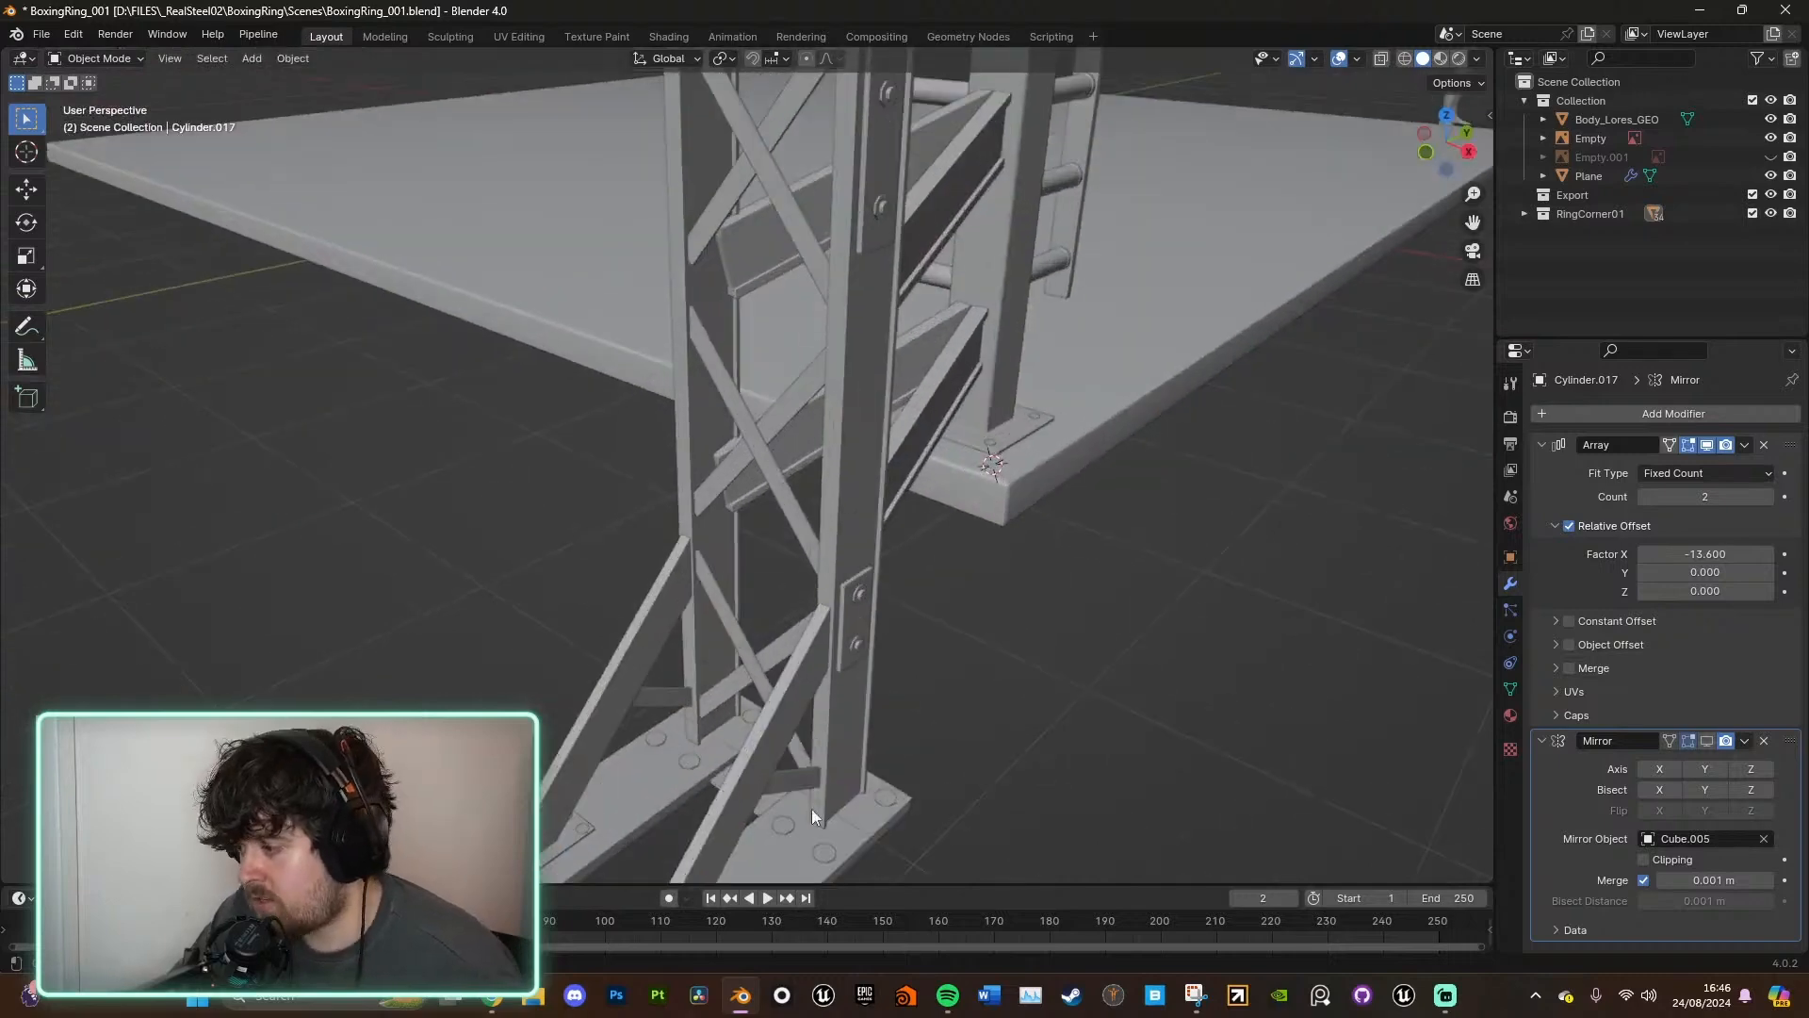
- Try to scale down a single large base bolt beside the upright
{"action": "left_click", "coordinate": [826, 854]}
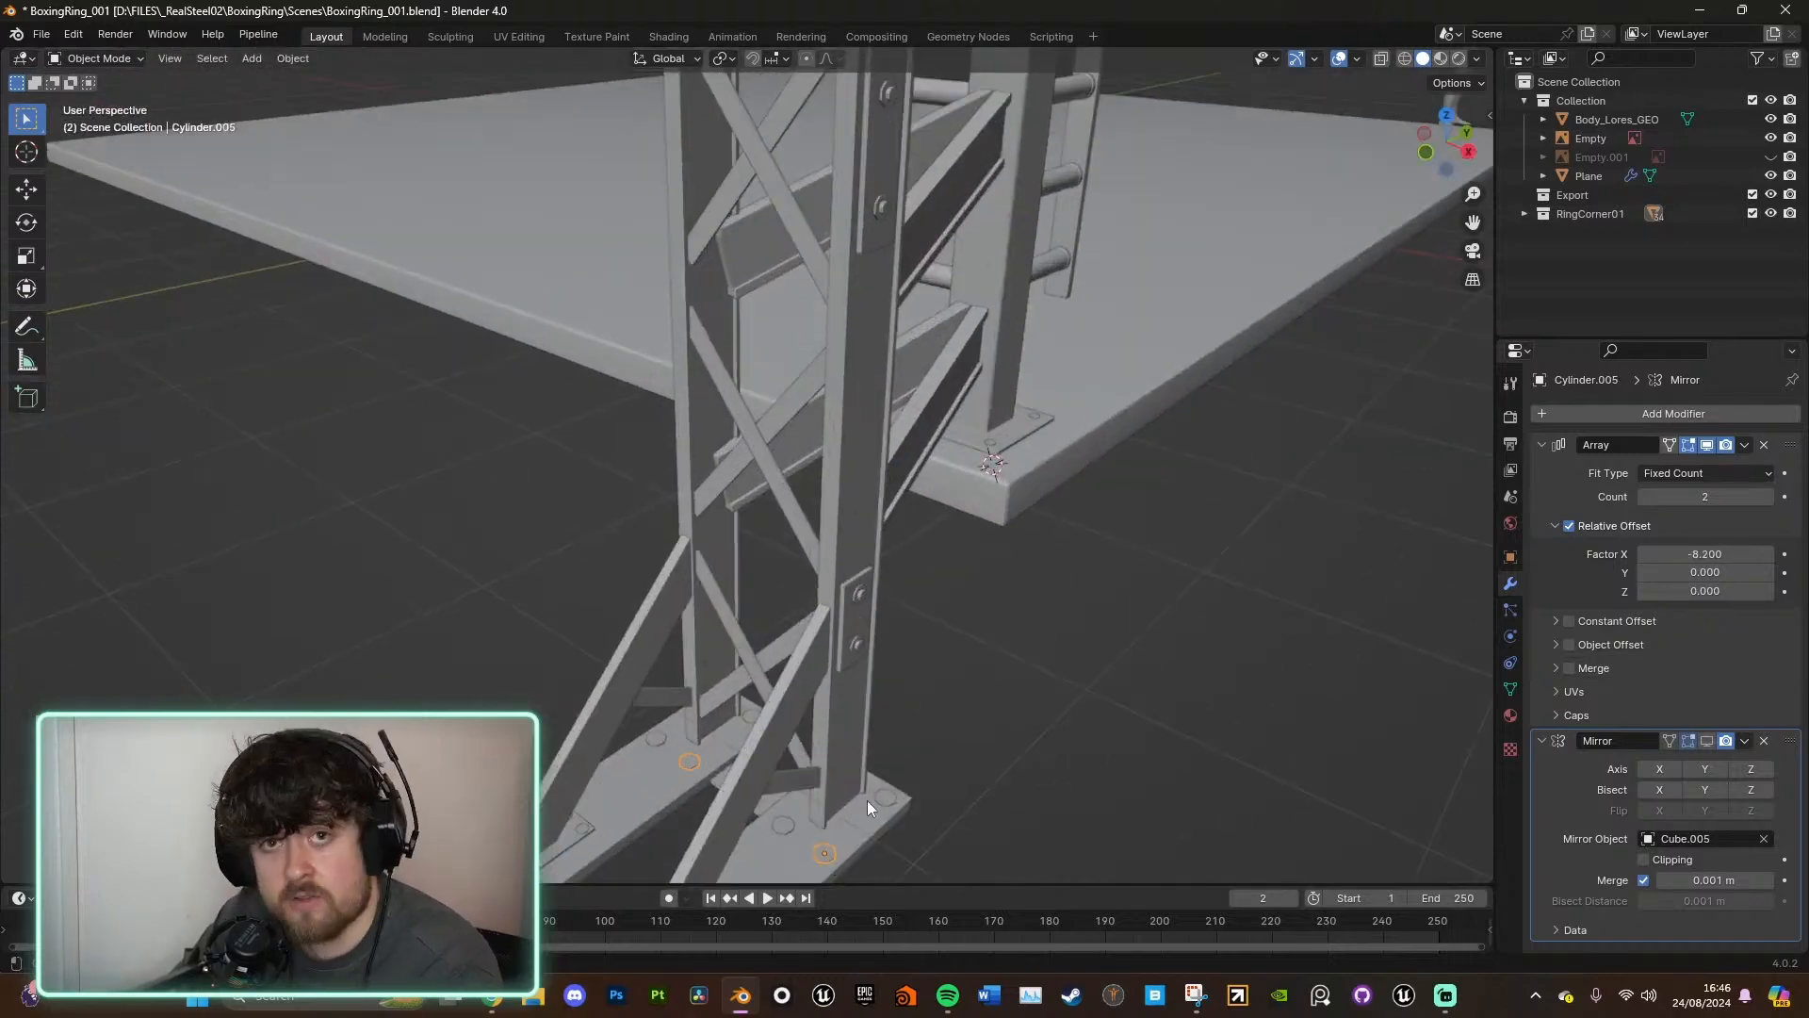
{"action": "scroll", "coordinate": [943, 641], "scroll_direction": "up", "scroll_amount": 5}
{"action": "key", "text": "s"}
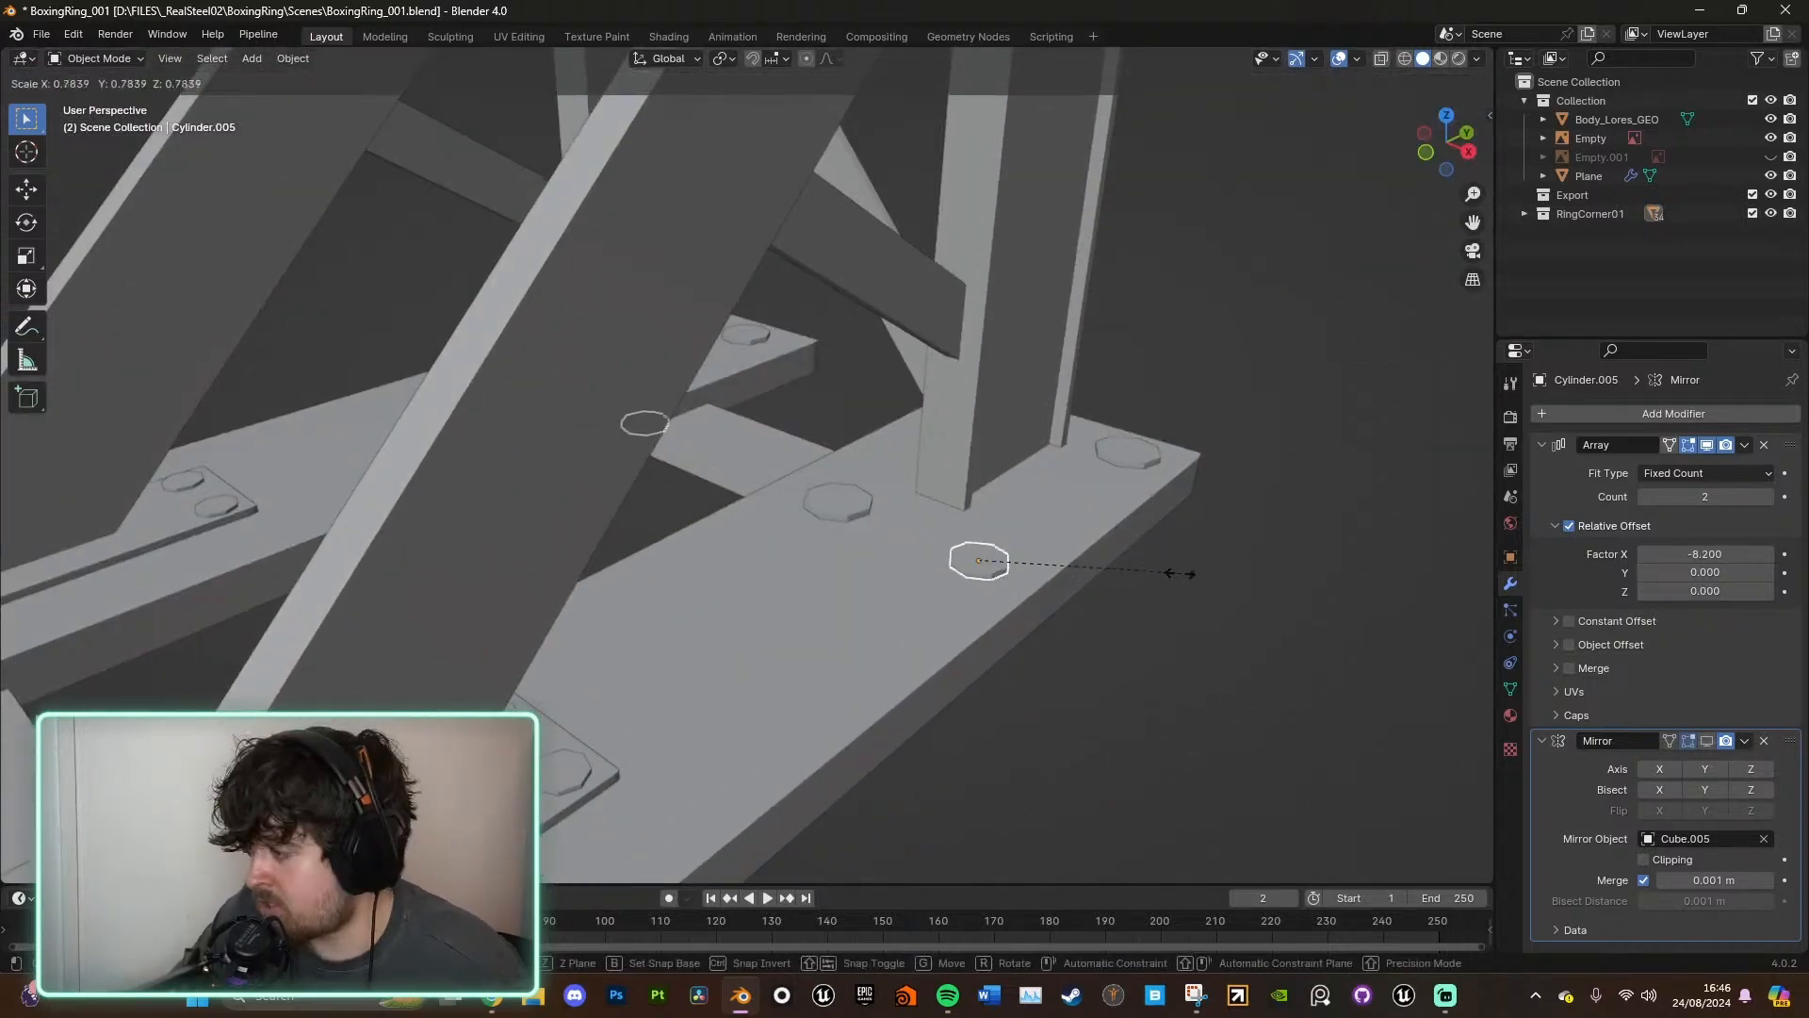
{"action": "left_click", "coordinate": [1154, 569]}
- Scale down the four large base bolts around the upright together, each about its individual origin
{"action": "left_click", "coordinate": [846, 506], "text": "shift"}
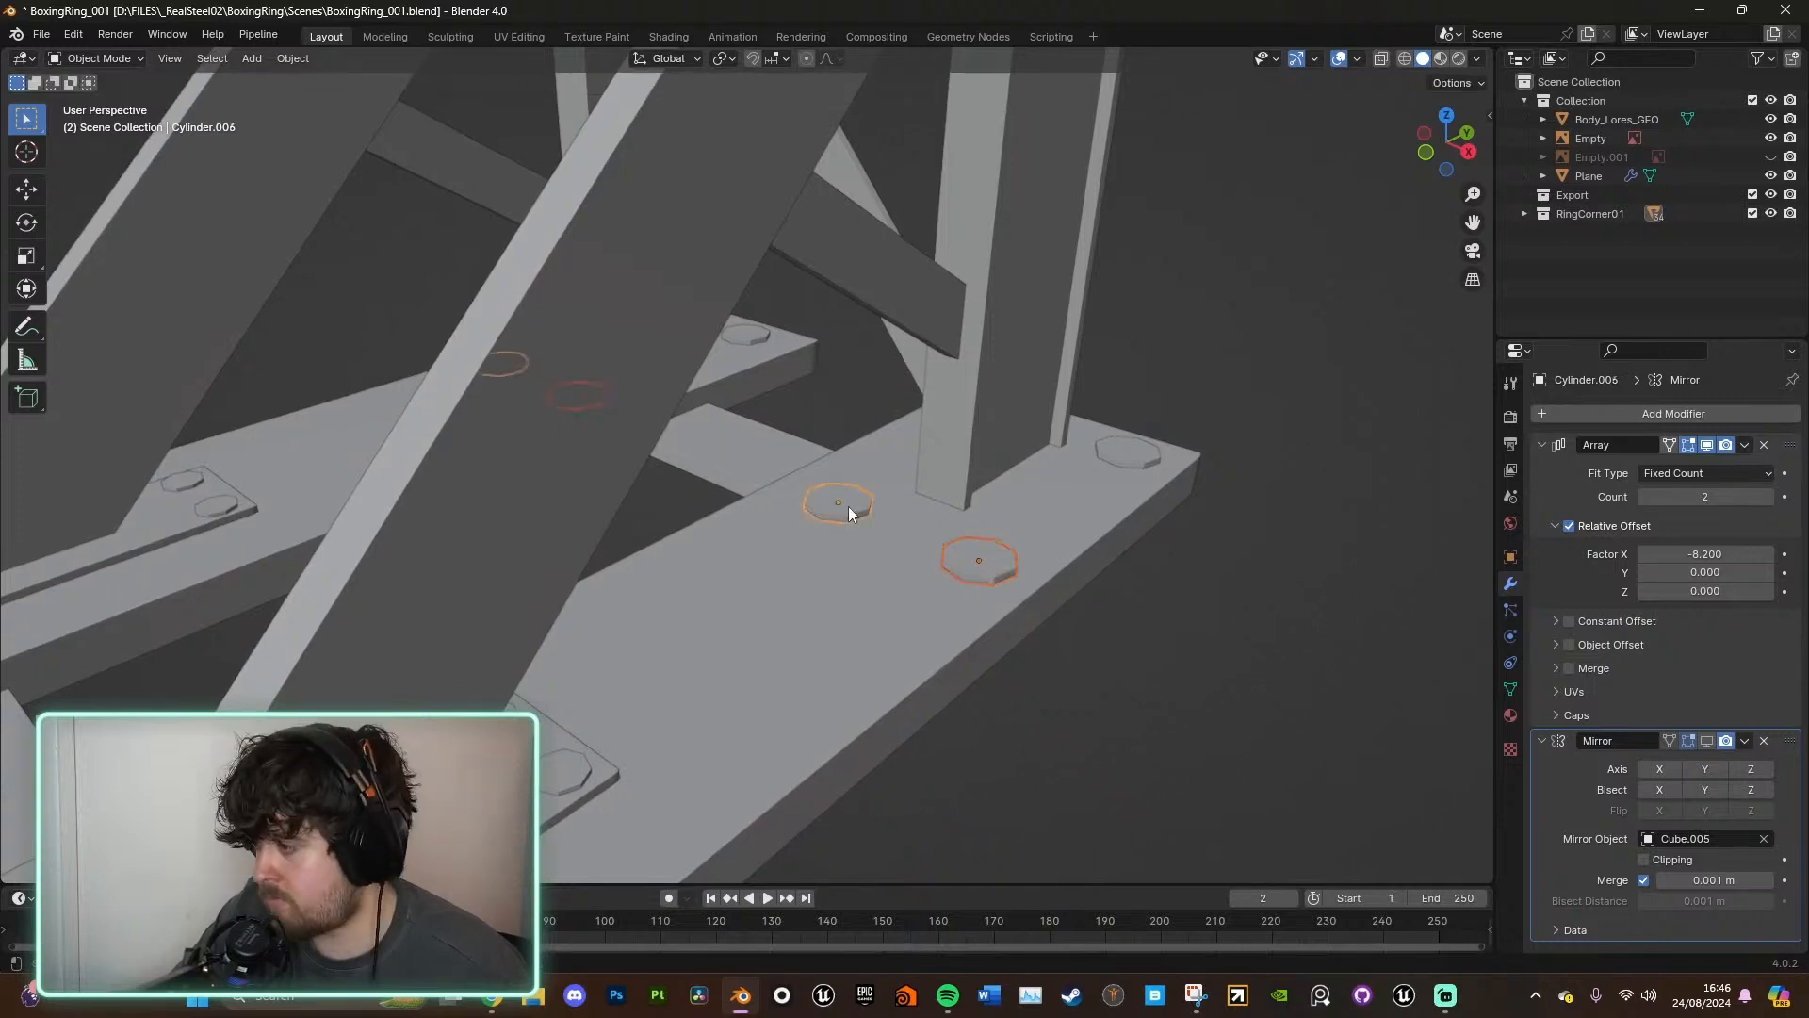
{"action": "left_click", "coordinate": [1130, 453], "text": "shift"}
{"action": "middle_click_drag", "start_coordinate": [1203, 451], "coordinate": [1090, 458]}
{"action": "left_click", "coordinate": [1067, 545], "text": "shift"}
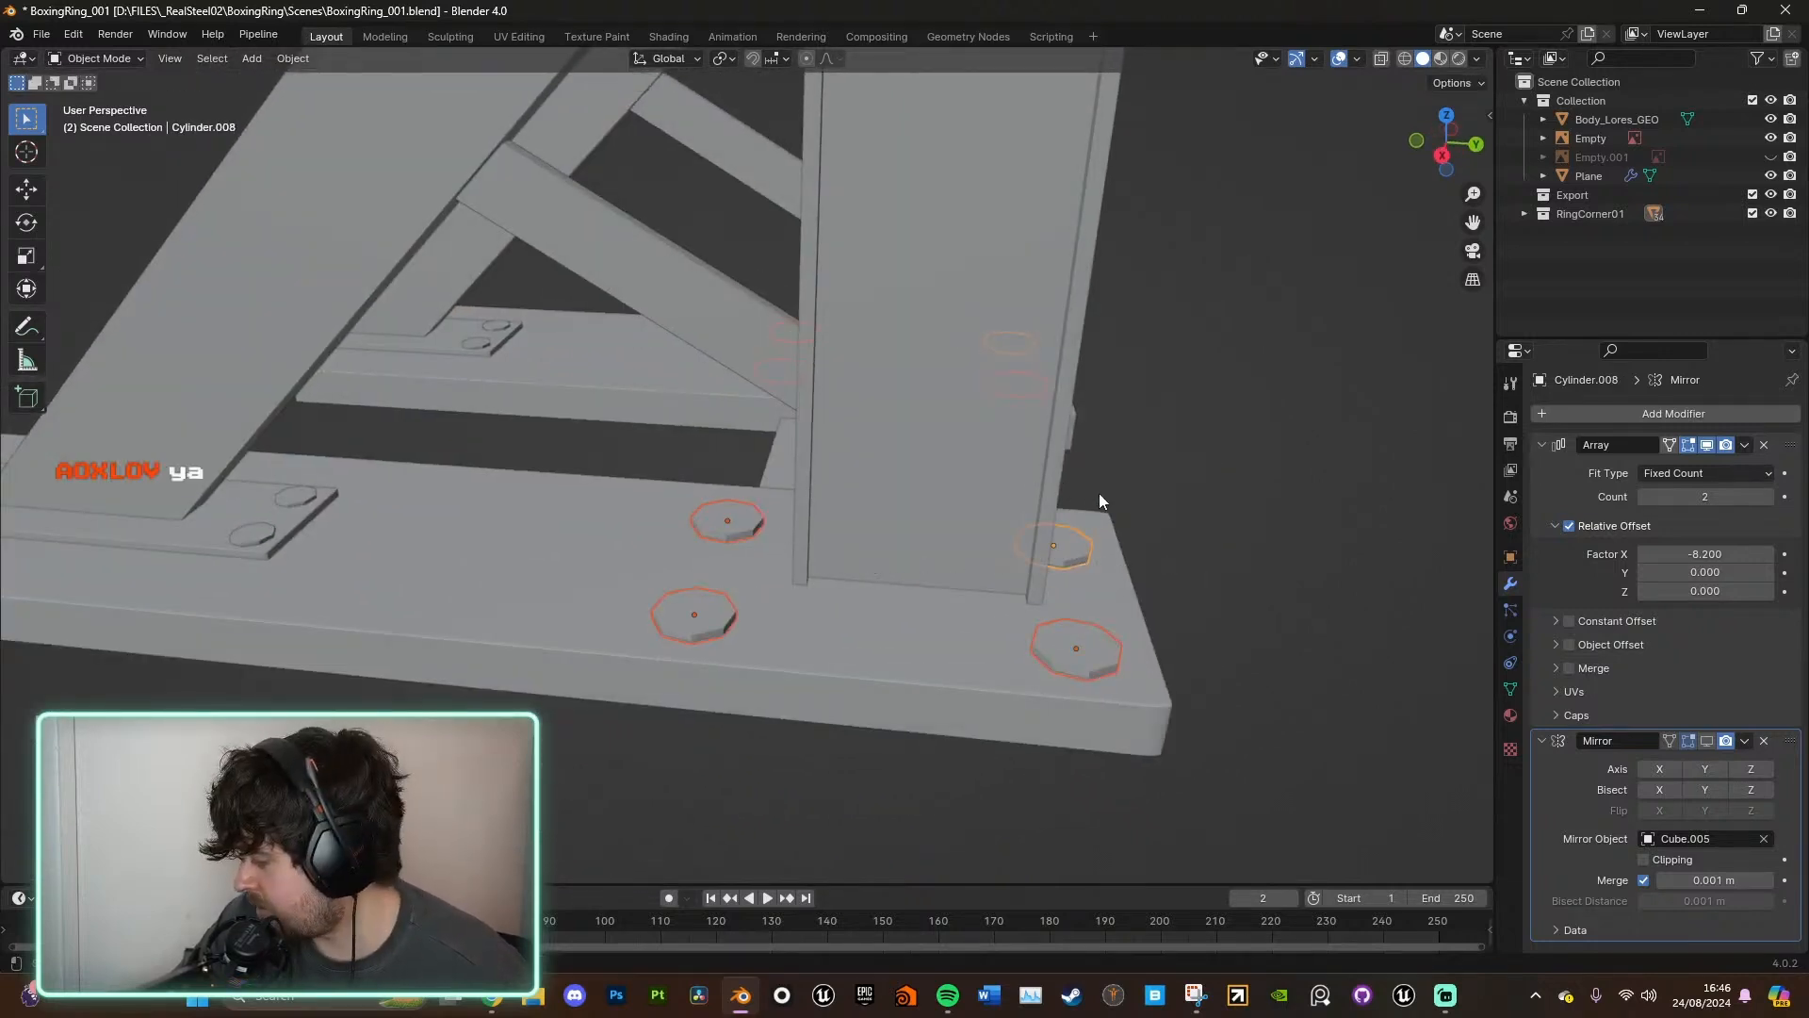
{"action": "left_click", "coordinate": [722, 58]}
{"action": "left_click", "coordinate": [796, 147]}
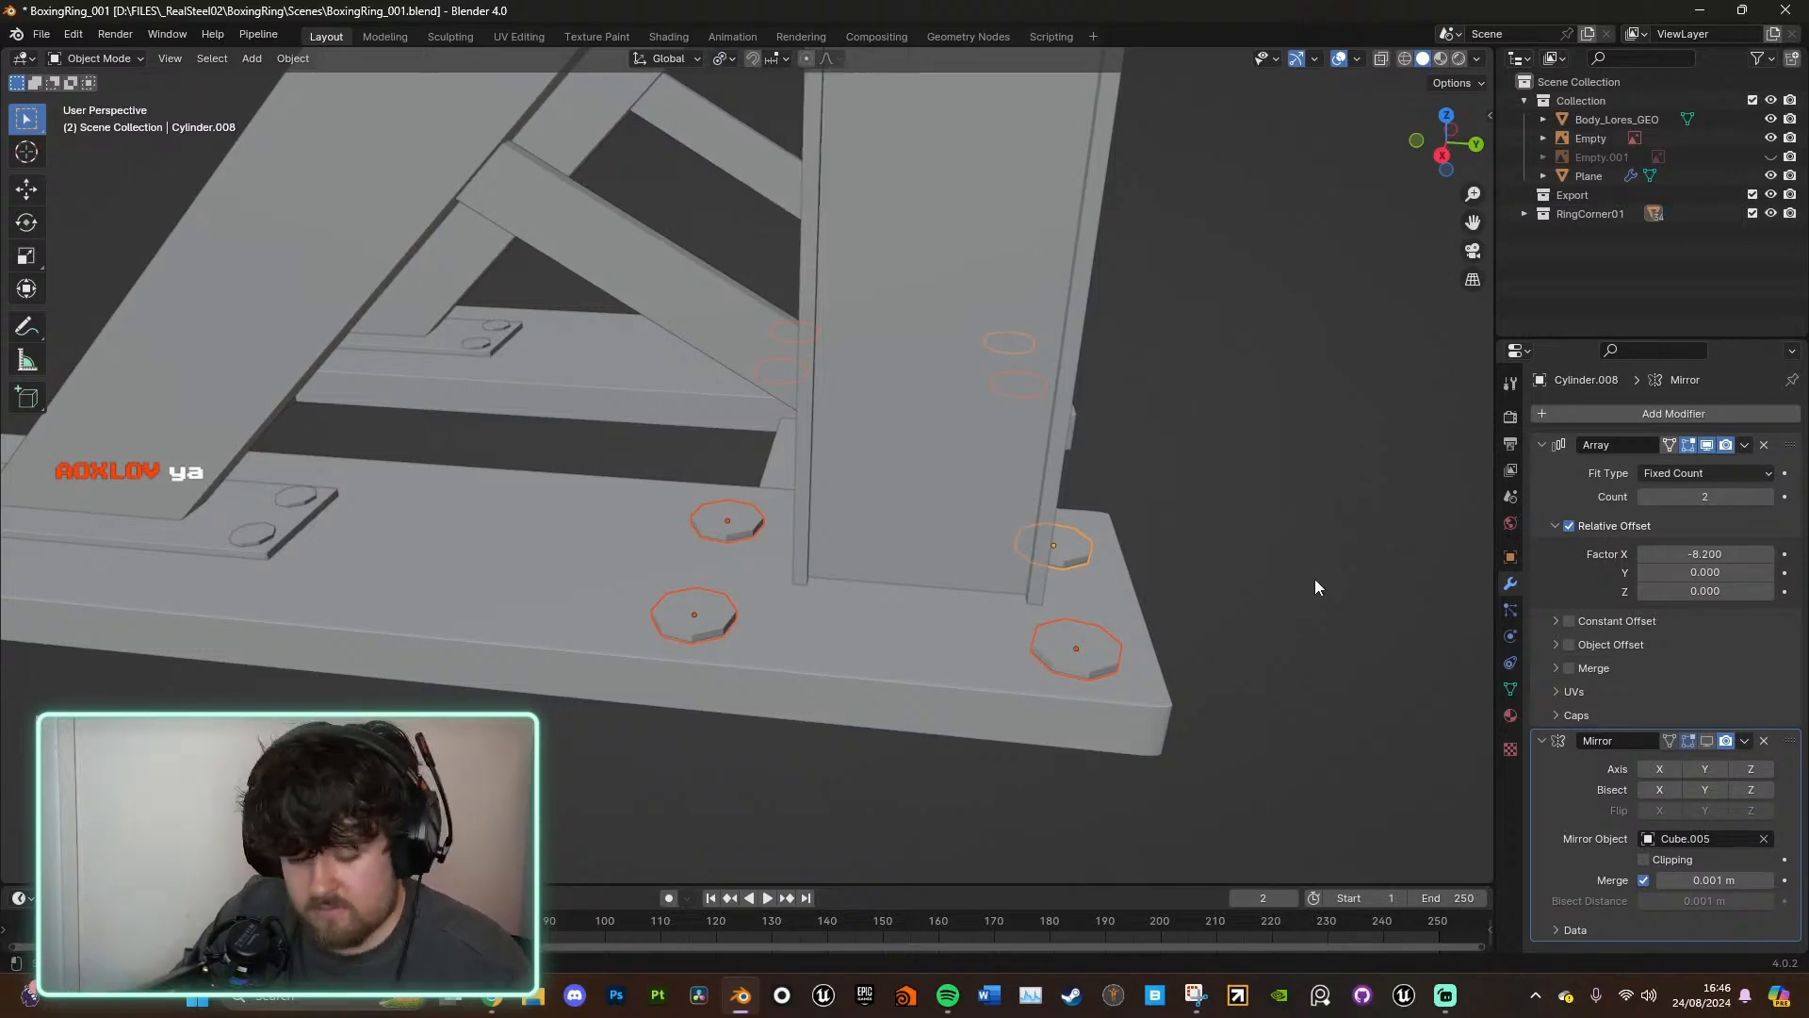
{"action": "key", "text": "s"}
{"action": "left_click", "coordinate": [806, 544]}
- Try an Array Factor X of -7.7 on the inner base bolt behind the upright, and undo it
{"action": "middle_click_drag", "start_coordinate": [806, 544], "coordinate": [1021, 518]}
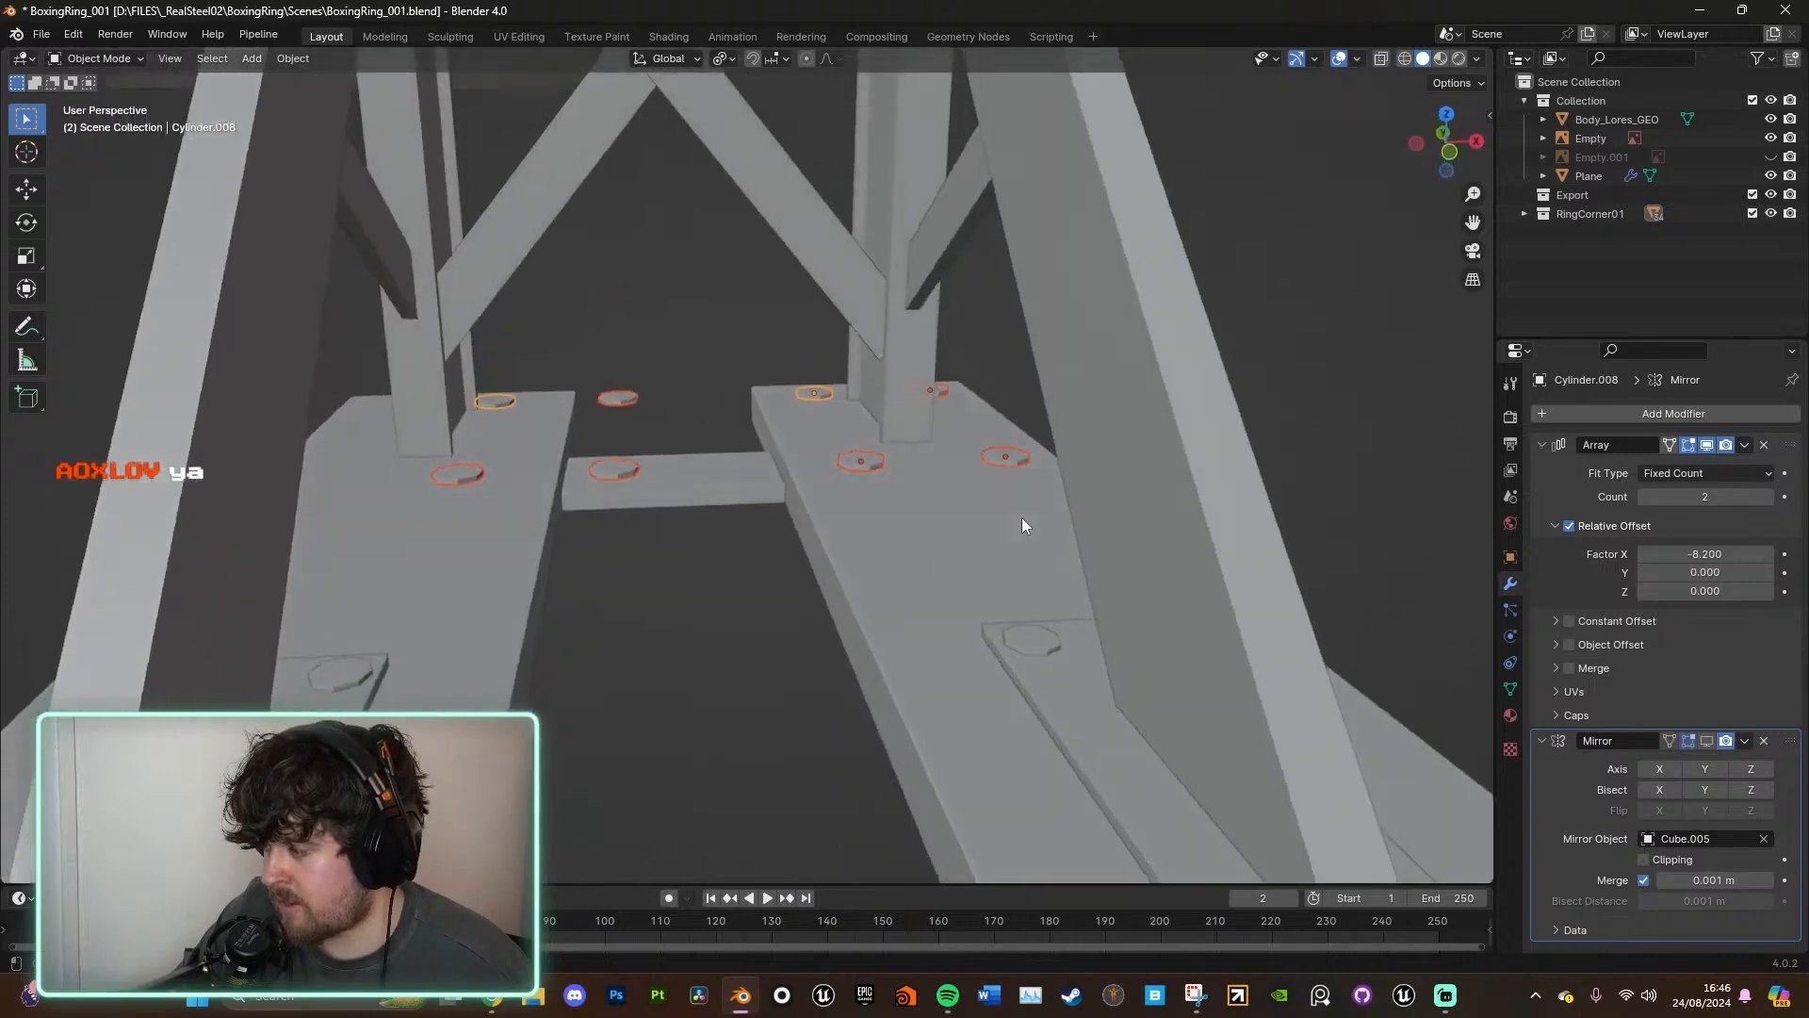
{"action": "scroll", "coordinate": [1004, 525], "scroll_direction": "down", "scroll_amount": 5}
{"action": "scroll", "coordinate": [998, 526], "scroll_direction": "up", "scroll_amount": 7}
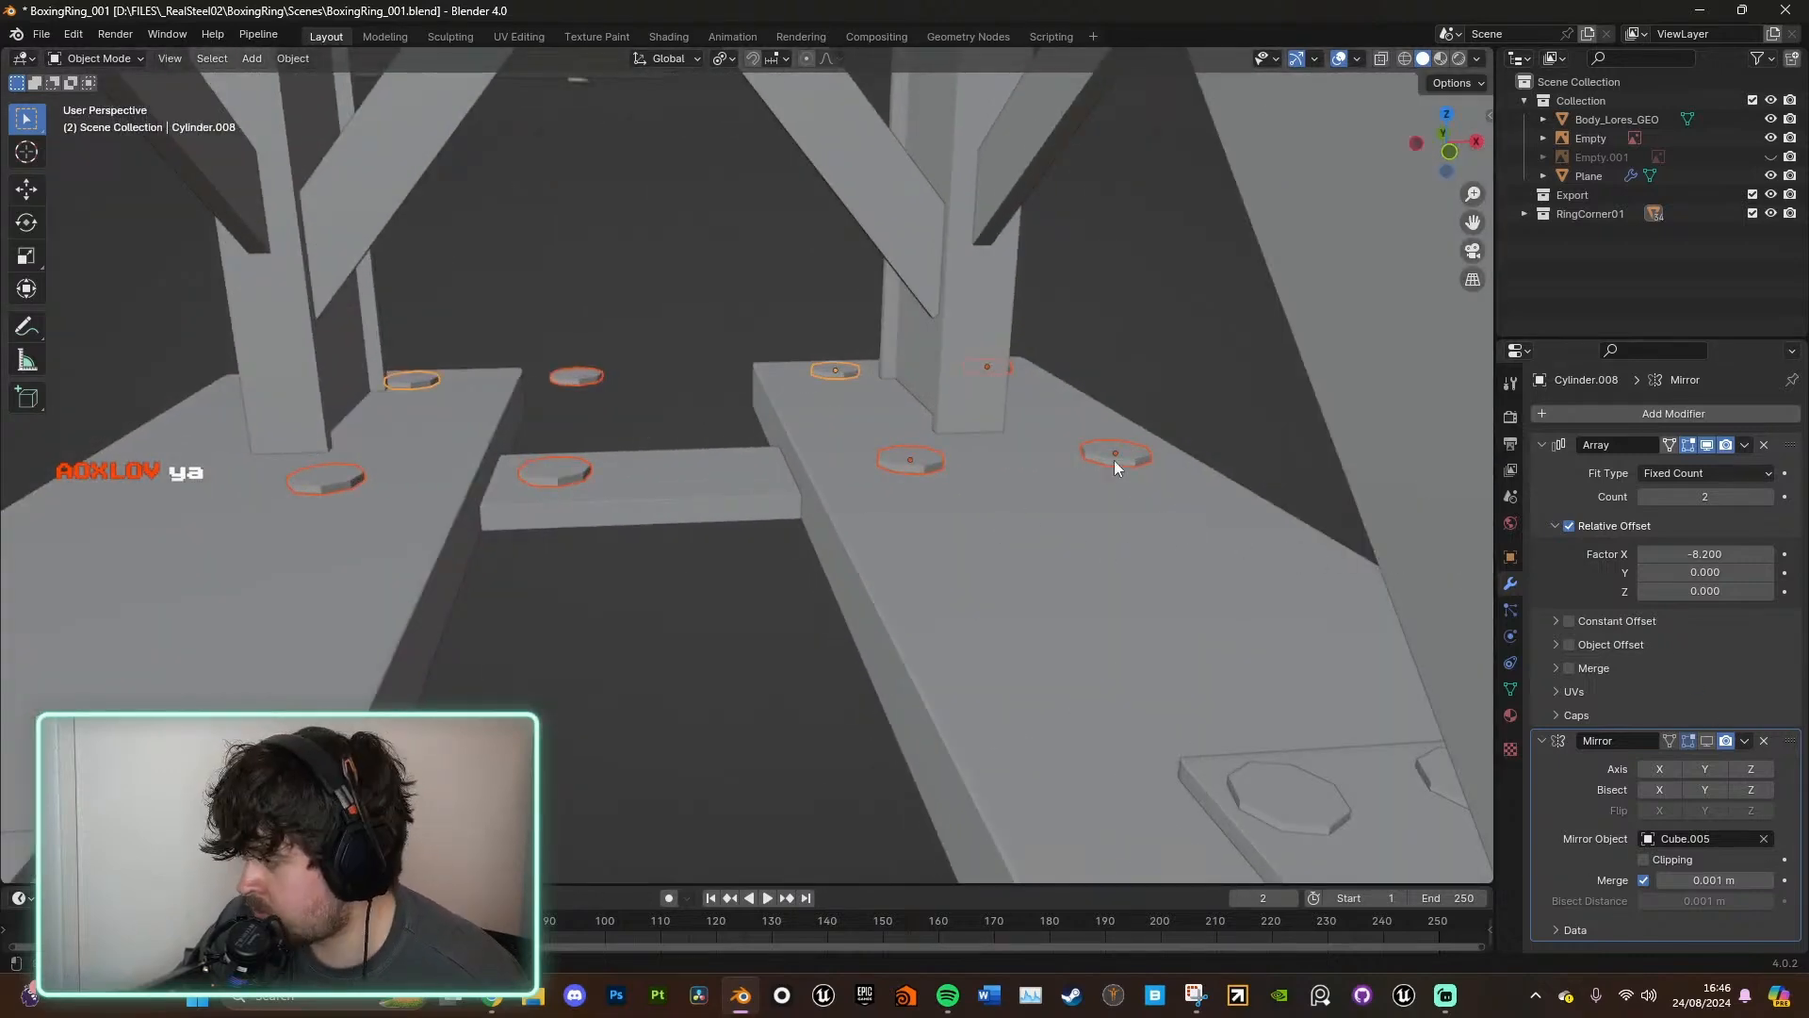
{"action": "left_click_drag", "start_coordinate": [1684, 552], "coordinate": [1684, 551]}
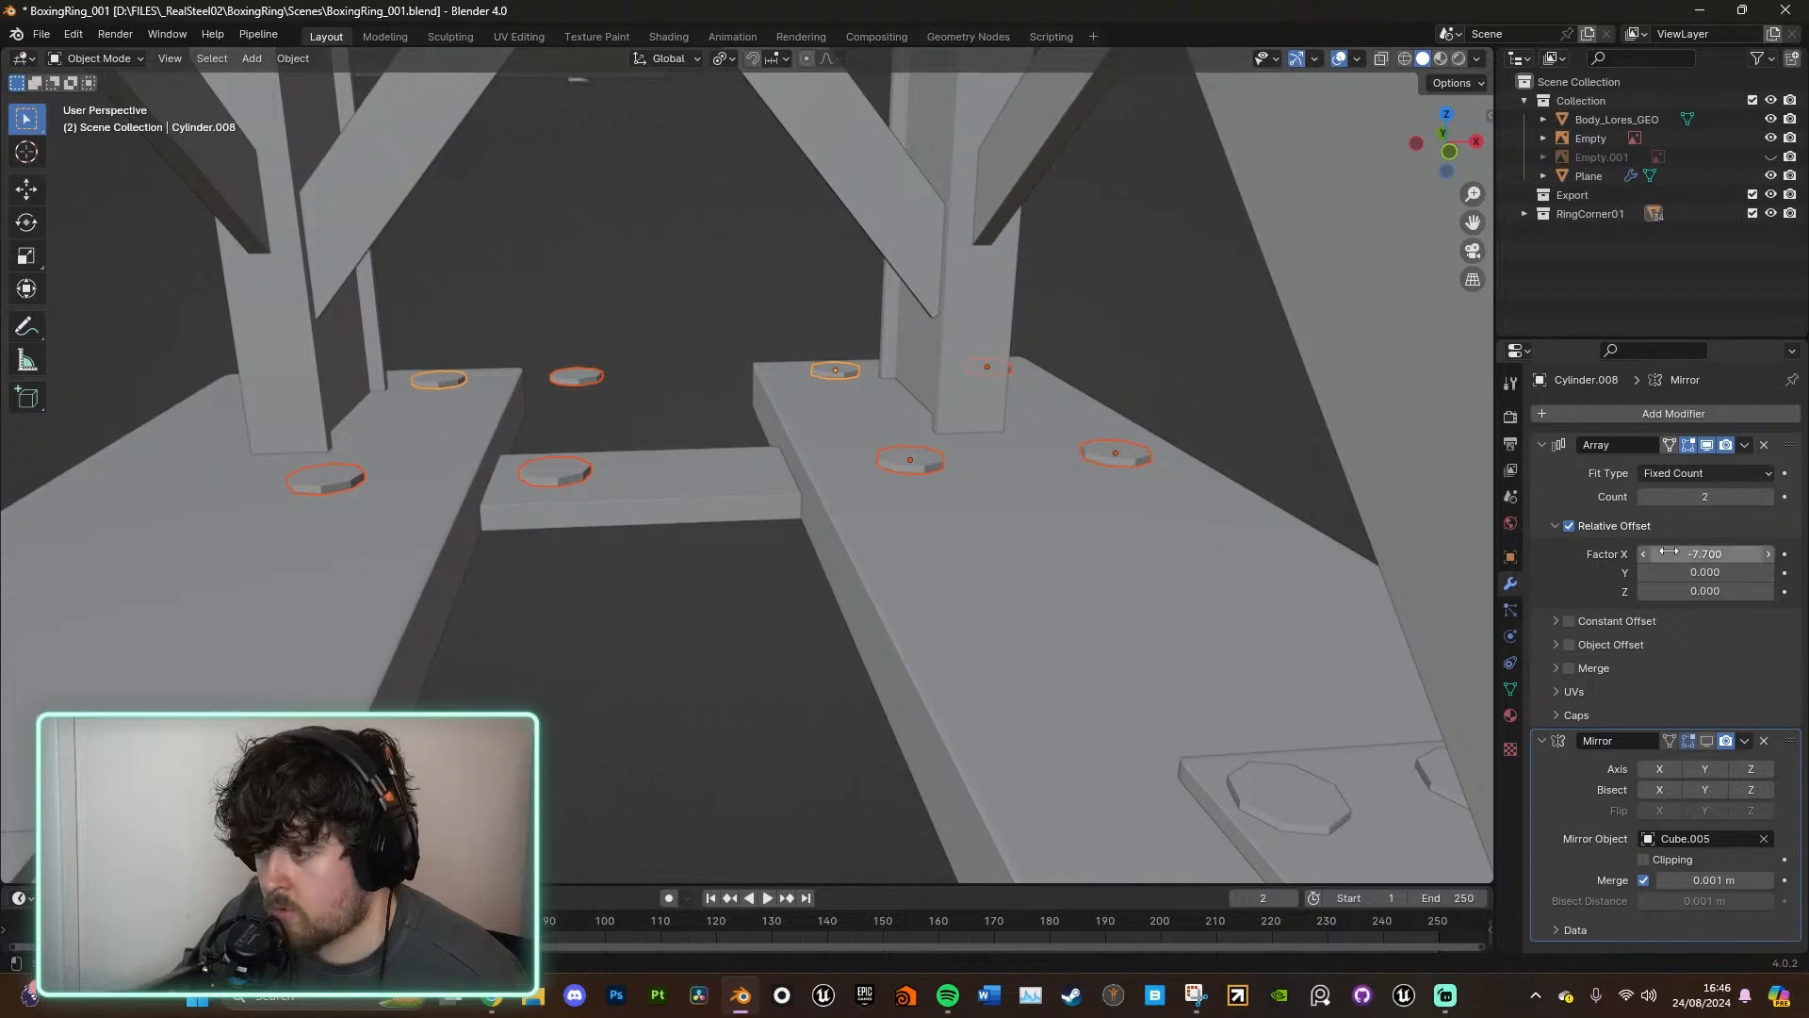
{"action": "key", "text": "ctrl+z"}
{"action": "key", "text": "ctrl+z"}
- Adjust the Array Factor X of the two base bolts on the brace side, using -10.8 for the inner one
{"action": "left_click", "coordinate": [1768, 496]}
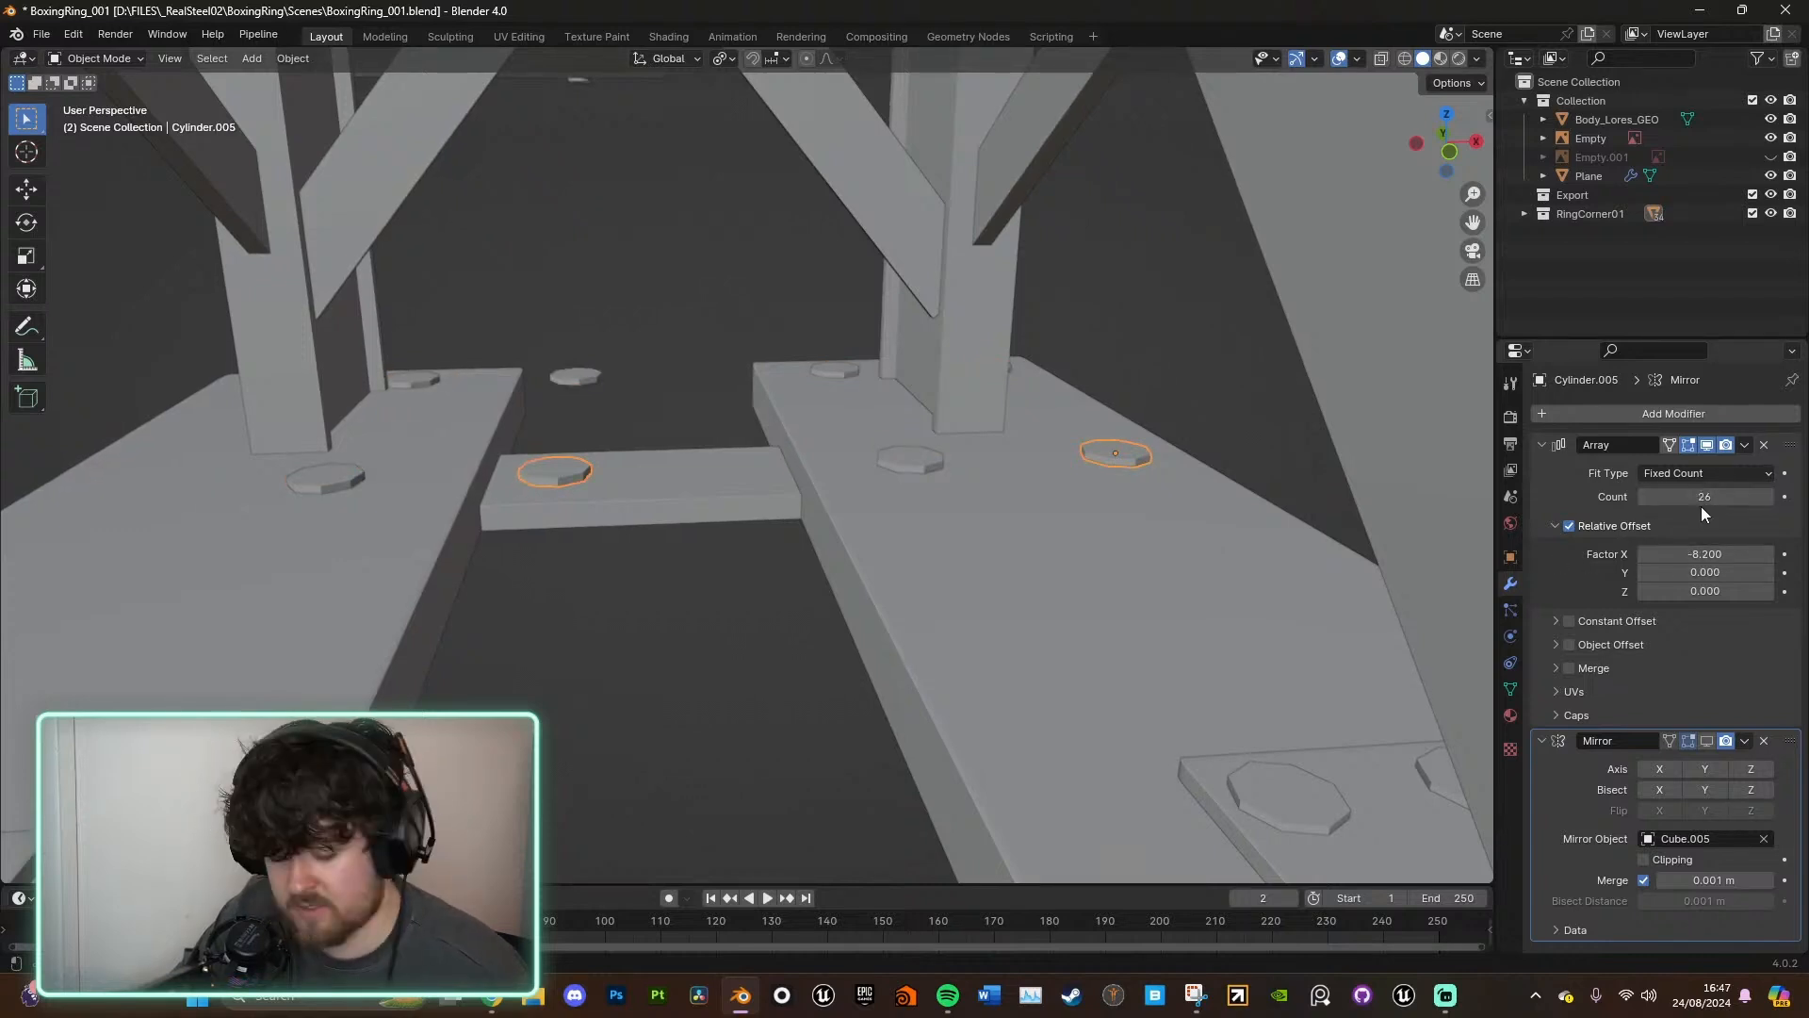
{"action": "left_click_drag", "start_coordinate": [1659, 554], "coordinate": [1583, 554]}
{"action": "key", "text": "ctrl+z"}
{"action": "middle_click_drag", "start_coordinate": [1225, 584], "coordinate": [1319, 659]}
{"action": "left_click_drag", "start_coordinate": [1659, 554], "coordinate": [1607, 555]}
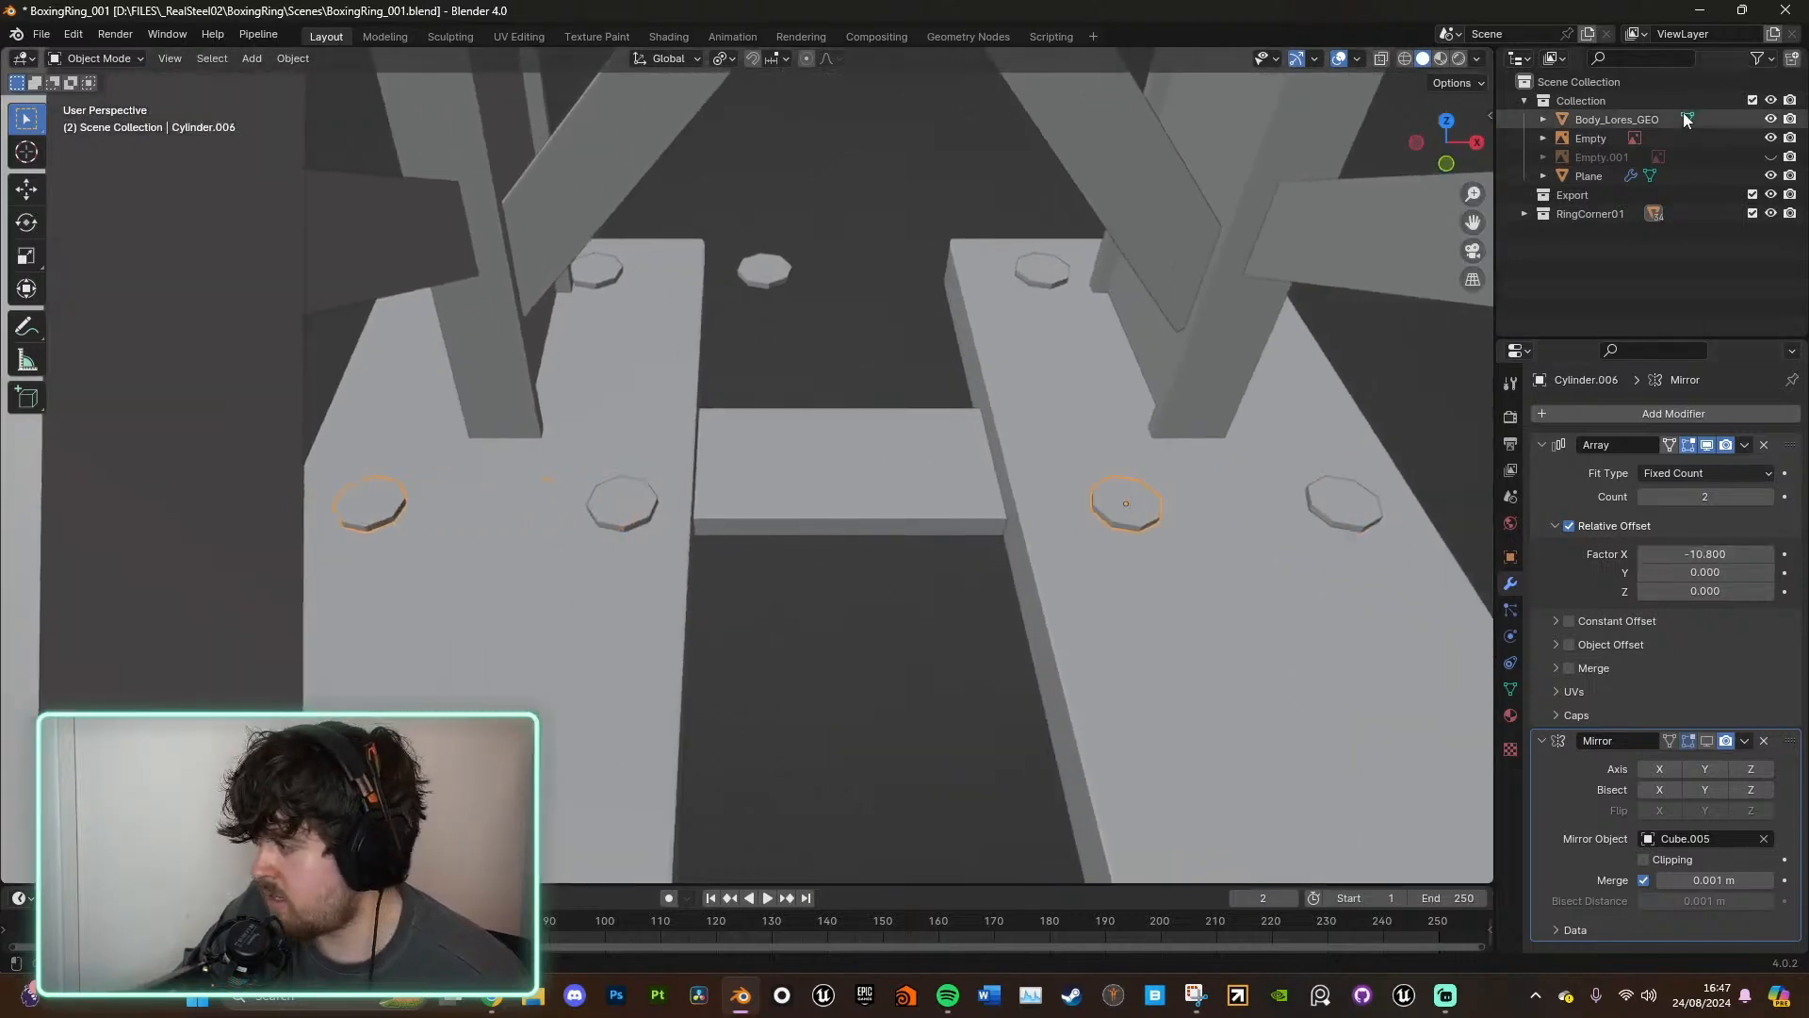
- Set the Array Factor X of the outer base bolt behind the upright to -10.4, working in the top view
{"action": "left_click_drag", "start_coordinate": [1444, 130], "coordinate": [1447, 115]}
{"action": "left_click", "coordinate": [1448, 115]}
{"action": "left_click", "coordinate": [1448, 115]}
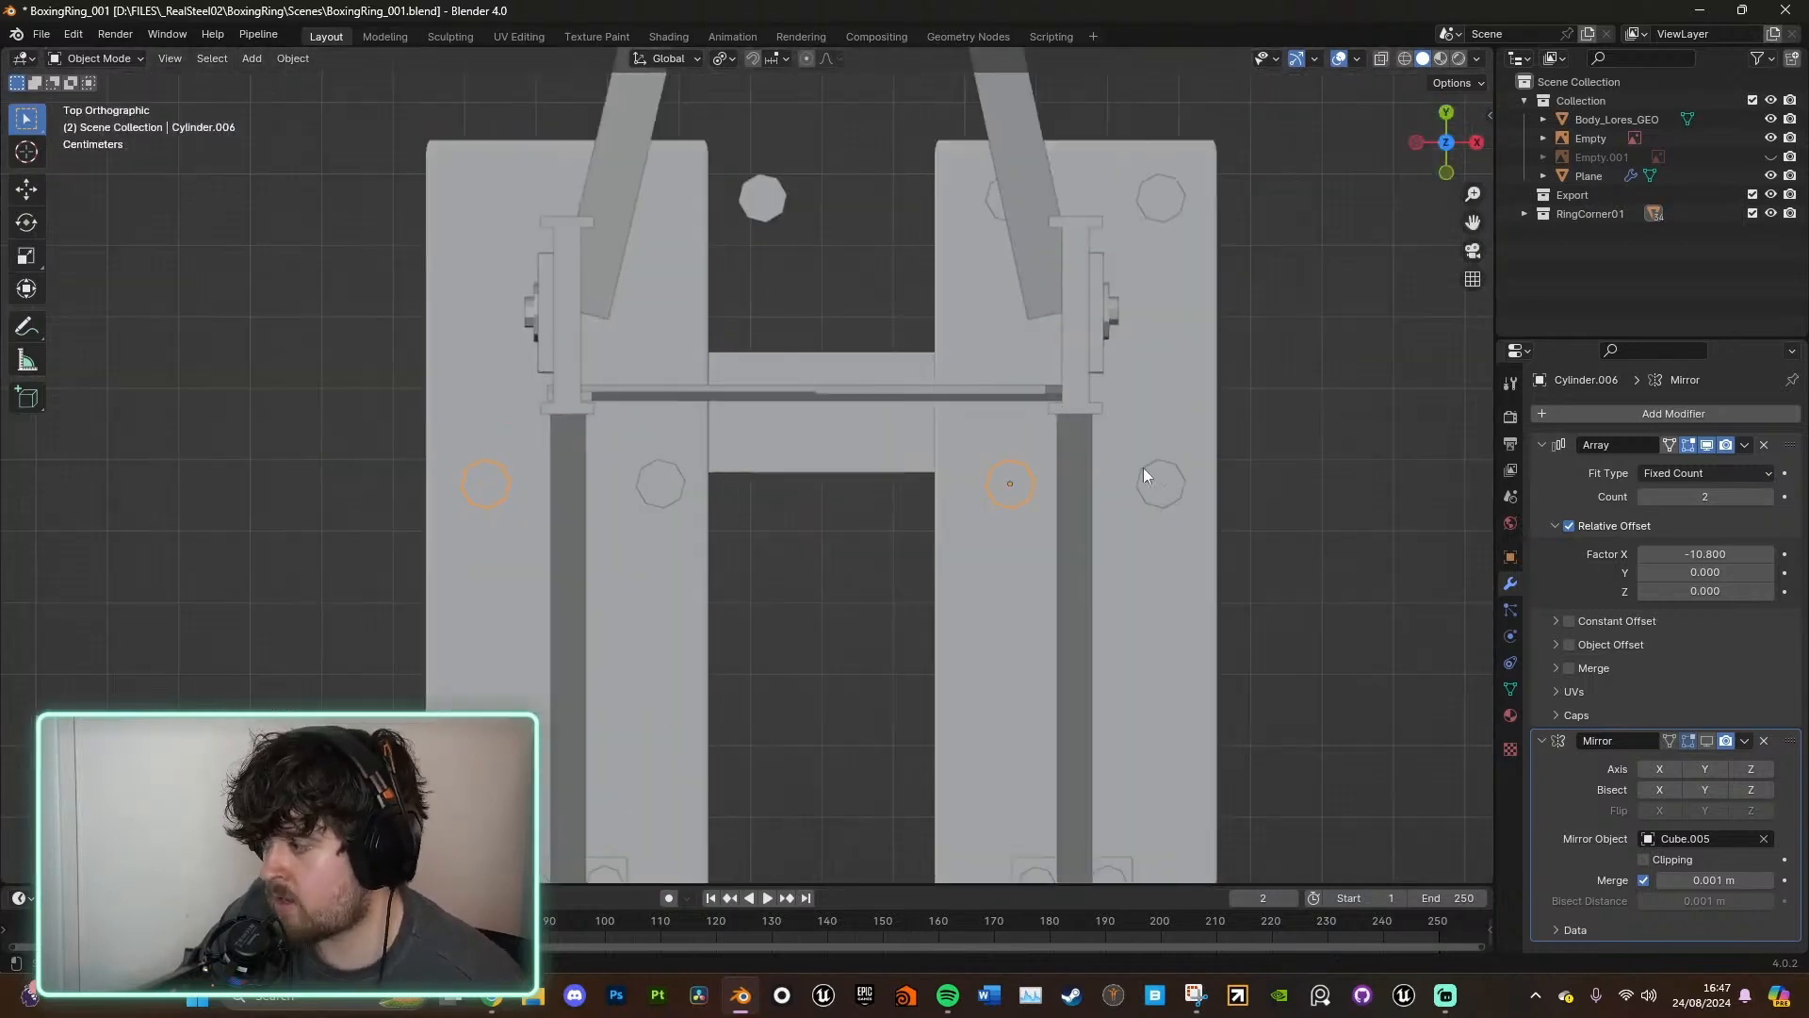
{"action": "left_click", "coordinate": [1154, 206]}
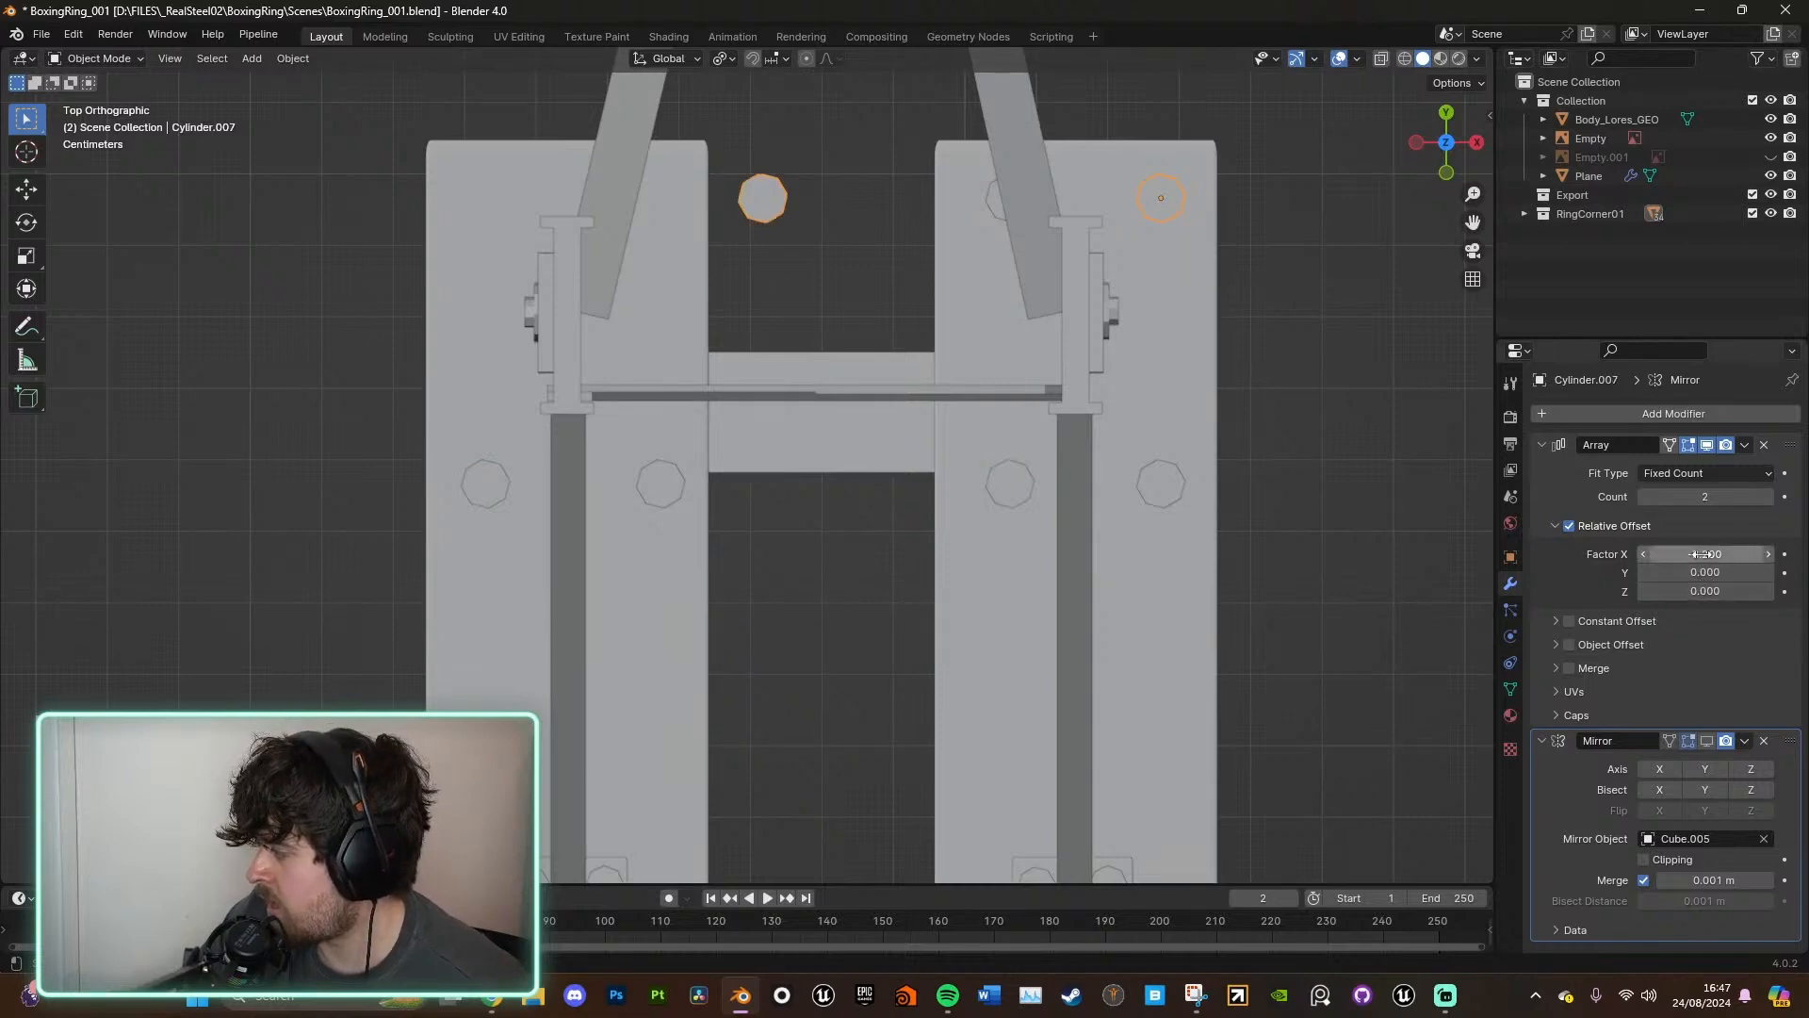
{"action": "left_click_drag", "start_coordinate": [1697, 555], "coordinate": [1651, 554]}
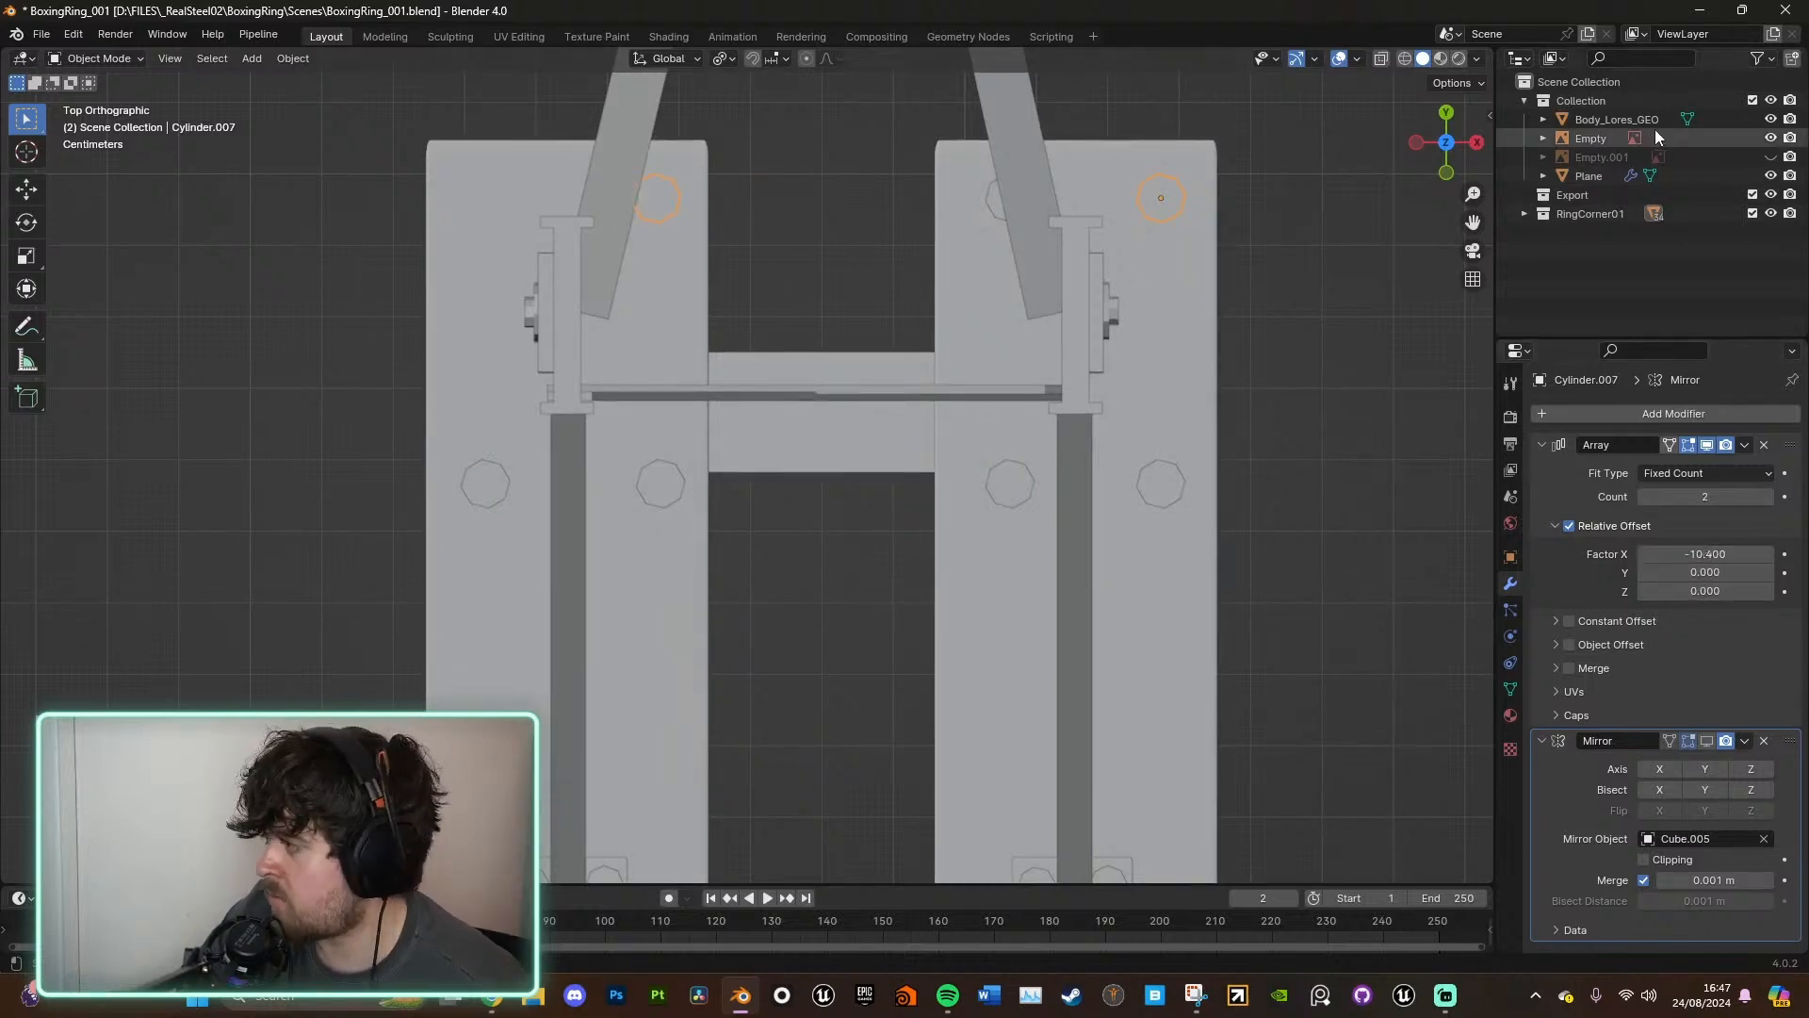
- Set the Array Factor X of the inner base bolt behind the upright to -10.8
{"action": "middle_click_drag", "start_coordinate": [1395, 452], "coordinate": [944, 196]}
{"action": "left_click", "coordinate": [947, 155]}
{"action": "left_click", "coordinate": [1448, 138]}
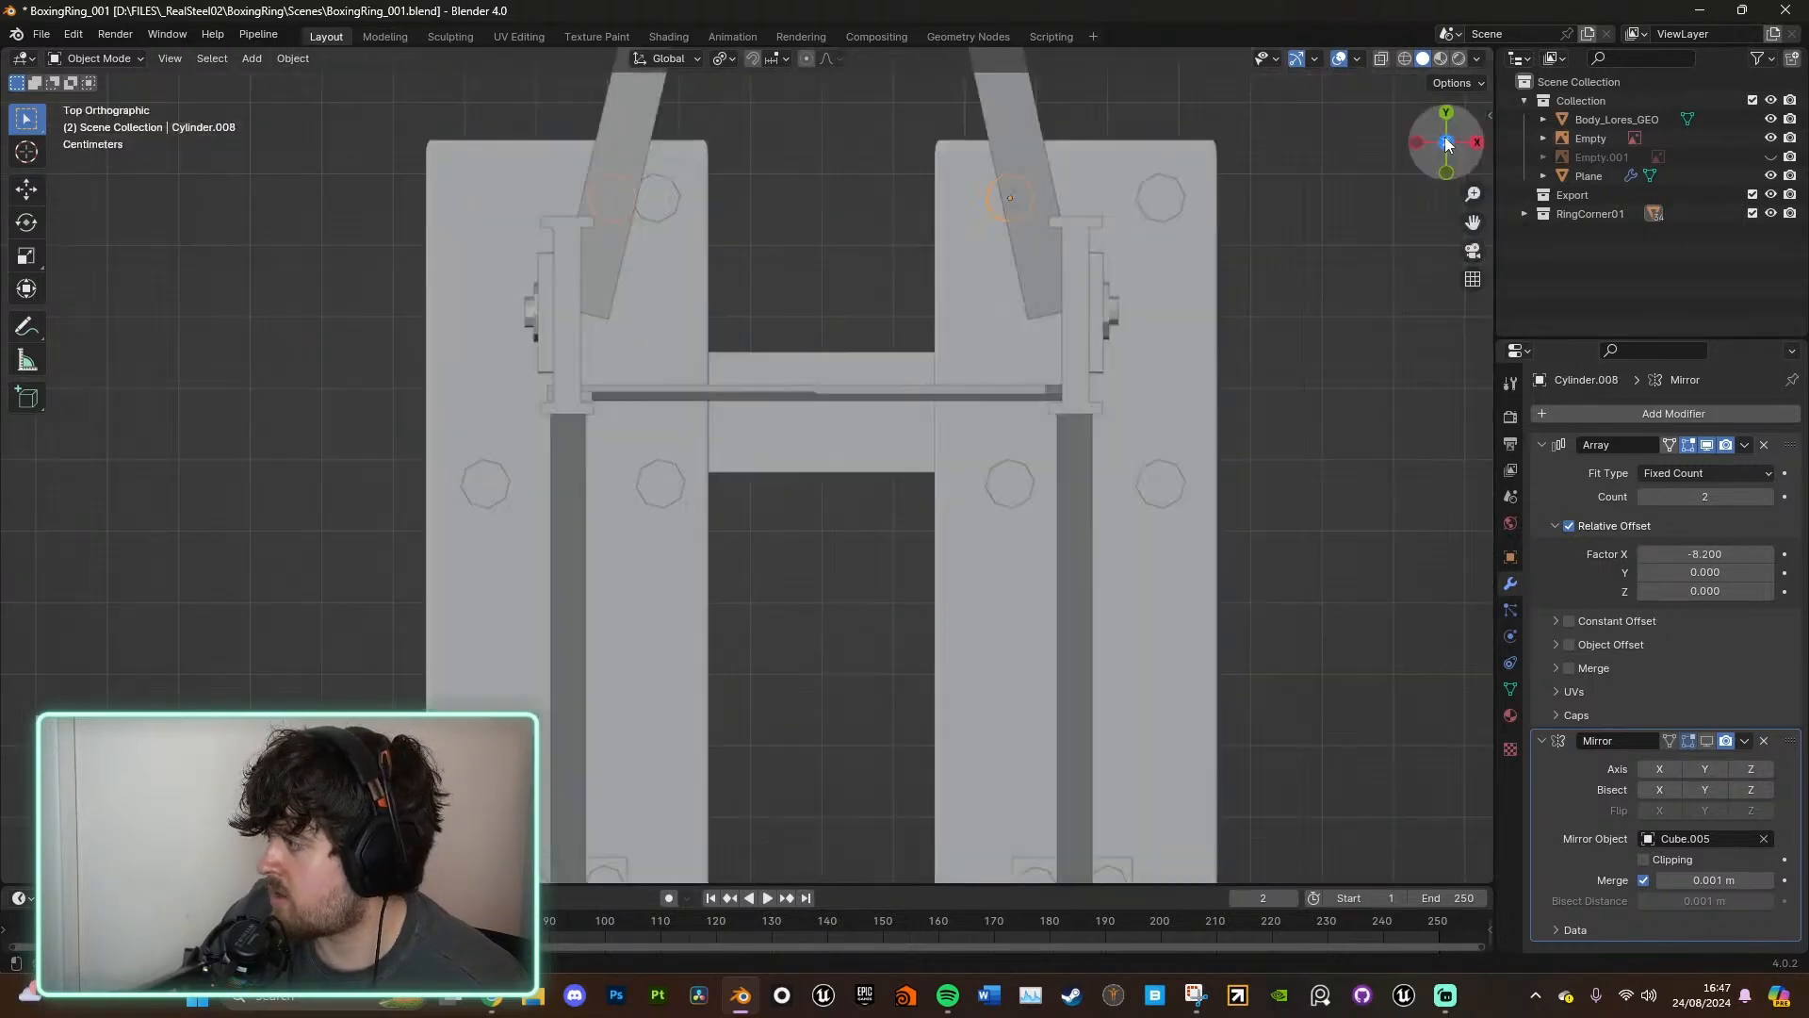
{"action": "left_click_drag", "start_coordinate": [1716, 553], "coordinate": [1630, 553]}
- Raise the four large base bolts around the upright together along the Z axis
{"action": "middle_click_drag", "start_coordinate": [1163, 622], "coordinate": [1278, 597]}
{"action": "left_click", "coordinate": [1278, 597]}
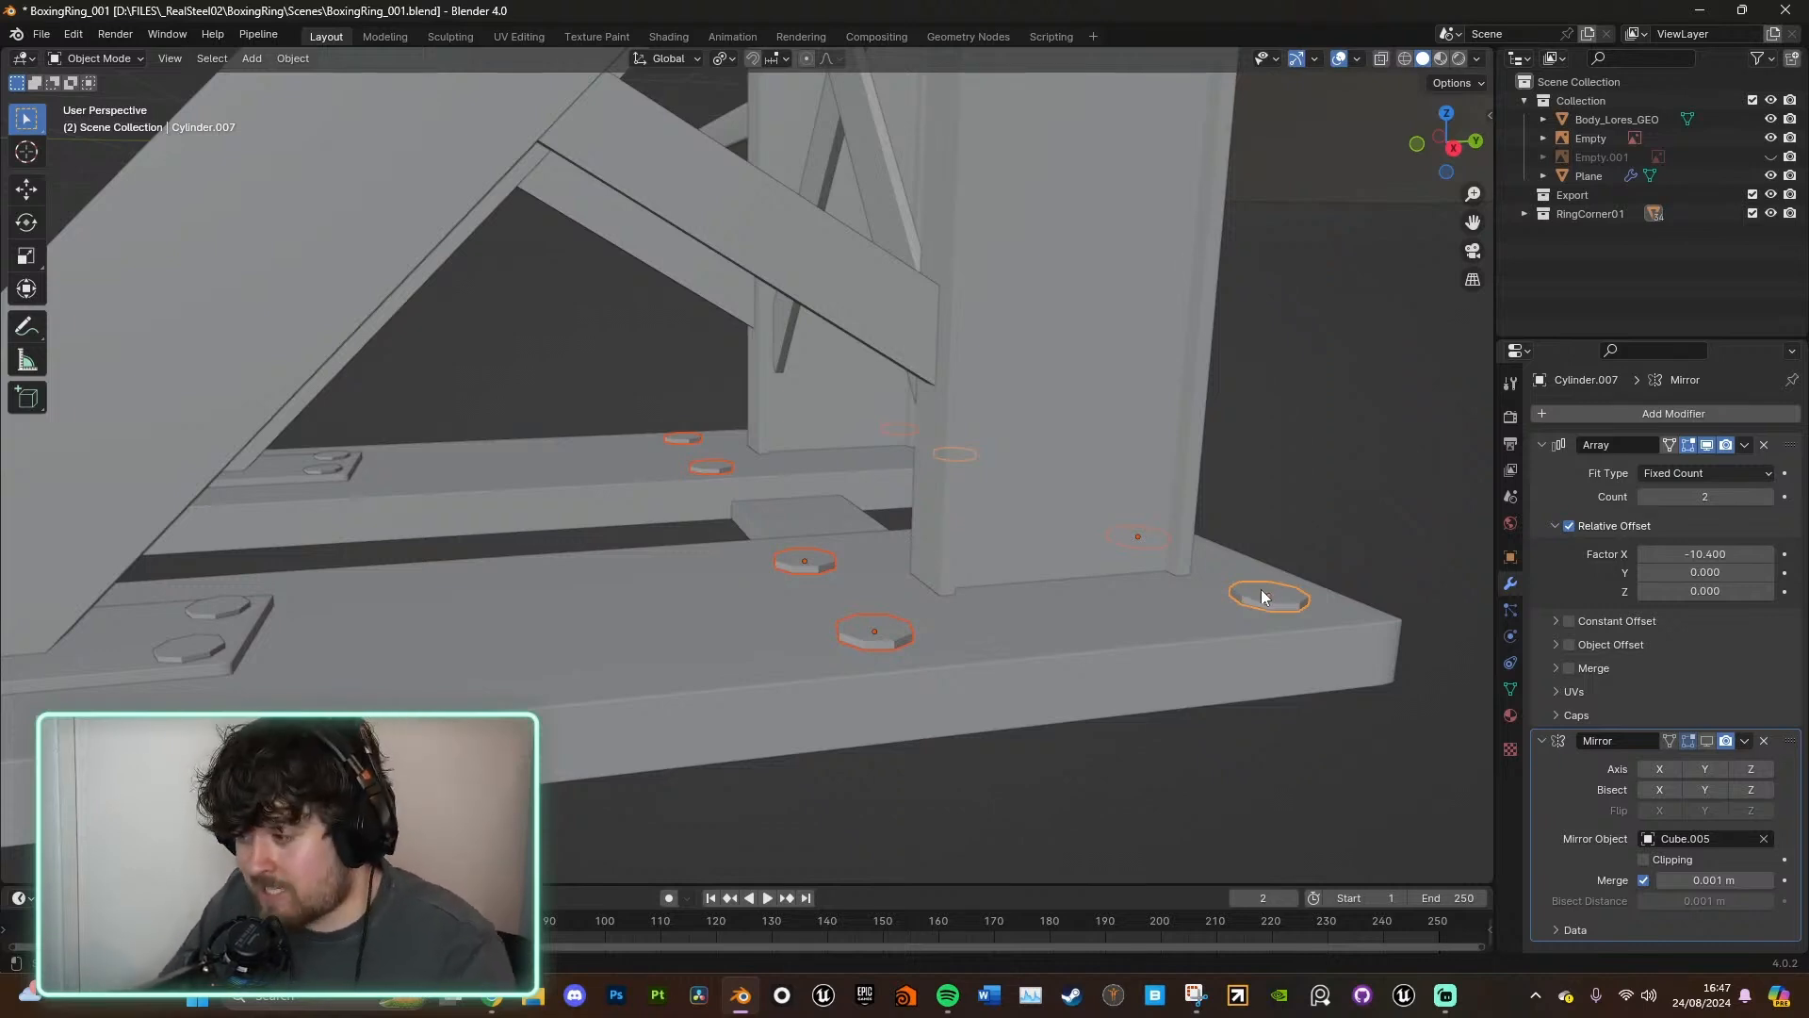
{"action": "key", "text": "g"}
{"action": "key", "text": "z"}
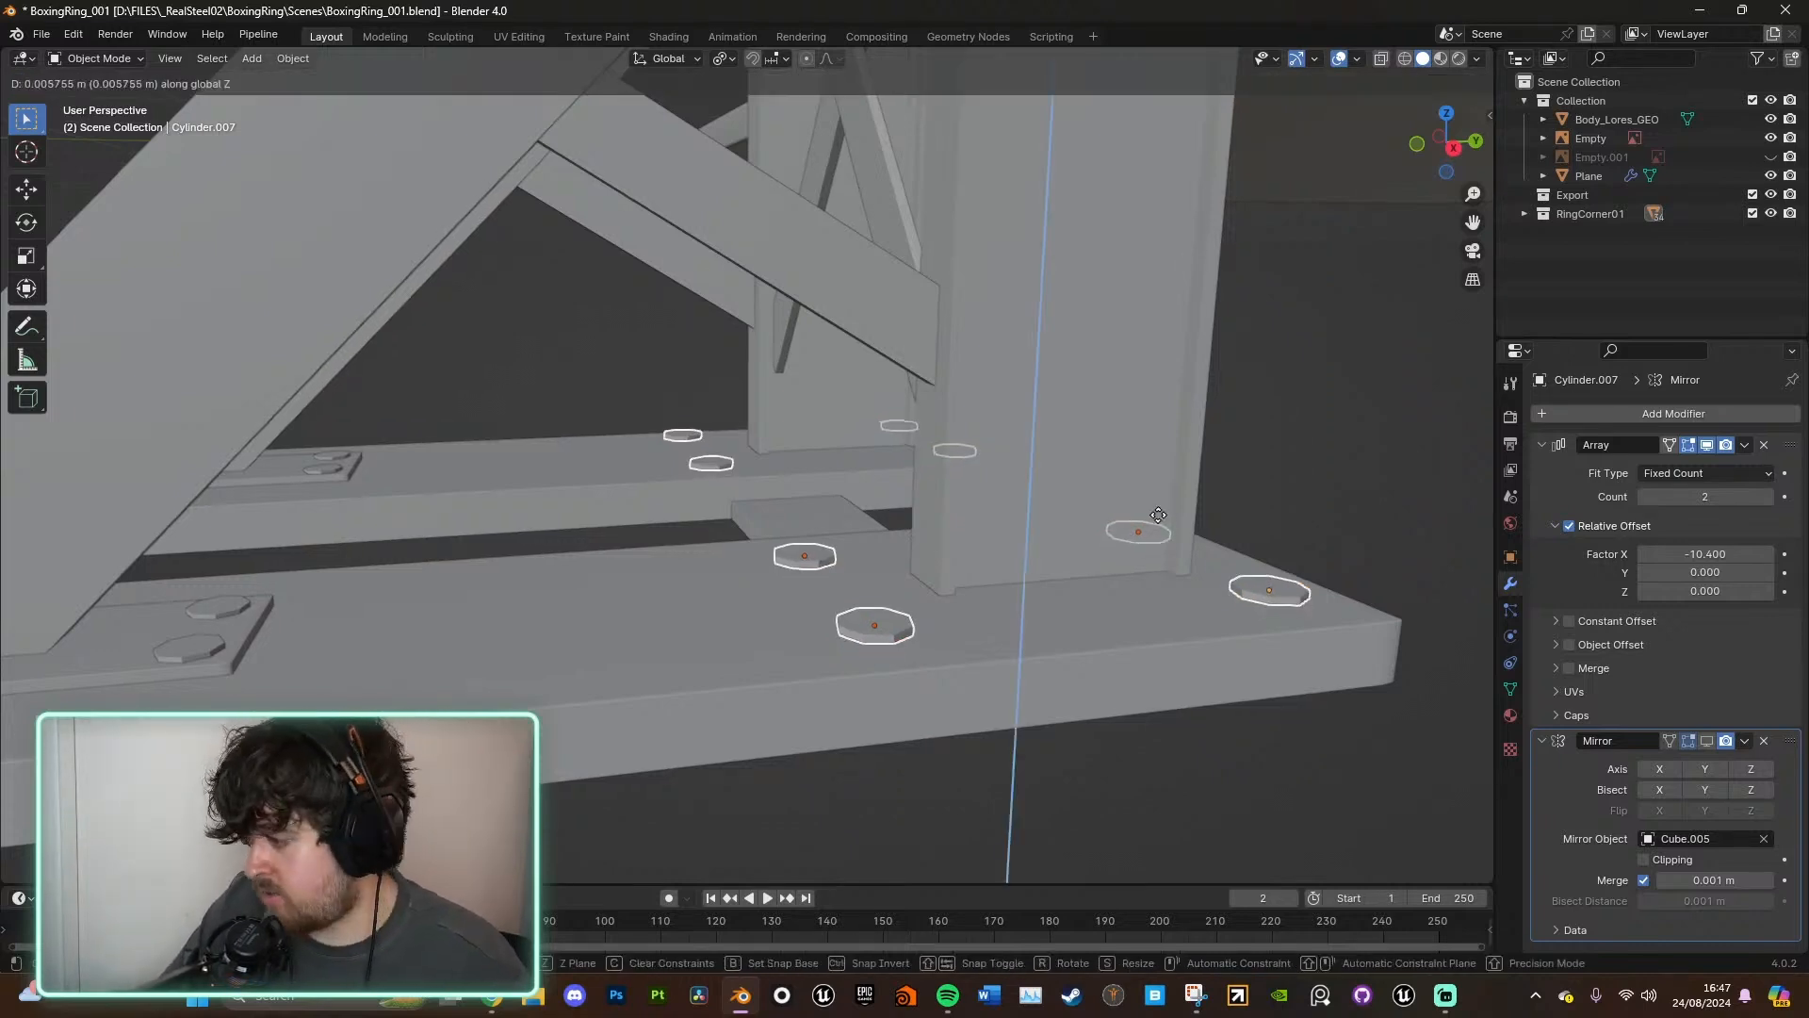
{"action": "left_click", "coordinate": [1159, 343]}
- Duplicate the plate under the diagonal brace and place the copy along Y beneath the upright
{"action": "left_click", "coordinate": [250, 619]}
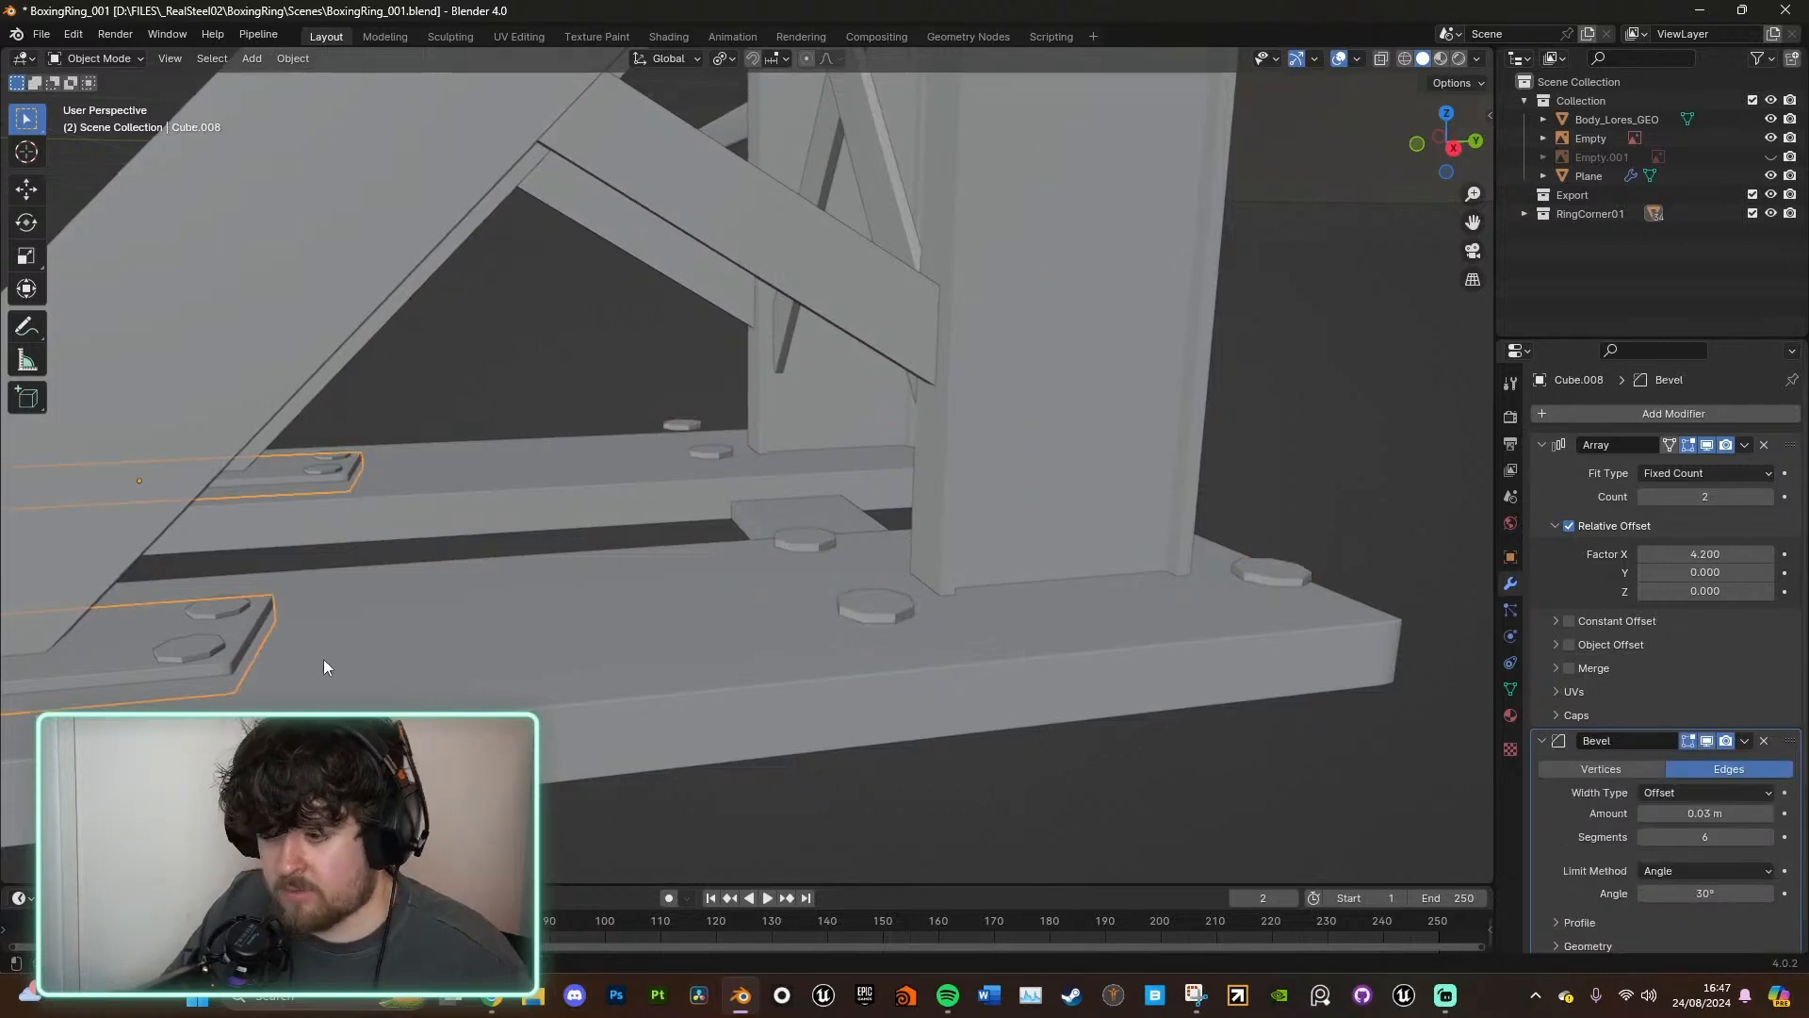
{"action": "key", "text": "shift+d"}
{"action": "key", "text": "y"}
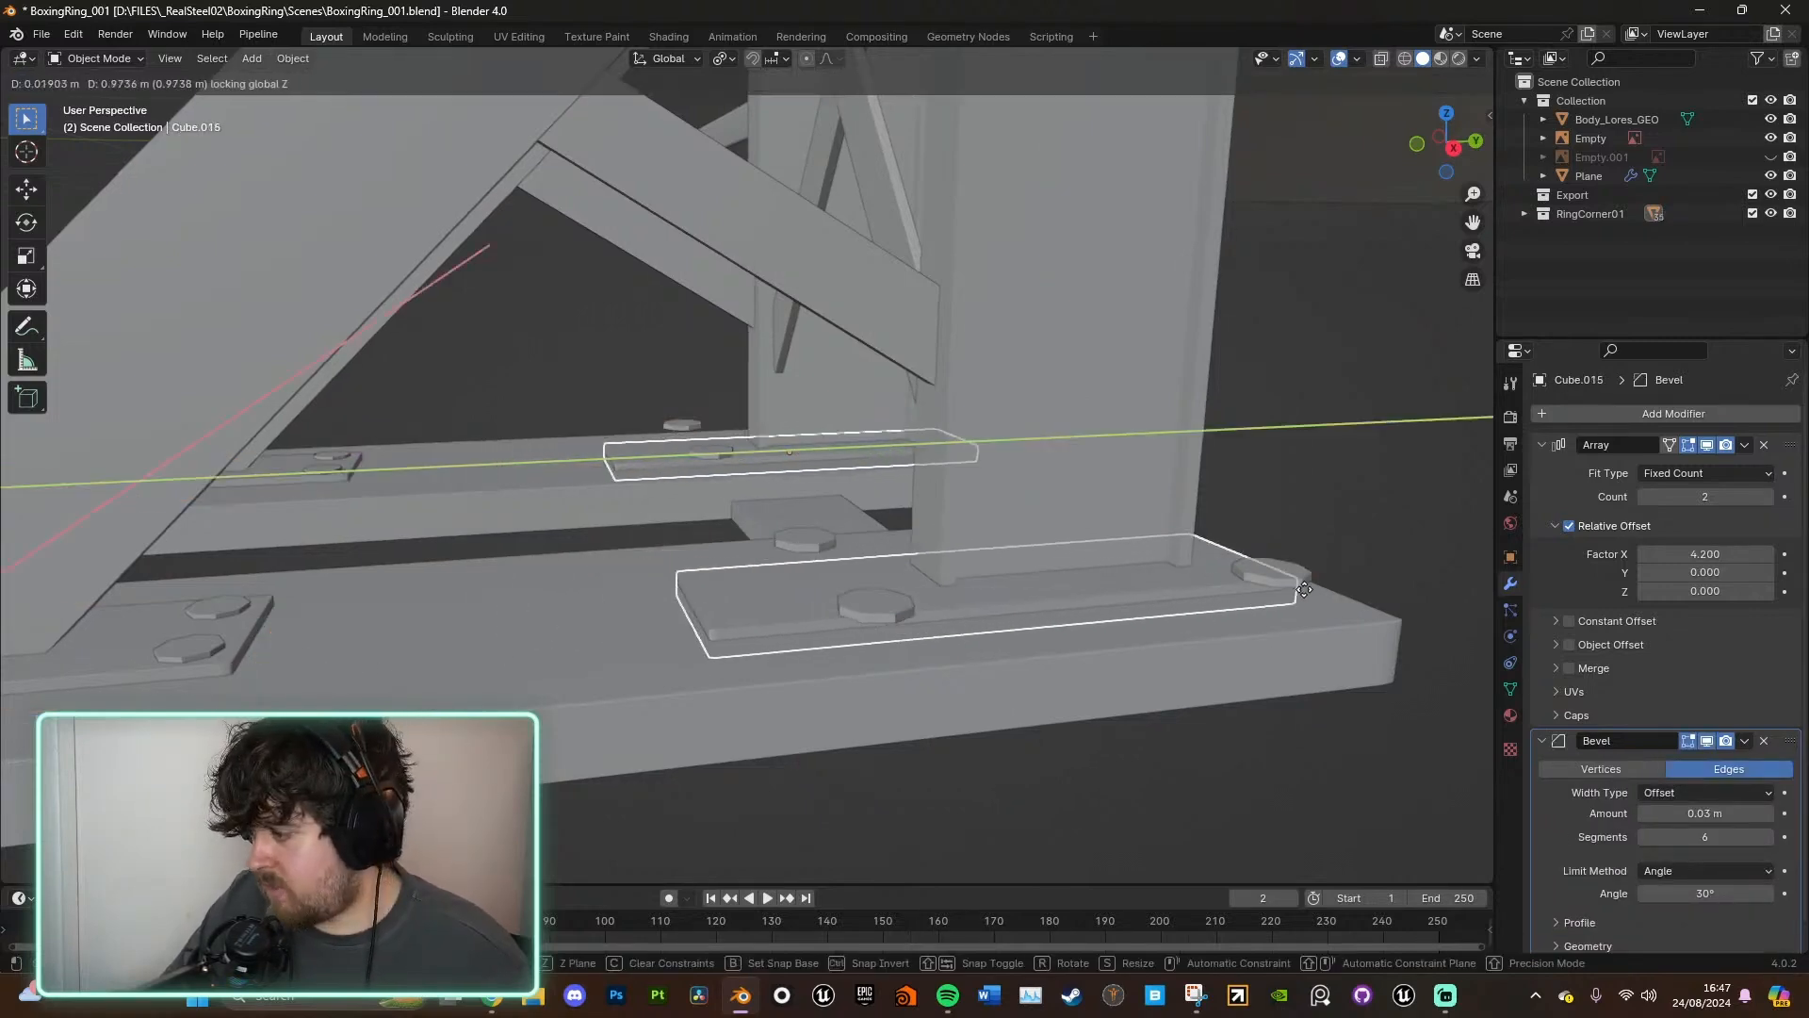
{"action": "left_click", "coordinate": [1309, 586]}
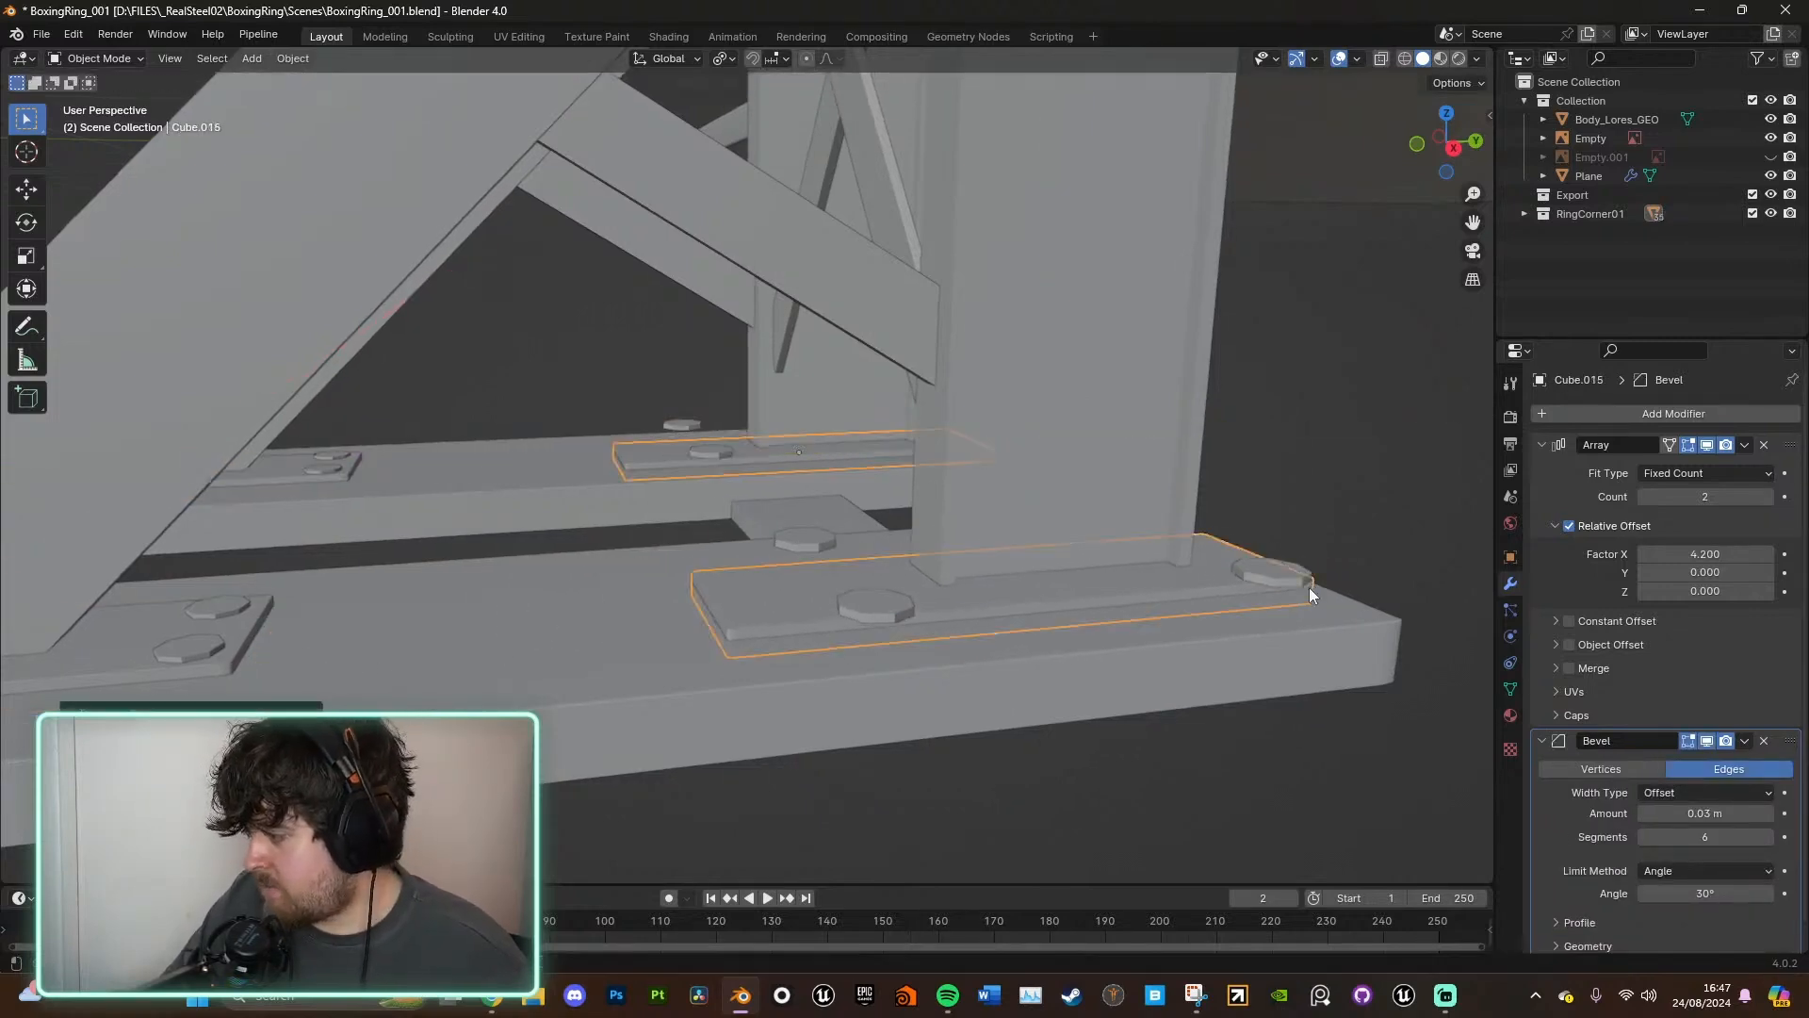
- Shift the copied plate along X and widen it so it sits under all four base bolts on the foot
{"action": "left_click", "coordinate": [1445, 114]}
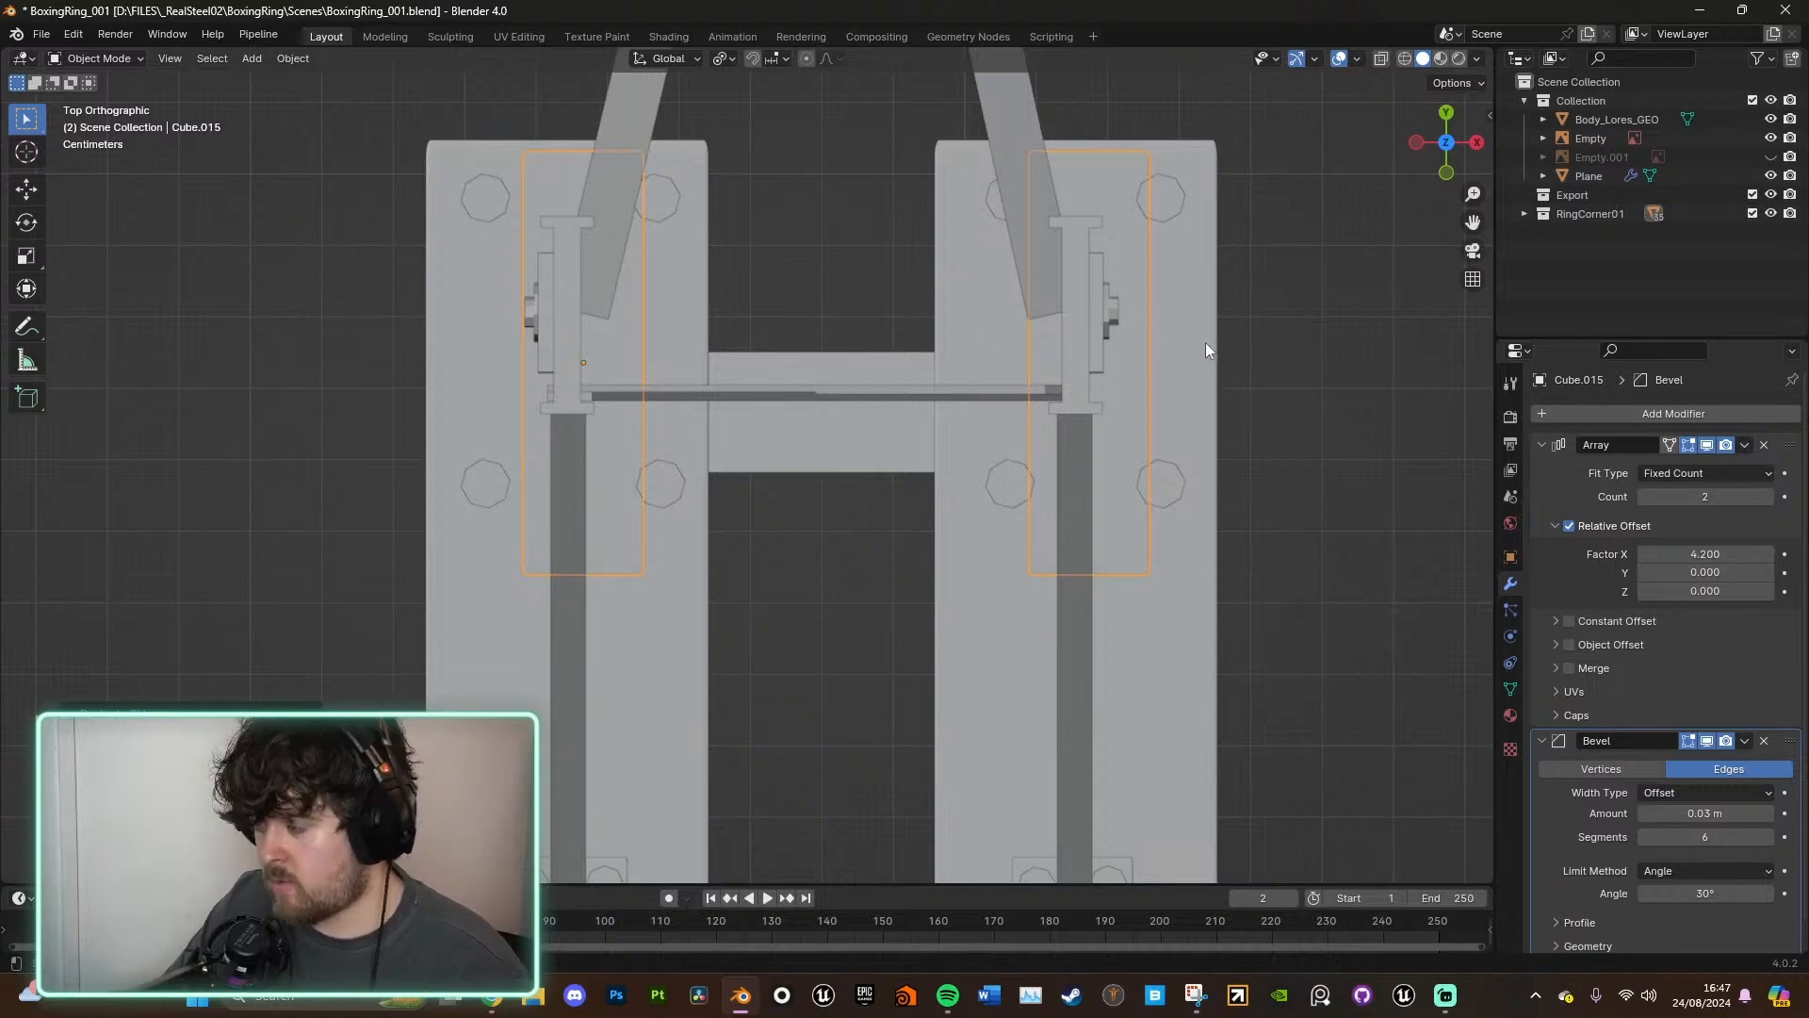
{"action": "key", "text": "g"}
{"action": "key", "text": "s"}
{"action": "key", "text": "x"}
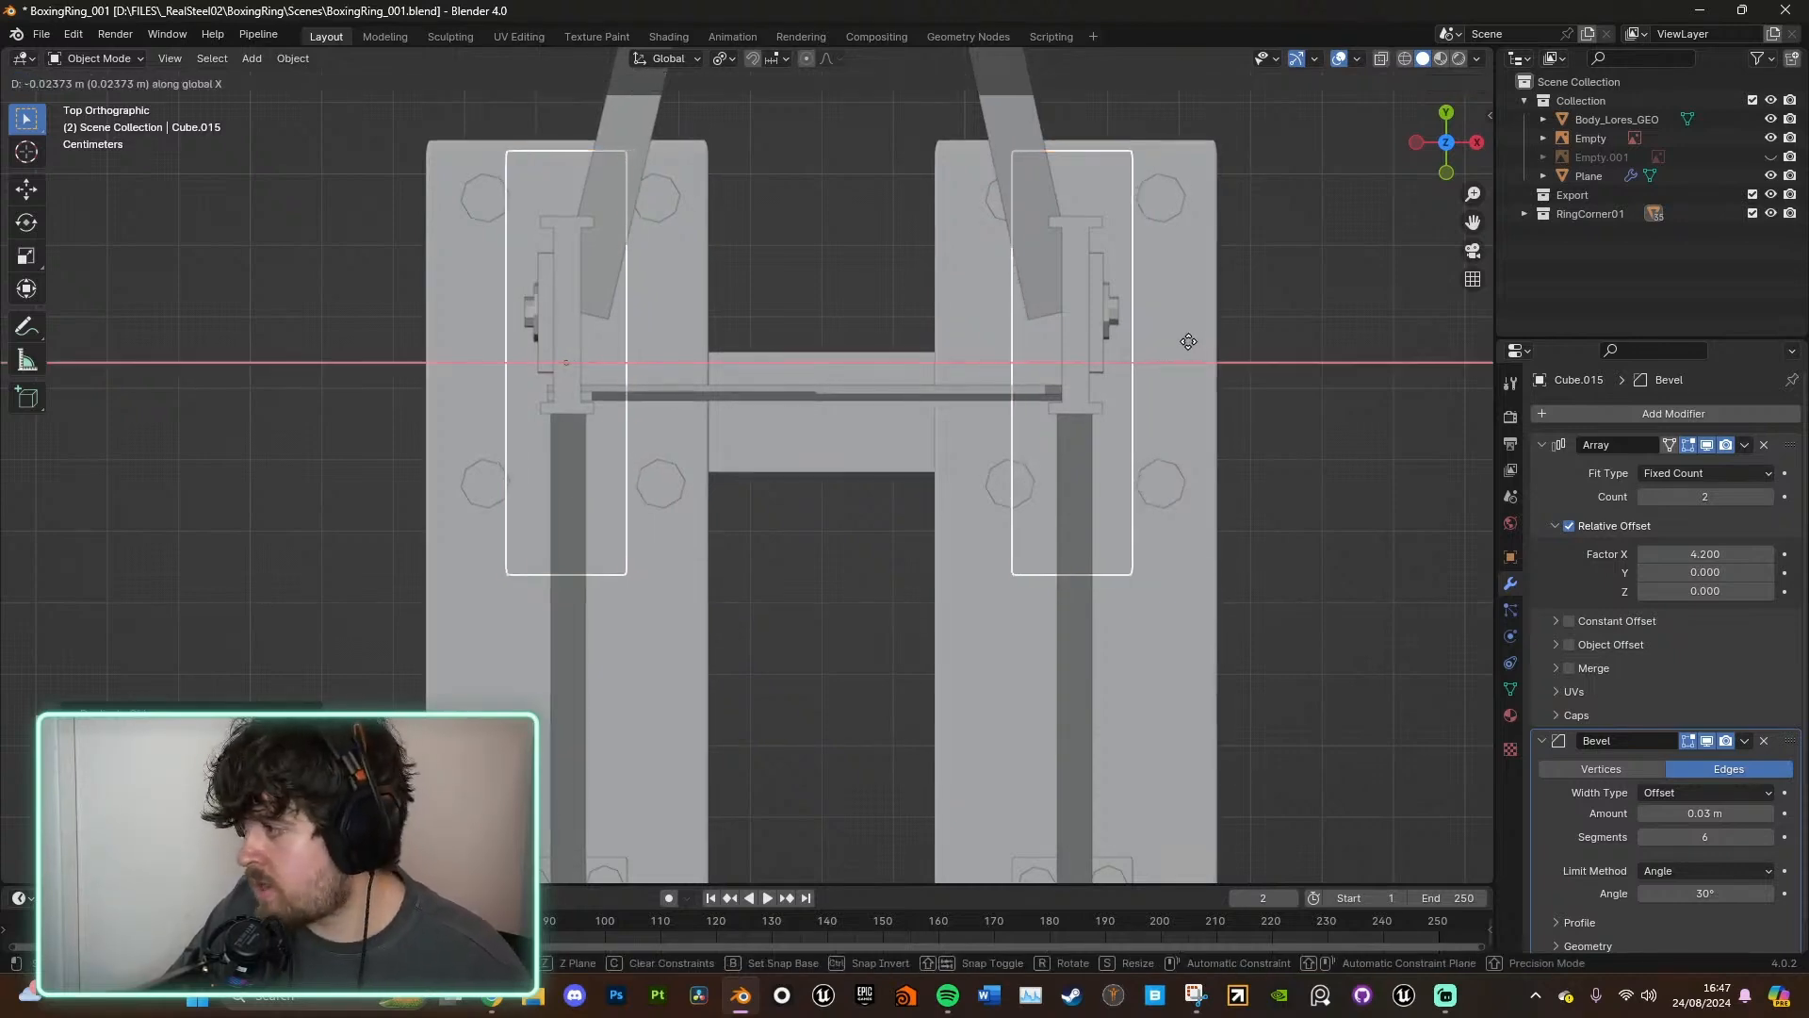
{"action": "left_click", "coordinate": [388, 354]}
{"action": "key", "text": "g"}
{"action": "key", "text": "x"}
{"action": "left_click", "coordinate": [1003, 427]}
- Set the Array Factor X of the widened base plate to 2.03
{"action": "middle_click_drag", "start_coordinate": [1027, 552], "coordinate": [885, 468]}
{"action": "mouse_move", "coordinate": [1696, 554]}
{"action": "left_mouse_down"}
{"action": "mouse_move", "coordinate": [1644, 555]}
{"action": "mouse_move", "coordinate": [1698, 554]}
{"action": "left_mouse_up"}
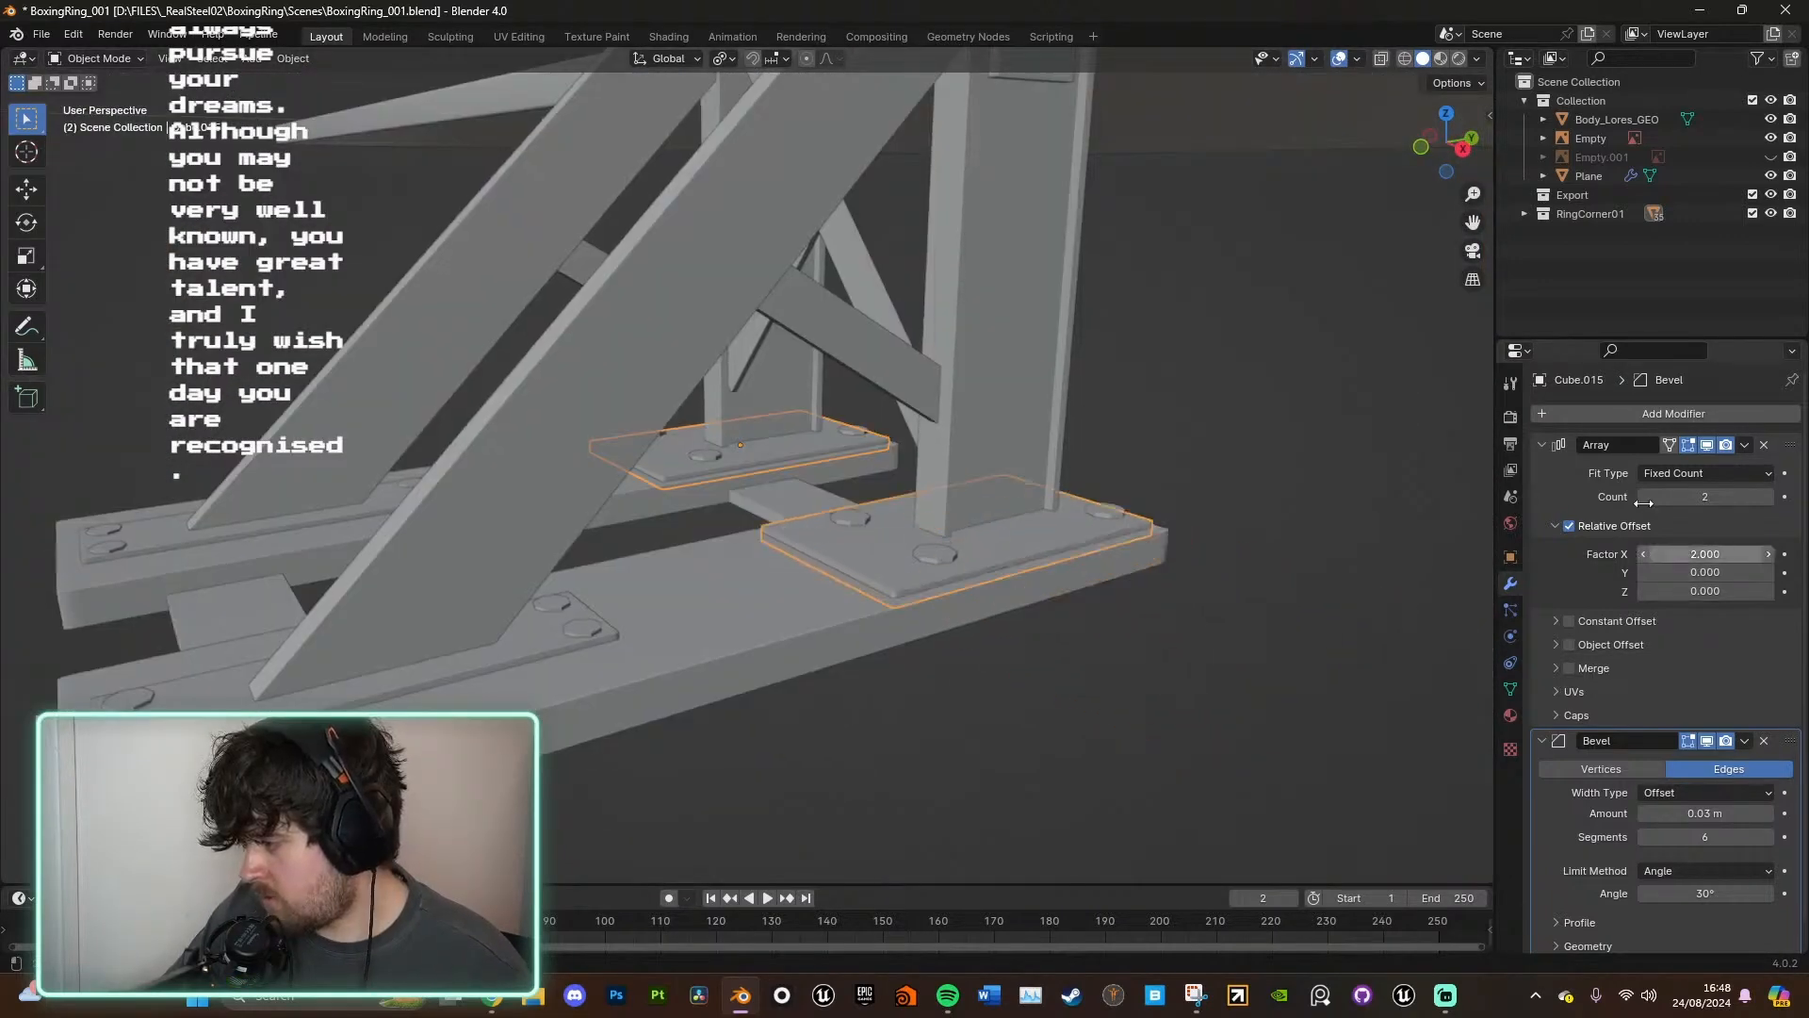
{"action": "key", "text": "KP_7"}
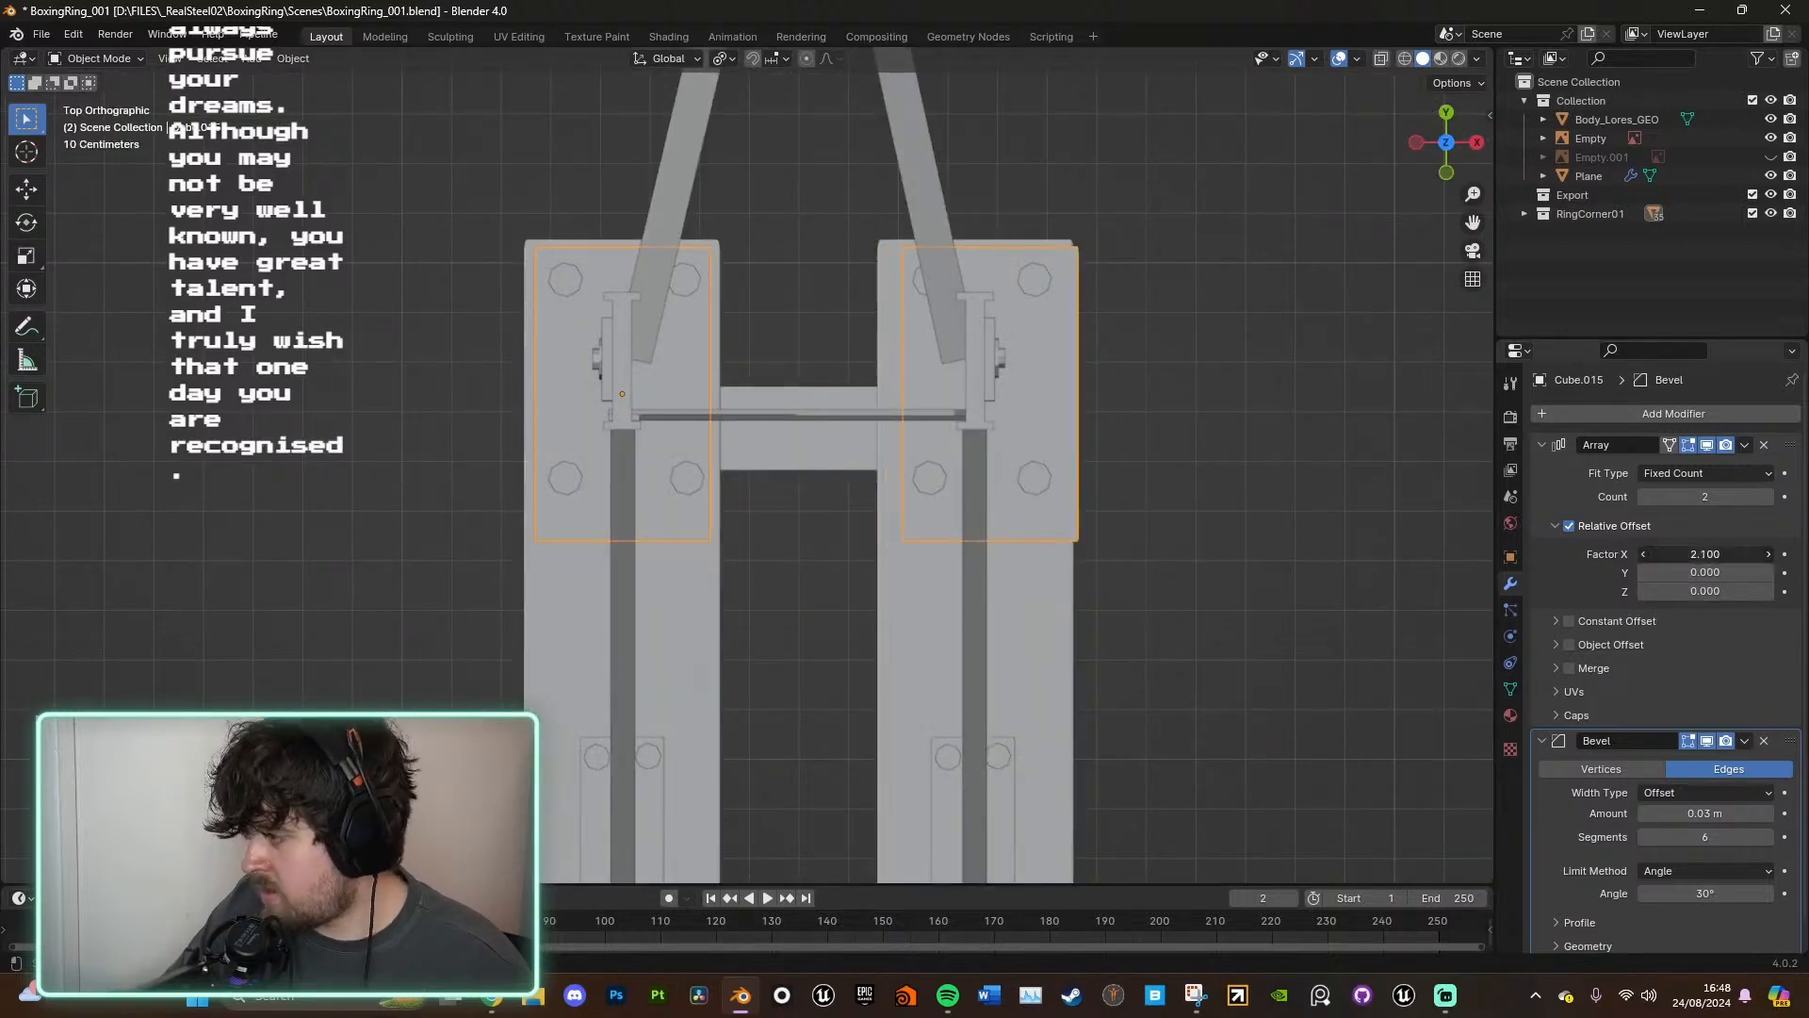
{"action": "left_click", "coordinate": [1729, 555]}
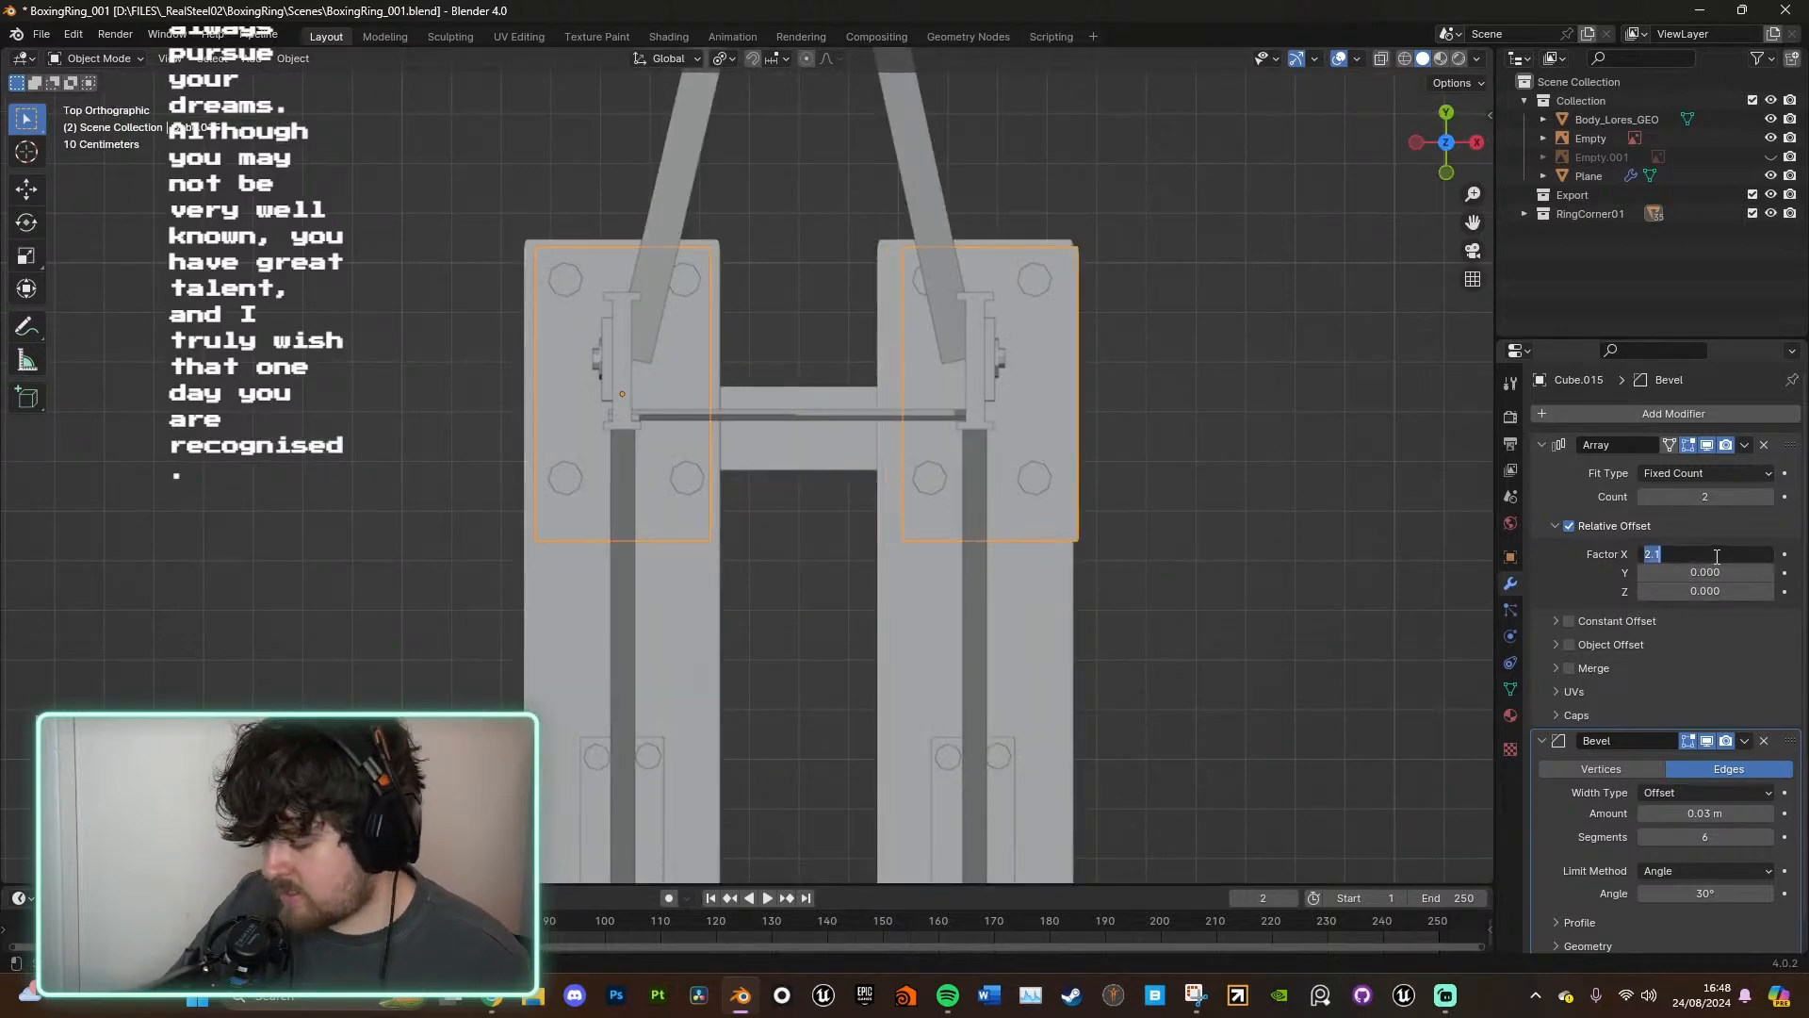
{"action": "key", "text": "BackSpace"}
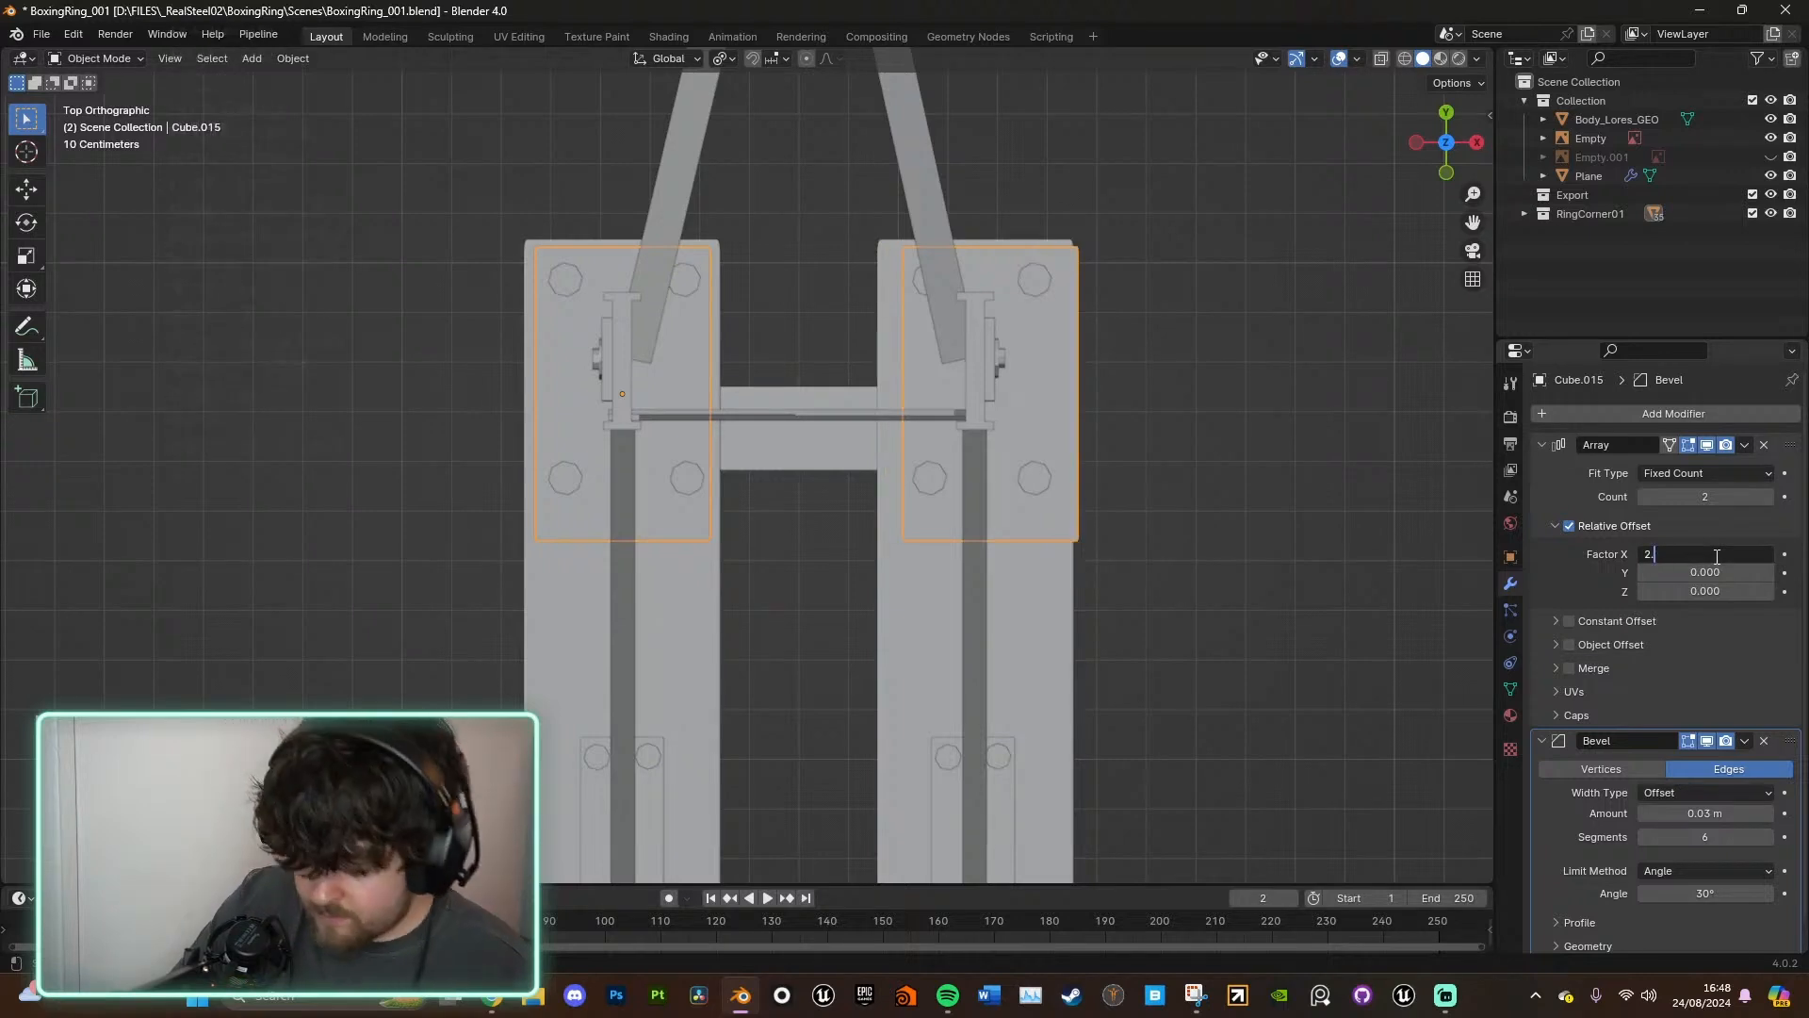
{"action": "key", "text": "Return"}
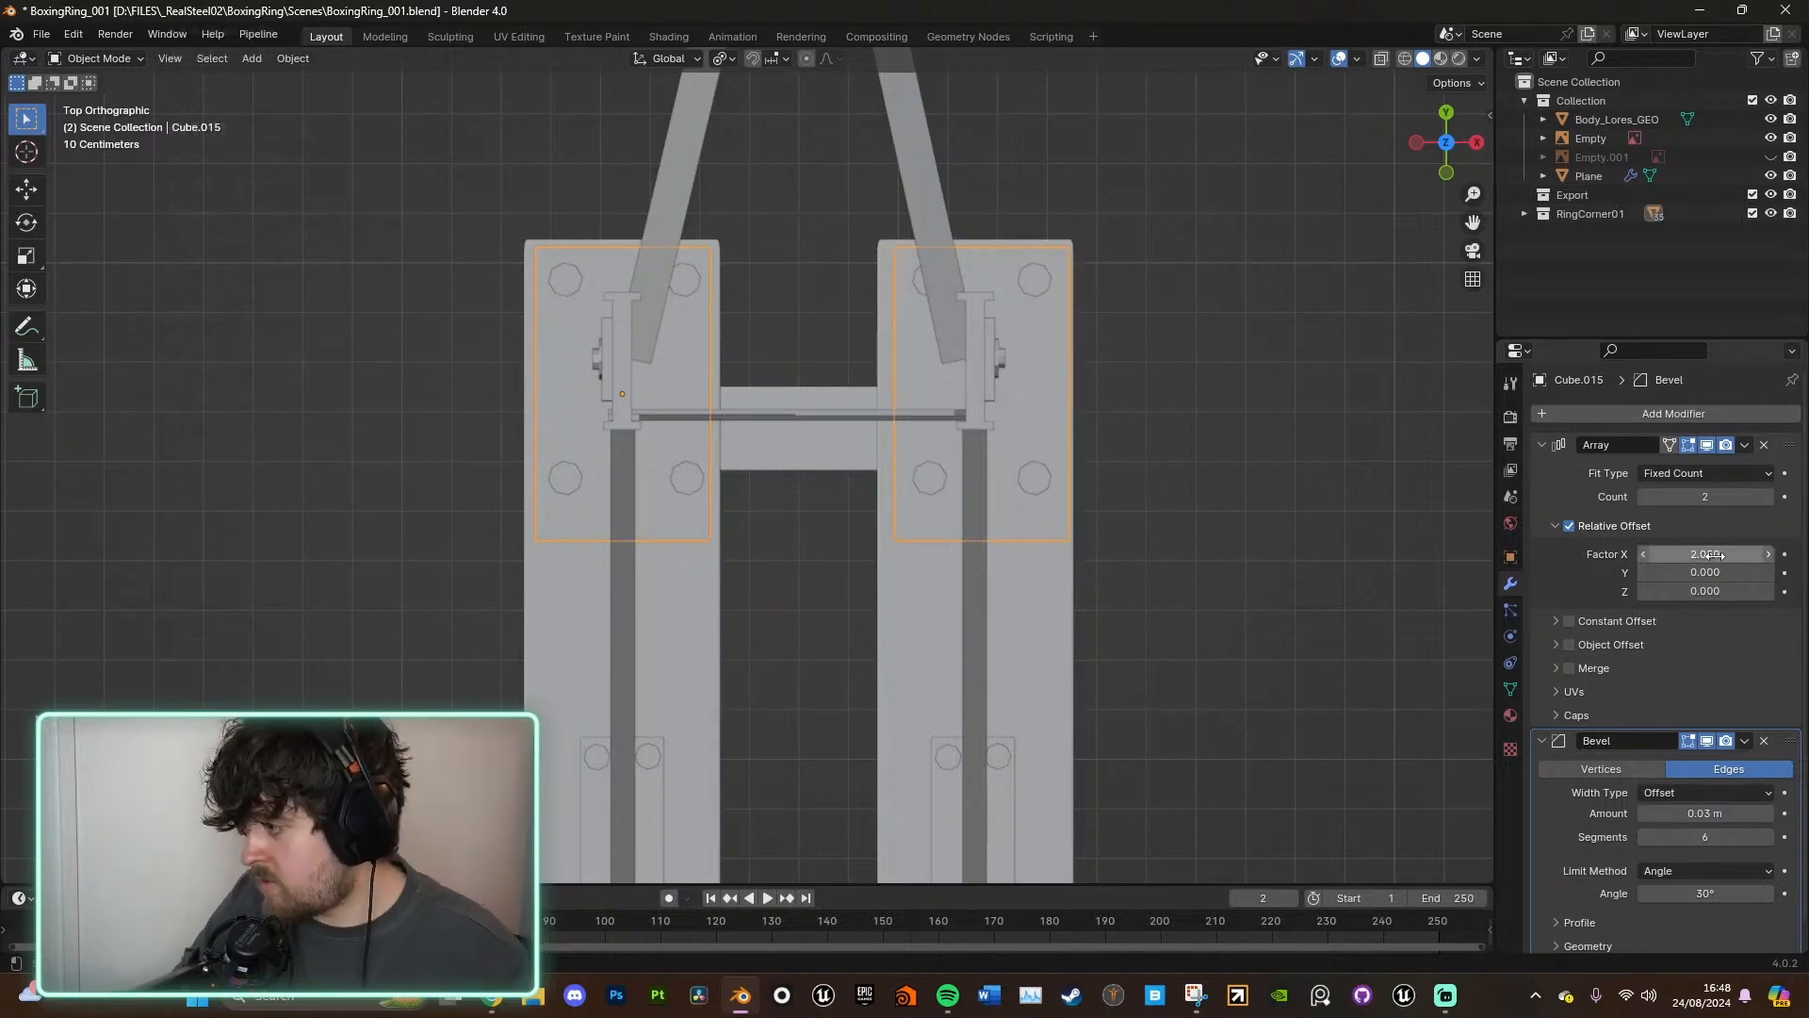
{"action": "double_click", "coordinate": [1739, 552]}
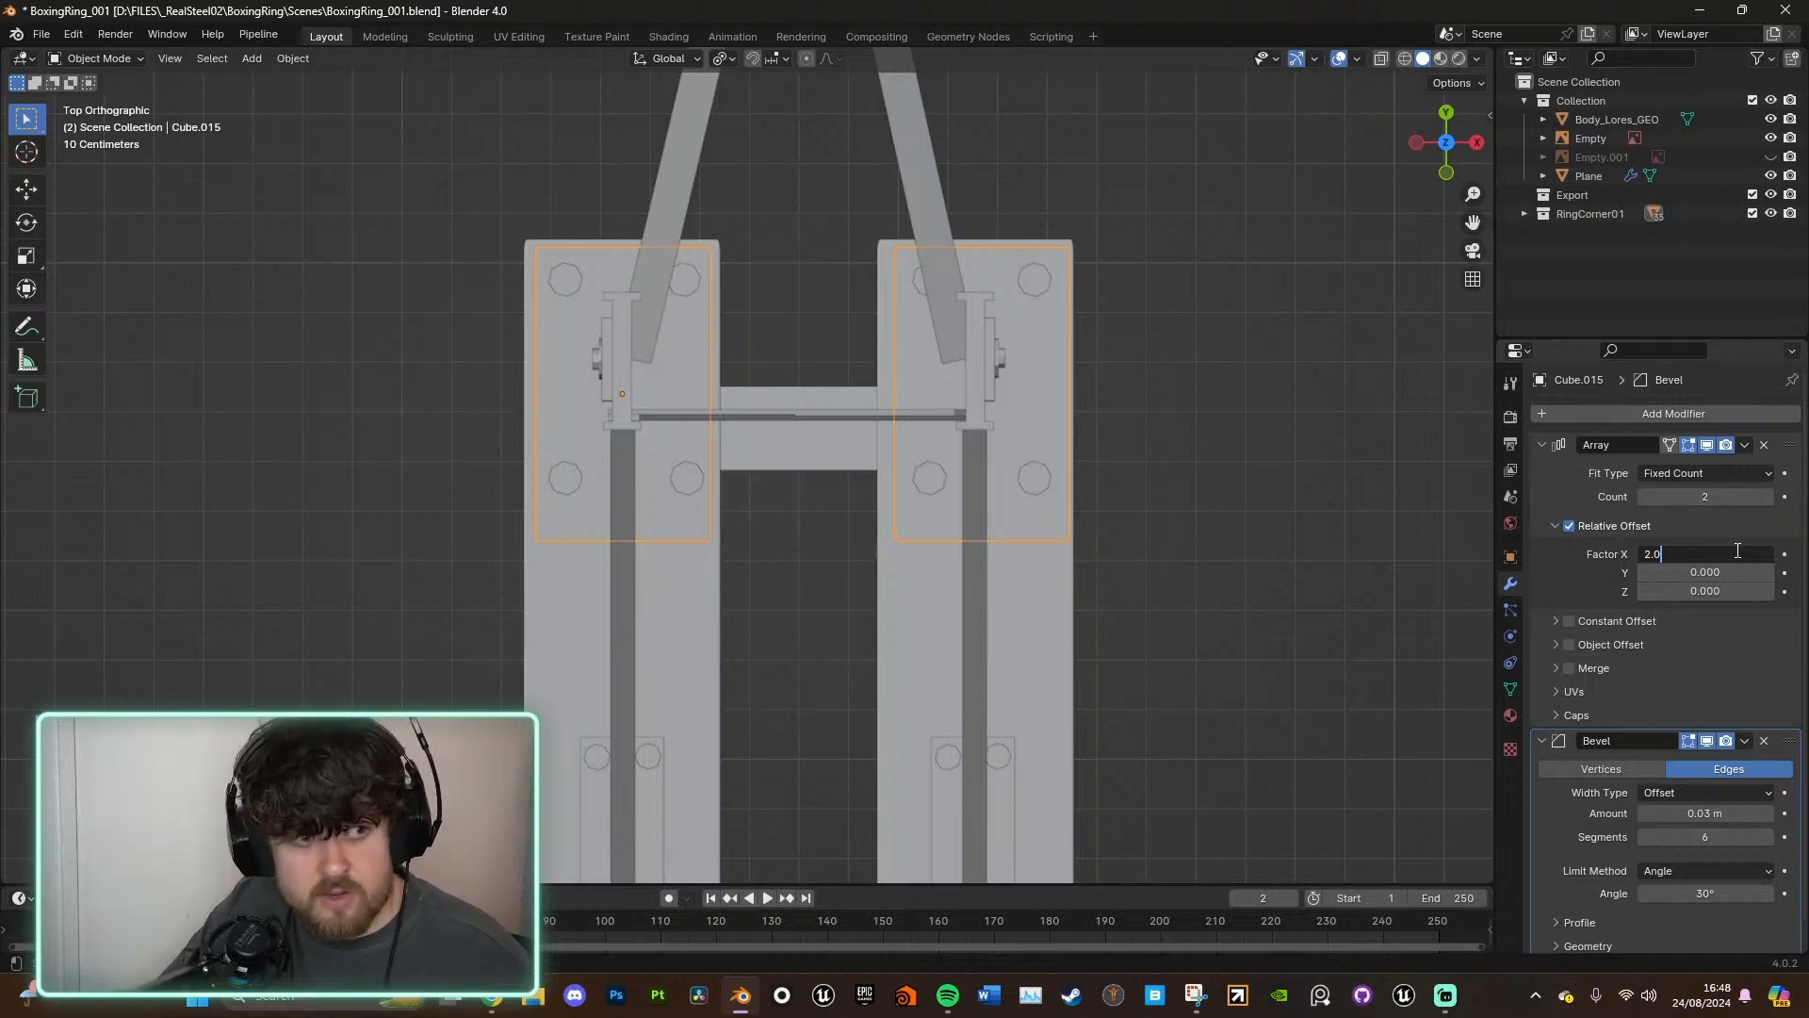
{"action": "key", "text": "Return"}
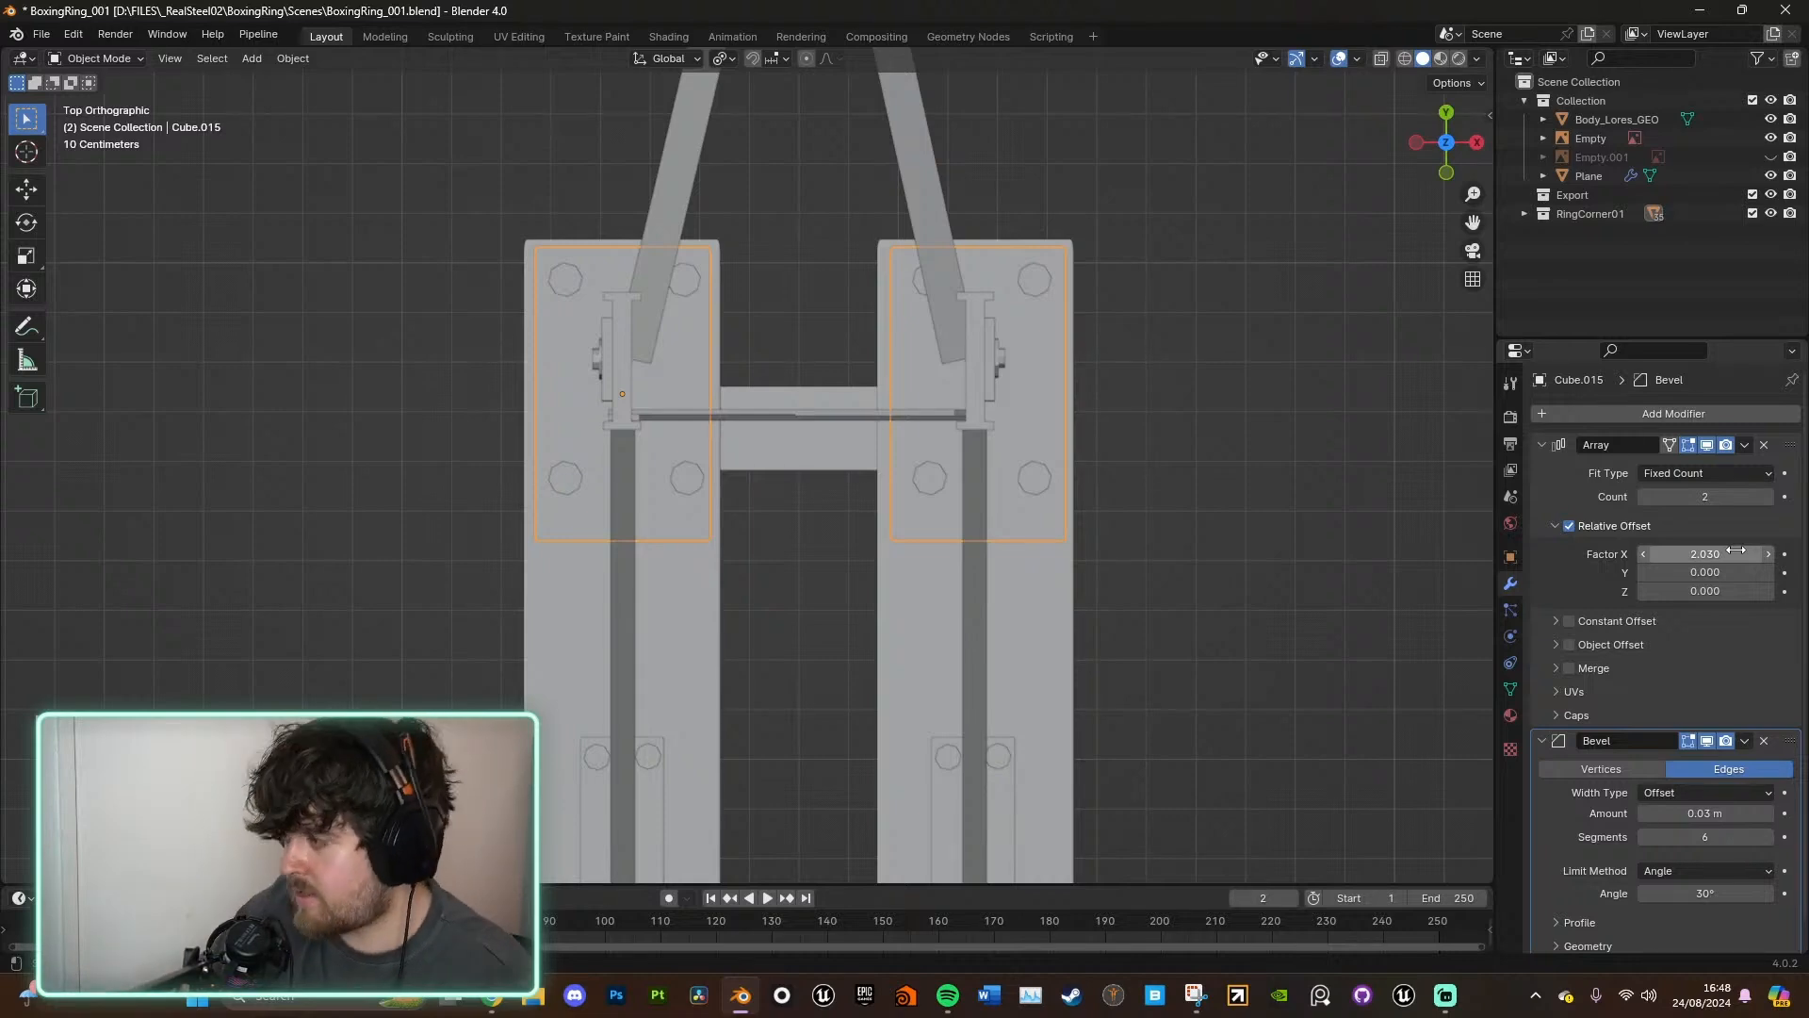
- Move the two brace-side base bolts out toward the plate's corners and set the outer one's Array Factor X to -10.5
{"action": "left_click", "coordinate": [930, 479]}
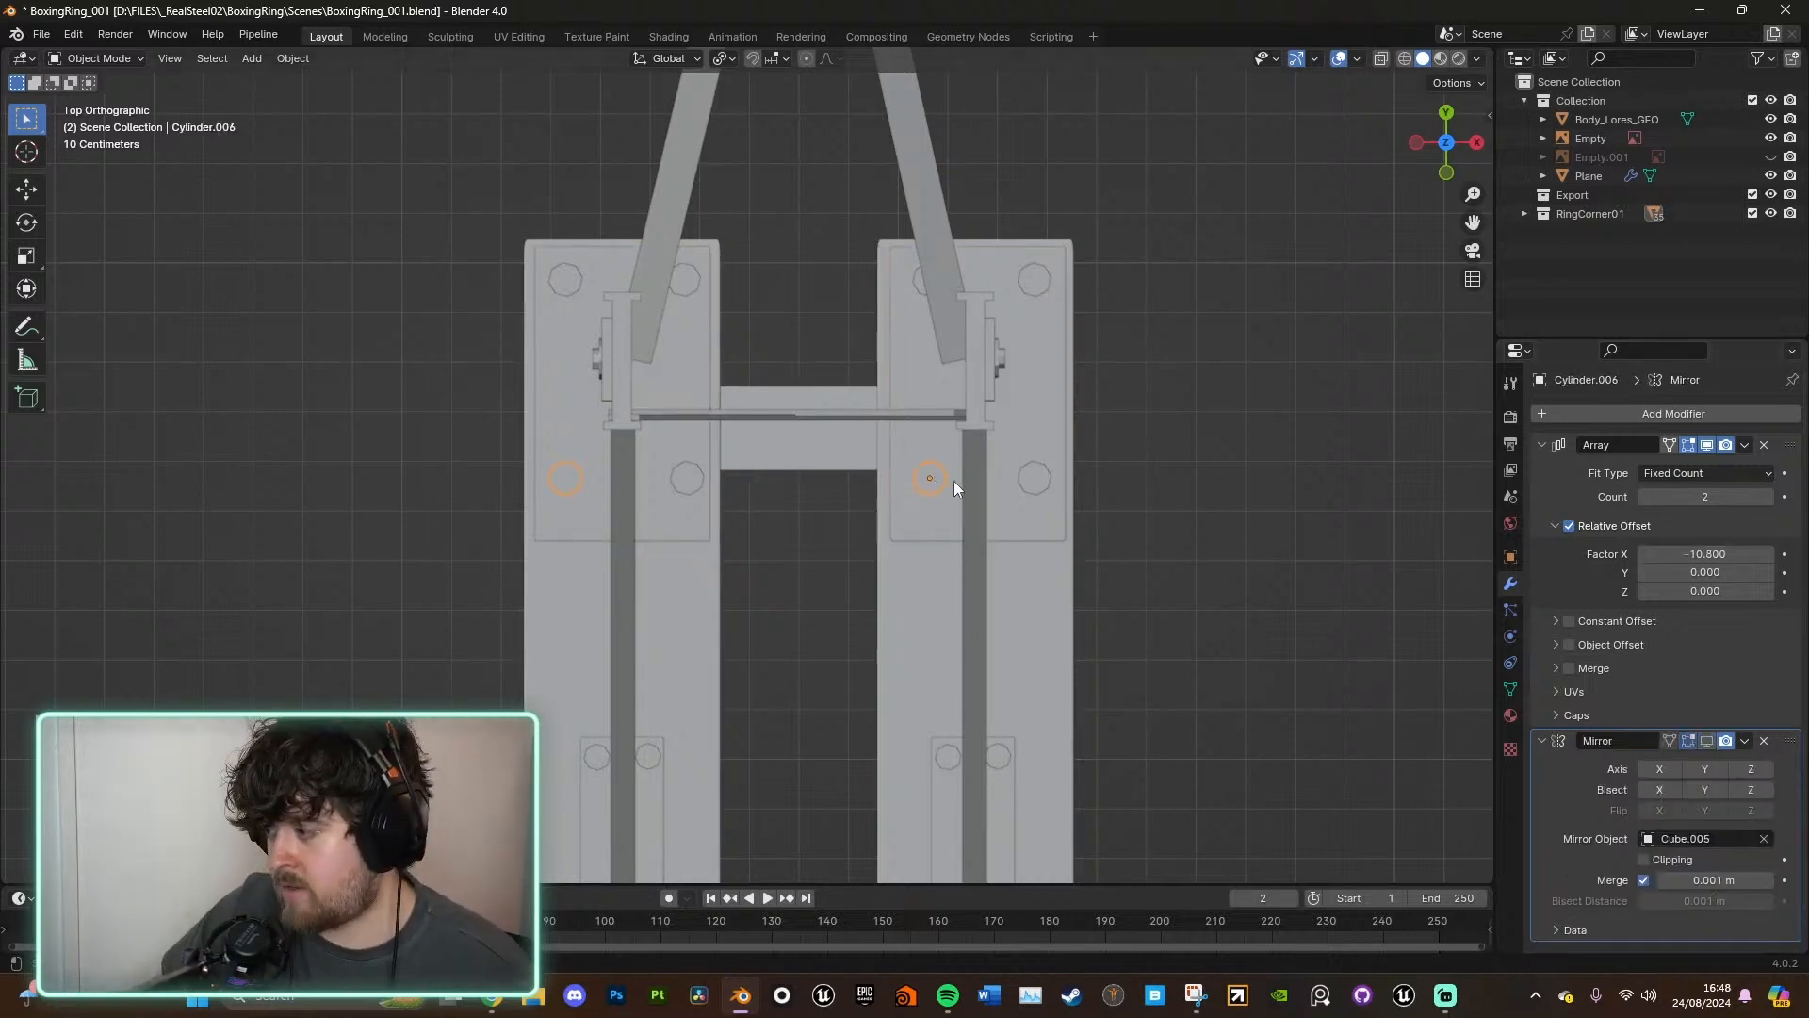
{"action": "key", "text": "g"}
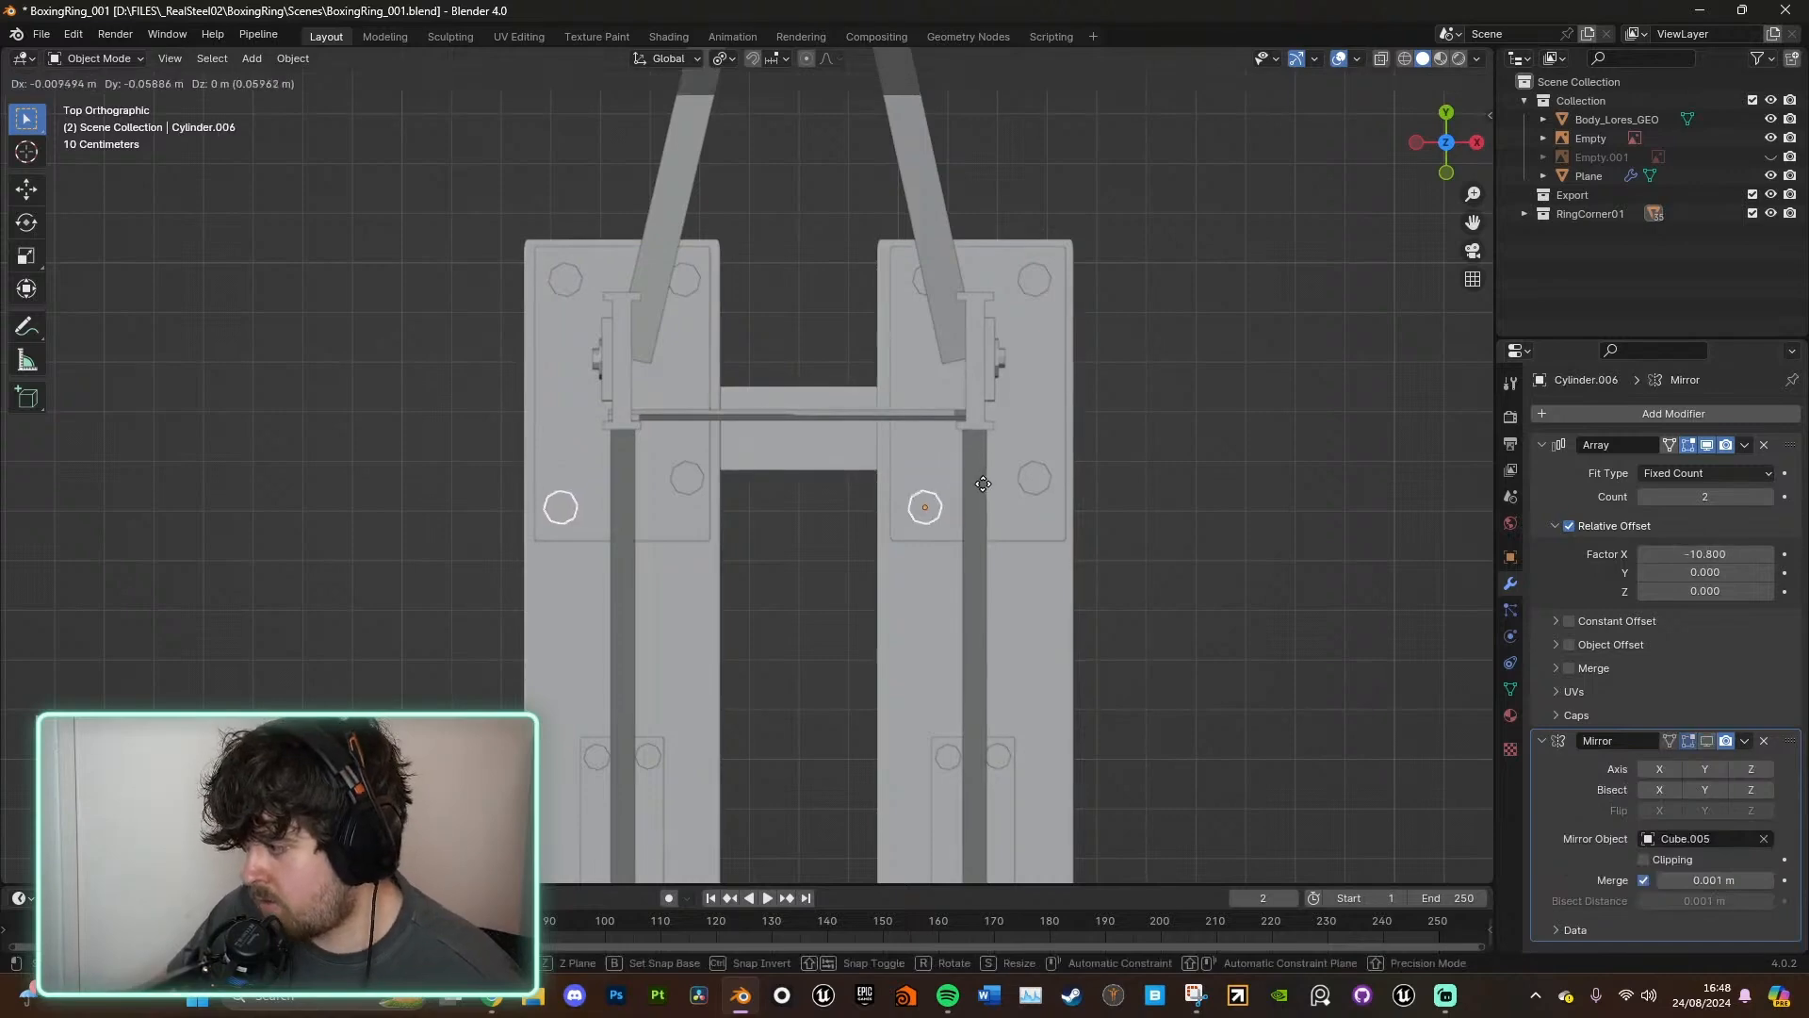
{"action": "left_click", "coordinate": [981, 487]}
{"action": "left_click", "coordinate": [1032, 480]}
{"action": "key", "text": "g"}
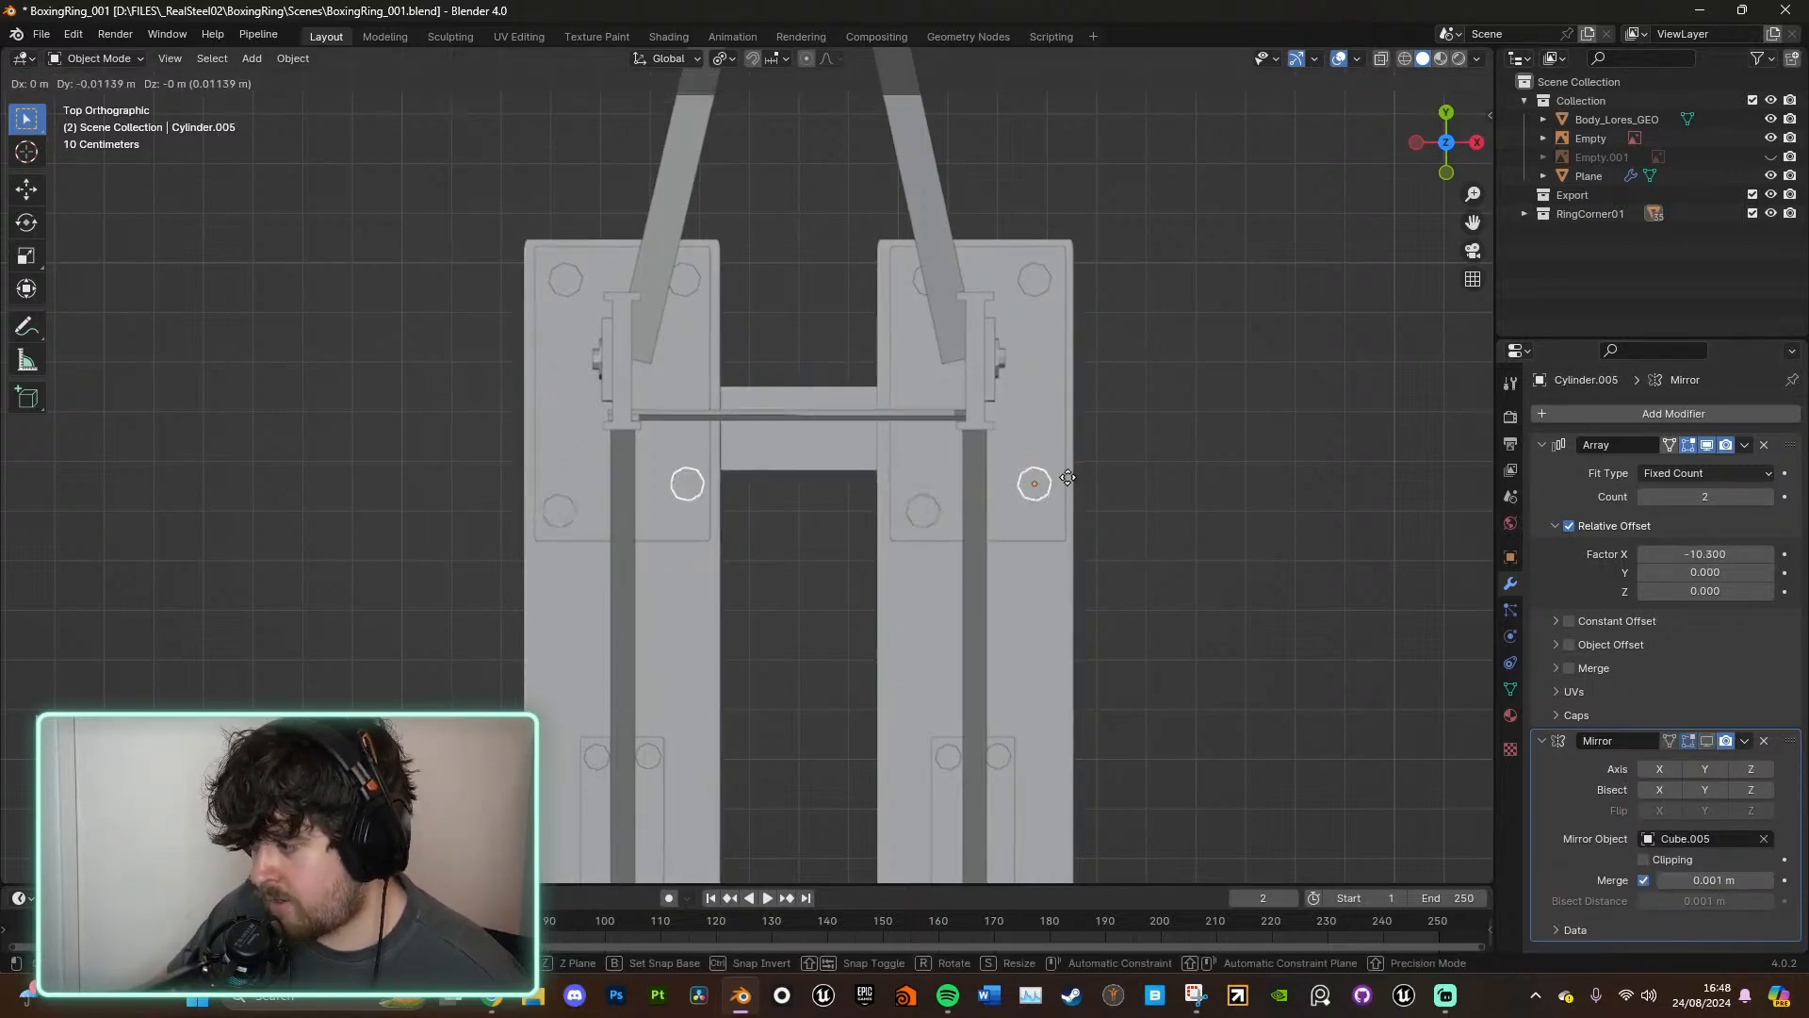
{"action": "left_click", "coordinate": [1069, 510]}
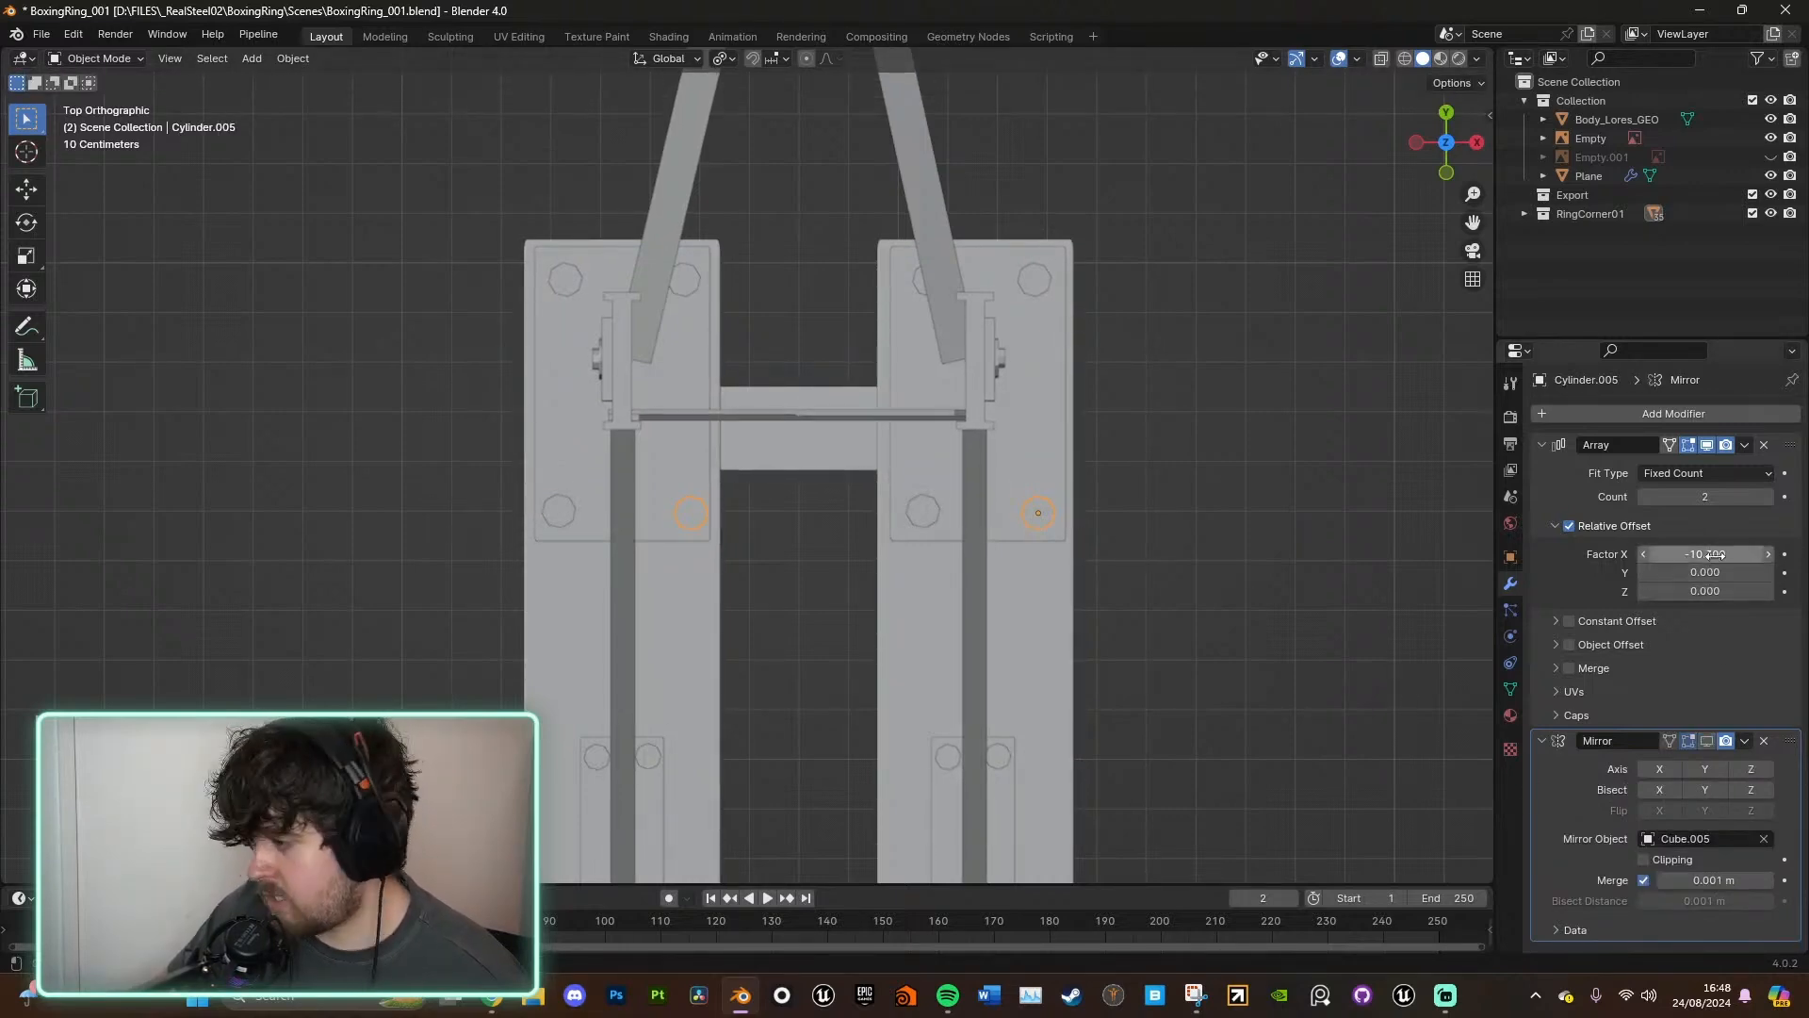
{"action": "left_click_drag", "start_coordinate": [1755, 555], "coordinate": [1759, 555]}
{"action": "left_click", "coordinate": [1644, 556]}
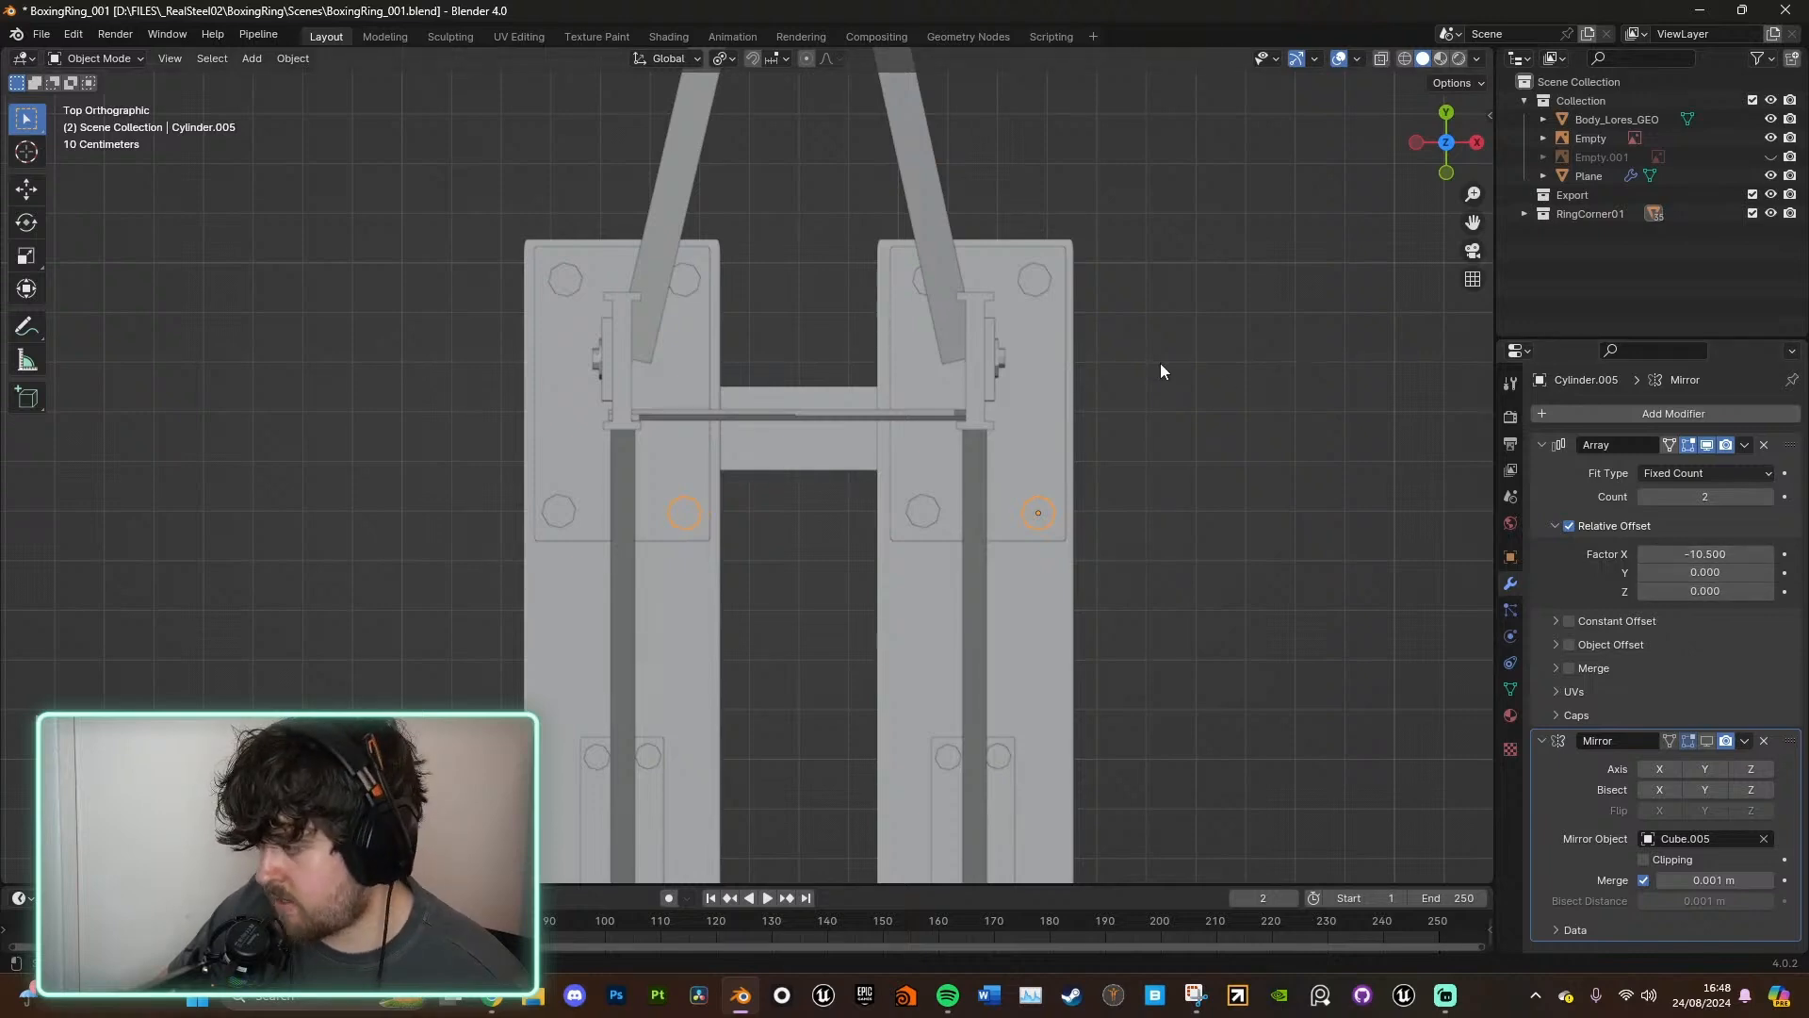
- Move the outer bolt behind the upright toward the plate's corner and set its Array Factor X to -10.6
{"action": "left_click", "coordinate": [1041, 290]}
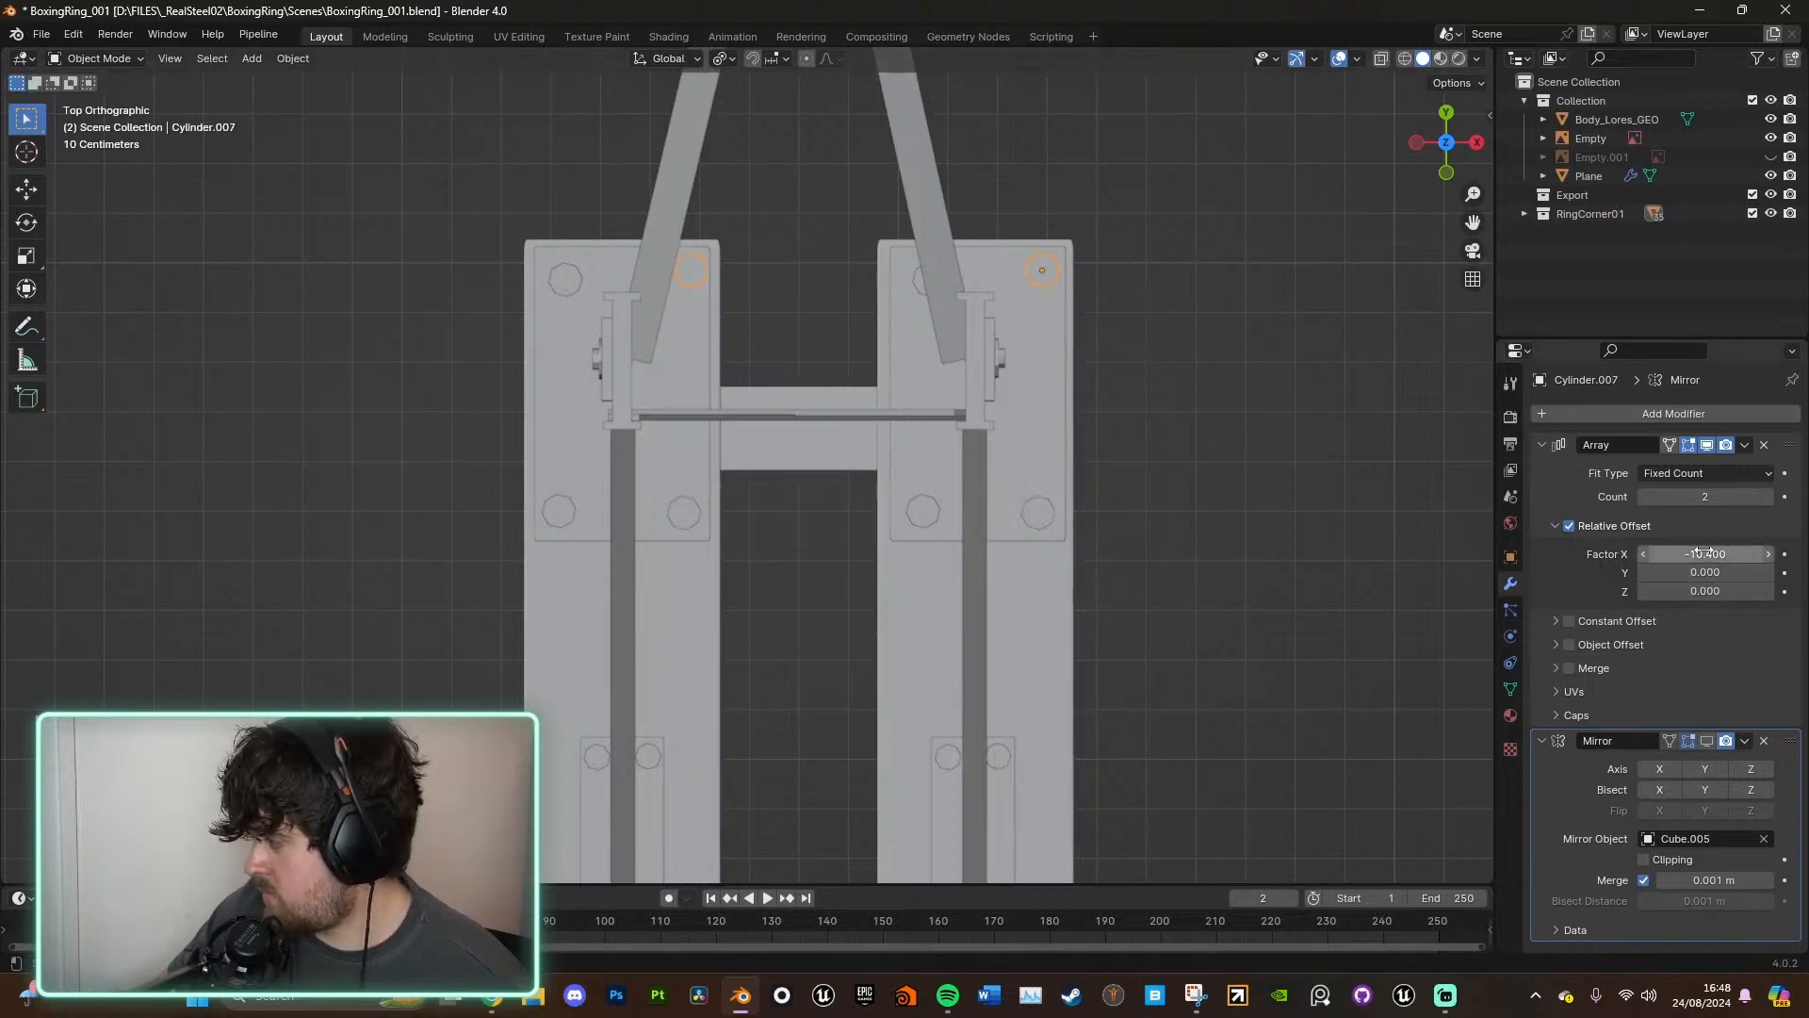
{"action": "left_click", "coordinate": [1768, 556]}
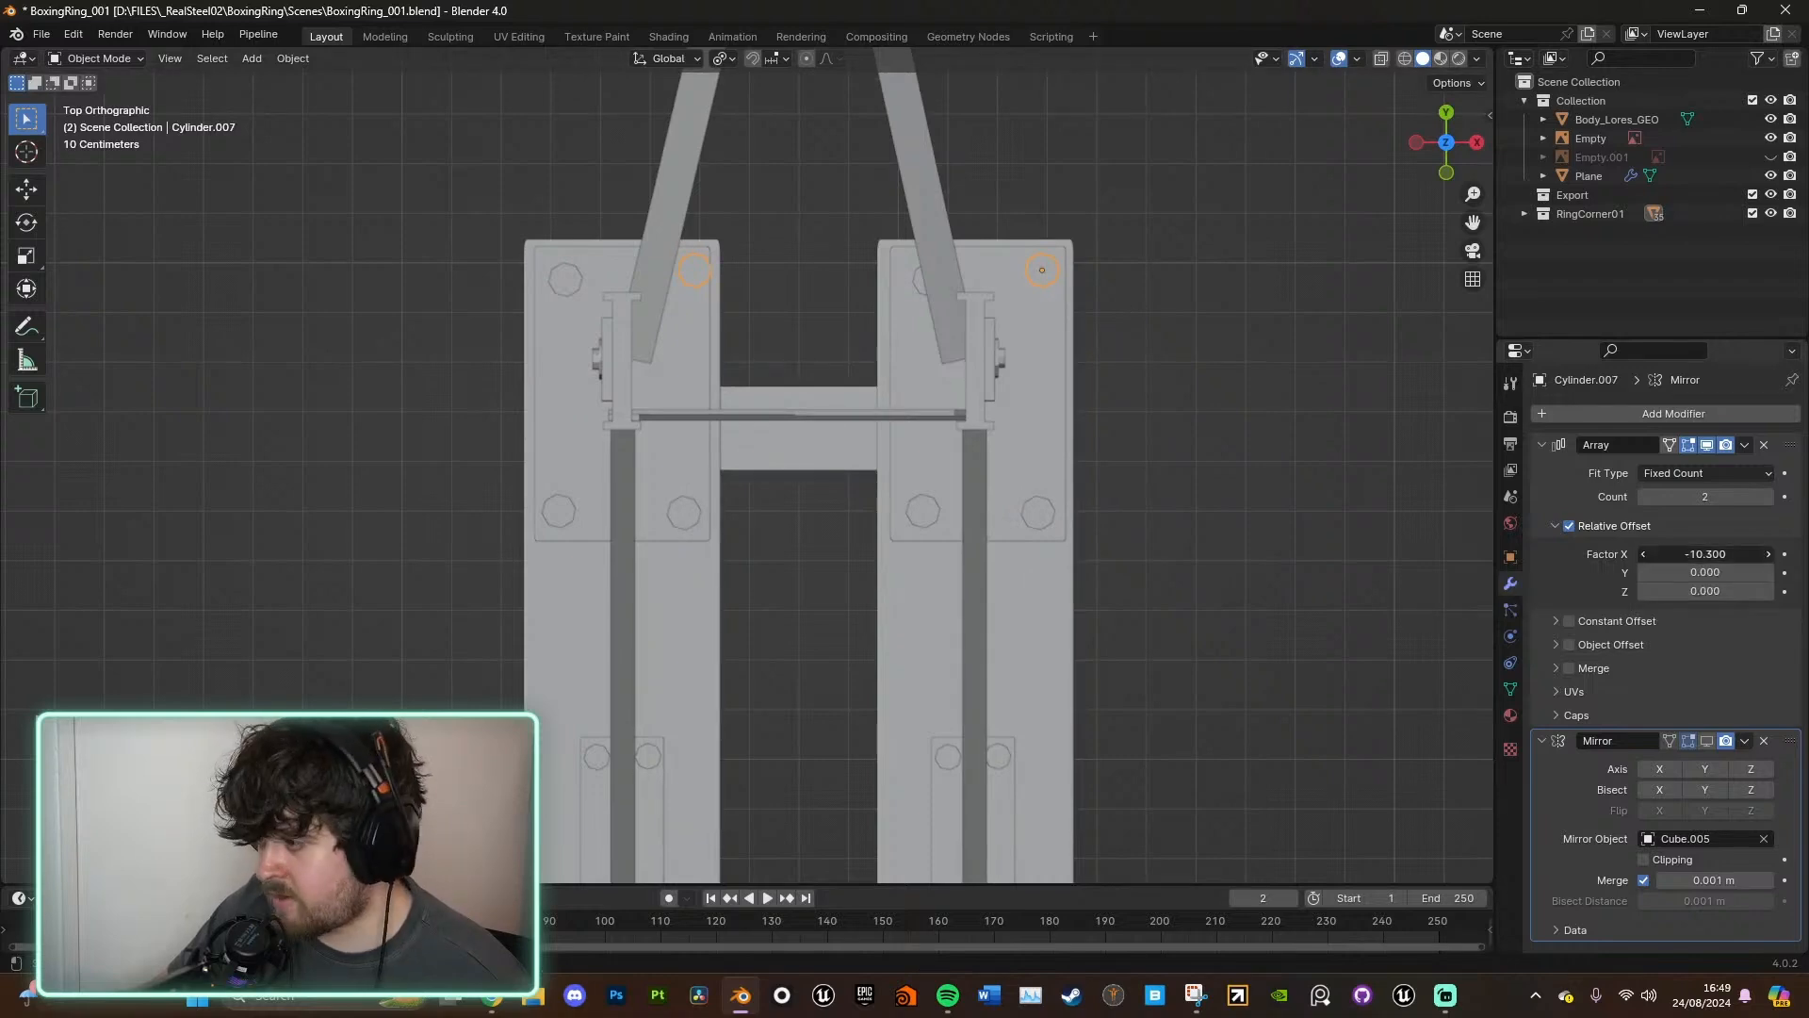
{"action": "left_click_drag", "start_coordinate": [1737, 556], "coordinate": [1643, 556]}
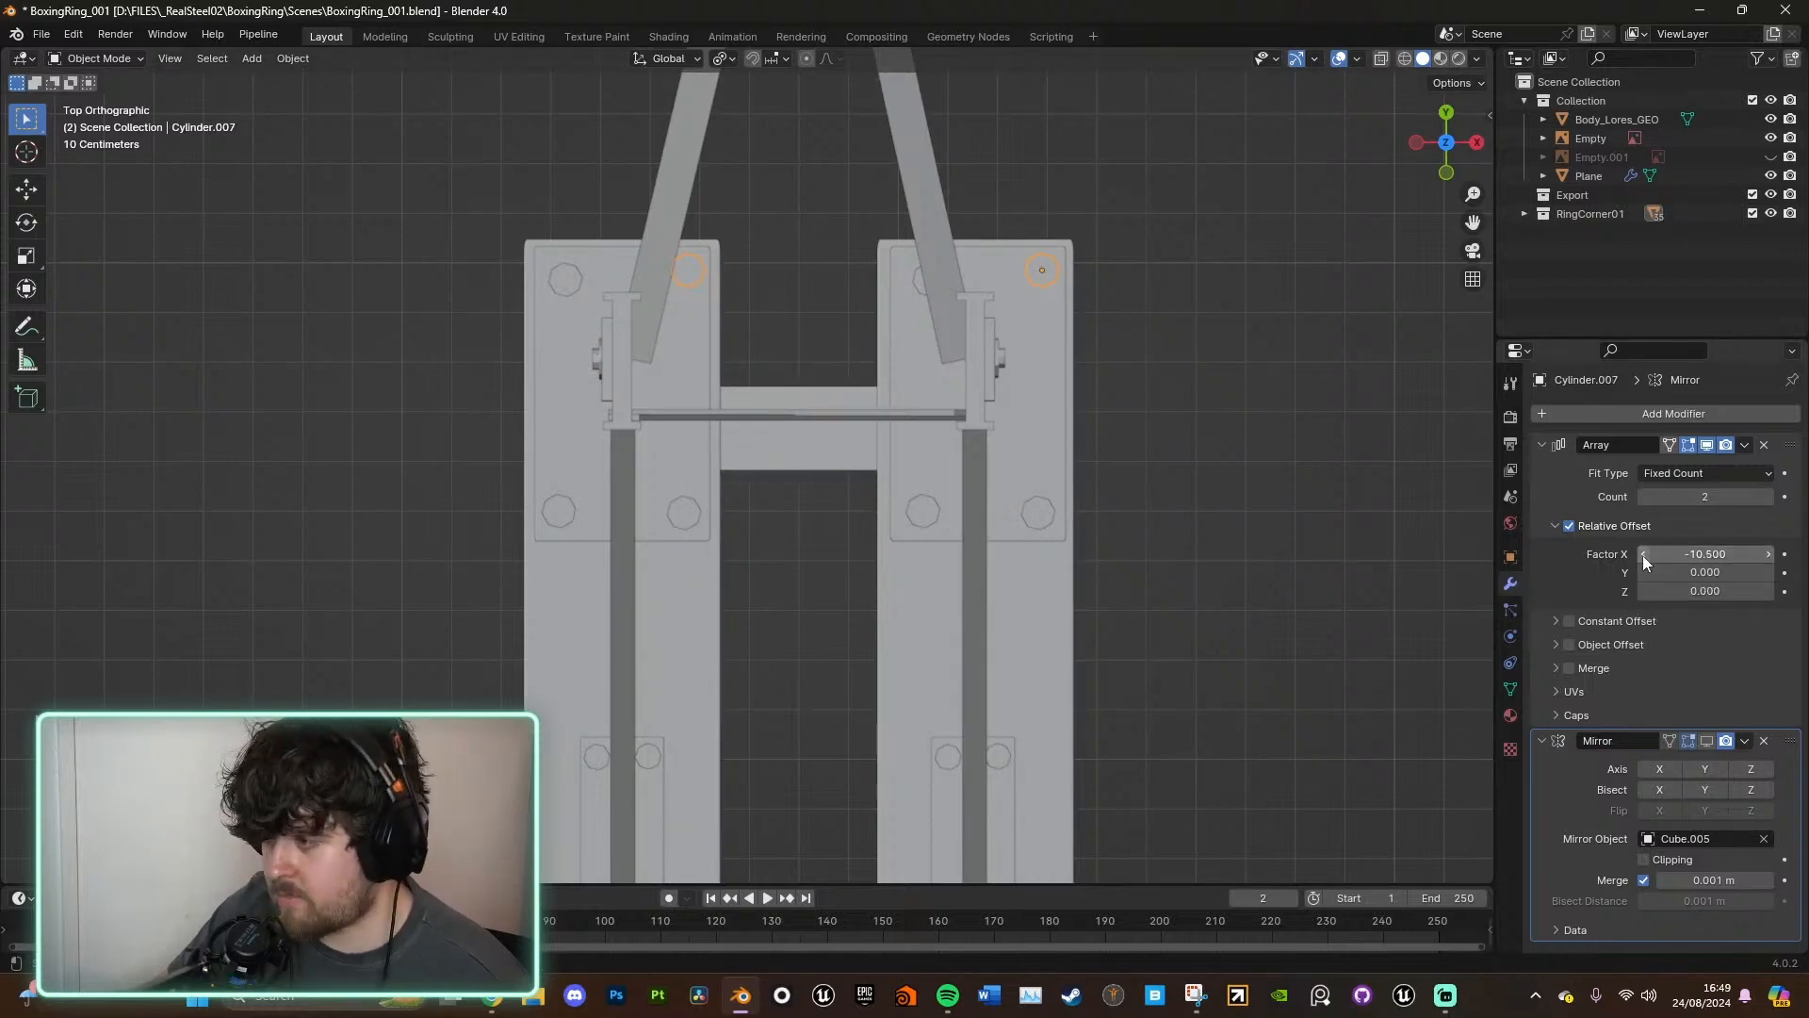
- Fit the inner bolt behind the upright to its plate corner and adjust its Array Factor X
{"action": "key", "text": "g"}
{"action": "left_click", "coordinate": [970, 287]}
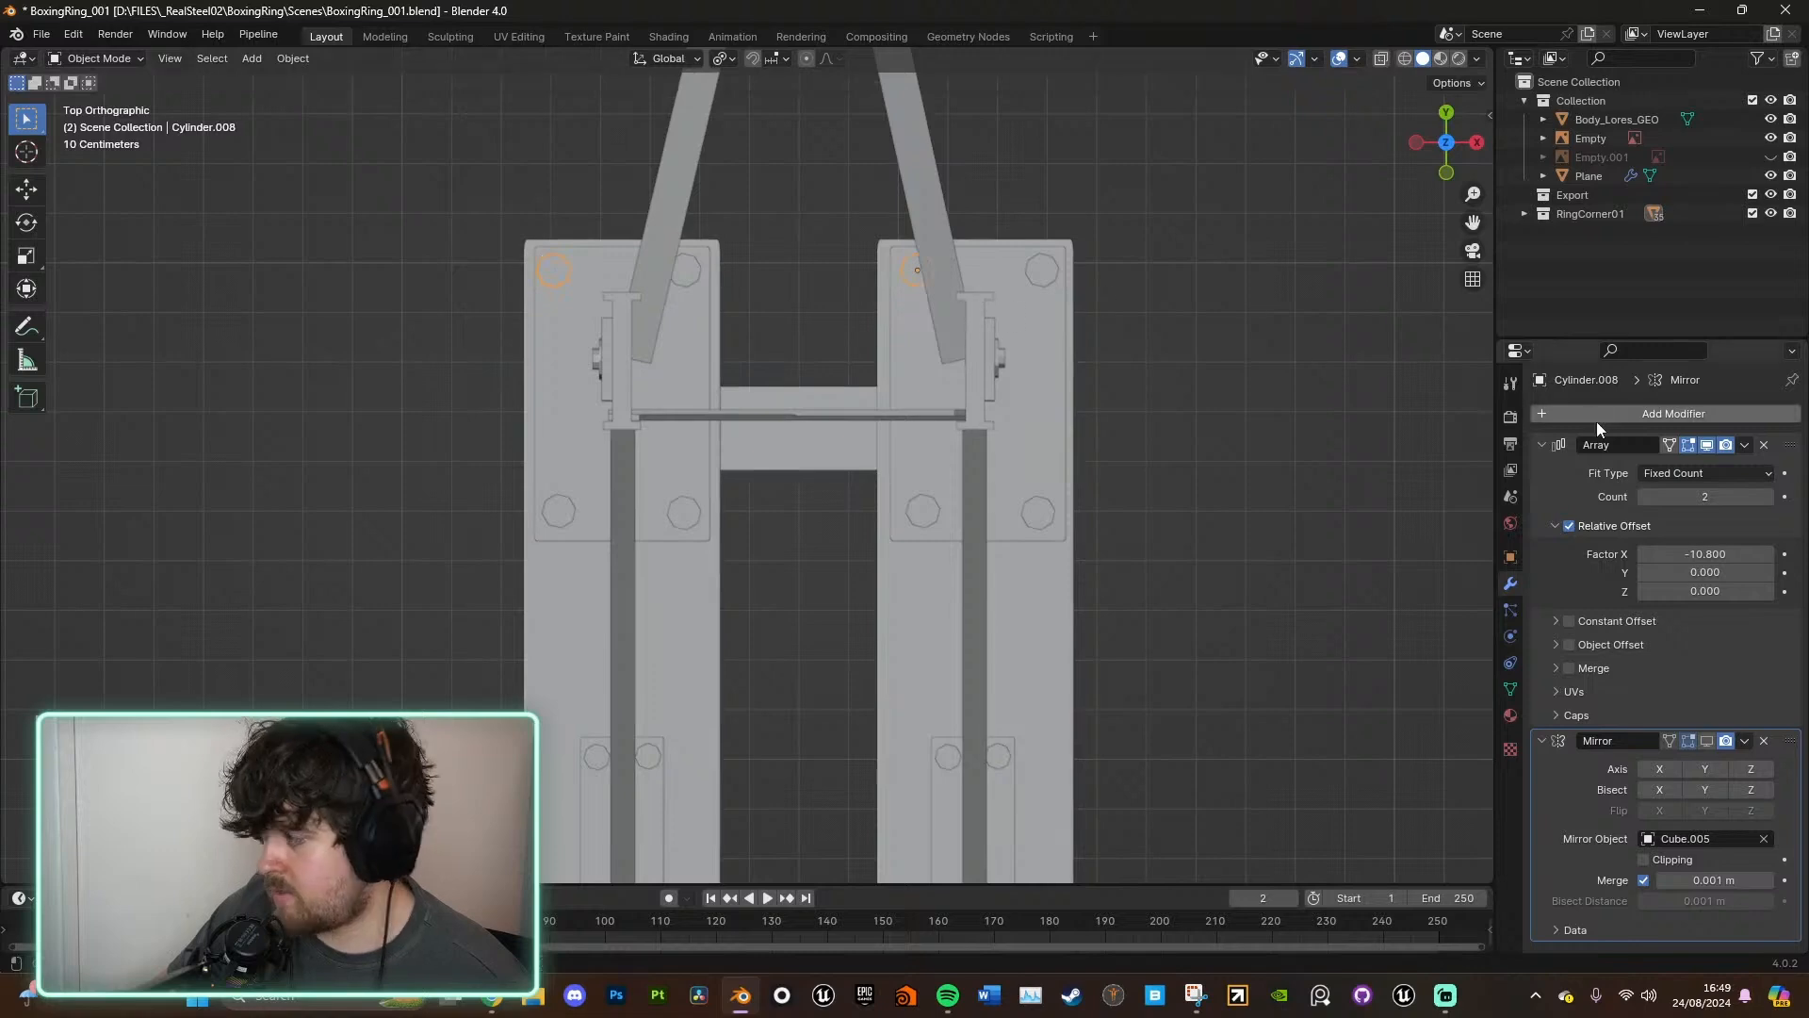
{"action": "left_click", "coordinate": [1644, 554]}
{"action": "left_click", "coordinate": [1769, 554]}
{"action": "left_click", "coordinate": [1769, 555]}
- Select the four large base bolts and lower them along Z onto the top of the new plate
{"action": "mouse_move", "coordinate": [1258, 439]}
{"action": "middle_mouse_down"}
{"action": "mouse_move", "coordinate": [1270, 505]}
{"action": "mouse_move", "coordinate": [1253, 473]}
{"action": "middle_mouse_up"}
{"action": "middle_click_drag", "start_coordinate": [1202, 560], "coordinate": [1140, 540]}
{"action": "left_click", "coordinate": [764, 462]}
{"action": "middle_click_drag", "start_coordinate": [767, 462], "coordinate": [1000, 515]}
{"action": "left_click", "coordinate": [758, 499], "text": "shift"}
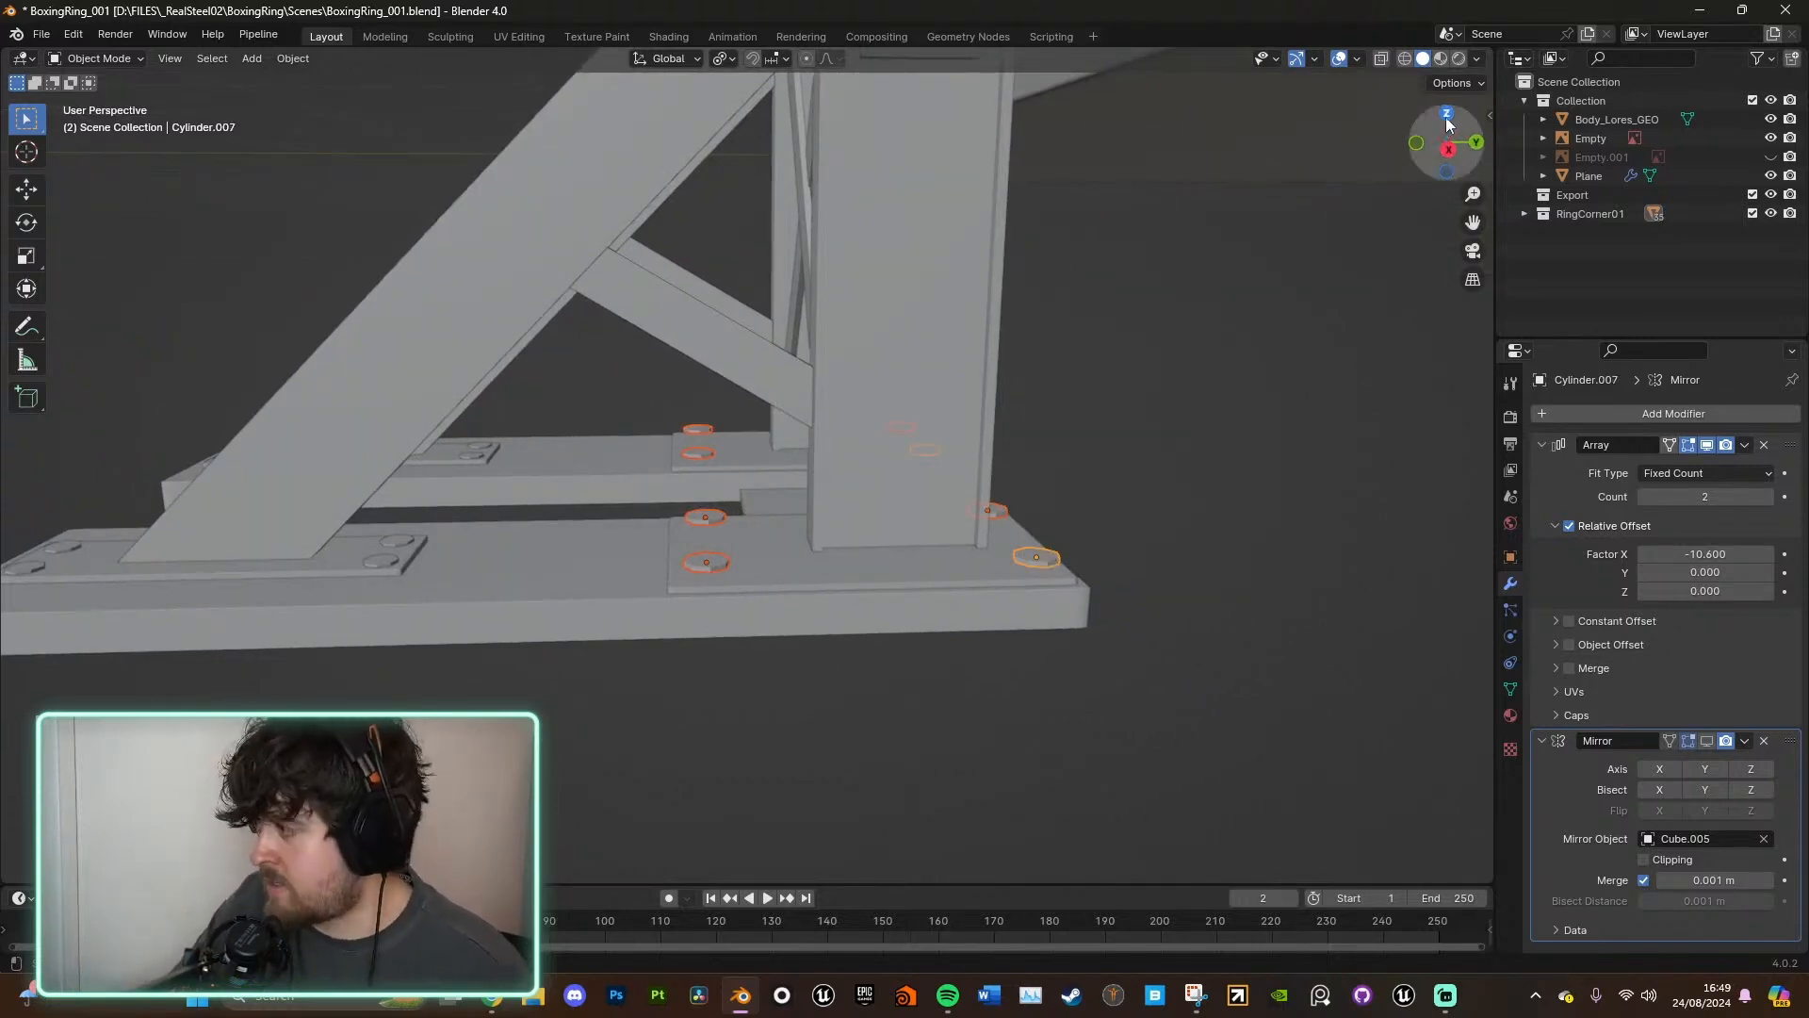
{"action": "left_click", "coordinate": [1449, 152]}
{"action": "scroll", "coordinate": [1152, 506], "scroll_direction": "up", "scroll_amount": 2}
{"action": "scroll", "coordinate": [908, 493], "scroll_direction": "up", "scroll_amount": 3}
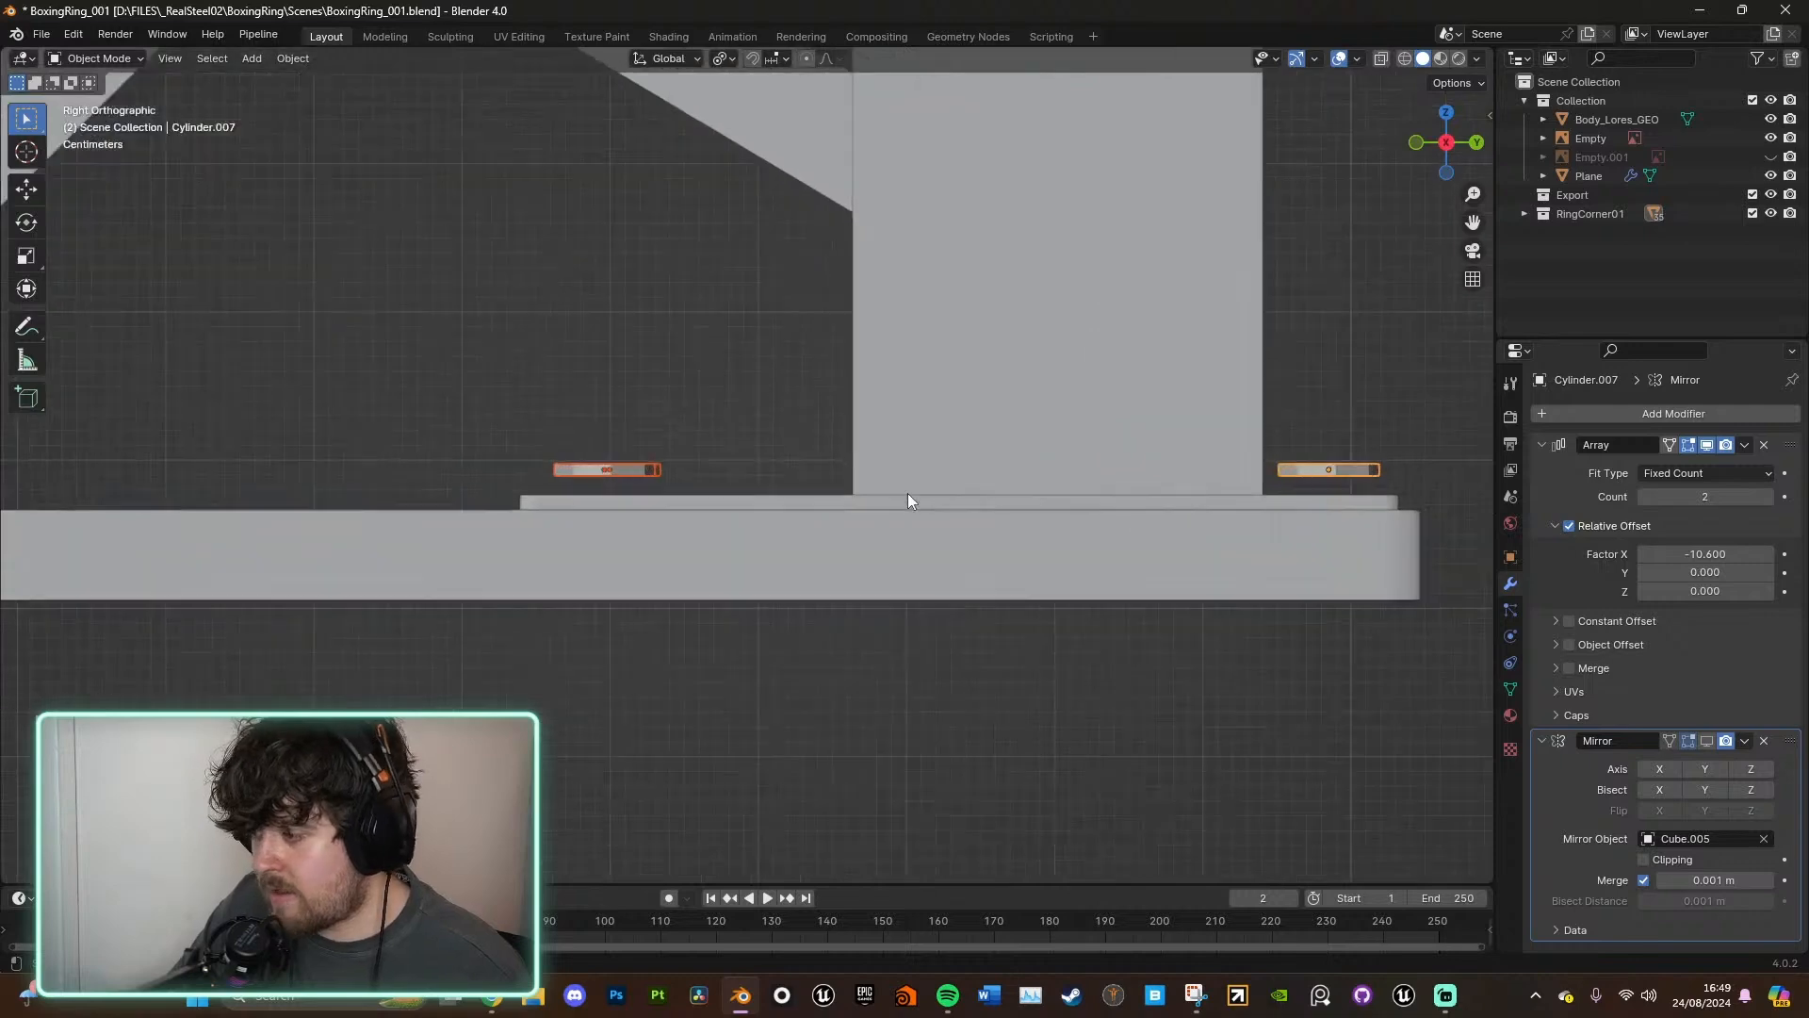
{"action": "key", "text": "g"}
{"action": "key", "text": "z"}
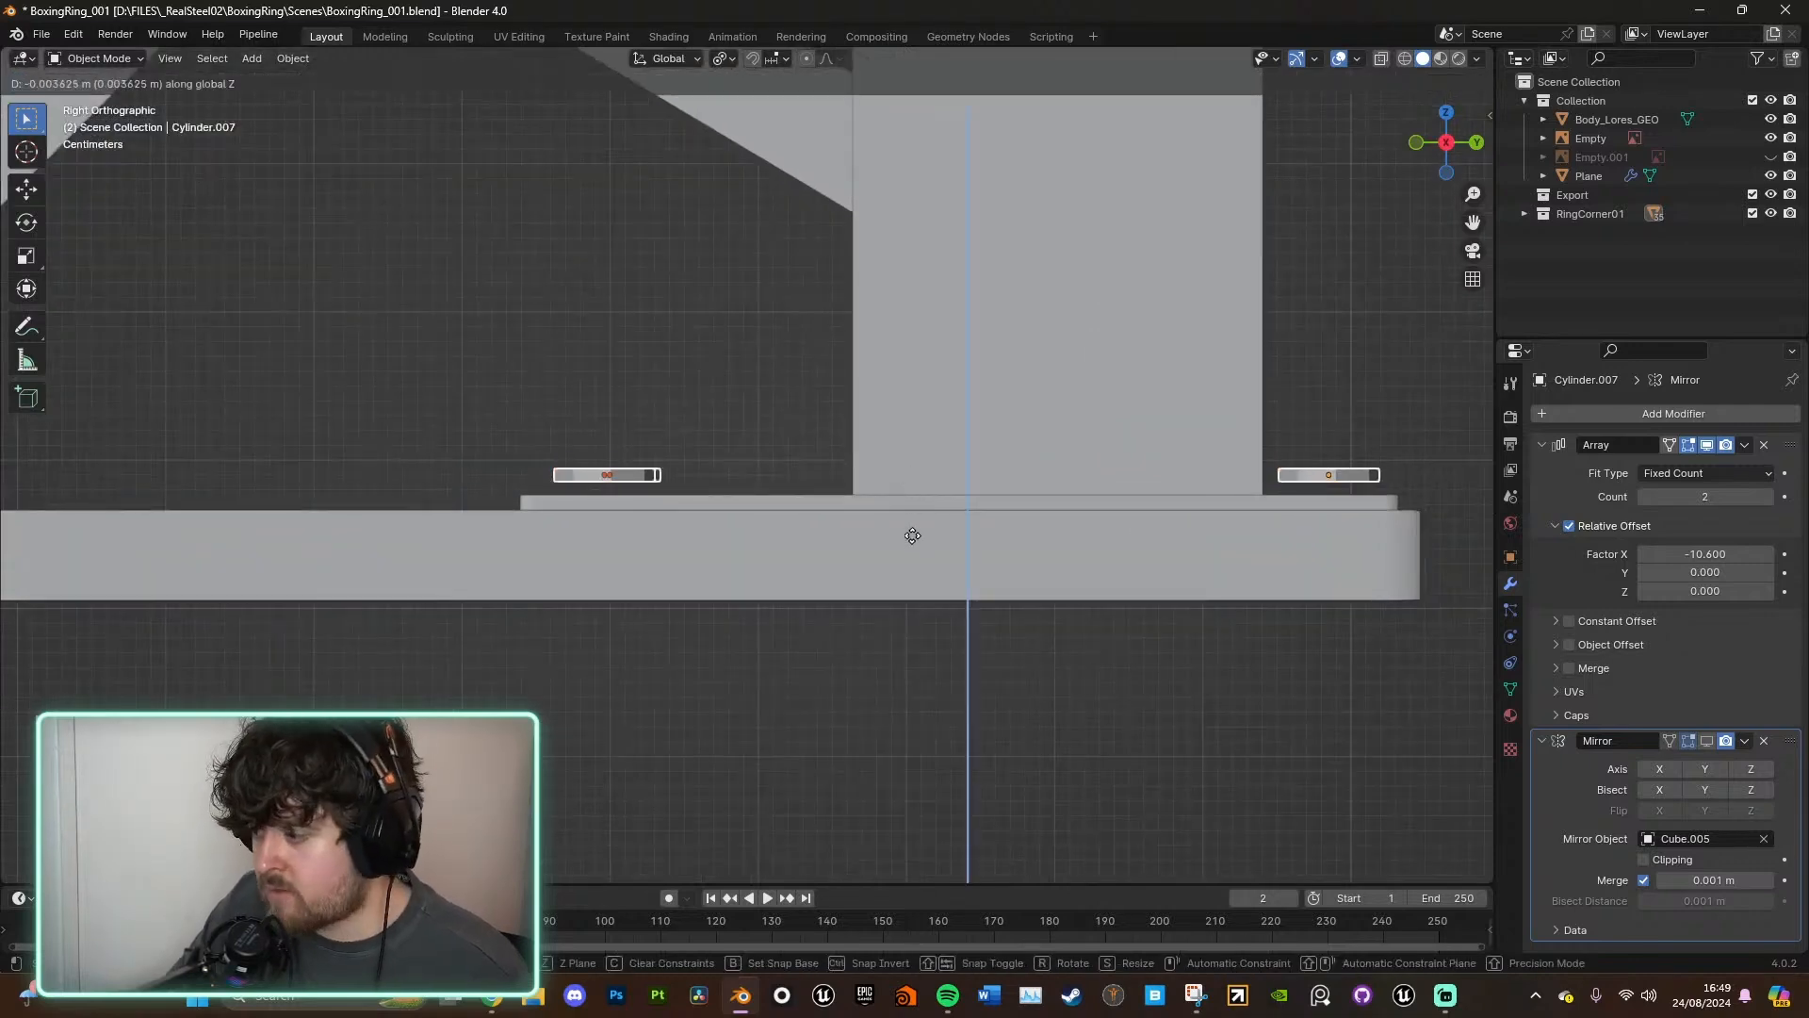
{"action": "left_click", "coordinate": [905, 711]}
- Examine the whole corner support and its bolted base against the ring platform and reference image
{"action": "middle_click_drag", "start_coordinate": [1393, 477], "coordinate": [1295, 587]}
{"action": "scroll", "coordinate": [1210, 470], "scroll_direction": "down", "scroll_amount": 3}
{"action": "scroll", "coordinate": [1297, 588], "scroll_direction": "down", "scroll_amount": 7}
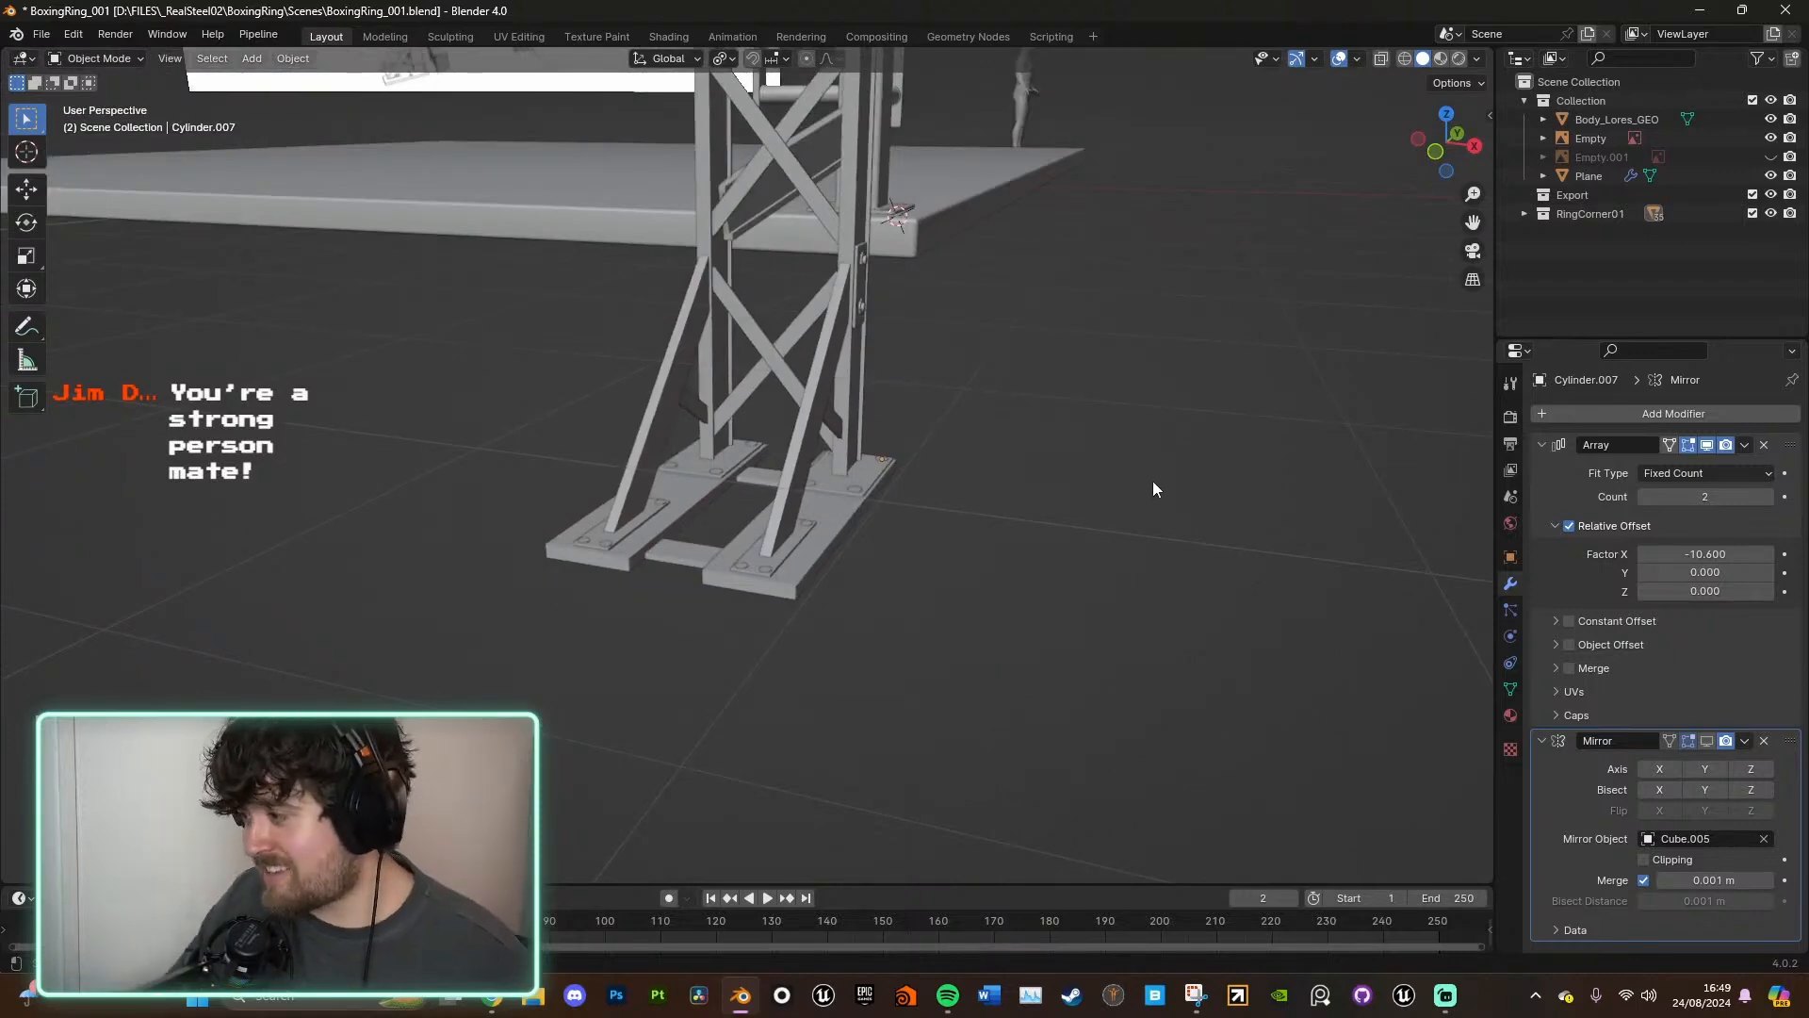
{"action": "middle_click_drag", "start_coordinate": [1158, 489], "coordinate": [976, 604]}
{"action": "scroll", "coordinate": [976, 604], "scroll_direction": "up", "scroll_amount": 8}
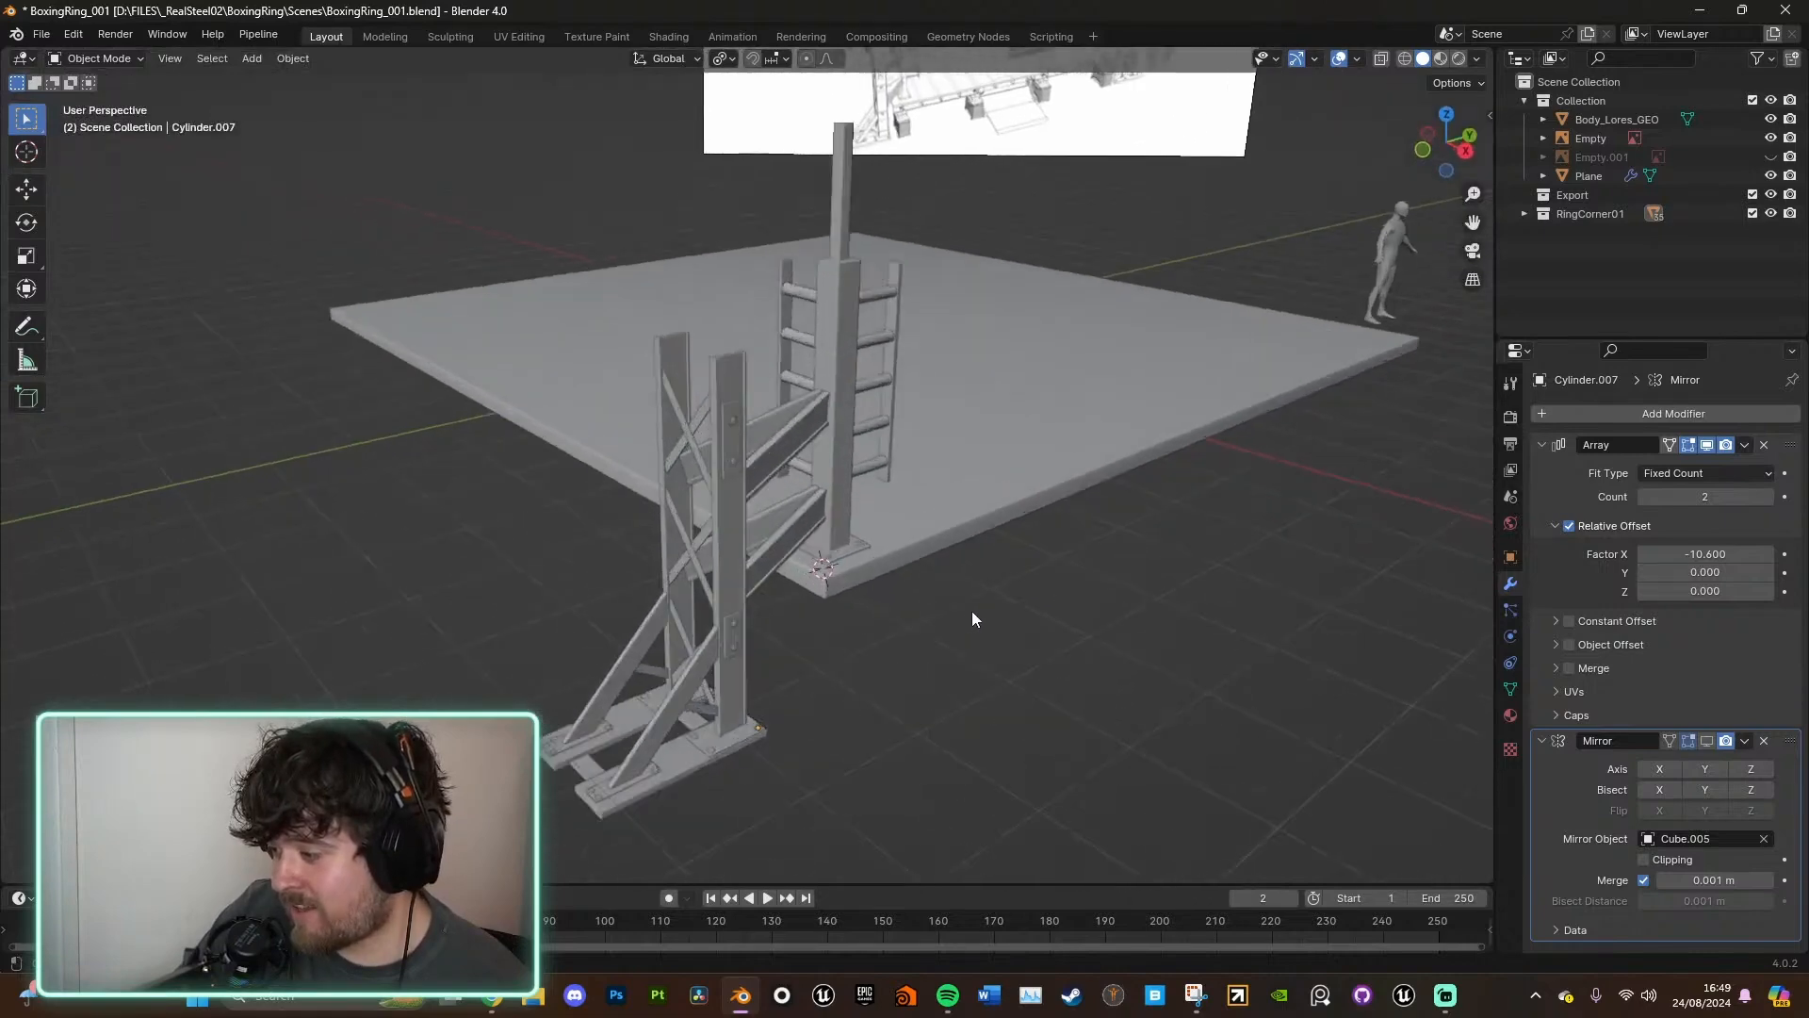
{"action": "scroll", "coordinate": [1015, 530], "scroll_direction": "down", "scroll_amount": 10}
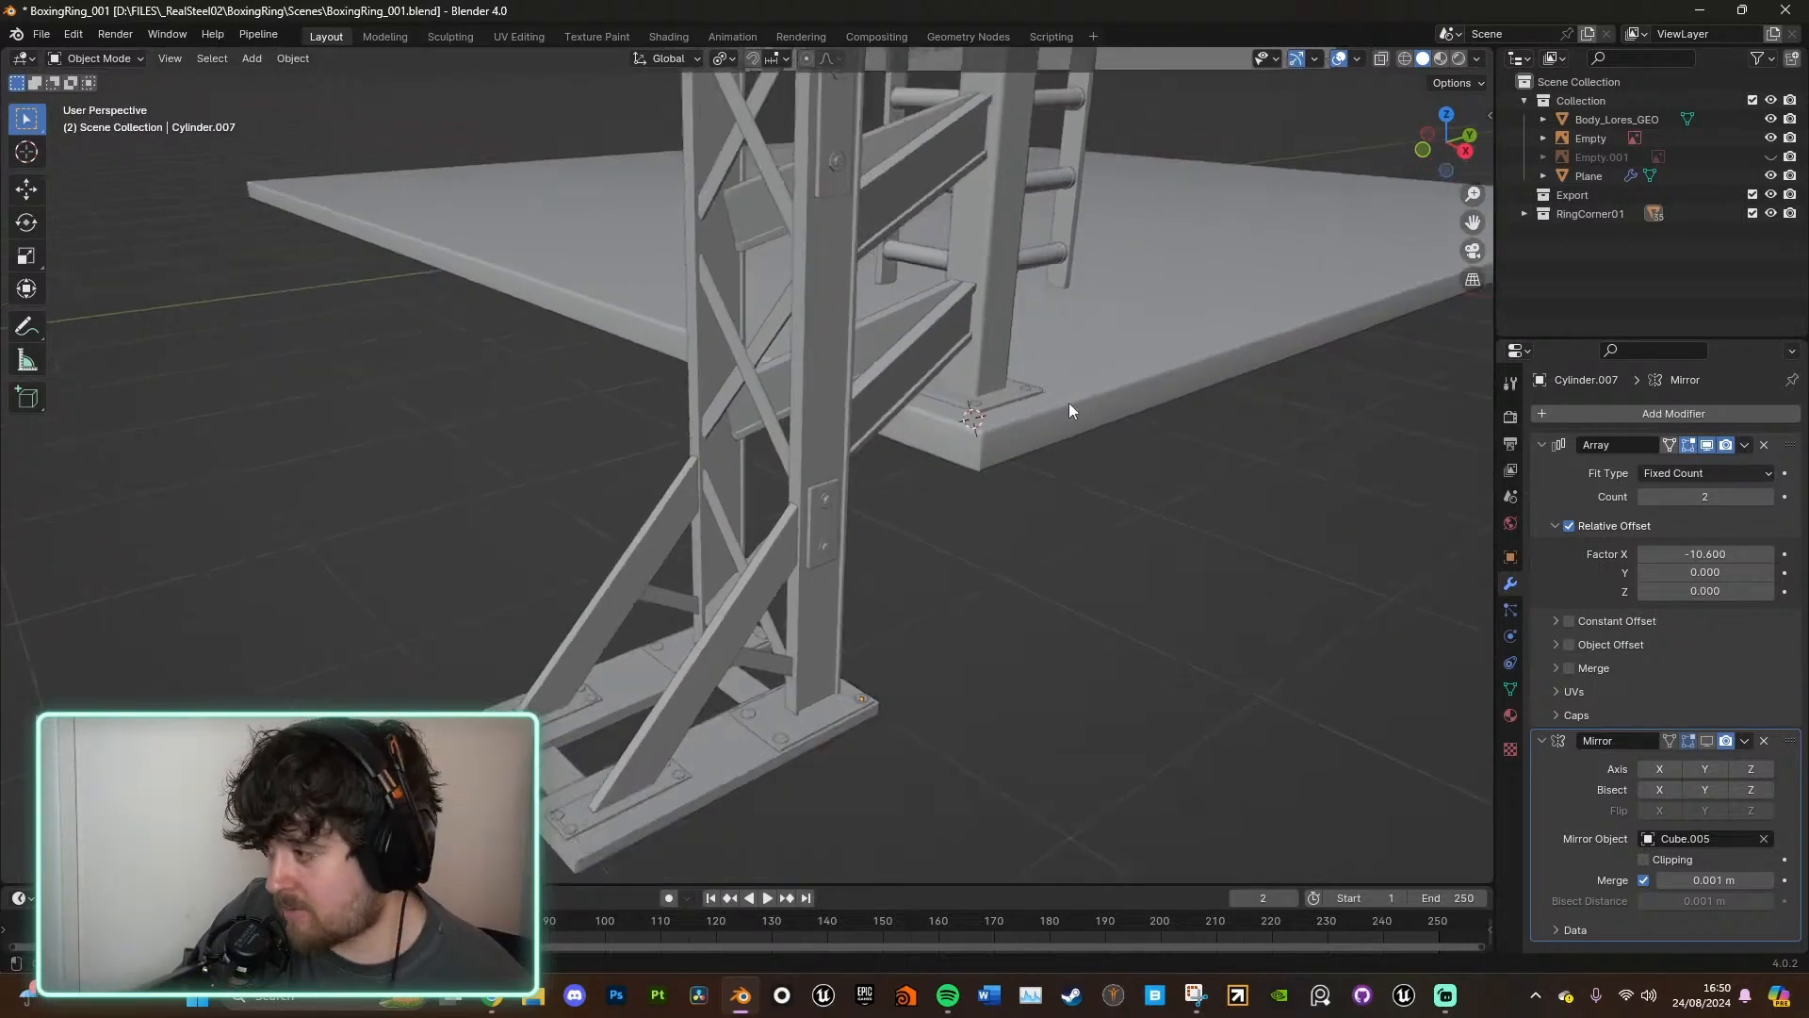
{"action": "middle_click_drag", "start_coordinate": [1036, 547], "coordinate": [1040, 554]}
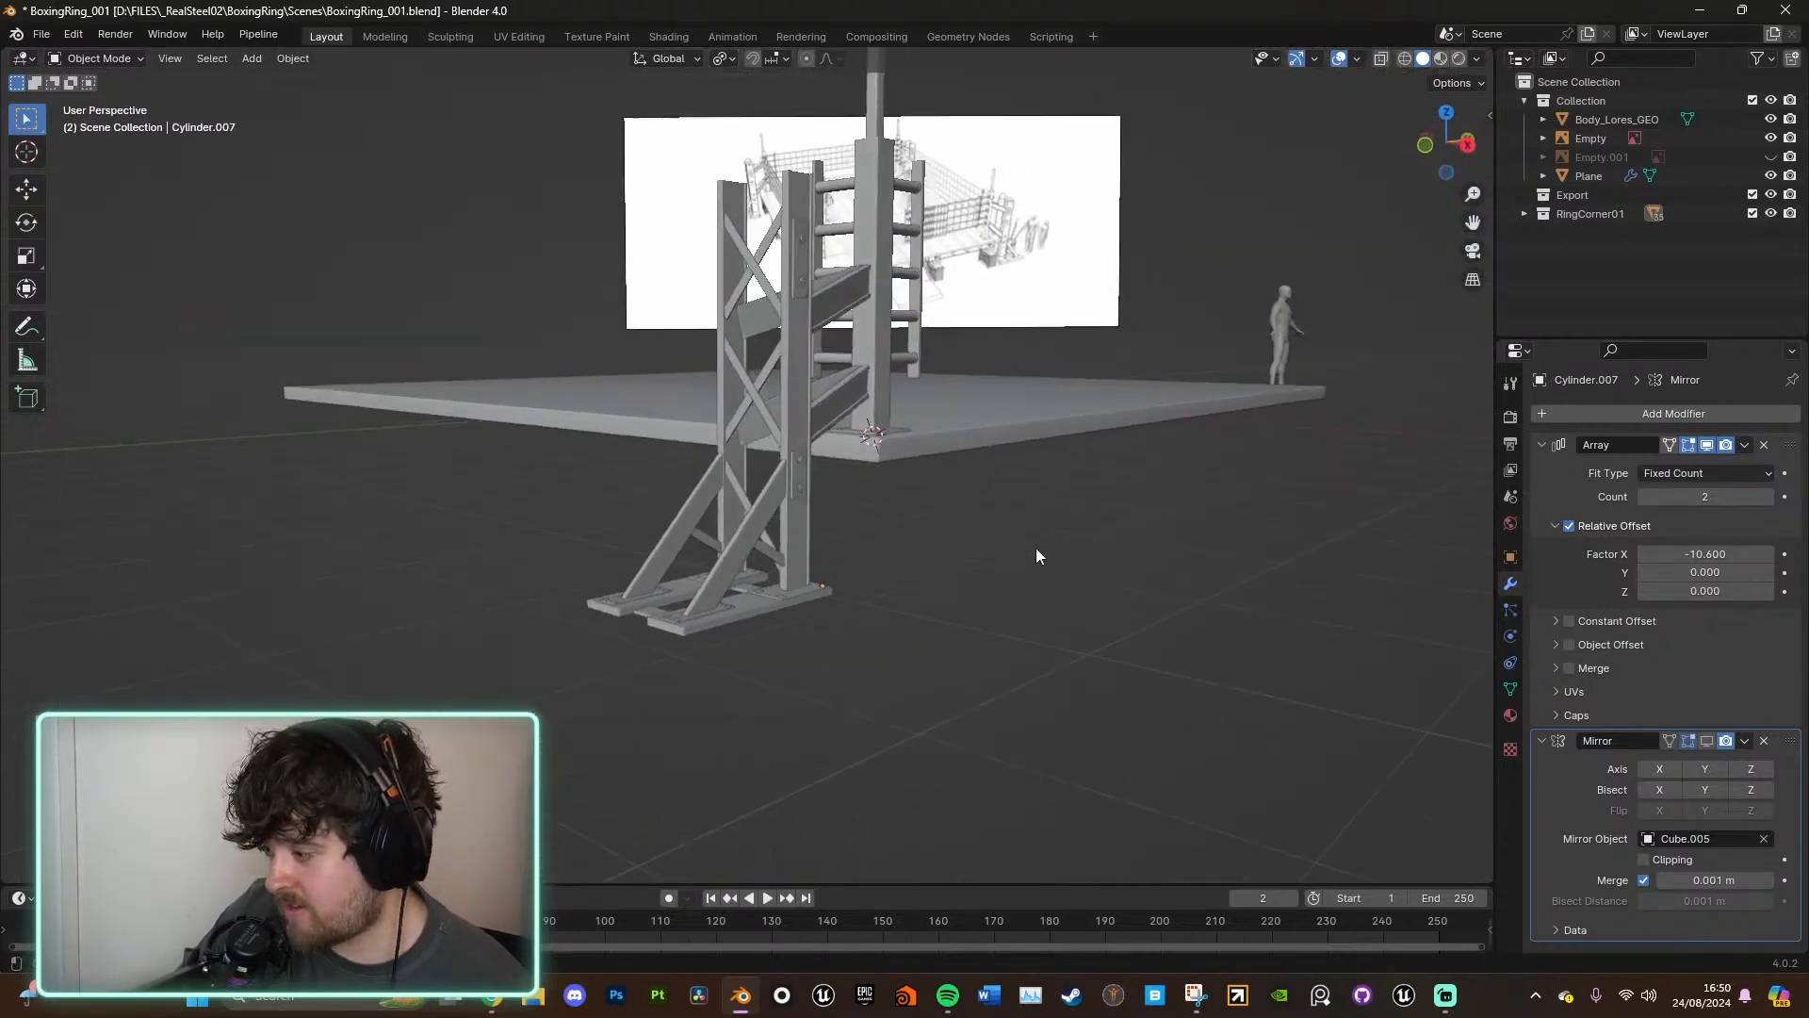
- Try a smaller duplicate of the outer brace-side base bolt stacked on top of it, and delete the copy
{"action": "scroll", "coordinate": [1030, 575], "scroll_direction": "up", "scroll_amount": 4}
{"action": "middle_click_drag", "start_coordinate": [959, 697], "coordinate": [767, 654]}
{"action": "scroll", "coordinate": [767, 654], "scroll_direction": "up", "scroll_amount": 4}
{"action": "scroll", "coordinate": [767, 654], "scroll_direction": "up", "scroll_amount": 1}
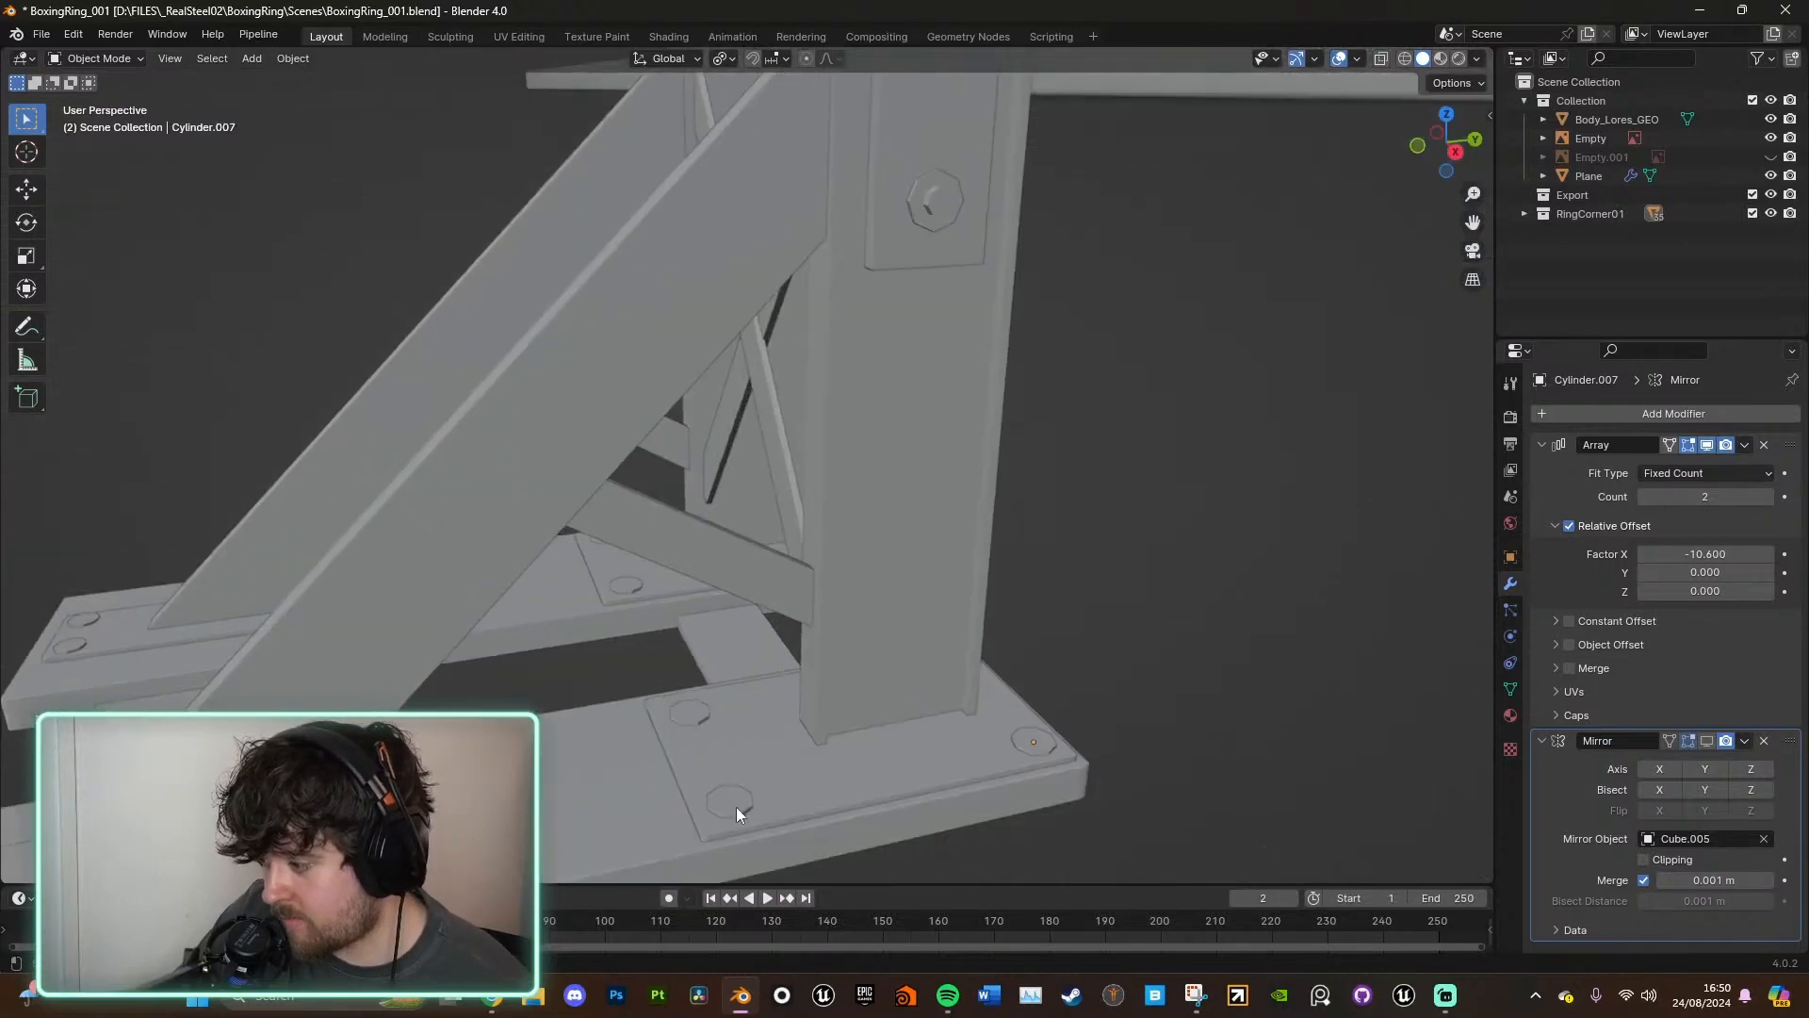
{"action": "middle_click_drag", "start_coordinate": [778, 782], "coordinate": [848, 565], "text": "shift"}
{"action": "scroll", "coordinate": [942, 558], "scroll_direction": "up", "scroll_amount": 3}
{"action": "mouse_move", "coordinate": [980, 556]}
{"action": "middle_mouse_down"}
{"action": "mouse_move", "coordinate": [1020, 550]}
{"action": "mouse_move", "coordinate": [997, 563]}
{"action": "middle_mouse_up"}
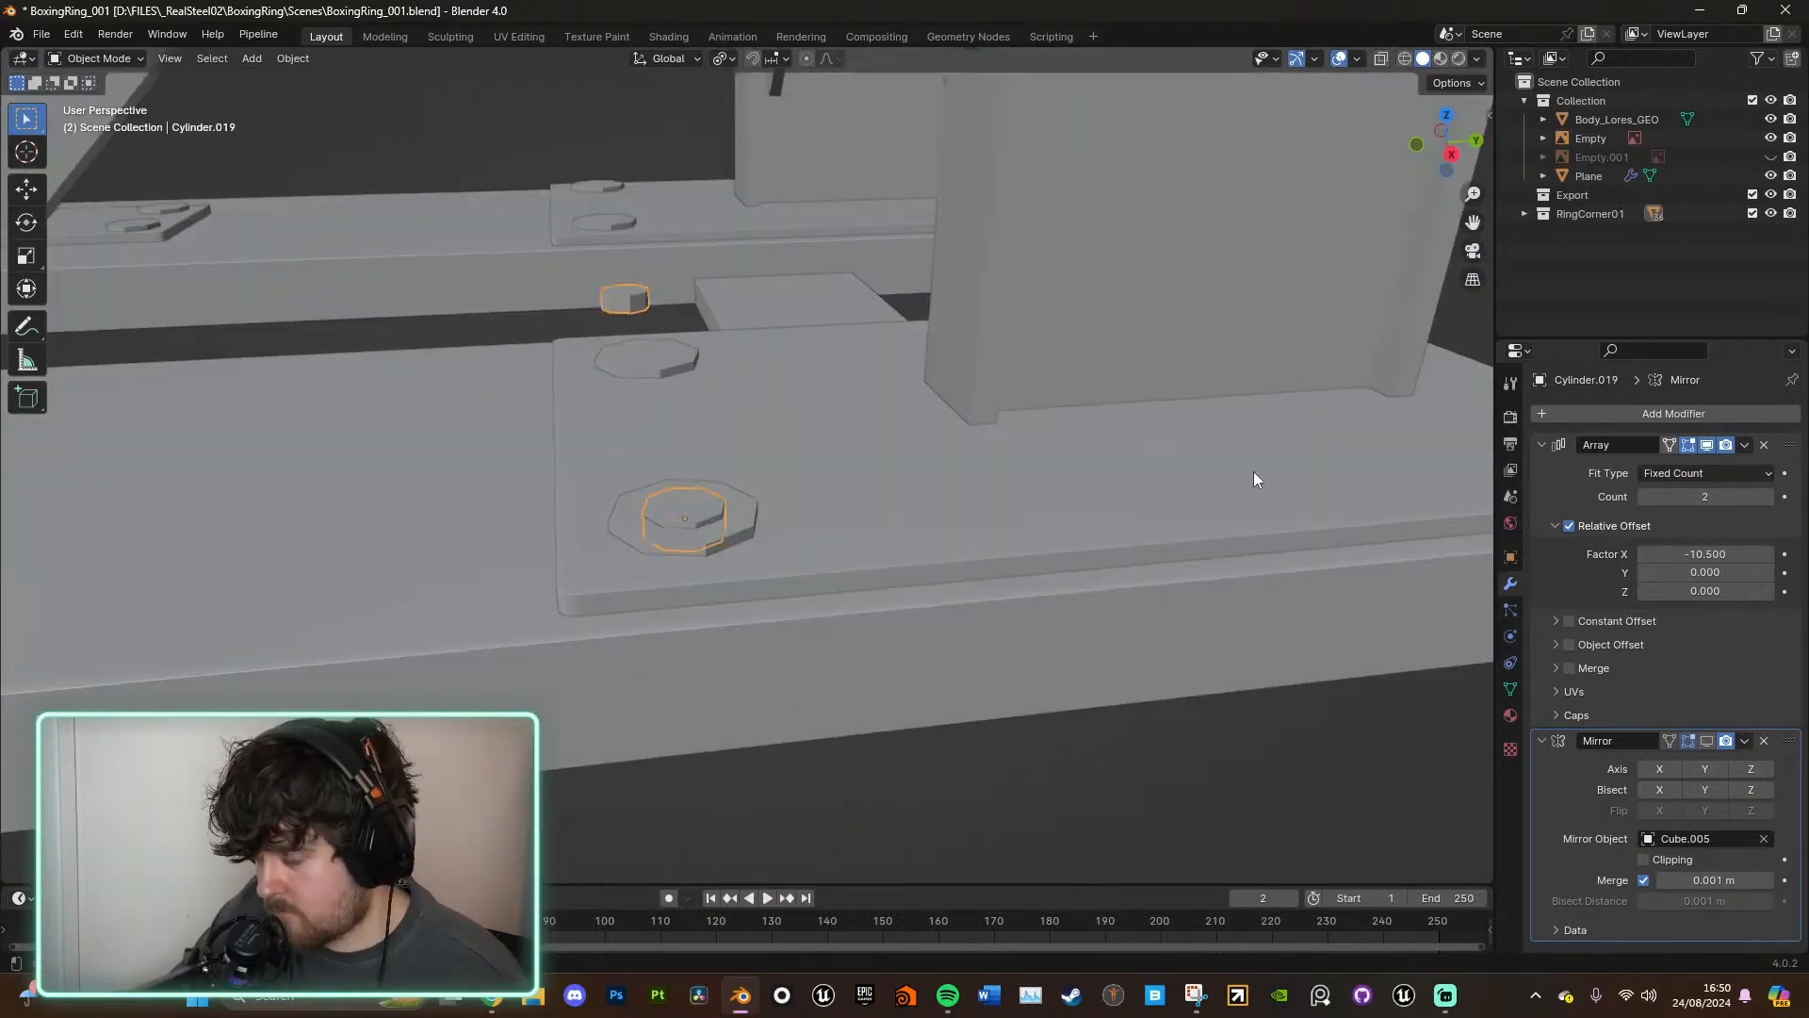
{"action": "key", "text": "Delete"}
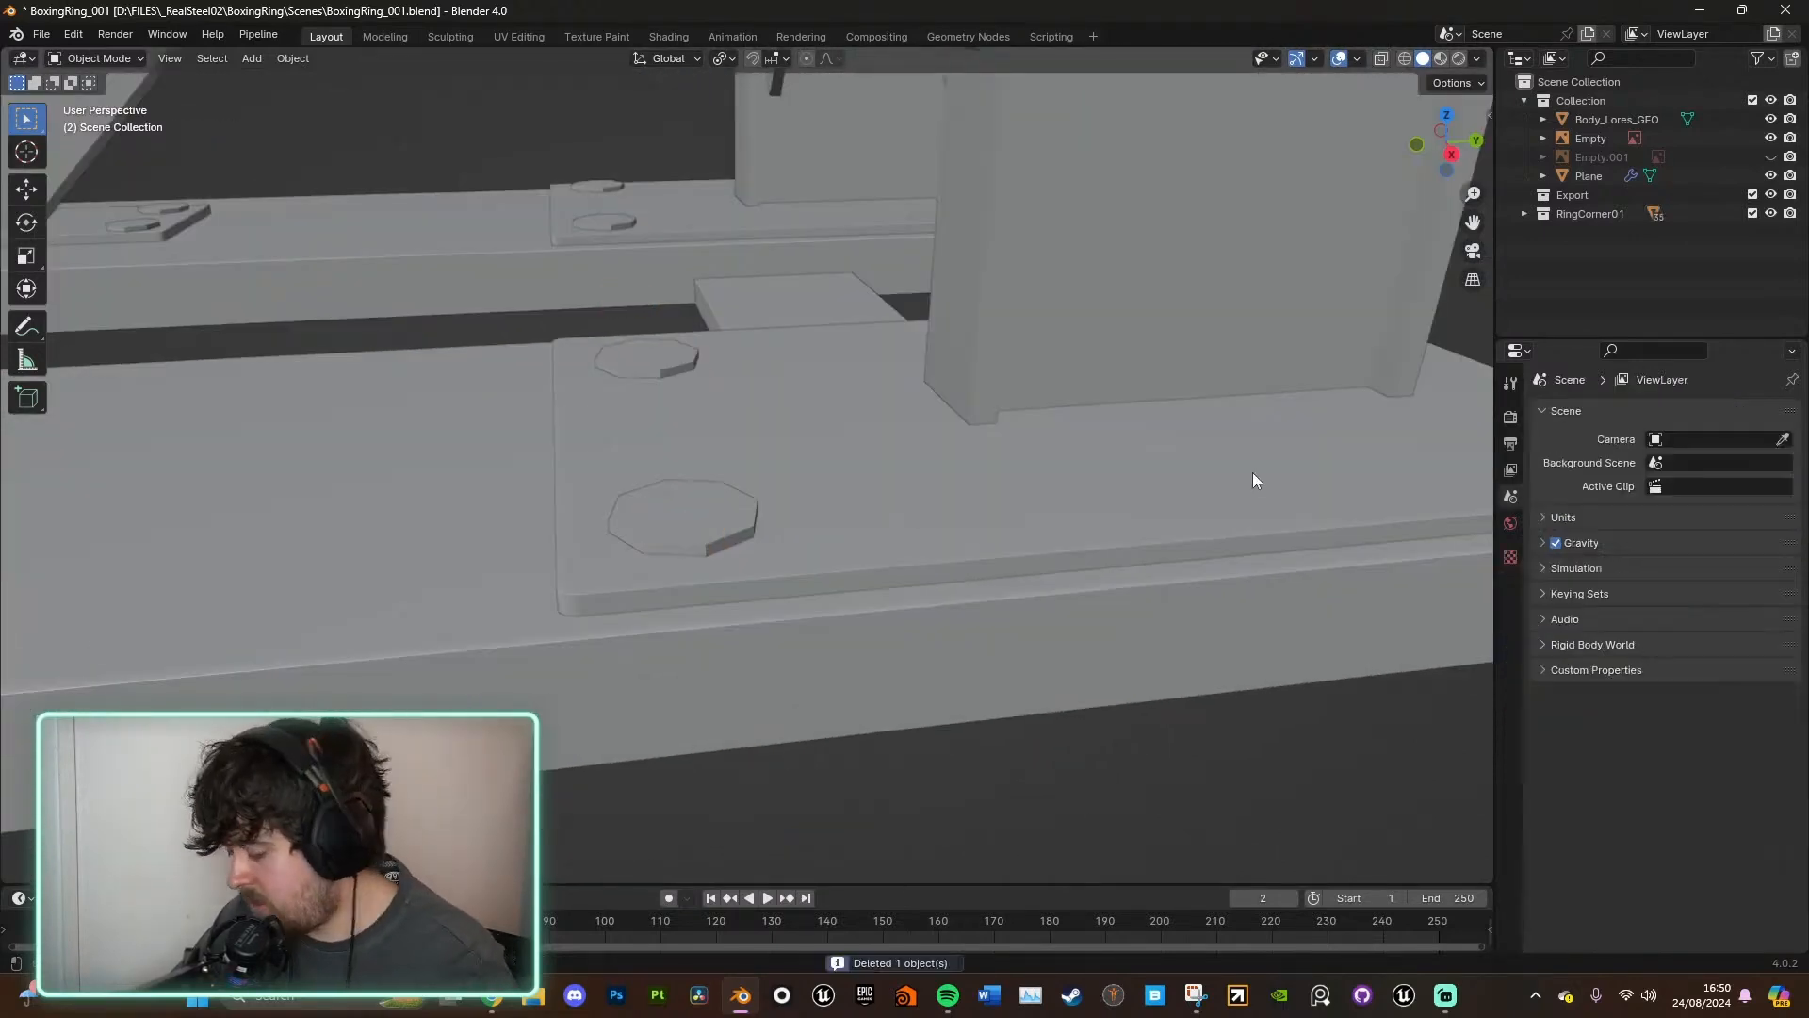
- Inset the top face of the outer brace-side base bolt and extrude it upward into a smaller raised head
{"action": "left_click", "coordinate": [720, 524]}
{"action": "key", "text": "Tab"}
{"action": "scroll", "coordinate": [744, 490], "scroll_direction": "up", "scroll_amount": 4}
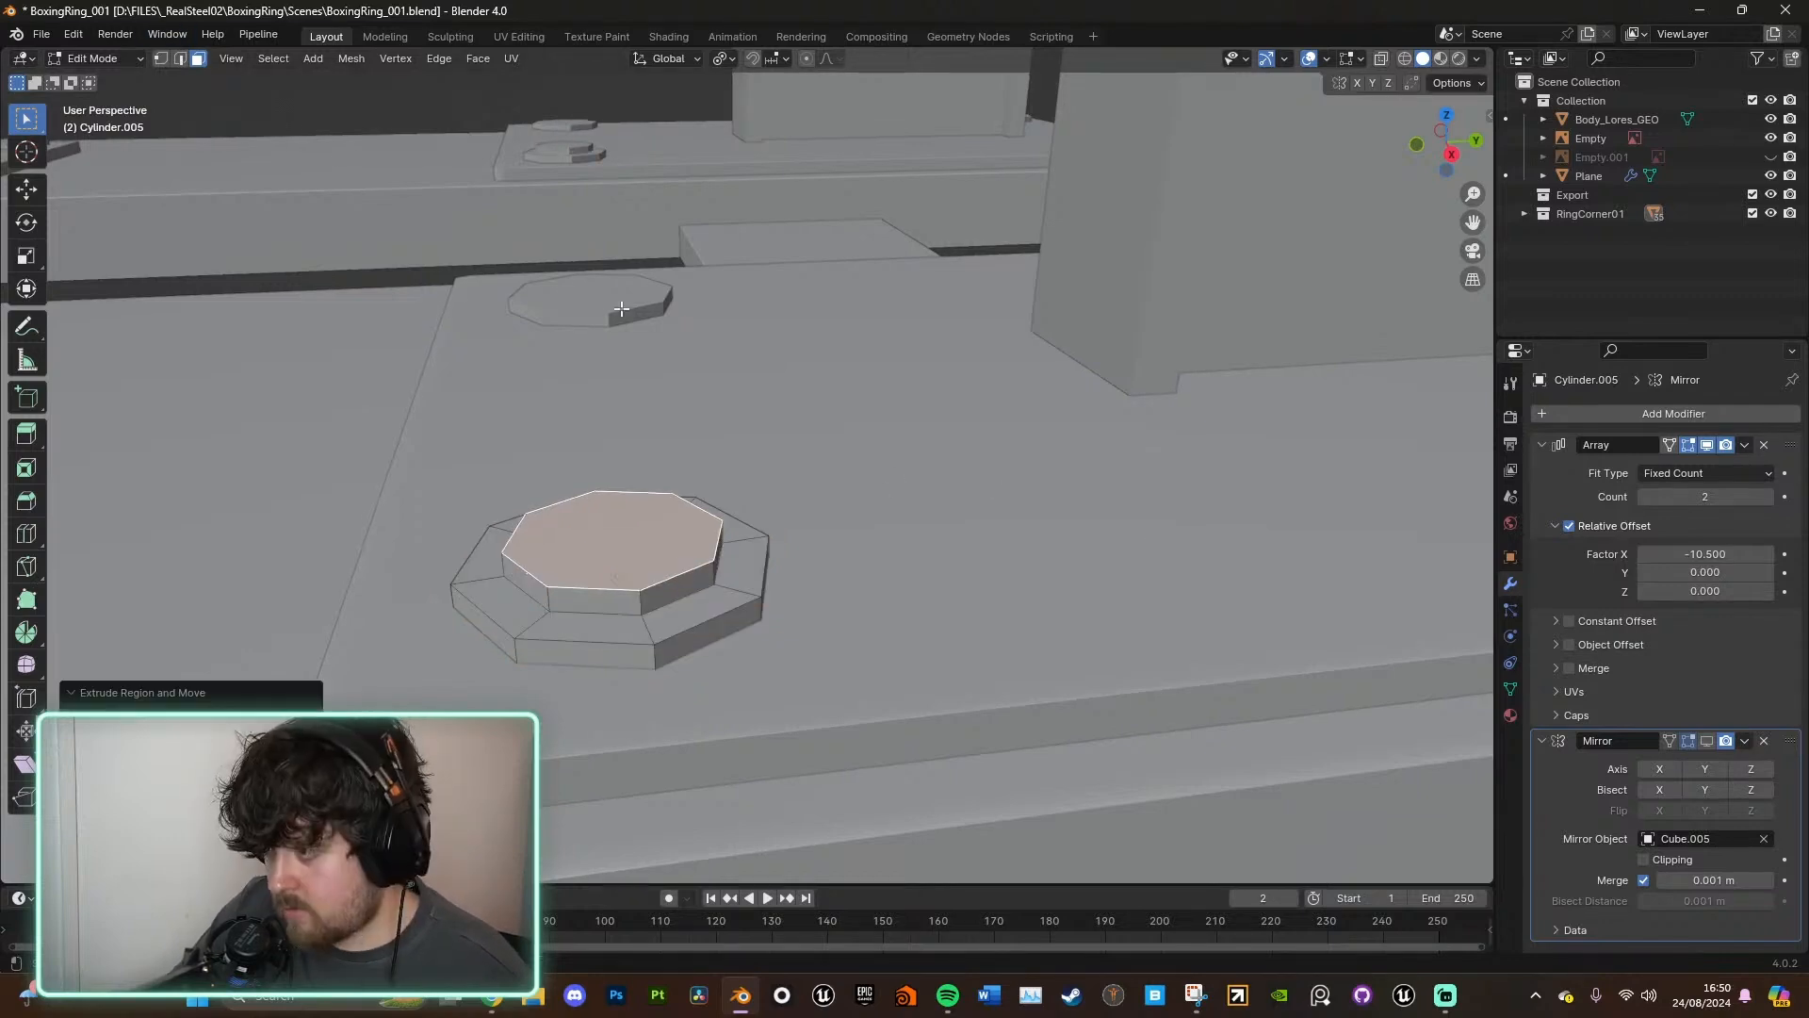
- Inset the top face of the outer base bolt at the beam end of the post plate and extrude it into a smaller raised head
{"action": "key", "text": "Tab"}
{"action": "scroll", "coordinate": [786, 373], "scroll_direction": "down", "scroll_amount": 9}
{"action": "middle_click_drag", "start_coordinate": [891, 429], "coordinate": [869, 466]}
{"action": "left_click", "coordinate": [1059, 517]}
{"action": "key", "text": "KP_Decimal"}
{"action": "scroll", "coordinate": [948, 419], "scroll_direction": "up", "scroll_amount": 2}
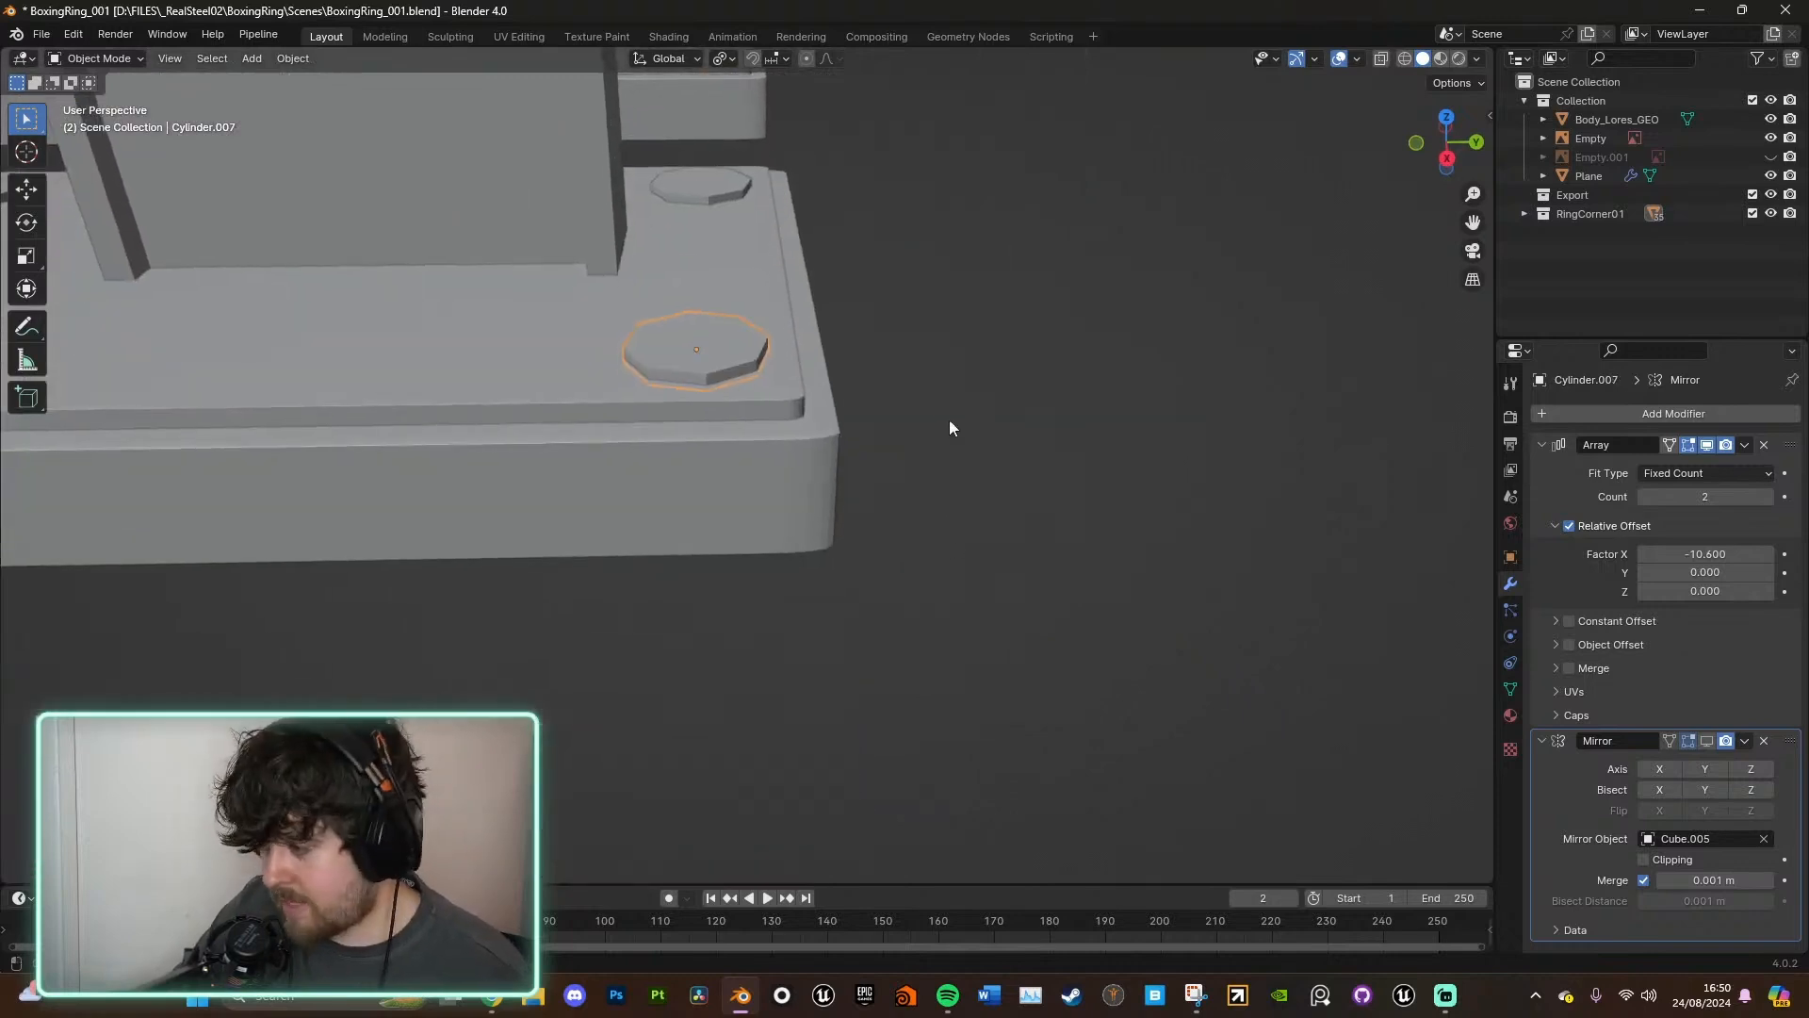
{"action": "scroll", "coordinate": [948, 436], "scroll_direction": "up", "scroll_amount": 1}
{"action": "key", "text": "Tab"}
{"action": "scroll", "coordinate": [956, 490], "scroll_direction": "up", "scroll_amount": 2}
{"action": "key", "text": "s"}
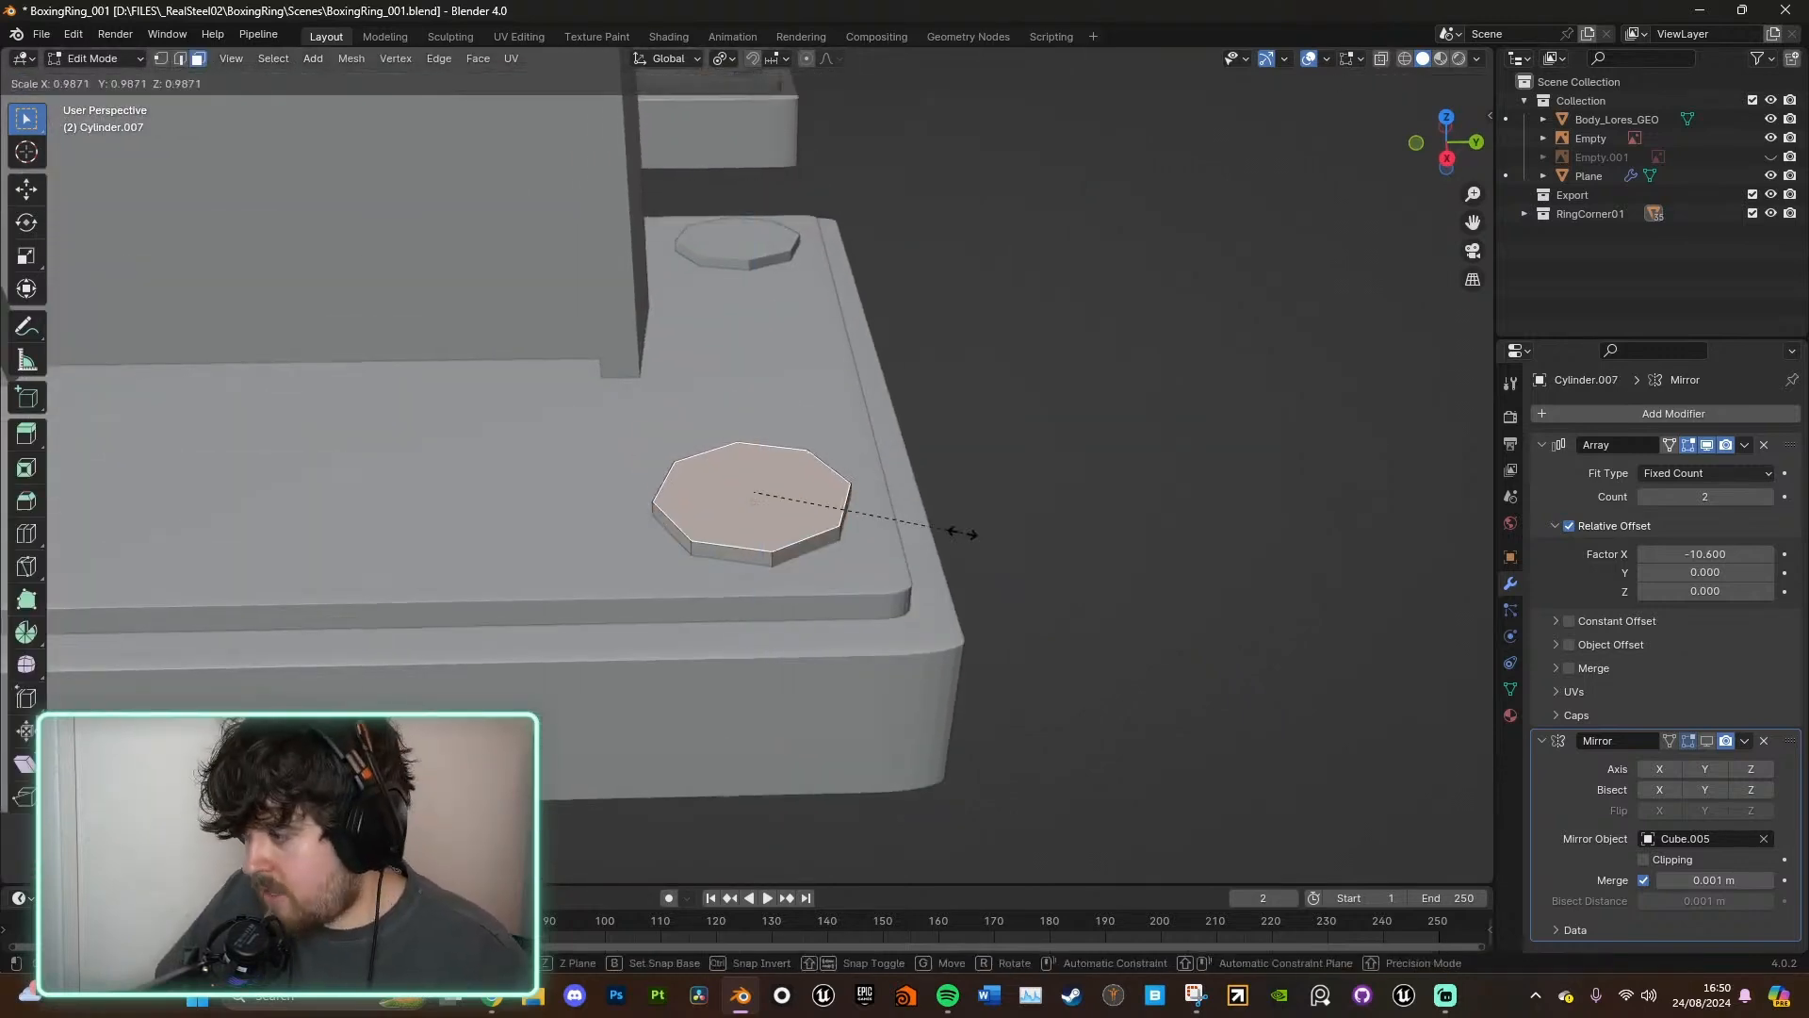
{"action": "left_click", "coordinate": [910, 521]}
{"action": "key", "text": "e"}
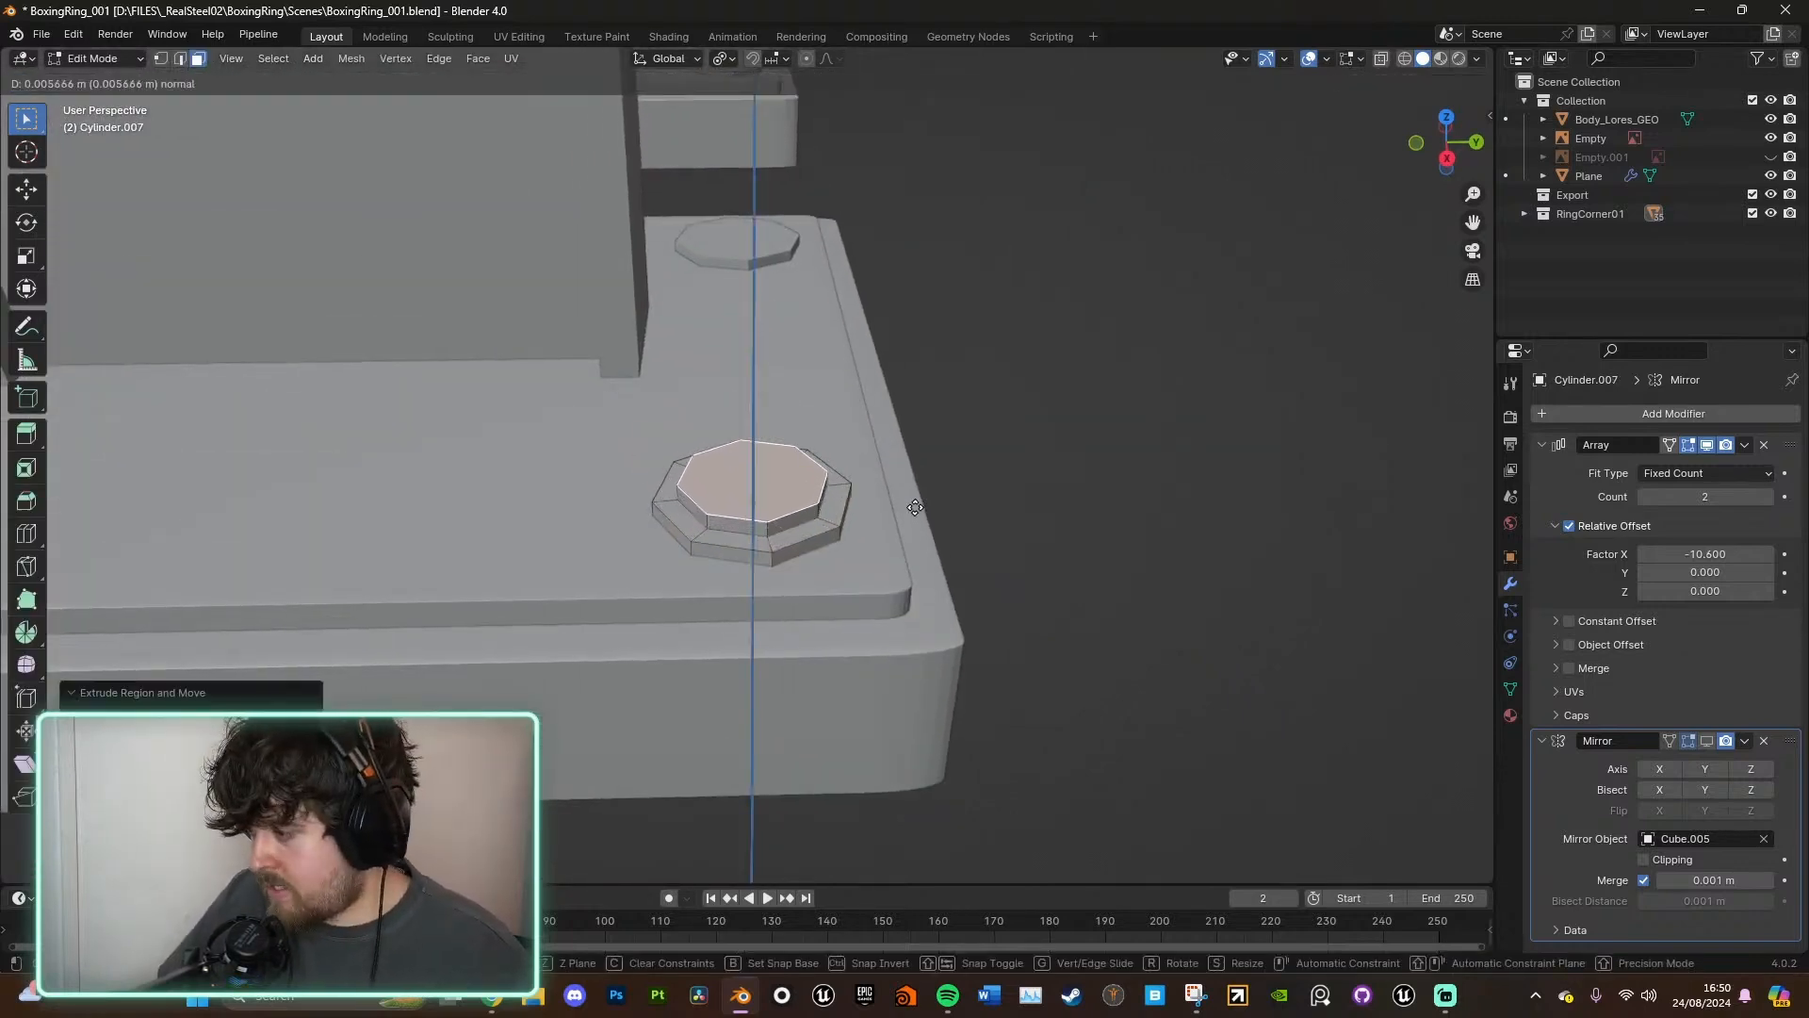
{"action": "left_click", "coordinate": [915, 513]}
{"action": "key", "text": "Tab"}
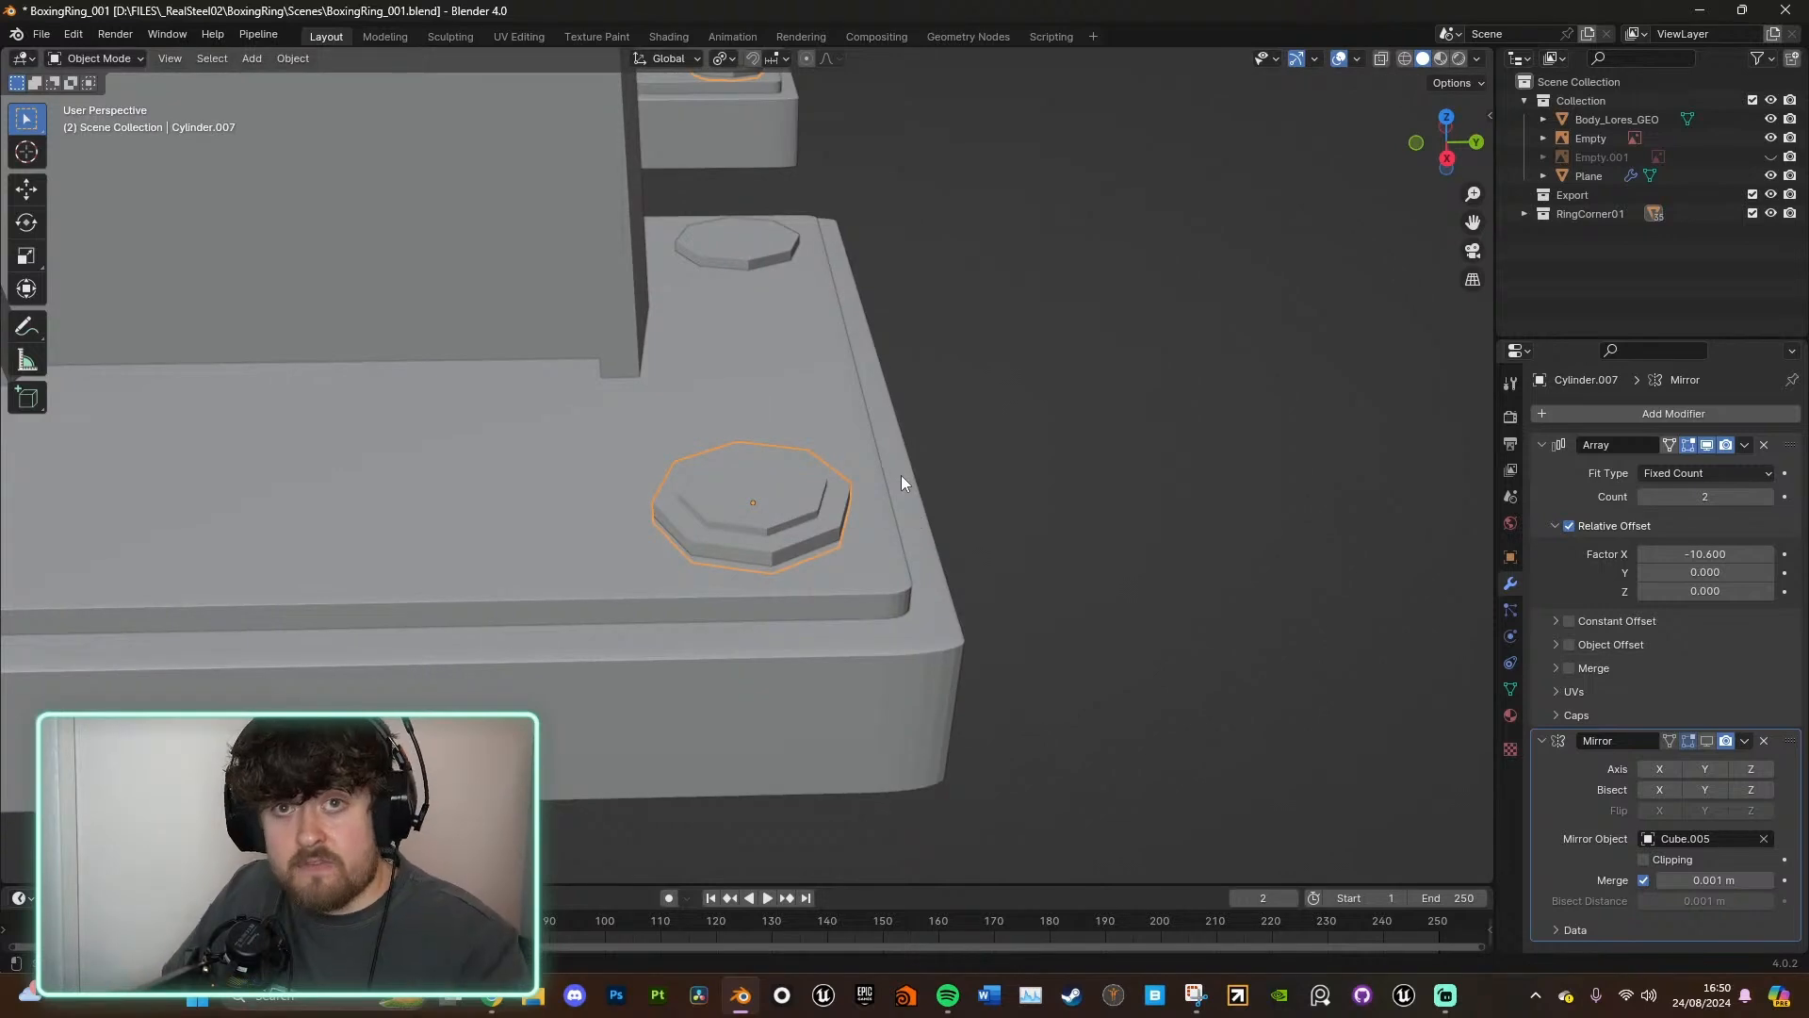
- Give the inner beam-end bolt on the post's base plate a stepped head by insetting and extruding its top face
{"action": "left_click", "coordinate": [762, 229]}
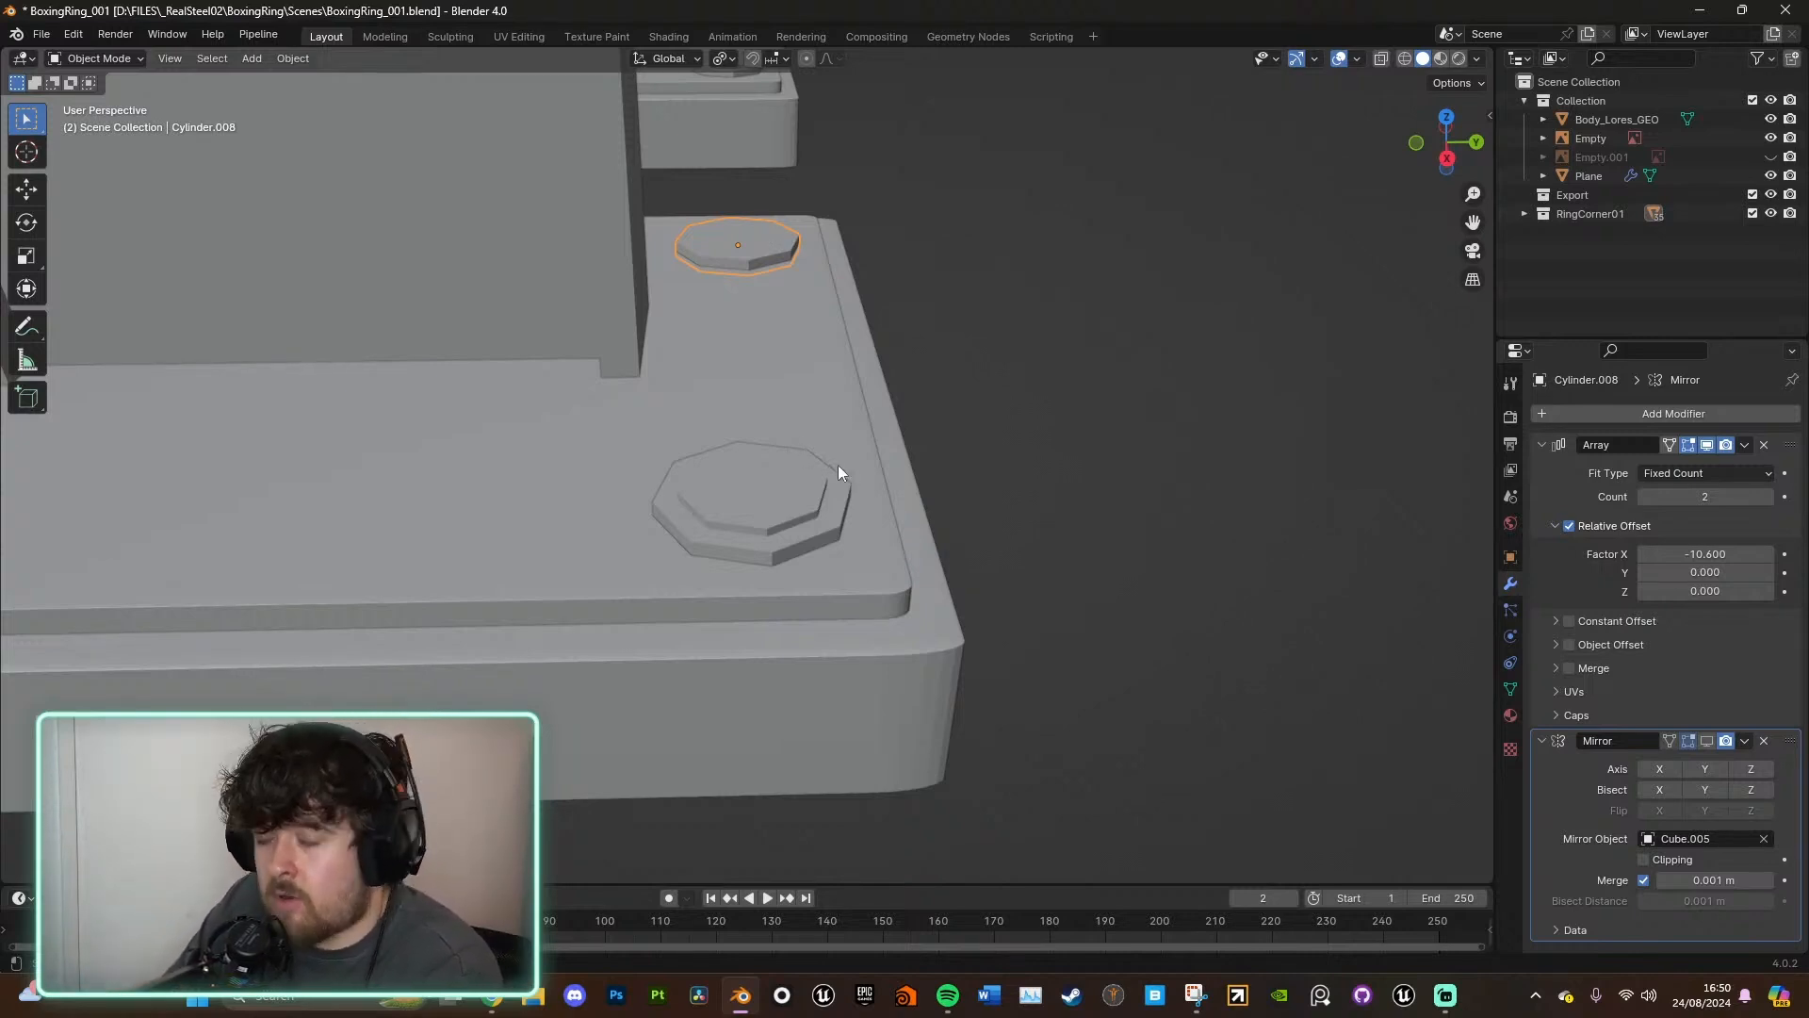
{"action": "key", "text": "KP_Decimal"}
{"action": "middle_click_drag", "start_coordinate": [926, 695], "coordinate": [865, 677]}
{"action": "key", "text": "Tab"}
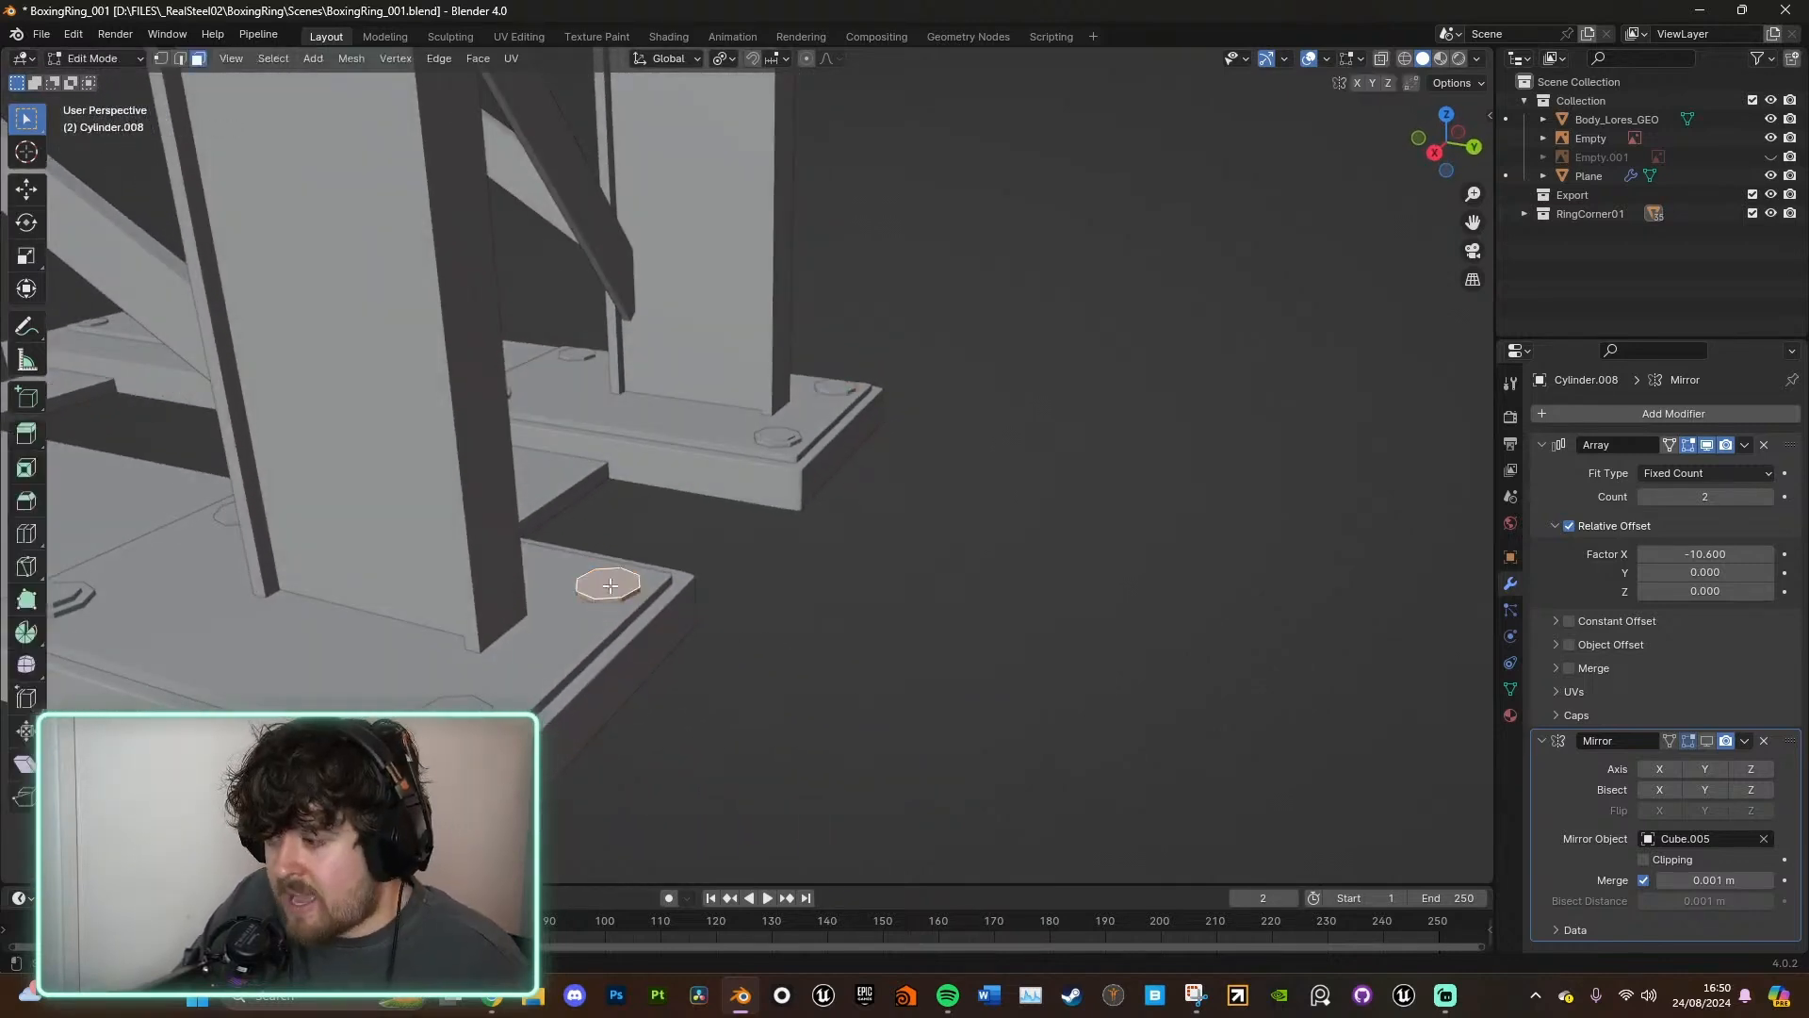
{"action": "key", "text": "KP_Decimal"}
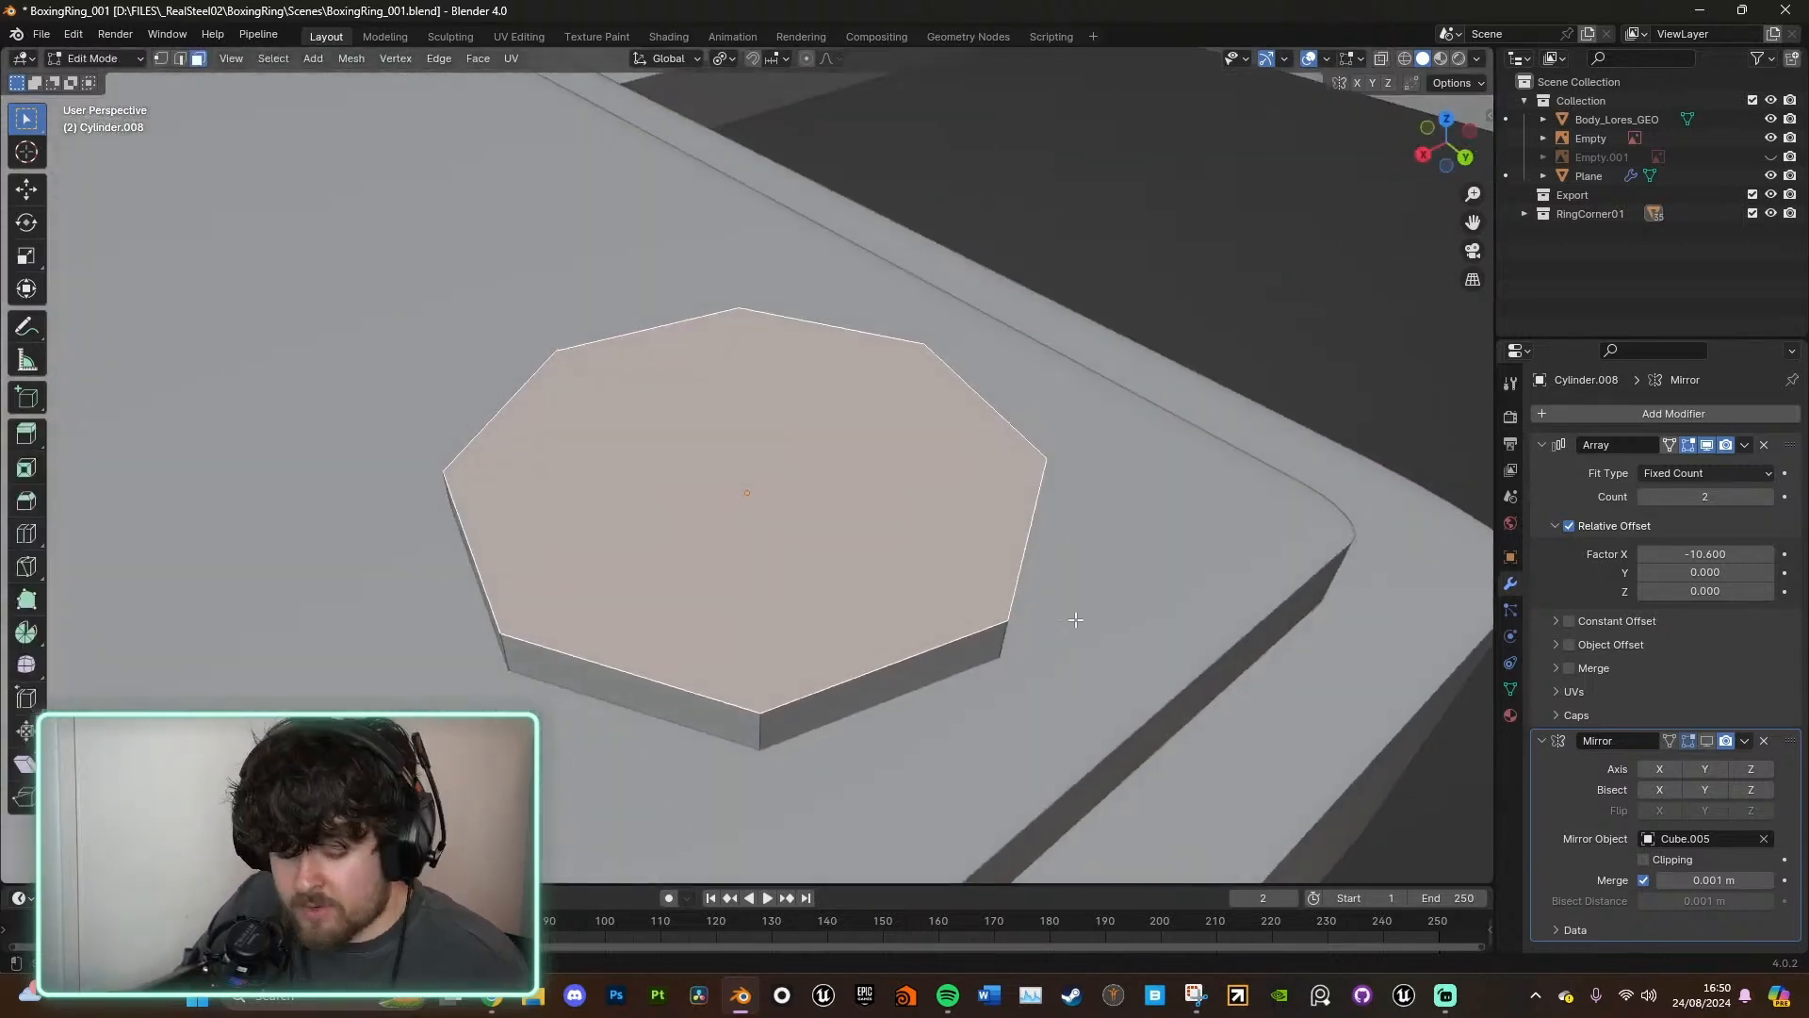
{"action": "key", "text": "e"}
{"action": "right_click", "coordinate": [1071, 618]}
{"action": "key", "text": "s"}
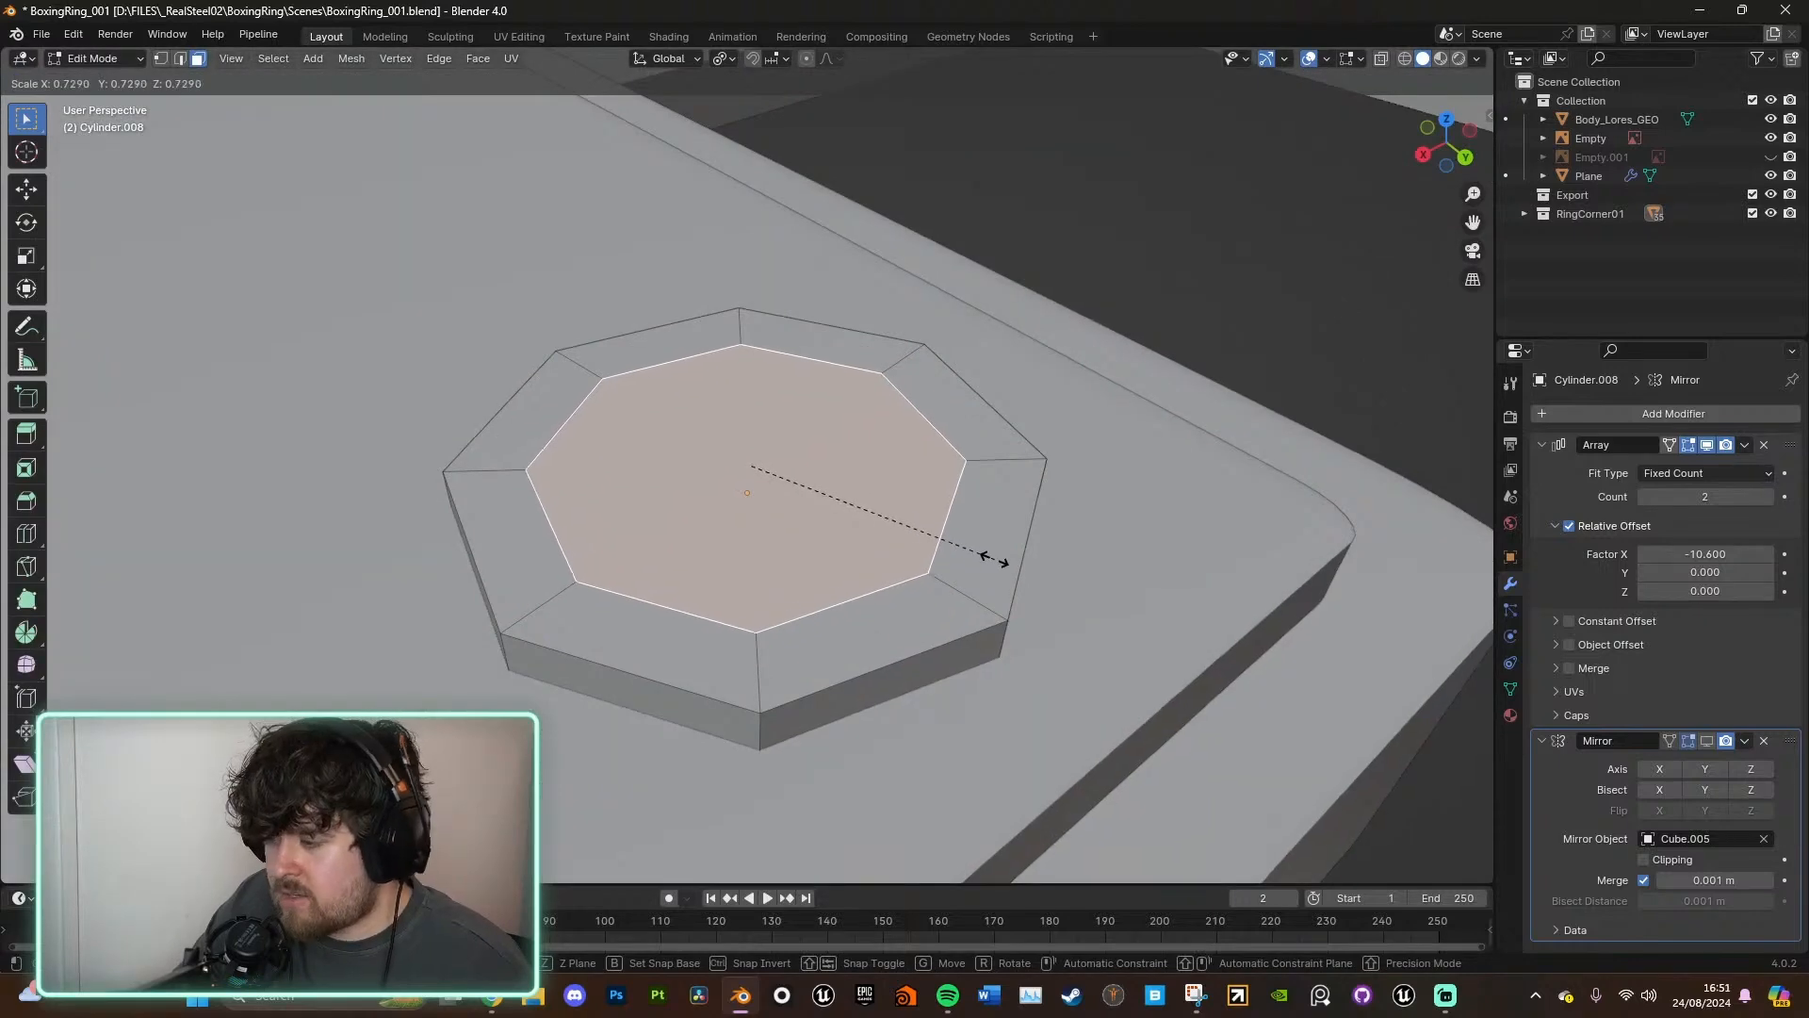
{"action": "left_click", "coordinate": [994, 561]}
{"action": "key", "text": "e"}
{"action": "left_click", "coordinate": [996, 525]}
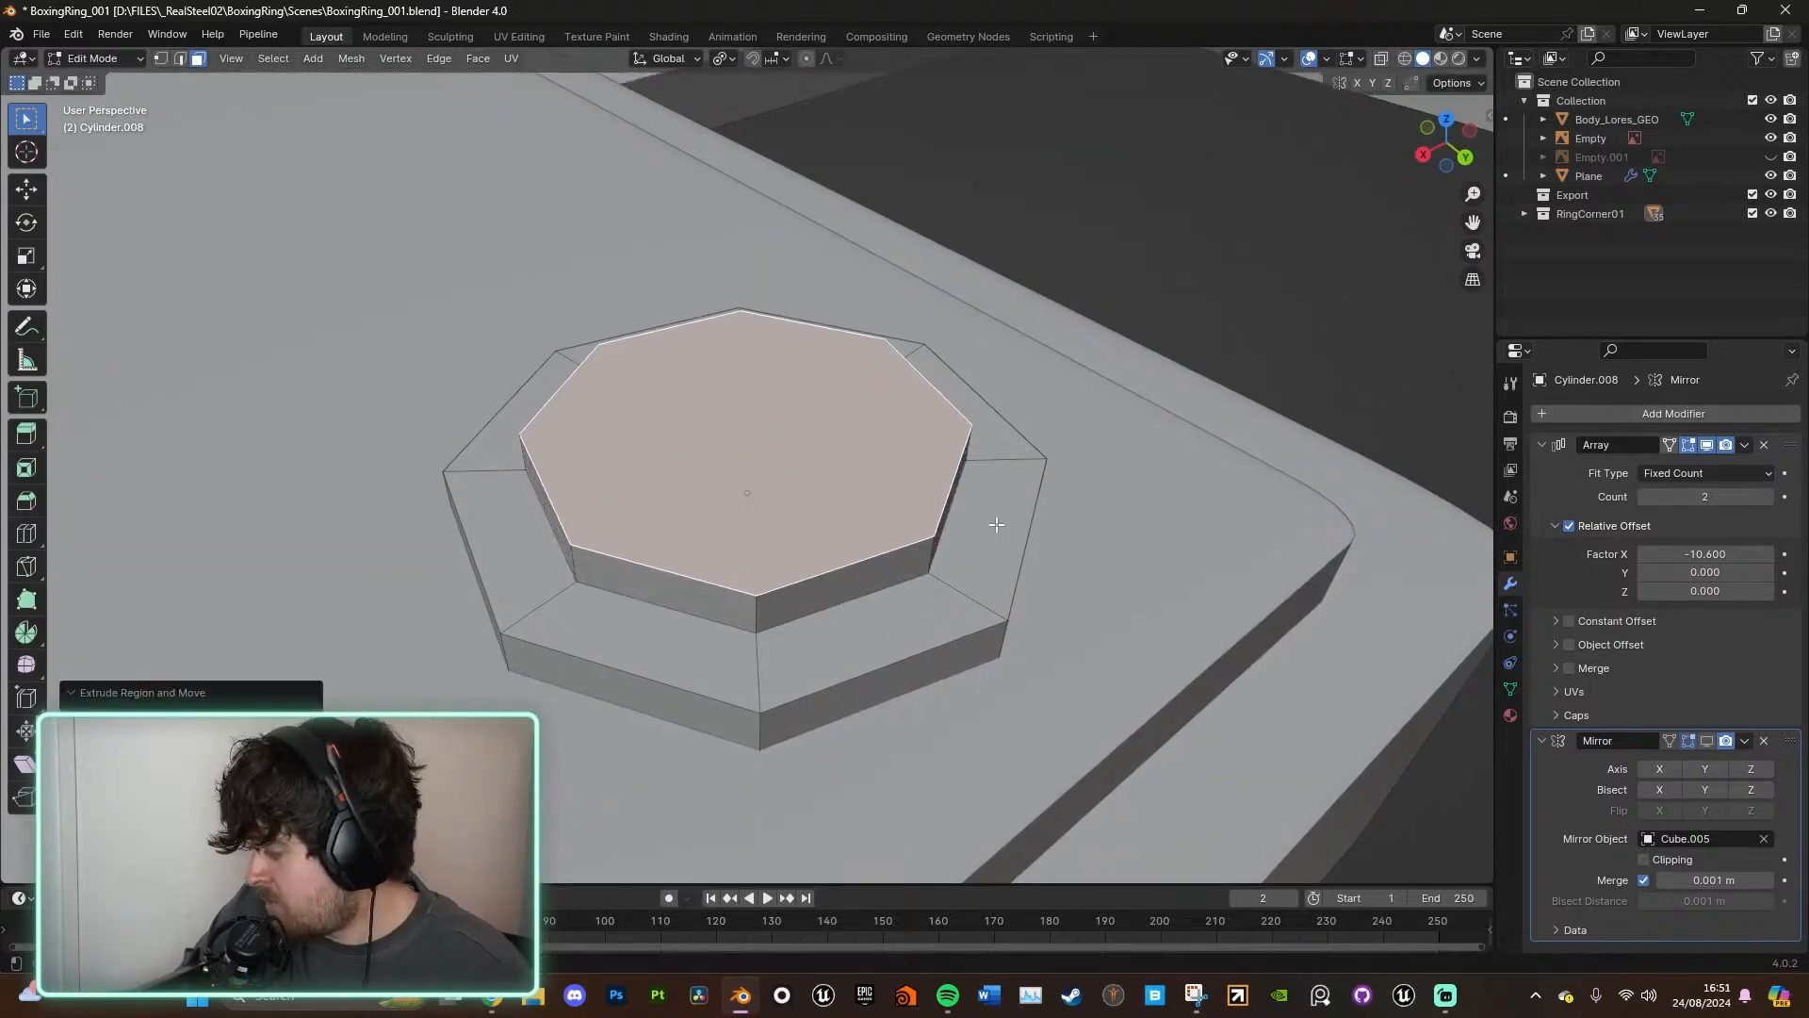
{"action": "key", "text": "Tab"}
- Inset the top face of the inner brace-side bolt on the post's base plate and raise it into a smaller head
{"action": "scroll", "coordinate": [988, 485], "scroll_direction": "down", "scroll_amount": 5}
{"action": "middle_click_drag", "start_coordinate": [988, 484], "coordinate": [1027, 483]}
{"action": "scroll", "coordinate": [1028, 491], "scroll_direction": "down", "scroll_amount": 4}
{"action": "middle_click_drag", "start_coordinate": [965, 553], "coordinate": [972, 540]}
{"action": "left_click", "coordinate": [833, 183]}
{"action": "middle_click_drag", "start_coordinate": [833, 183], "coordinate": [922, 459]}
{"action": "key", "text": "Tab"}
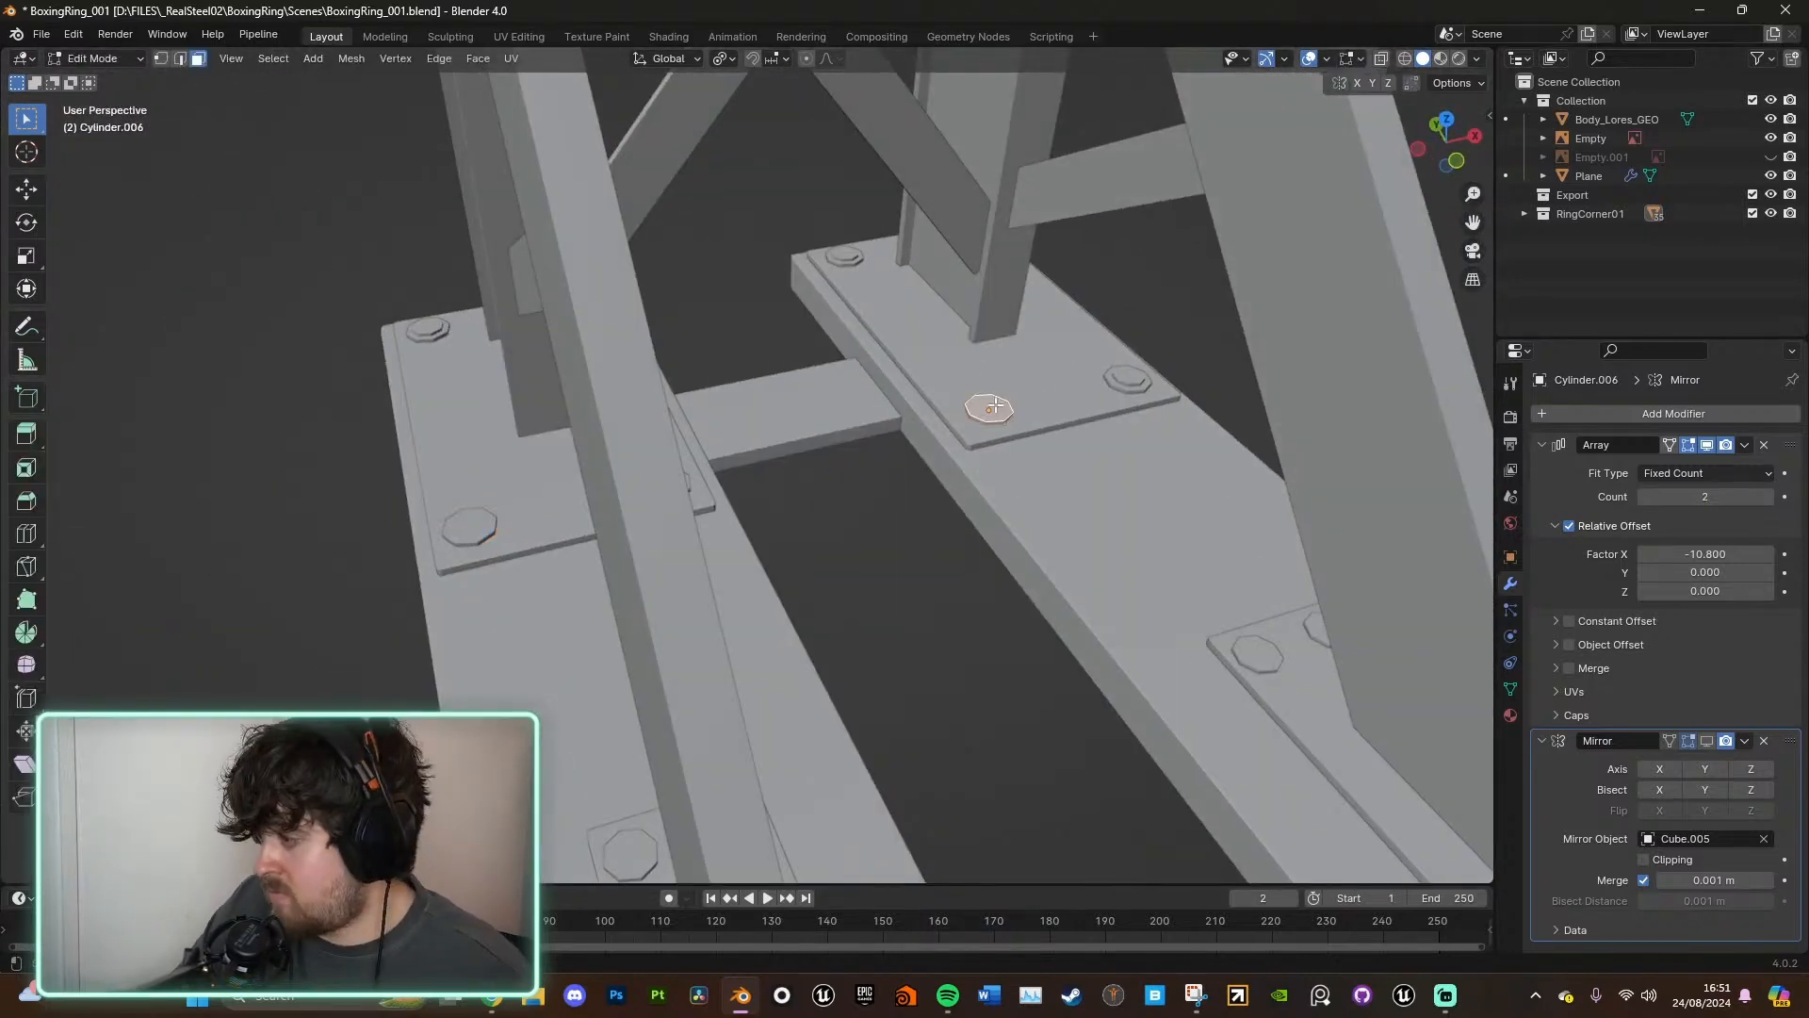
{"action": "key", "text": "KP_Decimal"}
{"action": "key", "text": "e"}
{"action": "key", "text": "s"}
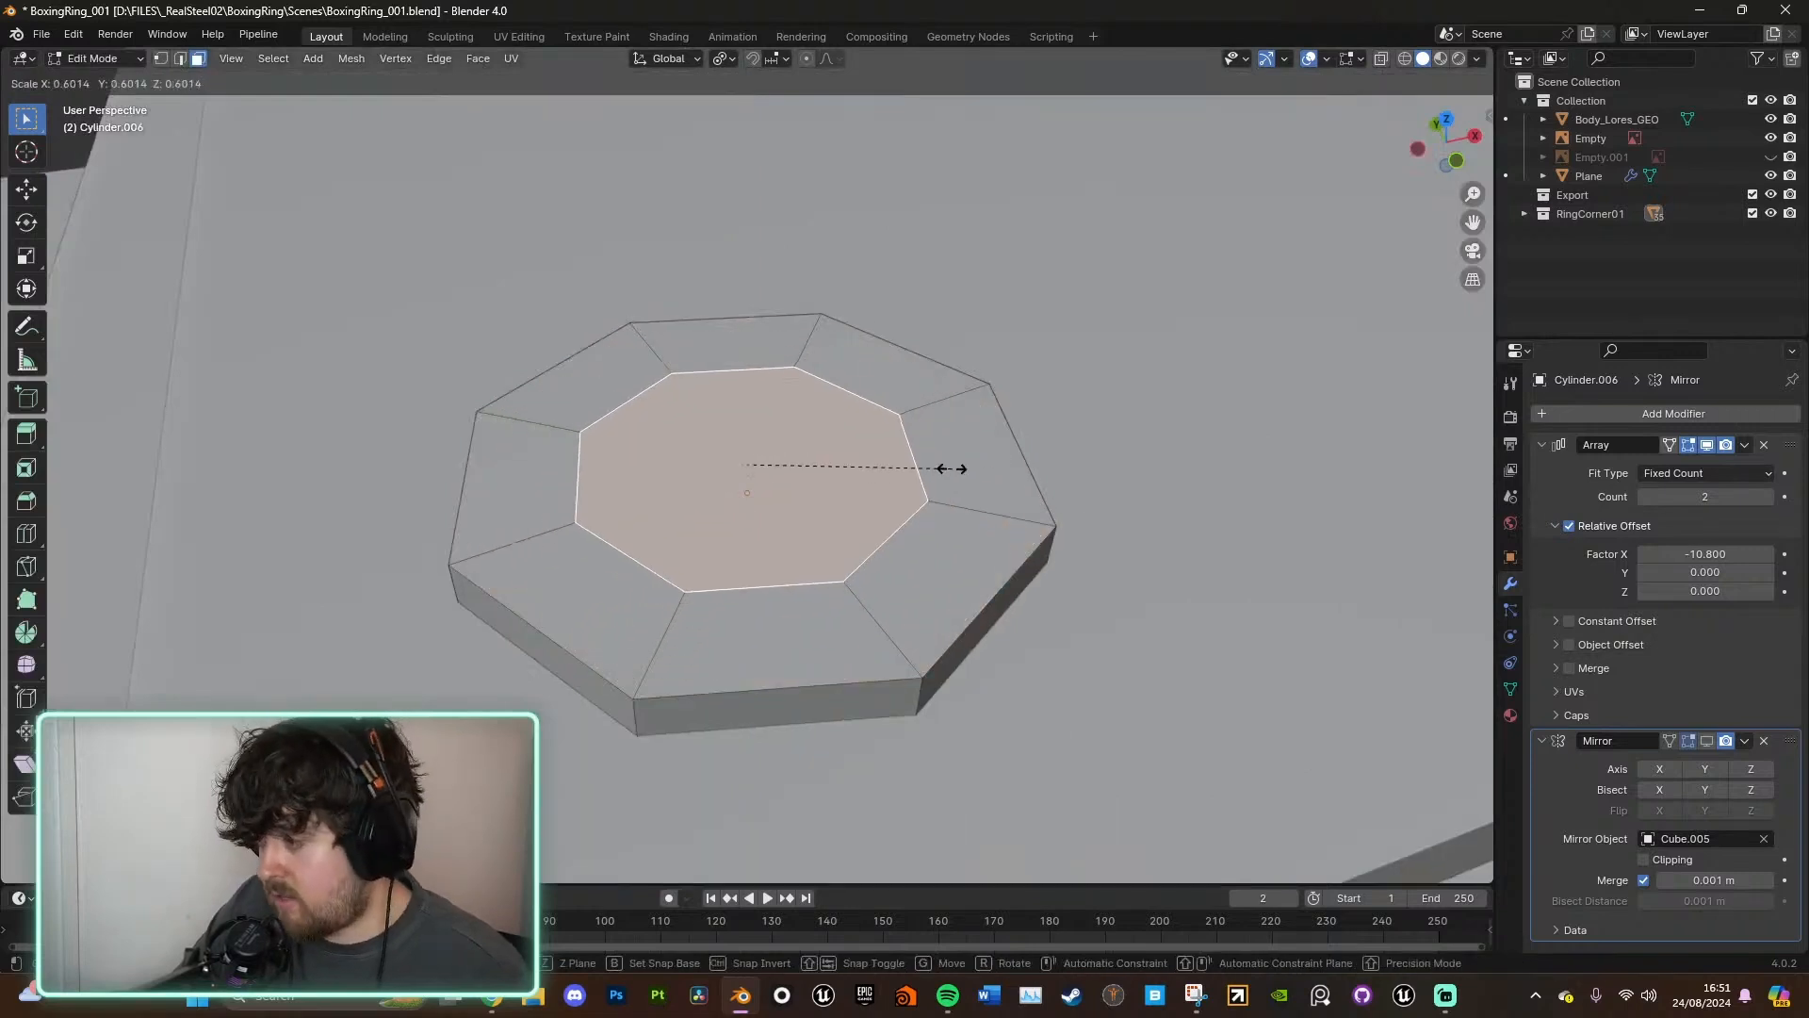
{"action": "left_click", "coordinate": [973, 469]}
{"action": "key", "text": "g"}
{"action": "key", "text": "z"}
{"action": "left_click", "coordinate": [976, 443]}
{"action": "key", "text": "Tab"}
- Inset the top face of the outer post-side bolt on the diagonal brace's base plate and extrude it into a raised head
{"action": "scroll", "coordinate": [976, 439], "scroll_direction": "down", "scroll_amount": 10}
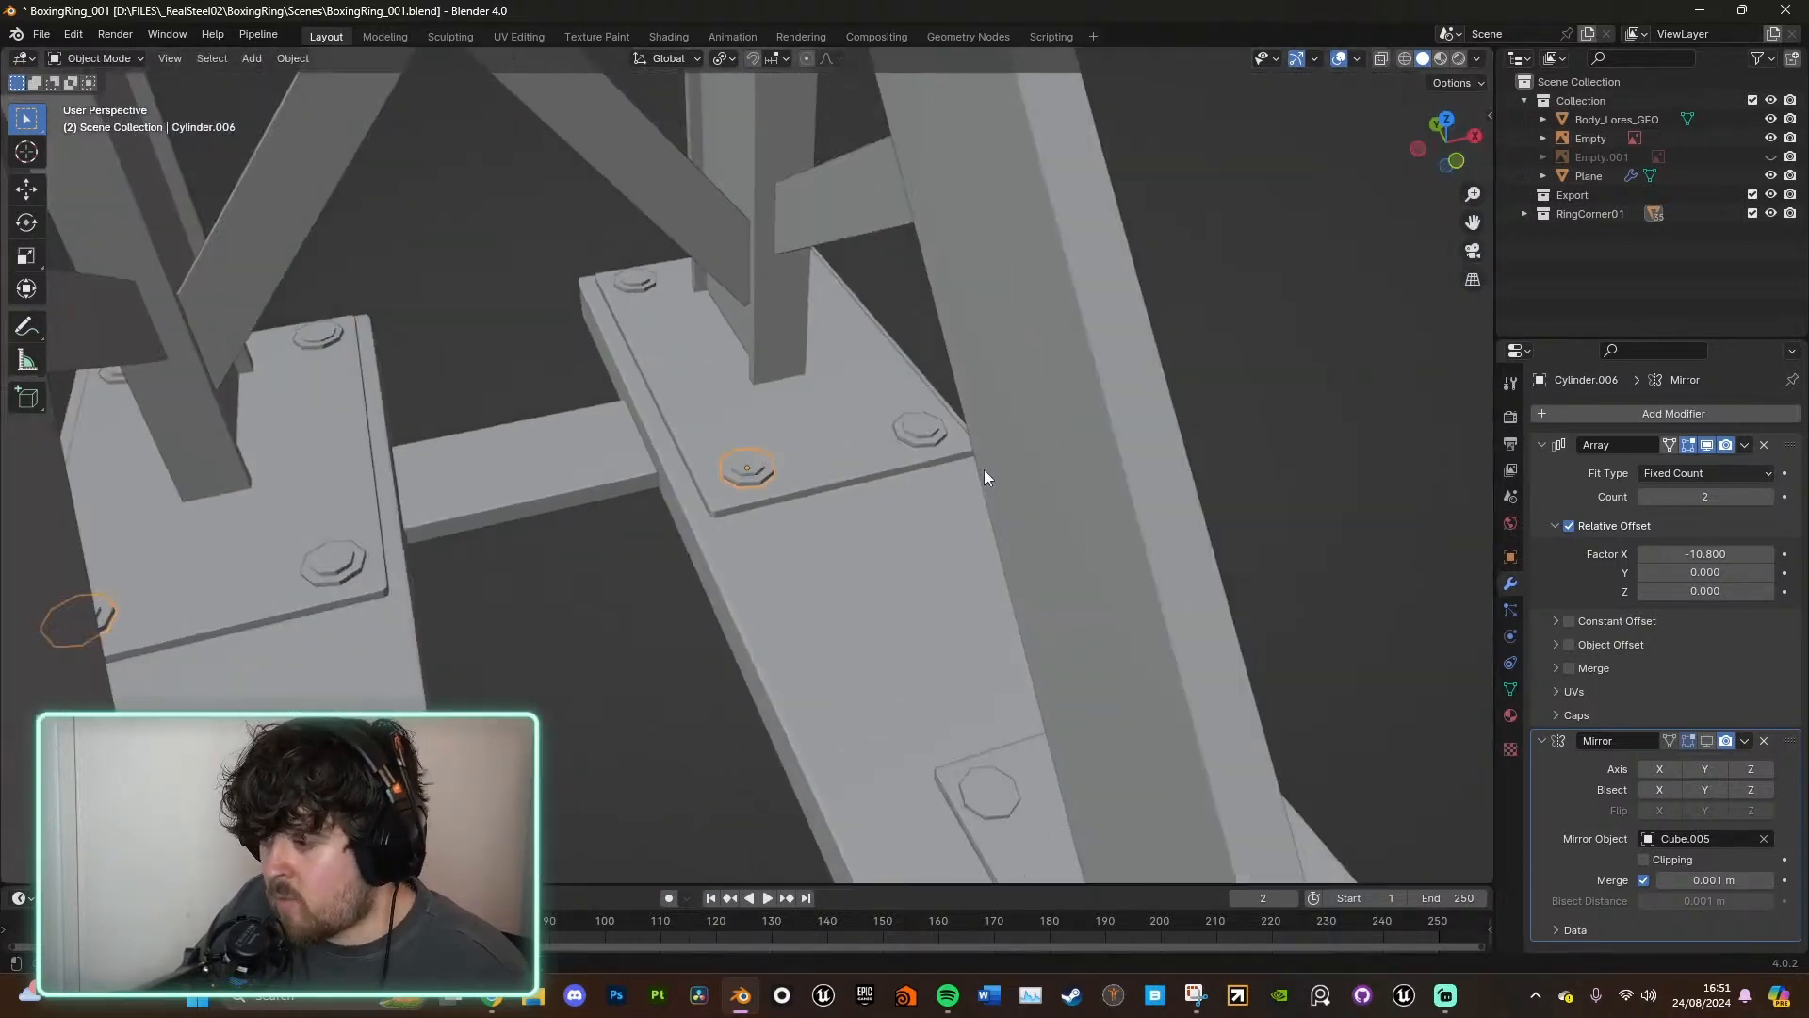
{"action": "middle_click_drag", "start_coordinate": [1229, 795], "coordinate": [845, 805]}
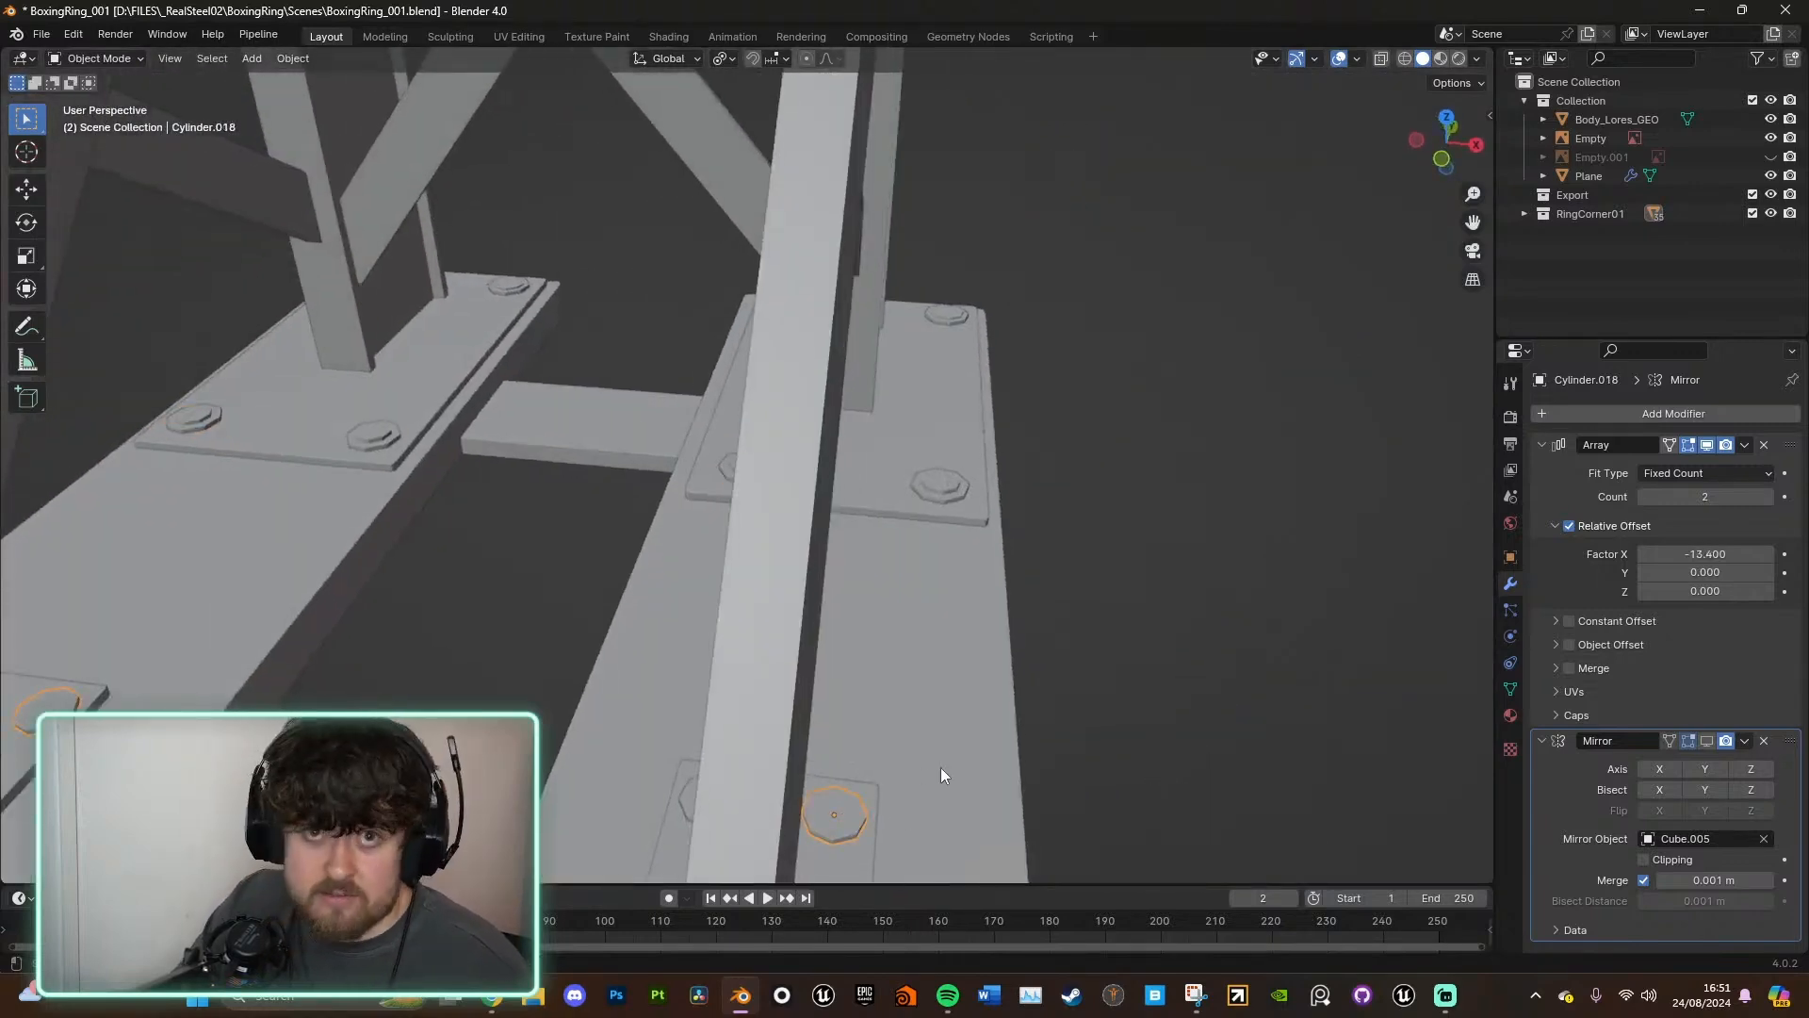
{"action": "scroll", "coordinate": [1037, 754], "scroll_direction": "down", "scroll_amount": 3}
{"action": "middle_click_drag", "start_coordinate": [1029, 752], "coordinate": [997, 697], "text": "shift"}
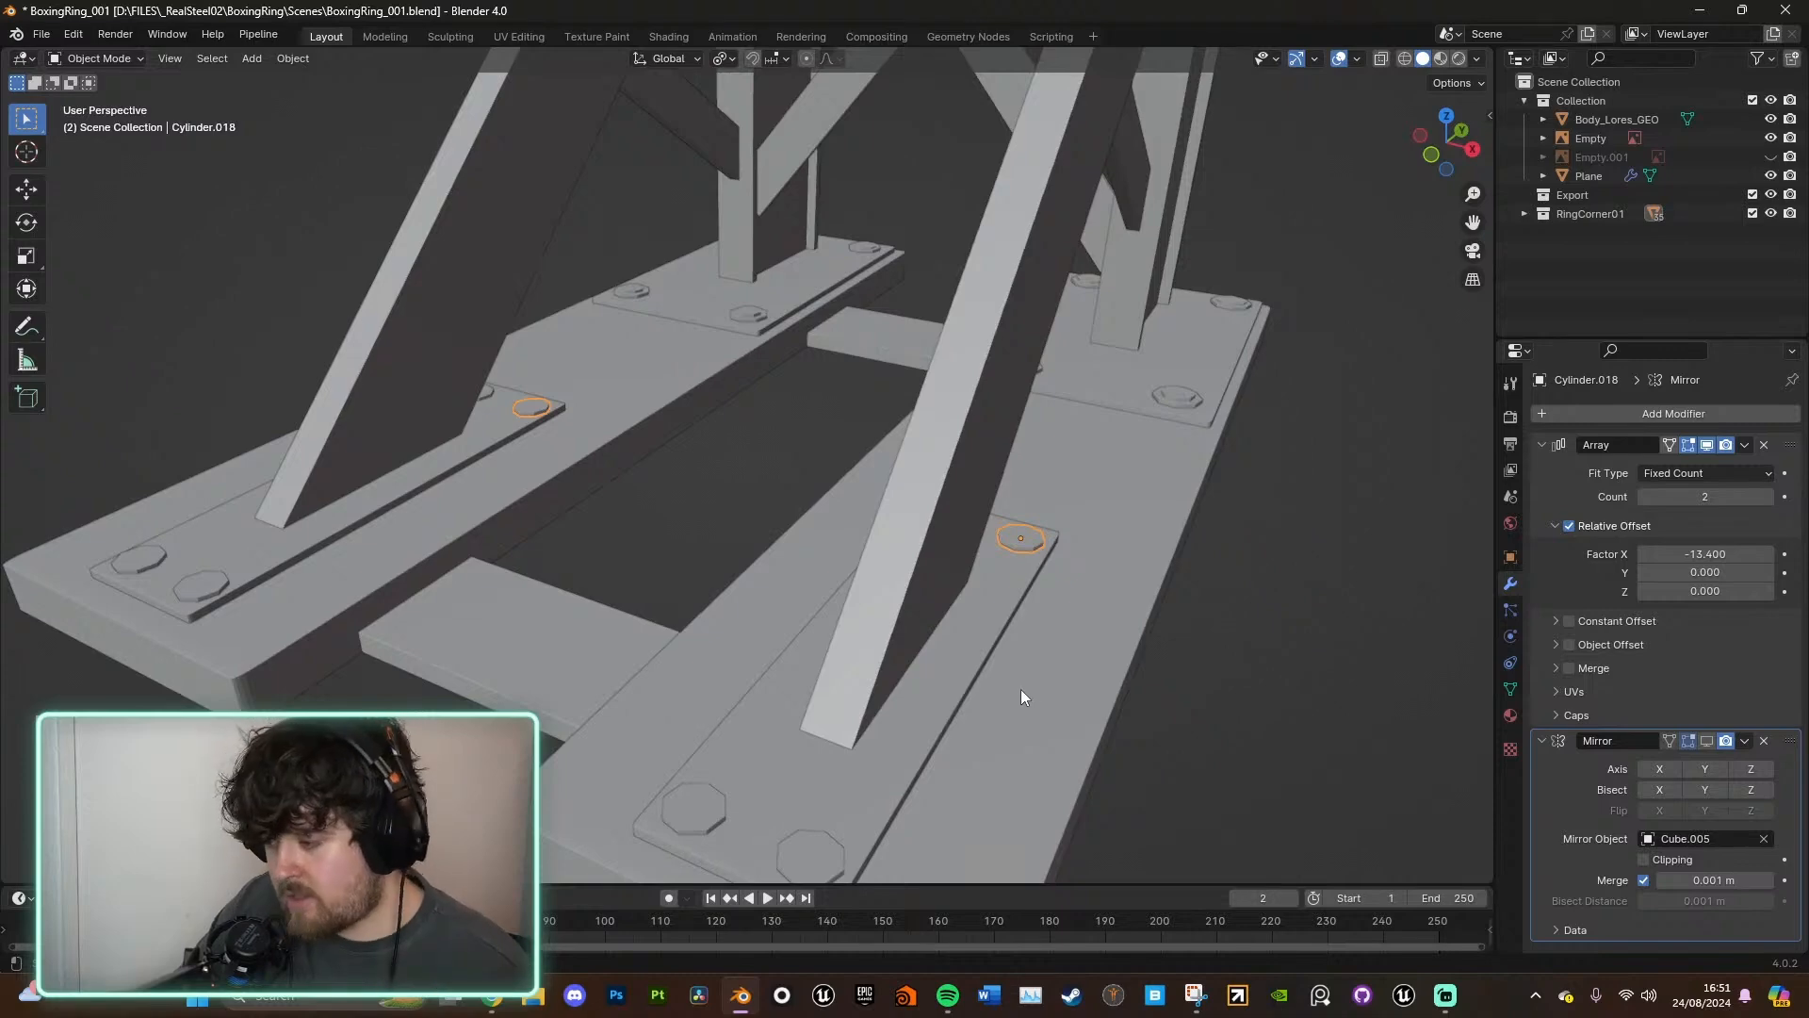
{"action": "key", "text": "Tab"}
{"action": "key", "text": "KP_Decimal"}
{"action": "left_click", "coordinate": [885, 481]}
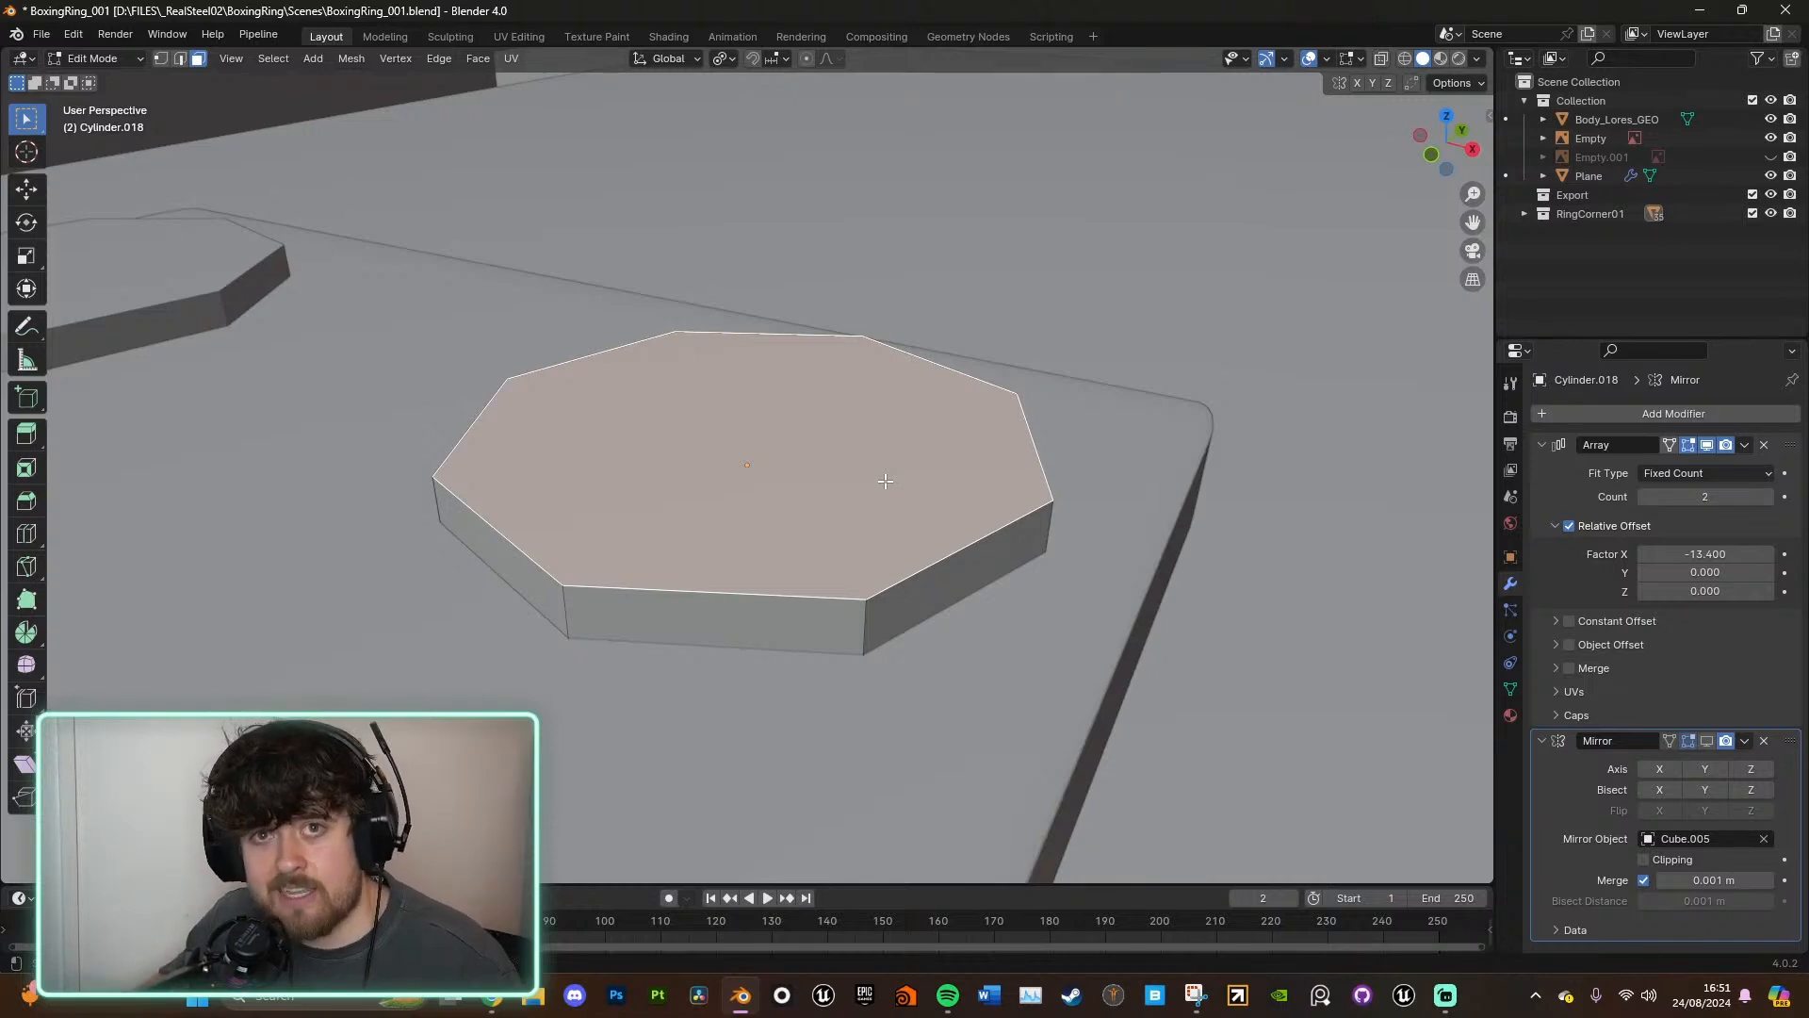
{"action": "key", "text": "i"}
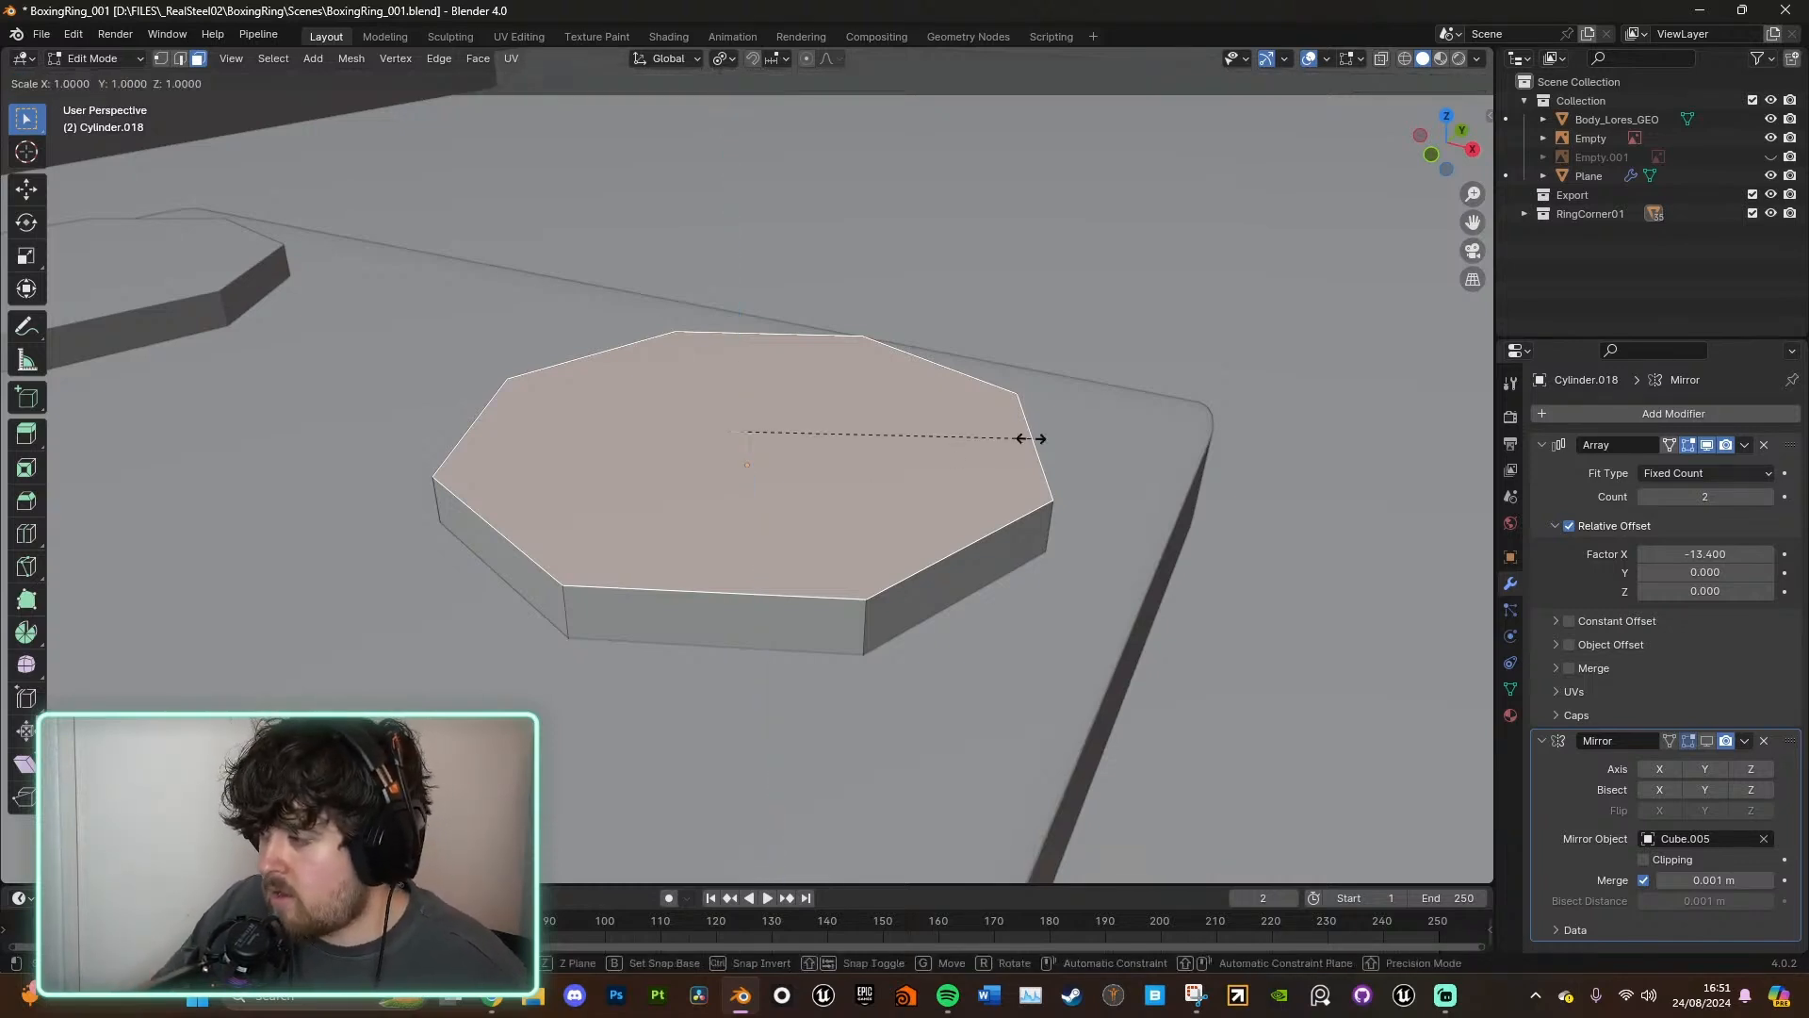
{"action": "left_click", "coordinate": [941, 427]}
{"action": "key", "text": "e"}
{"action": "left_click", "coordinate": [942, 409]}
{"action": "scroll", "coordinate": [919, 400], "scroll_direction": "down", "scroll_amount": 3}
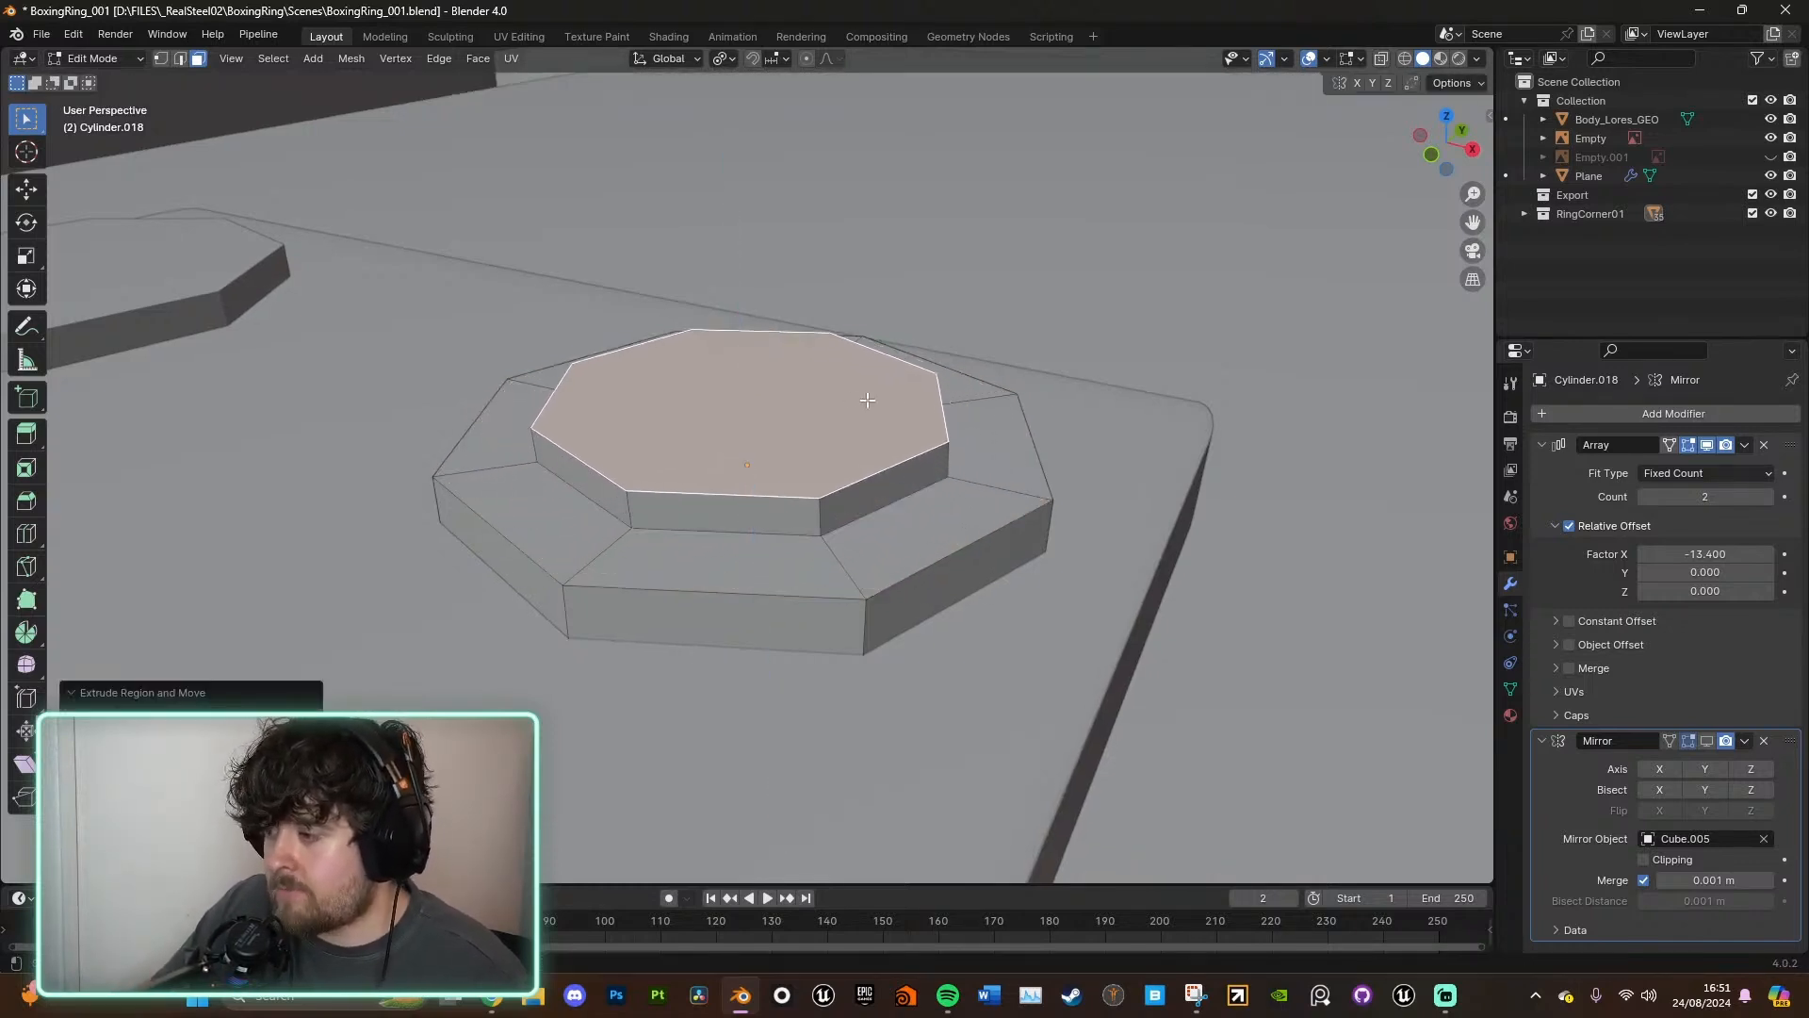
{"action": "middle_click_drag", "start_coordinate": [897, 392], "coordinate": [757, 415]}
{"action": "key", "text": "Tab"}
- Add the same inset, extruded head to the inner post-side bolt on the diagonal brace's base plate
{"action": "left_click", "coordinate": [345, 349]}
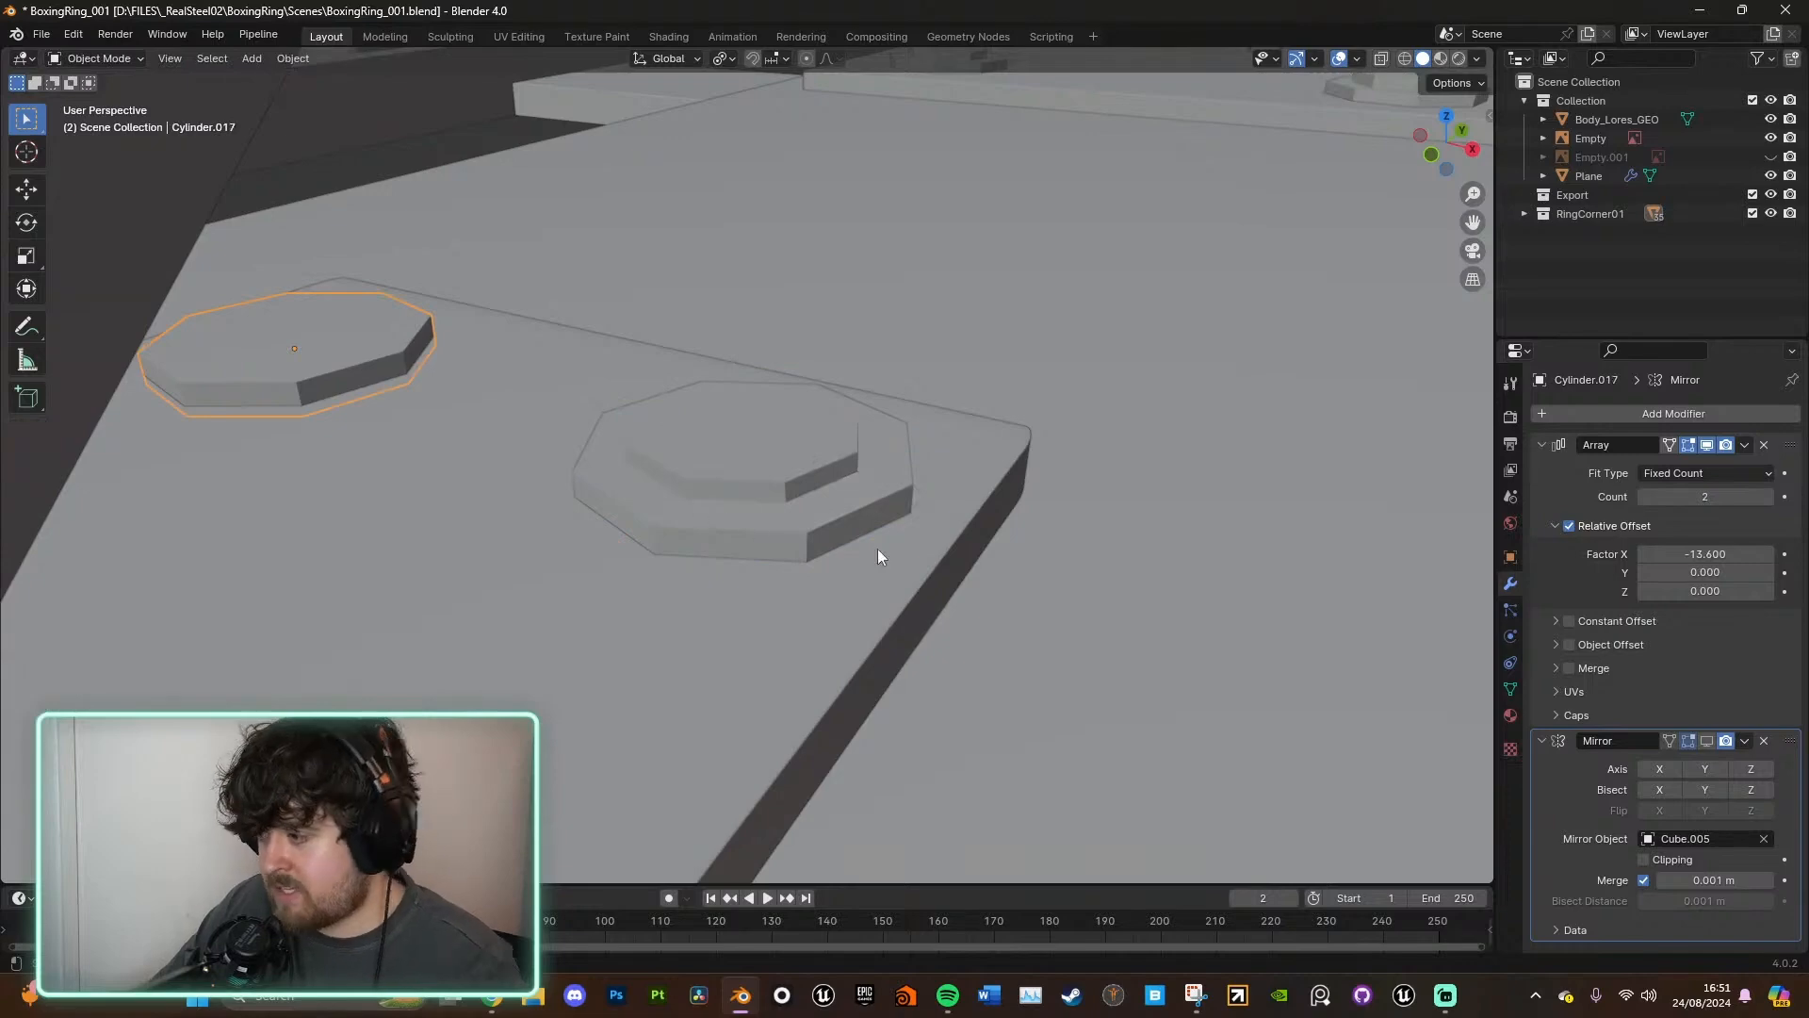
{"action": "scroll", "coordinate": [869, 546], "scroll_direction": "down", "scroll_amount": 5}
{"action": "middle_click_drag", "start_coordinate": [930, 567], "coordinate": [999, 588]}
{"action": "key", "text": "Tab"}
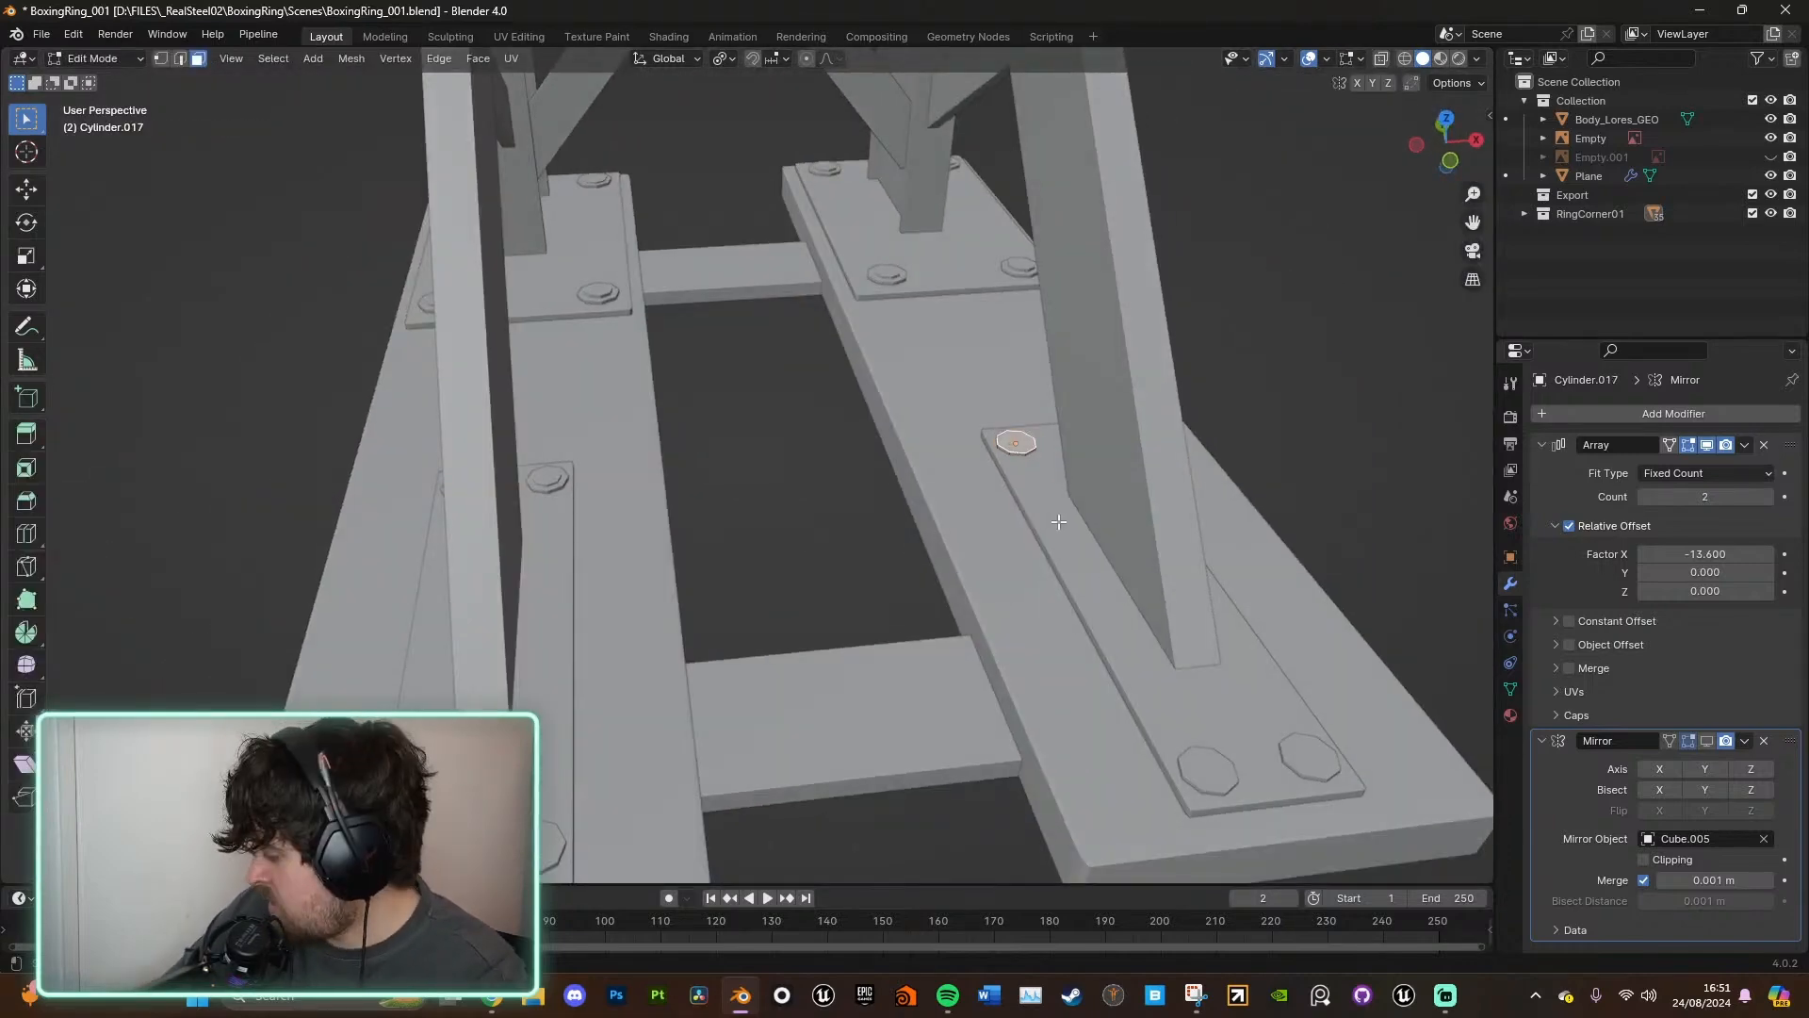
{"action": "key", "text": "KP_Decimal"}
{"action": "key", "text": "e"}
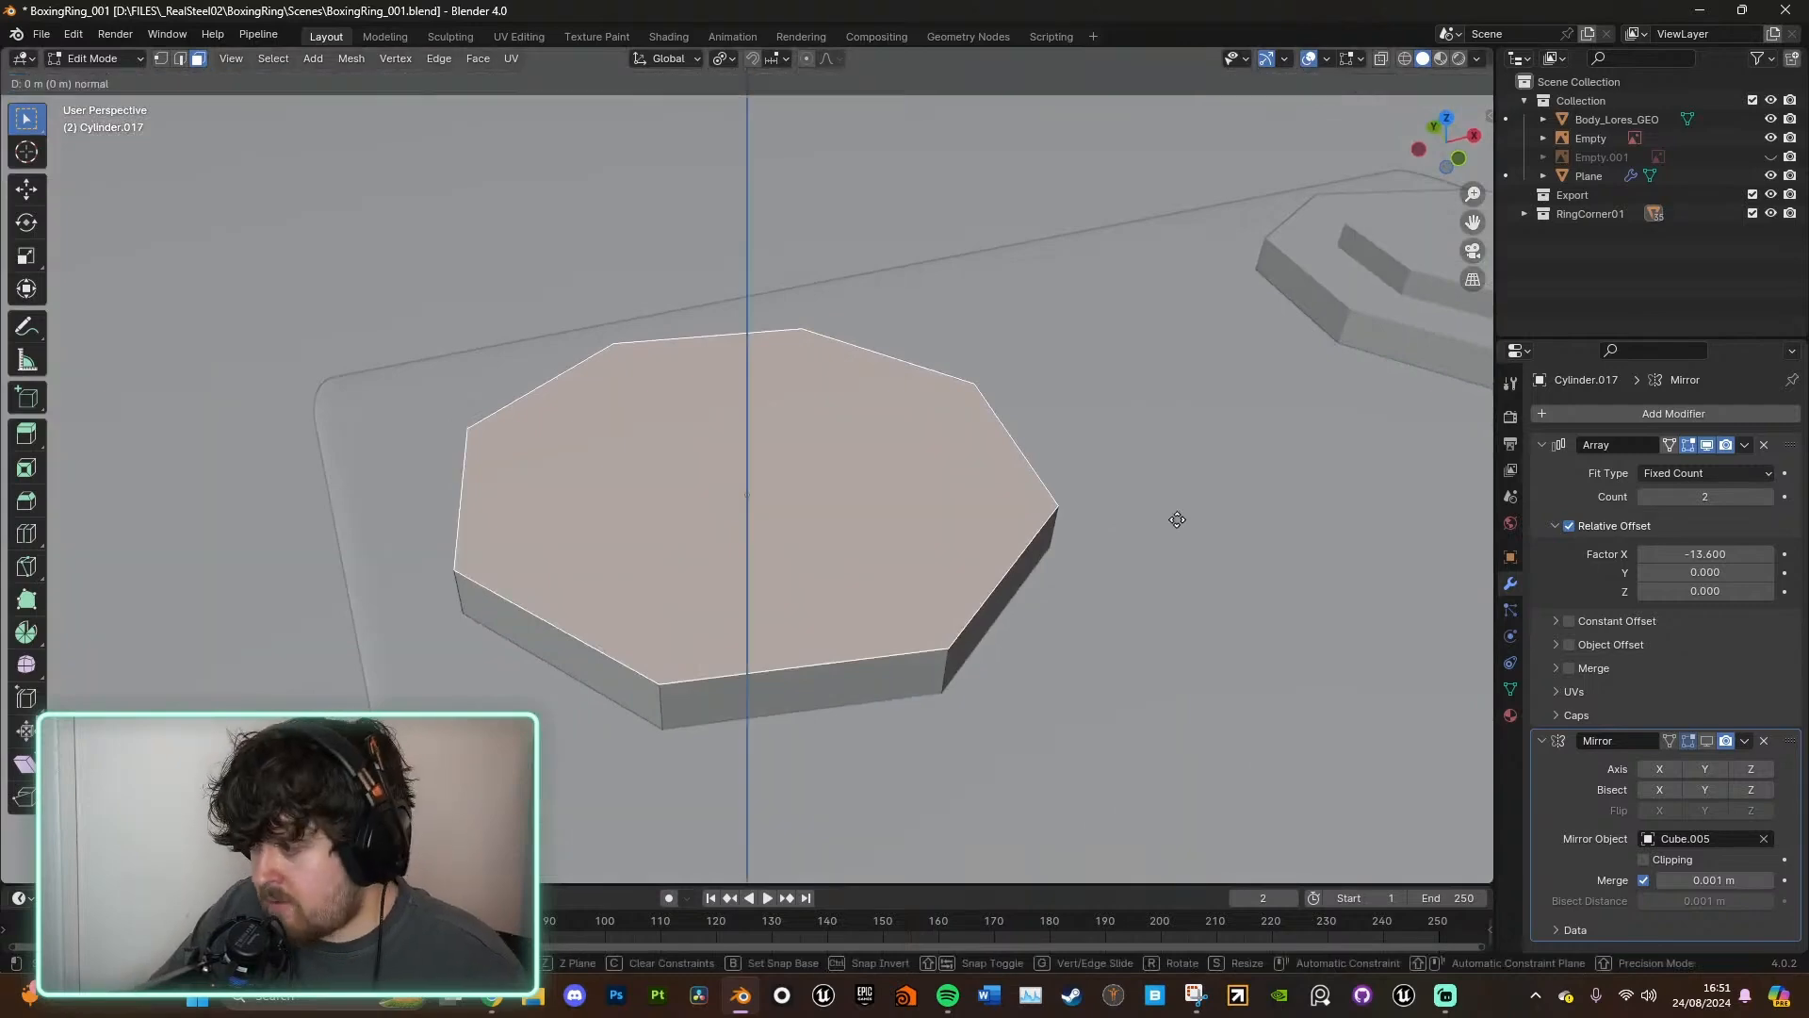
{"action": "right_click", "coordinate": [1175, 517]}
{"action": "key", "text": "i"}
{"action": "left_click", "coordinate": [1075, 501]}
{"action": "key", "text": "e"}
{"action": "left_click", "coordinate": [1078, 458]}
{"action": "key", "text": "Tab"}
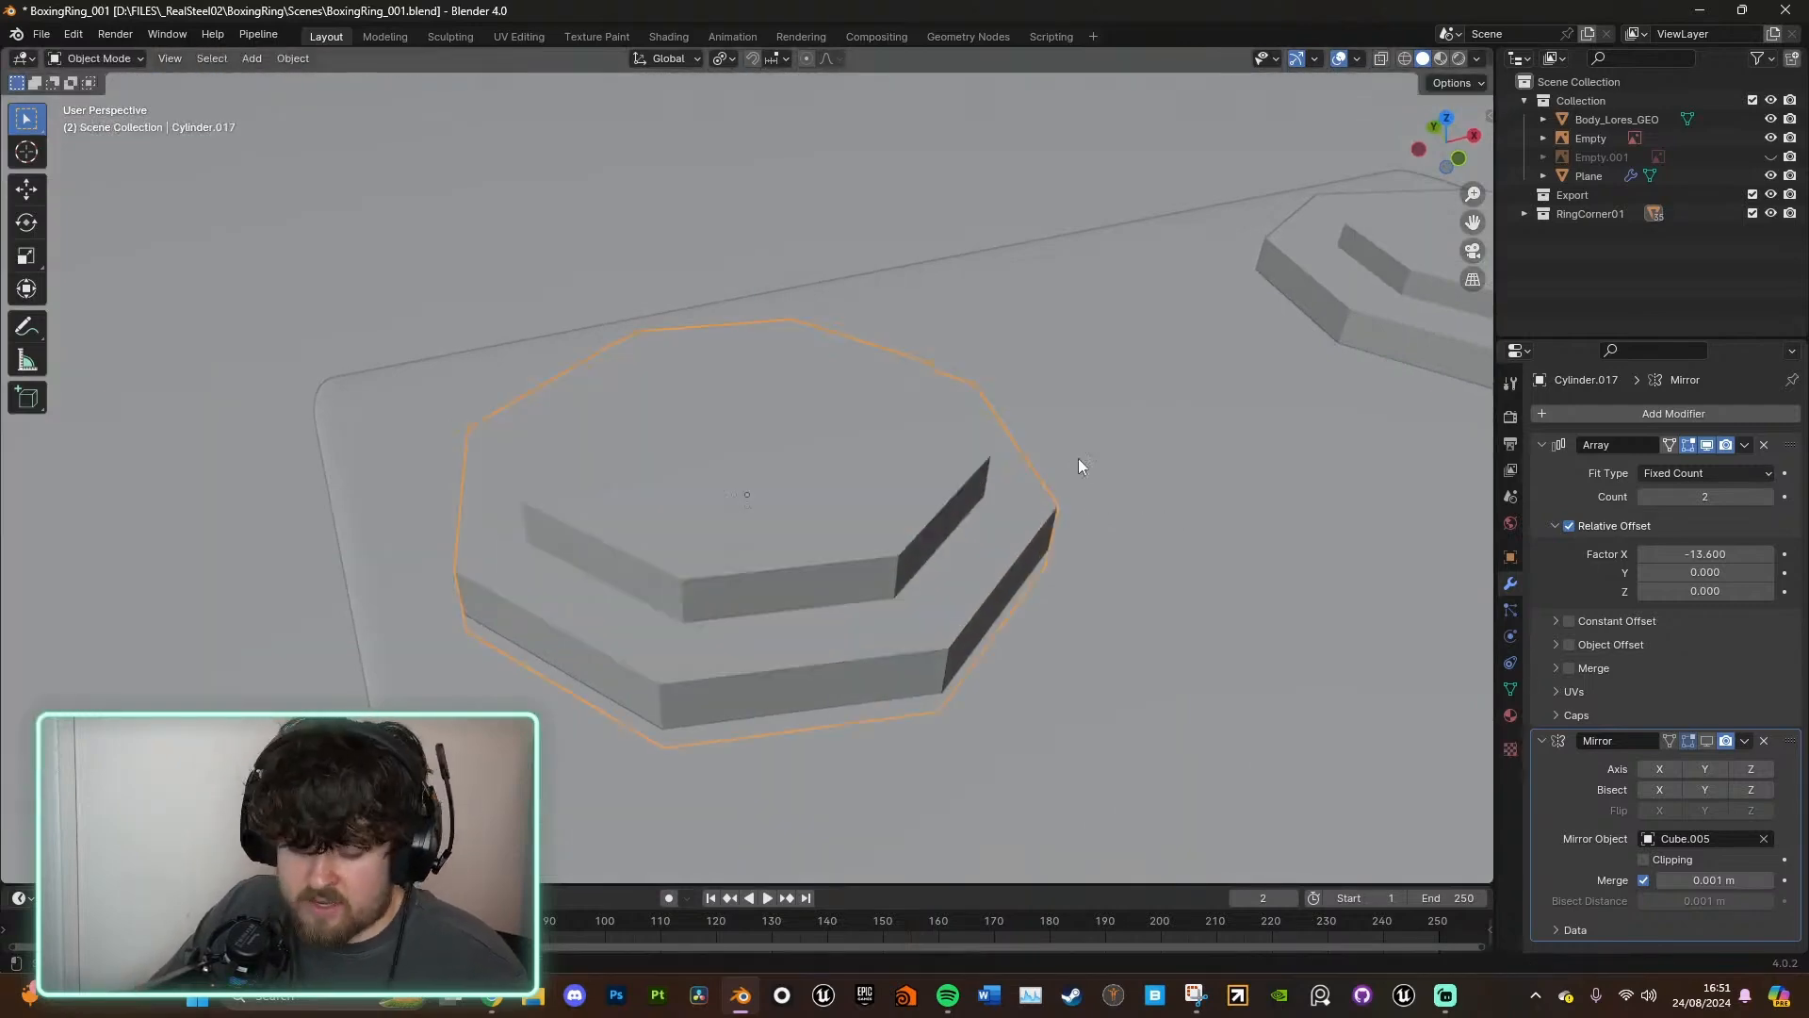
- Inset and extrude the top face of the outer bolt at the far end of the brace's base plate
{"action": "scroll", "coordinate": [1081, 461], "scroll_direction": "down", "scroll_amount": 10}
{"action": "left_click", "coordinate": [1060, 705]}
{"action": "key", "text": "KP_Decimal"}
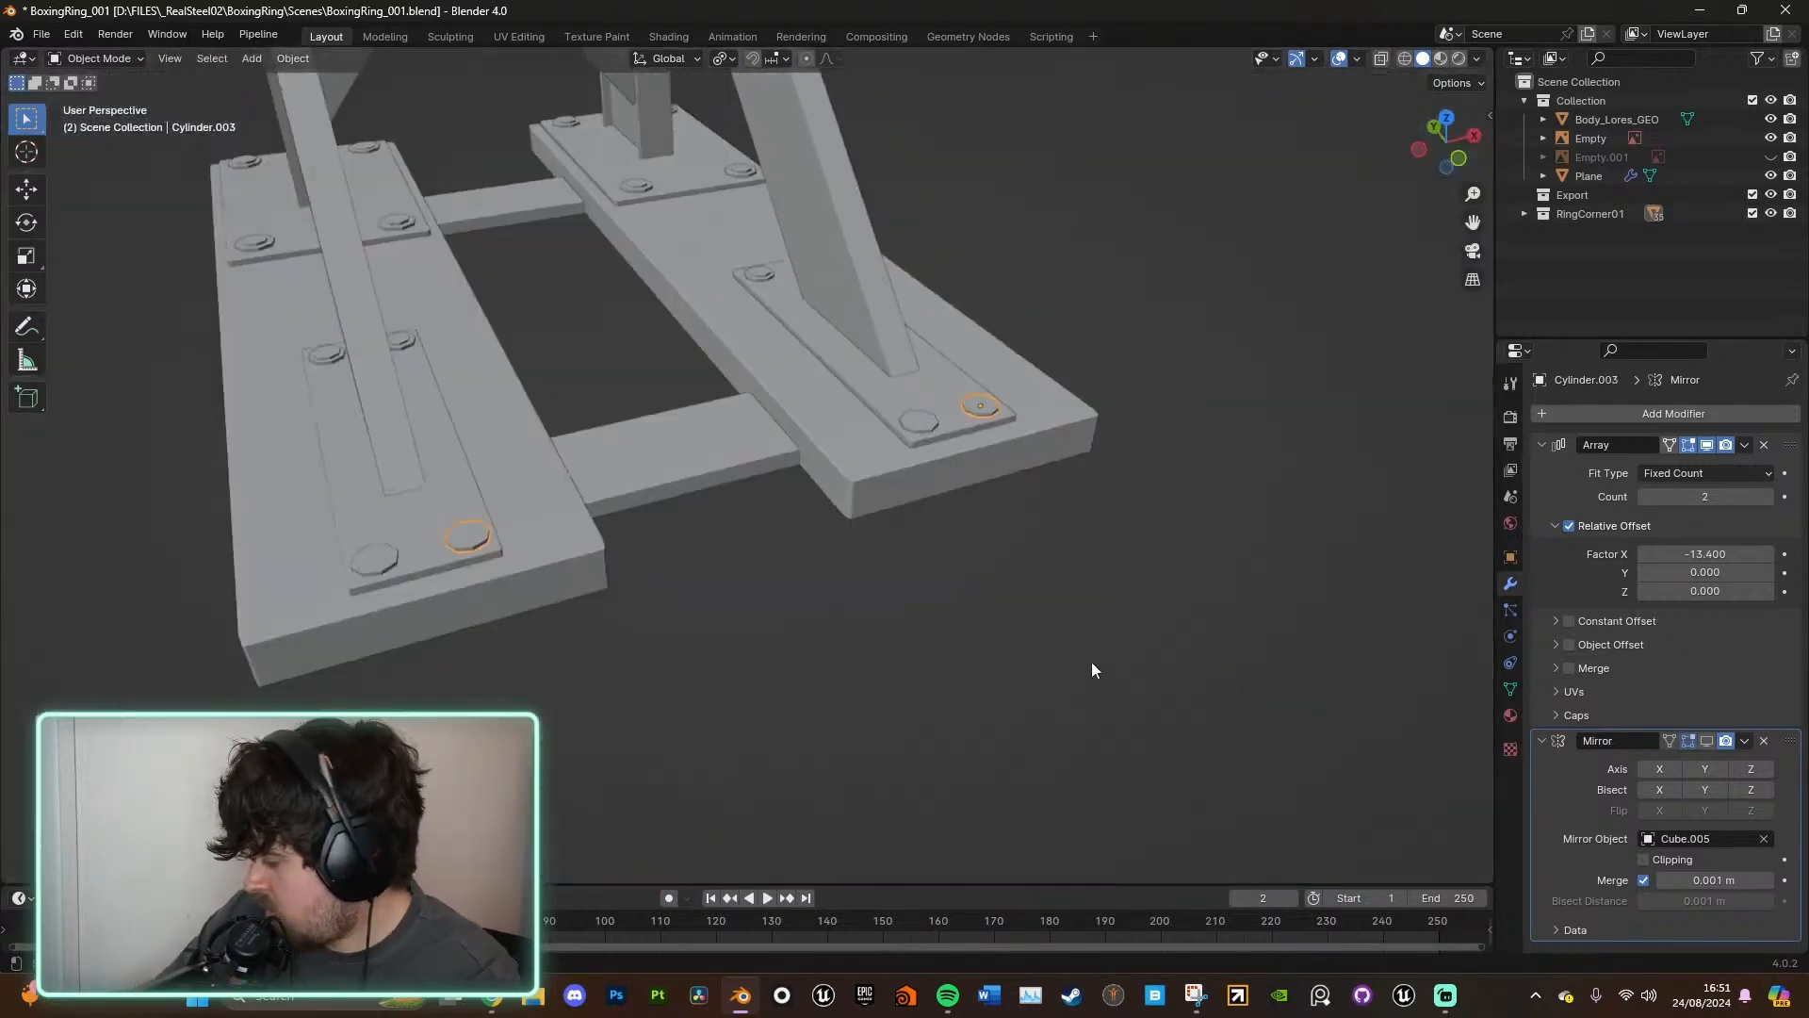
{"action": "scroll", "coordinate": [1080, 699], "scroll_direction": "up", "scroll_amount": 5}
{"action": "middle_click_drag", "start_coordinate": [1139, 584], "coordinate": [1082, 562]}
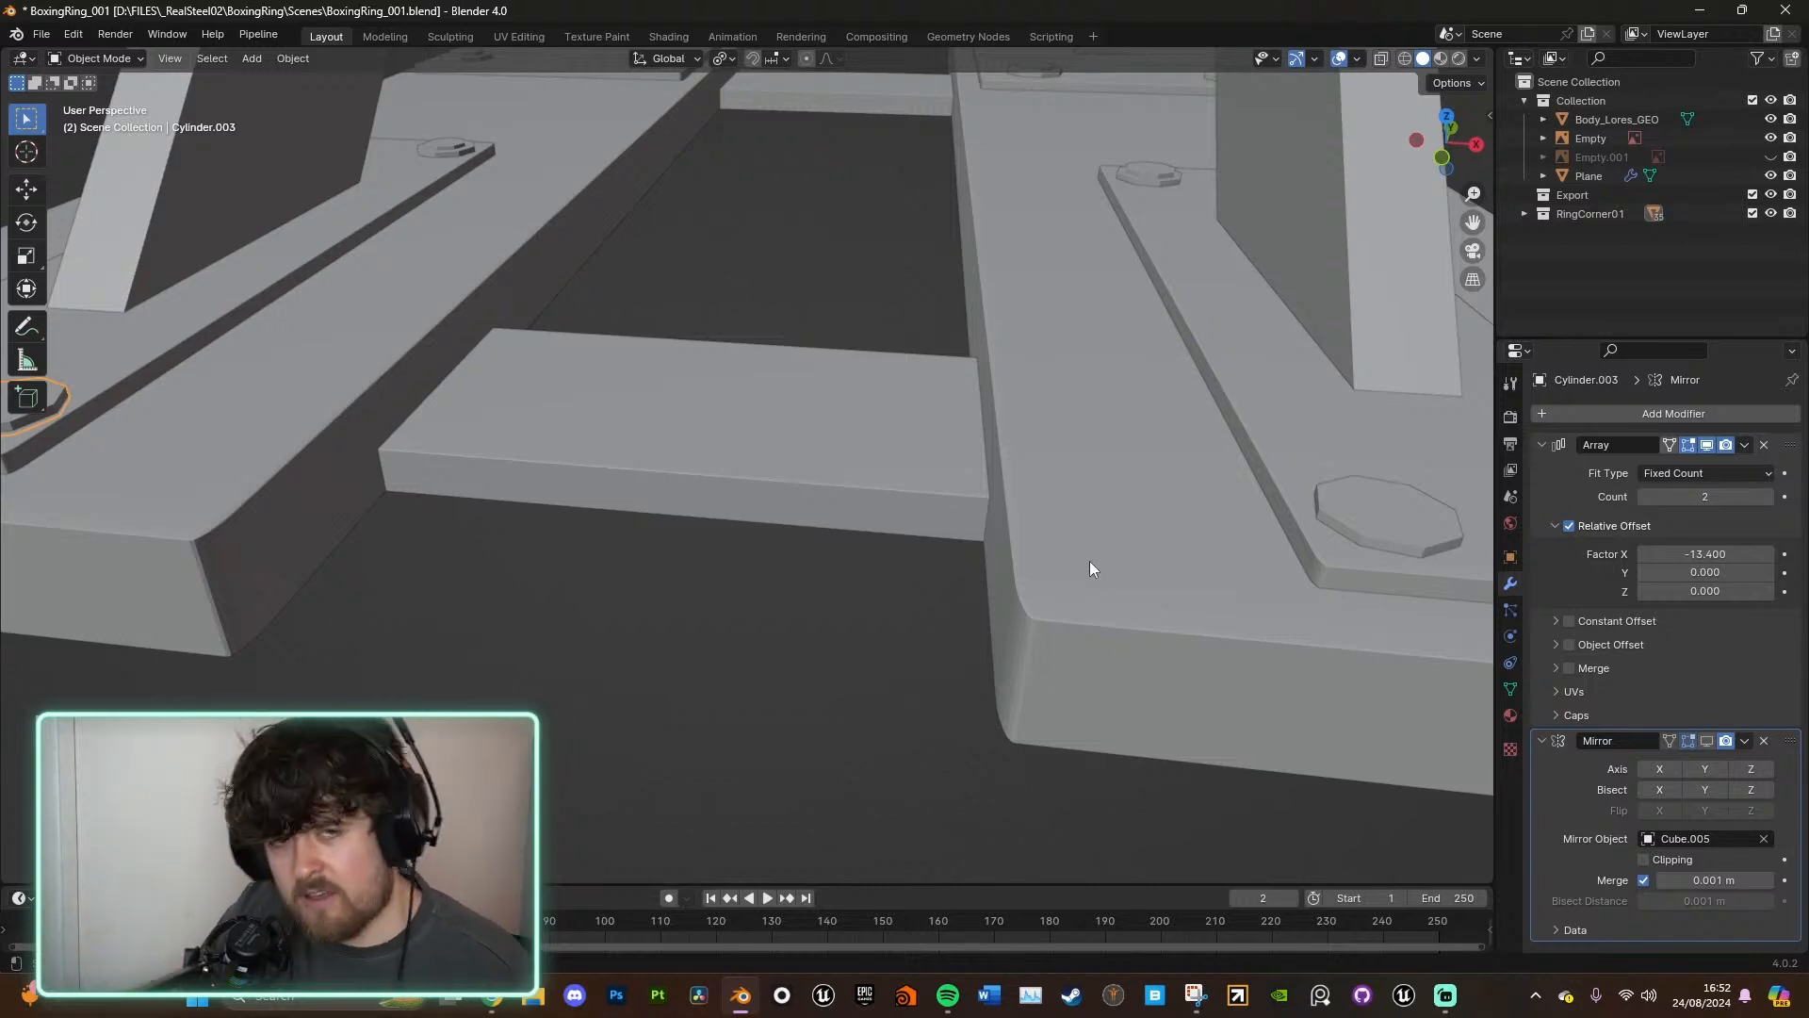
{"action": "scroll", "coordinate": [1127, 539], "scroll_direction": "down", "scroll_amount": 6}
{"action": "scroll", "coordinate": [1172, 532], "scroll_direction": "up", "scroll_amount": 2}
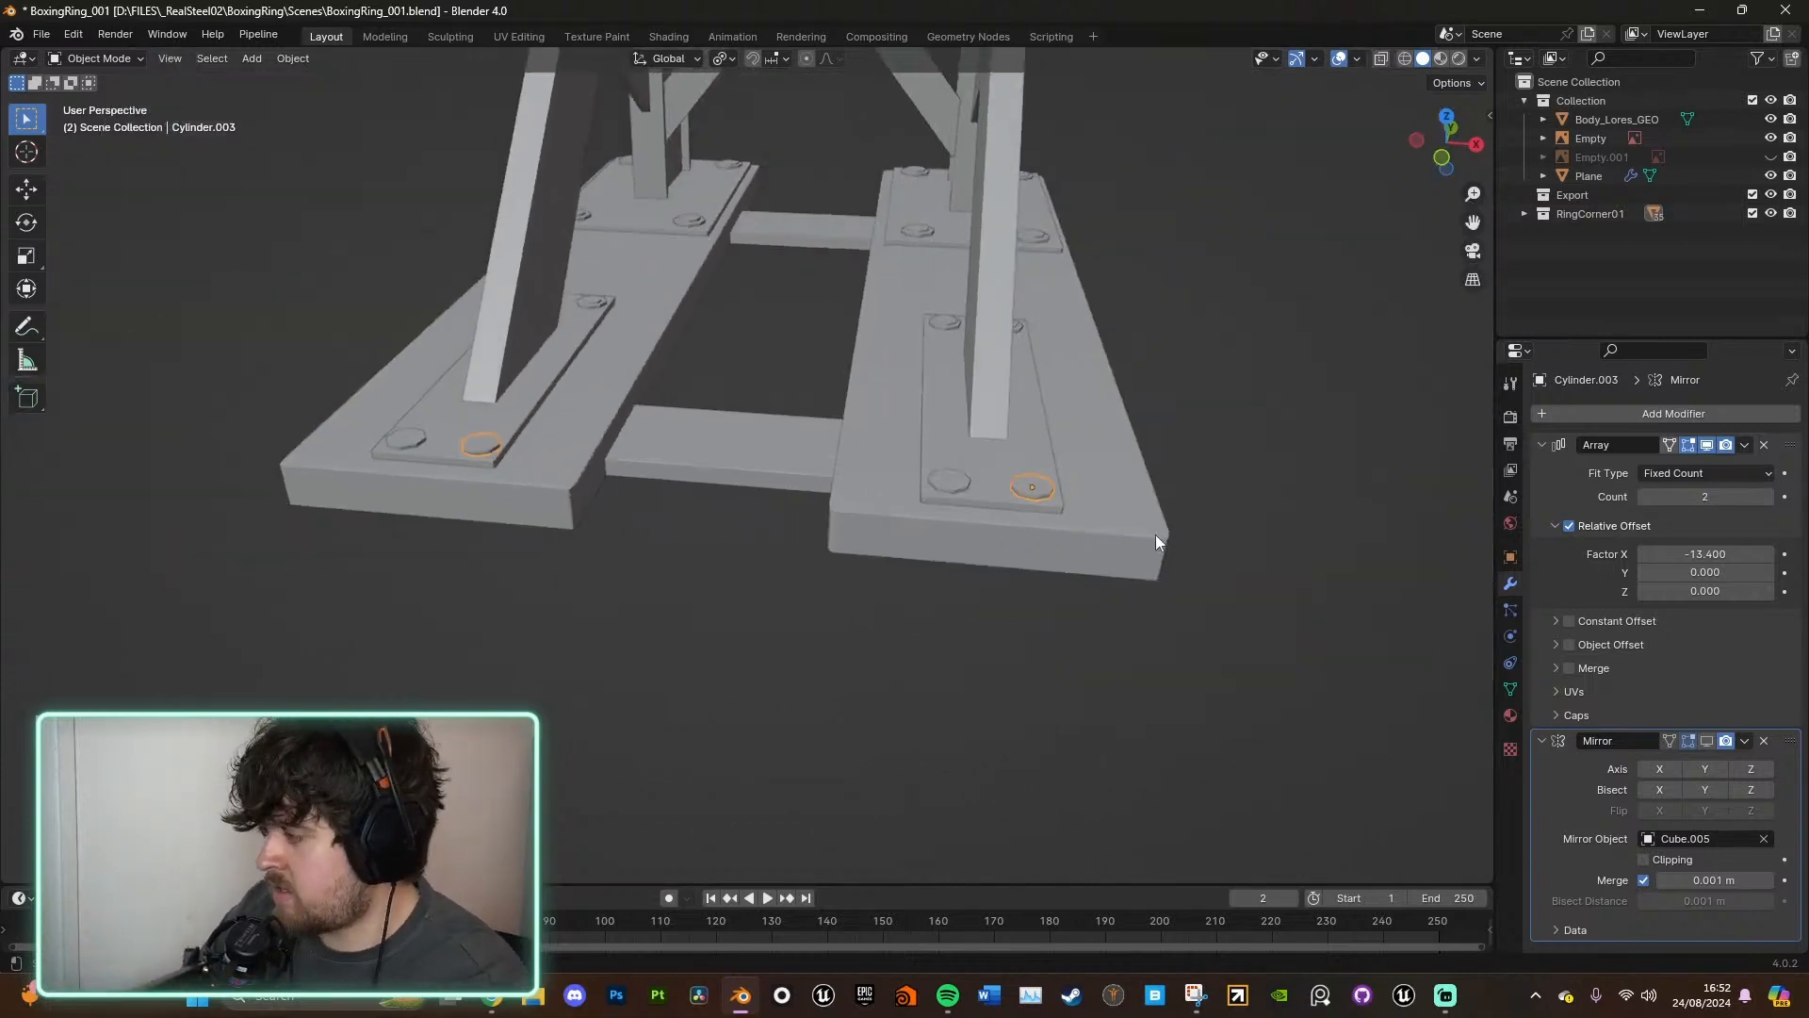
{"action": "key", "text": "Tab"}
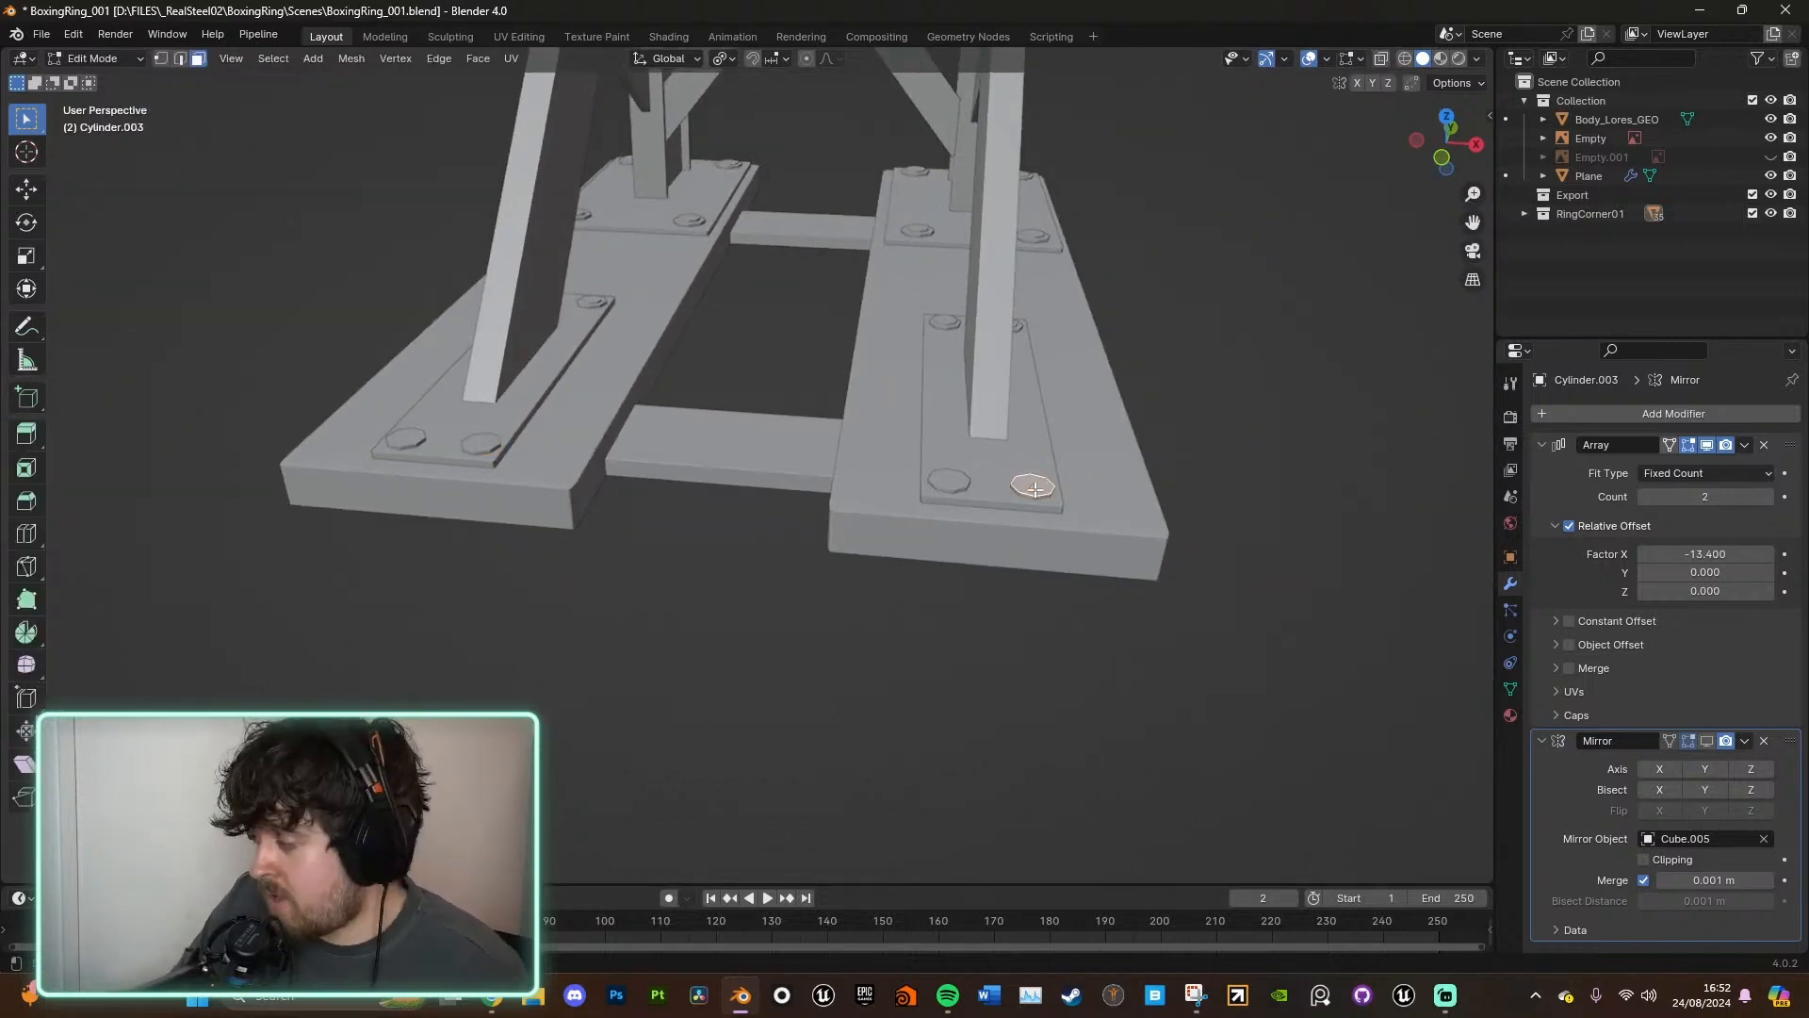
{"action": "key", "text": "KP_Decimal"}
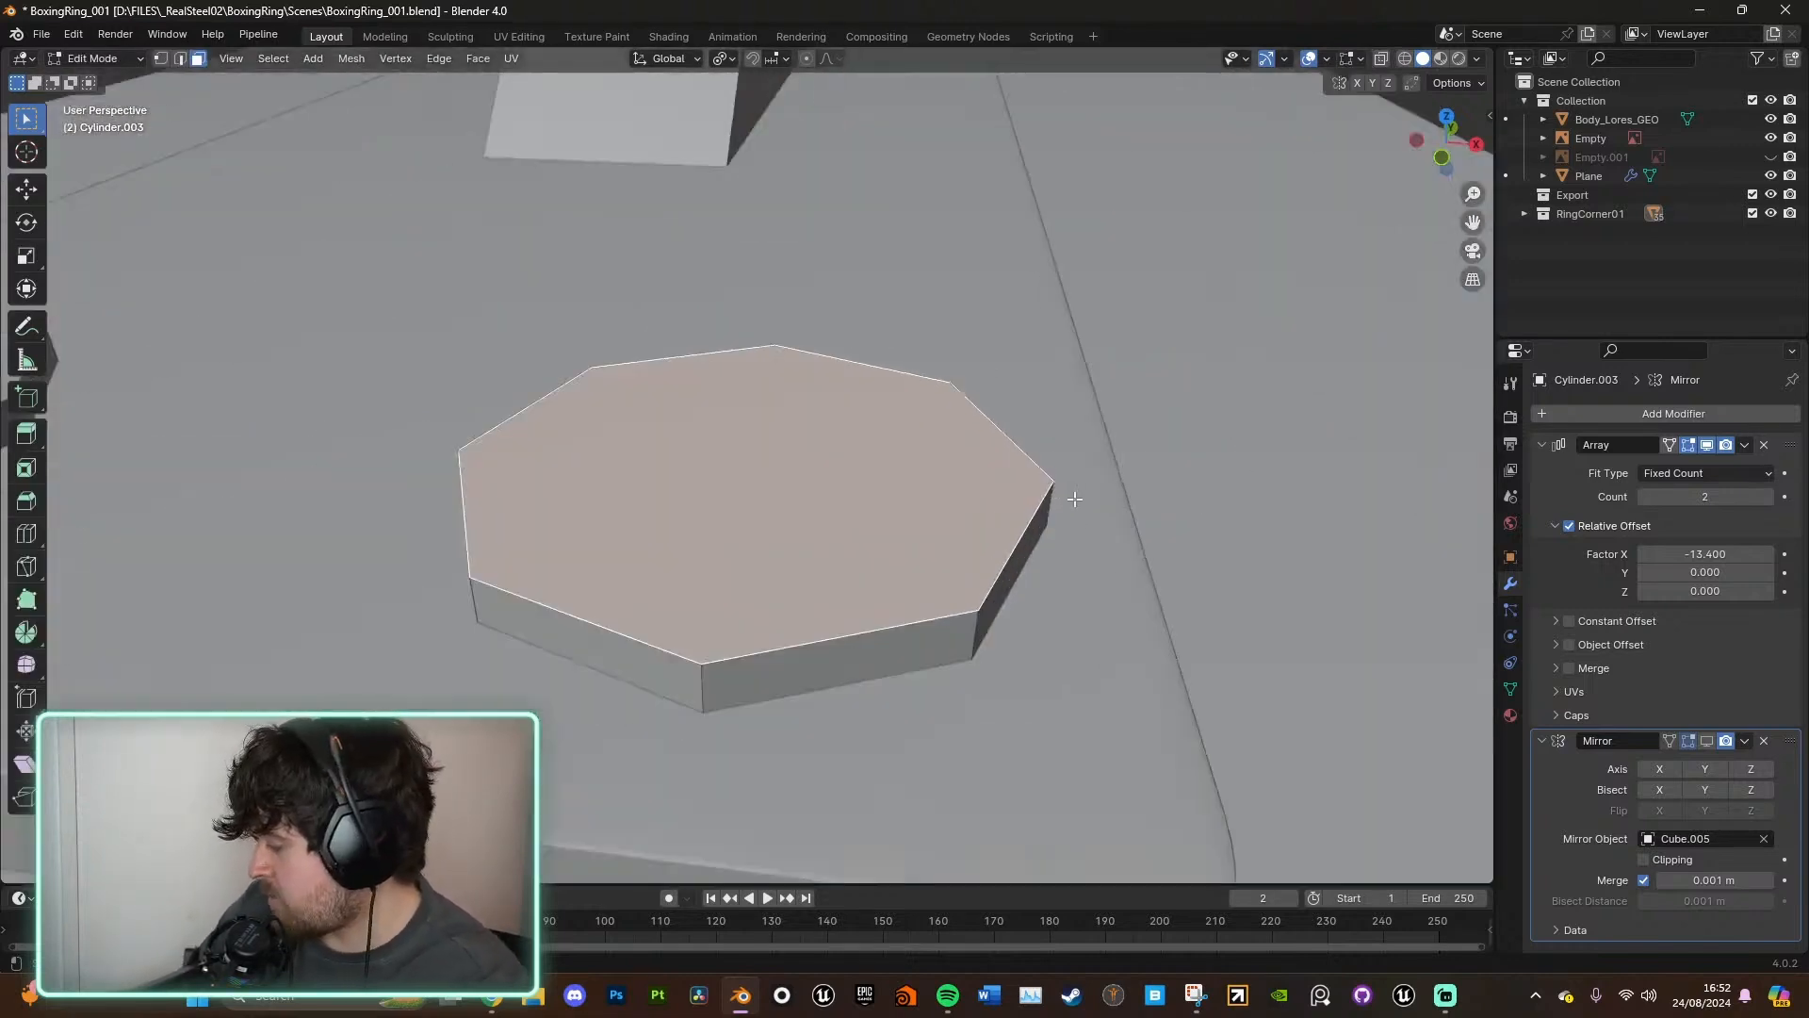
{"action": "key", "text": "i"}
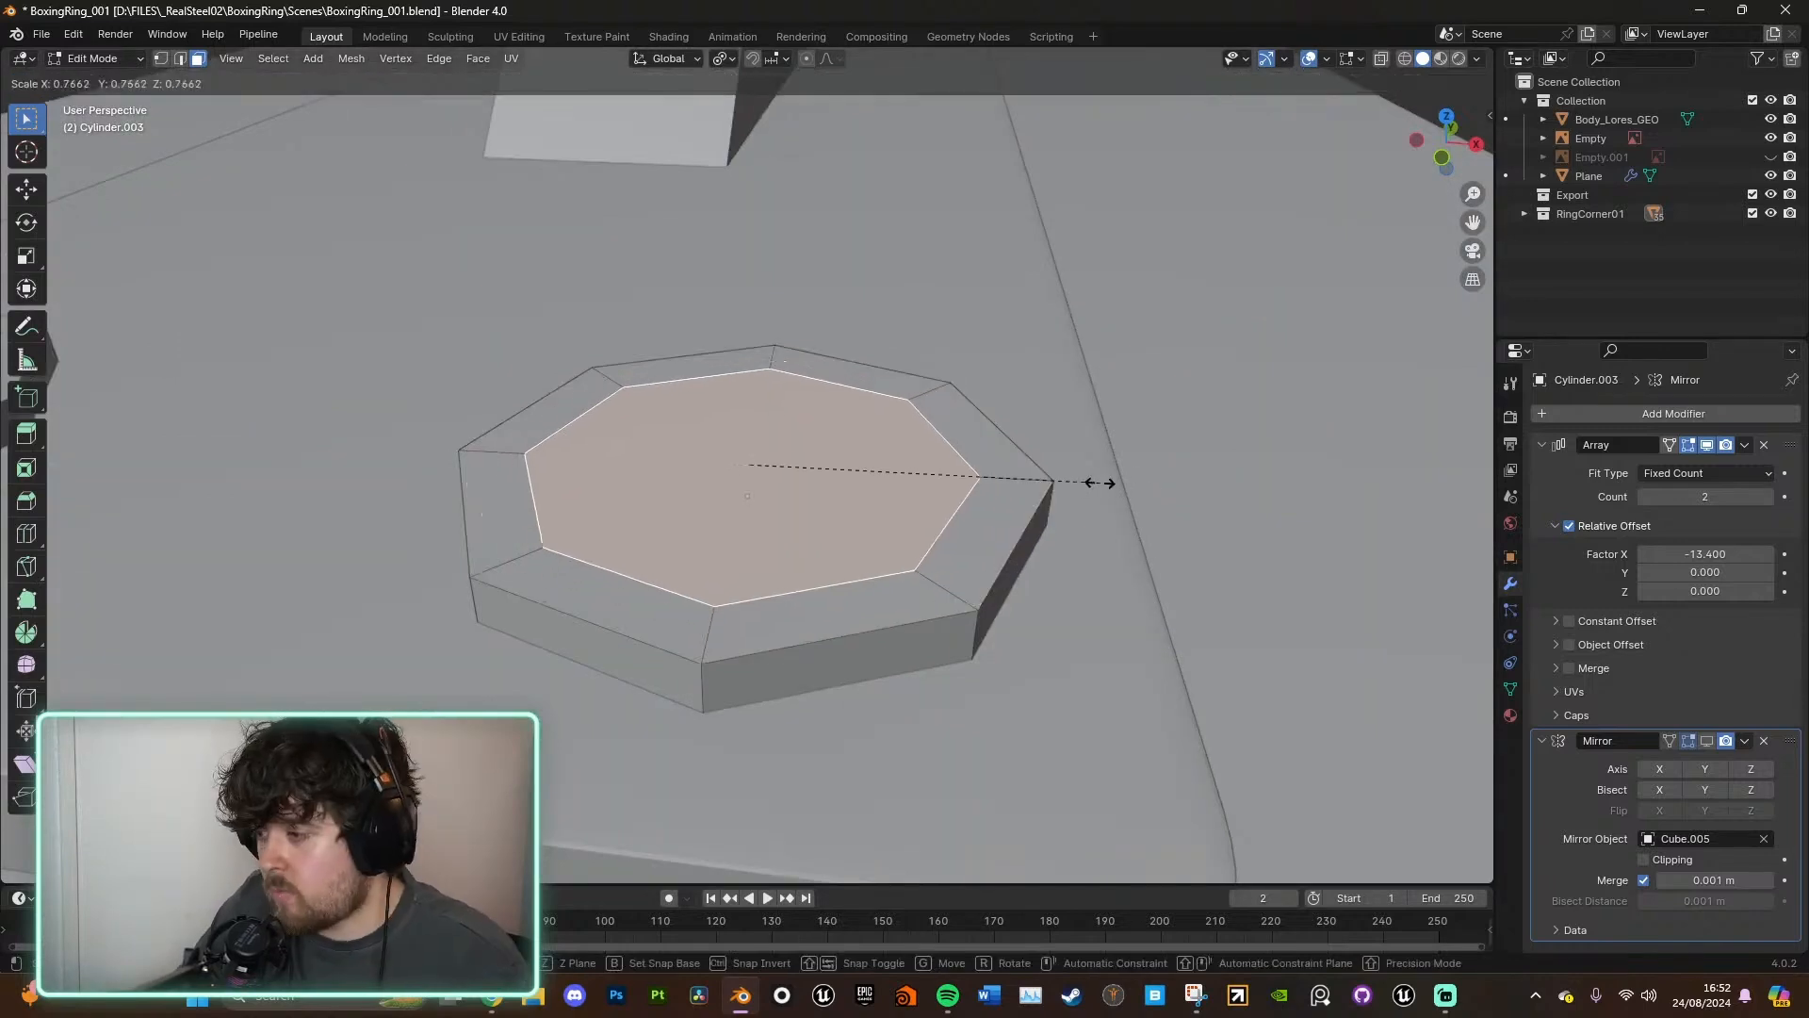
{"action": "left_click", "coordinate": [1088, 476]}
{"action": "key", "text": "e"}
{"action": "left_click", "coordinate": [1084, 445]}
{"action": "key", "text": "Tab"}
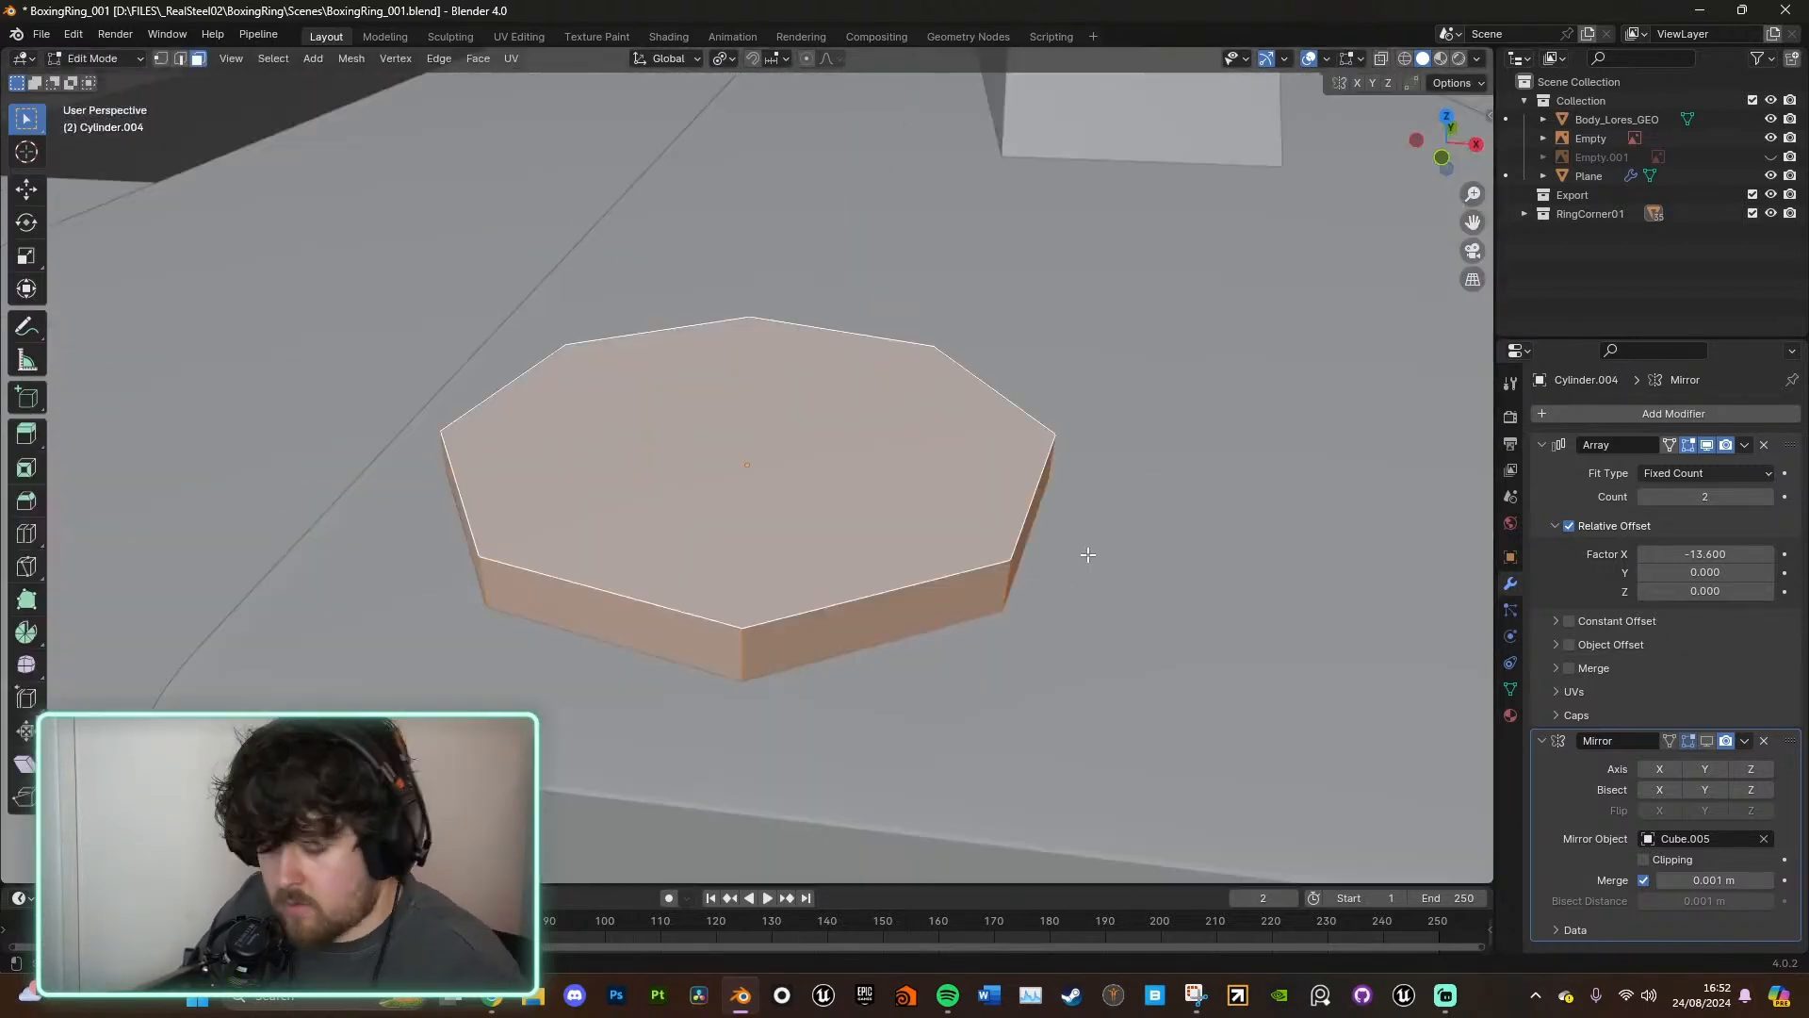
- Inset the top face of the remaining inner bolt at the far end of the brace's base plate and extrude it upward
{"action": "key", "text": "i"}
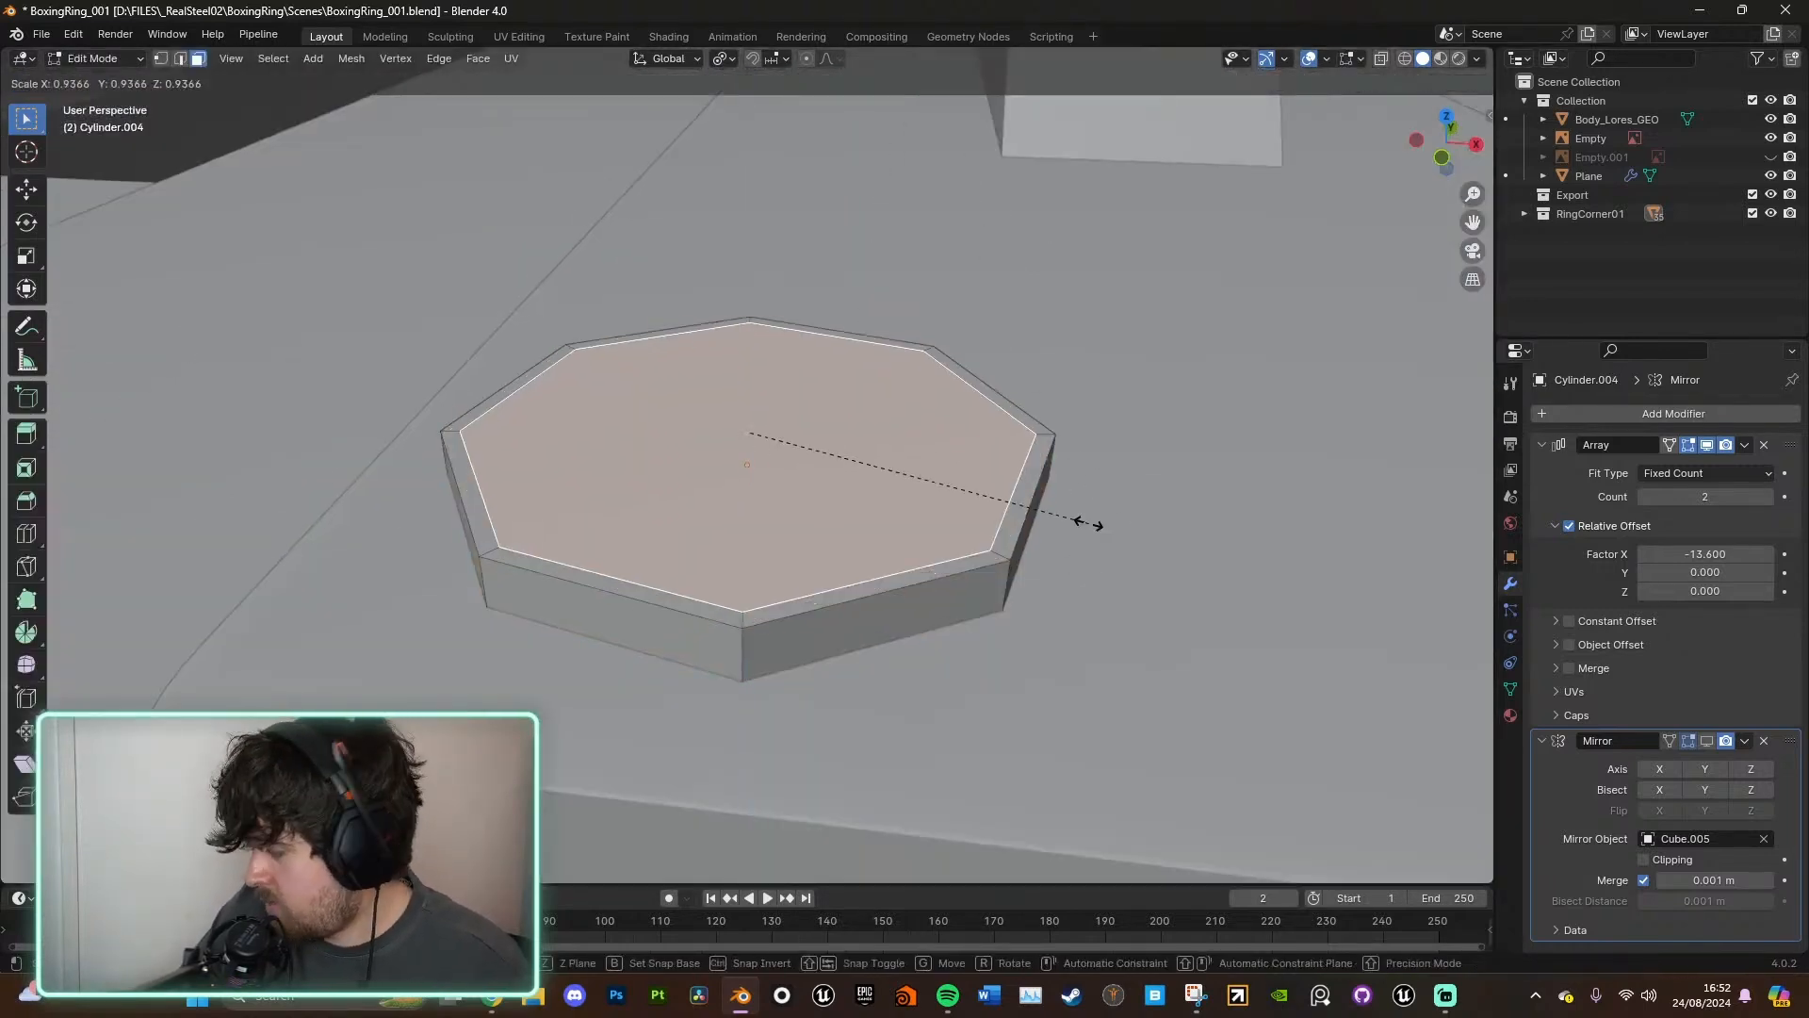
{"action": "left_click", "coordinate": [994, 482]}
{"action": "key", "text": "e"}
{"action": "left_click", "coordinate": [997, 451]}
{"action": "key", "text": "Tab"}
- Try enlarging the corner bolt on the ring post's base plate on the platform, and undo the scaling
{"action": "scroll", "coordinate": [997, 452], "scroll_direction": "down", "scroll_amount": 8}
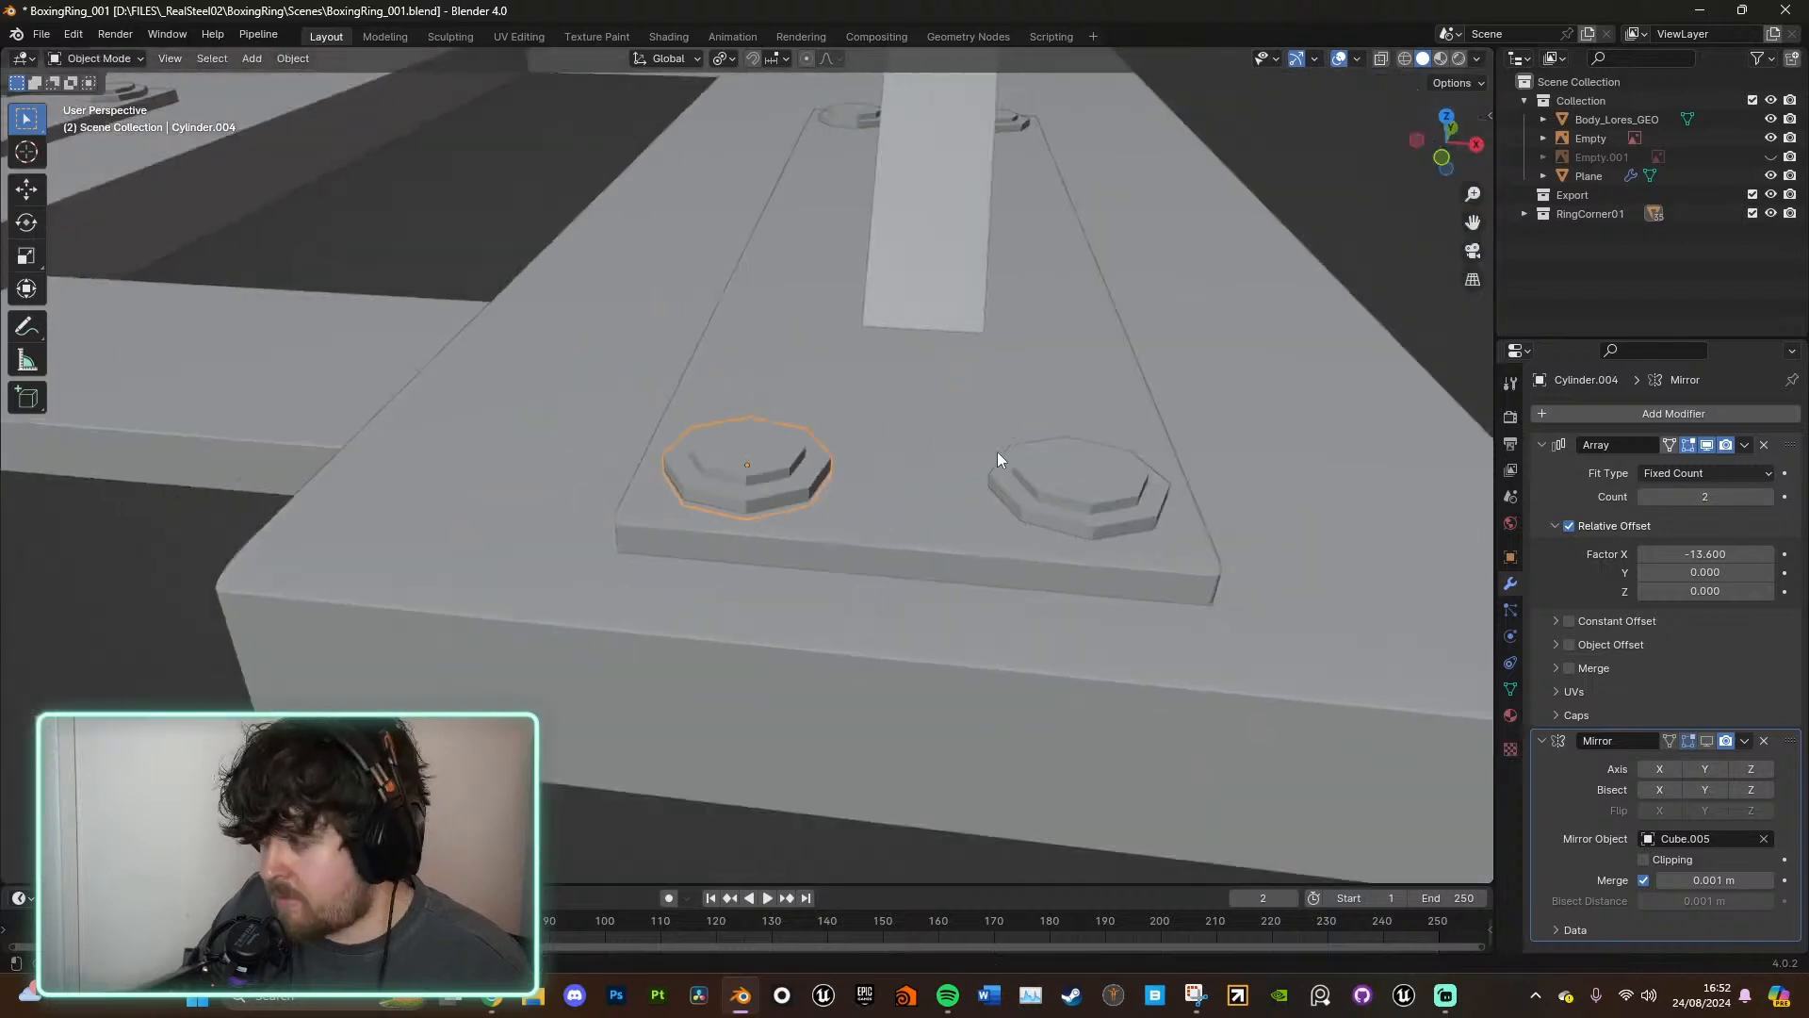
{"action": "middle_click_drag", "start_coordinate": [998, 452], "coordinate": [707, 396]}
{"action": "scroll", "coordinate": [1084, 573], "scroll_direction": "up", "scroll_amount": 3}
{"action": "scroll", "coordinate": [1131, 570], "scroll_direction": "down", "scroll_amount": 5}
{"action": "scroll", "coordinate": [903, 410], "scroll_direction": "up", "scroll_amount": 2}
{"action": "scroll", "coordinate": [702, 443], "scroll_direction": "up", "scroll_amount": 1}
{"action": "left_click", "coordinate": [695, 497]}
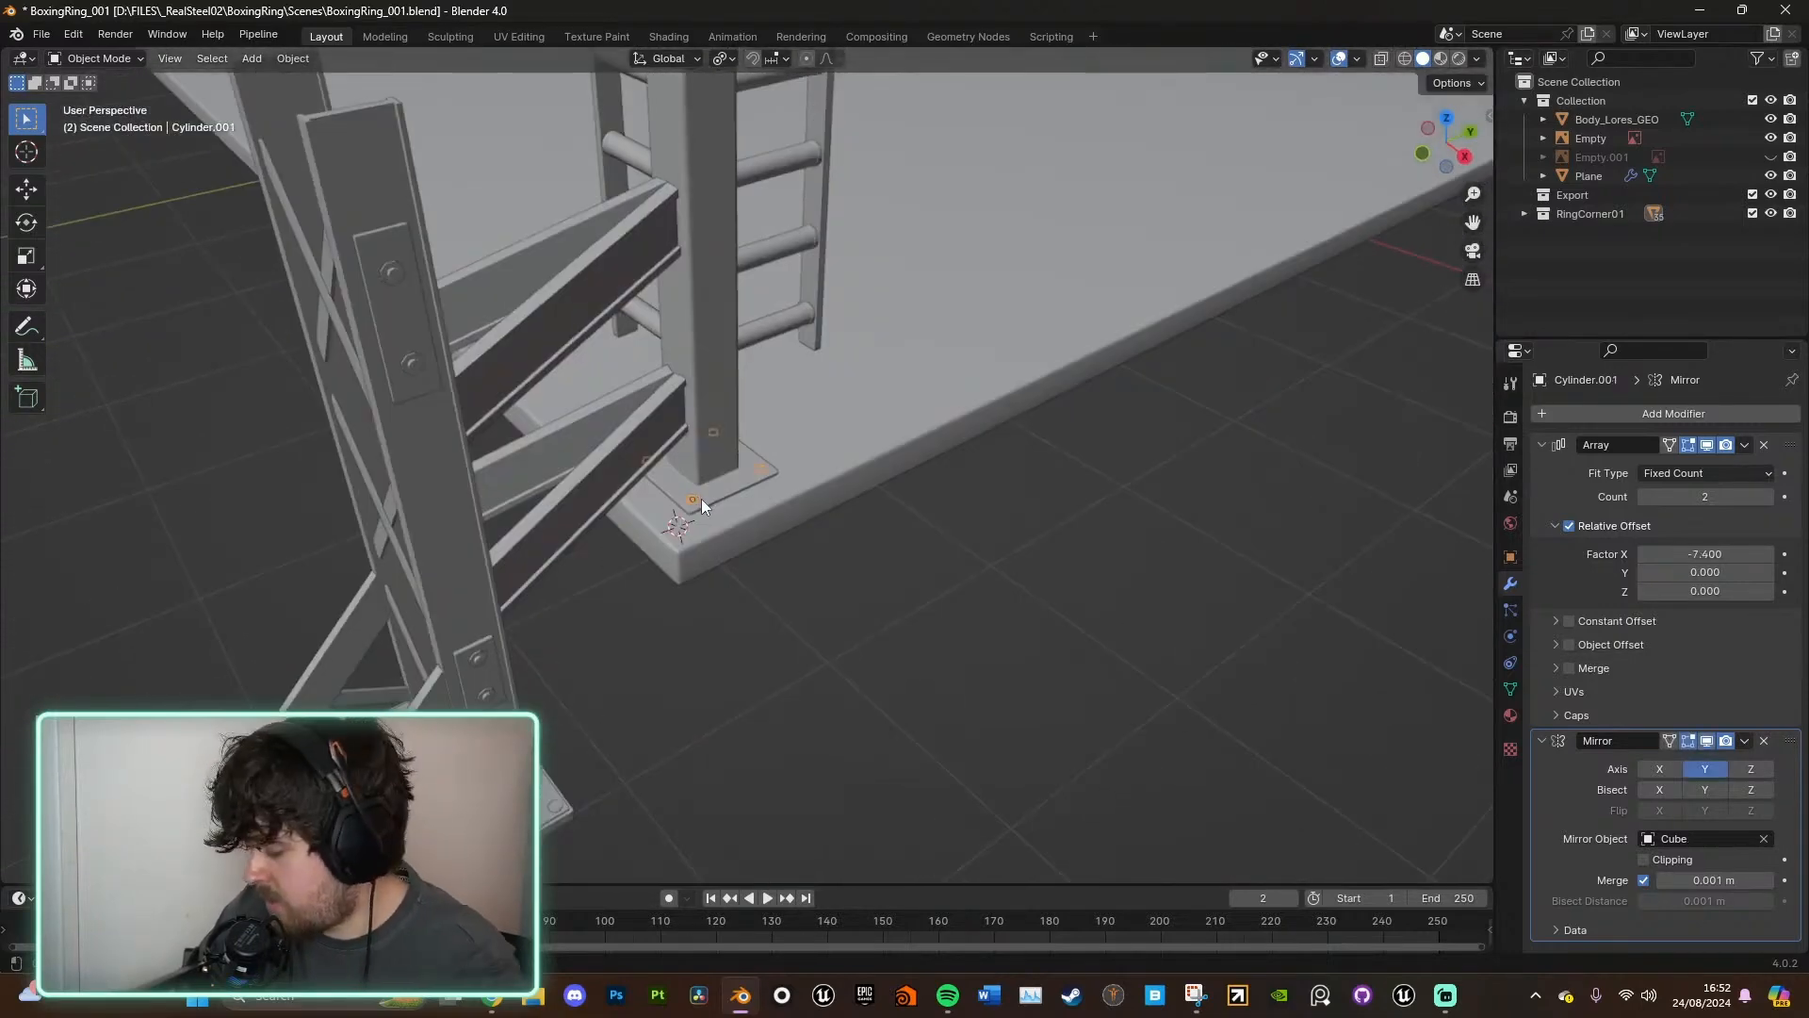
{"action": "scroll", "coordinate": [701, 499], "scroll_direction": "up", "scroll_amount": 8}
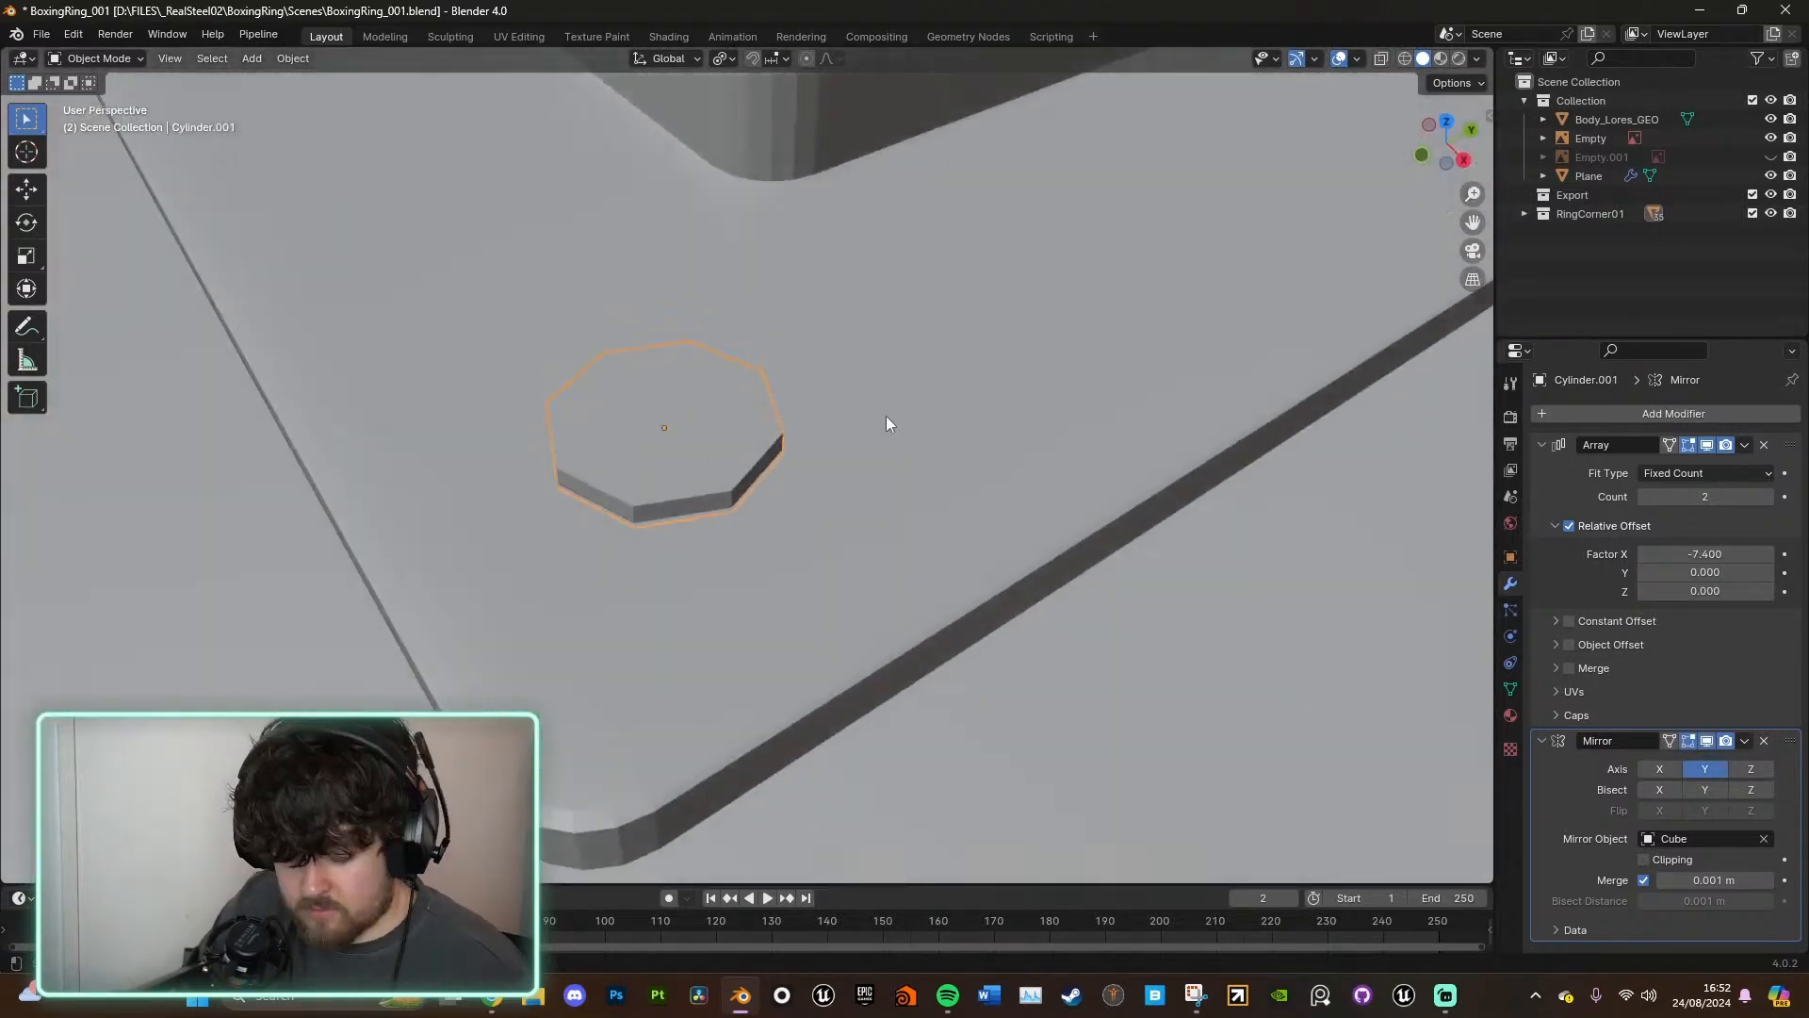
{"action": "key", "text": "s"}
{"action": "left_click", "coordinate": [1003, 408]}
{"action": "scroll", "coordinate": [1011, 405], "scroll_direction": "down", "scroll_amount": 8}
{"action": "scroll", "coordinate": [931, 364], "scroll_direction": "up", "scroll_amount": 2}
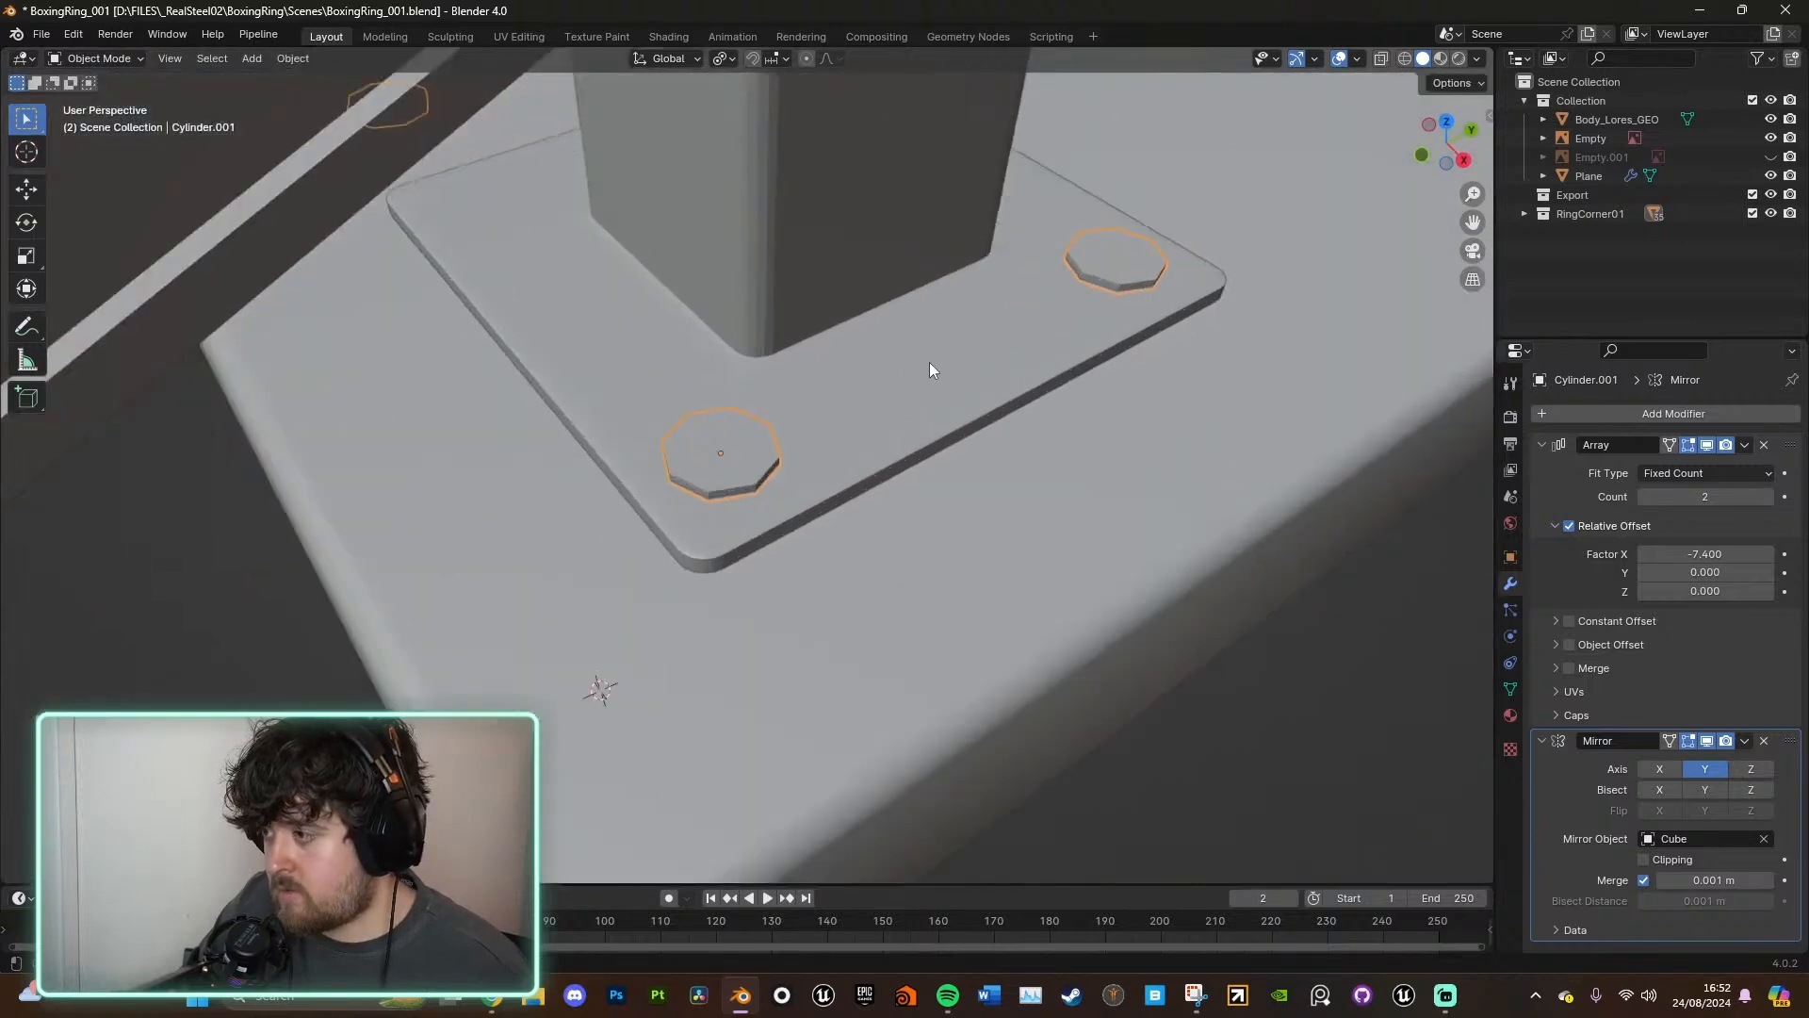
{"action": "key", "text": "ctrl+z"}
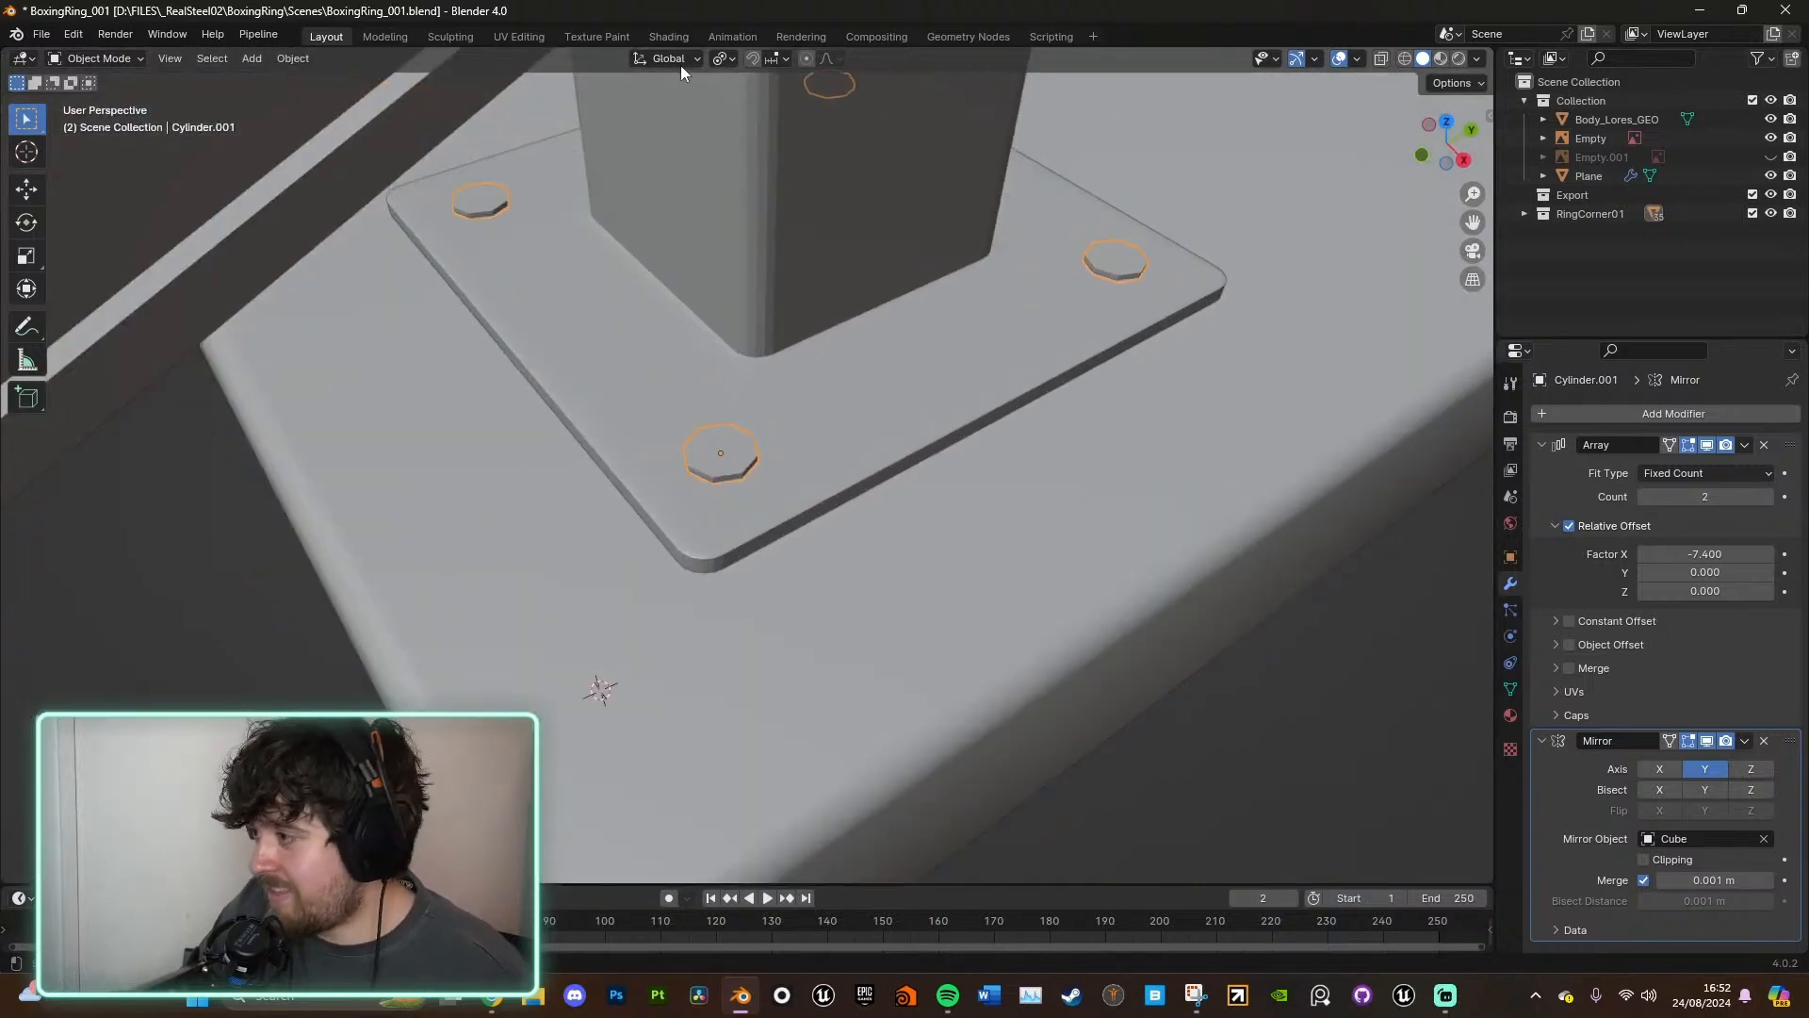
- Change the transform pivot point for scaling the bolts on the ring post's base plate
{"action": "left_click", "coordinate": [731, 61]}
{"action": "left_click", "coordinate": [788, 167]}
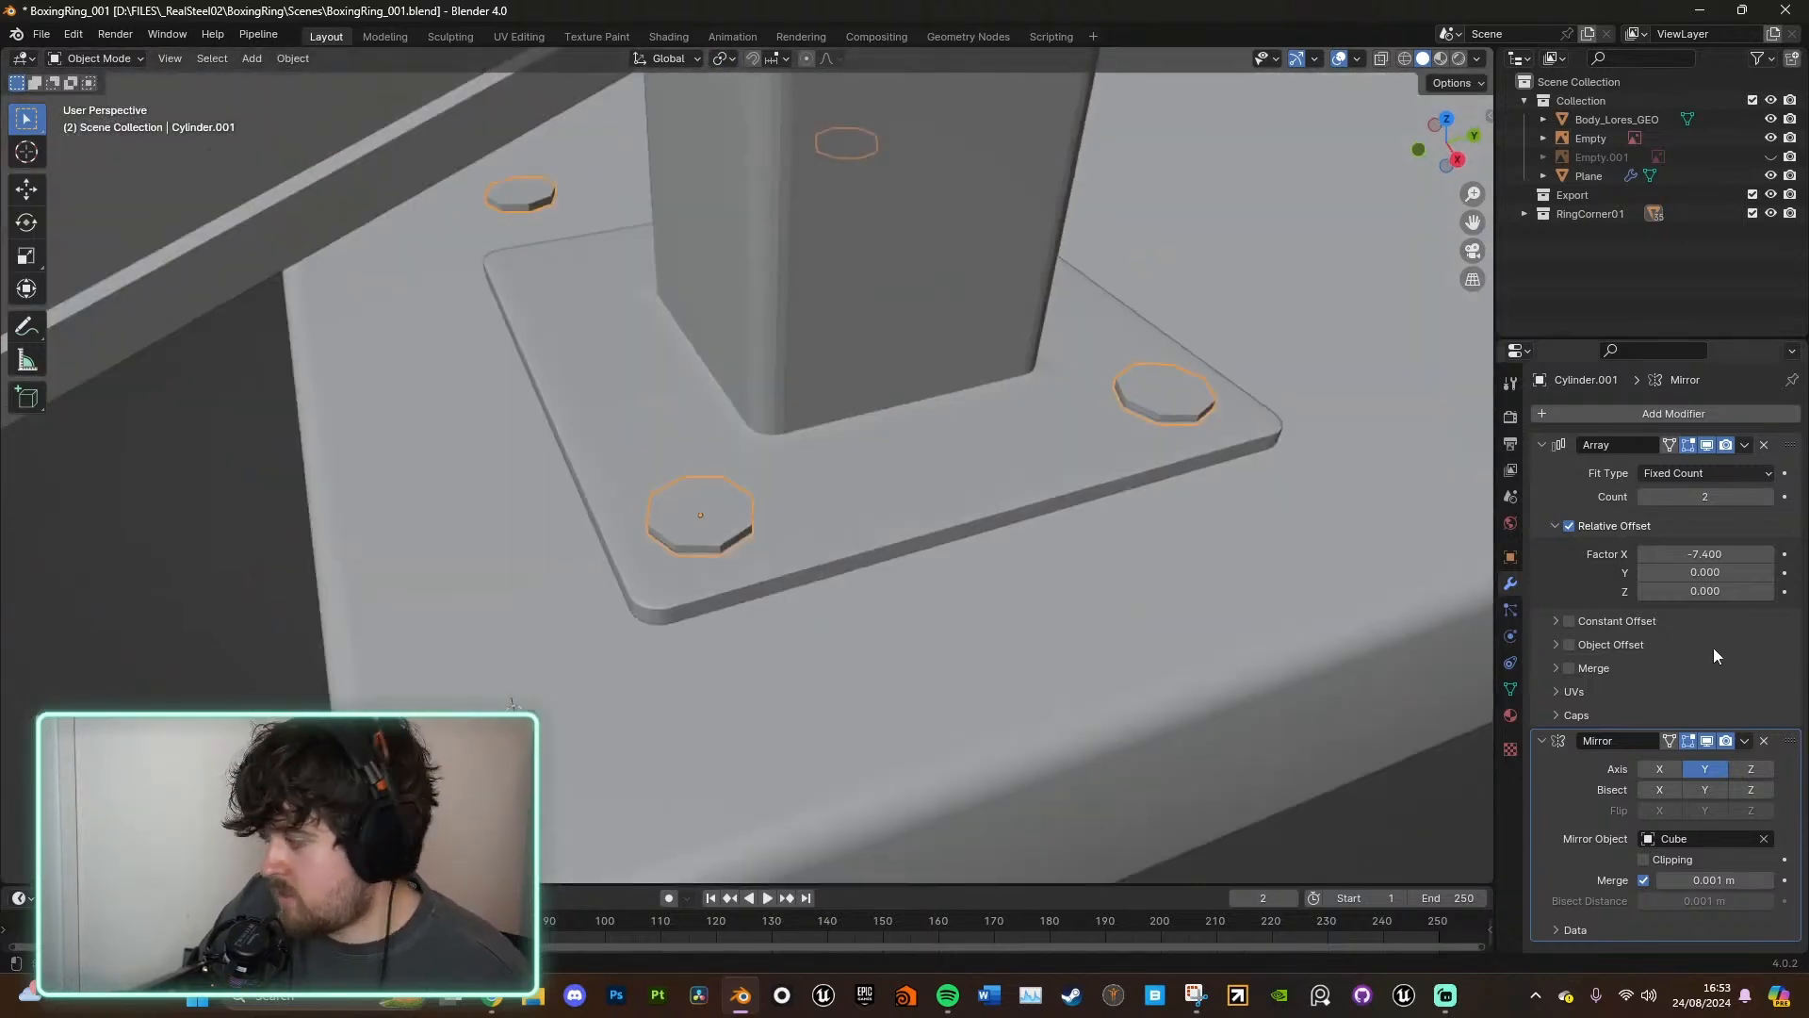
- Set the array's relative offset factor X to -5 for the bolts on the ring post's base plate
{"action": "left_click_drag", "start_coordinate": [1708, 555], "coordinate": [1738, 555]}
{"action": "key", "text": "KP_7"}
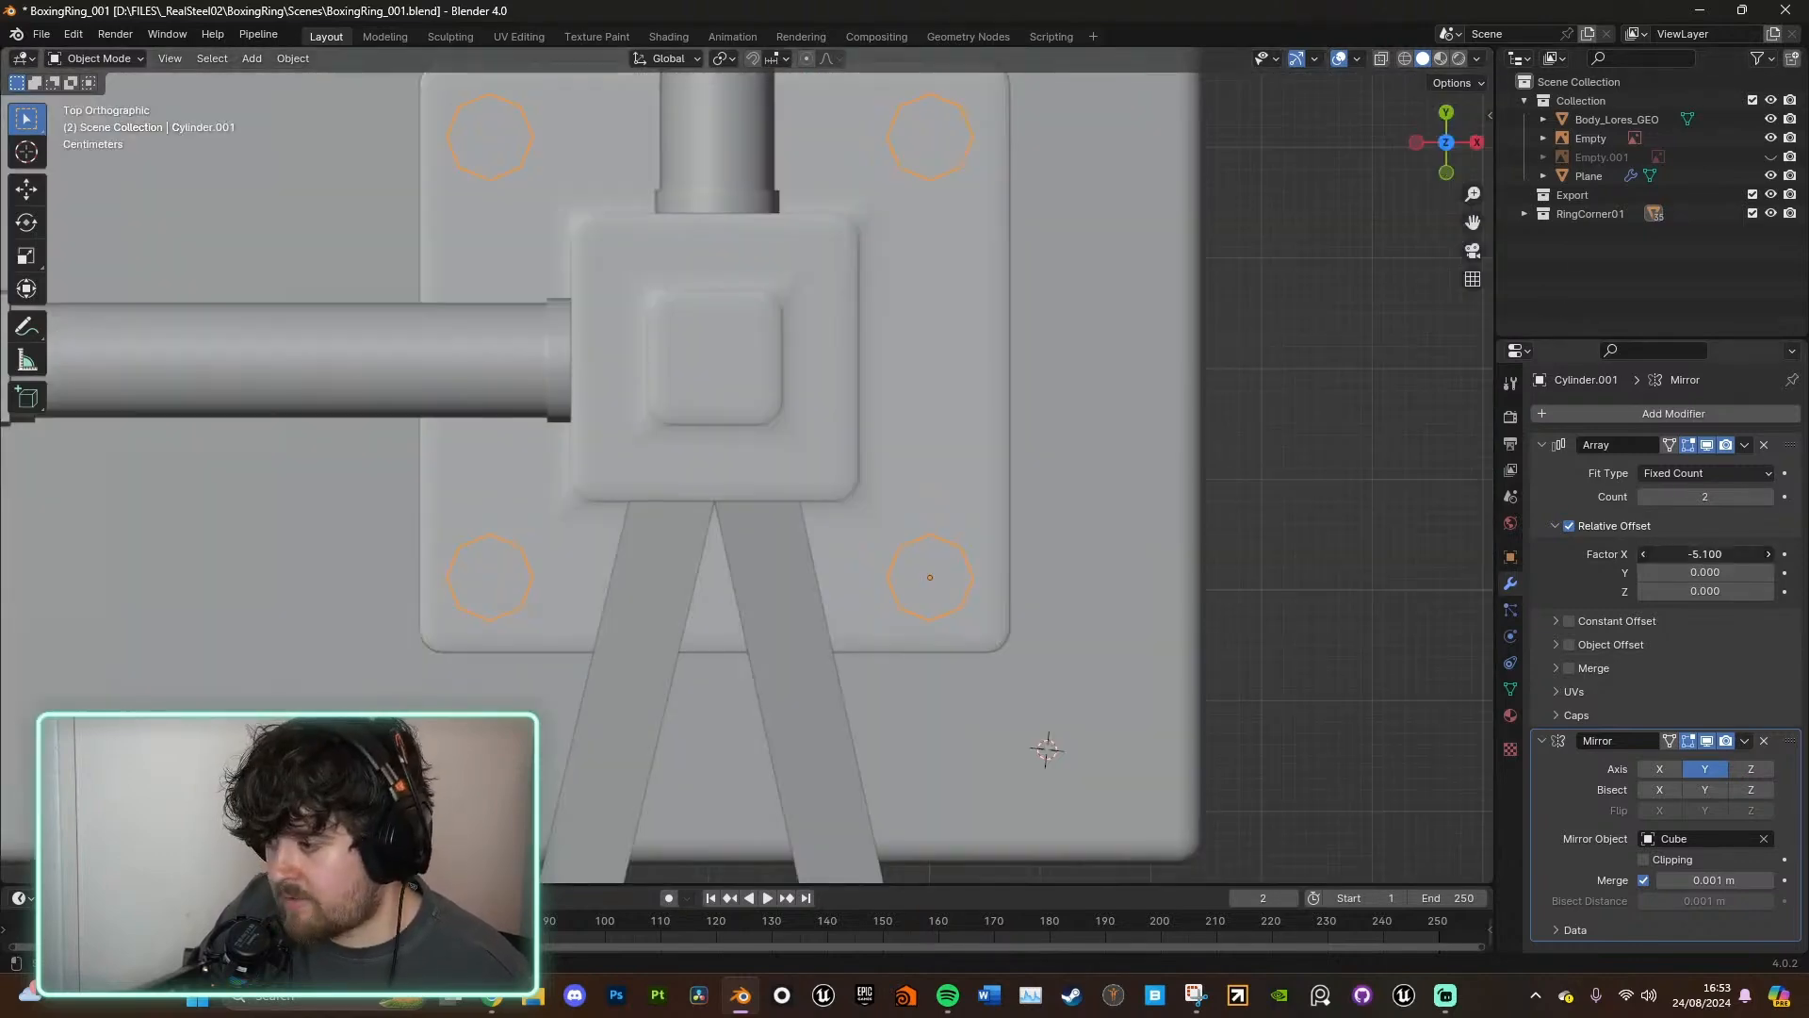
{"action": "left_click_drag", "start_coordinate": [1730, 555], "coordinate": [1723, 551]}
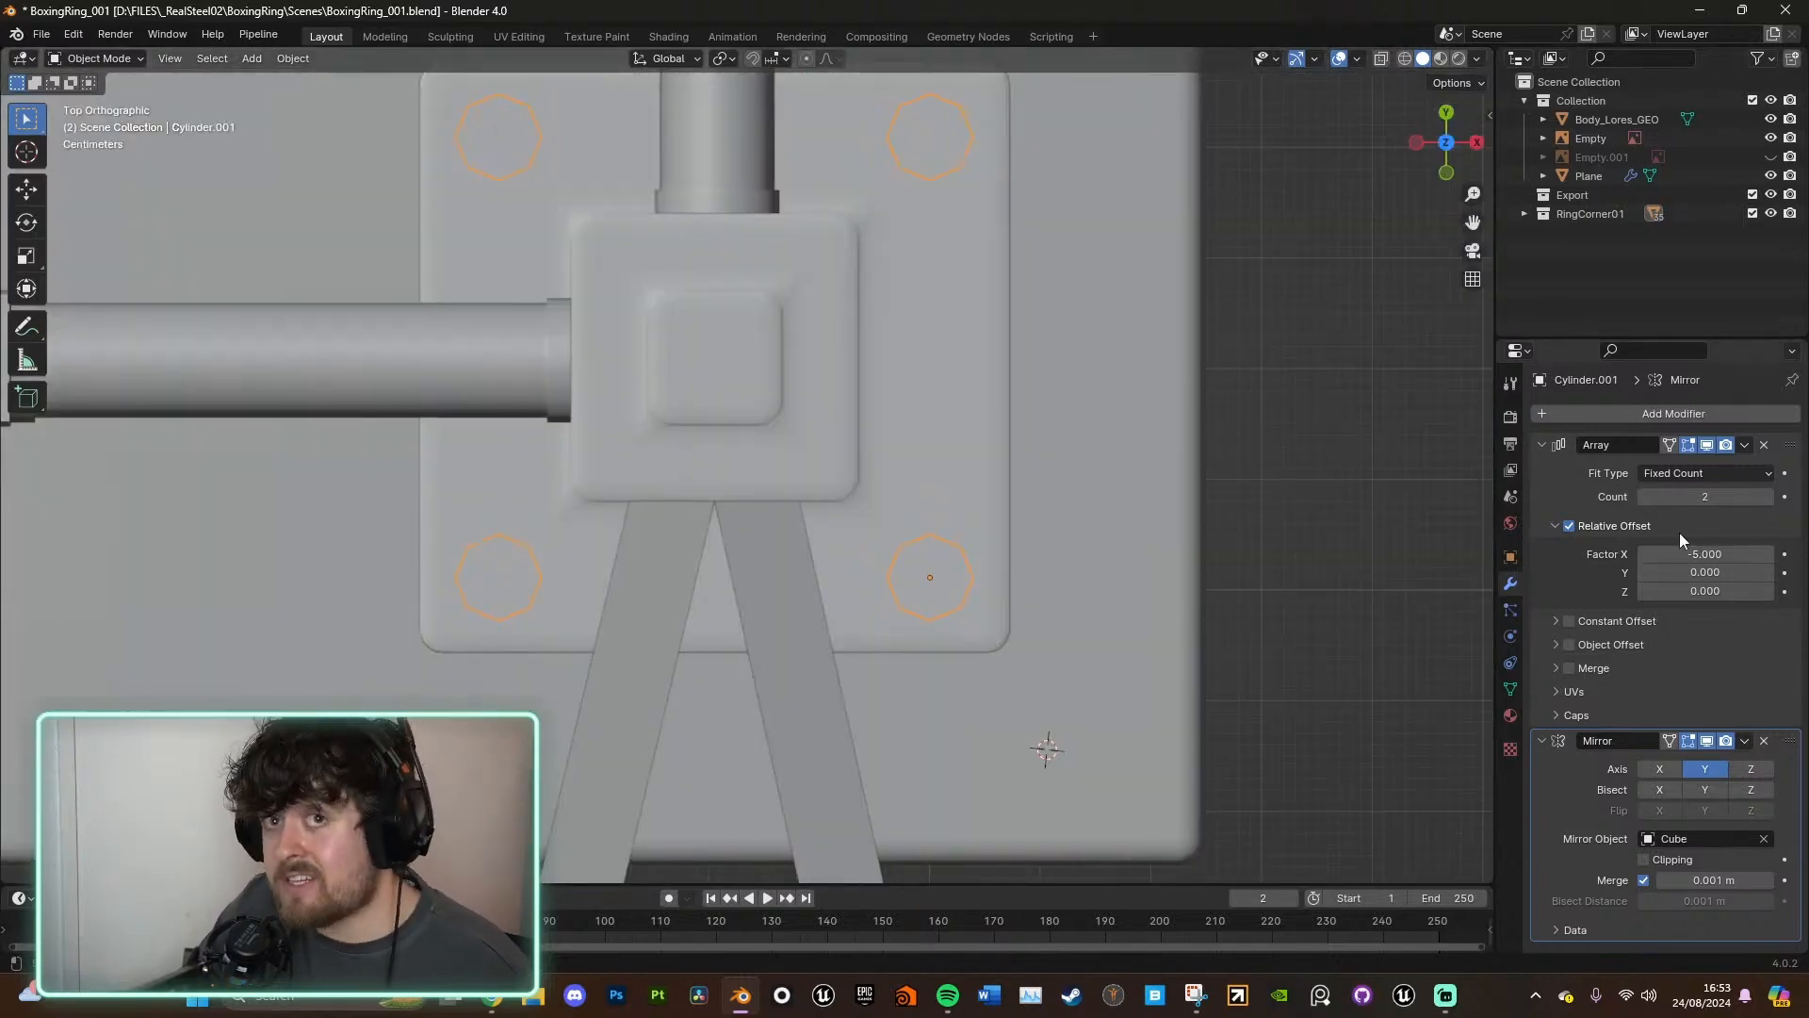
- Inset the top face of the corner bolt on the ring post's base plate and extrude it upward about 0.005 m
{"action": "middle_click_drag", "start_coordinate": [1125, 681], "coordinate": [1025, 560]}
{"action": "scroll", "coordinate": [1020, 556], "scroll_direction": "up", "scroll_amount": 4}
{"action": "key", "text": "Tab"}
{"action": "key", "text": "e"}
{"action": "key", "text": "s"}
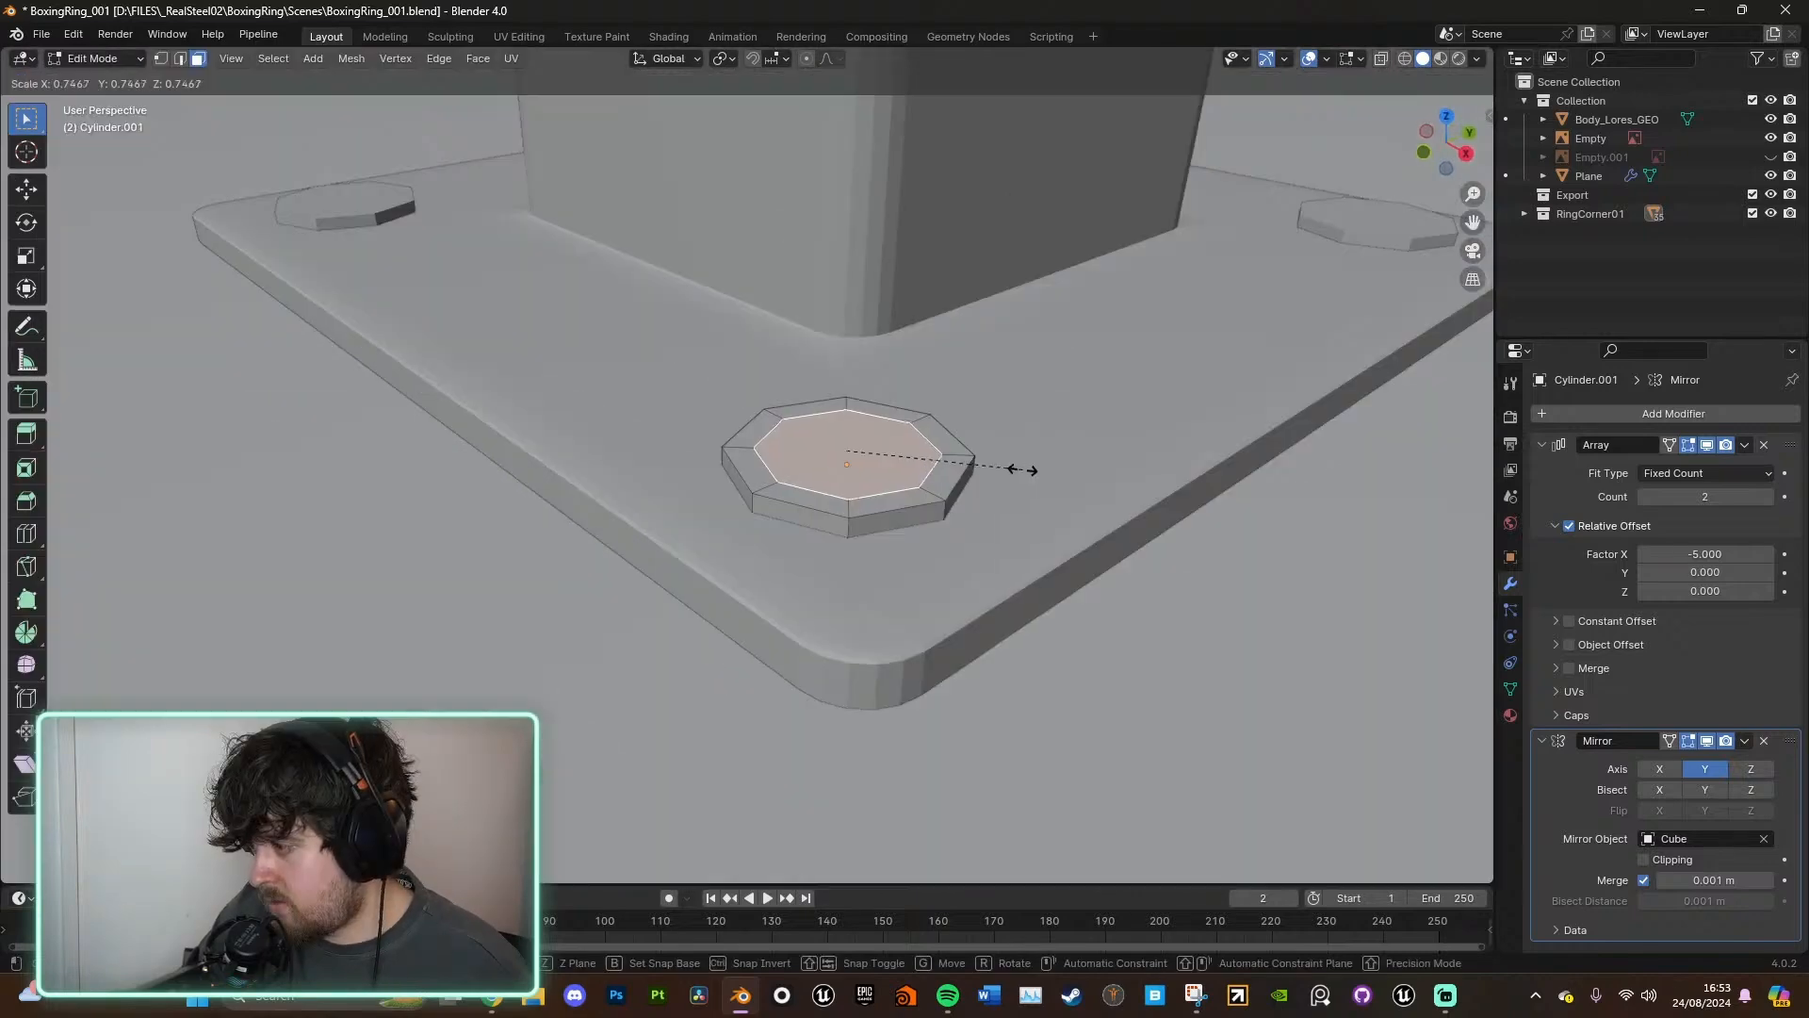
{"action": "left_click", "coordinate": [1000, 463]}
{"action": "key", "text": "e"}
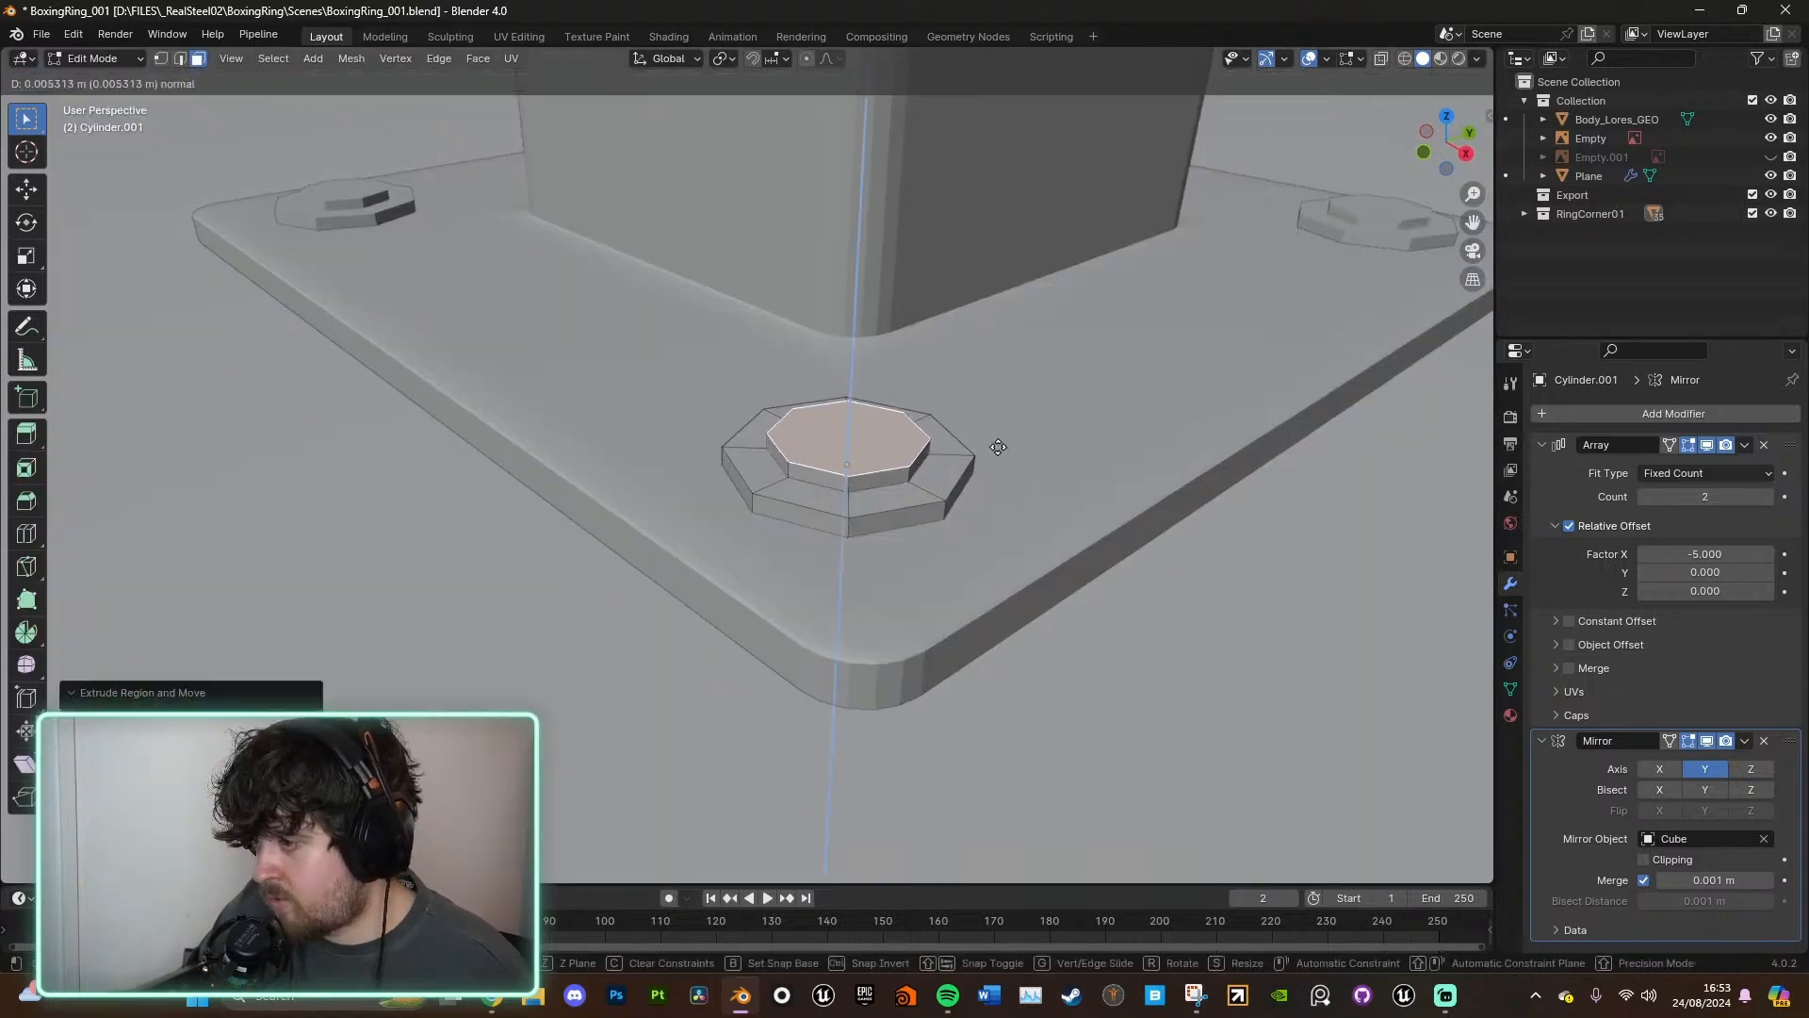
{"action": "left_click", "coordinate": [999, 447]}
{"action": "key", "text": "Tab"}
- Examine the detailed corner support and platform from several angles, comparing them with the reference image
{"action": "scroll", "coordinate": [1005, 452], "scroll_direction": "down", "scroll_amount": 12}
{"action": "left_click", "coordinate": [1057, 535]}
{"action": "middle_click_drag", "start_coordinate": [1057, 535], "coordinate": [957, 528]}
{"action": "scroll", "coordinate": [965, 562], "scroll_direction": "down", "scroll_amount": 5}
{"action": "scroll", "coordinate": [839, 511], "scroll_direction": "up", "scroll_amount": 5}
{"action": "middle_click_drag", "start_coordinate": [823, 444], "coordinate": [867, 528]}
{"action": "scroll", "coordinate": [941, 393], "scroll_direction": "down", "scroll_amount": 5}
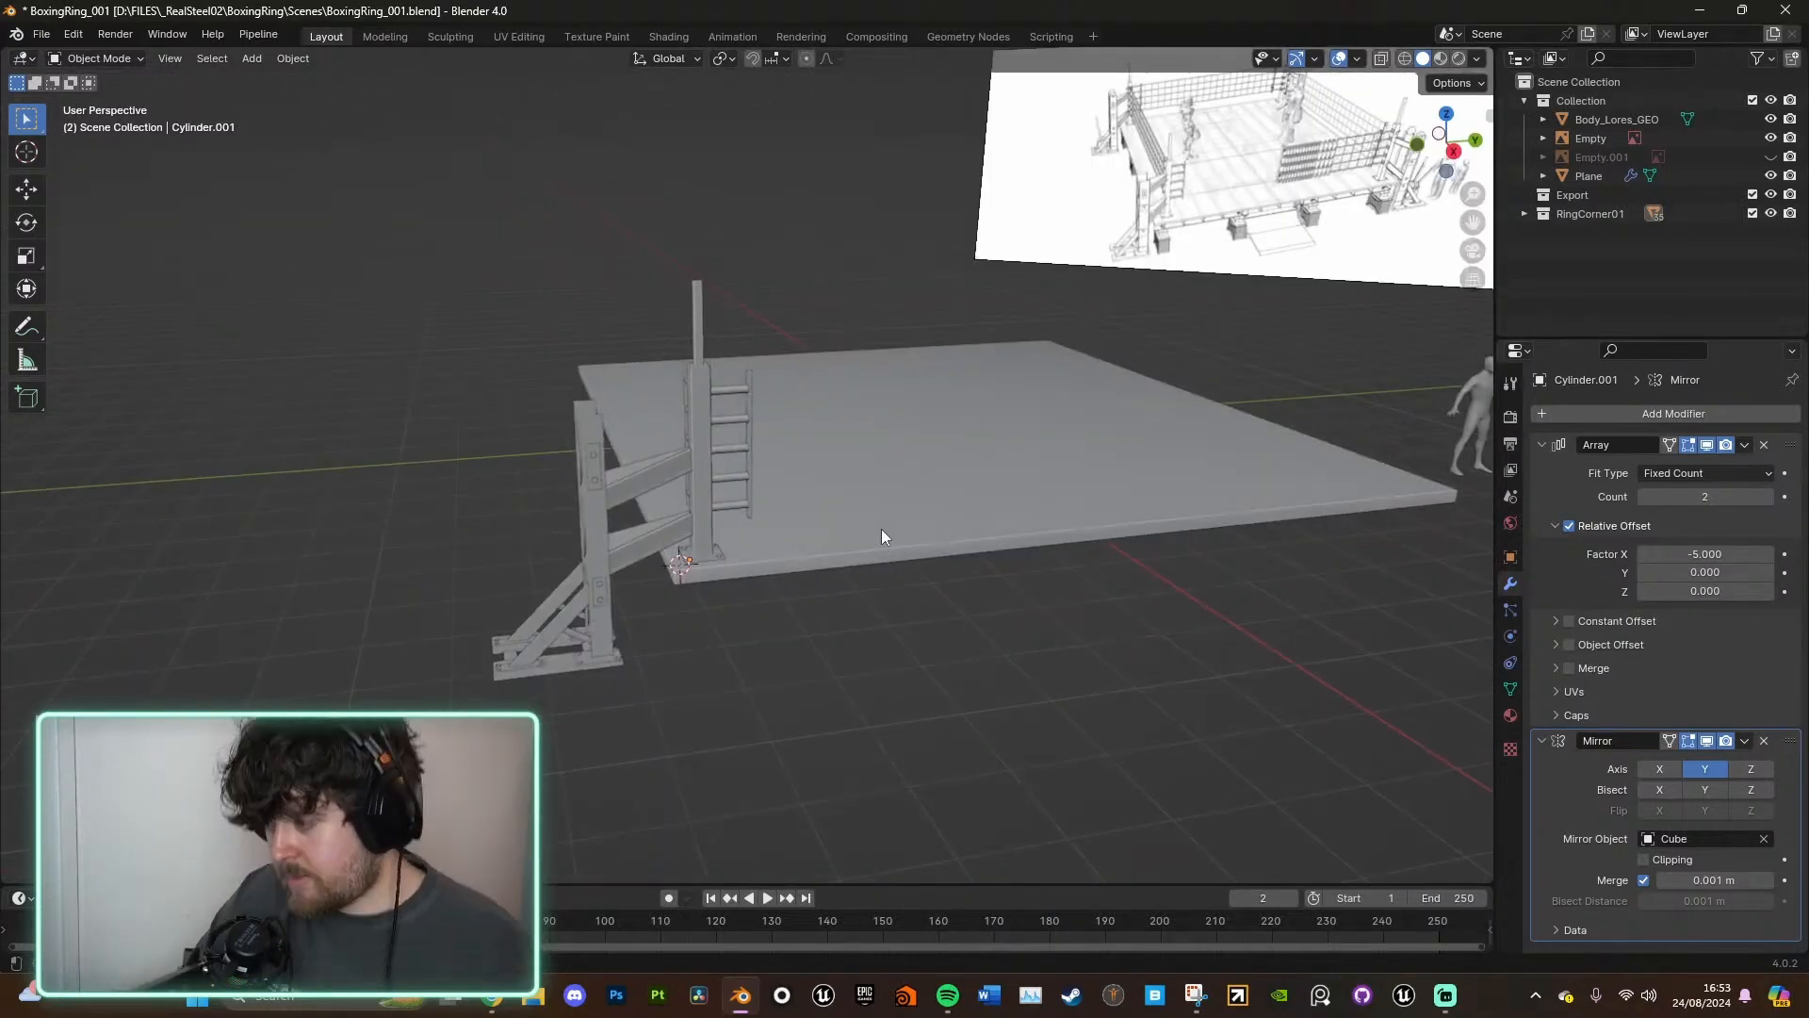
{"action": "scroll", "coordinate": [904, 448], "scroll_direction": "down", "scroll_amount": 2}
{"action": "middle_click_drag", "start_coordinate": [913, 458], "coordinate": [1029, 488]}
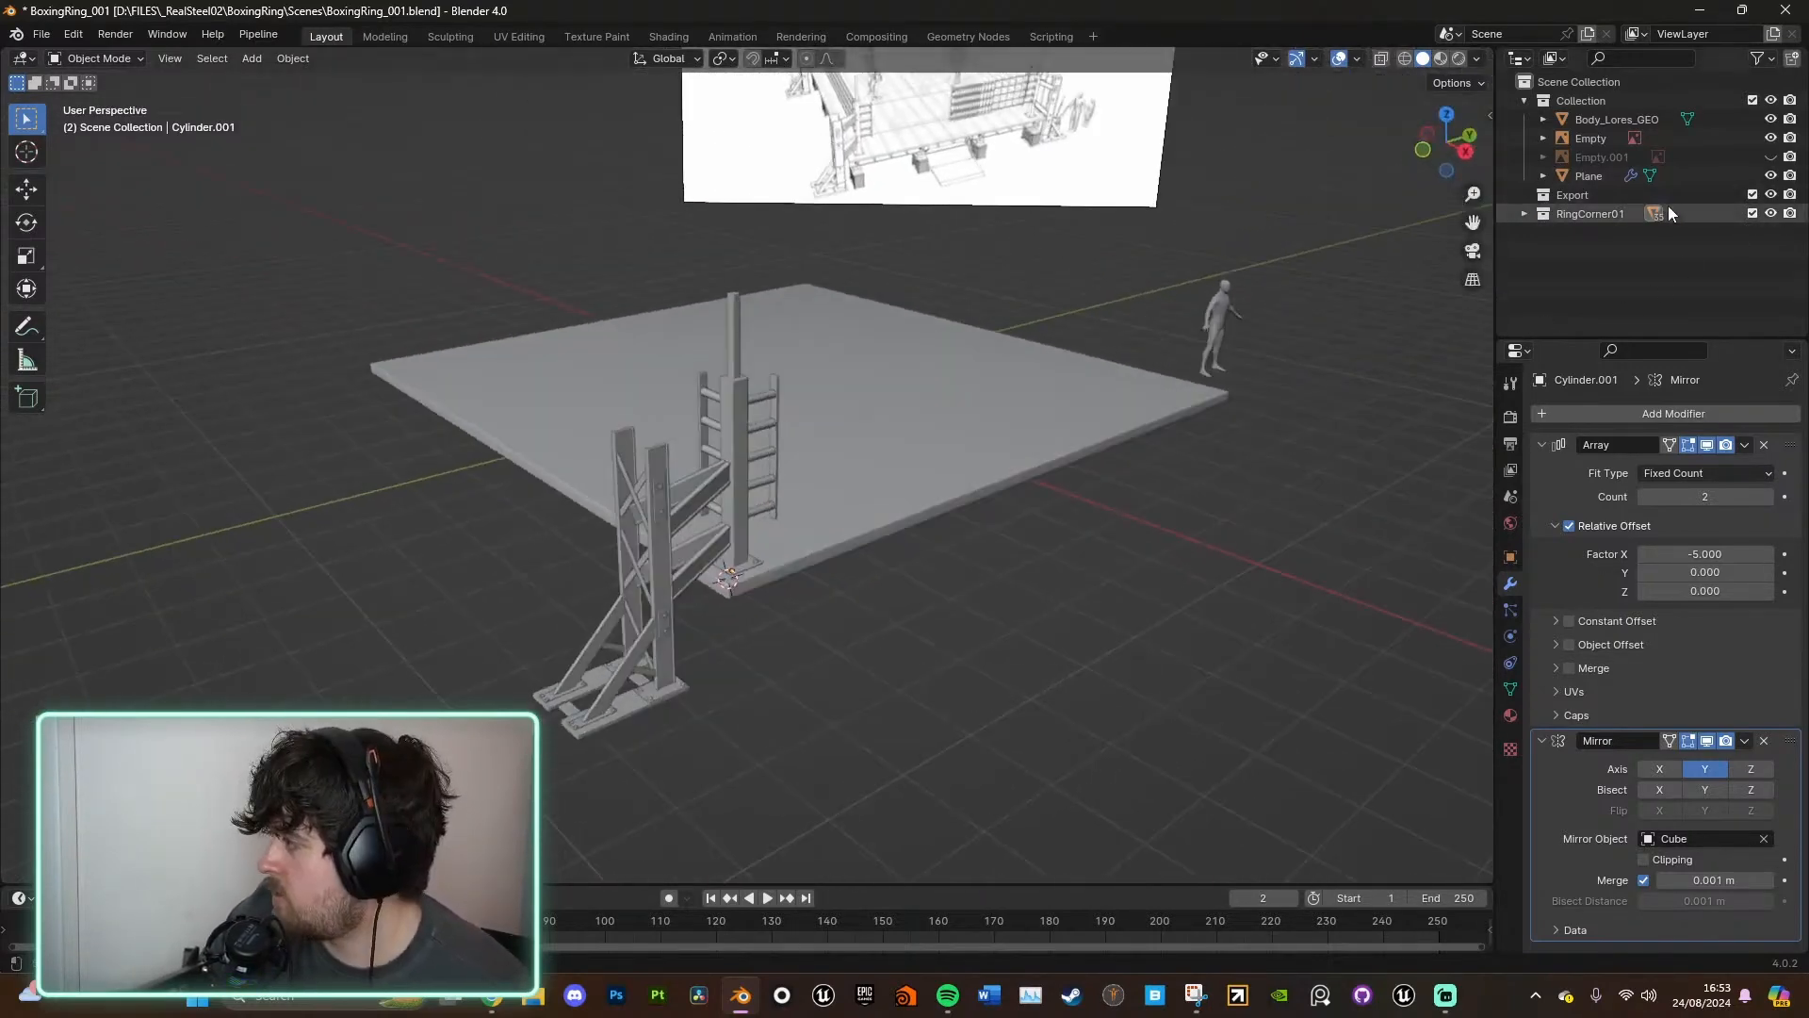
- Check the contents of the RingCorner01 collection by toggling its visibility, and duplicate the collection
{"action": "left_click", "coordinate": [1770, 215]}
{"action": "left_click", "coordinate": [1770, 215]}
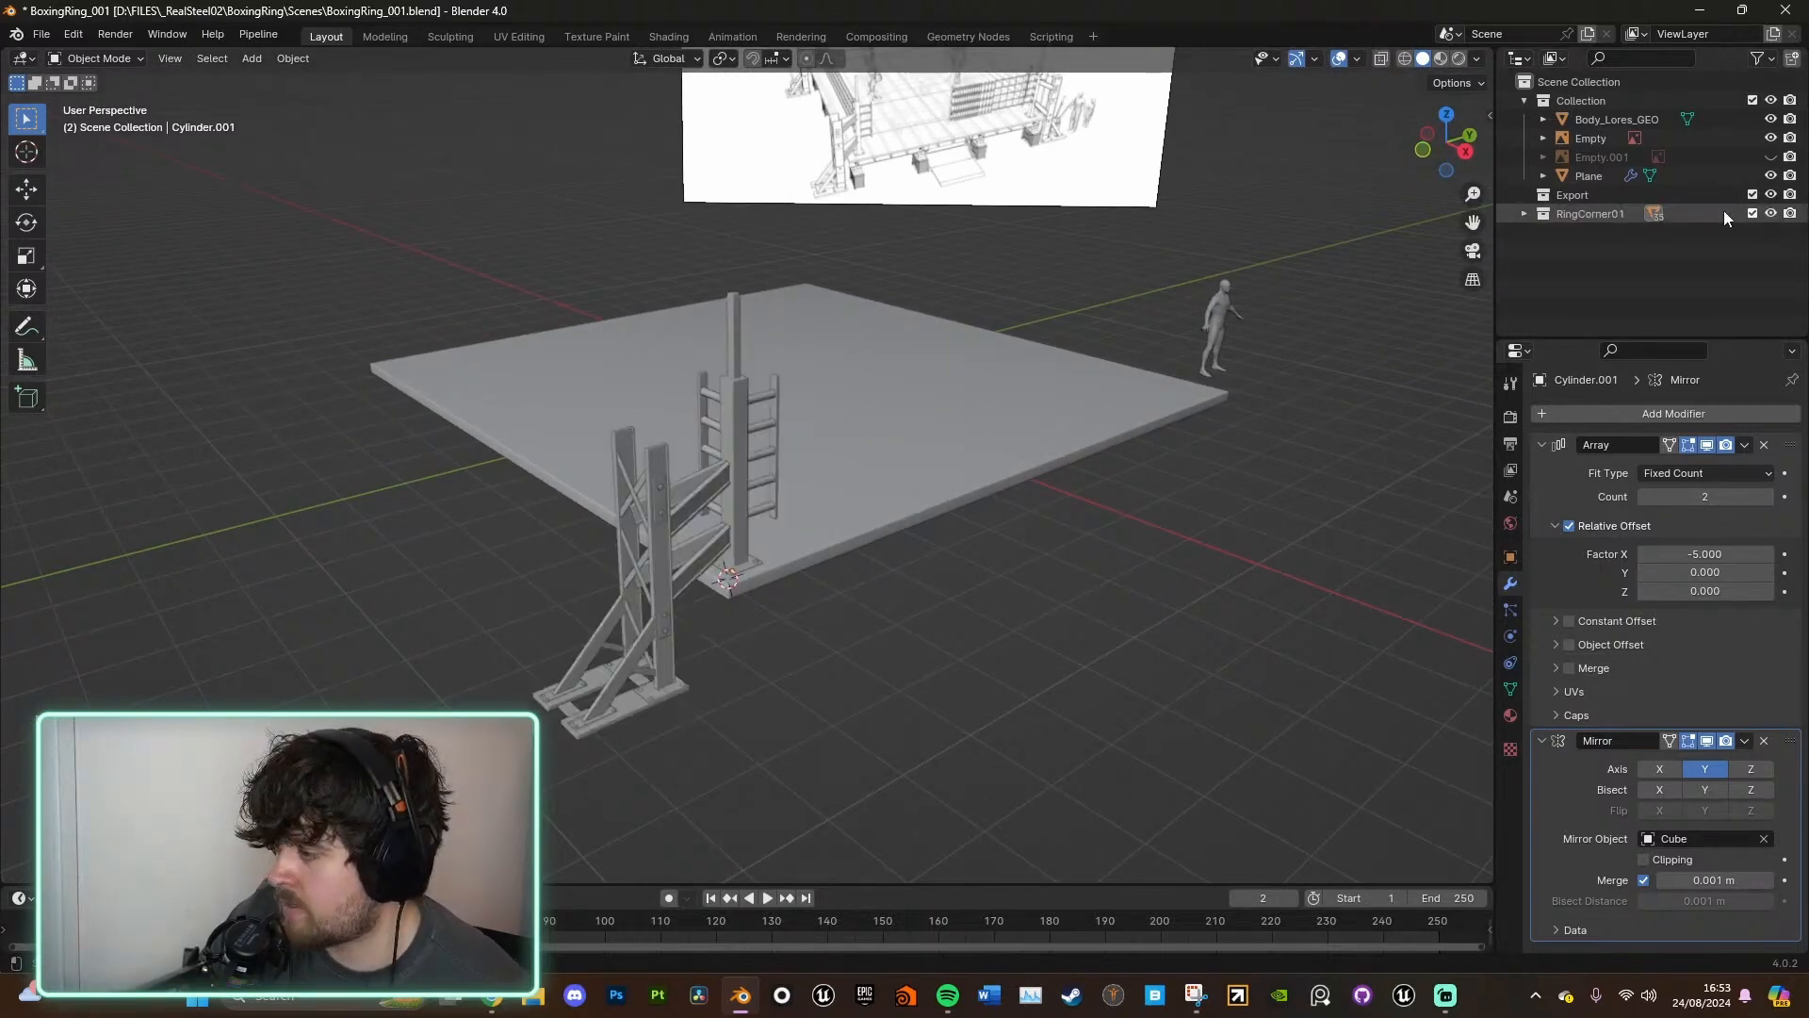
{"action": "left_click", "coordinate": [1623, 213]}
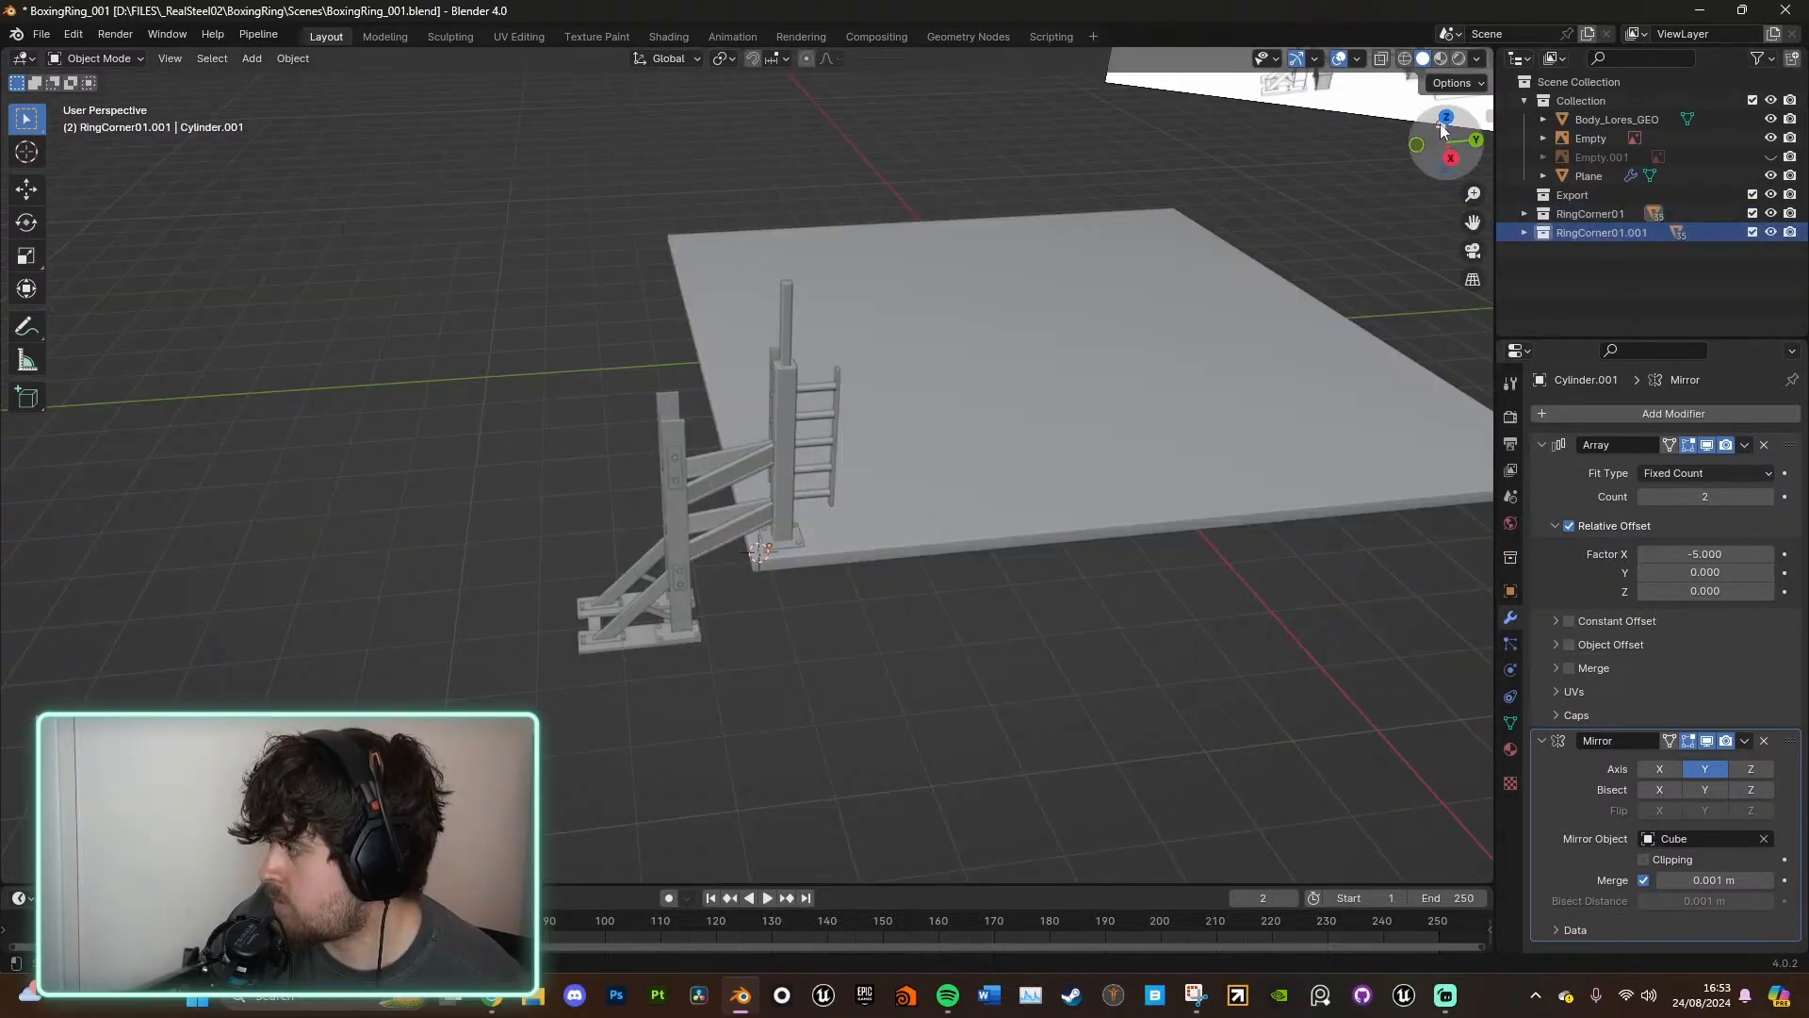
- From the top view, snap the 3D cursor to the world origin at the platform's centre
{"action": "left_click", "coordinate": [1445, 111]}
{"action": "scroll", "coordinate": [982, 263], "scroll_direction": "down", "scroll_amount": 5}
{"action": "middle_click_drag", "start_coordinate": [617, 120], "coordinate": [756, 214], "text": "shift"}
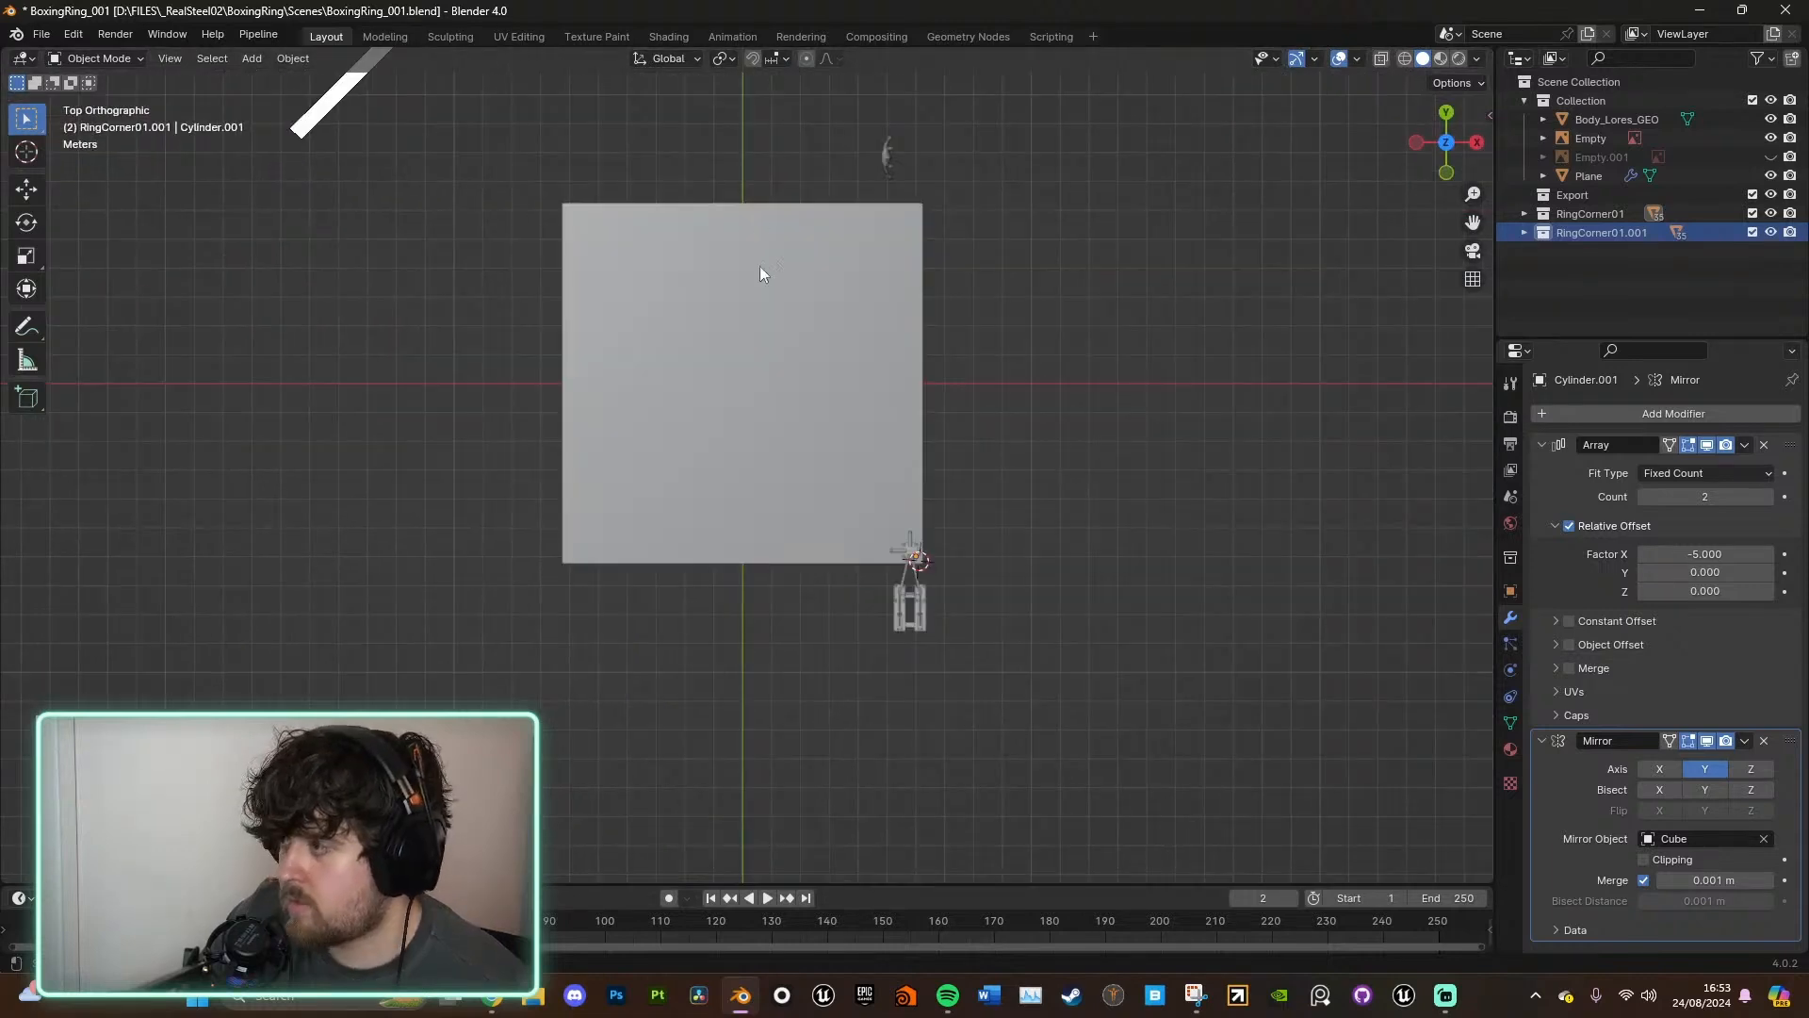
{"action": "right_click", "coordinate": [753, 330]}
{"action": "mouse_move", "coordinate": [724, 535]}
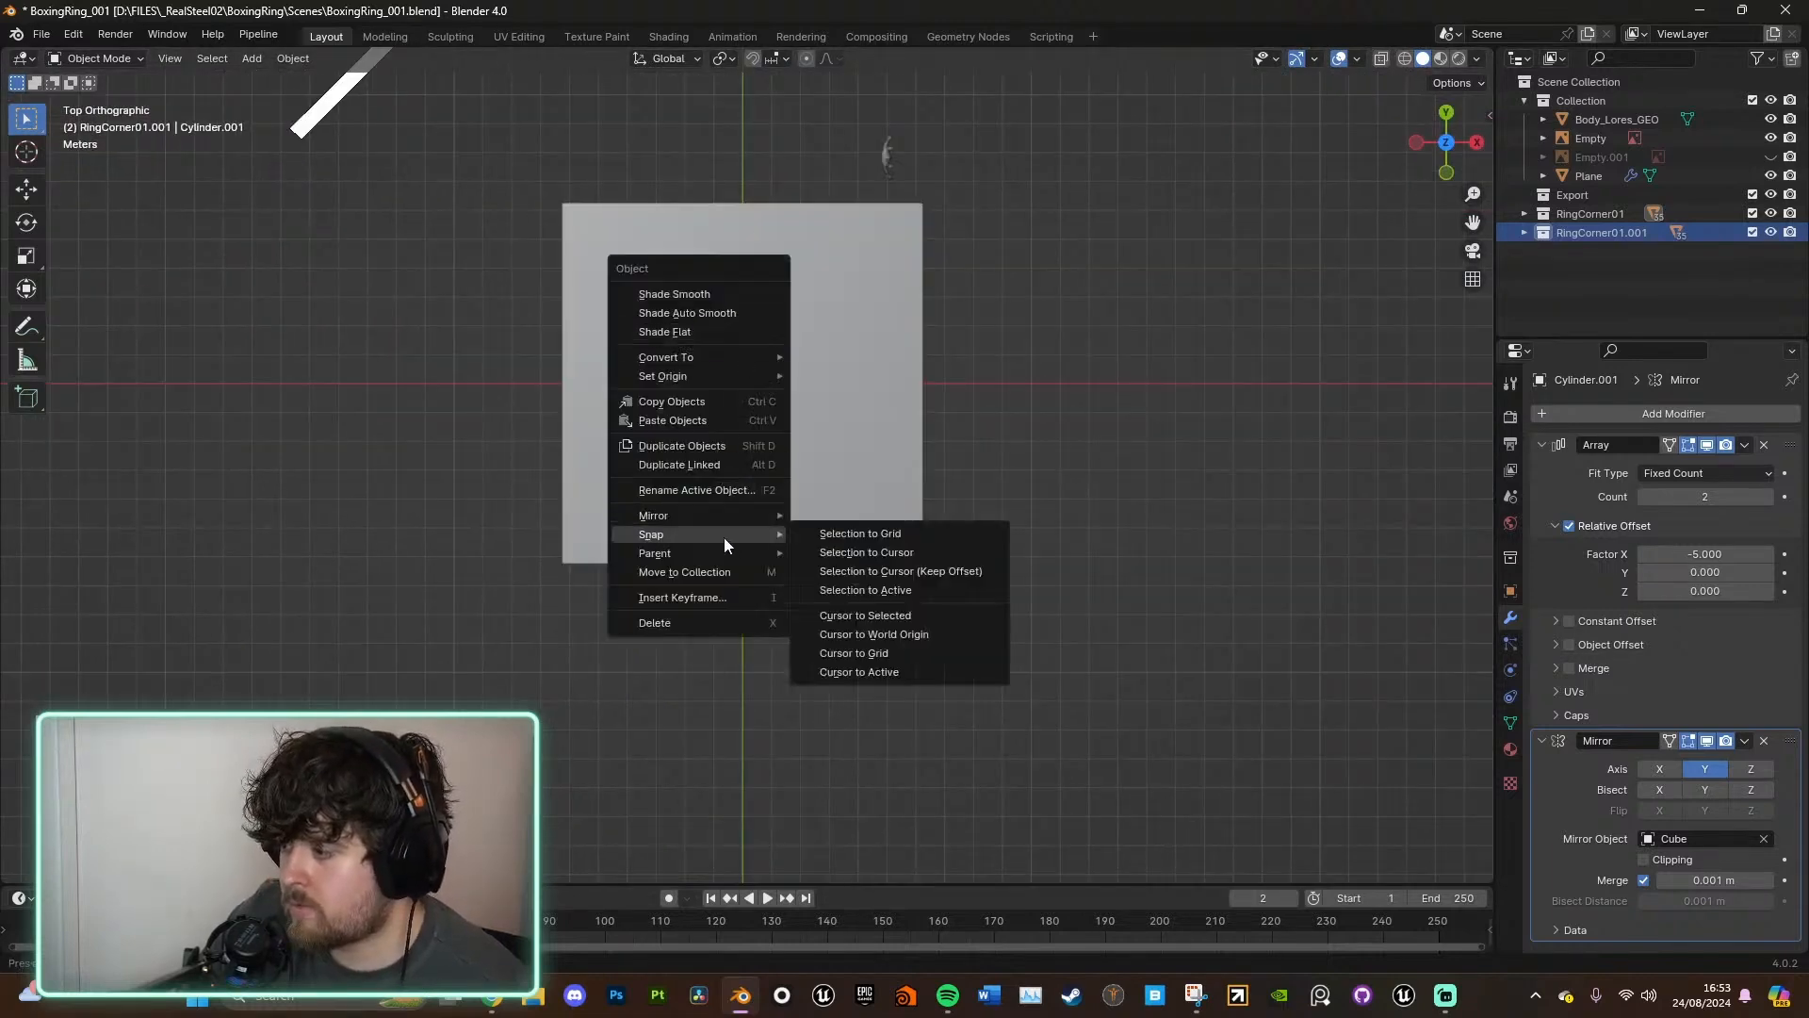
{"action": "left_click", "coordinate": [914, 635]}
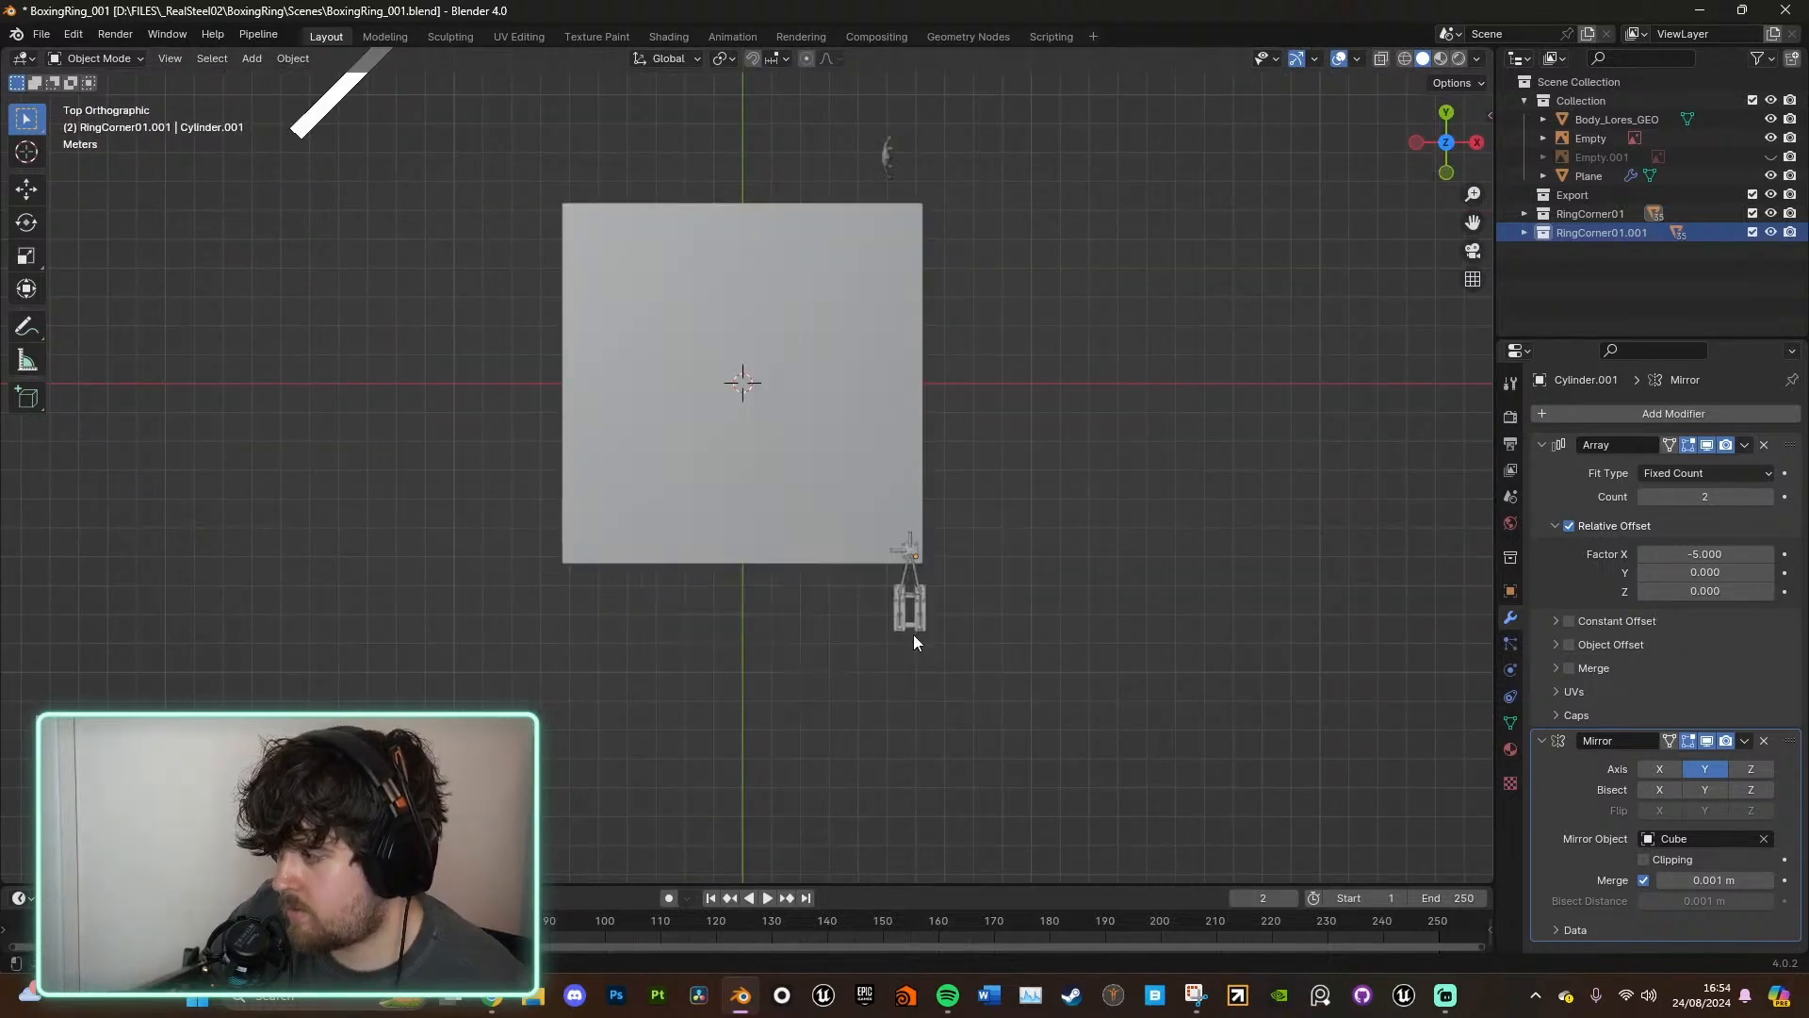
- Select all objects in the RingCorner01.001 collection, from Cube.016 through the last cylinder
{"action": "left_click", "coordinate": [1524, 232]}
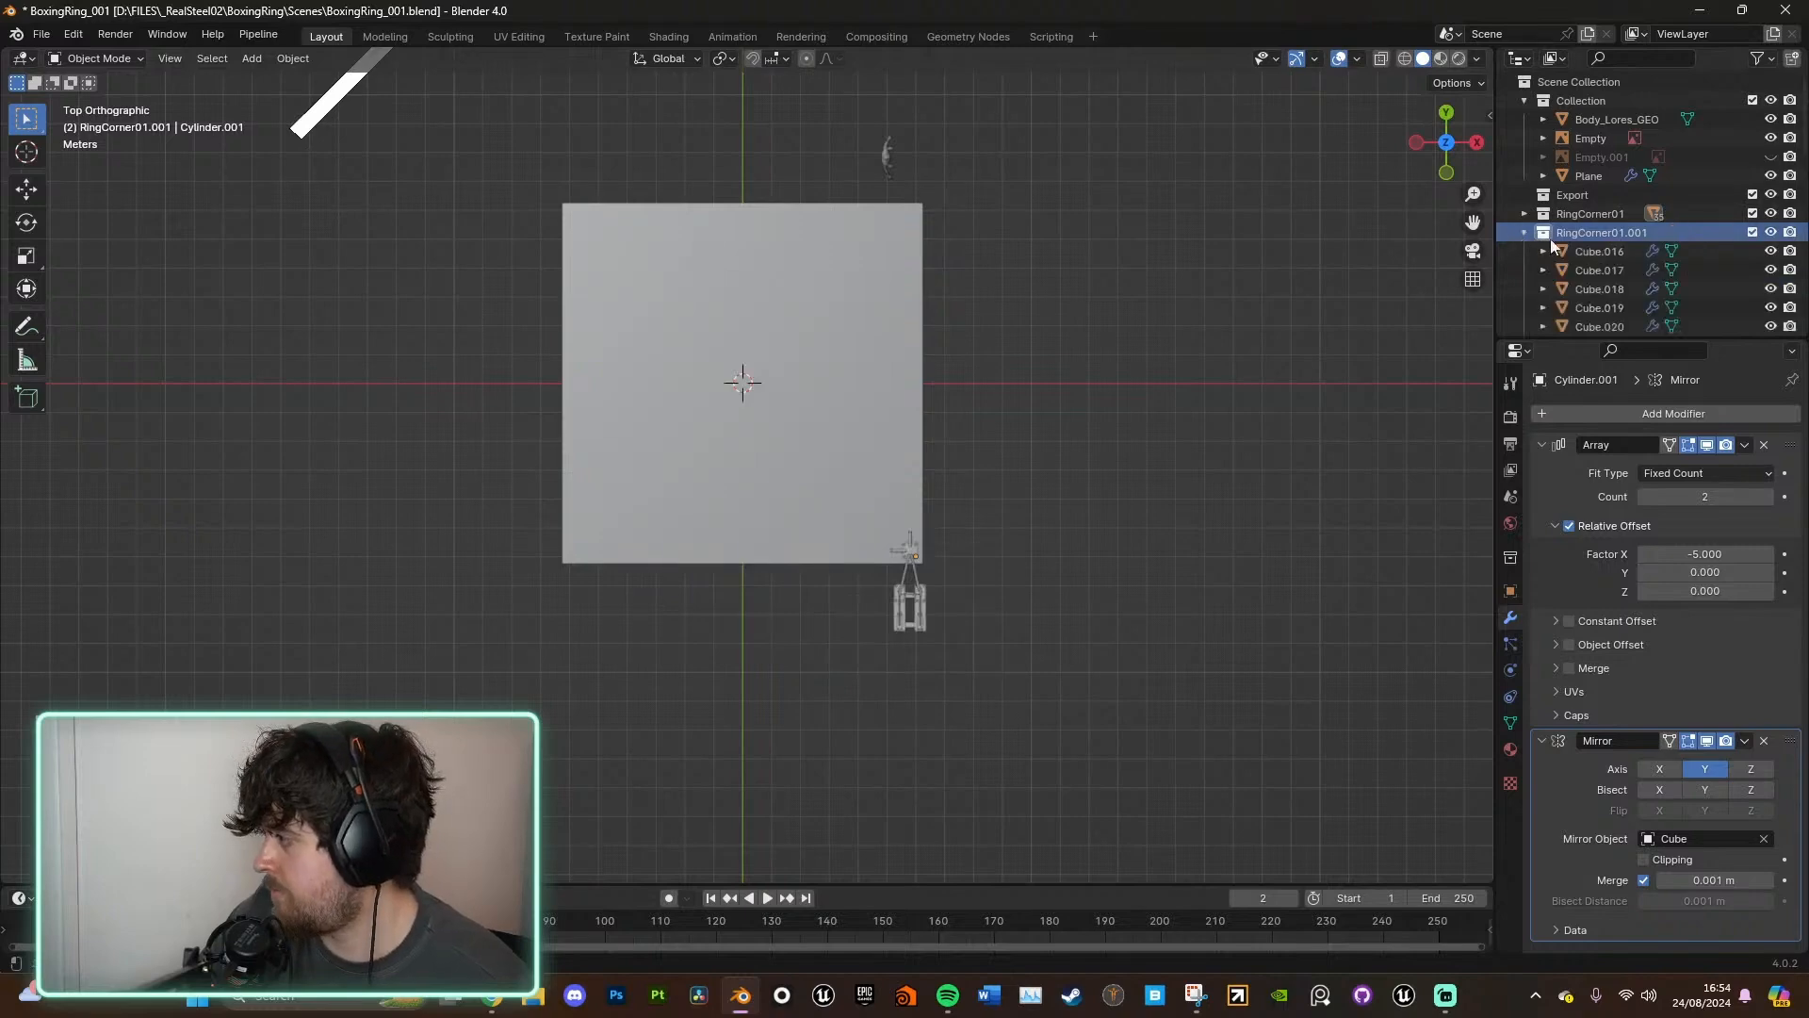
{"action": "left_click", "coordinate": [1660, 251]}
{"action": "scroll", "coordinate": [1656, 273], "scroll_direction": "down", "scroll_amount": 5}
{"action": "scroll", "coordinate": [1654, 291], "scroll_direction": "down", "scroll_amount": 2}
{"action": "left_click", "coordinate": [1639, 309], "text": "shift"}
{"action": "middle_click_drag", "start_coordinate": [1032, 380], "coordinate": [1097, 387], "text": "shift"}
{"action": "key", "text": "r"}
{"action": "left_click", "coordinate": [1197, 303]}
{"action": "key", "text": "ctrl+z"}
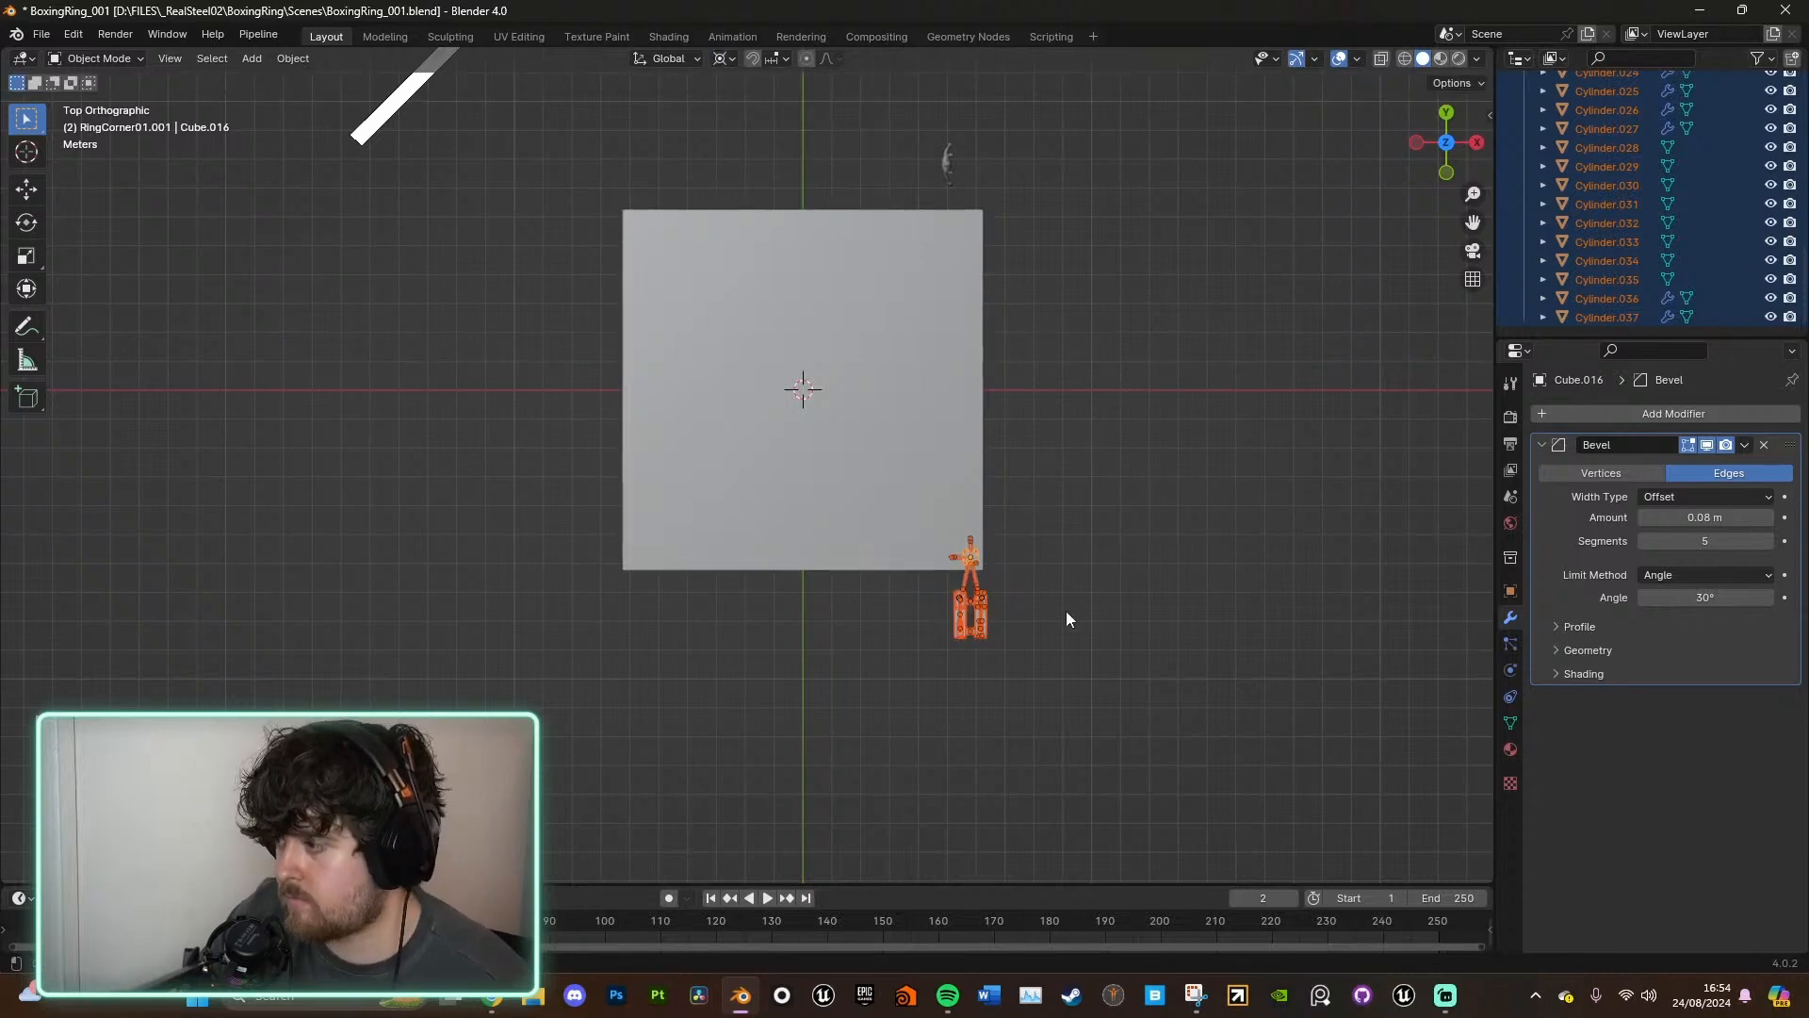
- Rotate the duplicated corner support 180° about the 3D cursor, placing it at the diagonally opposite corner of the platform
{"action": "key", "text": "r"}
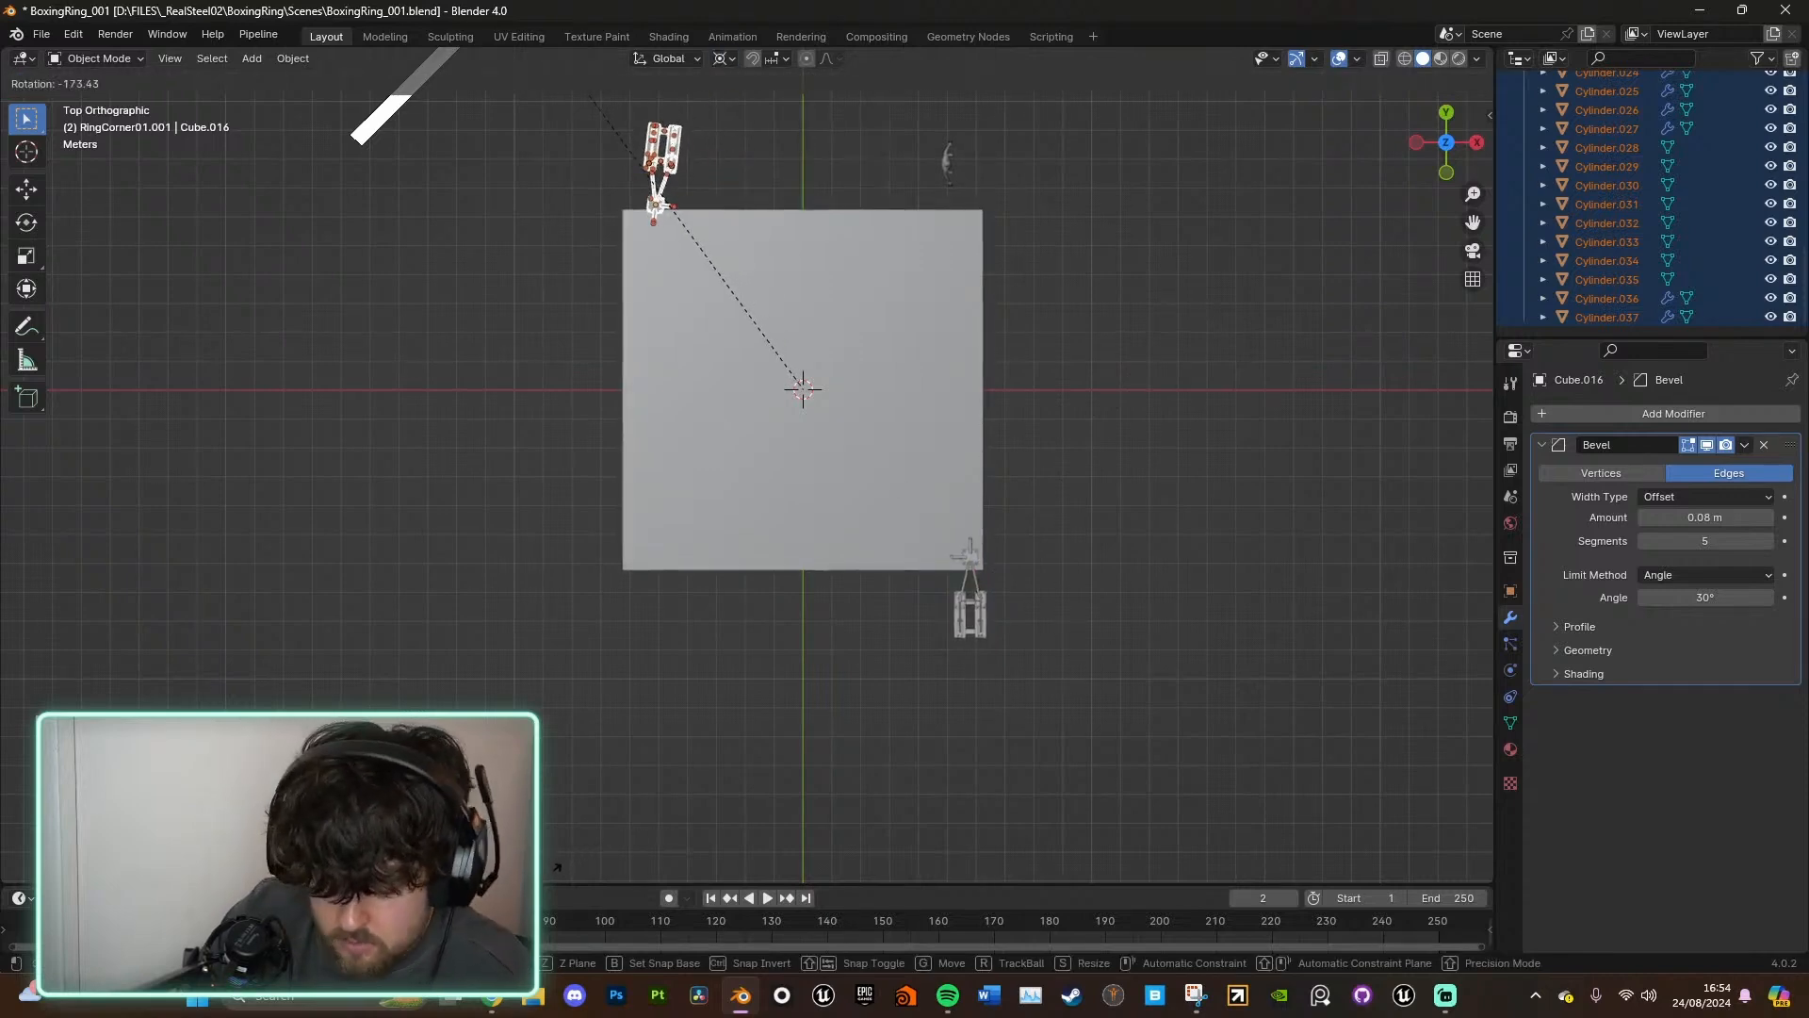
{"action": "type", "text": "180"}
{"action": "key", "text": "Return"}
{"action": "middle_click_drag", "start_coordinate": [967, 647], "coordinate": [1131, 490]}
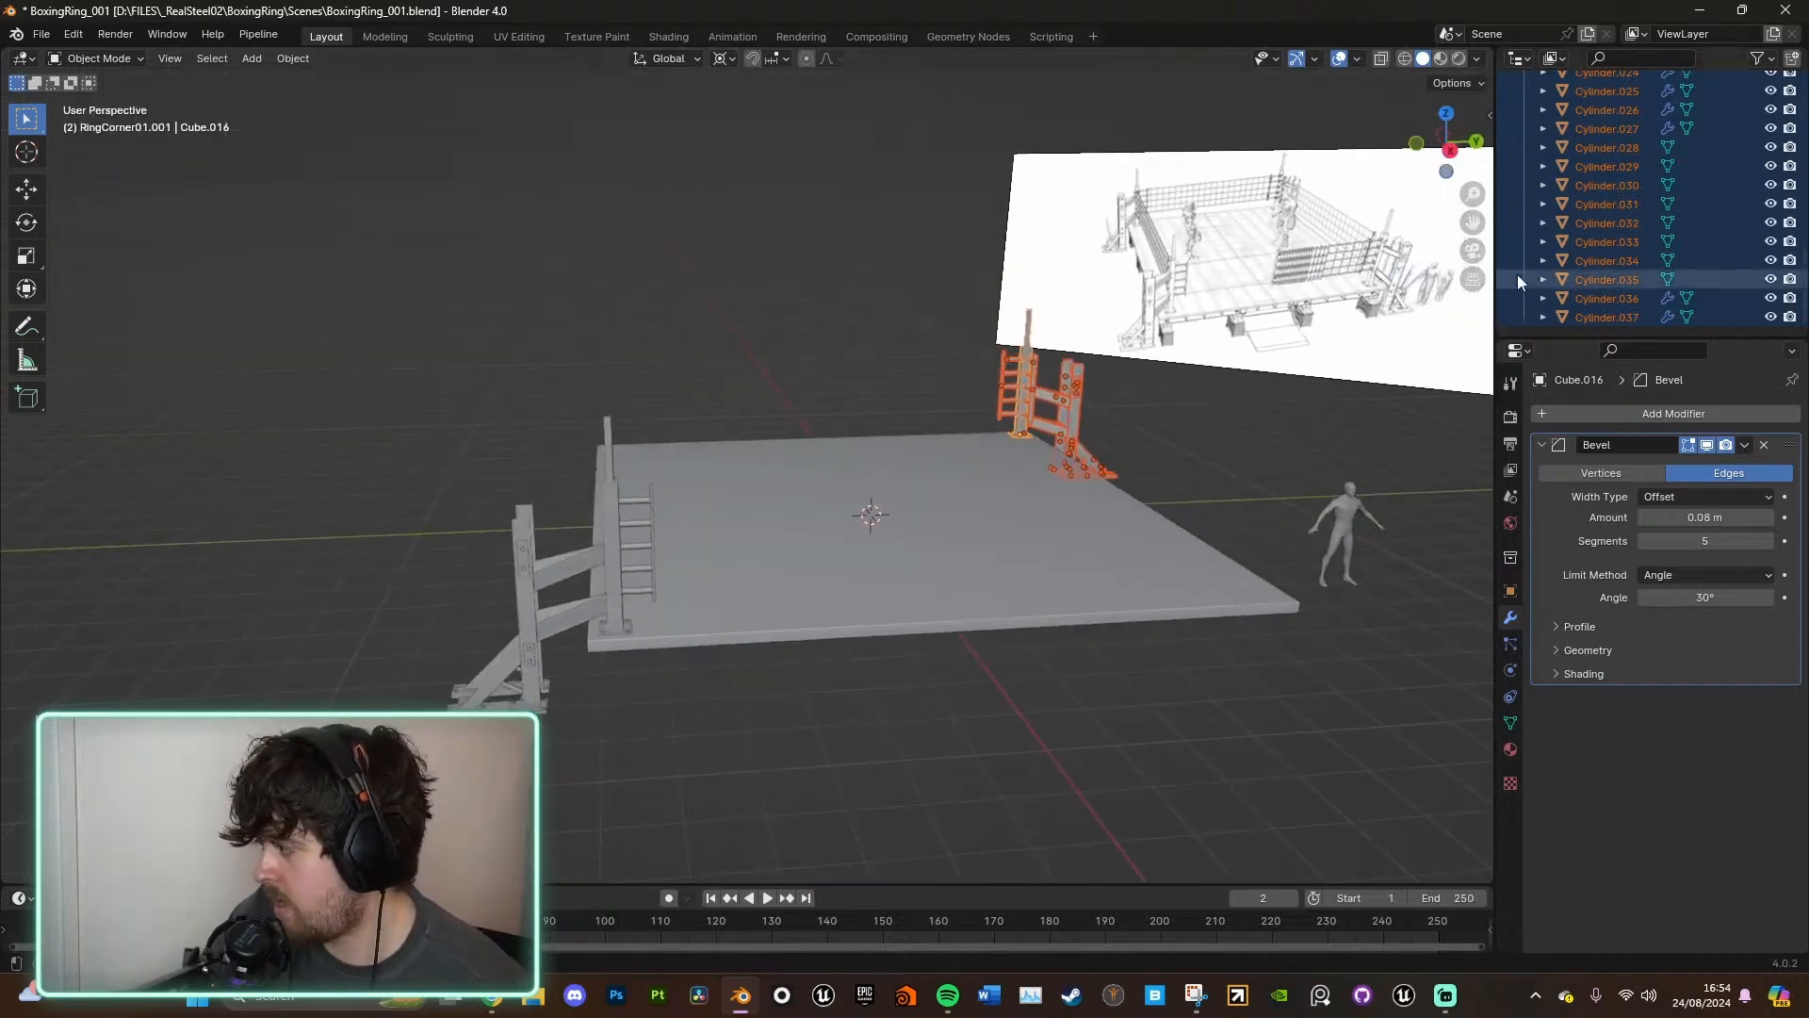
{"action": "scroll", "coordinate": [1551, 278], "scroll_direction": "up", "scroll_amount": 15}
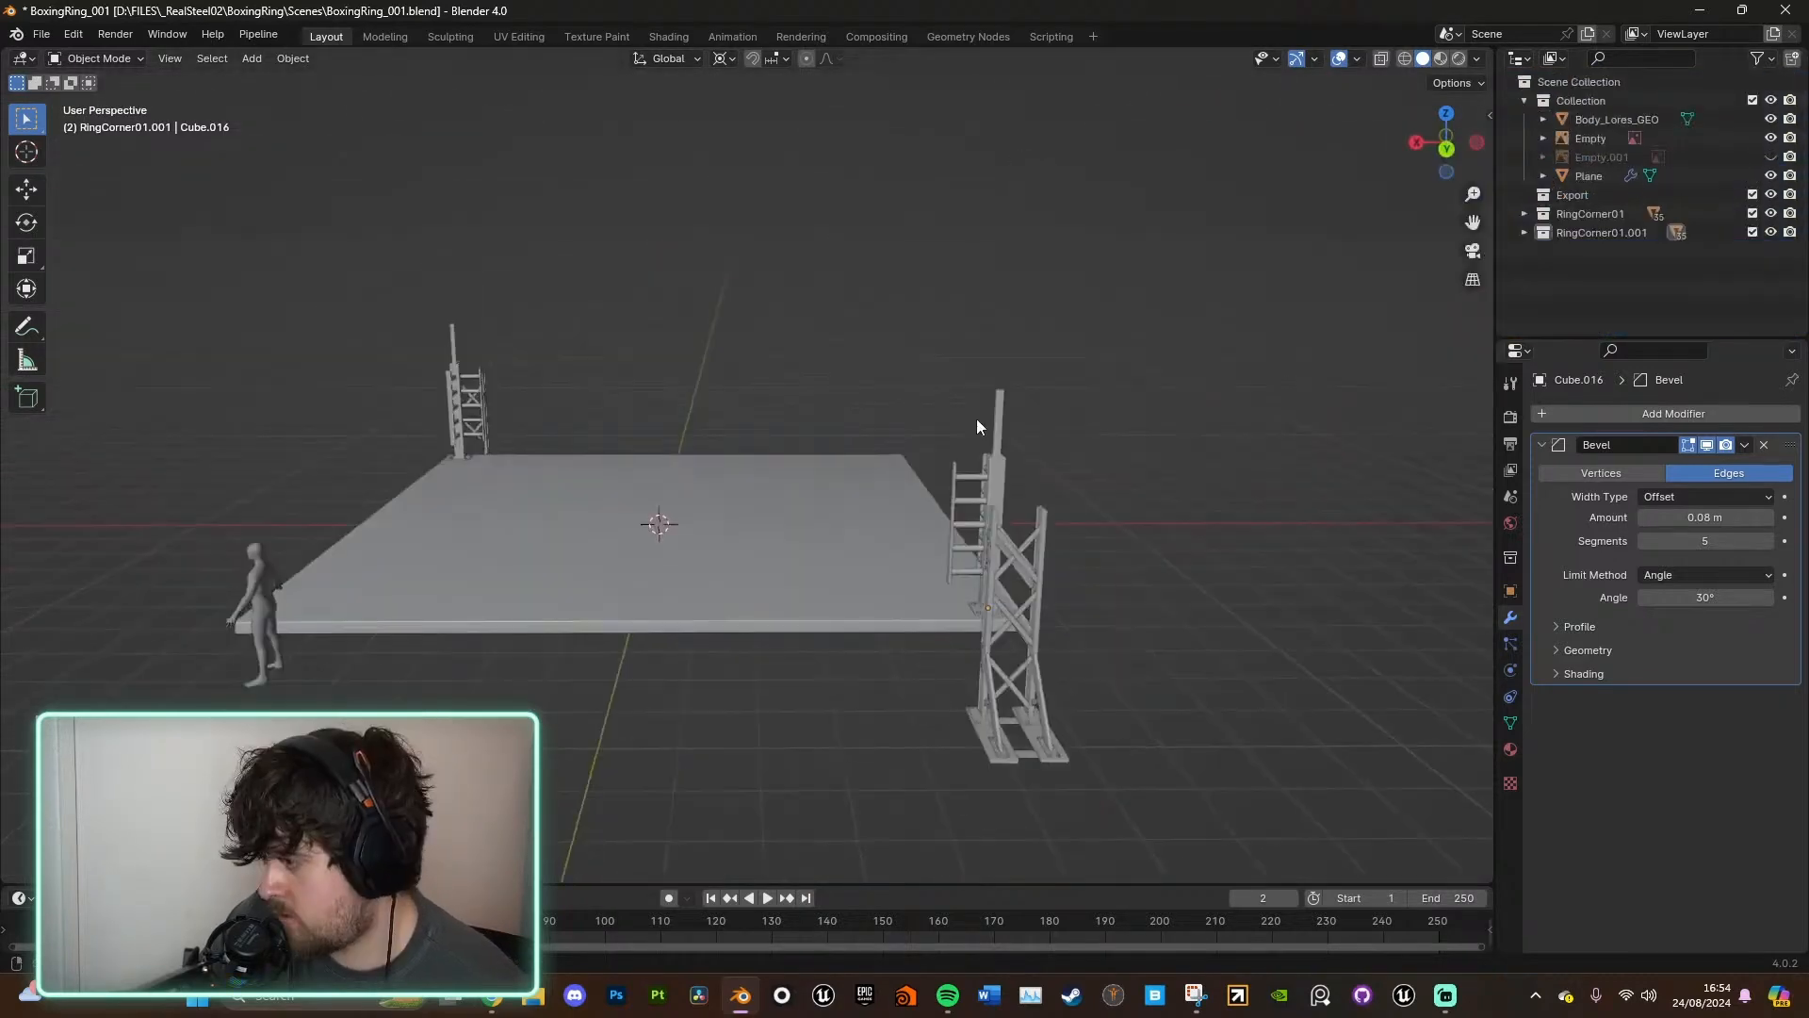
- Rename the RingCorner01.001 collection as RingCorner02
{"action": "middle_click_drag", "start_coordinate": [977, 418], "coordinate": [1110, 456]}
{"action": "left_click", "coordinate": [1111, 456]}
{"action": "middle_click_drag", "start_coordinate": [1228, 467], "coordinate": [1234, 585]}
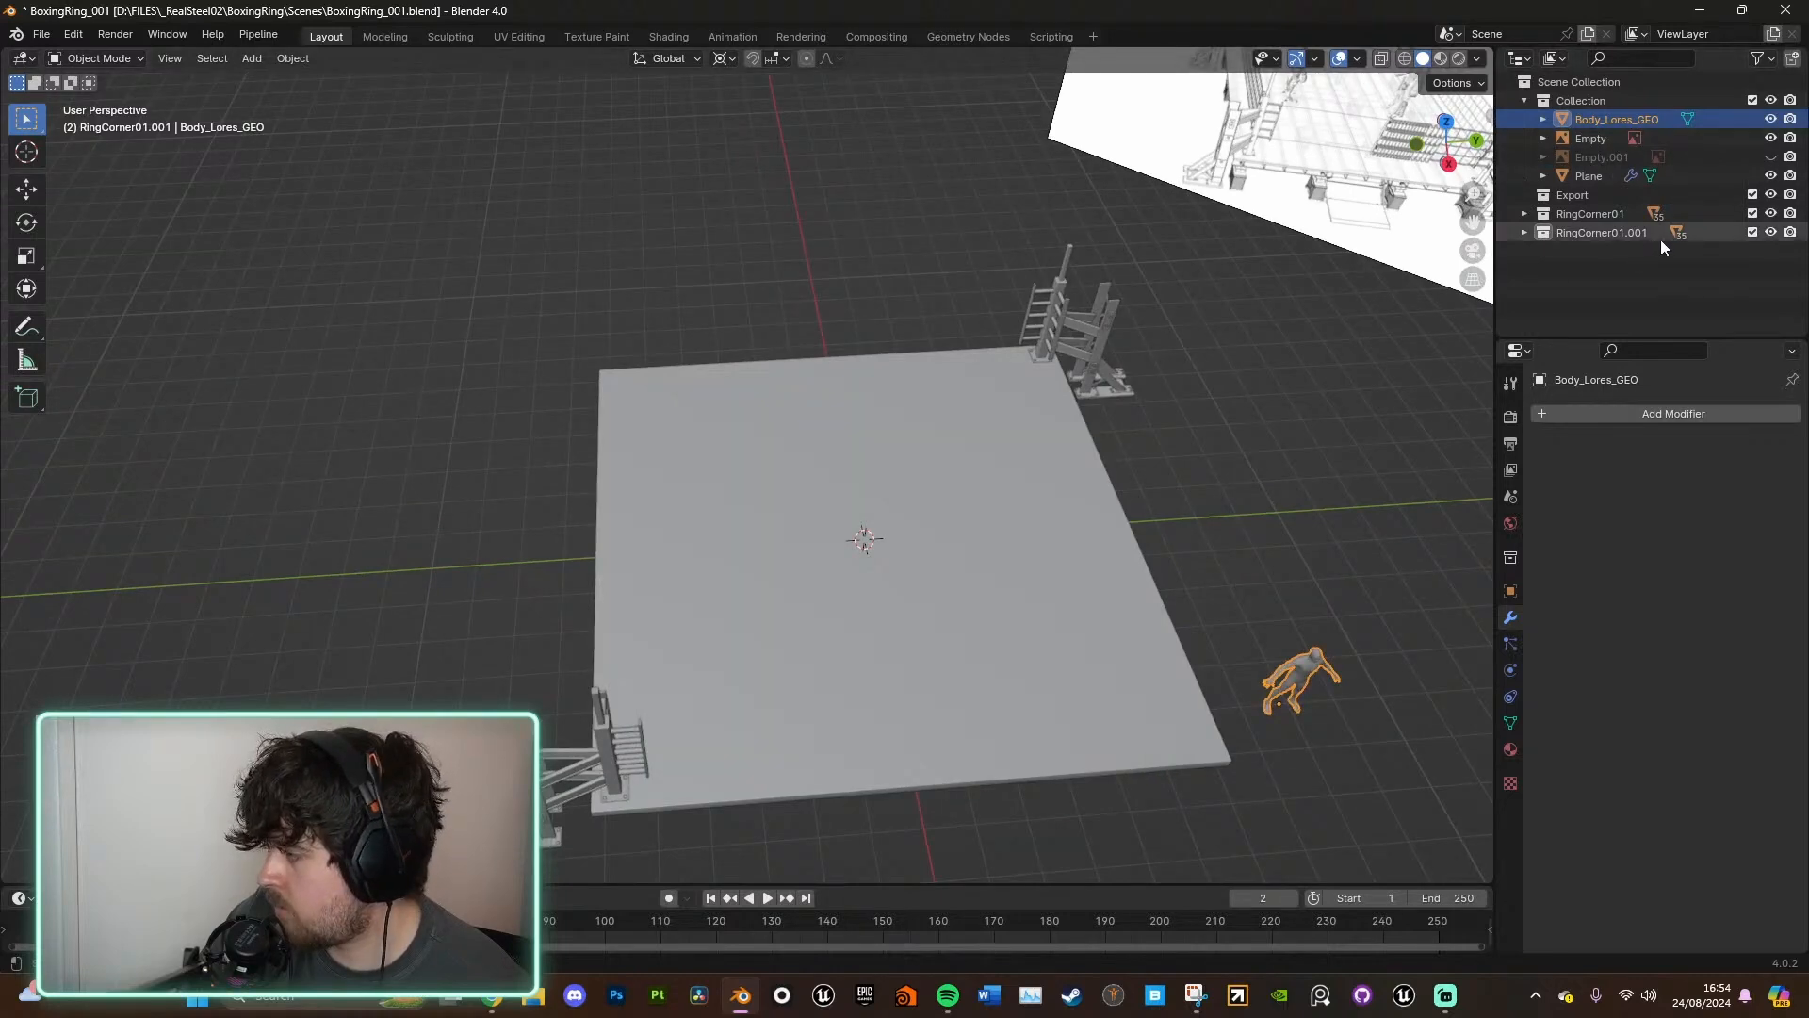
{"action": "left_click", "coordinate": [1597, 228]}
{"action": "double_click", "coordinate": [1597, 228]}
{"action": "left_click_drag", "start_coordinate": [1620, 232], "coordinate": [1663, 232]}
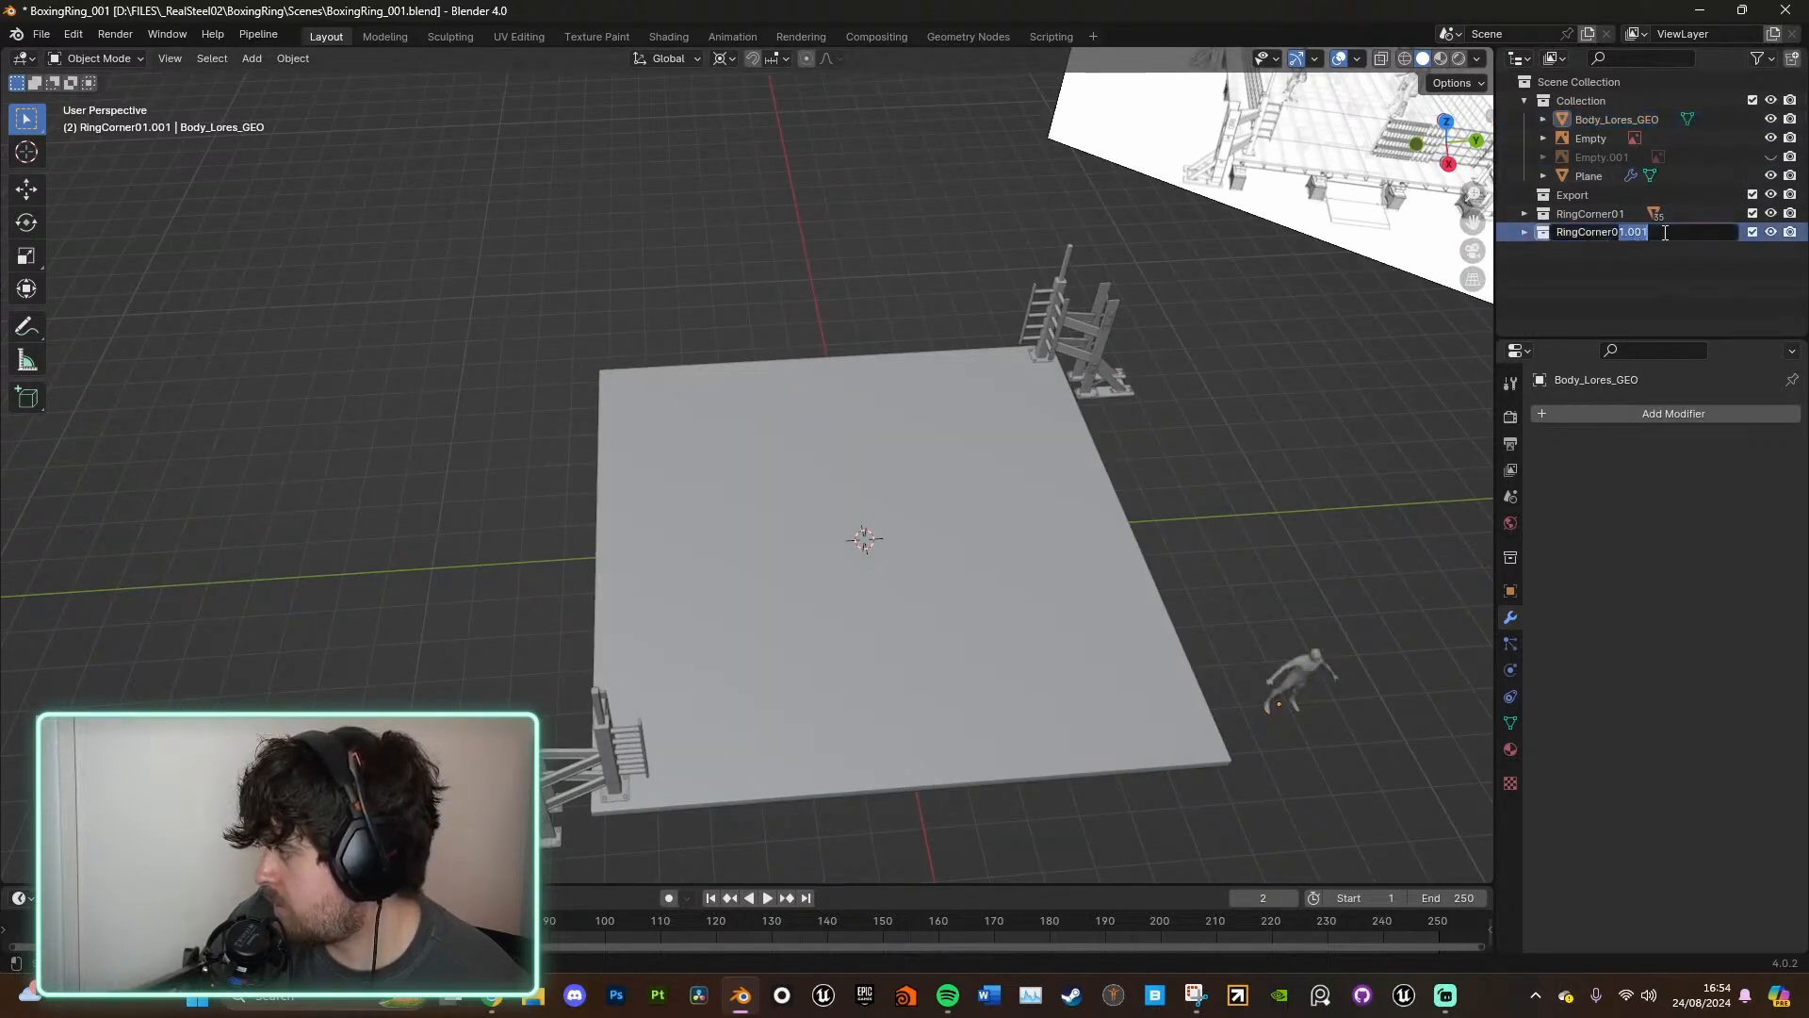
{"action": "type", "text": "2"}
{"action": "key", "text": "Return"}
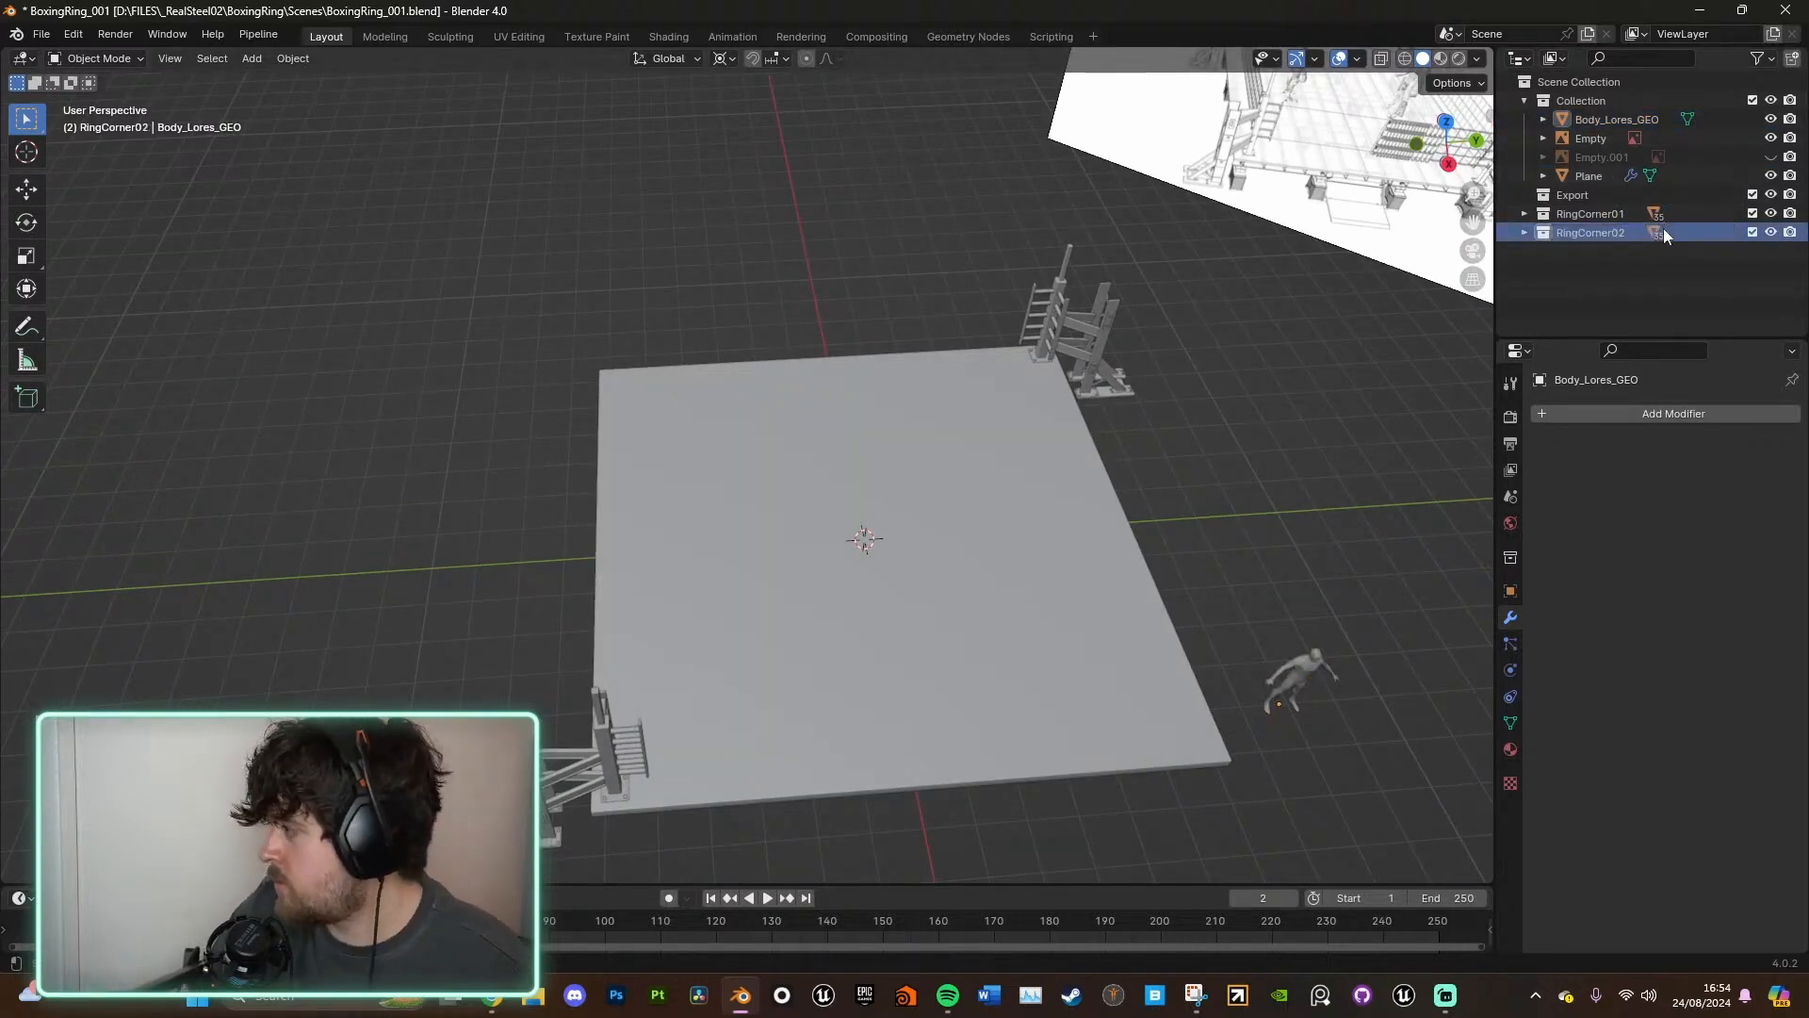
- Duplicate the RingCorner02 collection and rename the copy as RingCorner03
{"action": "right_click", "coordinate": [1687, 239]}
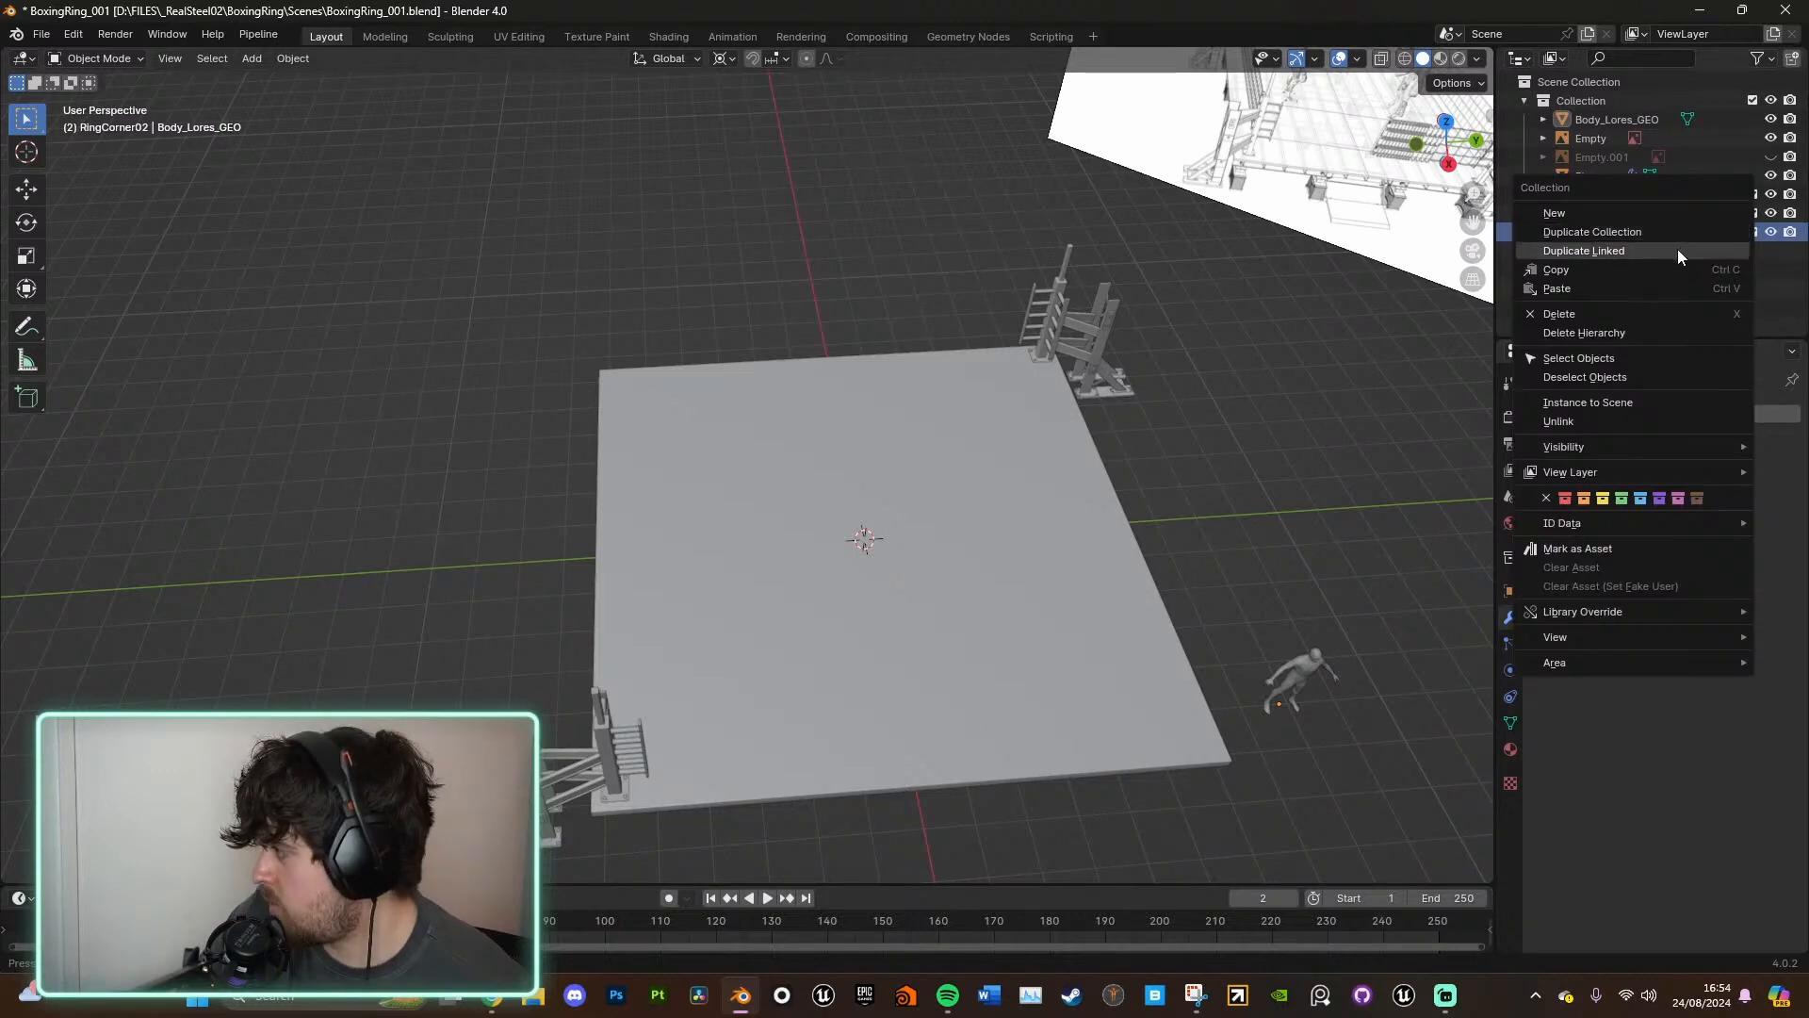
{"action": "left_click", "coordinate": [1671, 232]}
{"action": "double_click", "coordinate": [1587, 250]}
{"action": "left_click_drag", "start_coordinate": [1620, 251], "coordinate": [1701, 245]}
{"action": "type", "text": "3"}
{"action": "key", "text": "Return"}
- Select all objects in RingCorner03 and duplicate them about 11.4 m along the X axis to the platform's adjacent corner
{"action": "left_click", "coordinate": [1527, 250]}
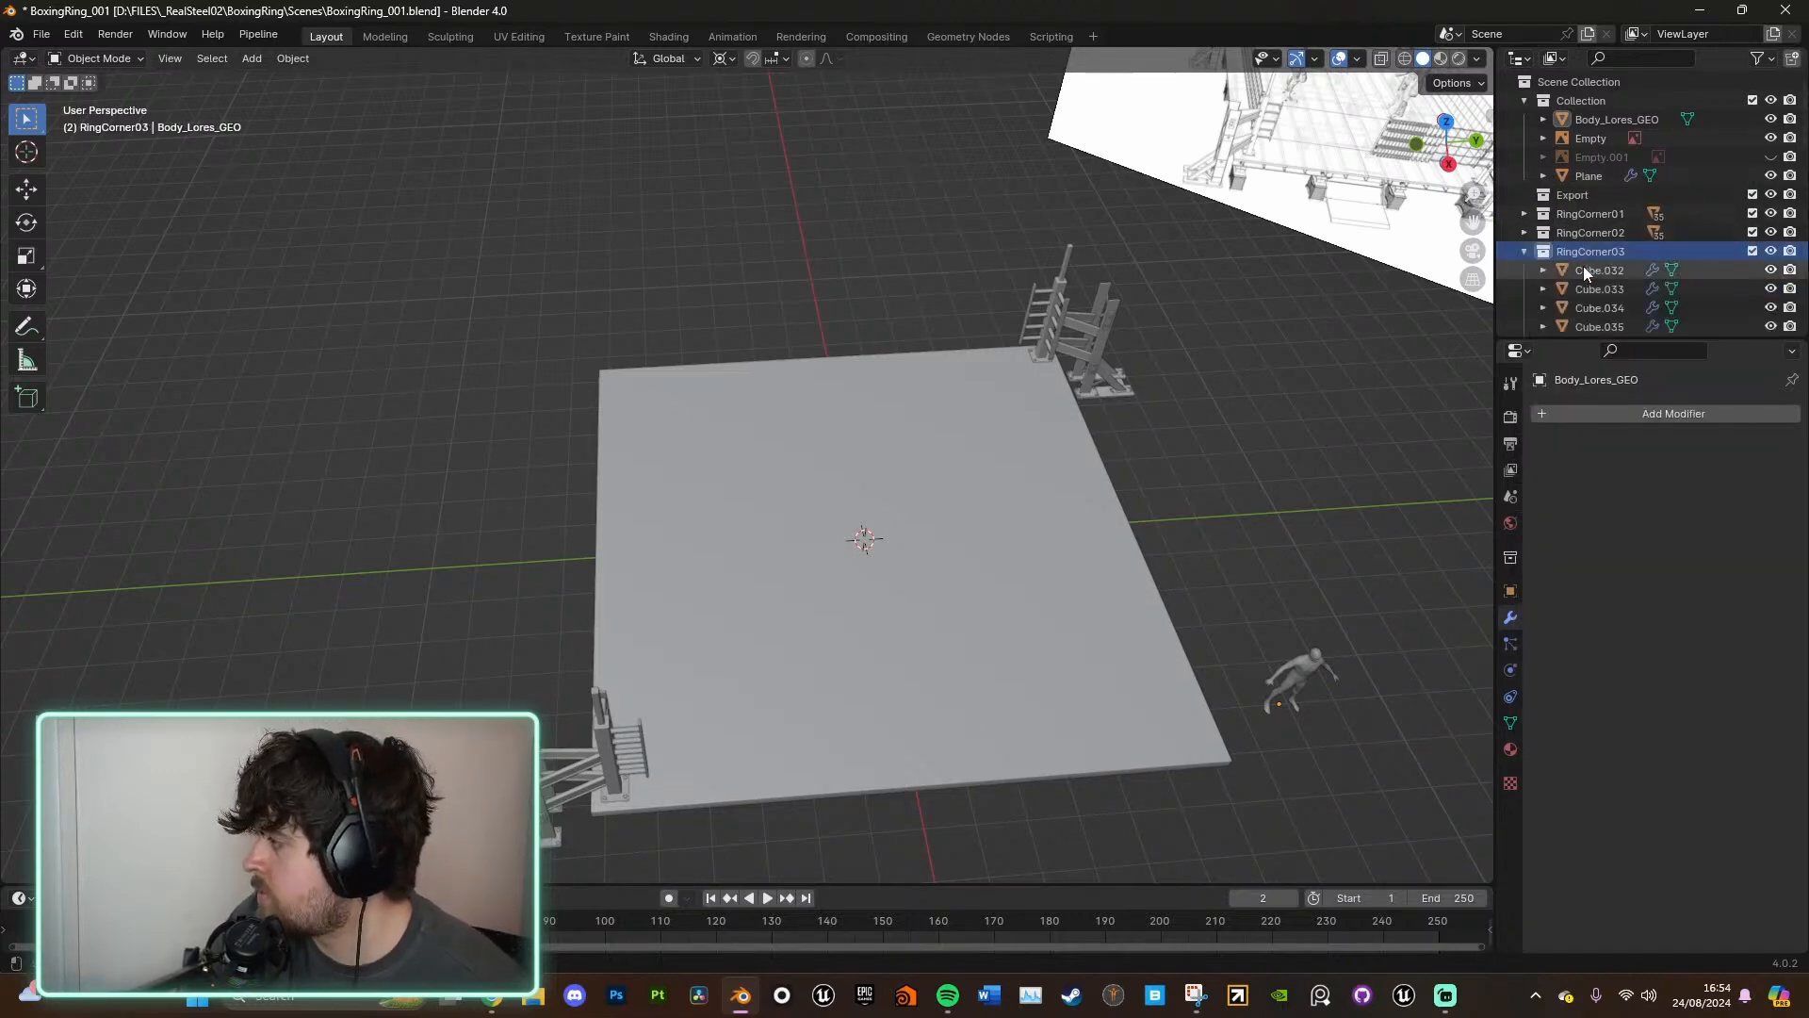
{"action": "left_click", "coordinate": [1587, 269]}
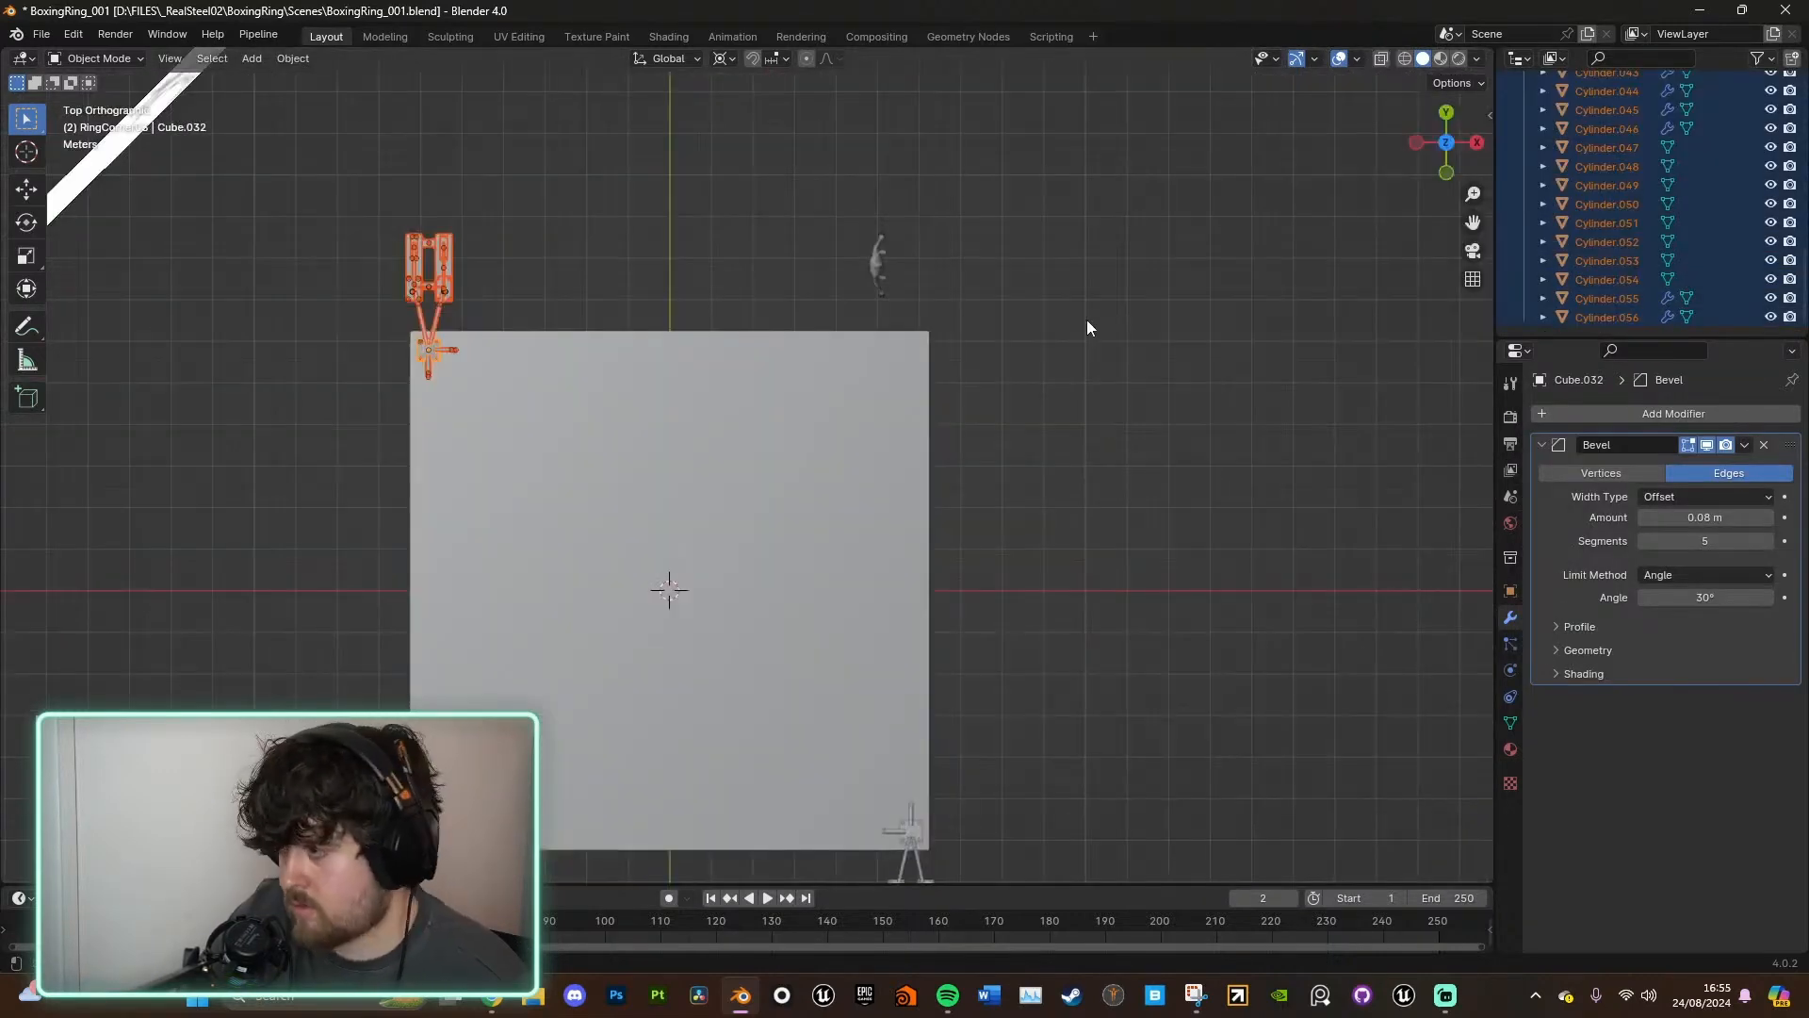
{"action": "key", "text": "shift+d"}
{"action": "key", "text": "x"}
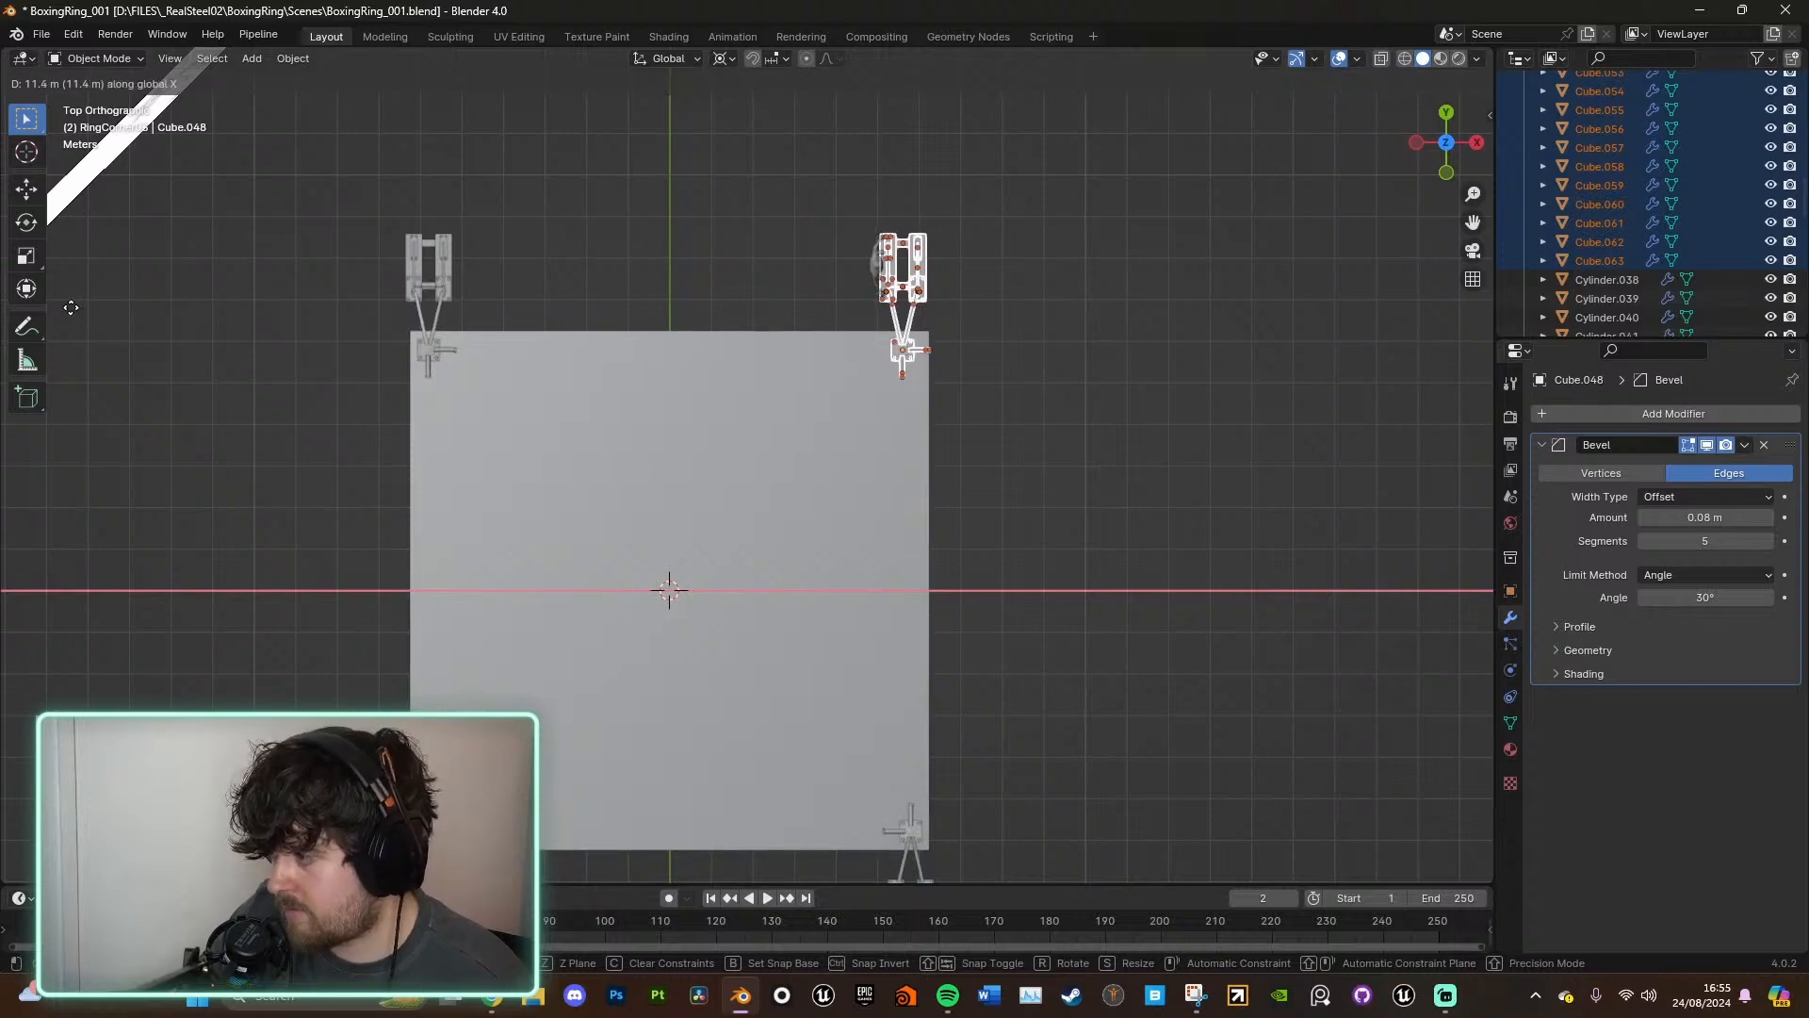
{"action": "left_click", "coordinate": [71, 307]}
- Select the ring post of the newly placed corner support and snap the 3D cursor to it
{"action": "left_click", "coordinate": [928, 351]}
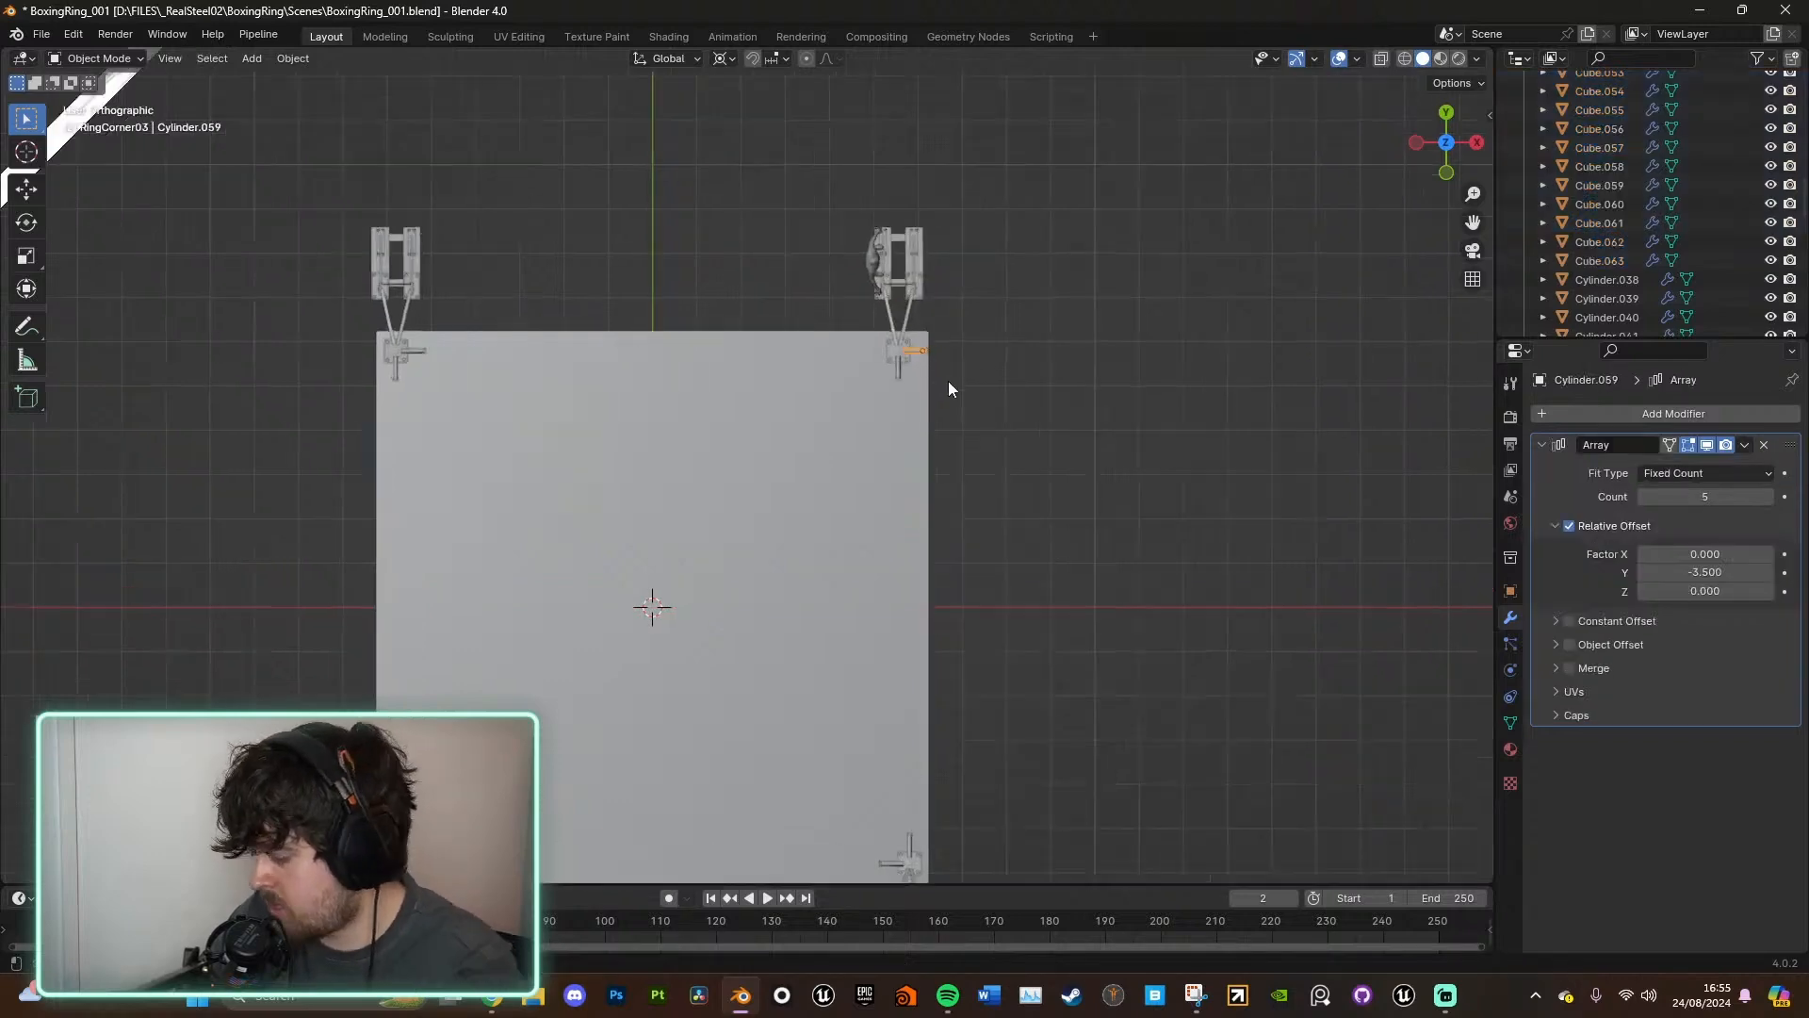
{"action": "key", "text": "KP_Decimal"}
{"action": "middle_click_drag", "start_coordinate": [948, 381], "coordinate": [959, 273]}
{"action": "left_click", "coordinate": [665, 813]}
{"action": "right_click", "coordinate": [667, 813]}
{"action": "mouse_move", "coordinate": [660, 807]}
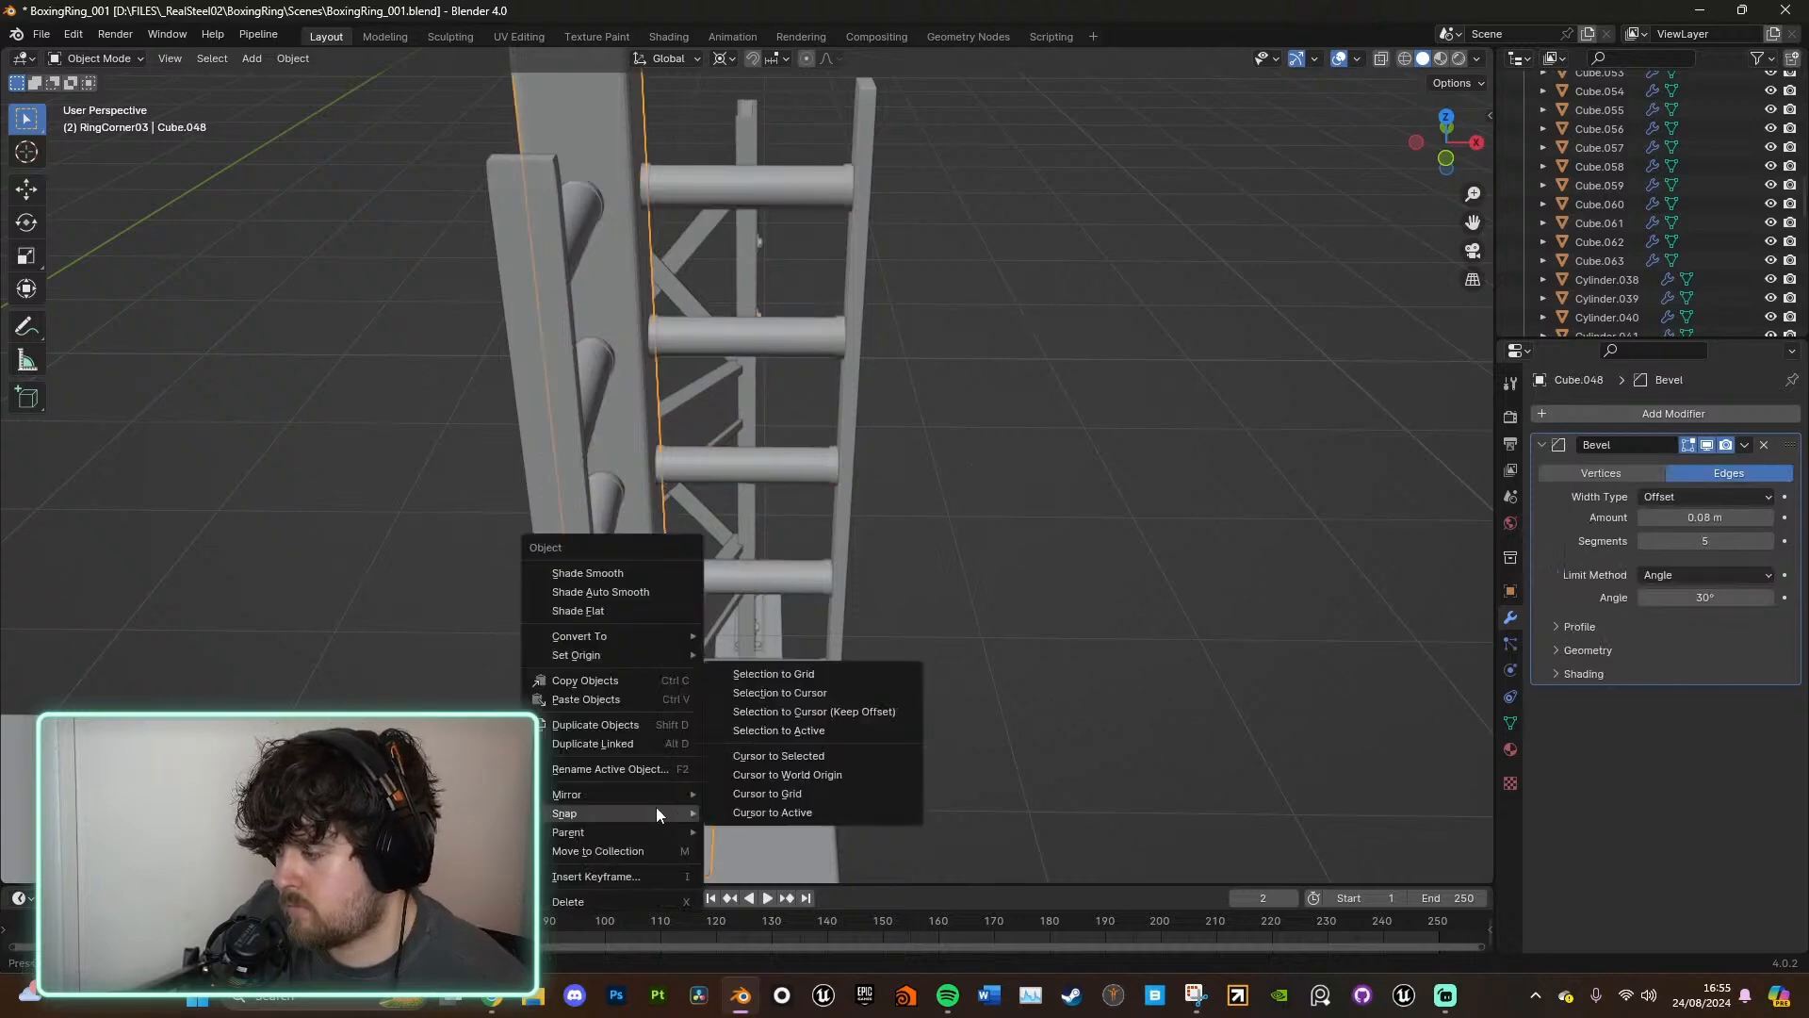
{"action": "left_click", "coordinate": [829, 774]}
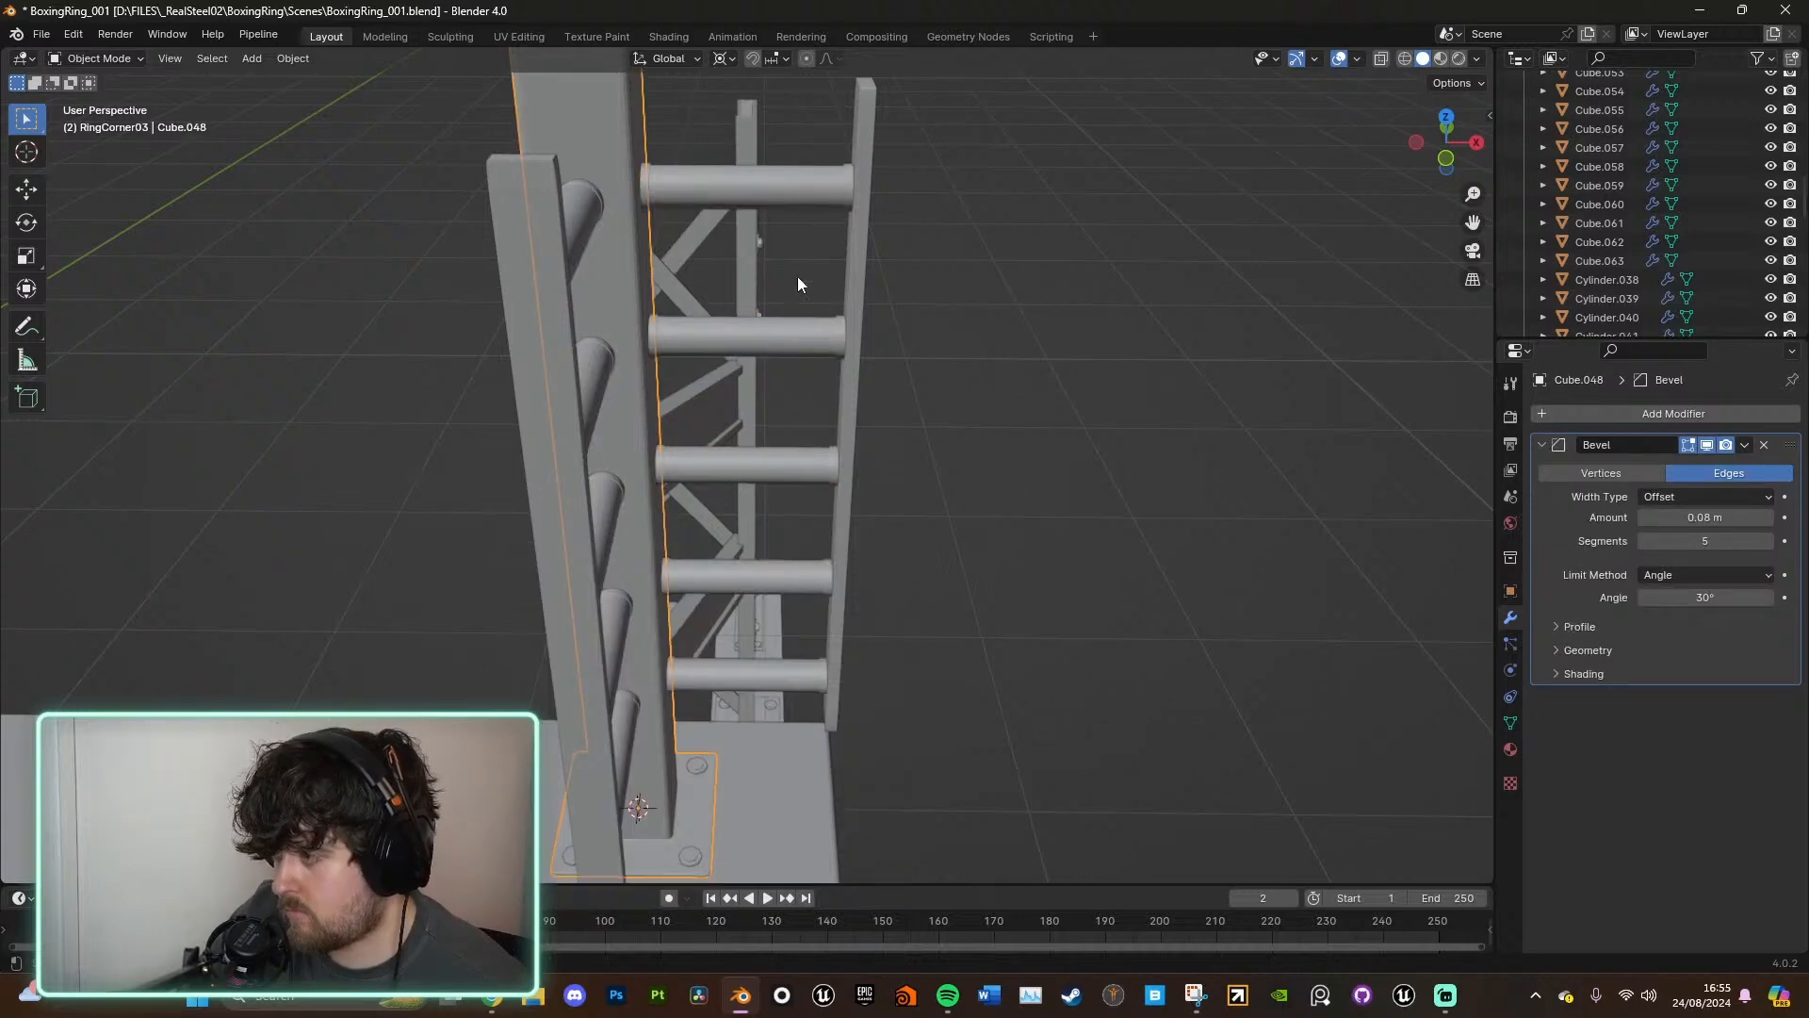
- Select both sets of rungs and their end uprights on the new corner's post and rotate them 90° about the 3D cursor
{"action": "left_click", "coordinate": [789, 190]}
{"action": "left_click", "coordinate": [1448, 116]}
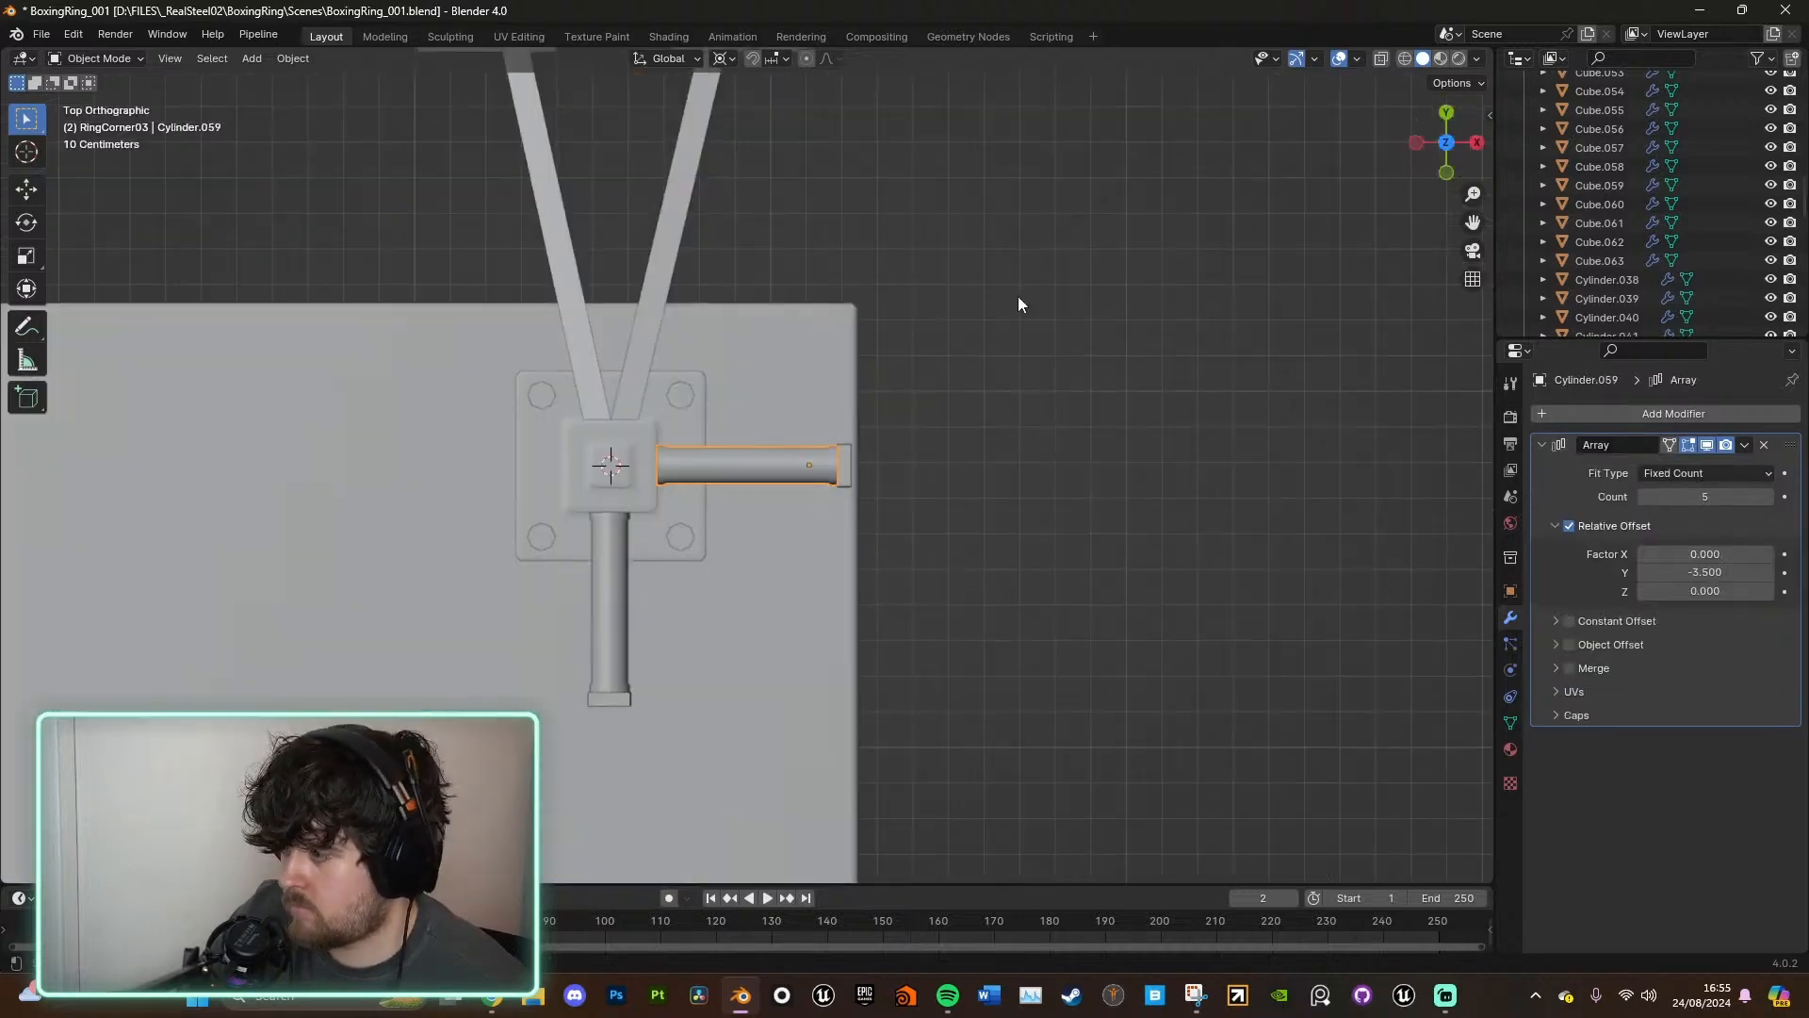
{"action": "left_click", "coordinate": [794, 528], "text": "shift"}
{"action": "middle_click_drag", "start_coordinate": [794, 529], "coordinate": [924, 420]}
{"action": "left_click", "coordinate": [762, 435], "text": "shift"}
{"action": "left_click", "coordinate": [1448, 117]}
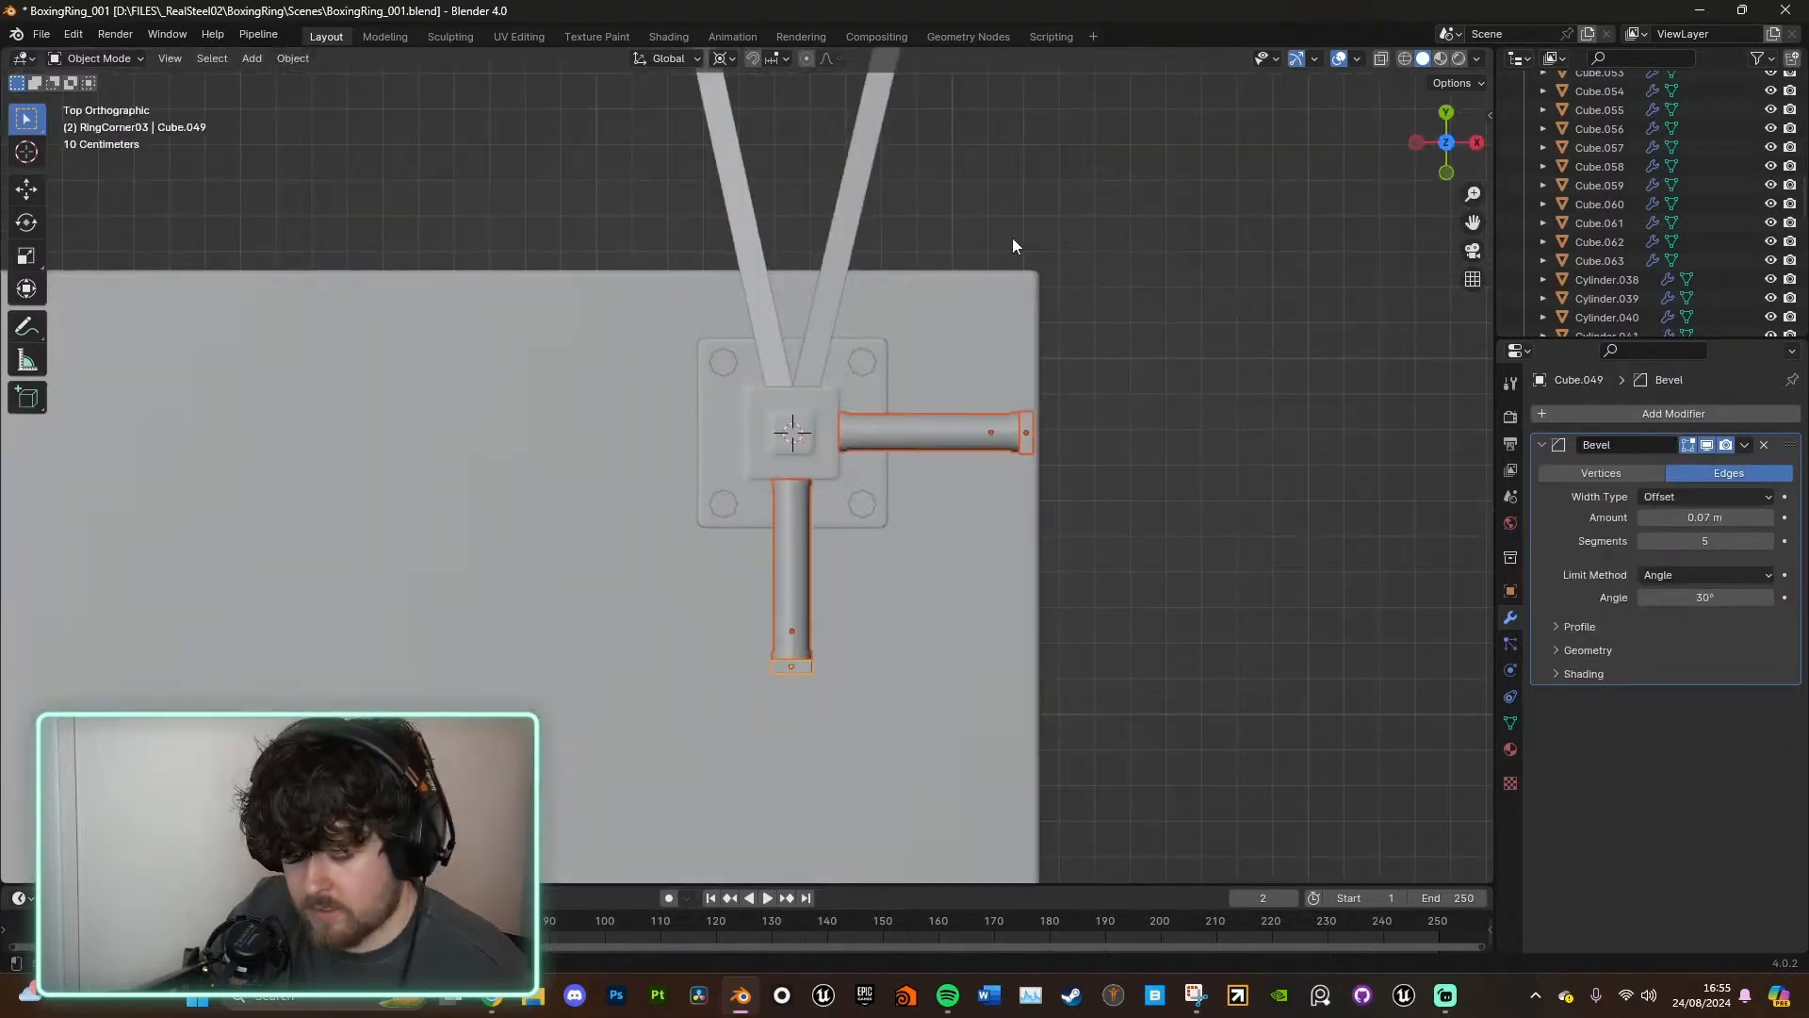
{"action": "type", "text": "r90"}
{"action": "key", "text": "Return"}
- Examine the three placed corner supports from above and below, and look through the objects listed in the RingCorner03 collection
{"action": "middle_click_drag", "start_coordinate": [1027, 484], "coordinate": [1016, 326]}
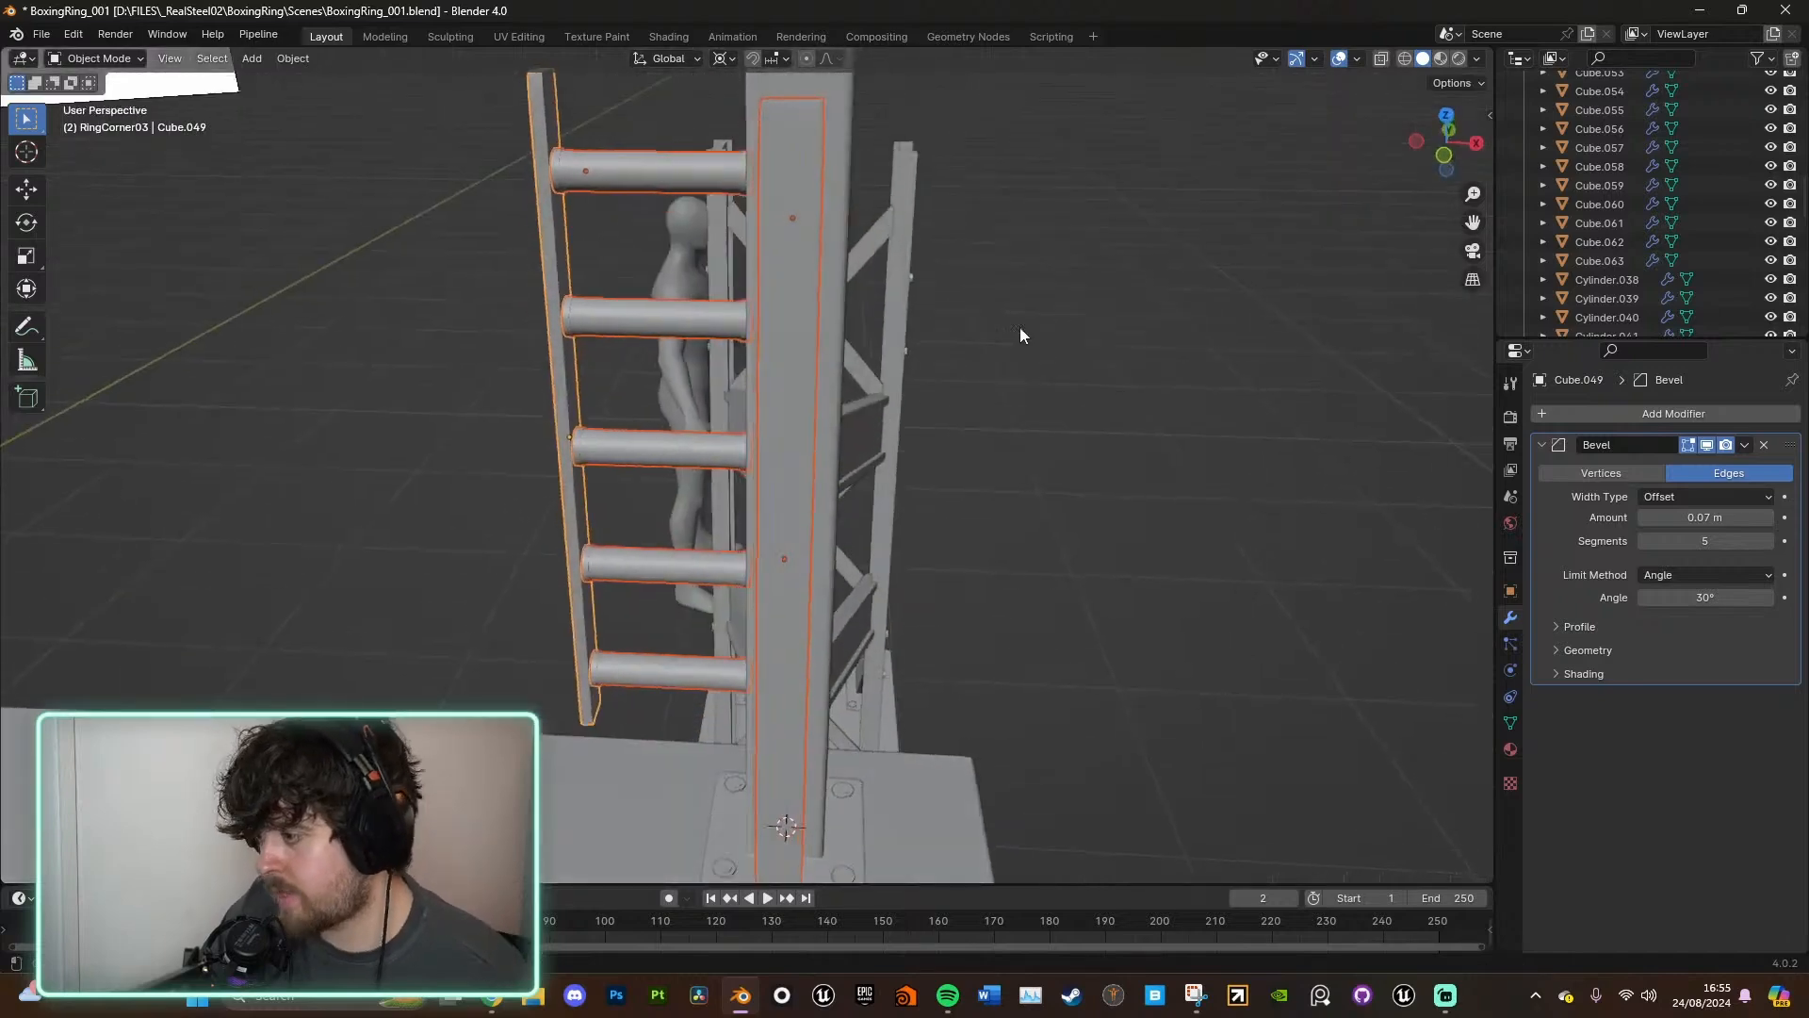
{"action": "scroll", "coordinate": [1017, 339], "scroll_direction": "down", "scroll_amount": 6}
{"action": "left_click", "coordinate": [1045, 465]}
{"action": "middle_click_drag", "start_coordinate": [1044, 466], "coordinate": [960, 562]}
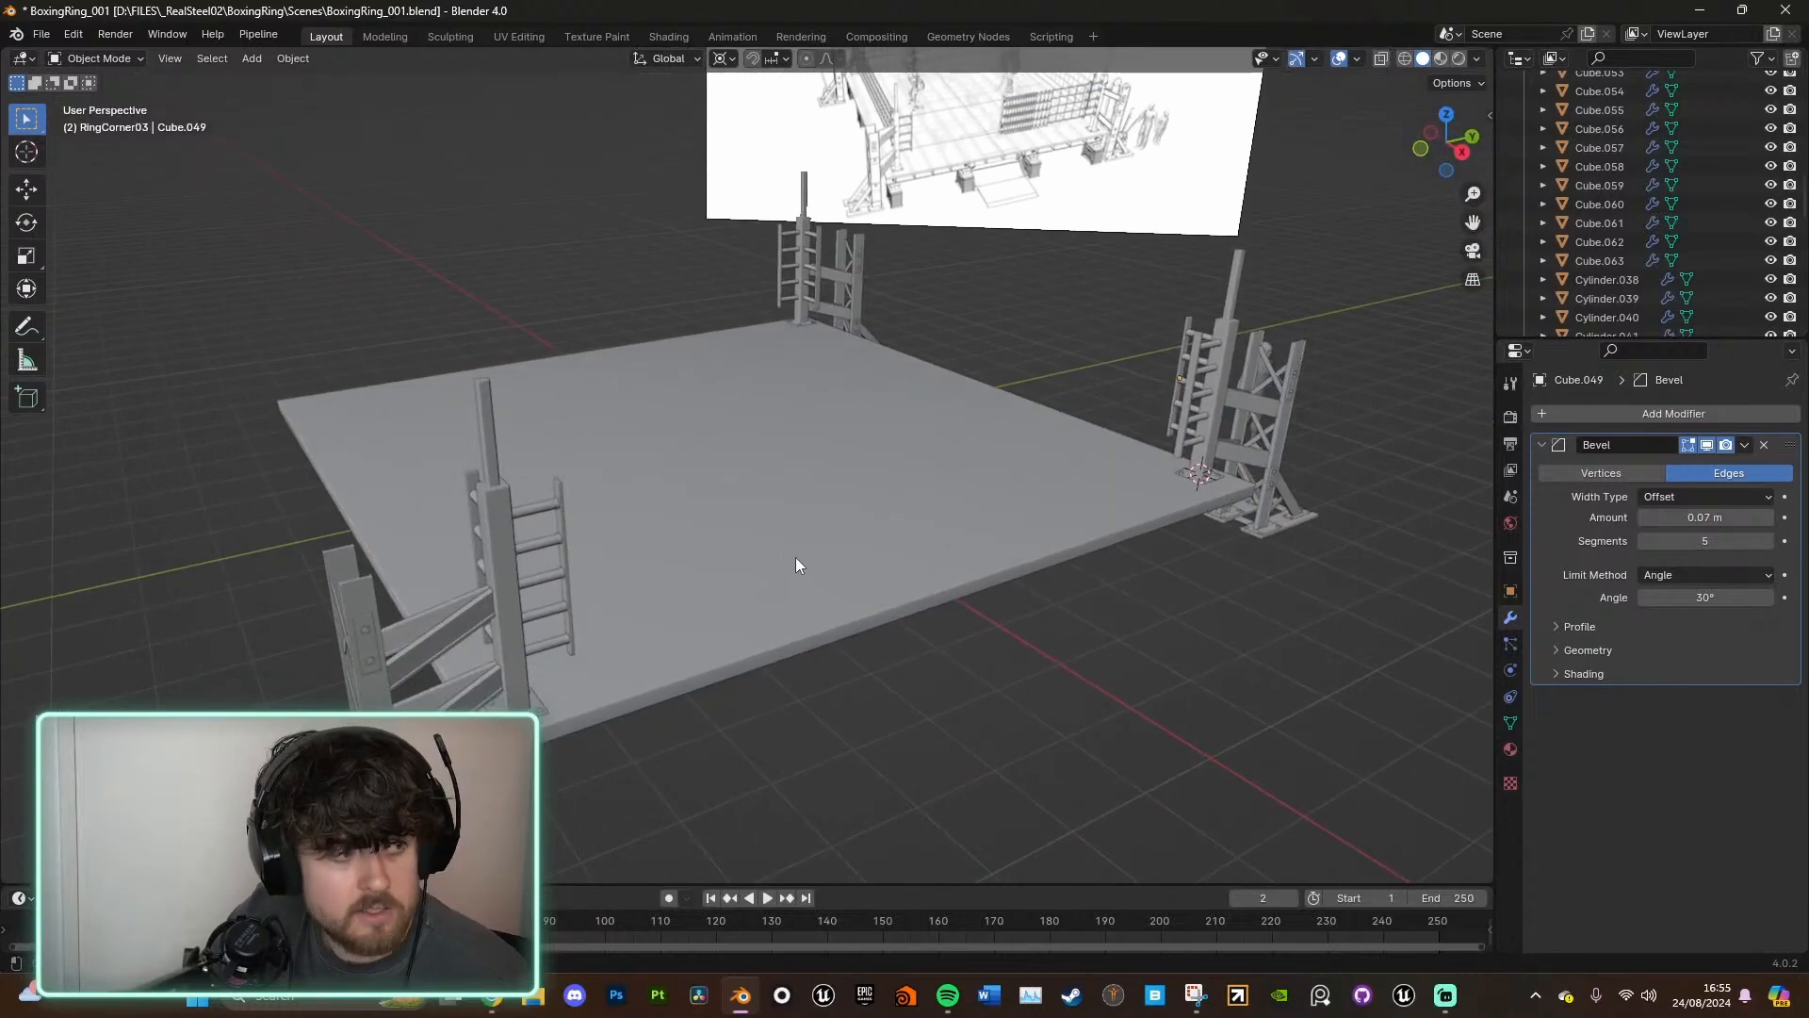
{"action": "middle_click_drag", "start_coordinate": [797, 557], "coordinate": [918, 295]}
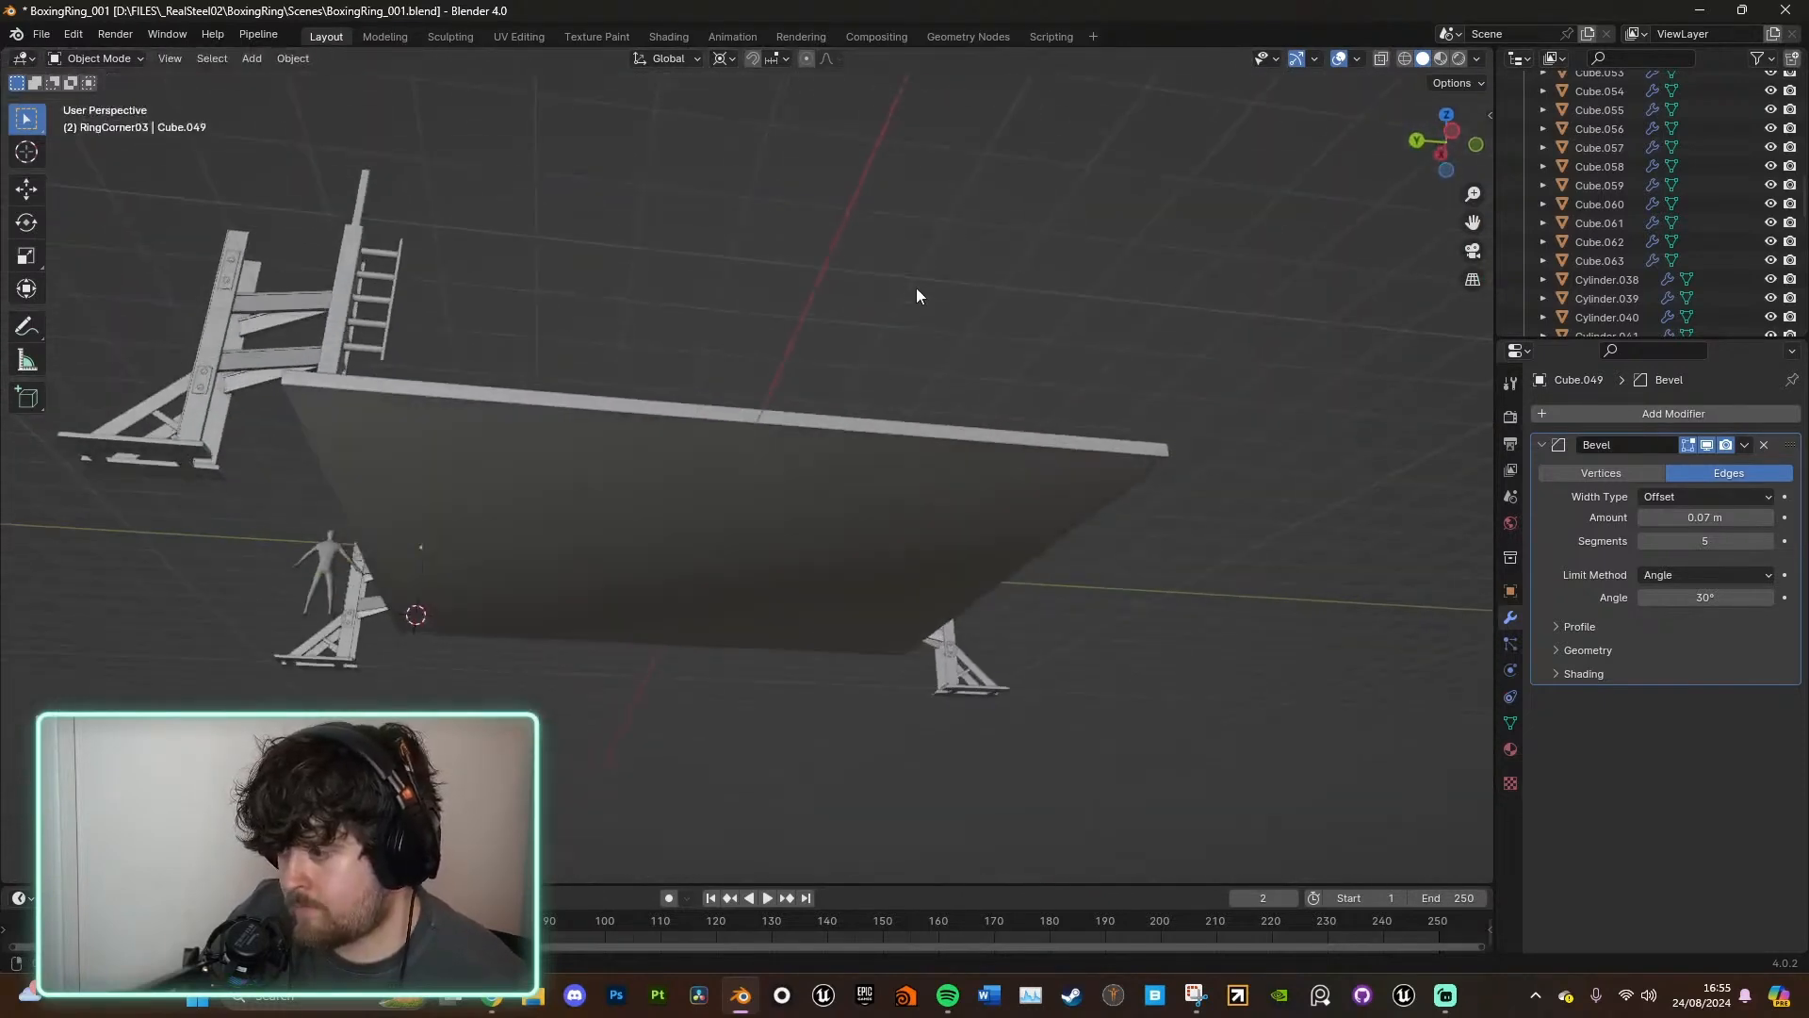
{"action": "middle_click_drag", "start_coordinate": [852, 554], "coordinate": [603, 527]}
{"action": "scroll", "coordinate": [1602, 278], "scroll_direction": "up", "scroll_amount": 10}
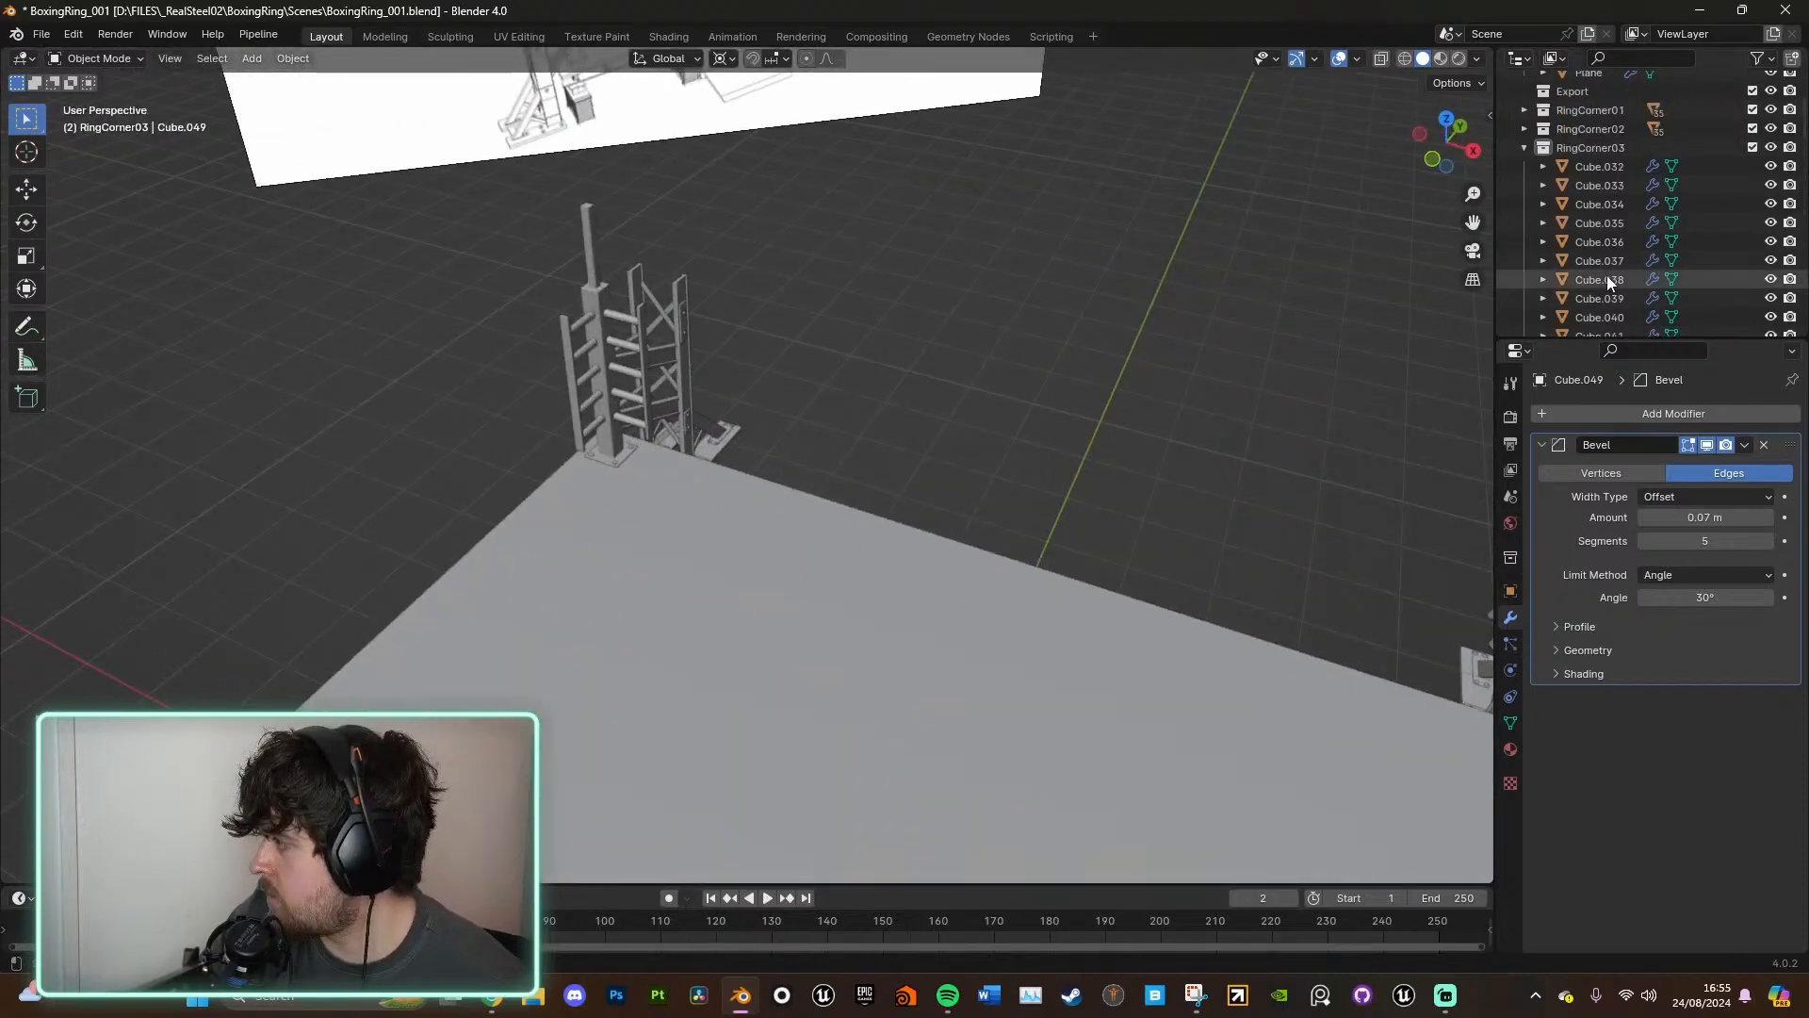
{"action": "scroll", "coordinate": [1602, 258], "scroll_direction": "down", "scroll_amount": 10}
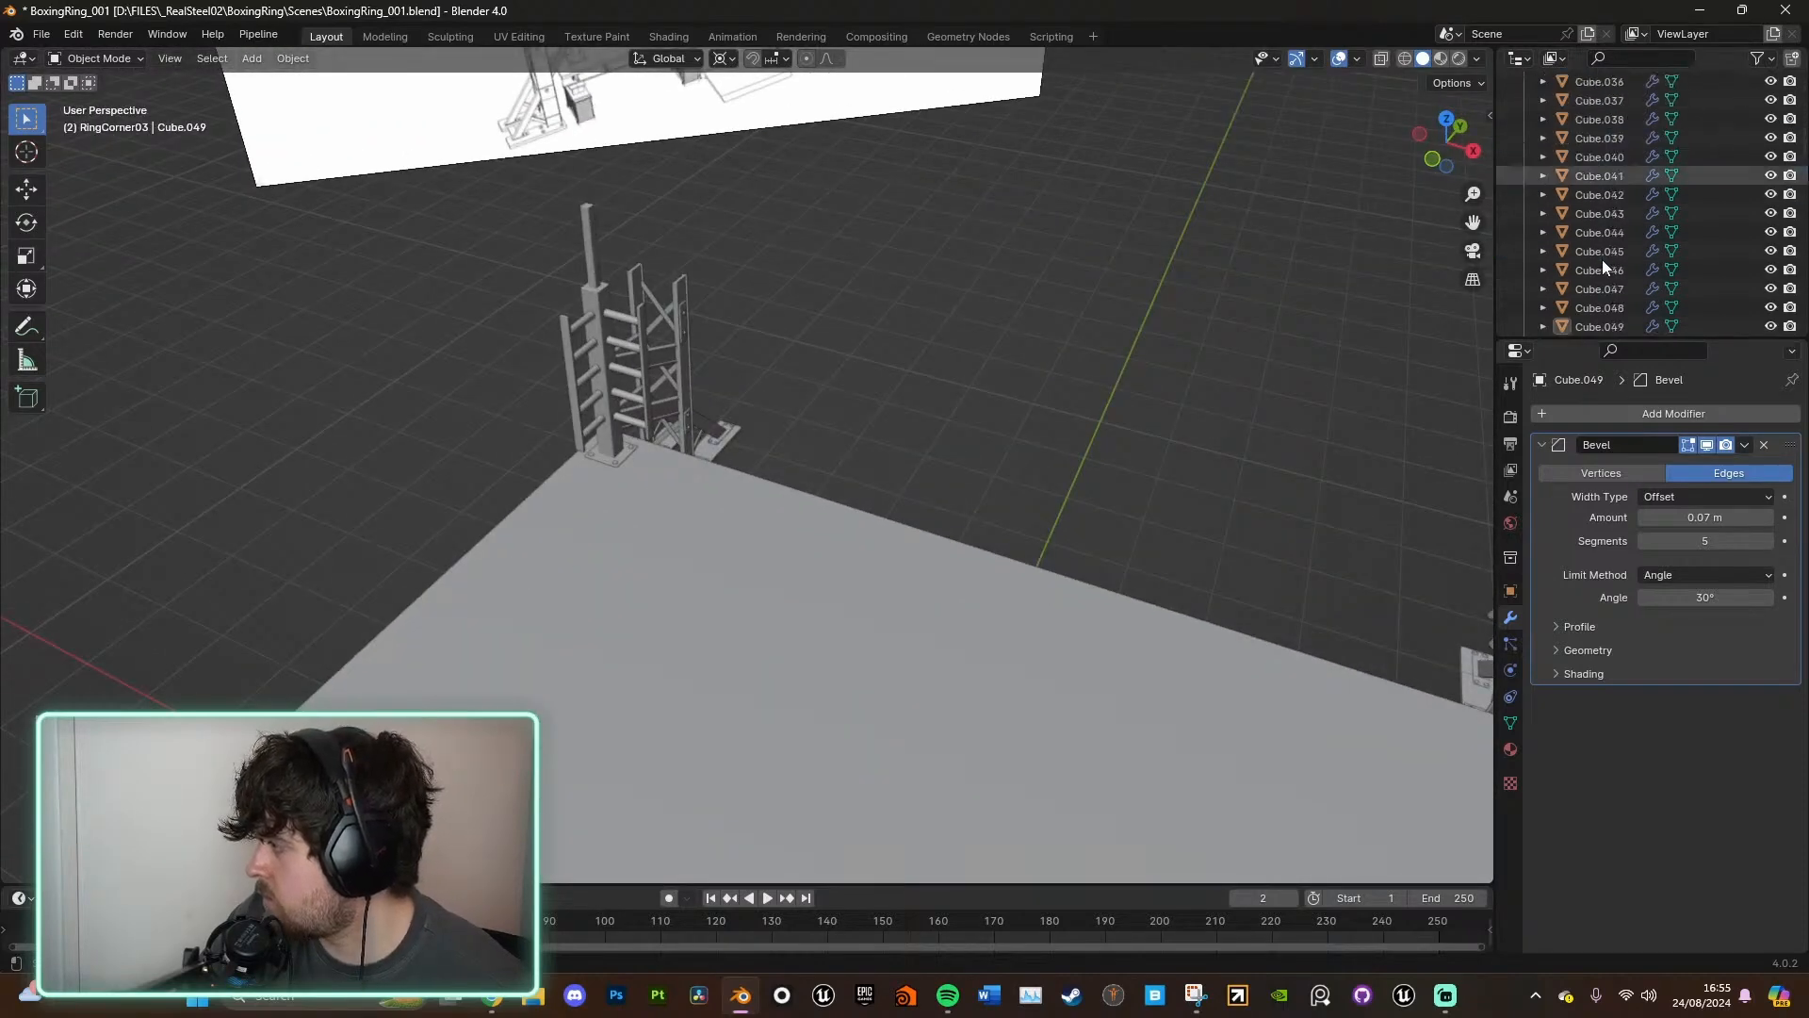
{"action": "scroll", "coordinate": [1604, 288], "scroll_direction": "up", "scroll_amount": 8}
{"action": "scroll", "coordinate": [1589, 284], "scroll_direction": "up", "scroll_amount": 4}
- Duplicate the RingCorner03 collection and expand the copy's object list
{"action": "left_click", "coordinate": [1524, 252]}
{"action": "right_click", "coordinate": [1591, 252]}
{"action": "left_click", "coordinate": [1596, 275]}
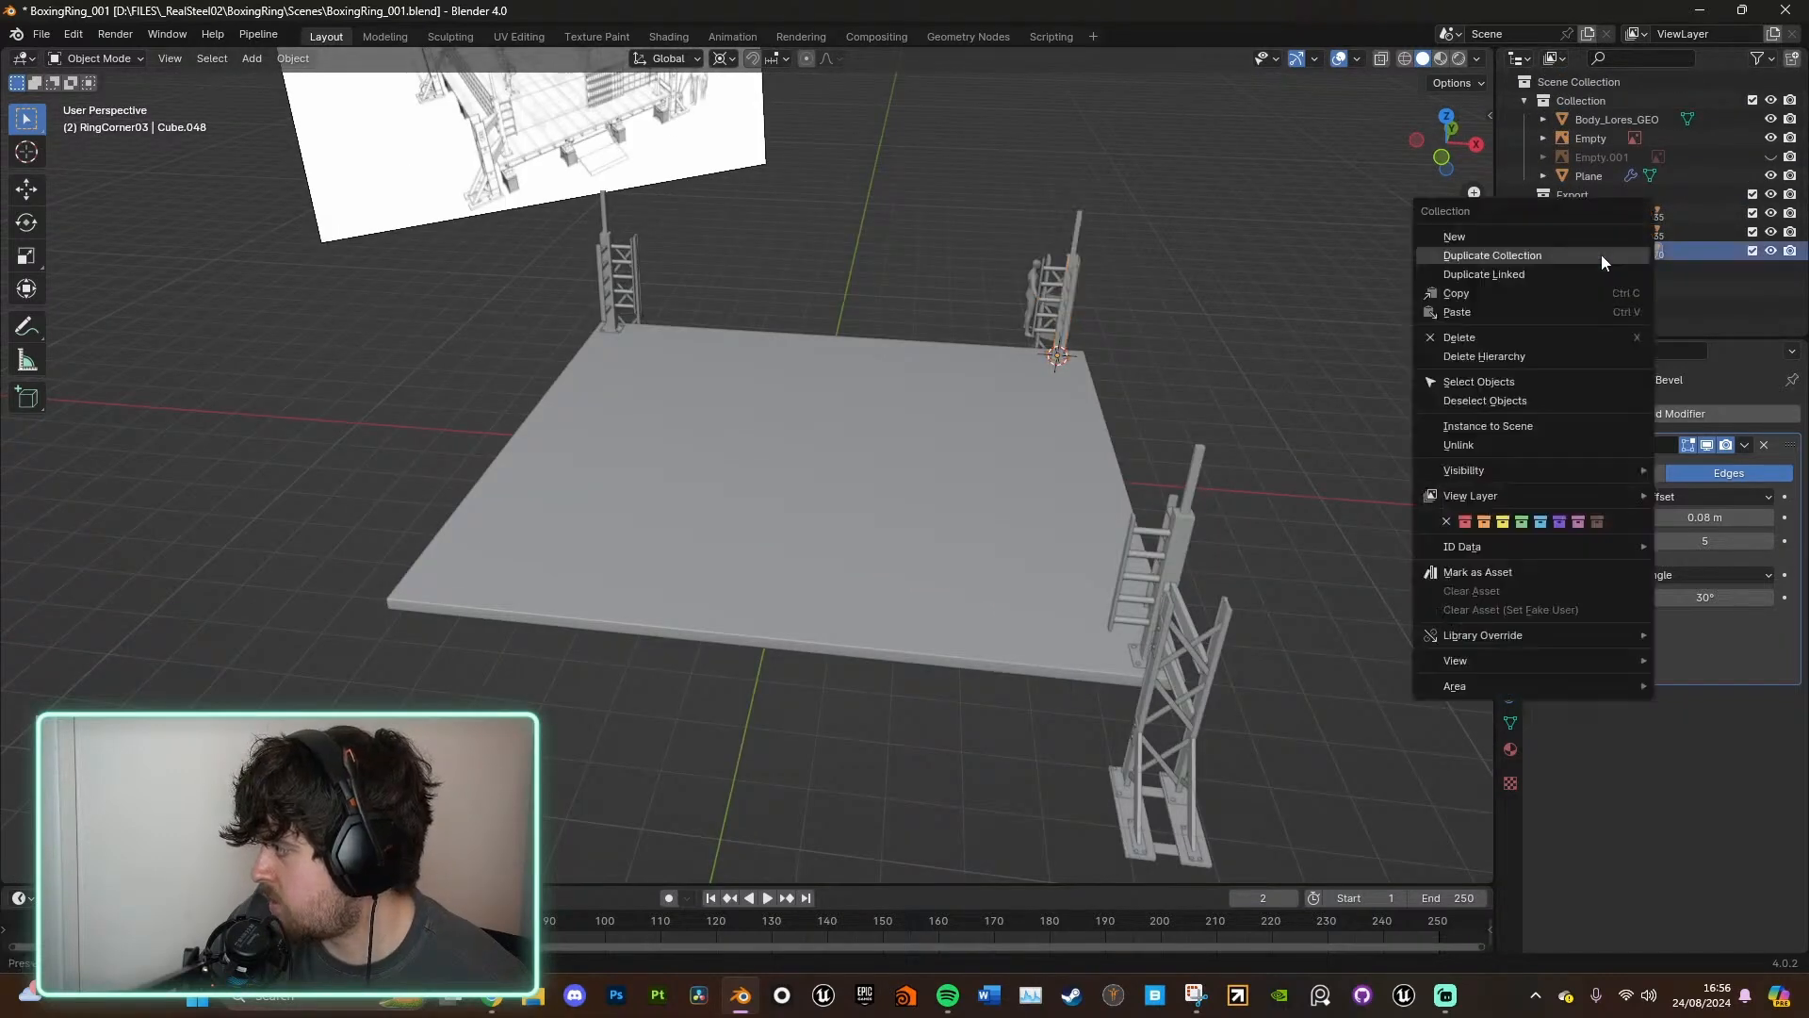
{"action": "left_click", "coordinate": [1553, 254]}
{"action": "left_click", "coordinate": [1524, 271]}
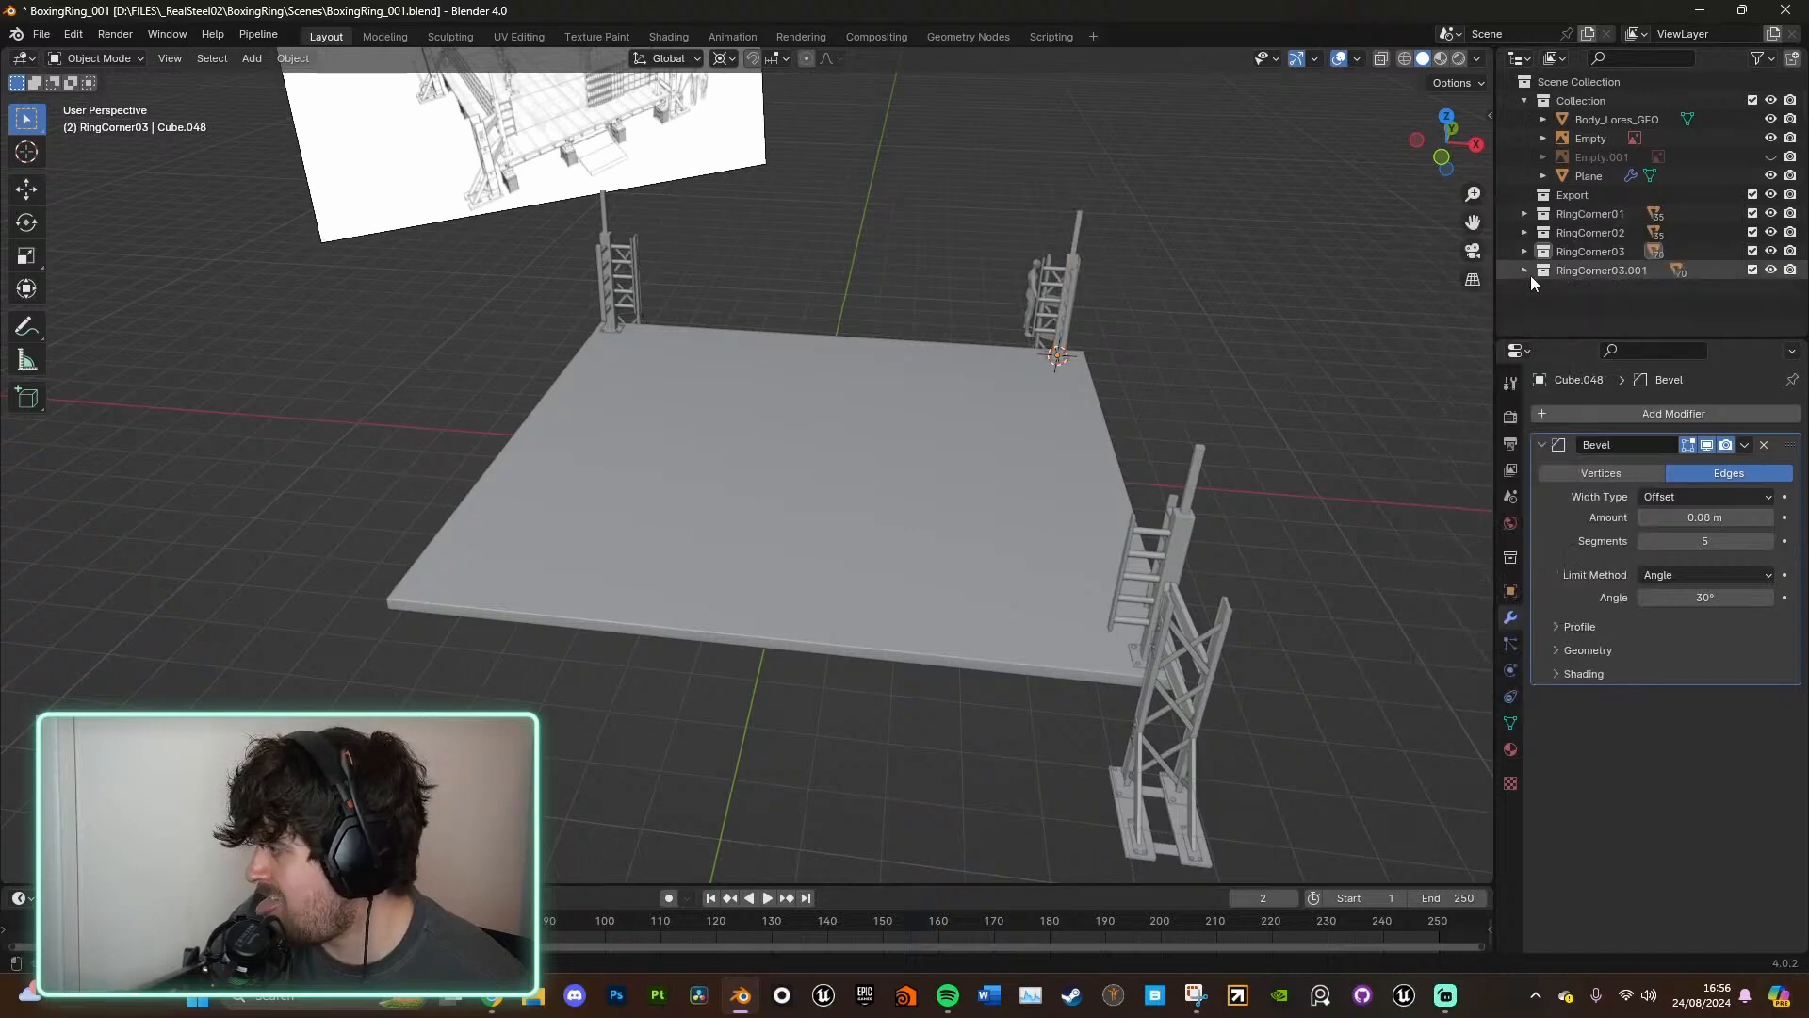
- Rename the duplicated collection RingCorner04 and select the objects listed in it
{"action": "double_click", "coordinate": [1602, 270]}
{"action": "left_click_drag", "start_coordinate": [1619, 270], "coordinate": [1648, 271]}
{"action": "type", "text": "4"}
{"action": "key", "text": "Return"}
{"action": "left_click", "coordinate": [1524, 271]}
{"action": "scroll", "coordinate": [1633, 290], "scroll_direction": "down", "scroll_amount": 10}
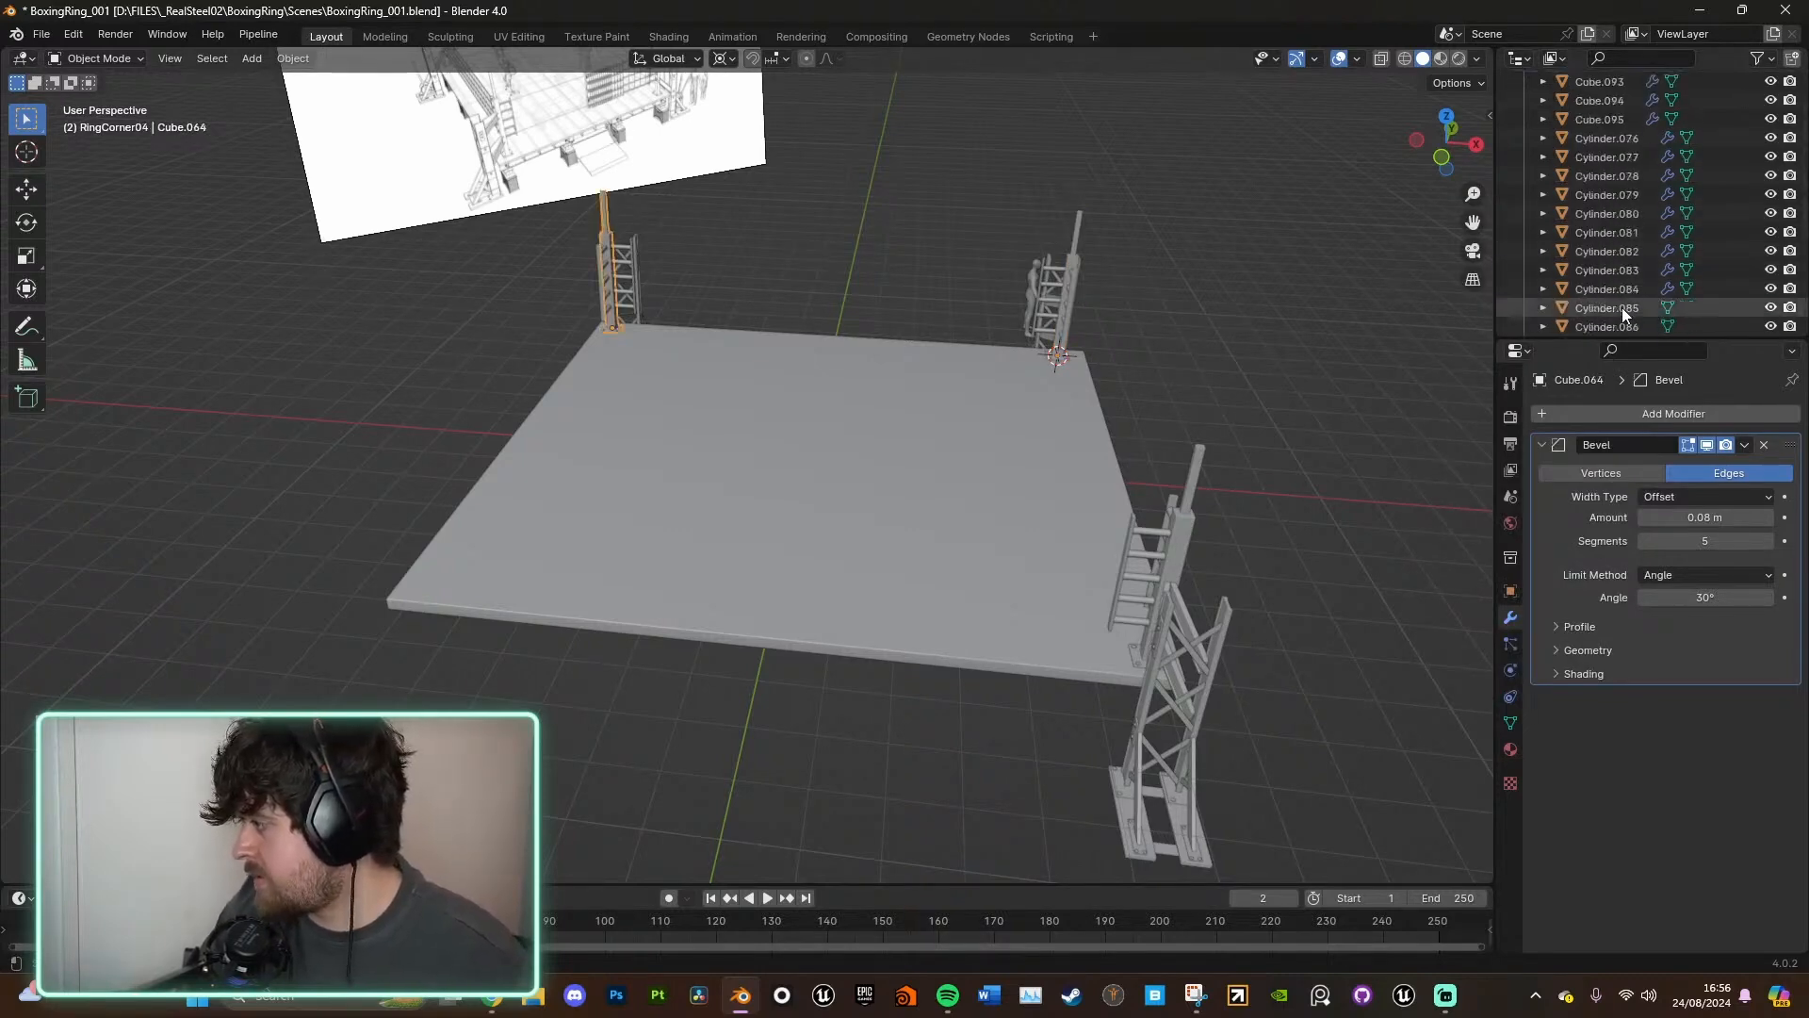
{"action": "scroll", "coordinate": [1621, 307], "scroll_direction": "down", "scroll_amount": 8}
{"action": "left_click", "coordinate": [1617, 300], "text": "shift"}
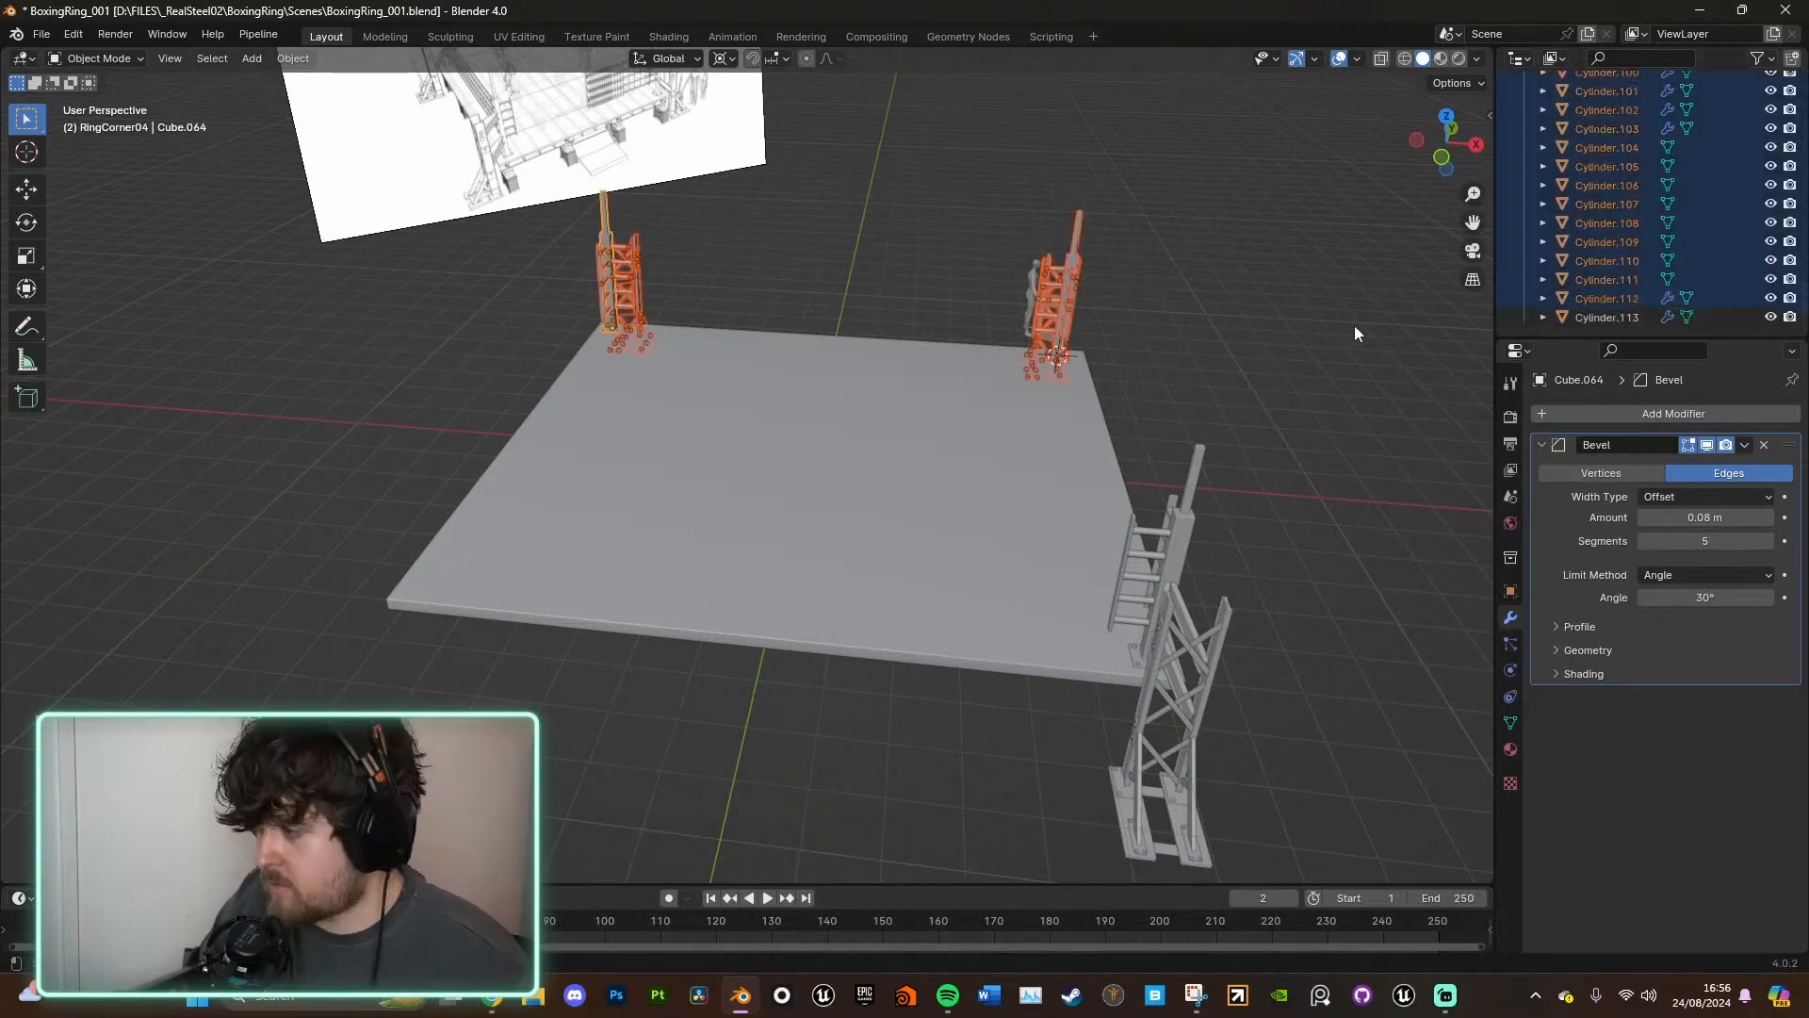
- In top view, select every object in RingCorner04 and try moving them away from the platform's corners
{"action": "left_click", "coordinate": [1448, 119]}
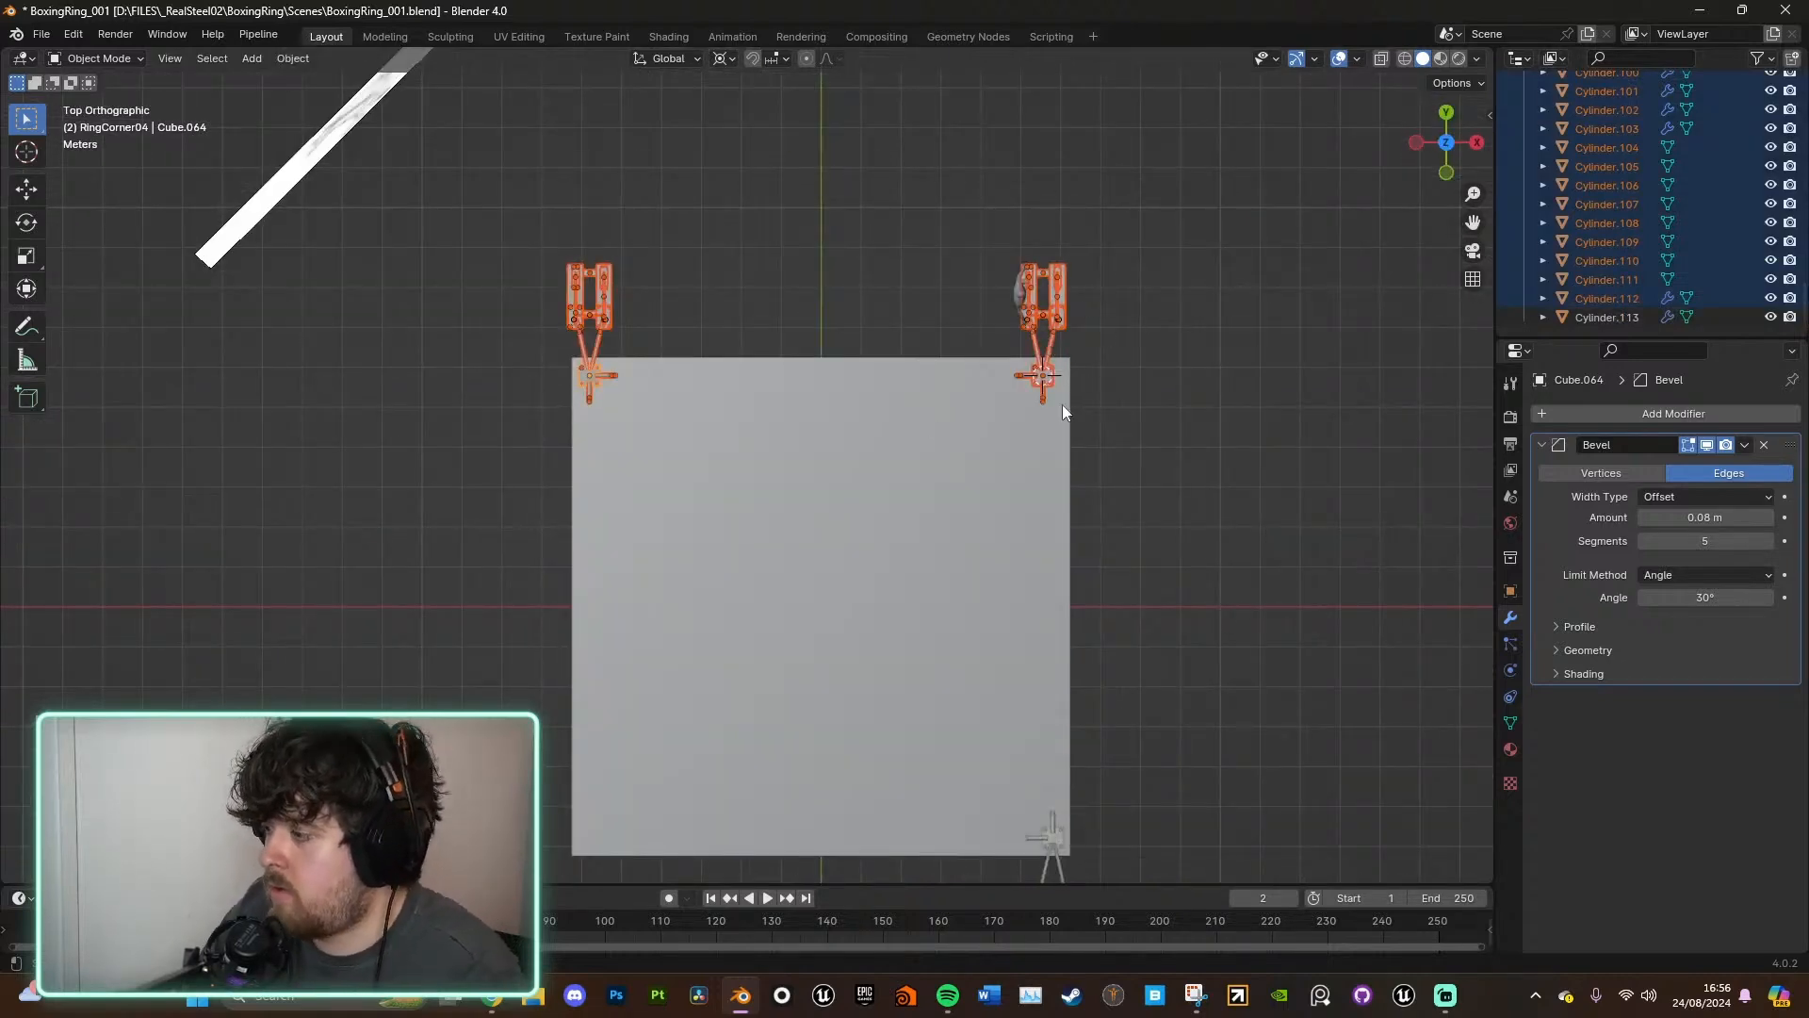
{"action": "scroll", "coordinate": [1689, 290], "scroll_direction": "up", "scroll_amount": 15}
{"action": "left_click_drag", "start_coordinate": [1805, 176], "coordinate": [1800, 113]}
{"action": "left_click", "coordinate": [1608, 236]}
{"action": "scroll", "coordinate": [1632, 320], "scroll_direction": "down", "scroll_amount": 20}
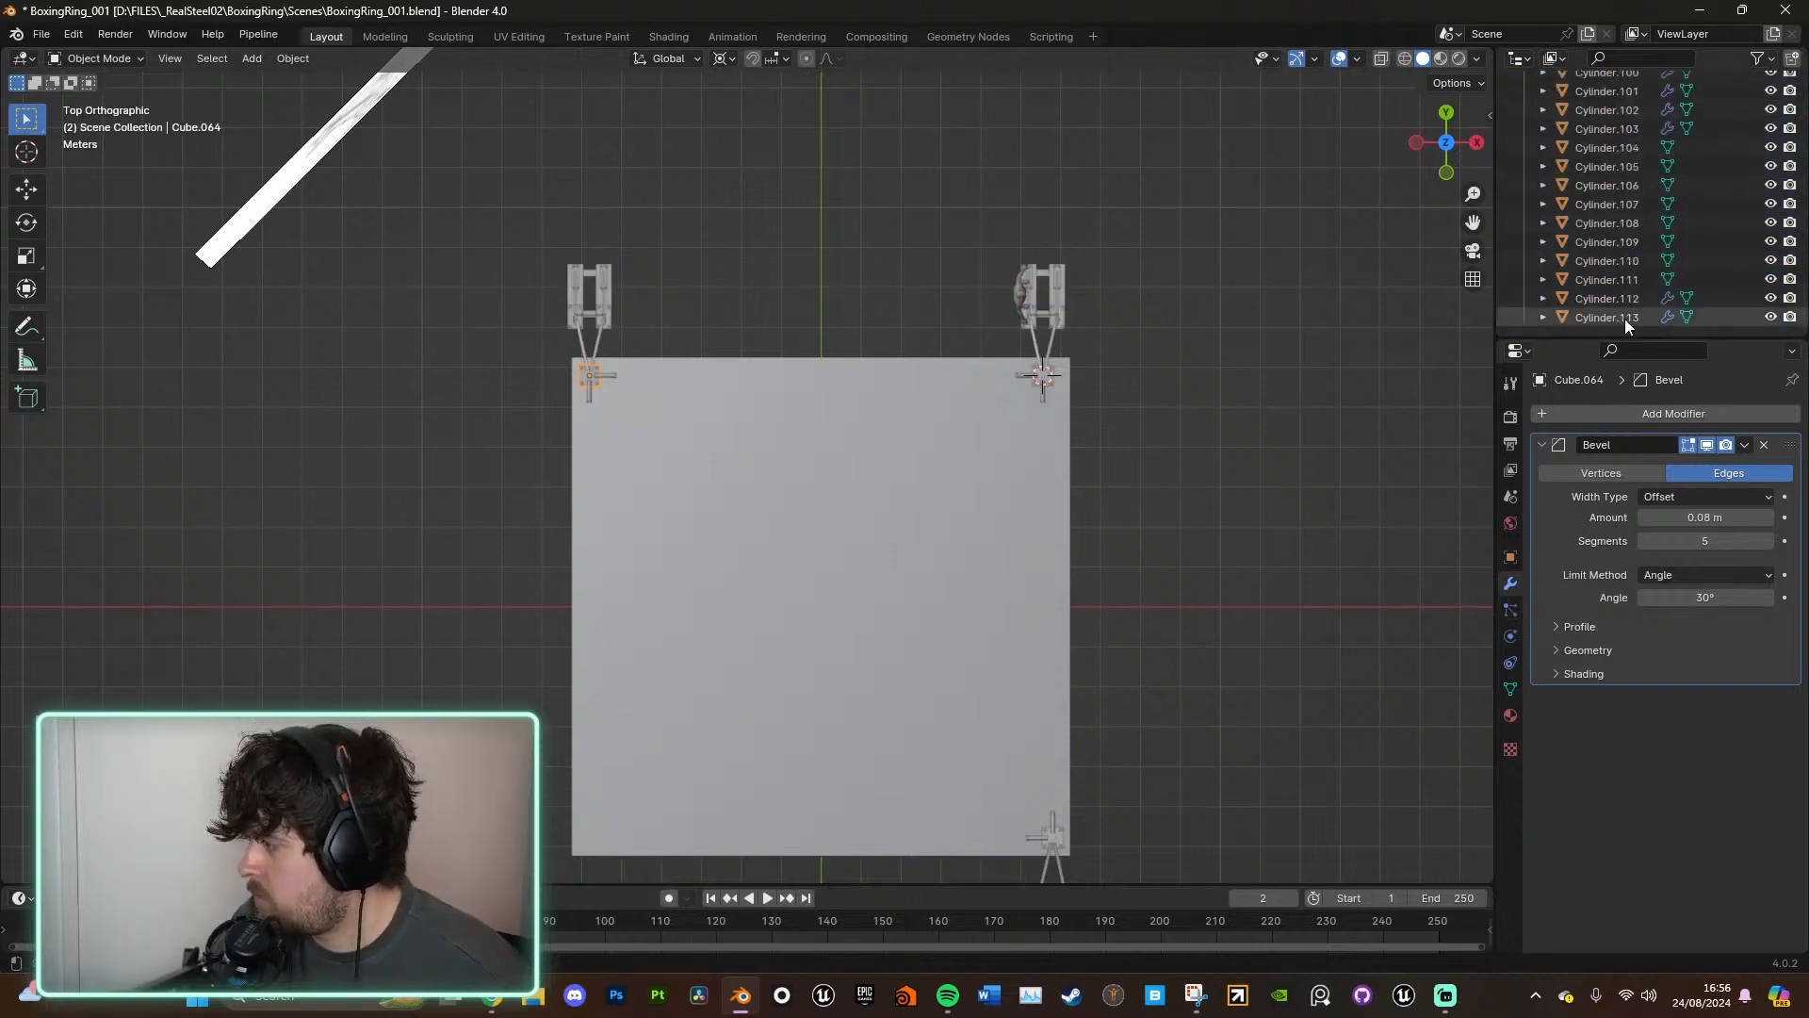
{"action": "left_click", "coordinate": [1625, 319], "text": "shift"}
{"action": "key", "text": "shift+d"}
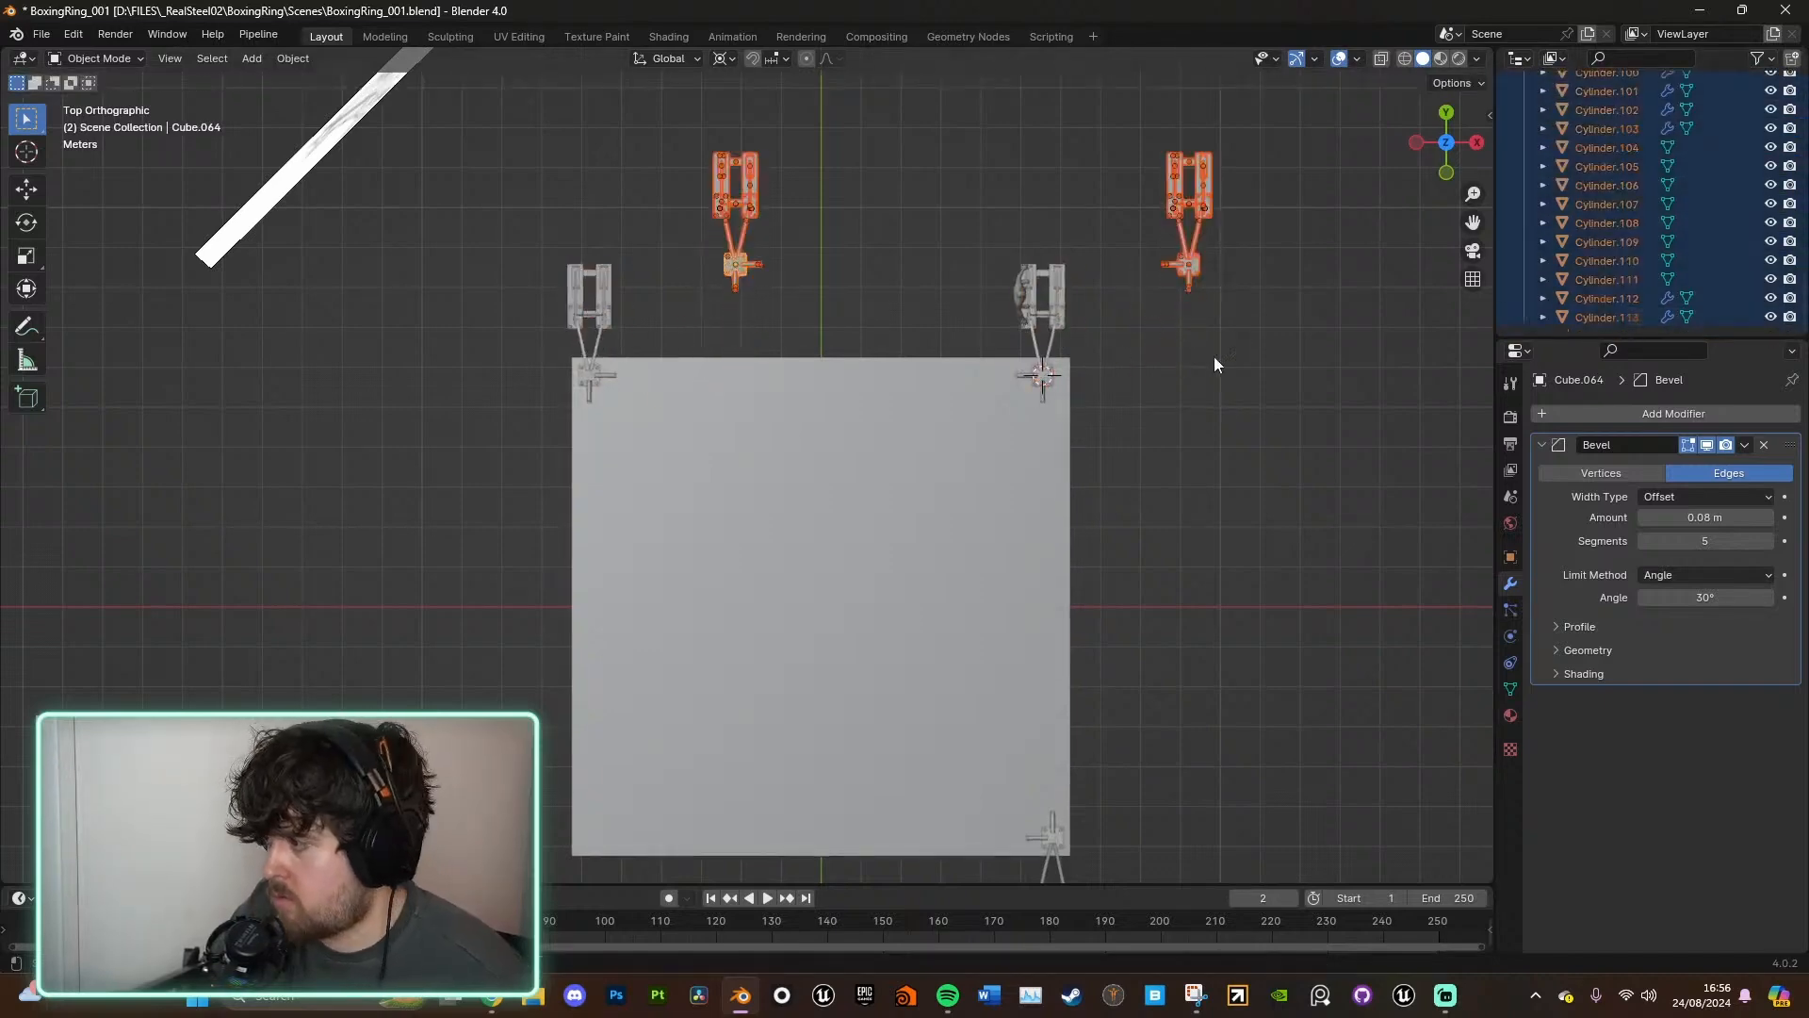
{"action": "left_click", "coordinate": [1219, 418]}
- Delete the RingCorner04 collection together with all of its objects
{"action": "scroll", "coordinate": [1220, 418], "scroll_direction": "down", "scroll_amount": 4}
{"action": "scroll", "coordinate": [1626, 236], "scroll_direction": "up", "scroll_amount": 8}
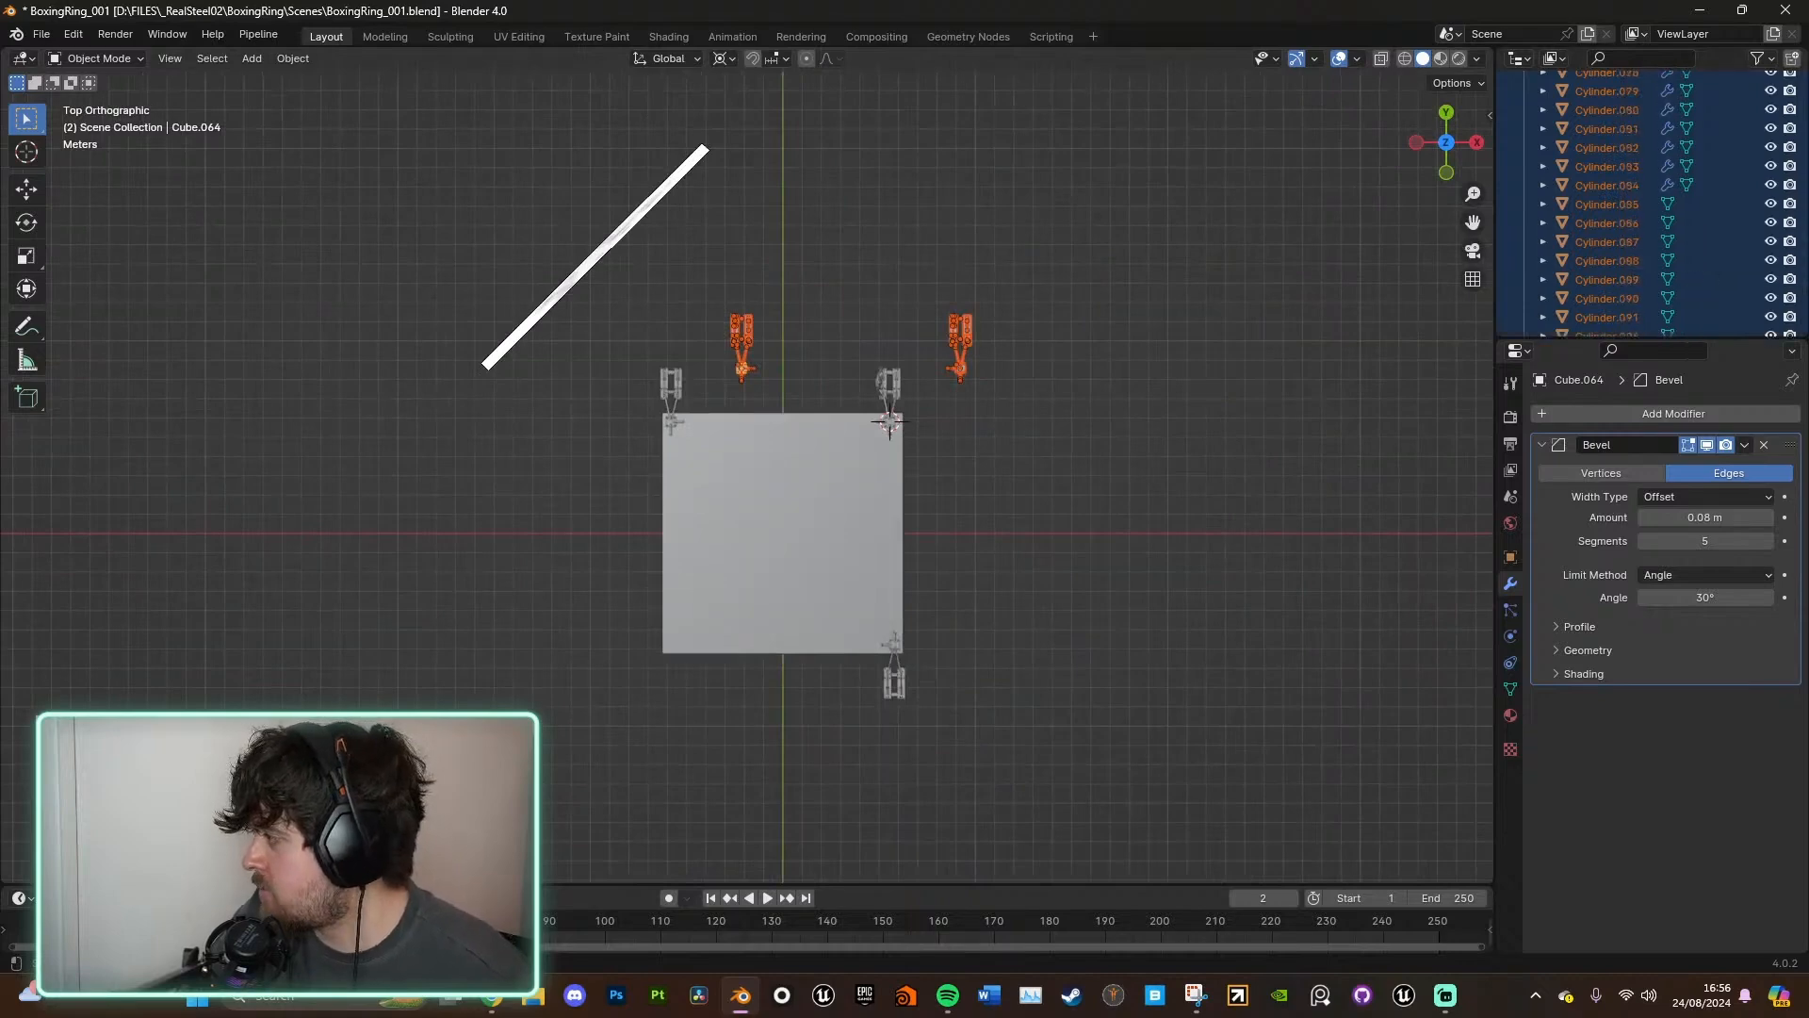
{"action": "scroll", "coordinate": [1802, 226], "scroll_direction": "up", "scroll_amount": 10}
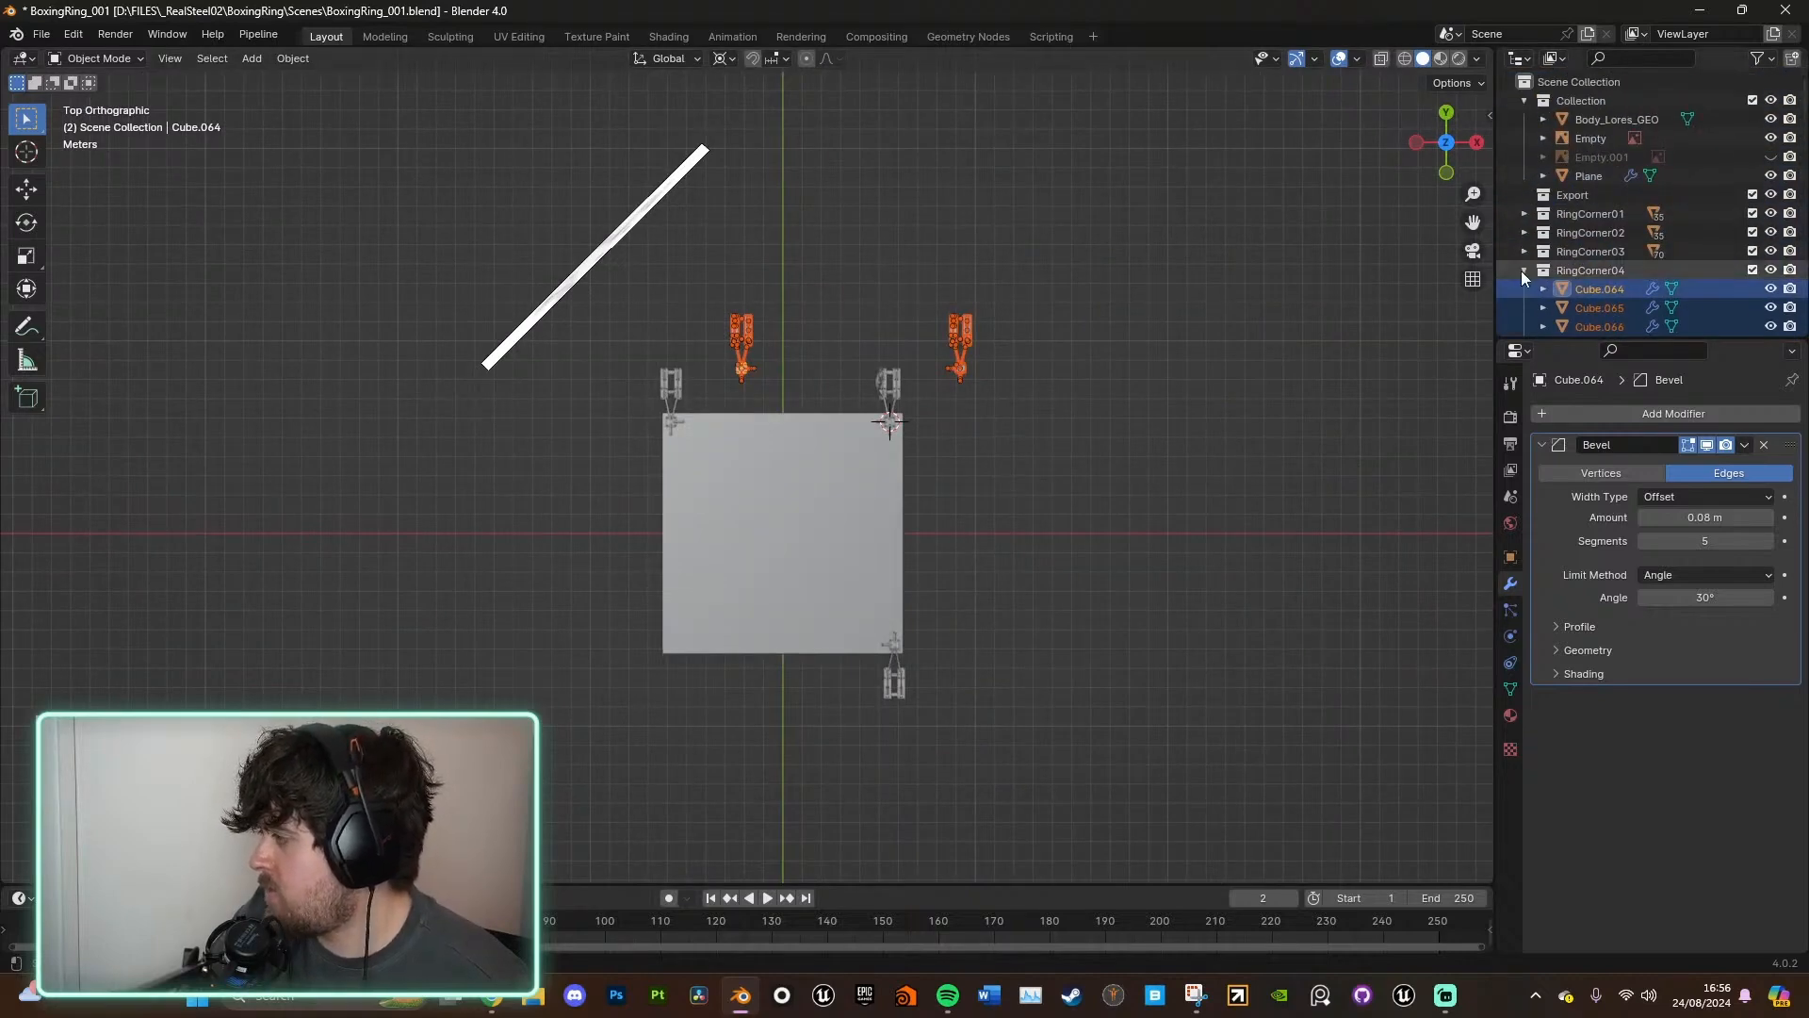
{"action": "left_click", "coordinate": [1598, 272]}
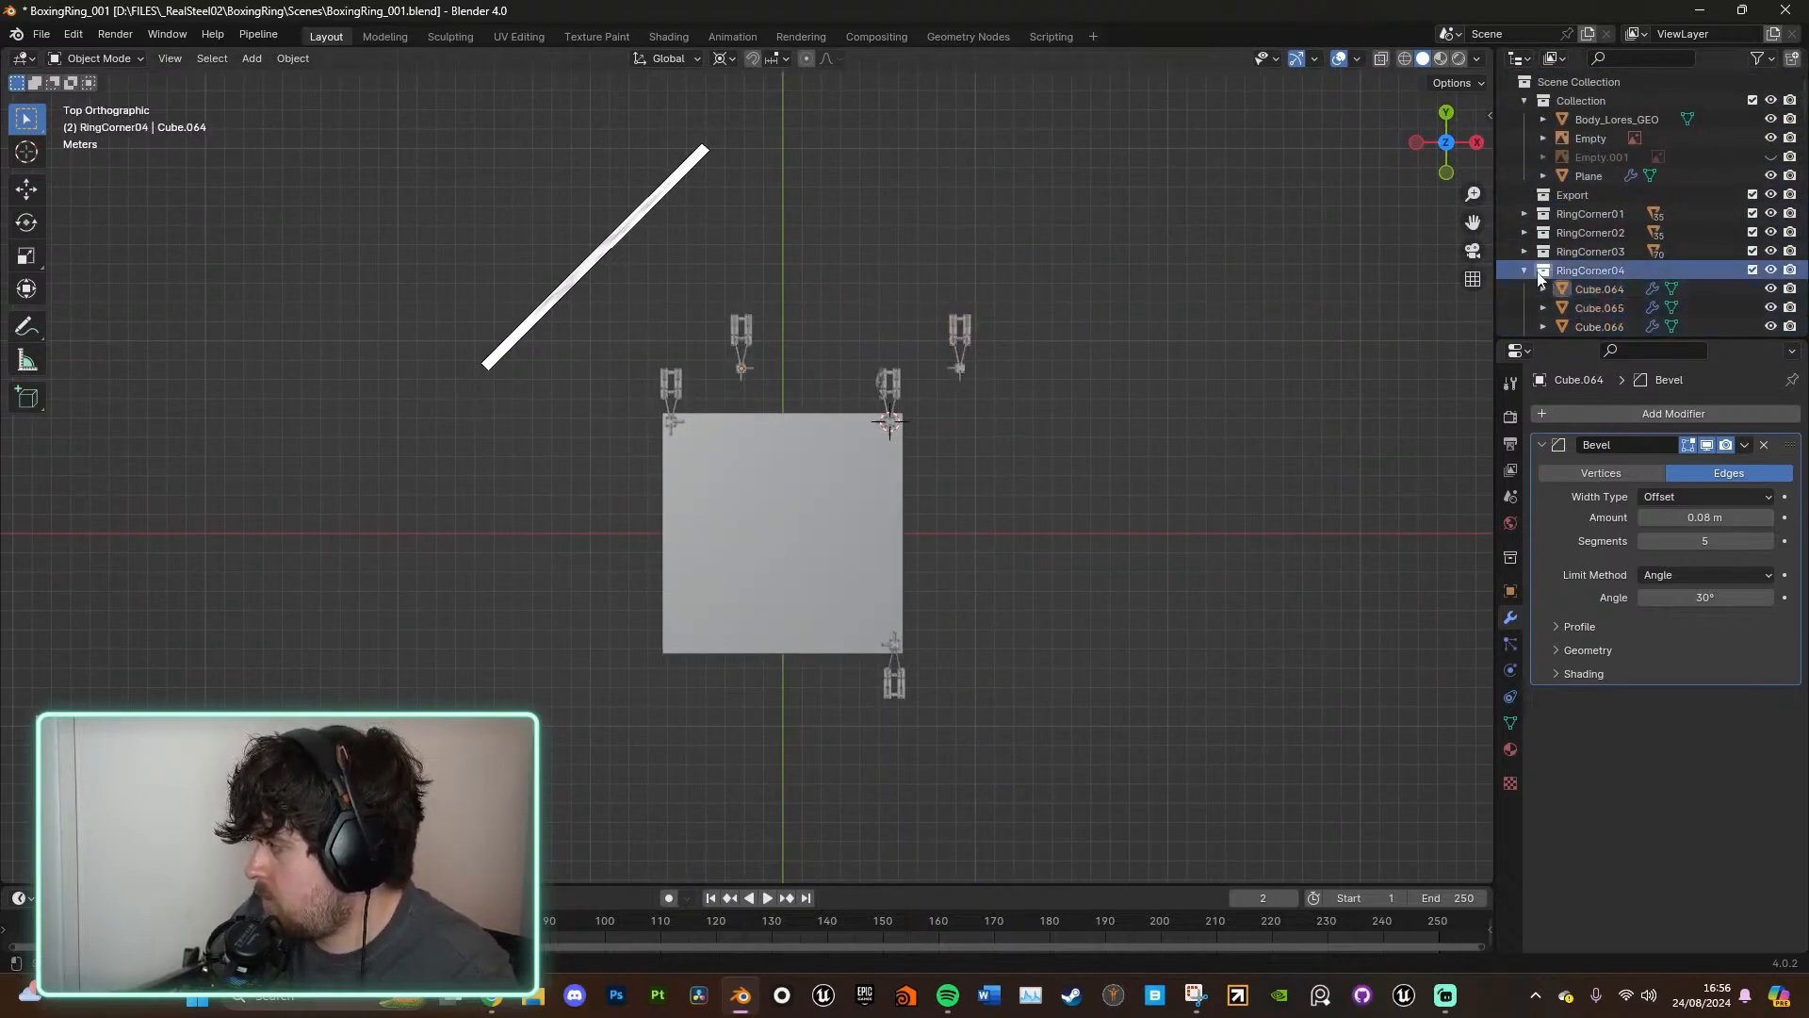
{"action": "left_click", "coordinate": [1591, 287]}
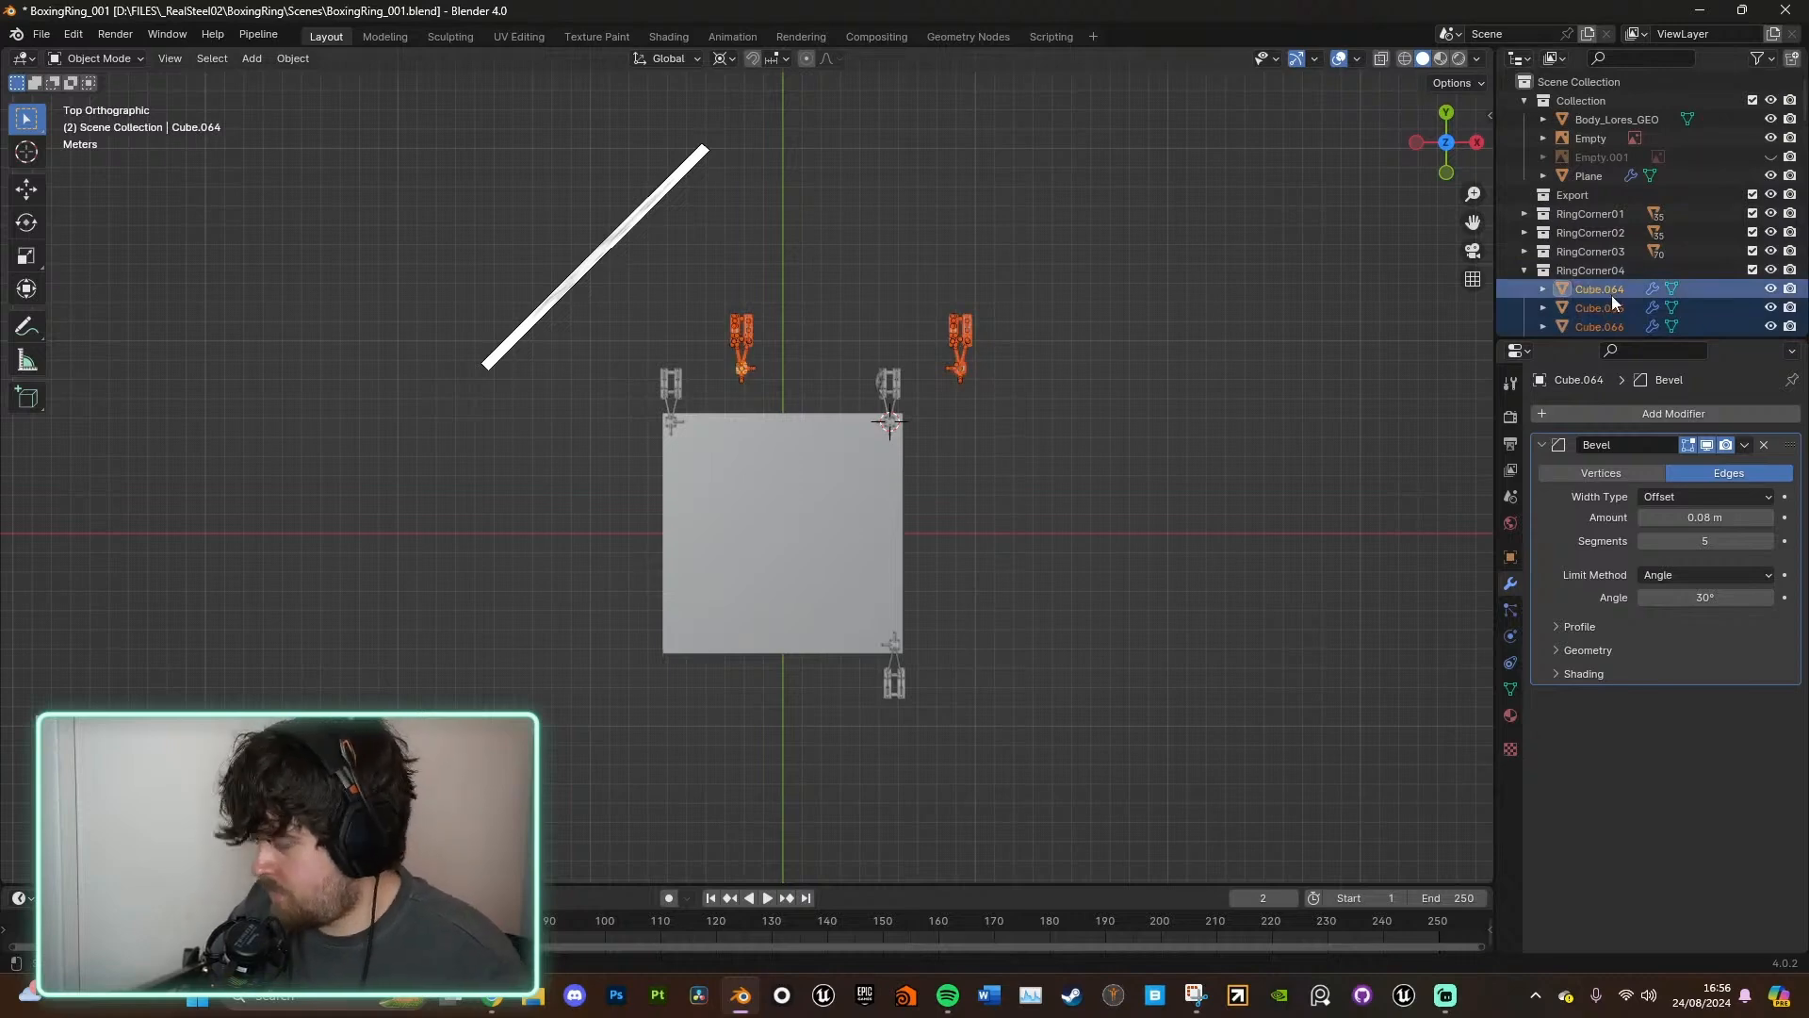
{"action": "key", "text": "Delete"}
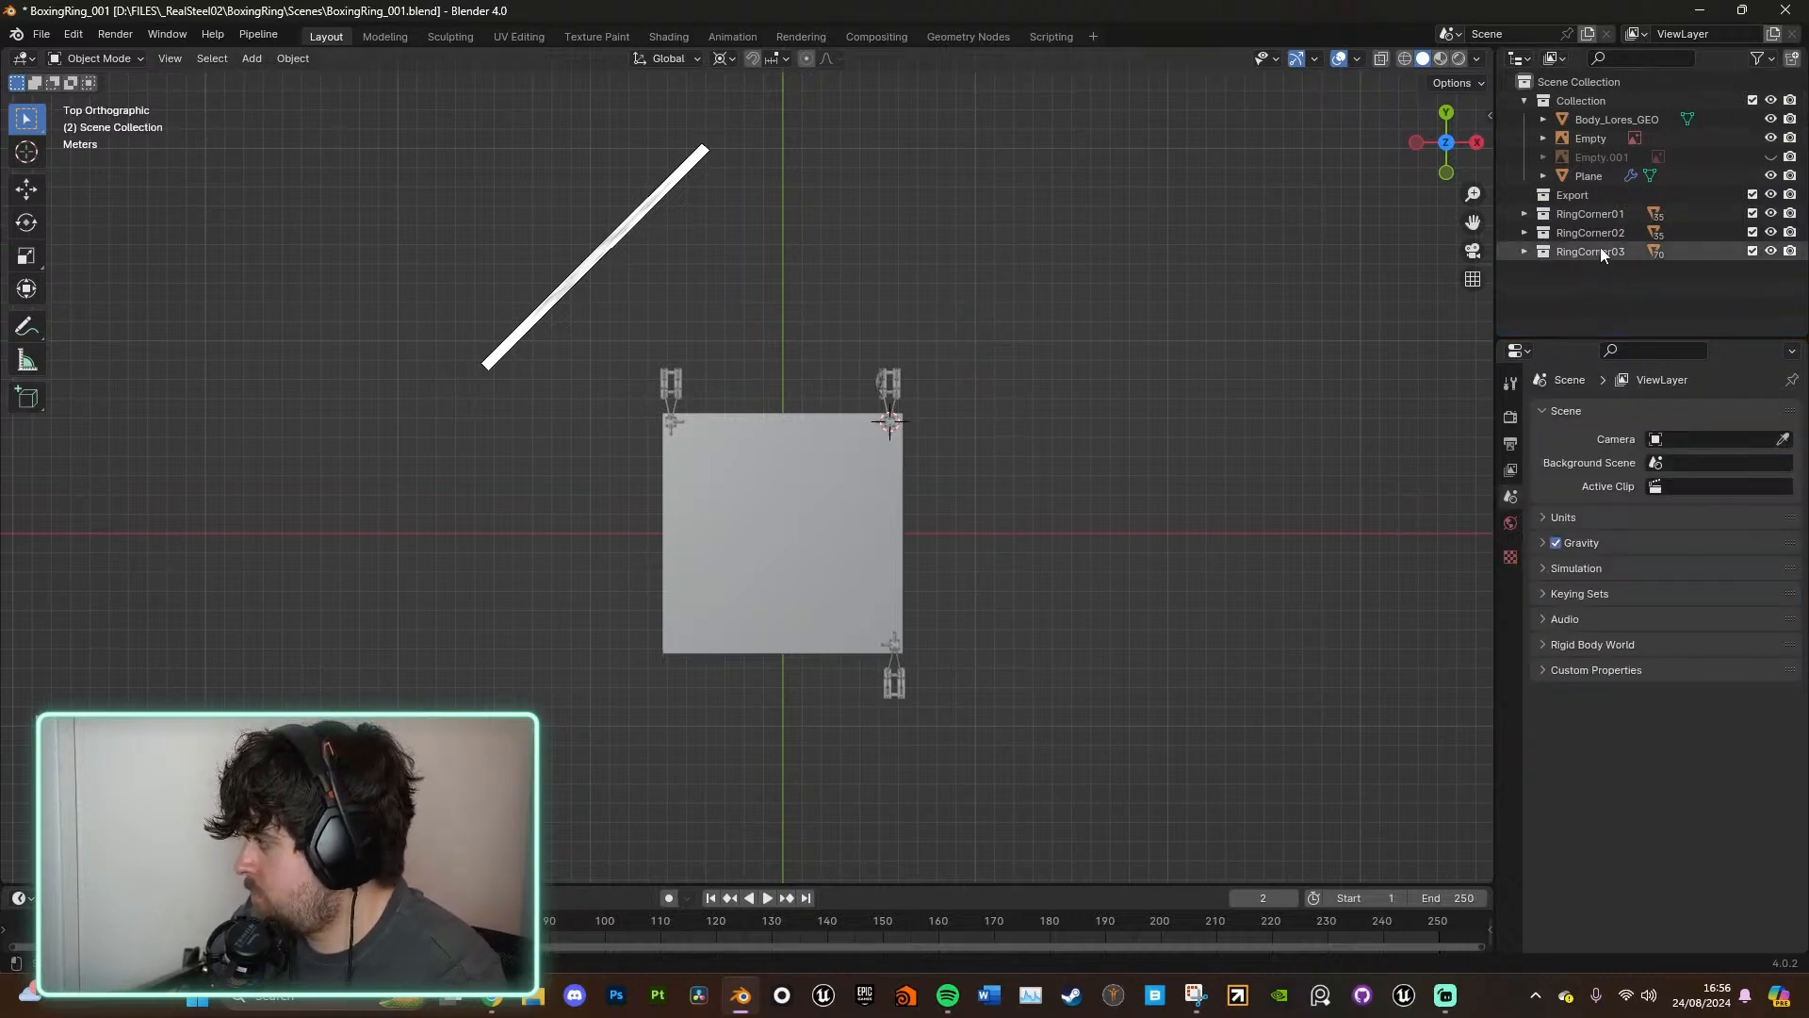
- Examine the RingCorner03 collection's object list to check which corner supports its objects belong to
{"action": "left_click", "coordinate": [1524, 252]}
{"action": "left_click", "coordinate": [1620, 271]}
{"action": "scroll", "coordinate": [1620, 268], "scroll_direction": "down", "scroll_amount": 10}
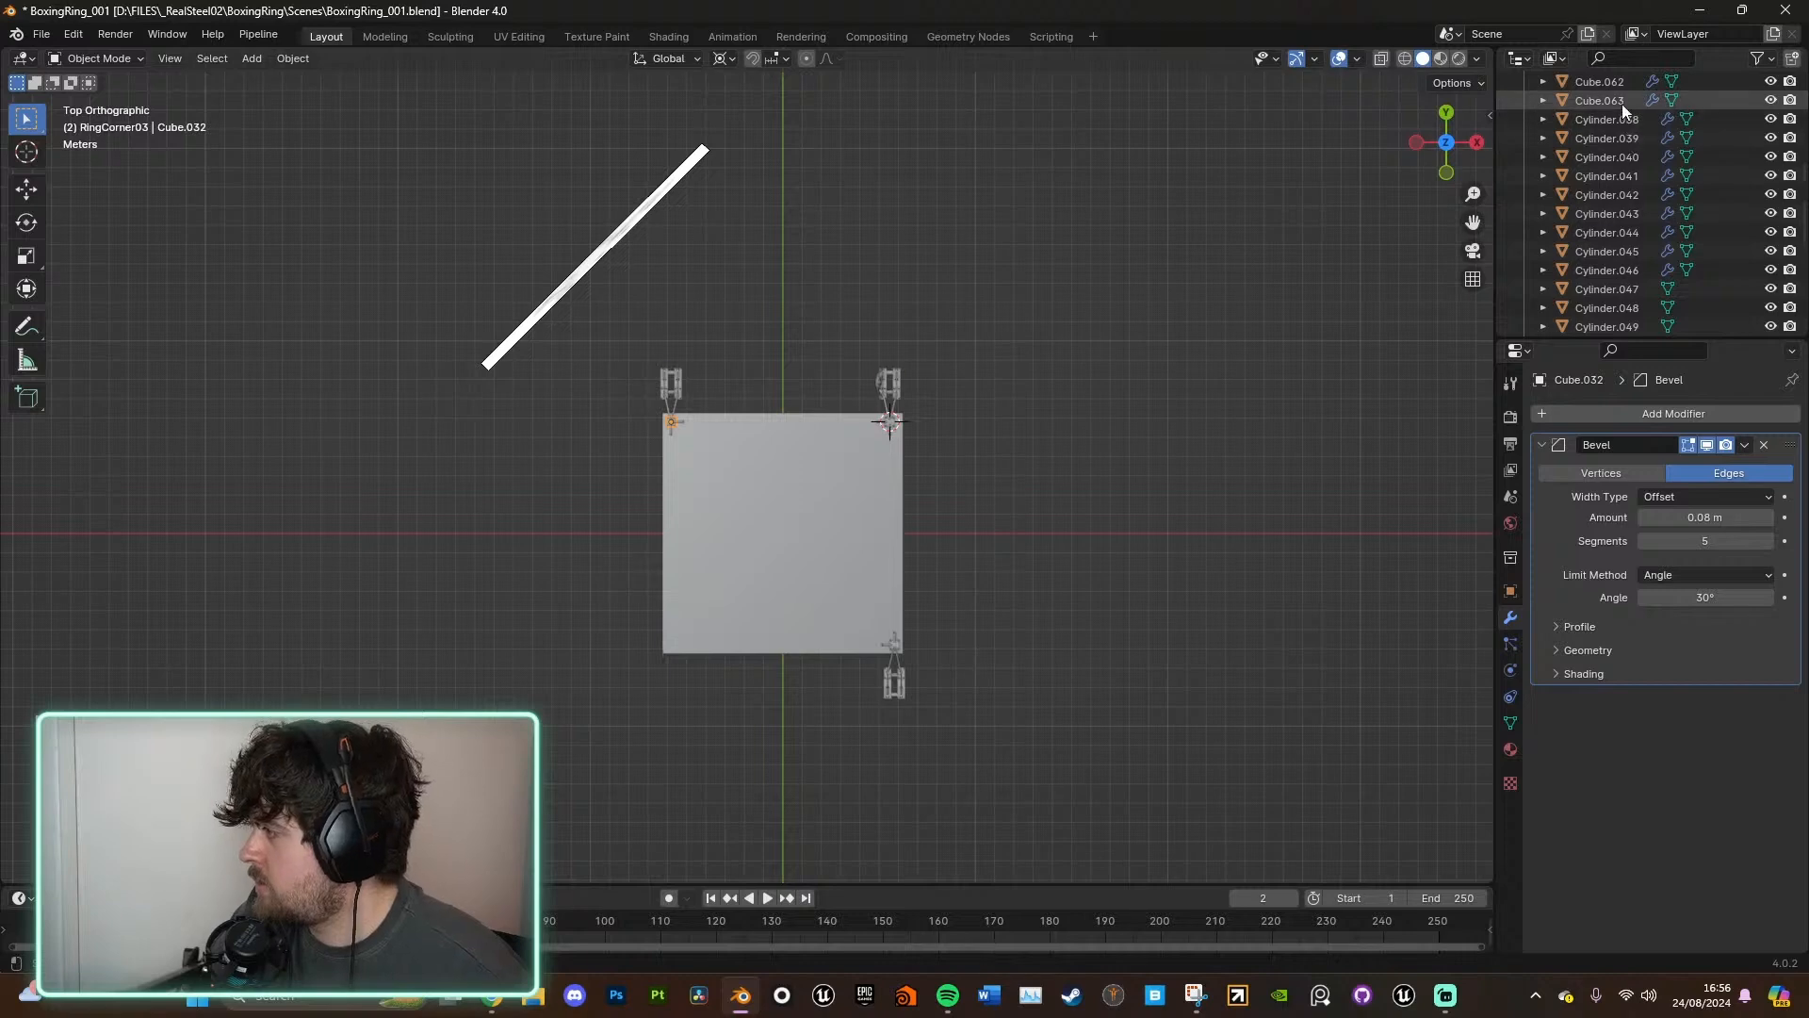
{"action": "left_click", "coordinate": [1621, 100]}
{"action": "scroll", "coordinate": [1619, 179], "scroll_direction": "up", "scroll_amount": 5}
{"action": "left_click", "coordinate": [1615, 248]}
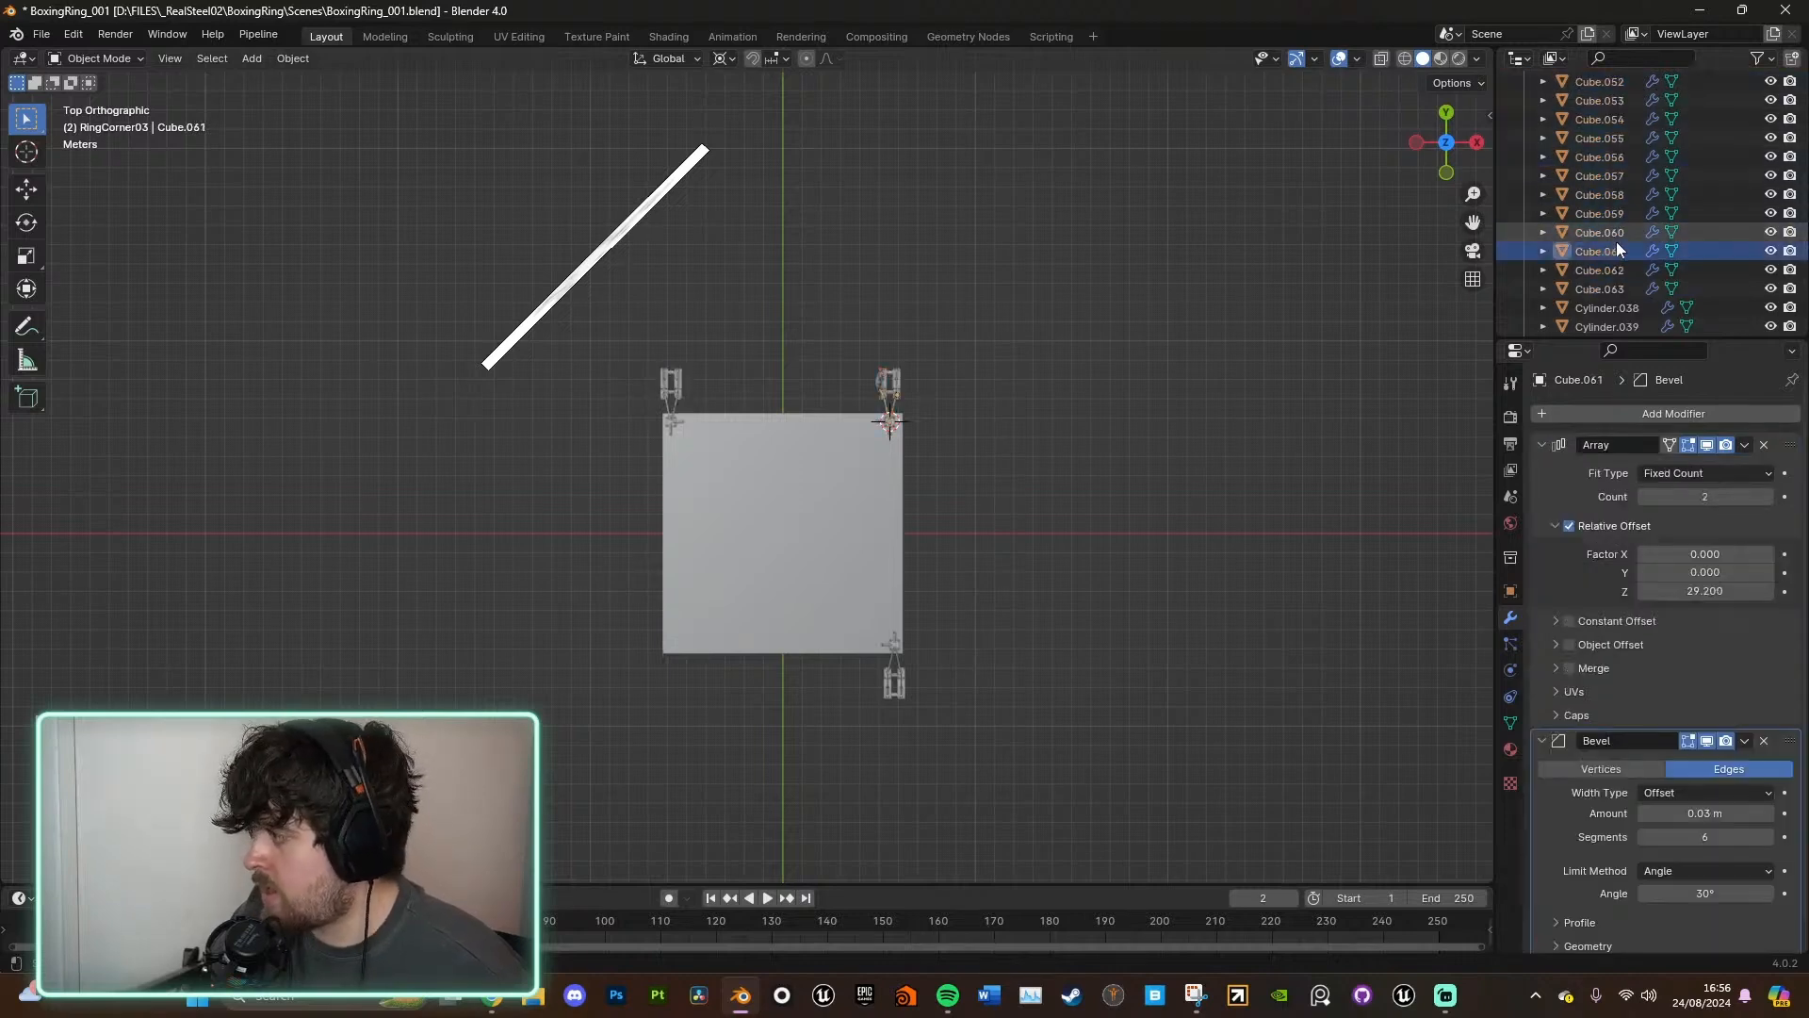
{"action": "scroll", "coordinate": [1598, 254], "scroll_direction": "up", "scroll_amount": 15}
{"action": "left_click", "coordinate": [1525, 252]}
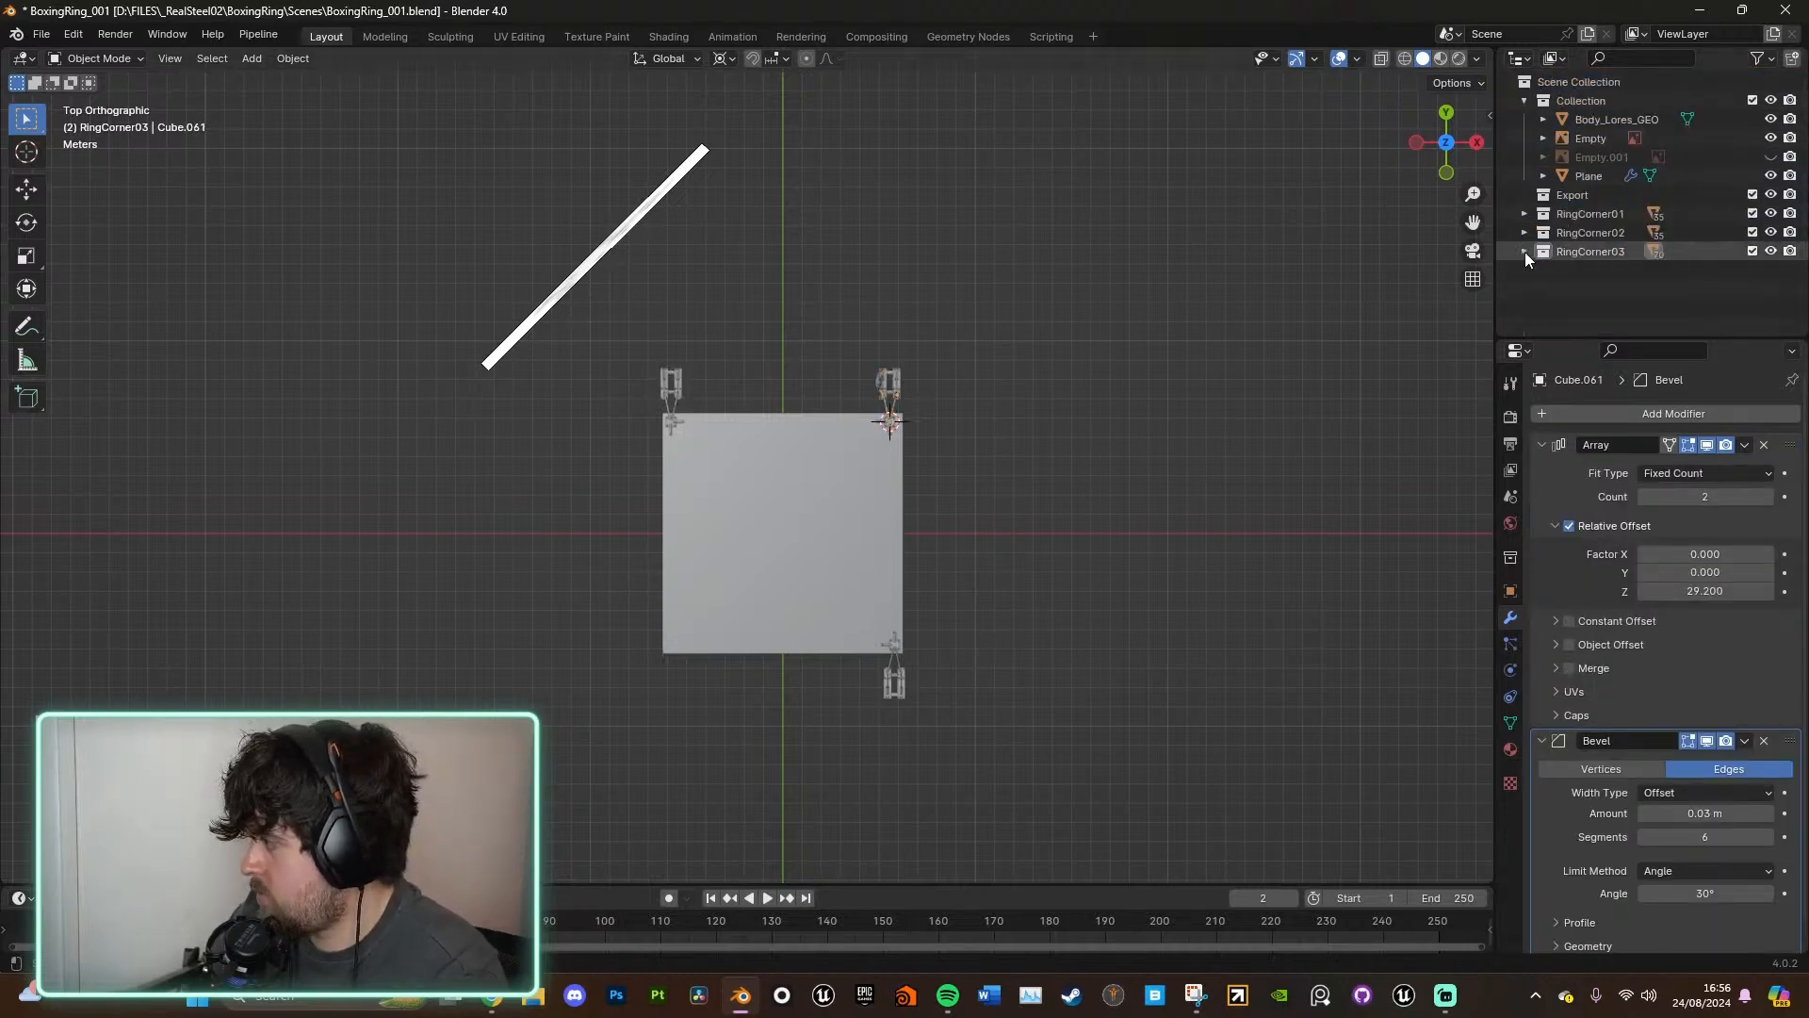
- Delete the RingCorner03 collection and all the objects it contained
{"action": "left_click", "coordinate": [1612, 254]}
{"action": "key", "text": "x"}
{"action": "left_click", "coordinate": [1613, 257]}
{"action": "scroll", "coordinate": [1736, 253], "scroll_direction": "down", "scroll_amount": 12}
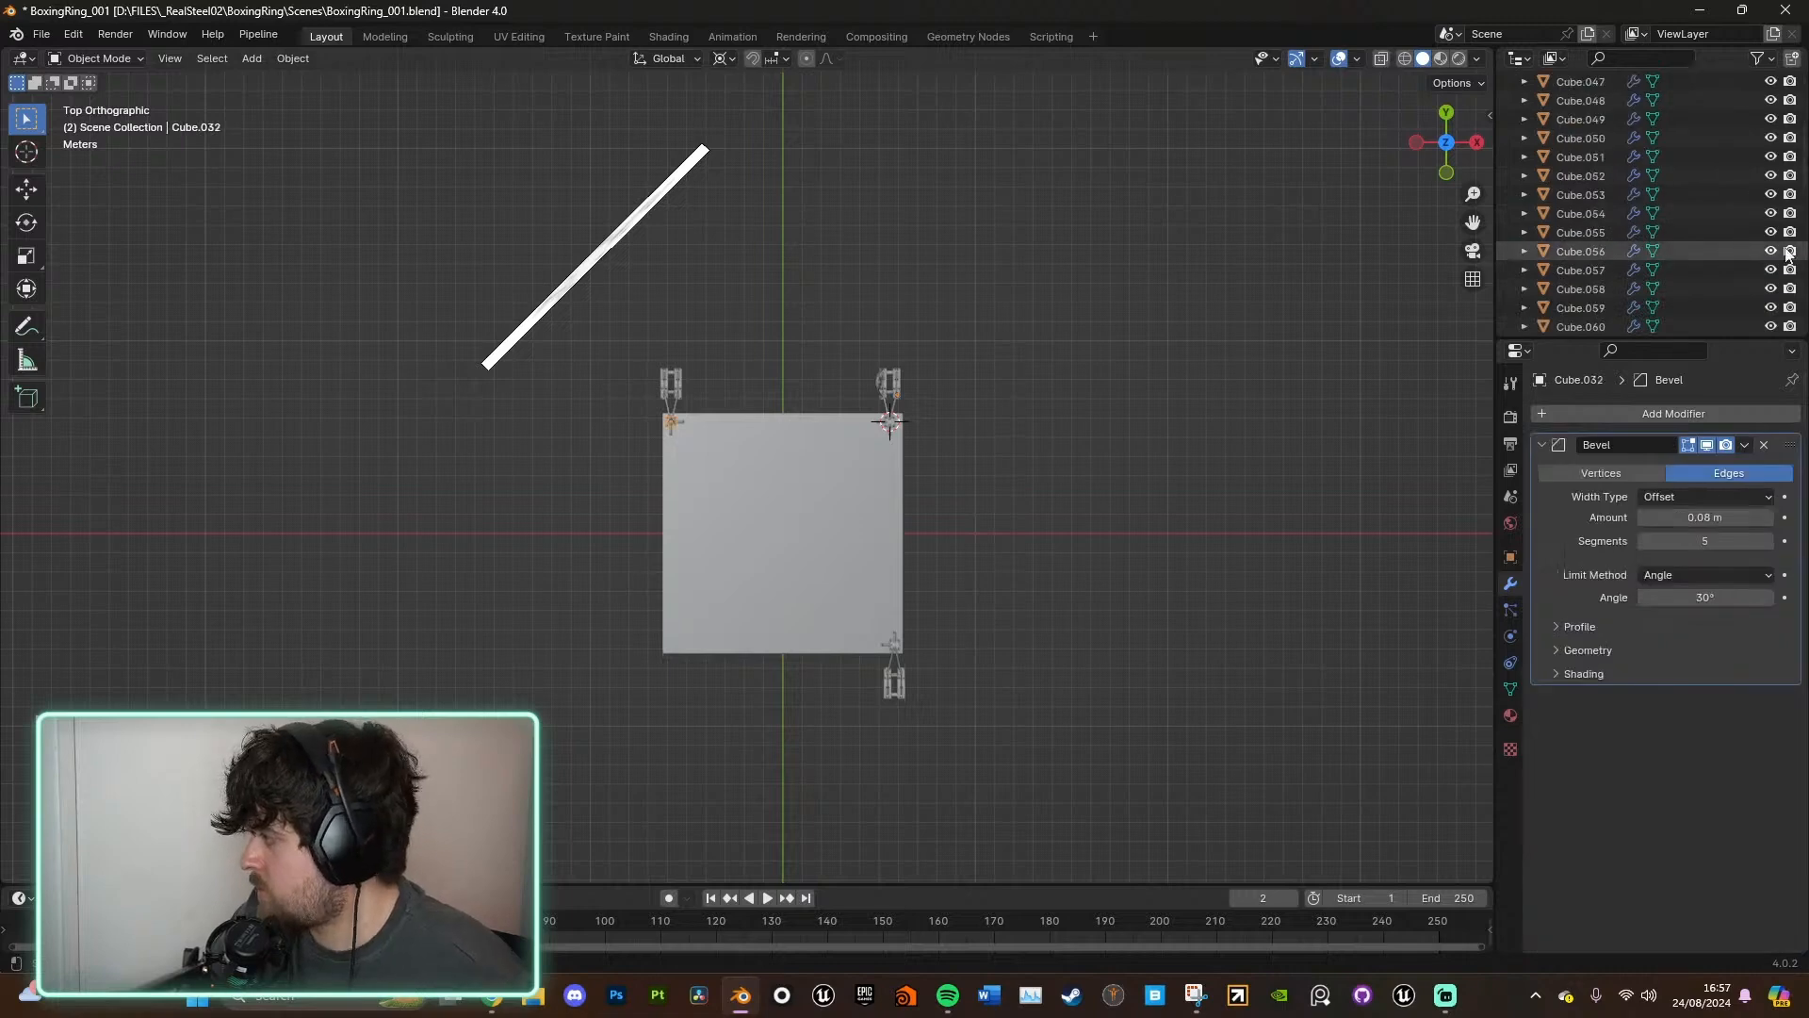
{"action": "scroll", "coordinate": [1668, 283], "scroll_direction": "down", "scroll_amount": 5}
{"action": "left_click", "coordinate": [1602, 322], "text": "shift"}
{"action": "key", "text": "x"}
- Duplicate the RingCorner02 collection and rename the copy RingCorner03
{"action": "scroll", "coordinate": [1599, 320], "scroll_direction": "up", "scroll_amount": 3}
{"action": "scroll", "coordinate": [931, 362], "scroll_direction": "up", "scroll_amount": 5}
{"action": "middle_click_drag", "start_coordinate": [931, 362], "coordinate": [935, 297]}
{"action": "left_click", "coordinate": [1446, 141]}
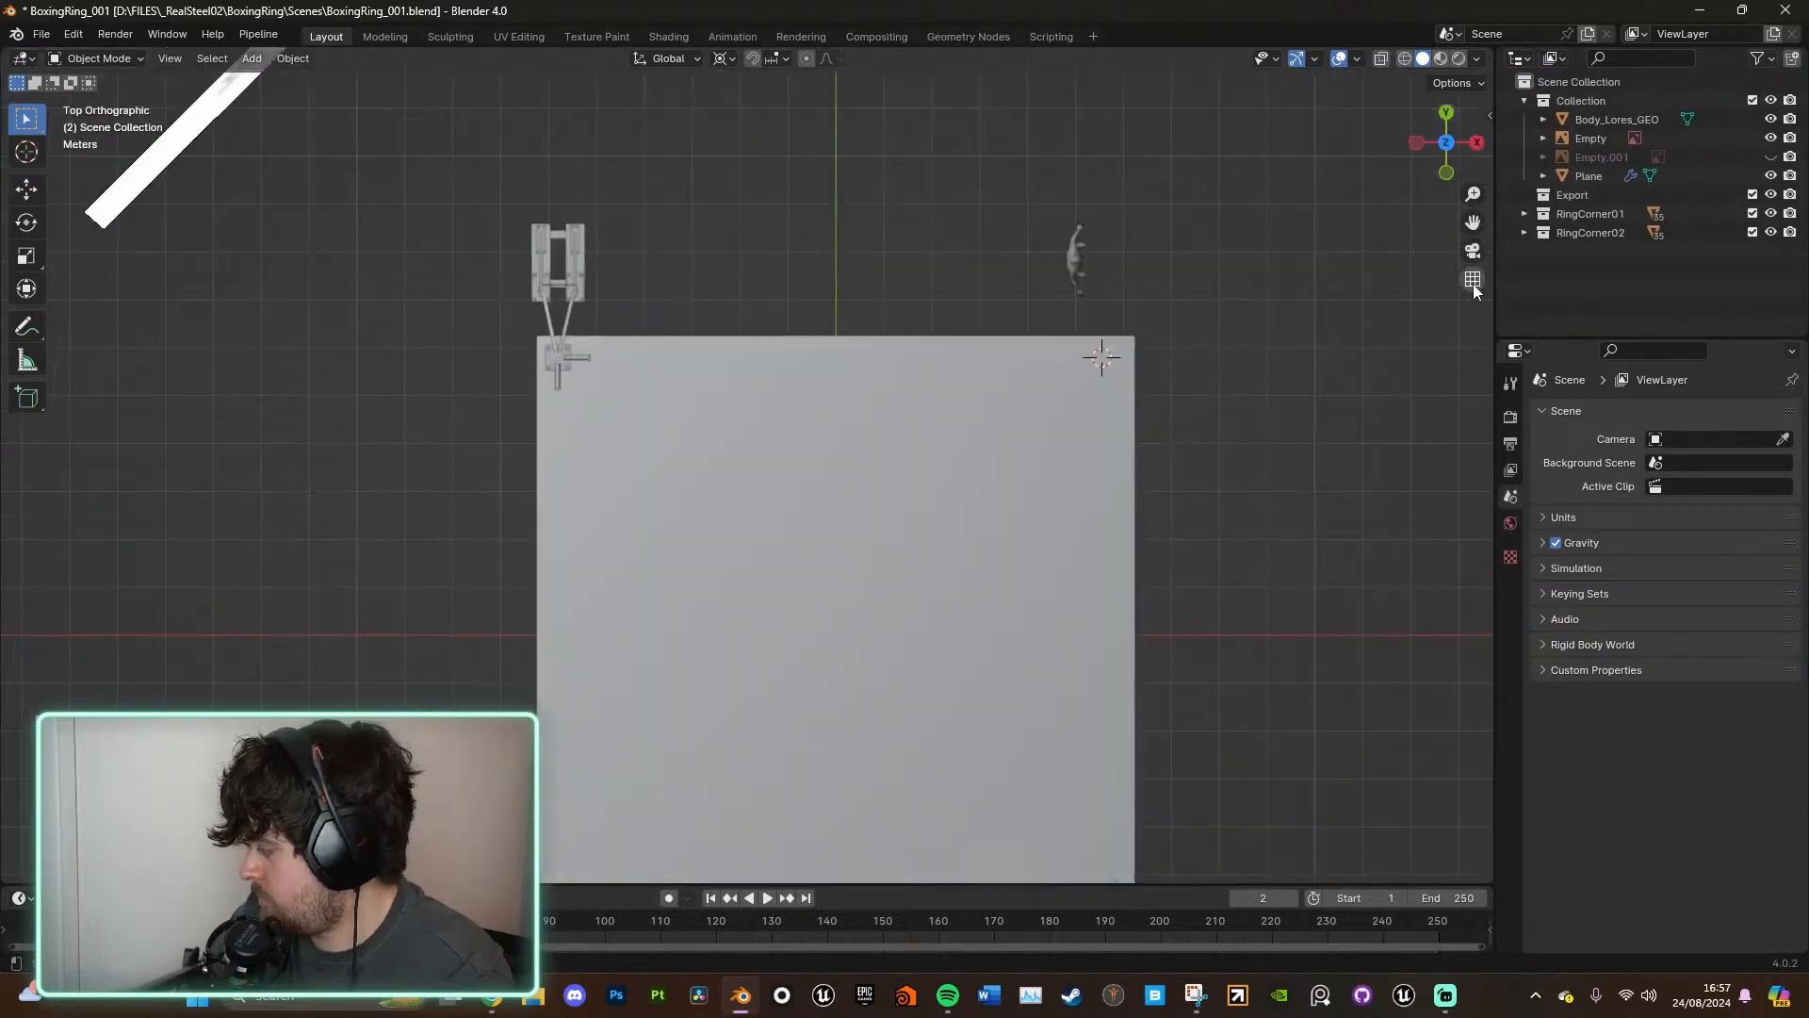
{"action": "left_click", "coordinate": [1592, 232]}
{"action": "right_click", "coordinate": [1594, 231]}
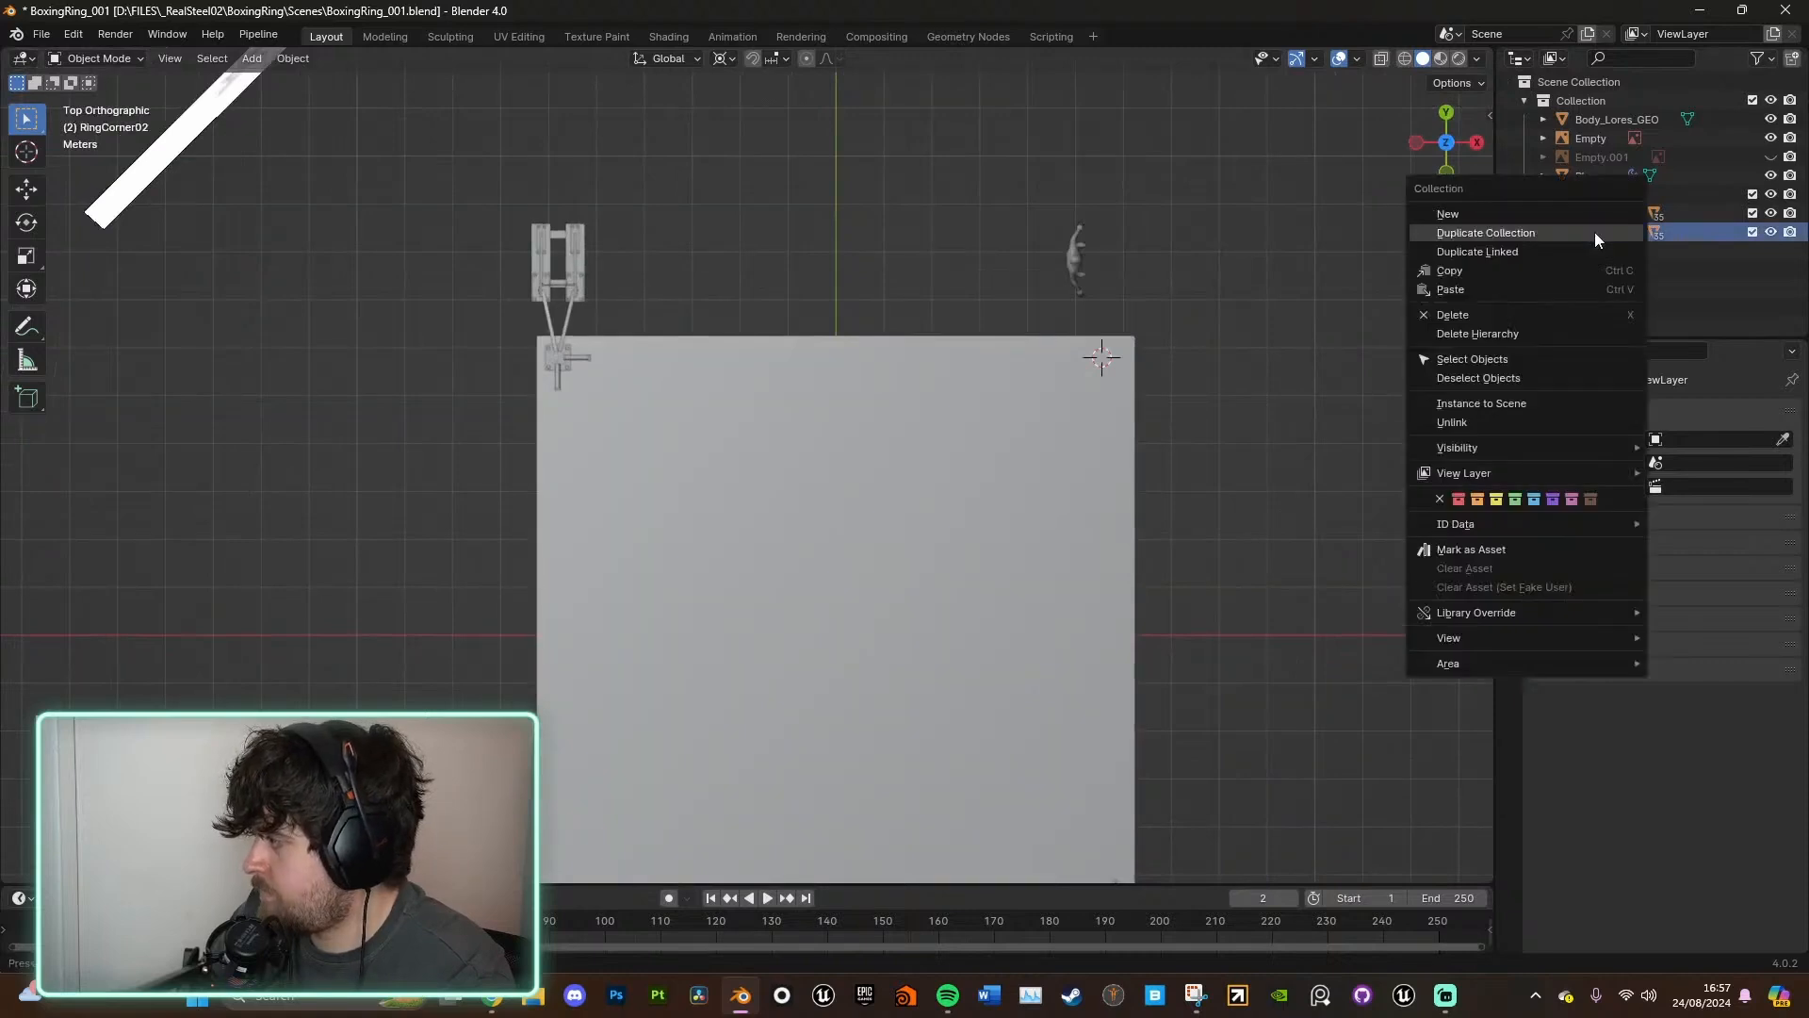
{"action": "left_click", "coordinate": [1534, 234]}
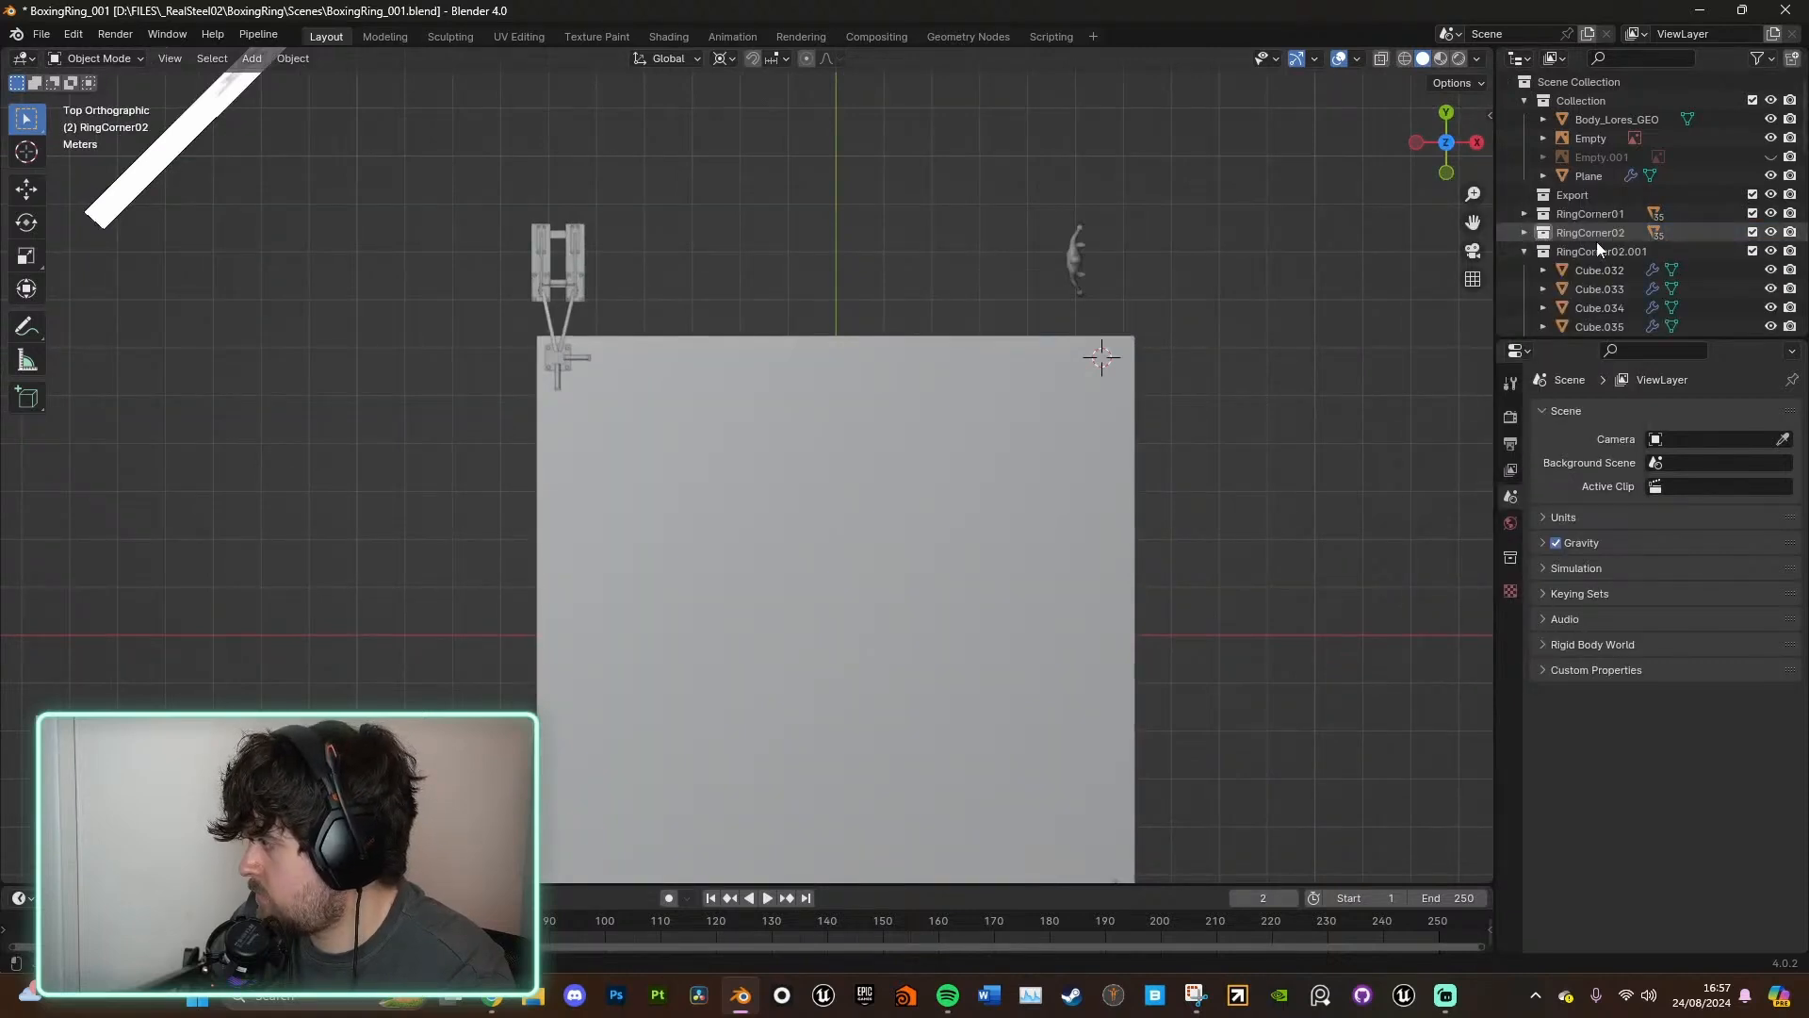
{"action": "left_click", "coordinate": [1524, 252]}
{"action": "left_click", "coordinate": [1524, 251]}
{"action": "double_click", "coordinate": [1597, 253]}
{"action": "type", "text": "RingCorner03"}
{"action": "key", "text": "Return"}
- Select all objects in RingCorner03 and move them along the X axis to the 3D cursor at the platform's adjacent corner
{"action": "left_click", "coordinate": [1524, 252]}
{"action": "left_click", "coordinate": [1589, 269]}
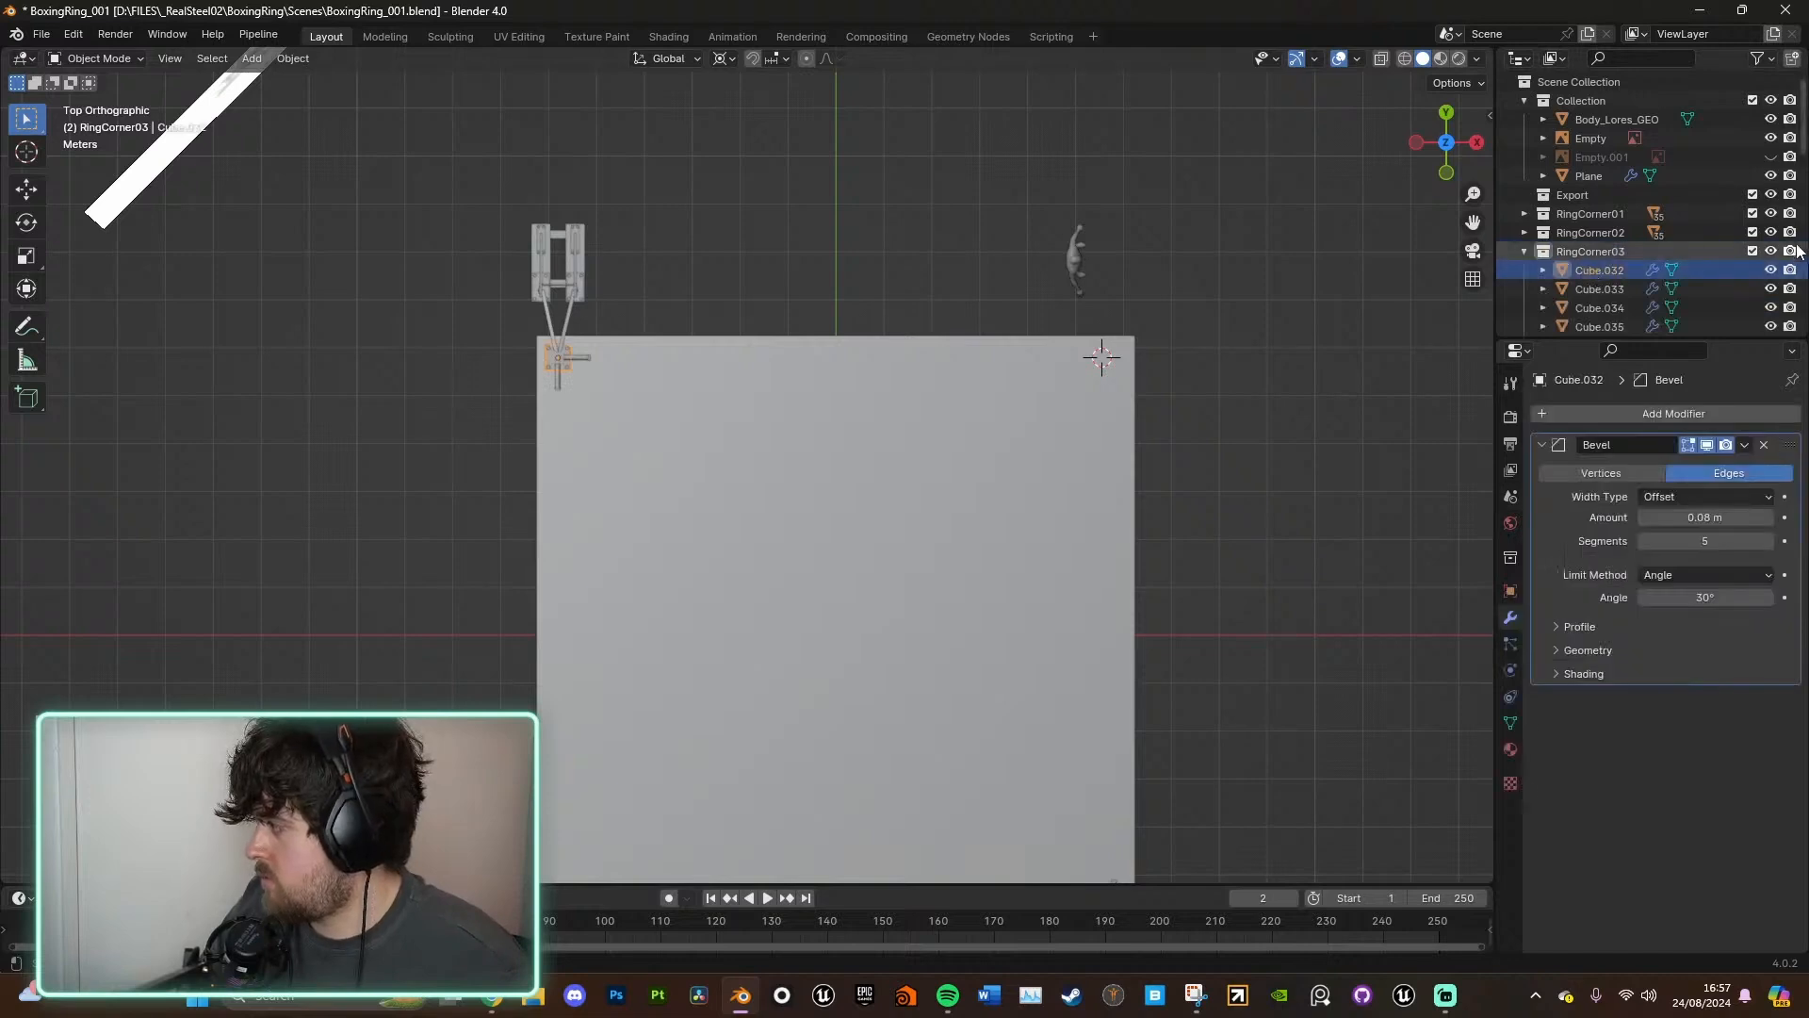
{"action": "scroll", "coordinate": [1806, 143], "scroll_direction": "down", "scroll_amount": 10}
{"action": "left_click", "coordinate": [1629, 314], "text": "shift"}
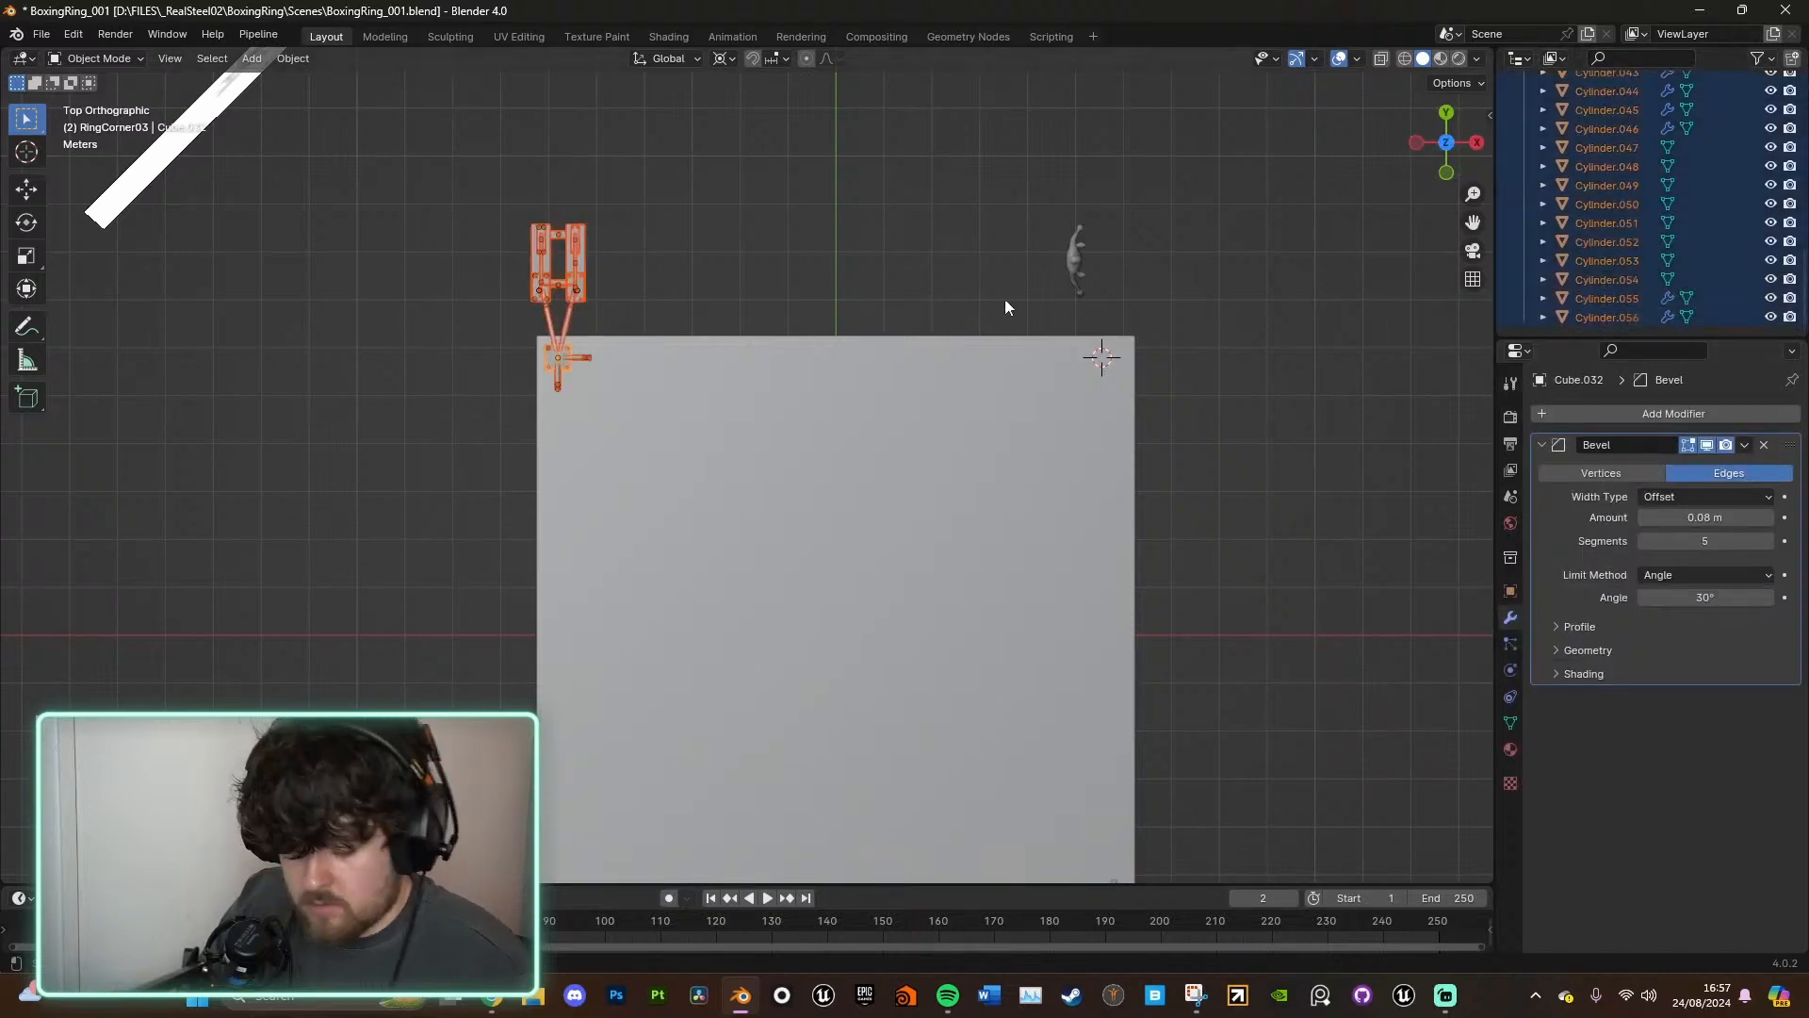
{"action": "key", "text": "shift+d"}
{"action": "key", "text": "x"}
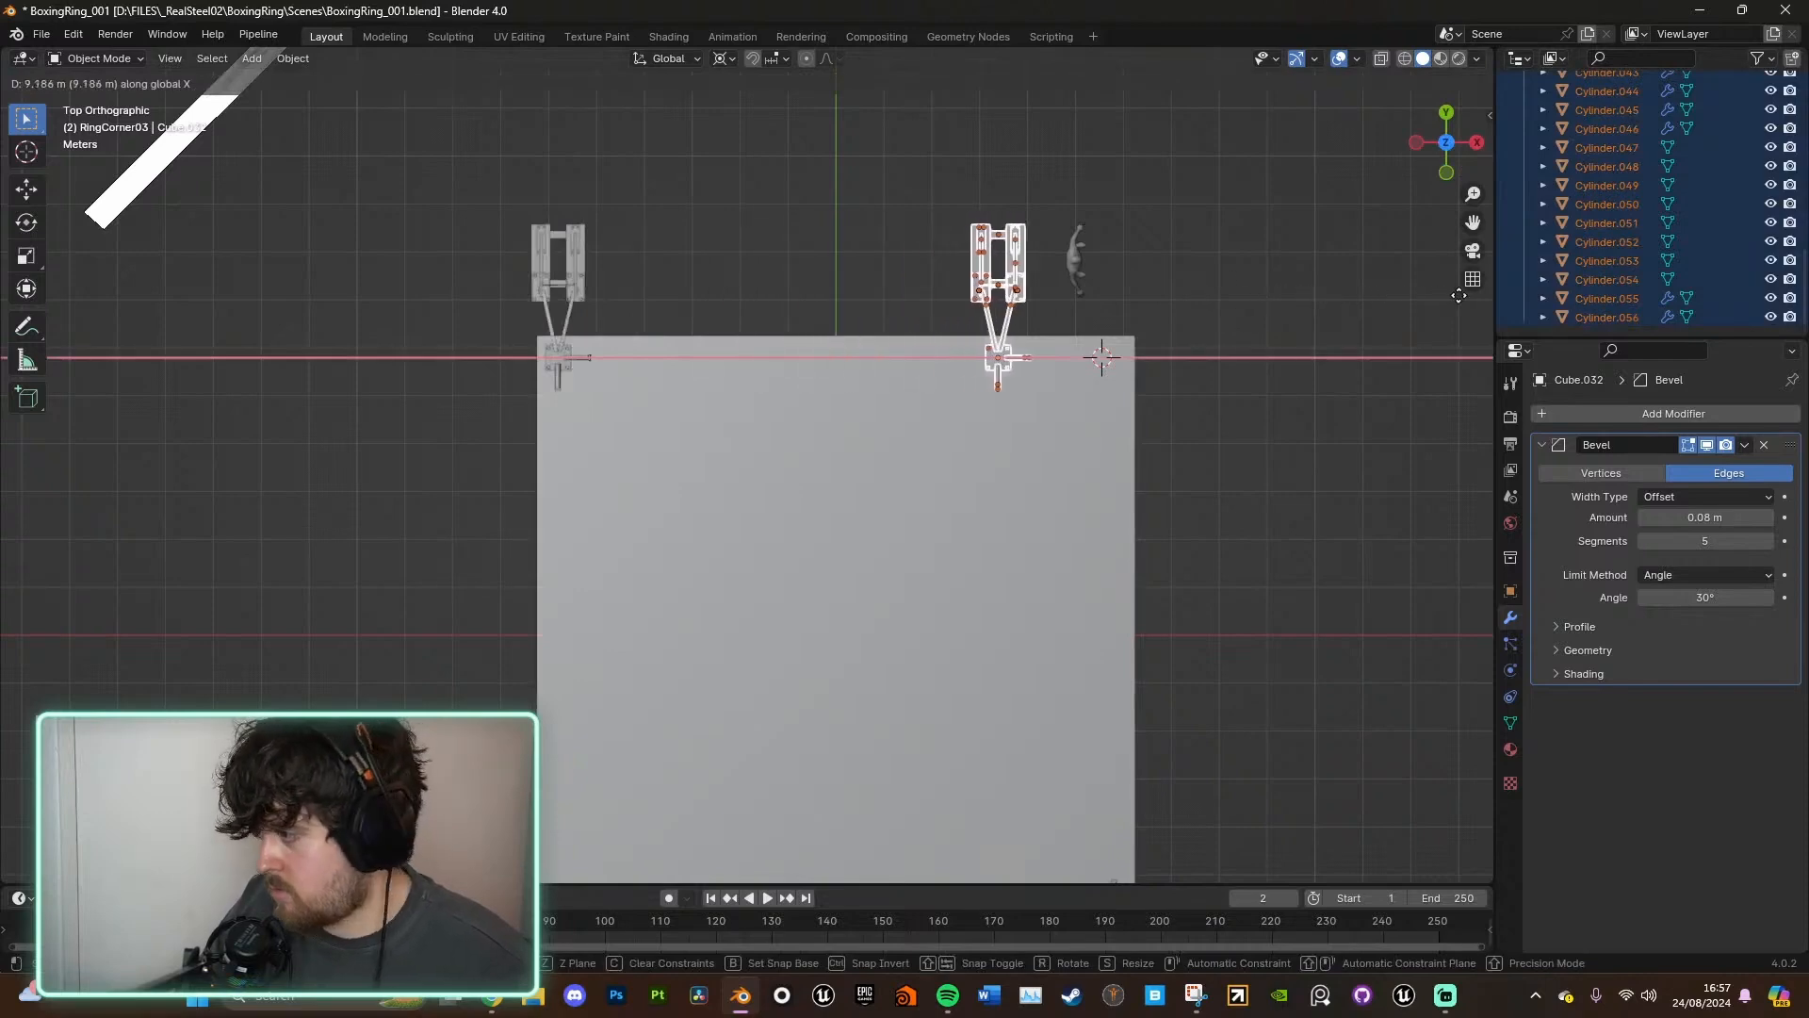
{"action": "left_click", "coordinate": [59, 296]}
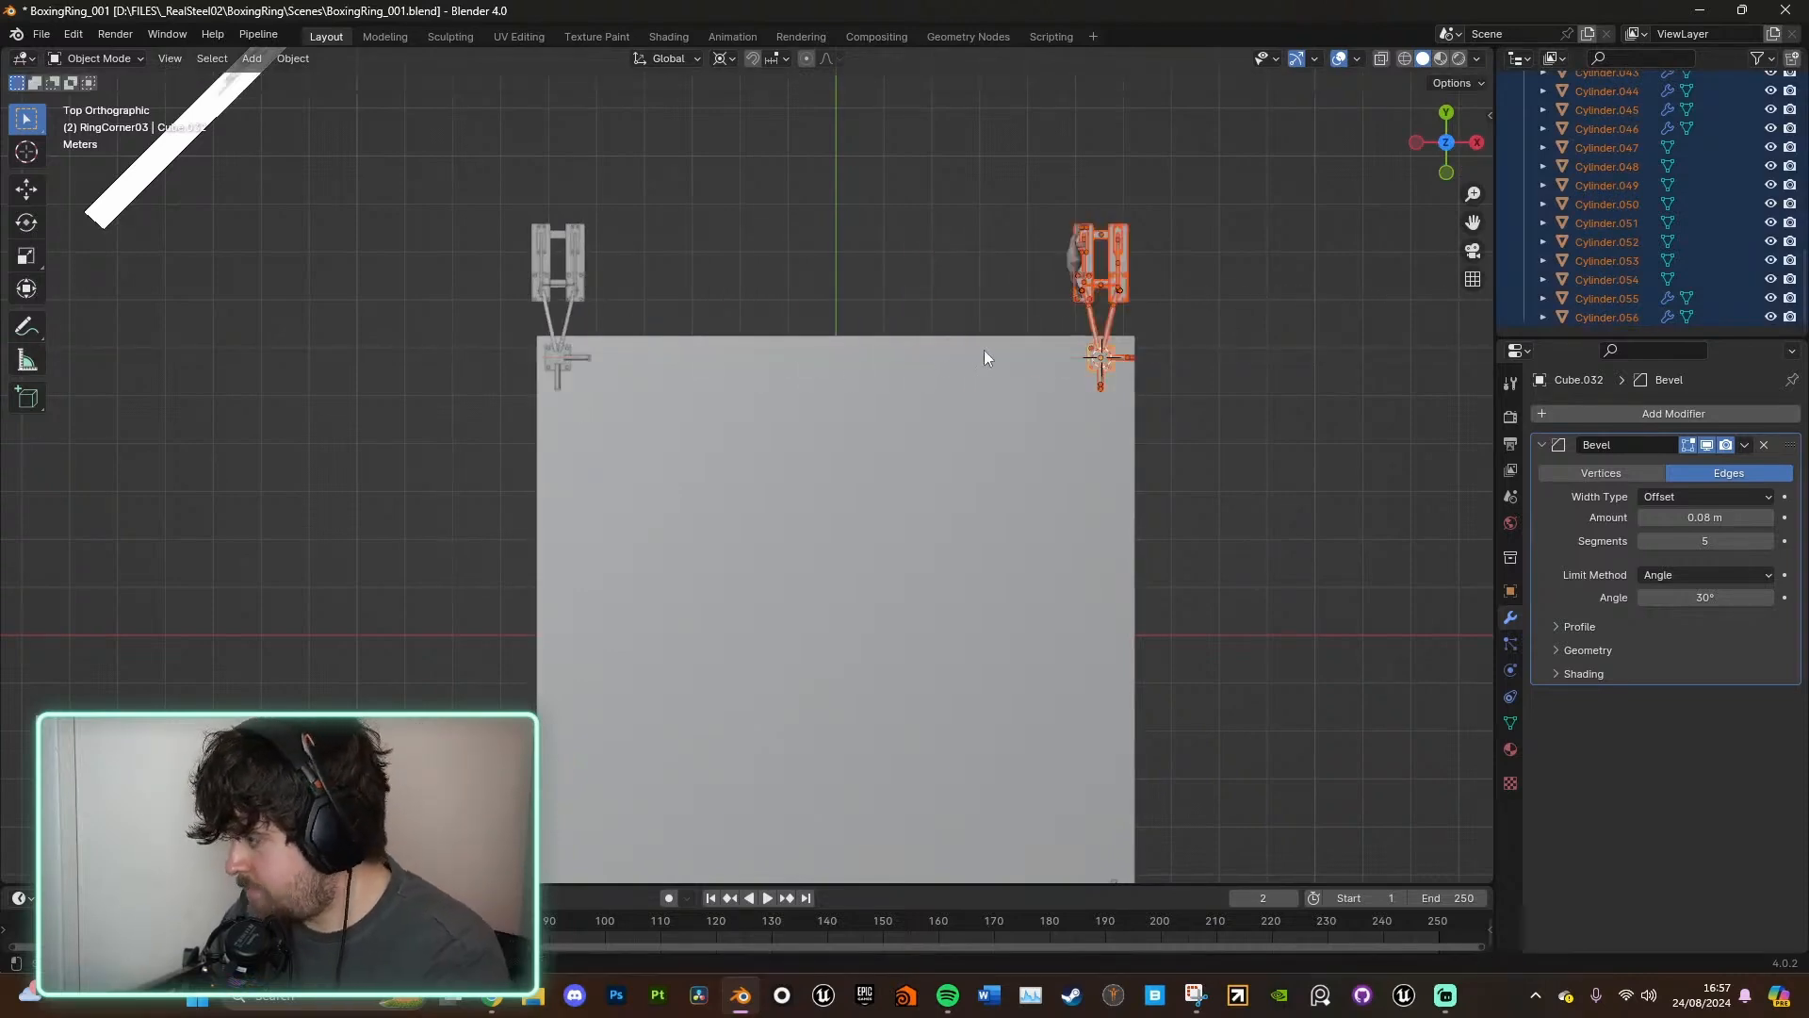
- Nudge the RingCorner03 support slightly further outward along the X axis, nearer the platform's side edge
{"action": "key", "text": "KP_Decimal"}
{"action": "key", "text": "g"}
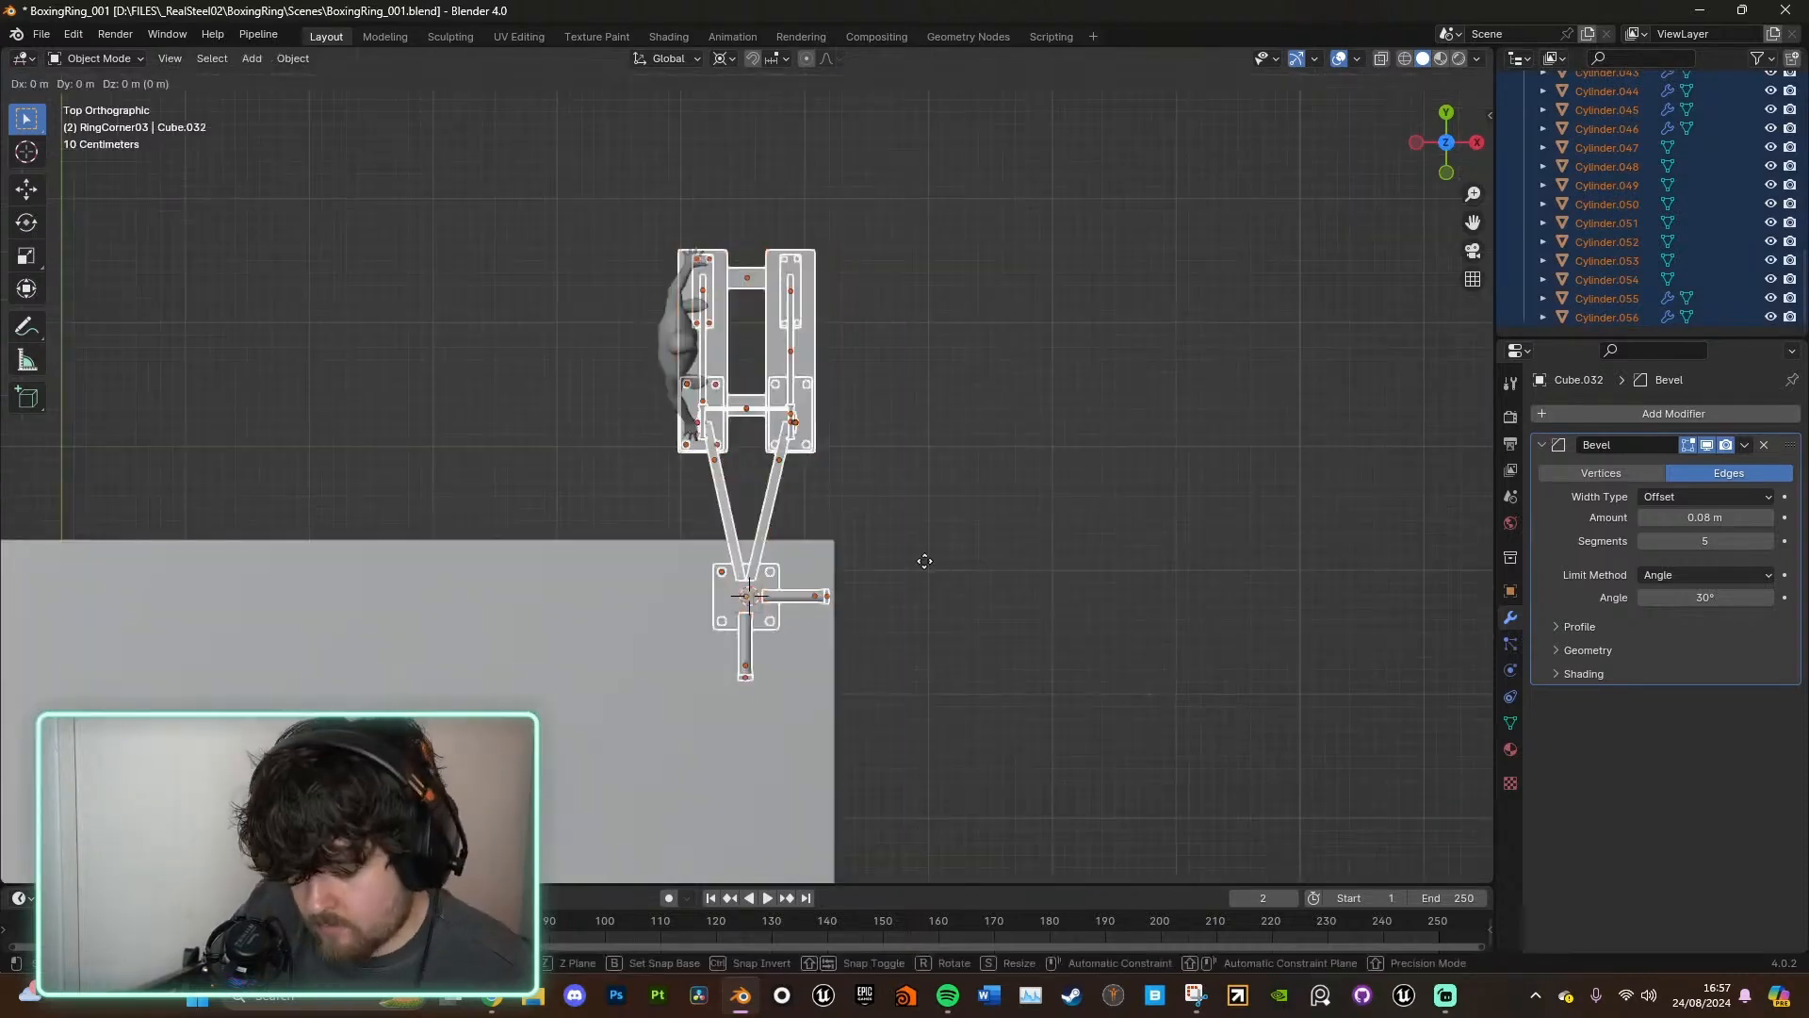
{"action": "key", "text": "x"}
{"action": "left_click", "coordinate": [950, 559]}
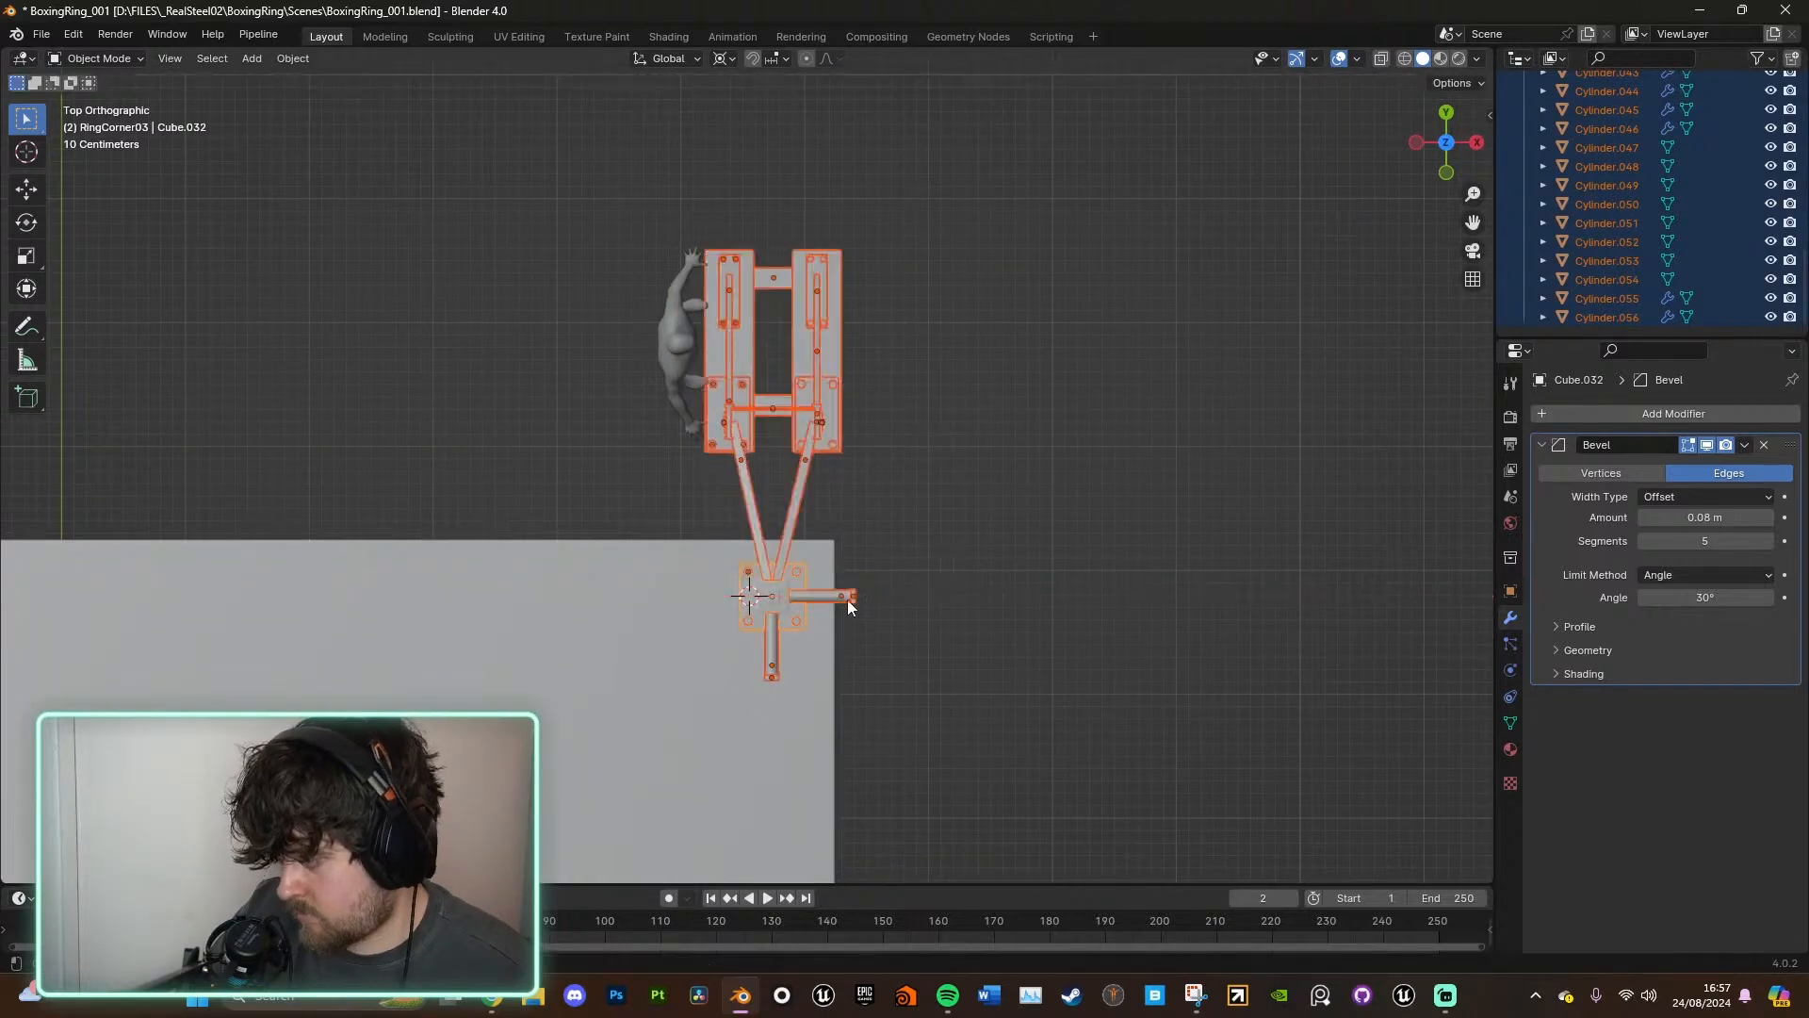
- Select the RingCorner03 support's ring post and snap the 3D cursor to it
{"action": "left_click", "coordinate": [767, 598]}
{"action": "right_click", "coordinate": [777, 597]}
{"action": "mouse_move", "coordinate": [777, 598]}
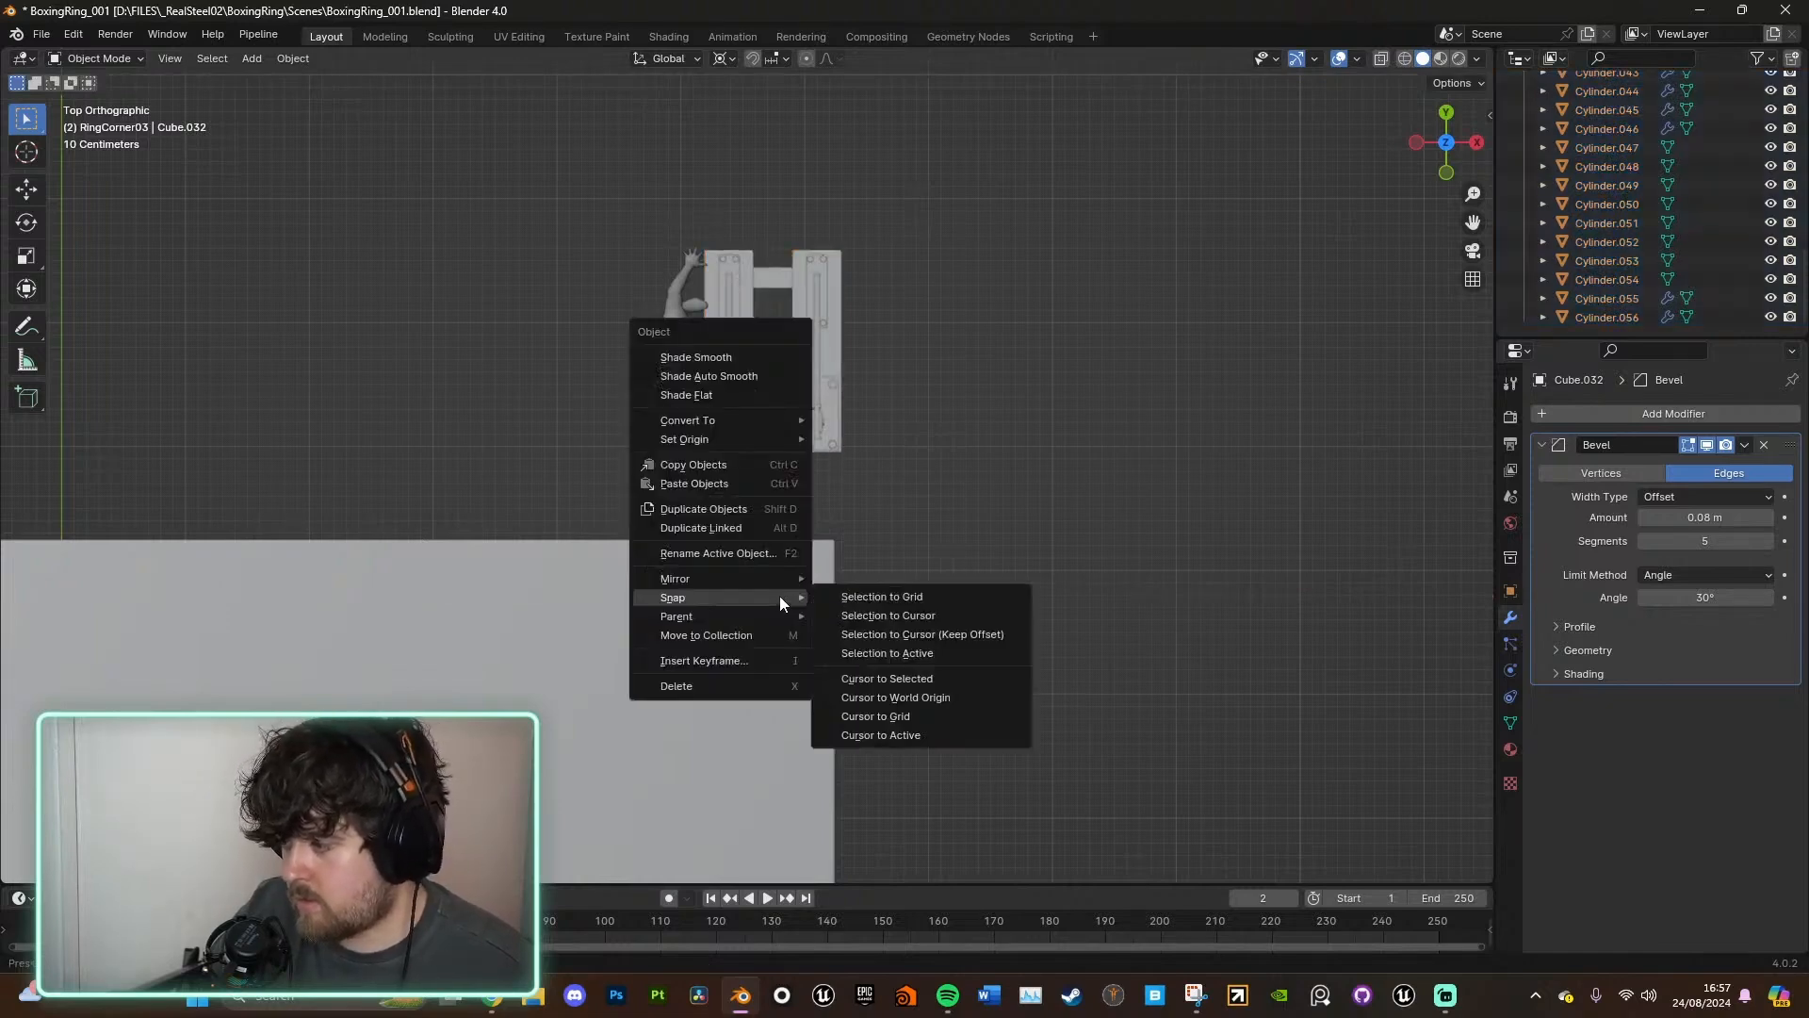
{"action": "left_click", "coordinate": [914, 678]}
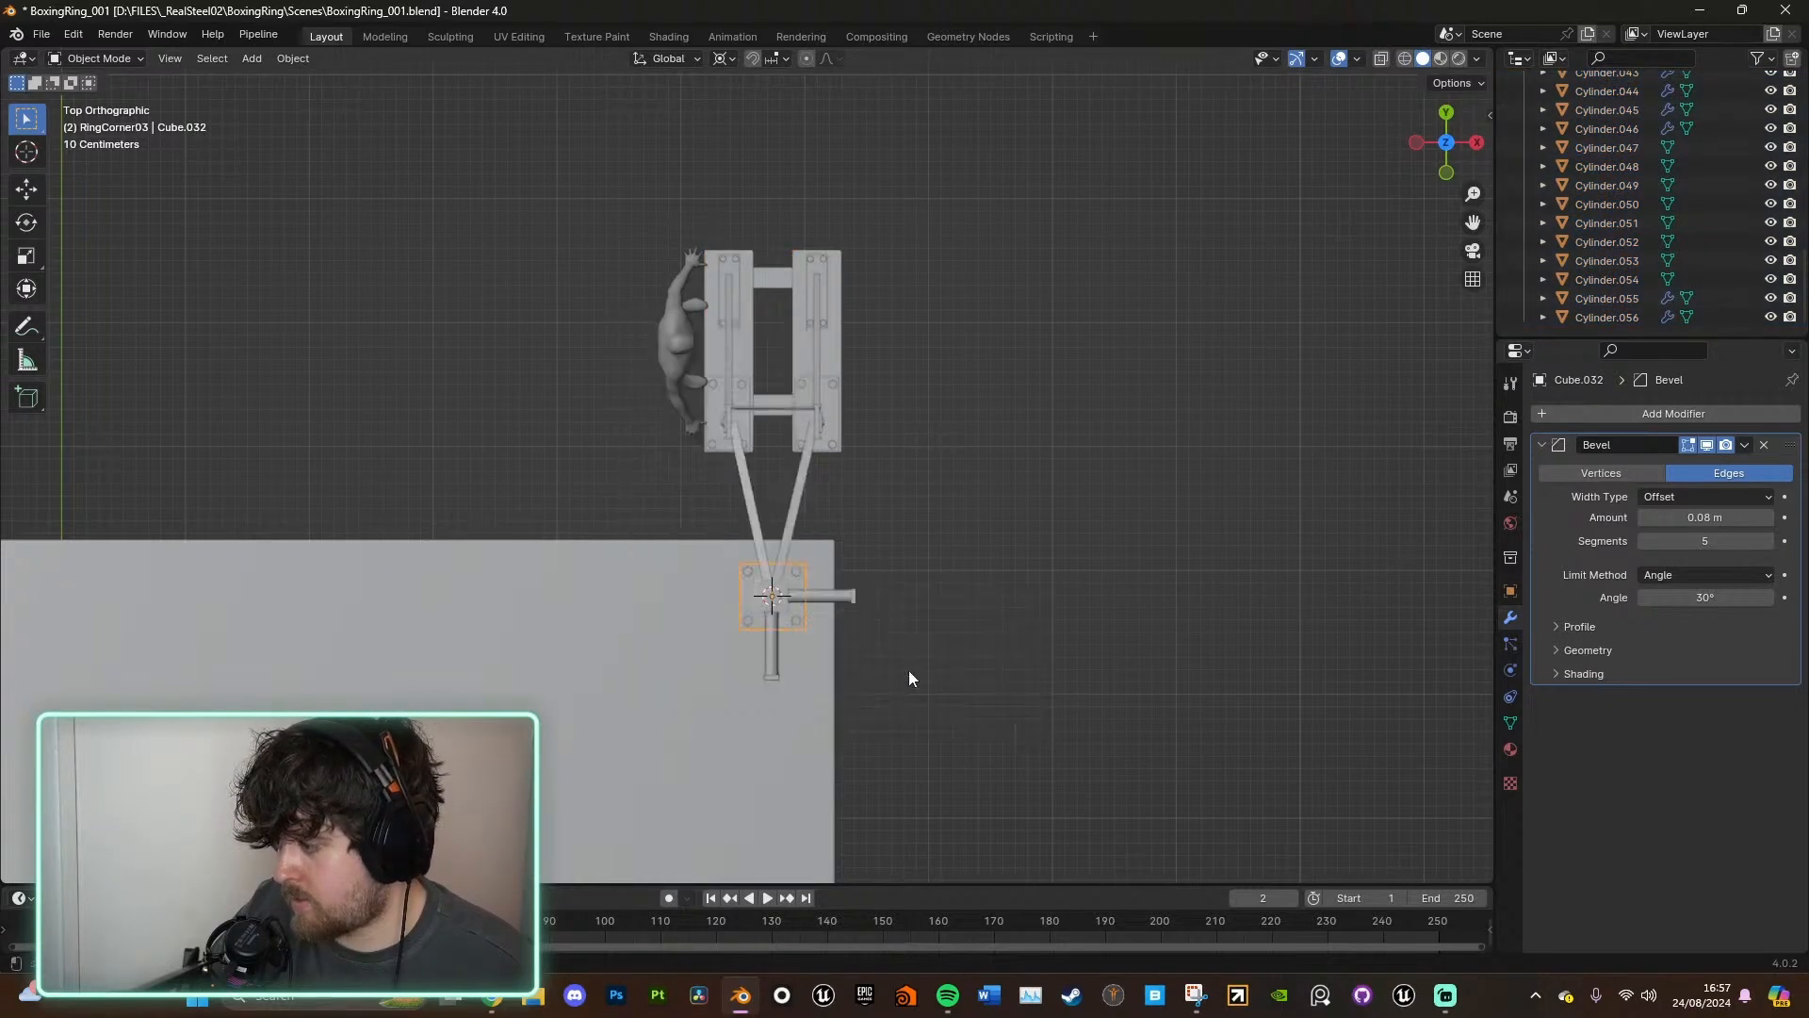
- Select both sets of rungs and their end uprights on the RingCorner03 post and rotate them 90° about the 3D cursor in top view
{"action": "left_click", "coordinate": [823, 600]}
{"action": "middle_click_drag", "start_coordinate": [931, 641], "coordinate": [923, 500]}
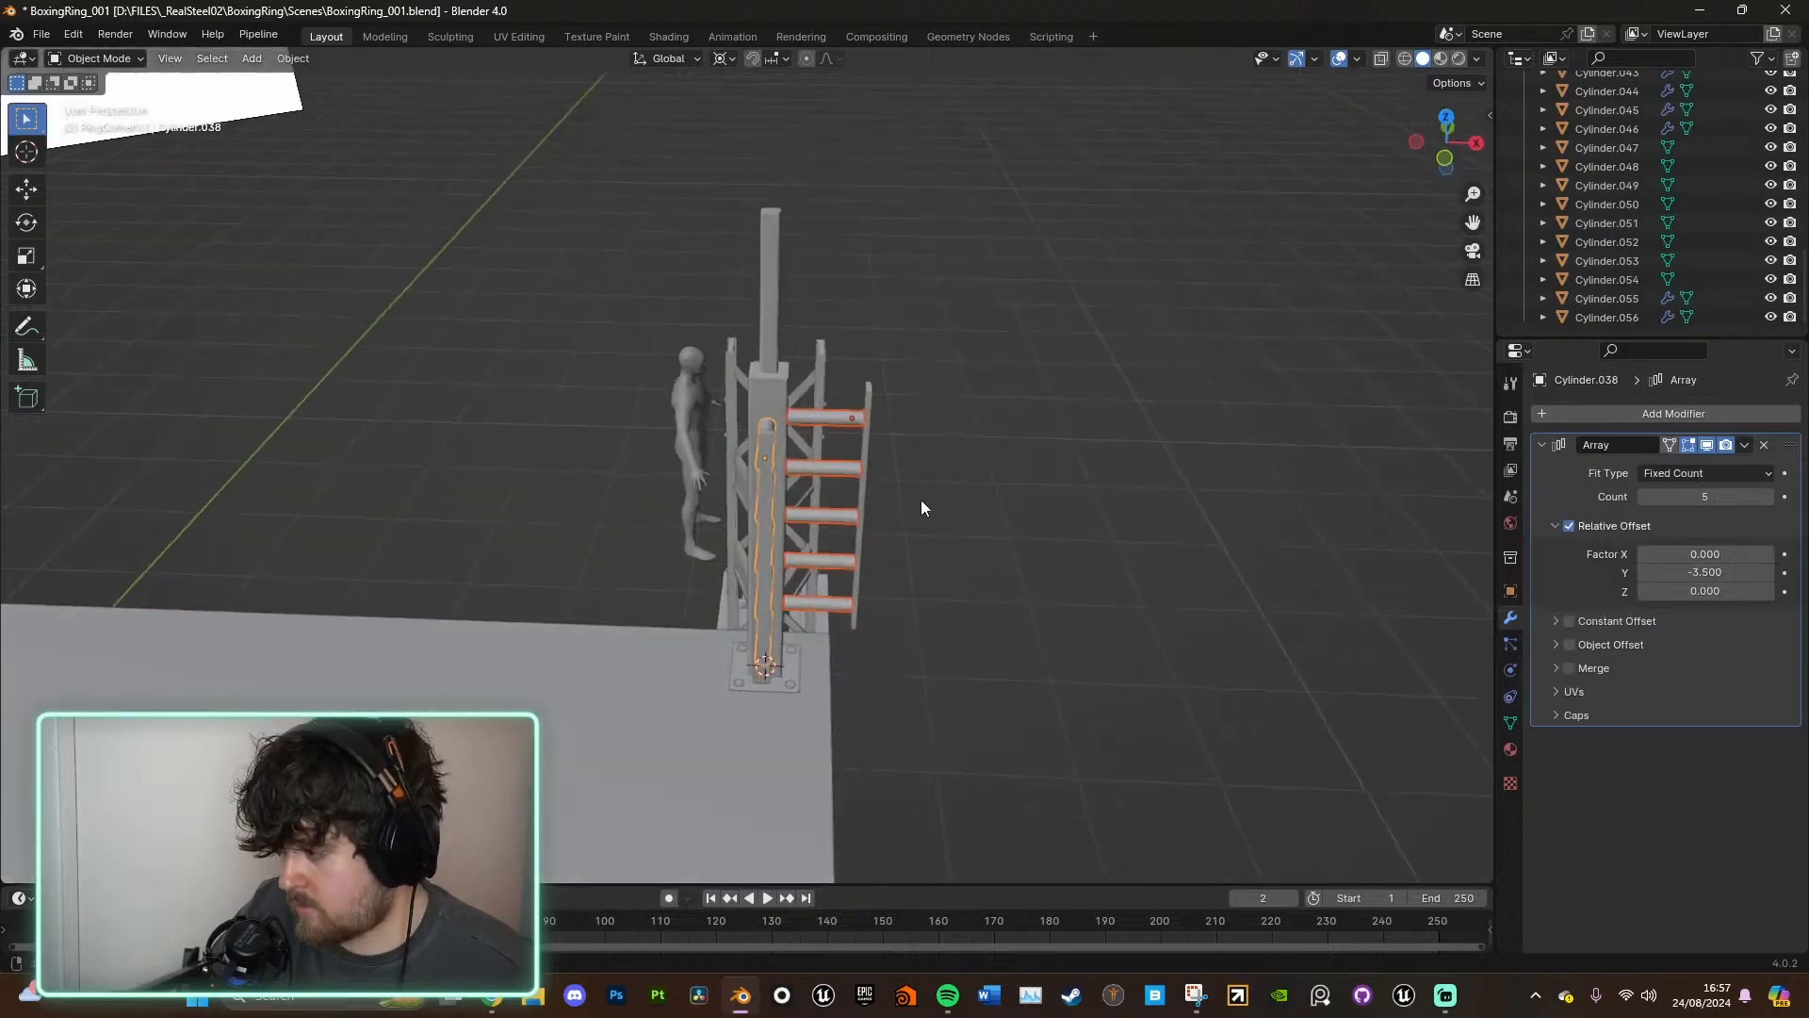
{"action": "left_click", "coordinate": [773, 479], "text": "shift"}
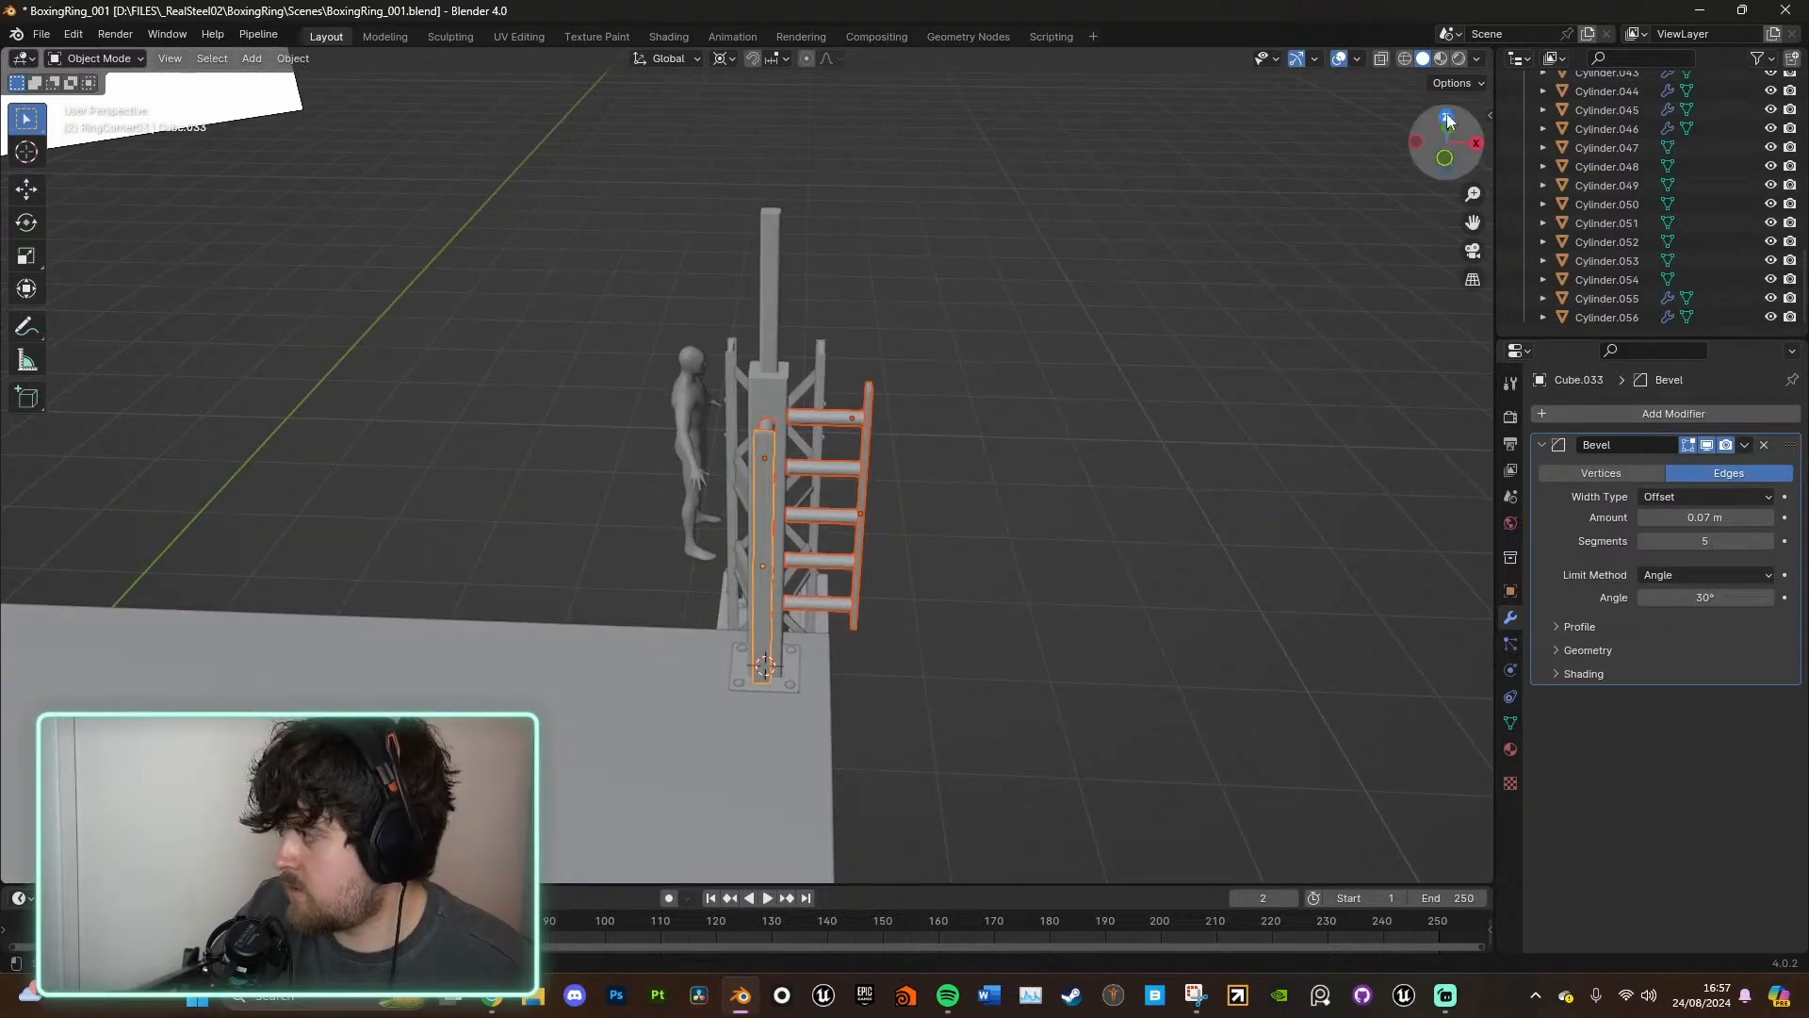
{"action": "left_click", "coordinate": [1446, 115]}
{"action": "type", "text": "r"}
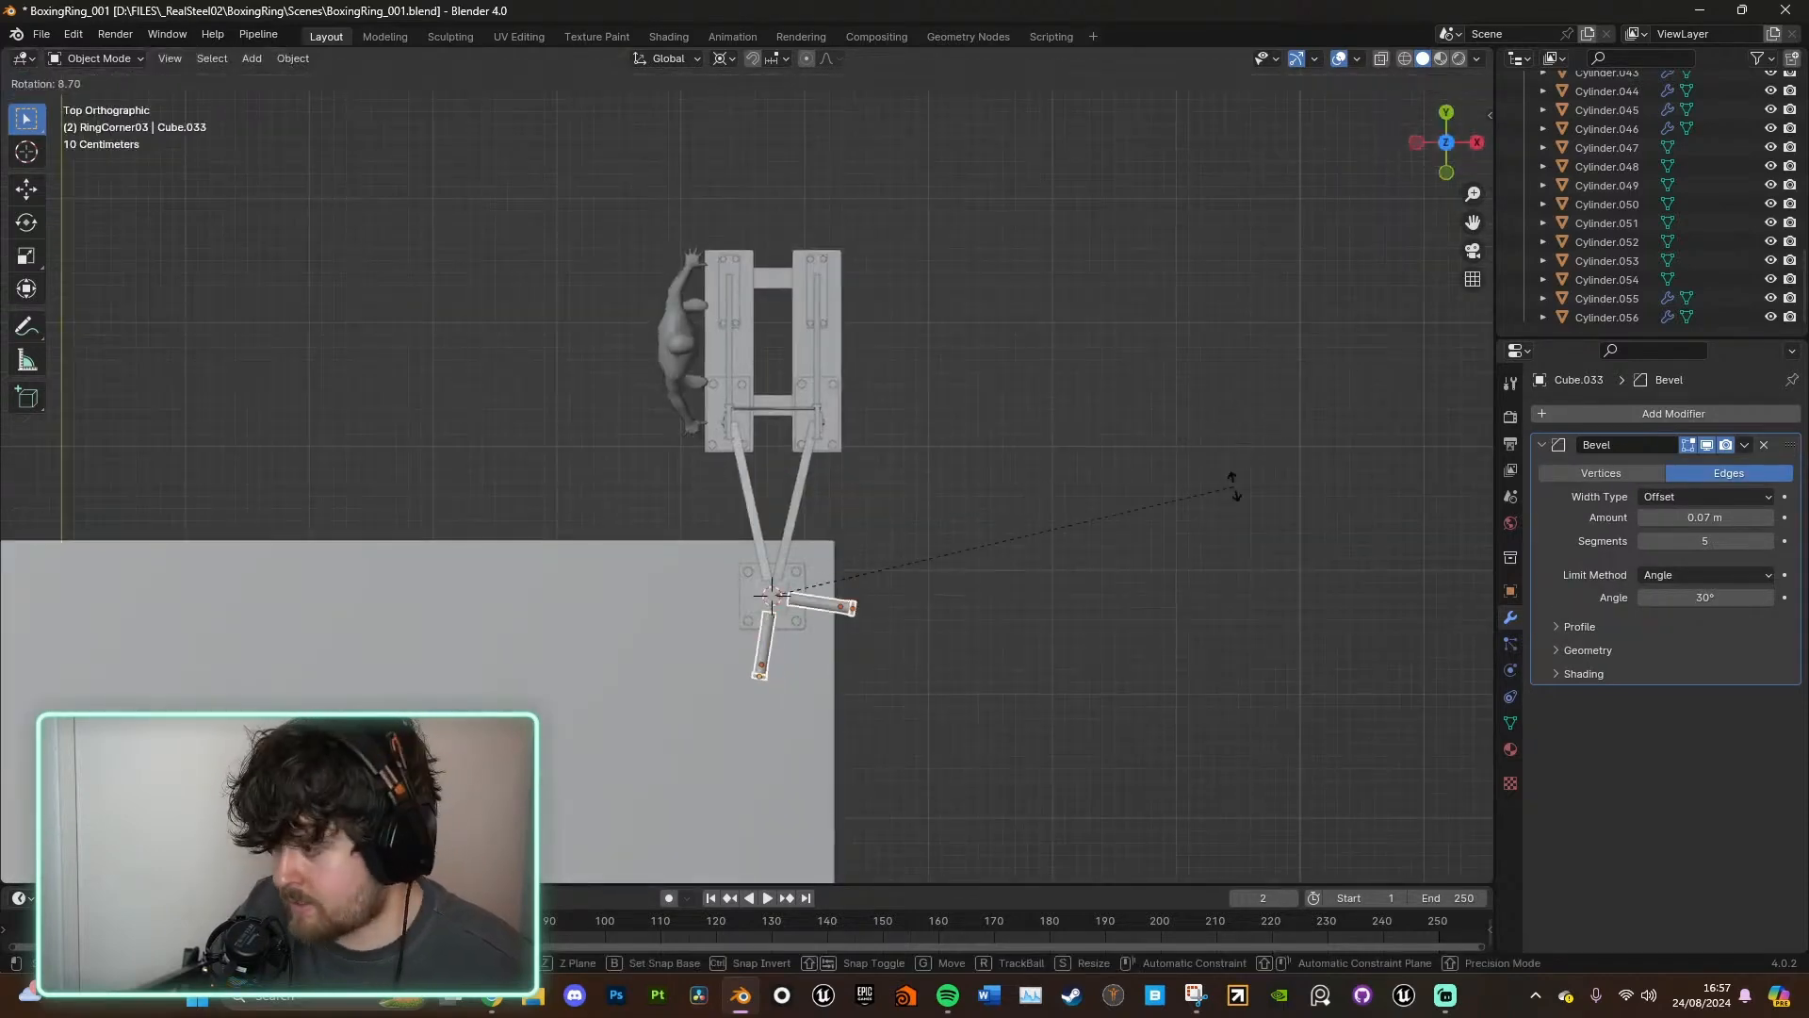
{"action": "type", "text": "90"}
{"action": "left_click", "coordinate": [1027, 829]}
{"action": "middle_click_drag", "start_coordinate": [1029, 765], "coordinate": [1056, 631]}
{"action": "scroll", "coordinate": [1246, 547], "scroll_direction": "down", "scroll_amount": 4}
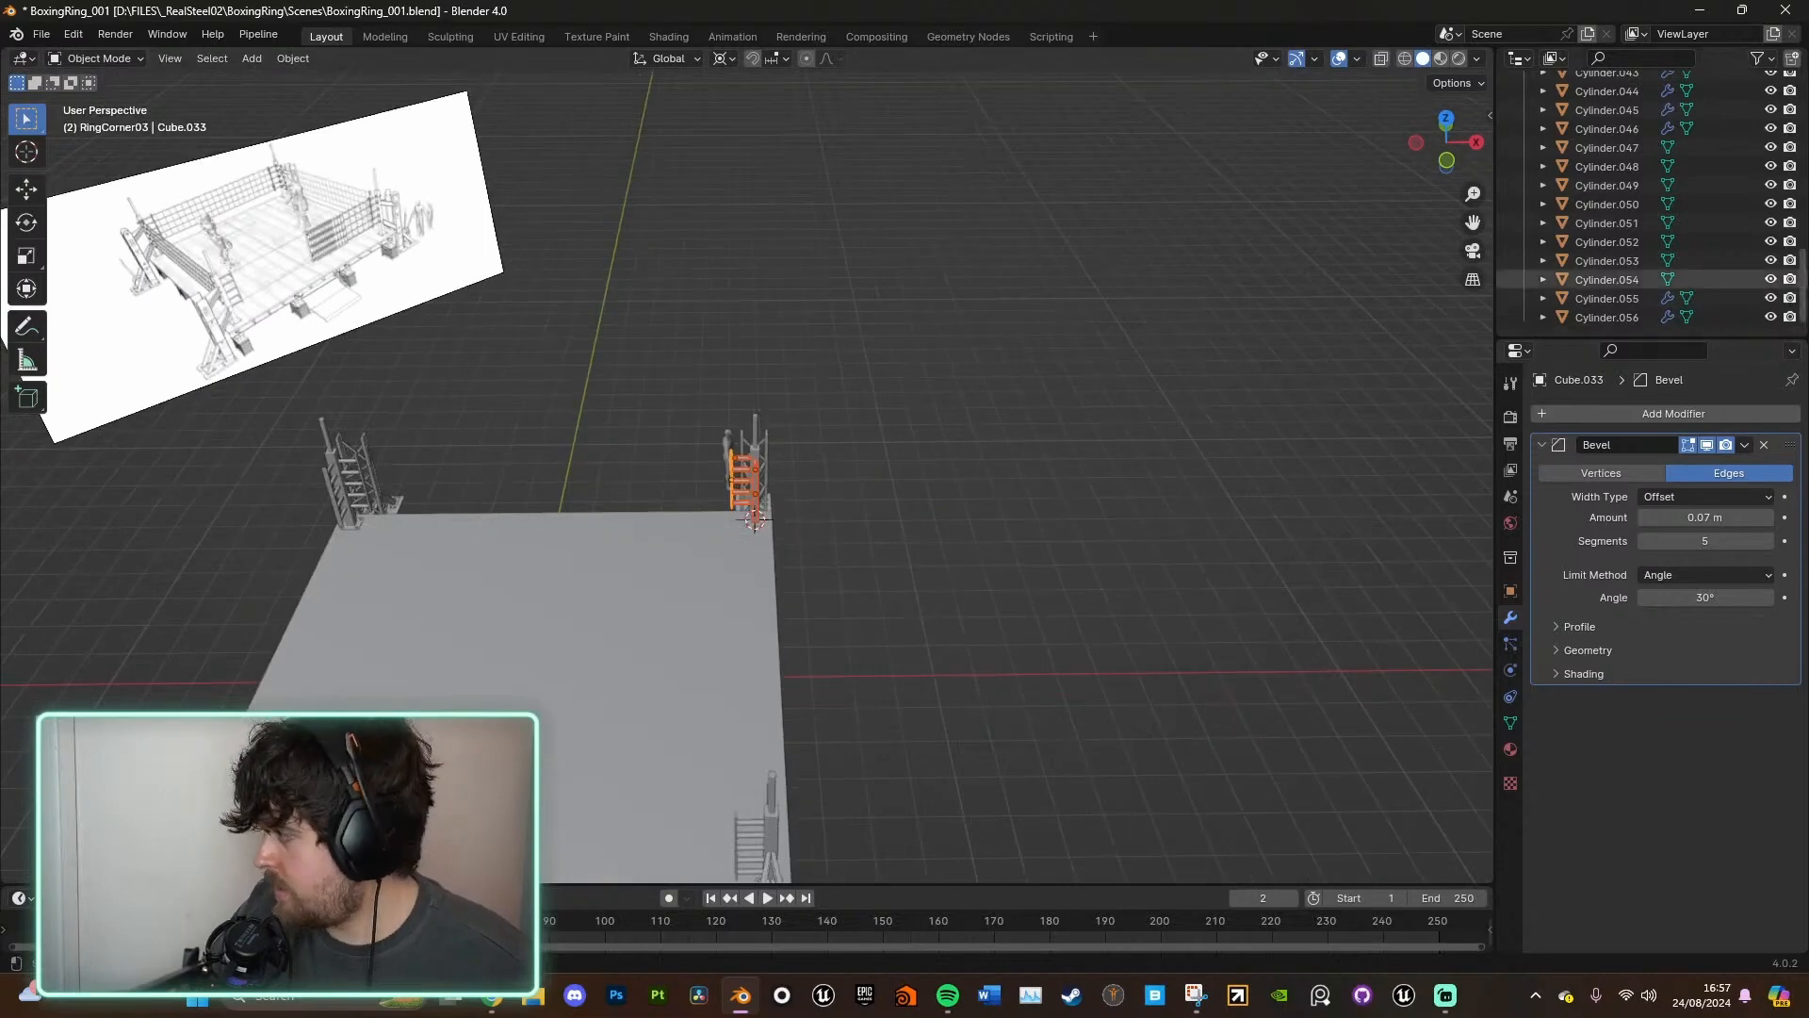
- Duplicate the RingCorner03 collection and rename the copy RingCorner04
{"action": "left_click_drag", "start_coordinate": [1803, 281], "coordinate": [1803, 106]}
{"action": "scroll", "coordinate": [1032, 592], "scroll_direction": "down", "scroll_amount": 3}
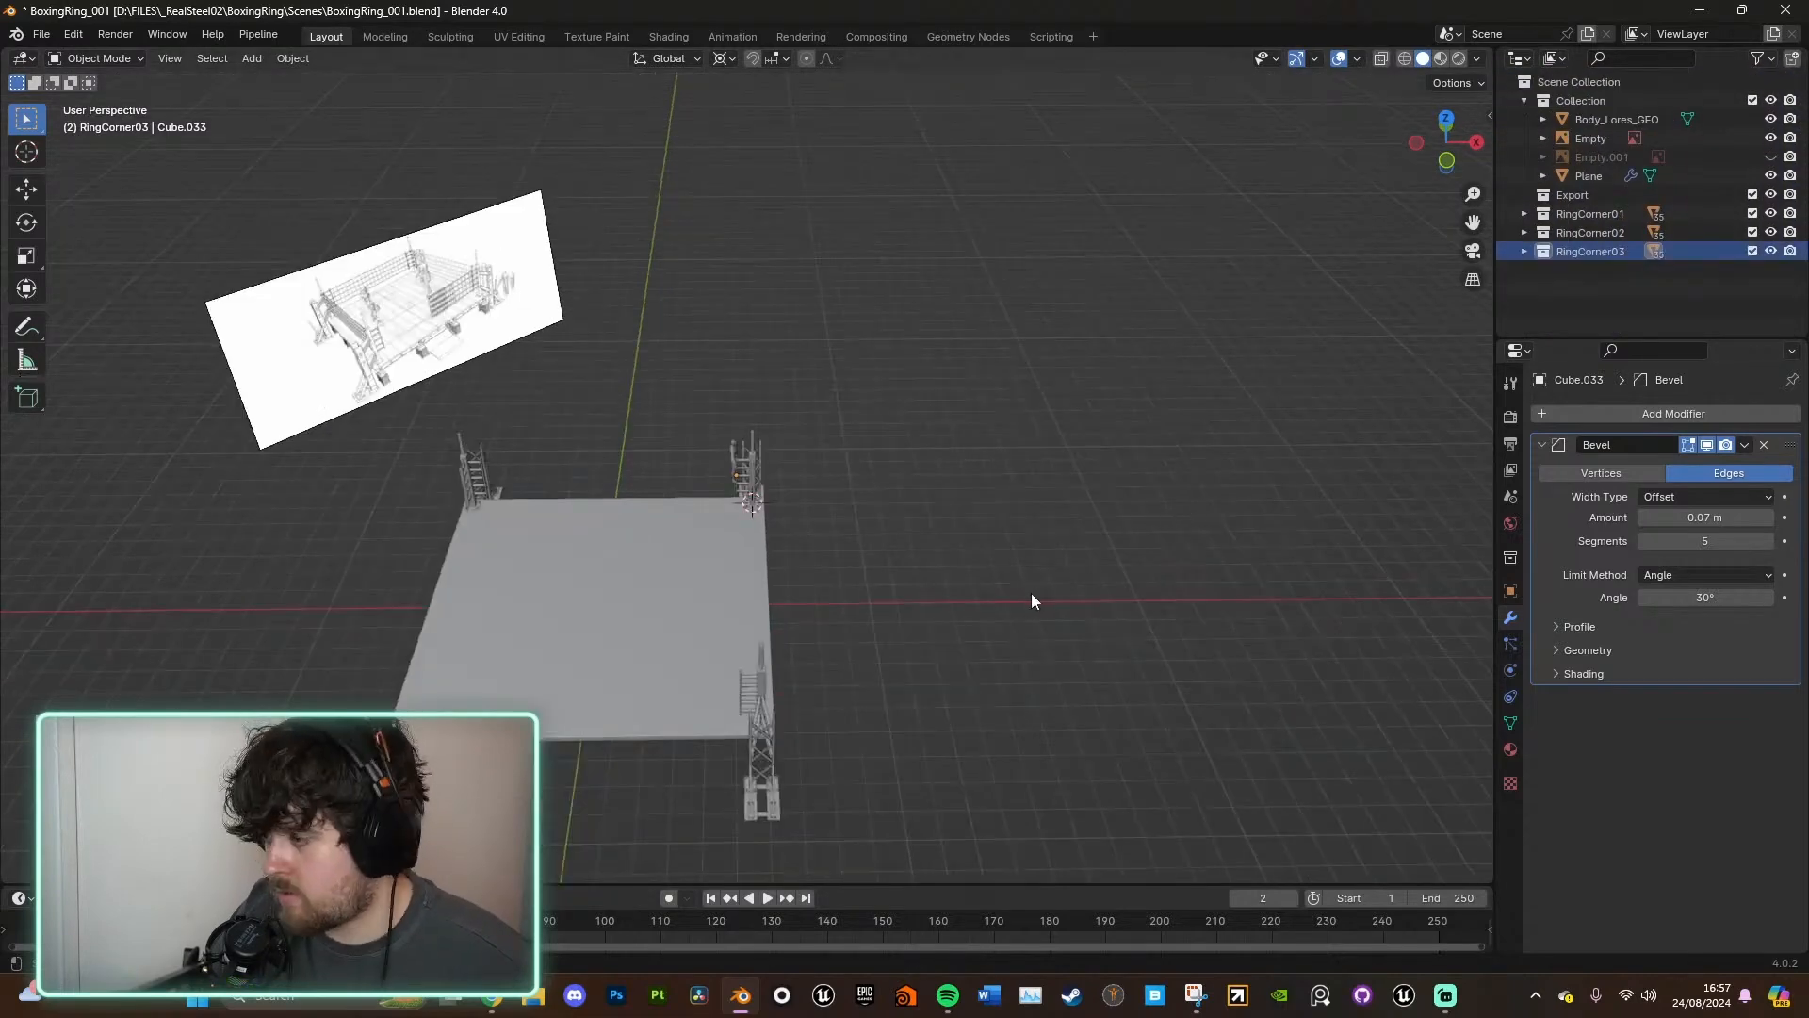
{"action": "middle_click_drag", "start_coordinate": [1032, 592], "coordinate": [1198, 439]}
{"action": "right_click", "coordinate": [1602, 251]}
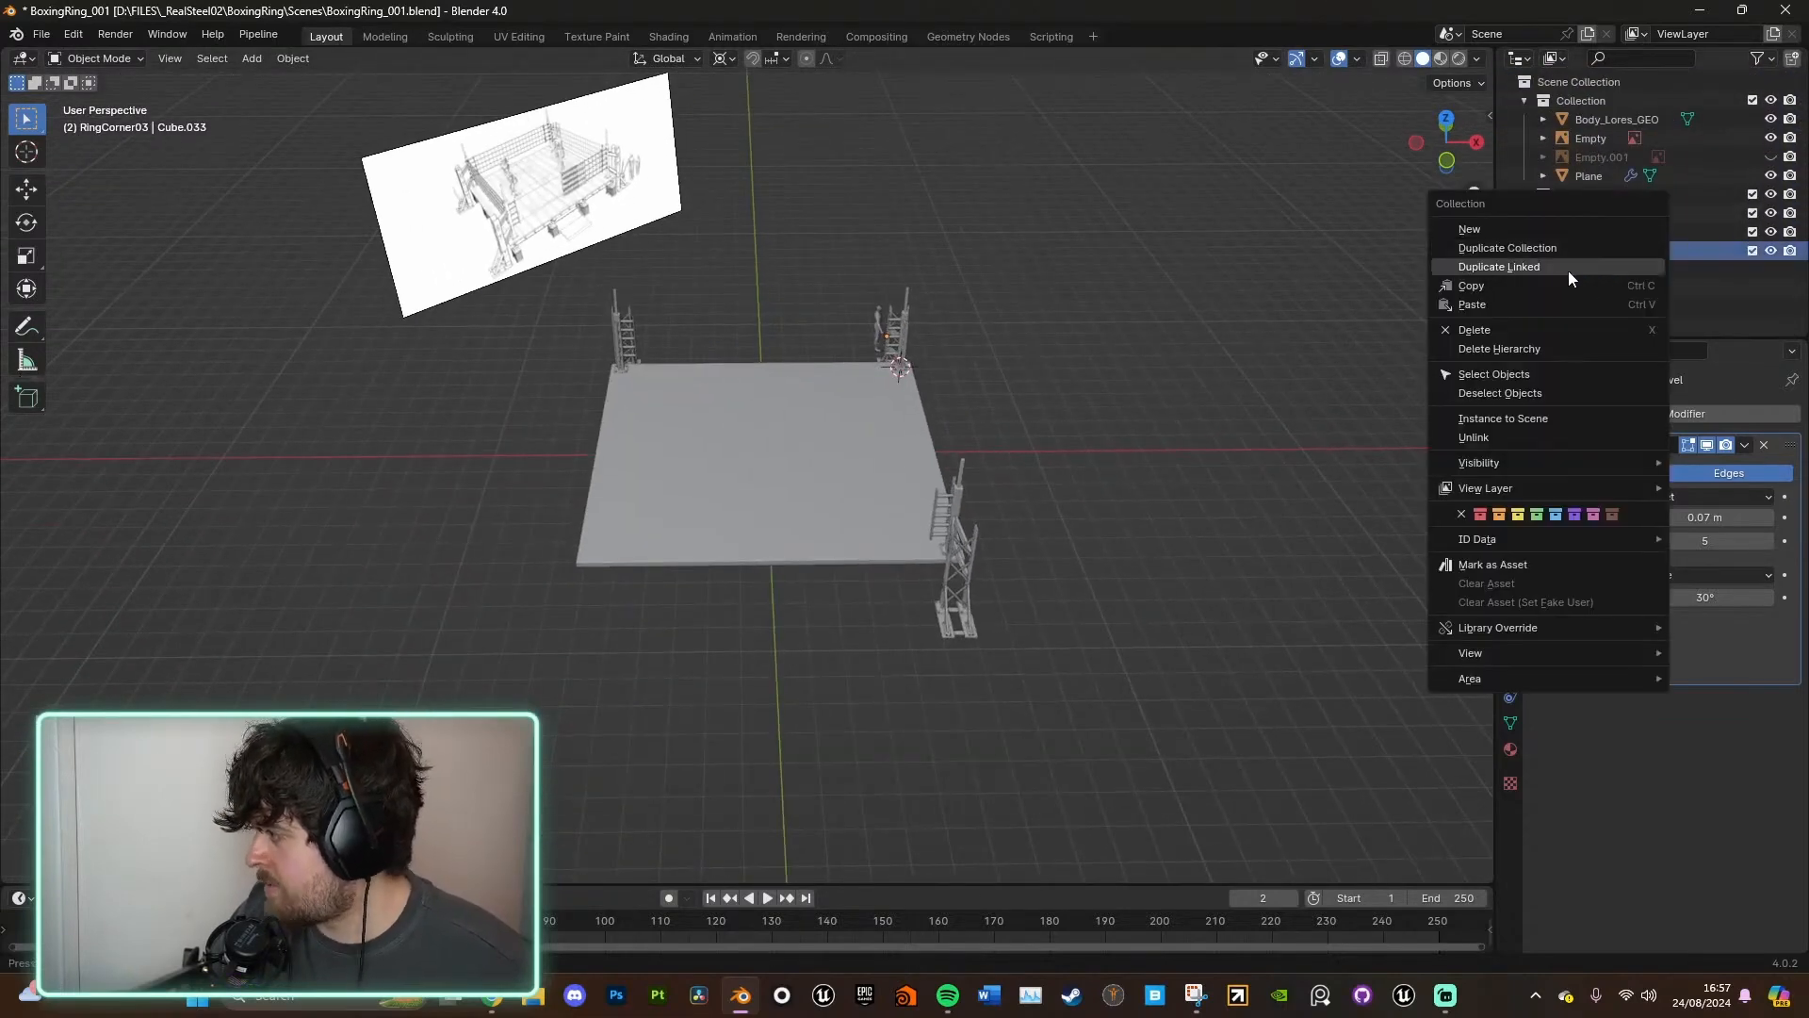
{"action": "left_click", "coordinate": [1567, 249]}
{"action": "left_click", "coordinate": [1528, 270]}
{"action": "double_click", "coordinate": [1600, 269]}
{"action": "type", "text": "RingCorner04"}
{"action": "key", "text": "Return"}
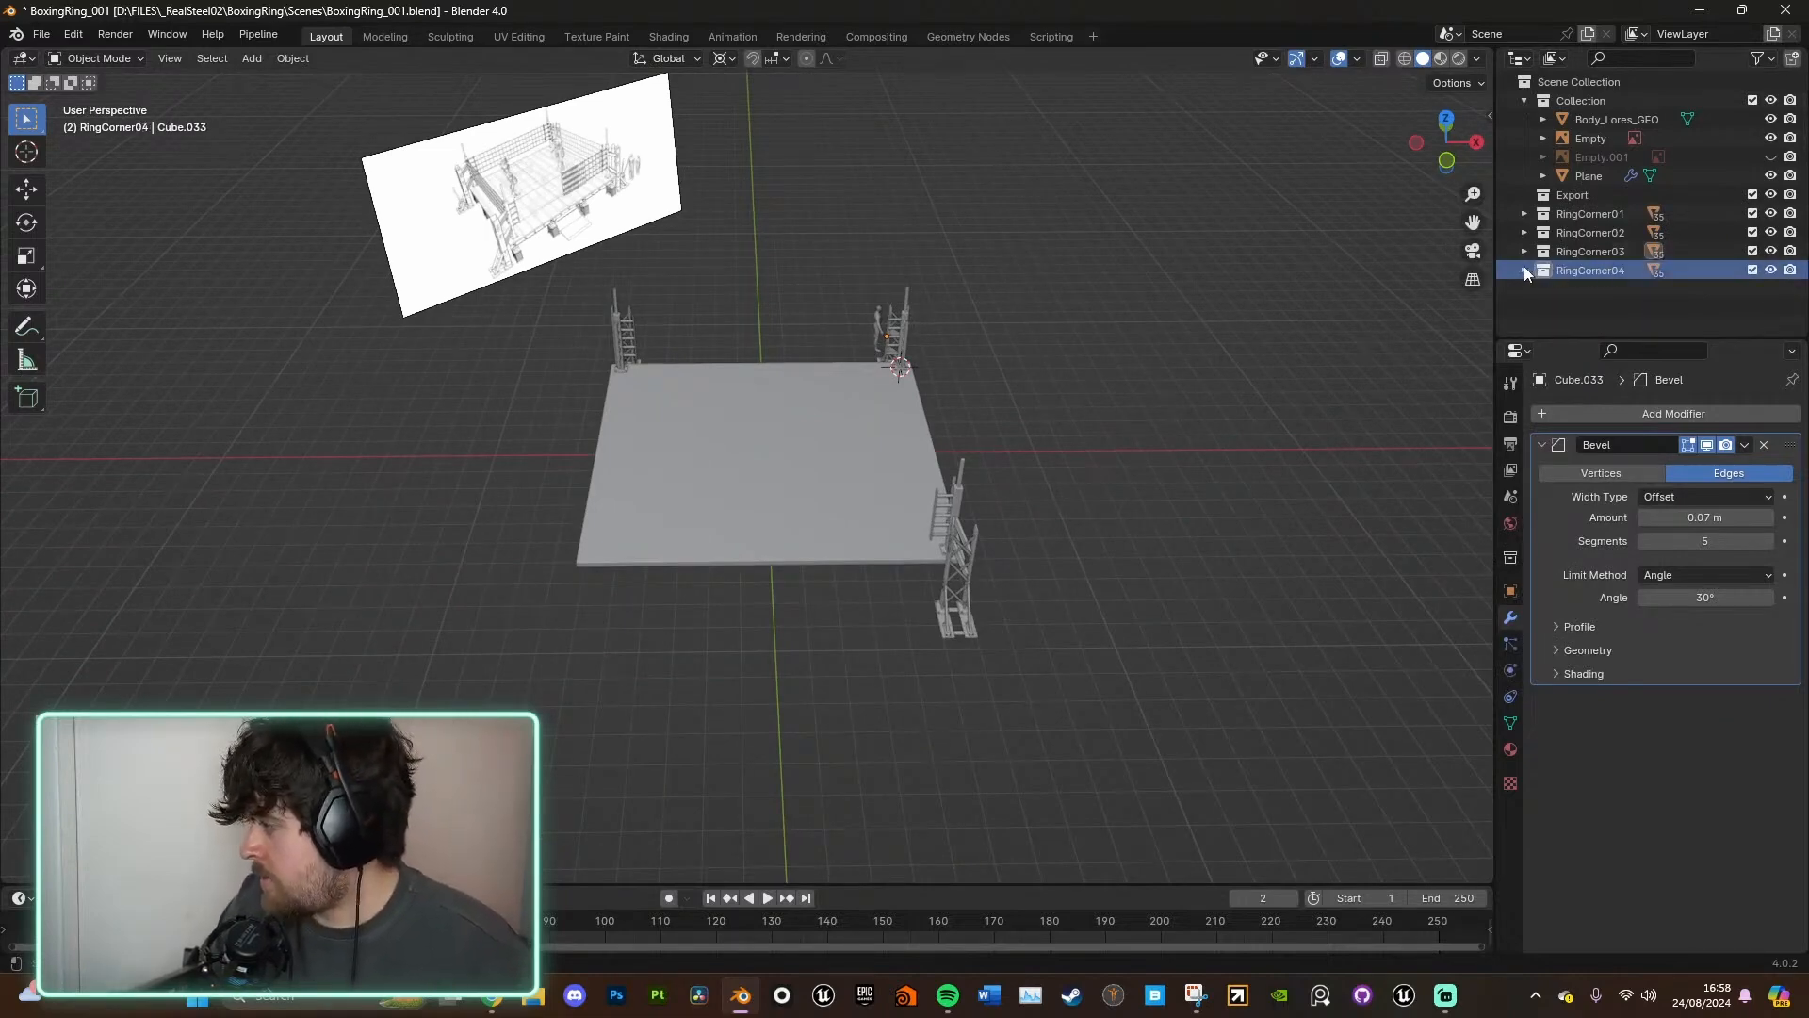
- Select all the objects in the RingCorner04 collection and show the platform from directly above
{"action": "left_click", "coordinate": [1528, 270]}
{"action": "left_click", "coordinate": [1596, 288]}
{"action": "scroll", "coordinate": [1614, 278], "scroll_direction": "down", "scroll_amount": 10}
{"action": "left_click", "coordinate": [1615, 314], "text": "shift"}
{"action": "left_click", "coordinate": [1444, 119]}
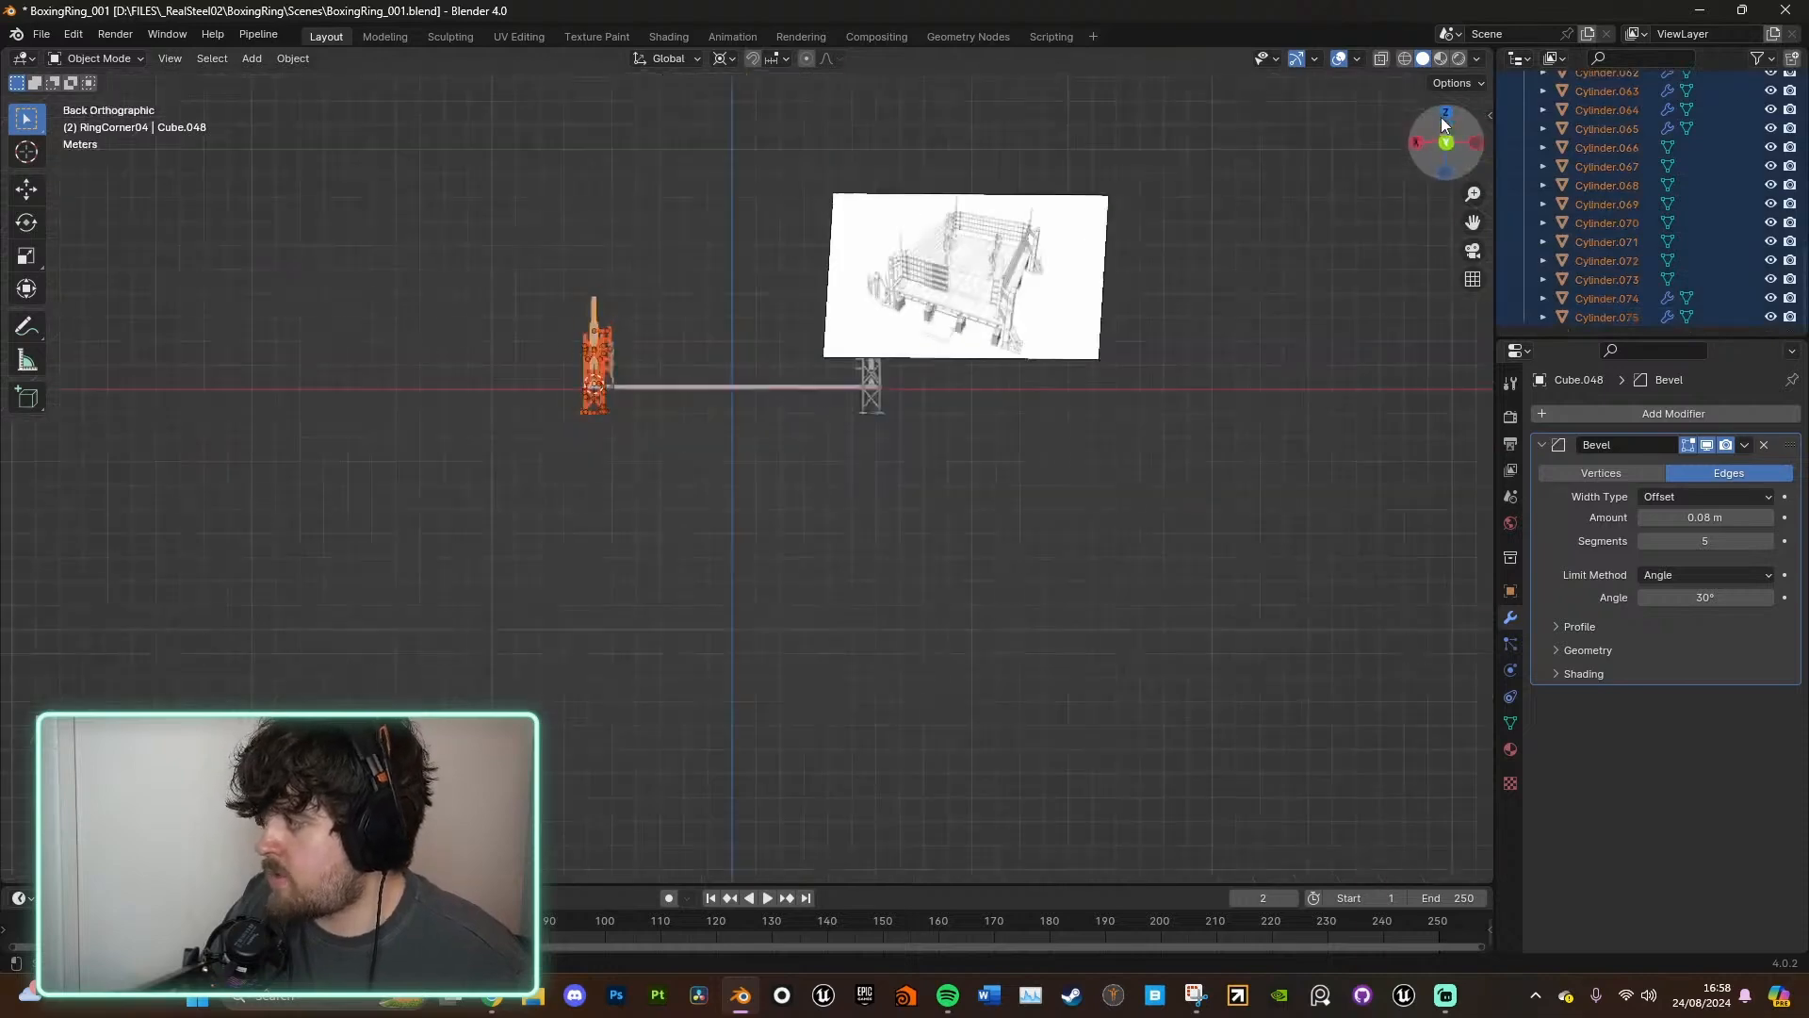
{"action": "left_click", "coordinate": [1448, 112]}
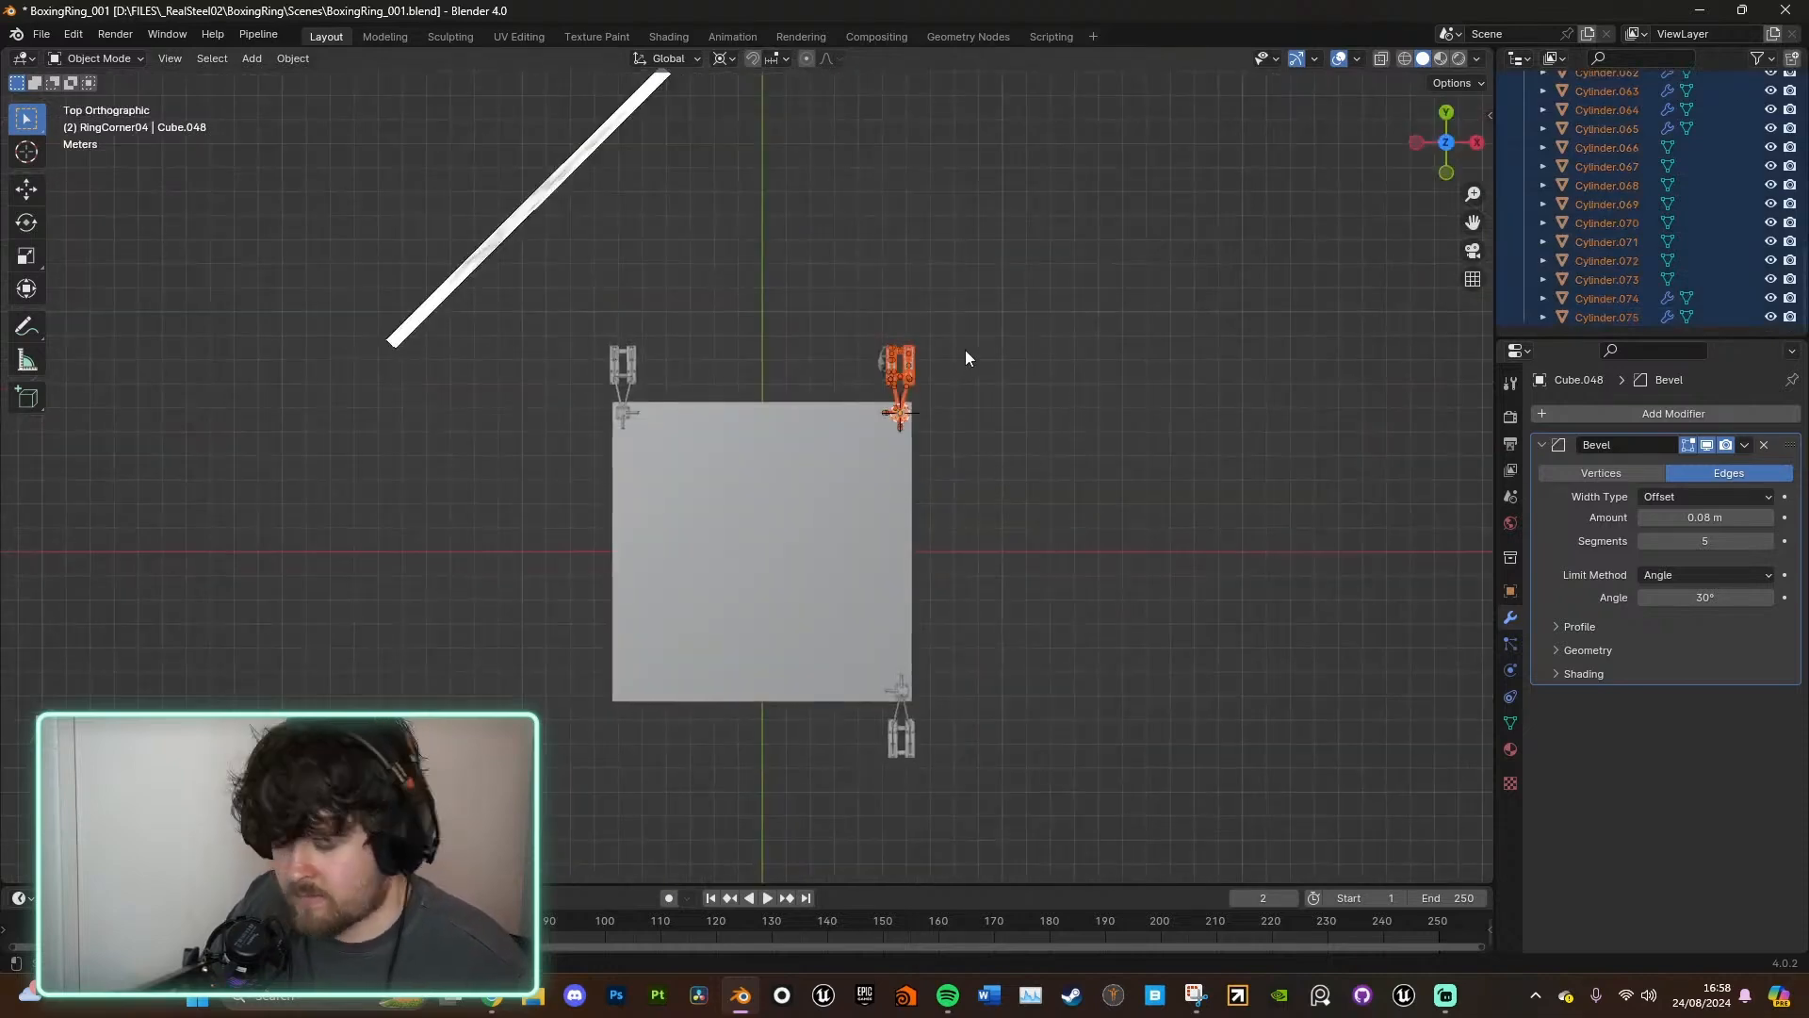
- Try to rotate the RingCorner04 support about the 3D cursor placed on the ring post
{"action": "key", "text": "r"}
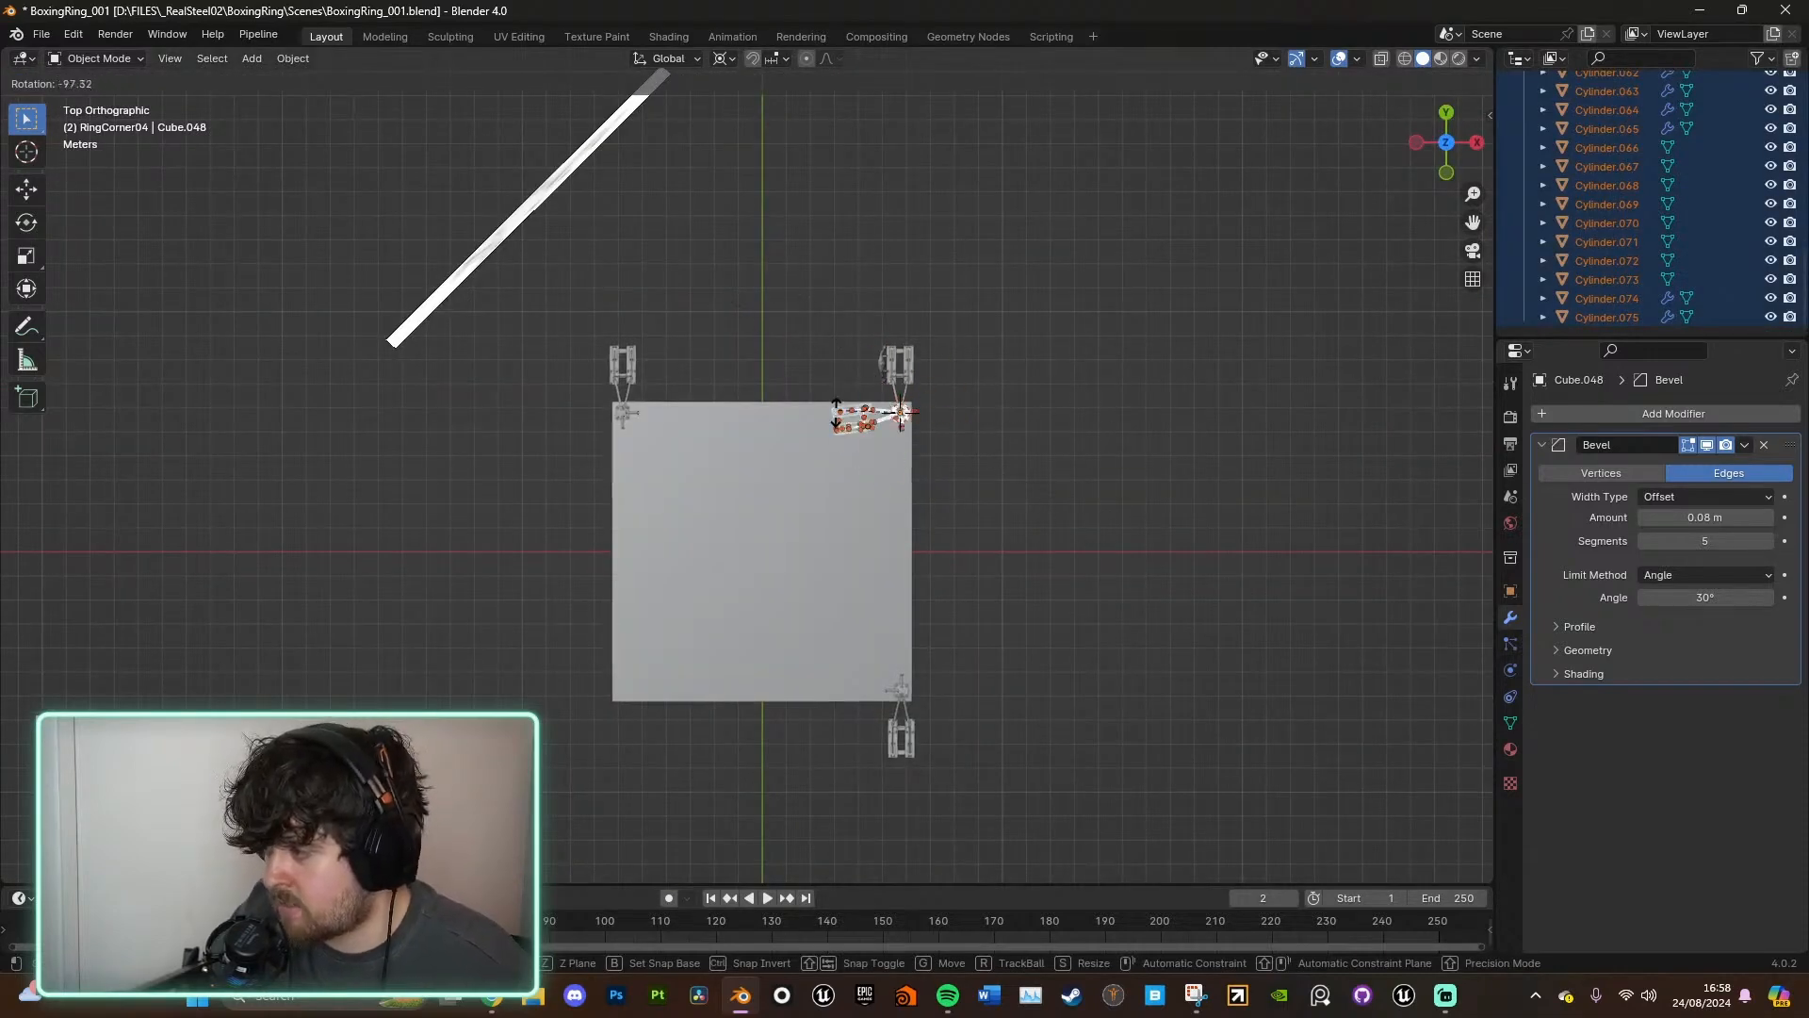
{"action": "left_click", "coordinate": [980, 482]}
{"action": "key", "text": "ctrl+z"}
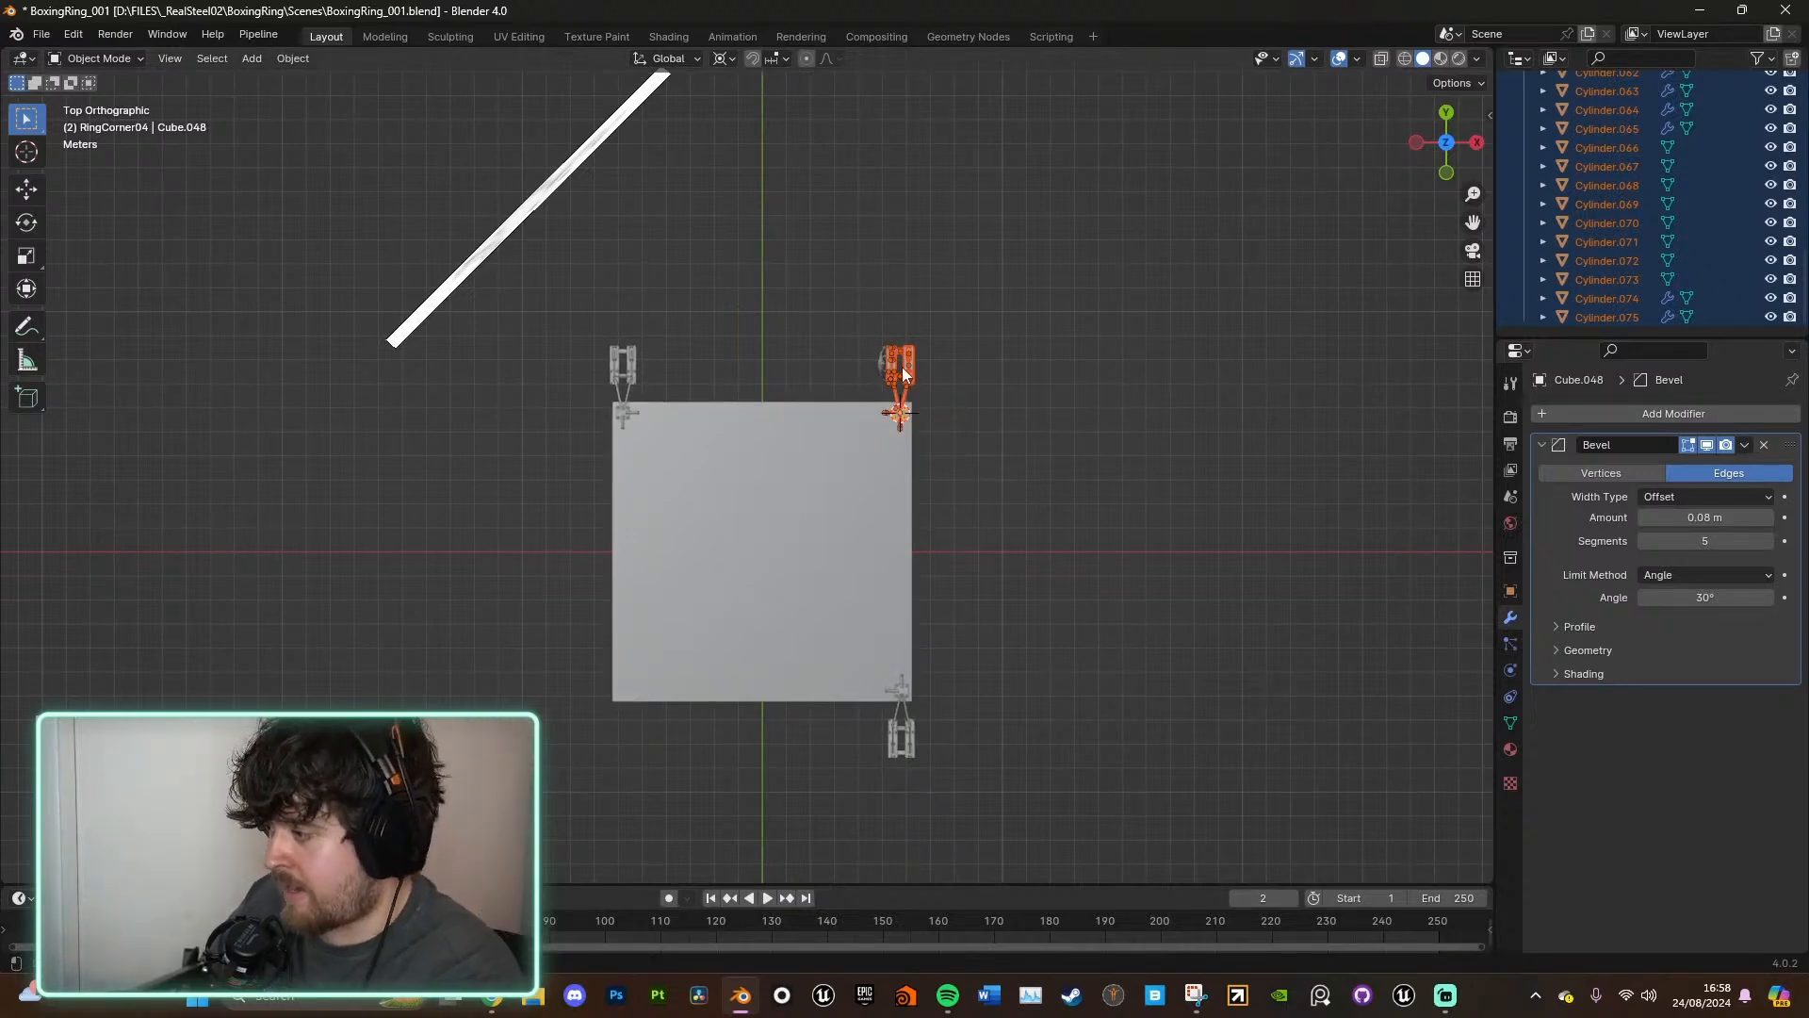
- Snap the 3D cursor to the world origin at the platform's centre
{"action": "right_click", "coordinate": [755, 512]}
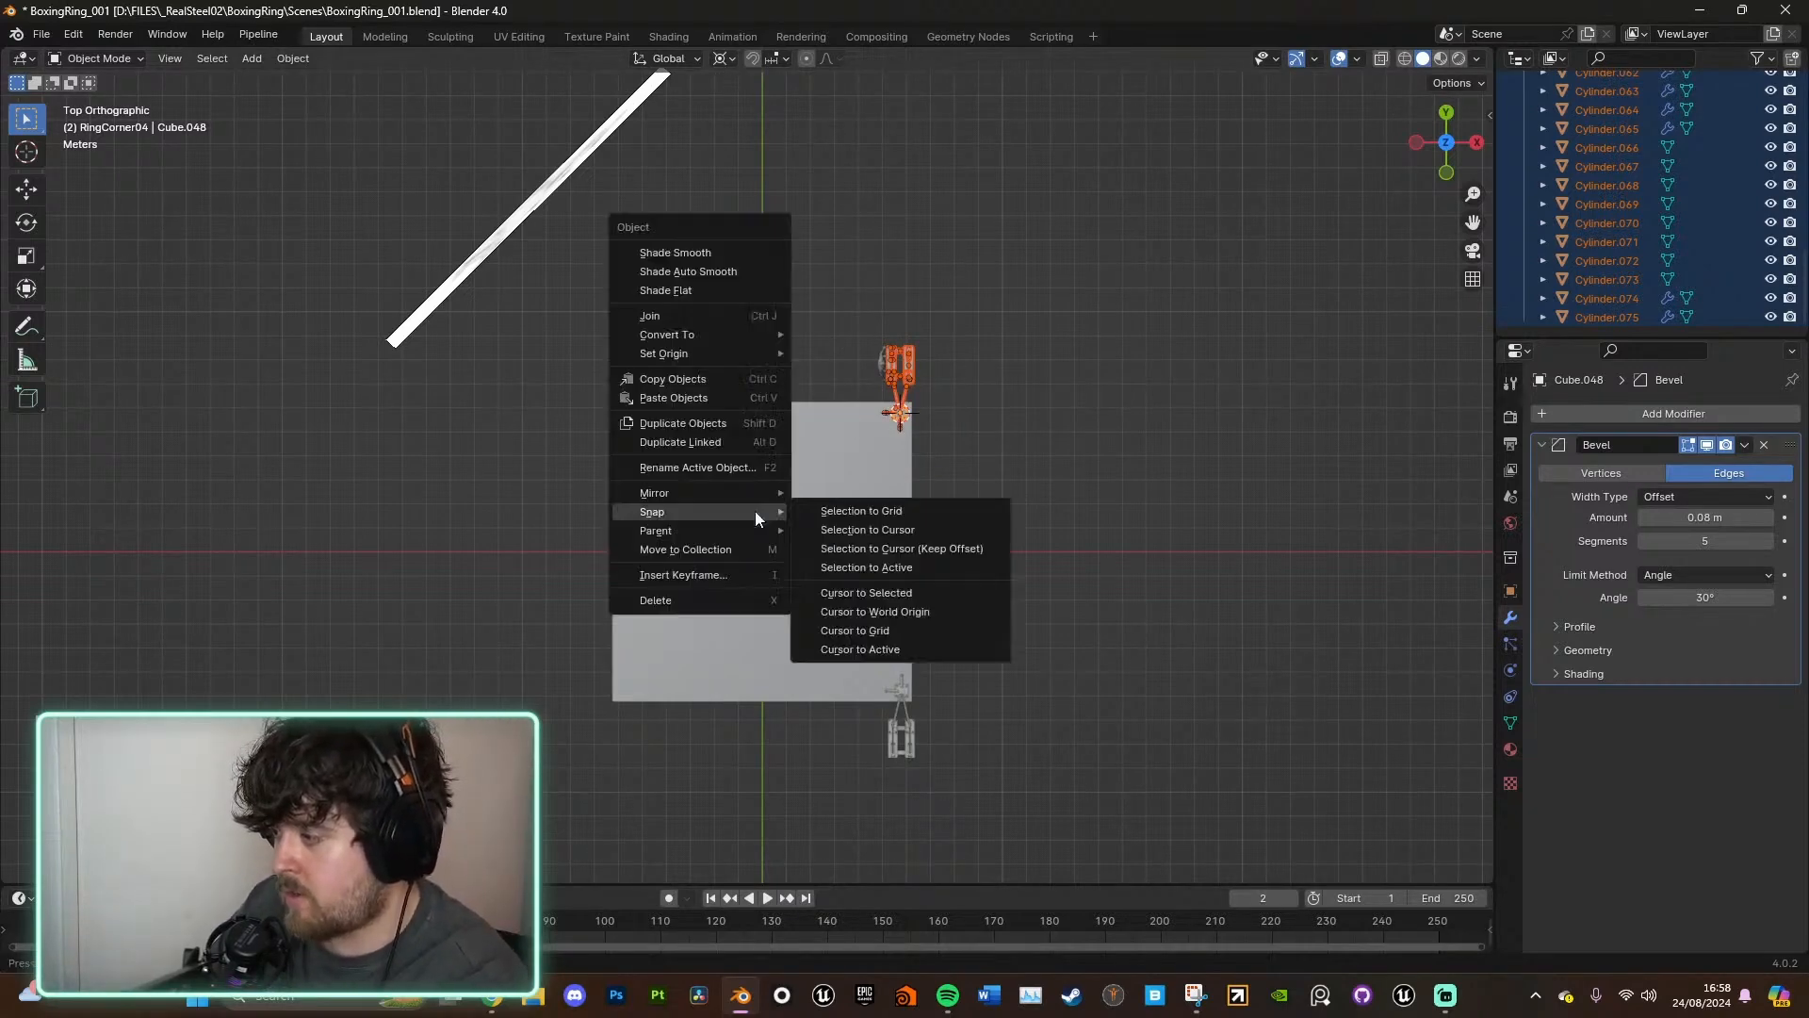
{"action": "left_click", "coordinate": [914, 613]}
{"action": "scroll", "coordinate": [743, 580], "scroll_direction": "up", "scroll_amount": 5}
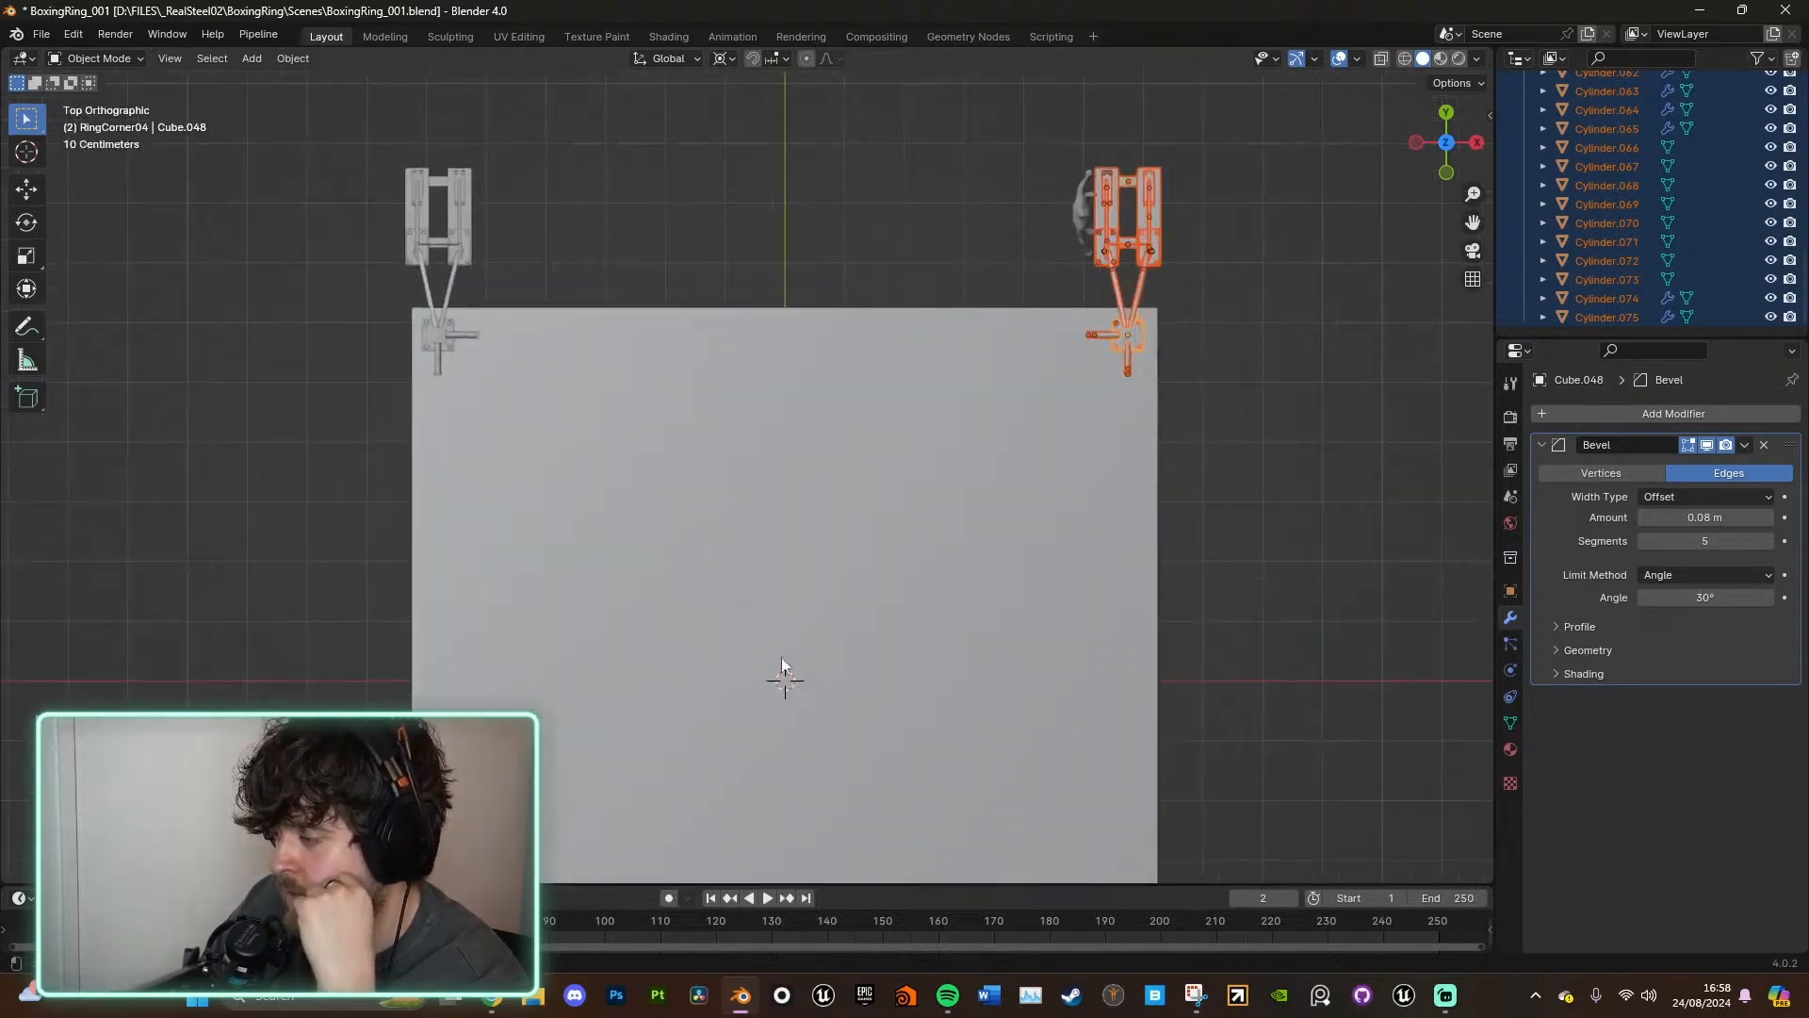
{"action": "scroll", "coordinate": [808, 699], "scroll_direction": "down", "scroll_amount": 2}
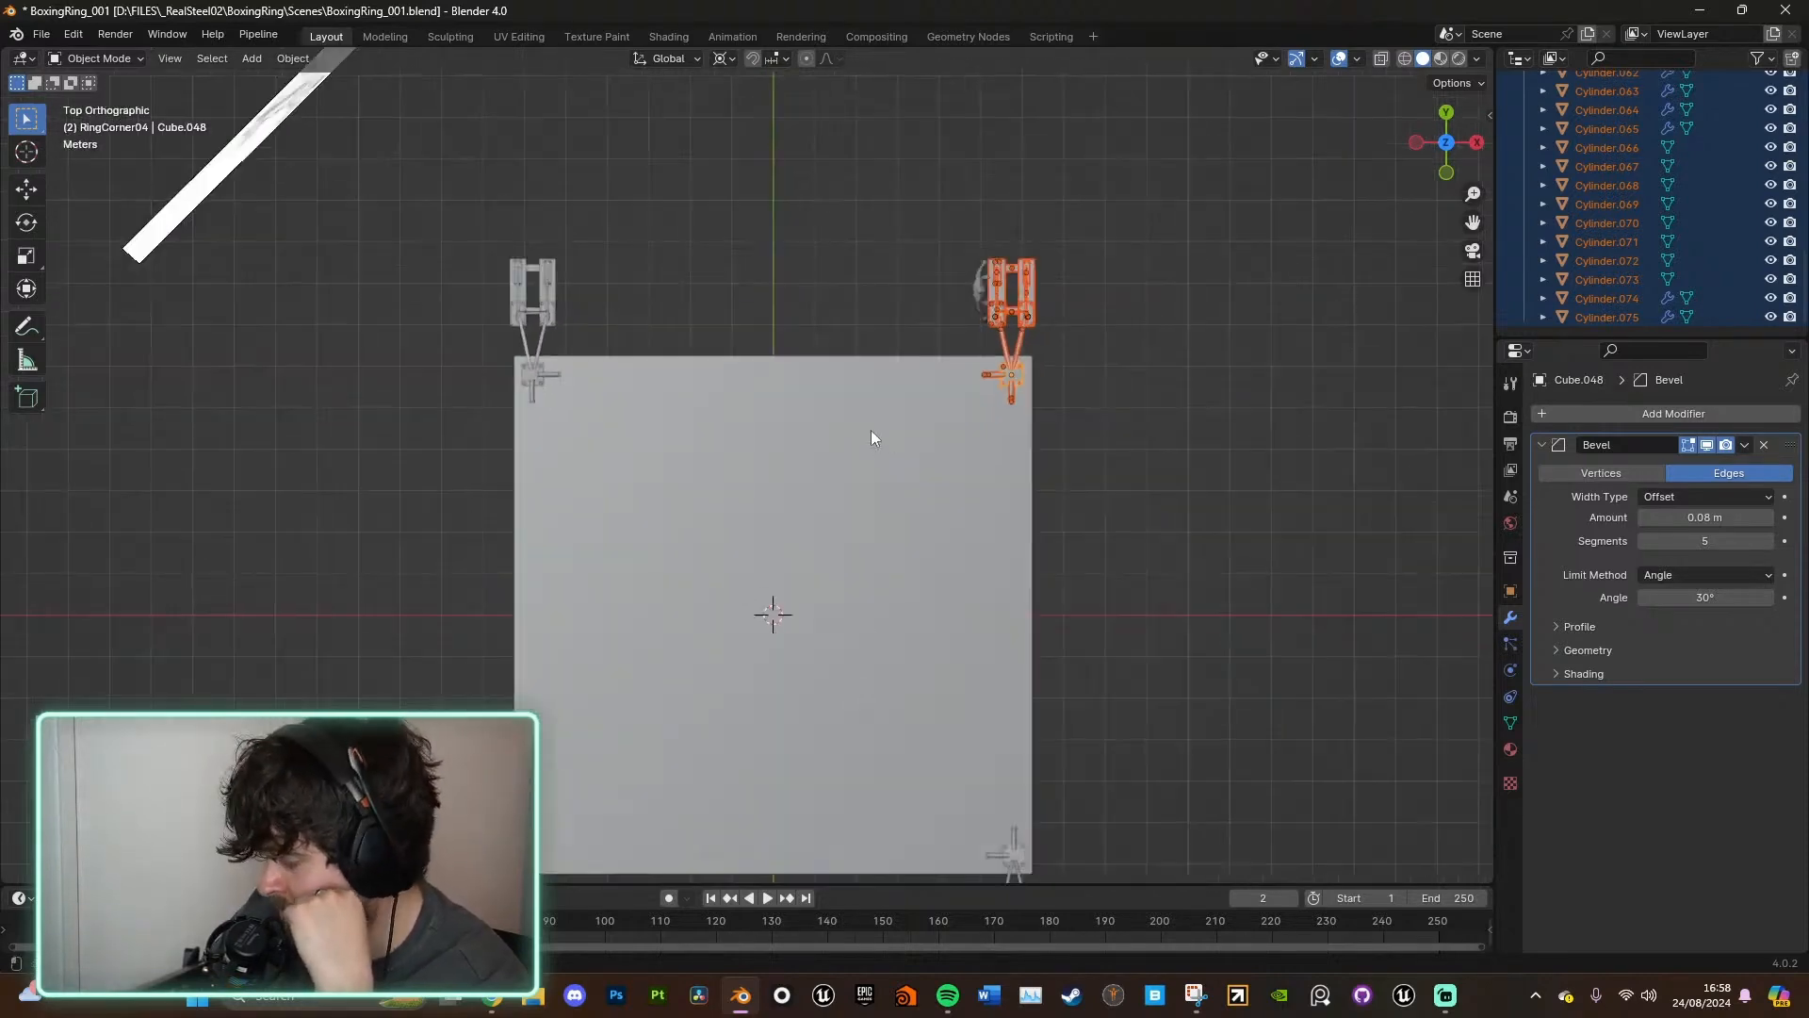
- Try to rotate the RingCorner04 support with the pivot point set to Individual Origins
{"action": "left_click", "coordinate": [732, 59]}
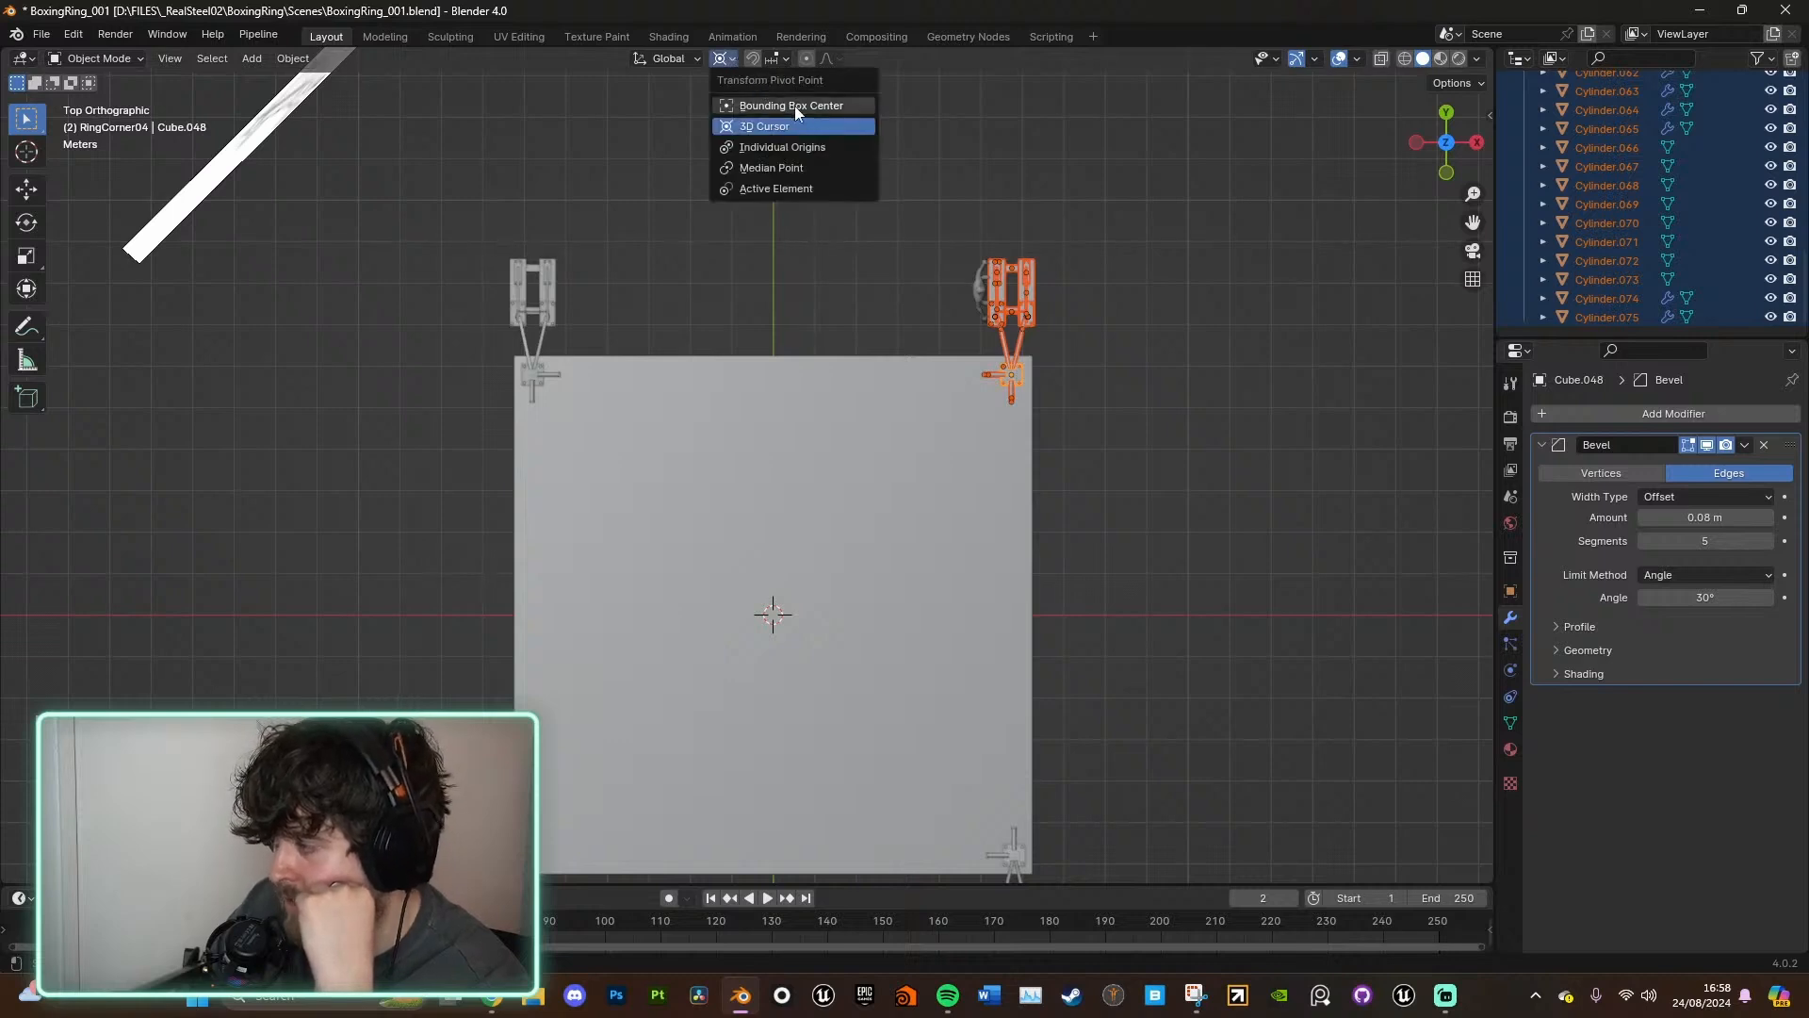
{"action": "left_click", "coordinate": [790, 147]}
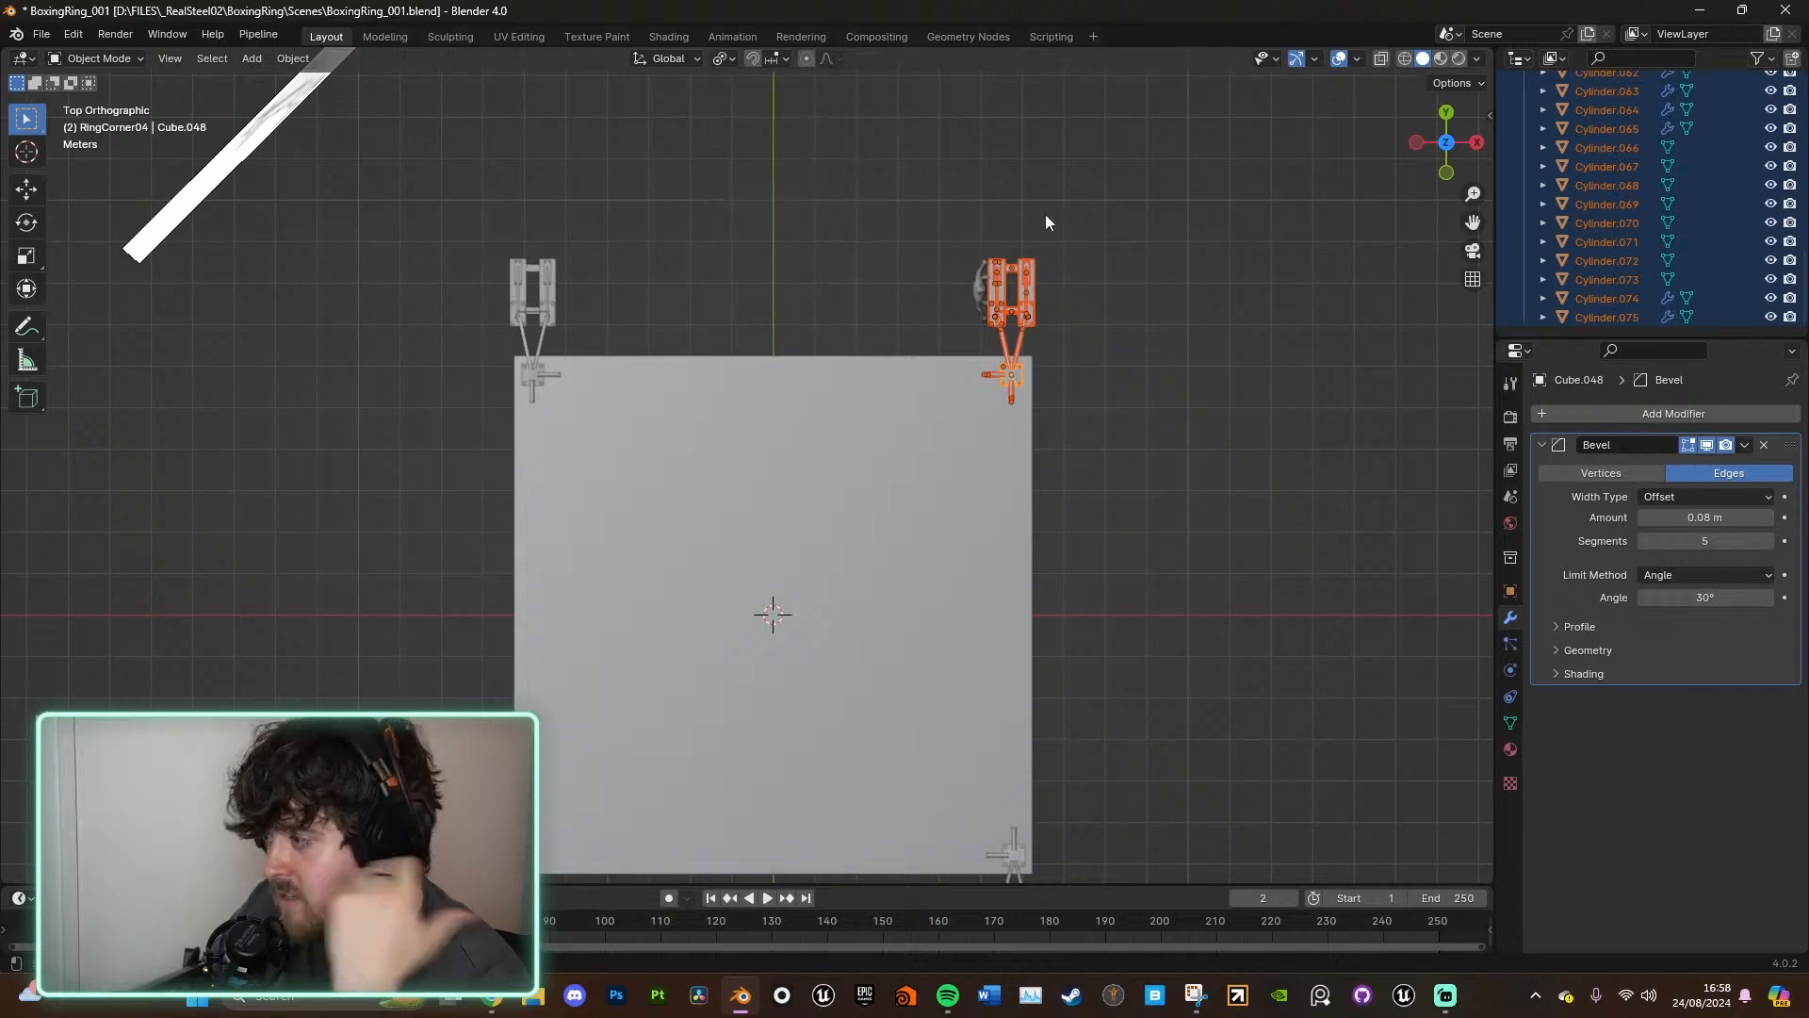
{"action": "key", "text": "r"}
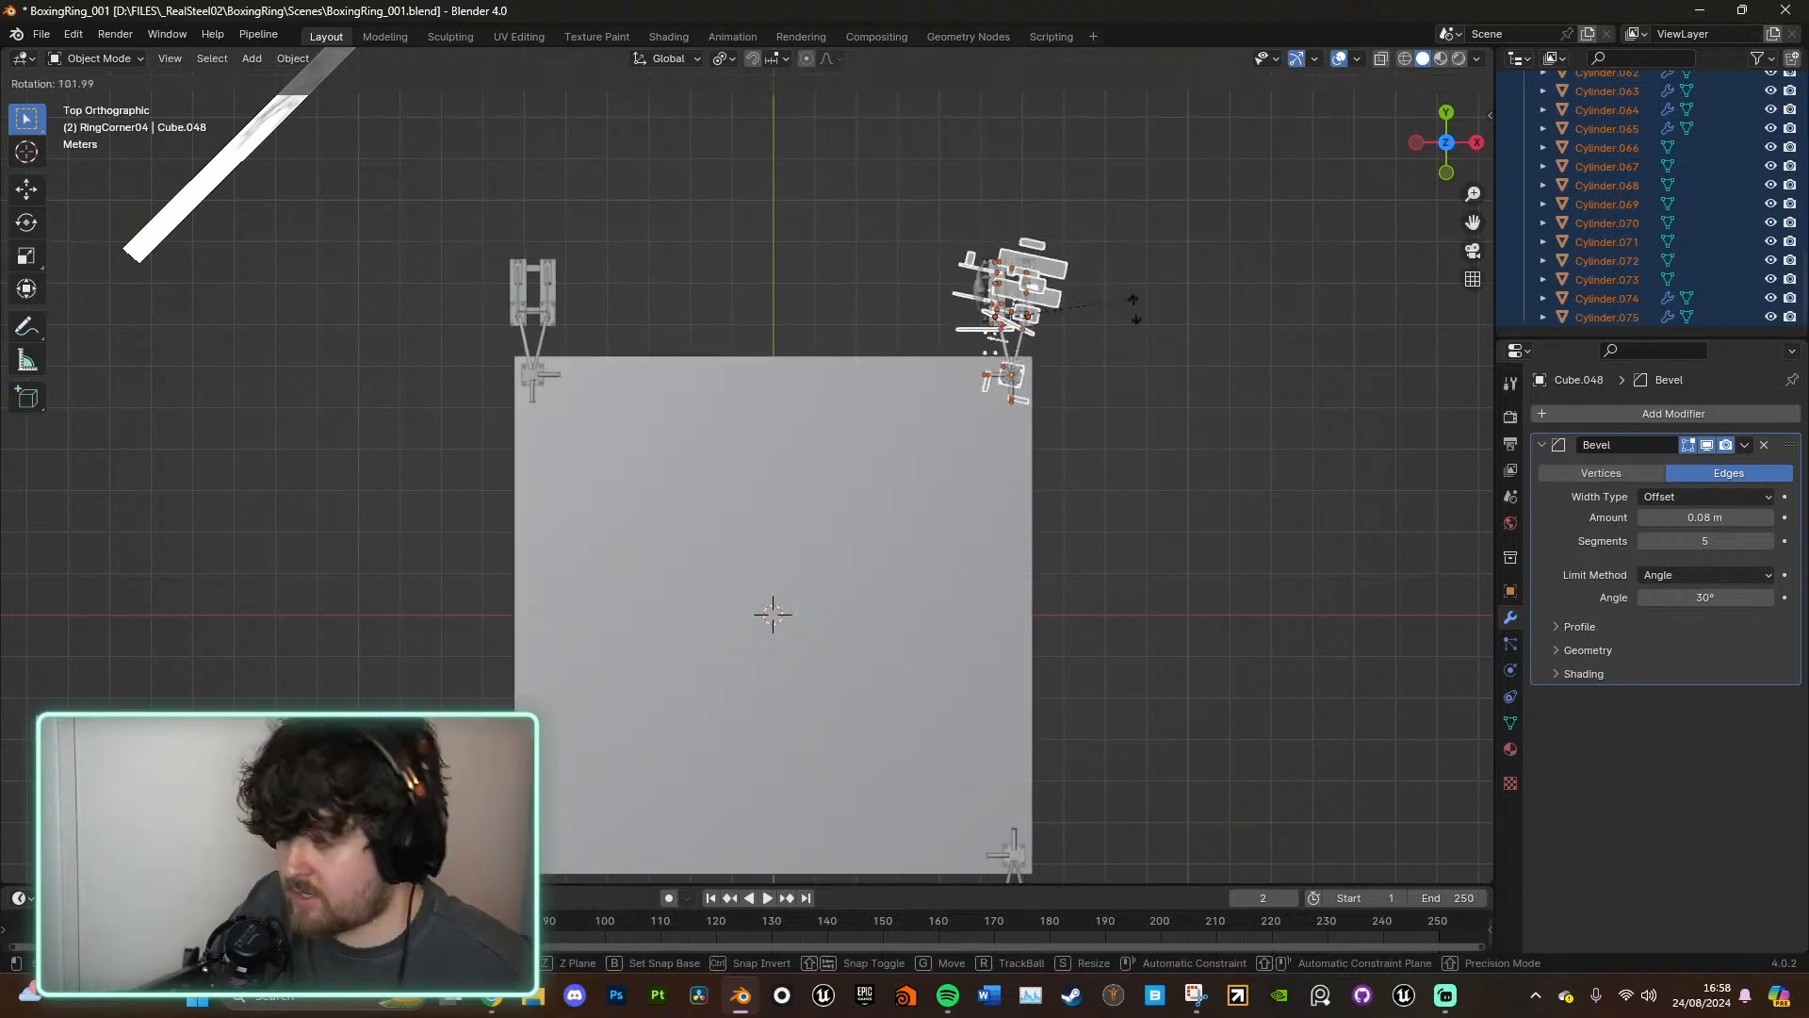
{"action": "left_click", "coordinate": [1105, 396]}
{"action": "key", "text": "ctrl+z"}
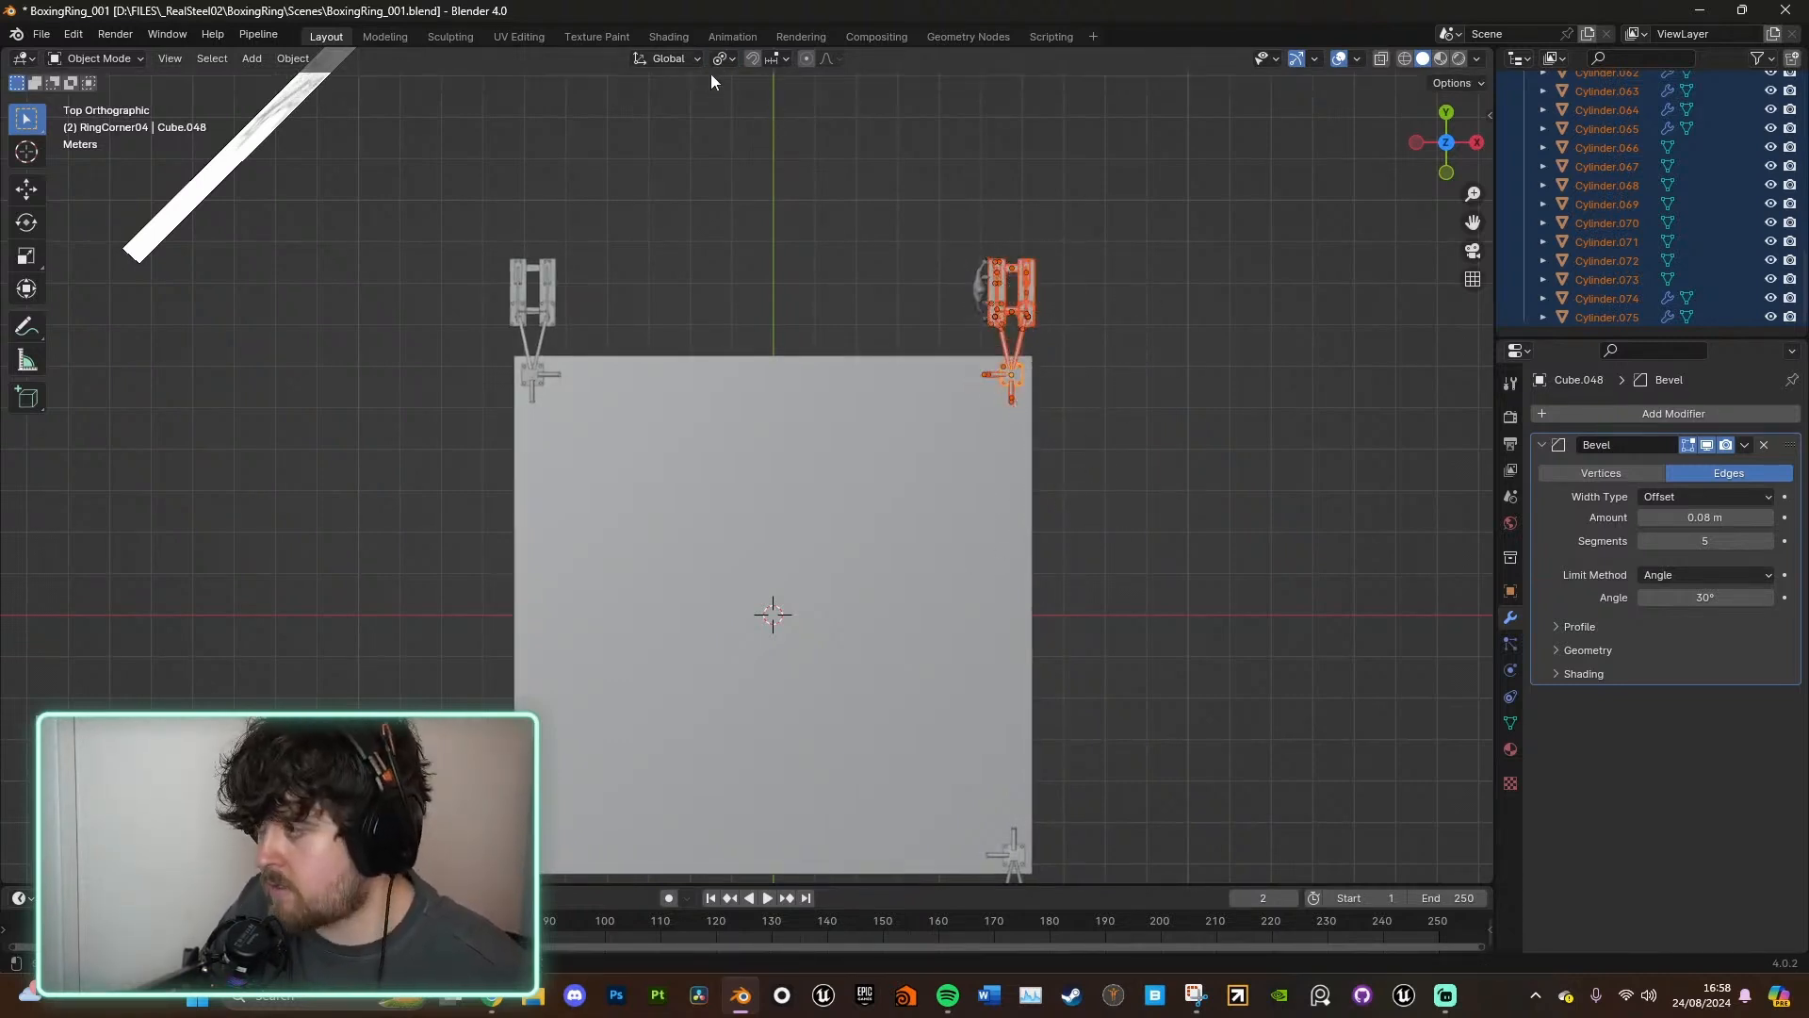
- Try to rotate the RingCorner04 support with the pivot point set to Median Point
{"action": "left_click", "coordinate": [728, 59]}
{"action": "left_click", "coordinate": [792, 167]}
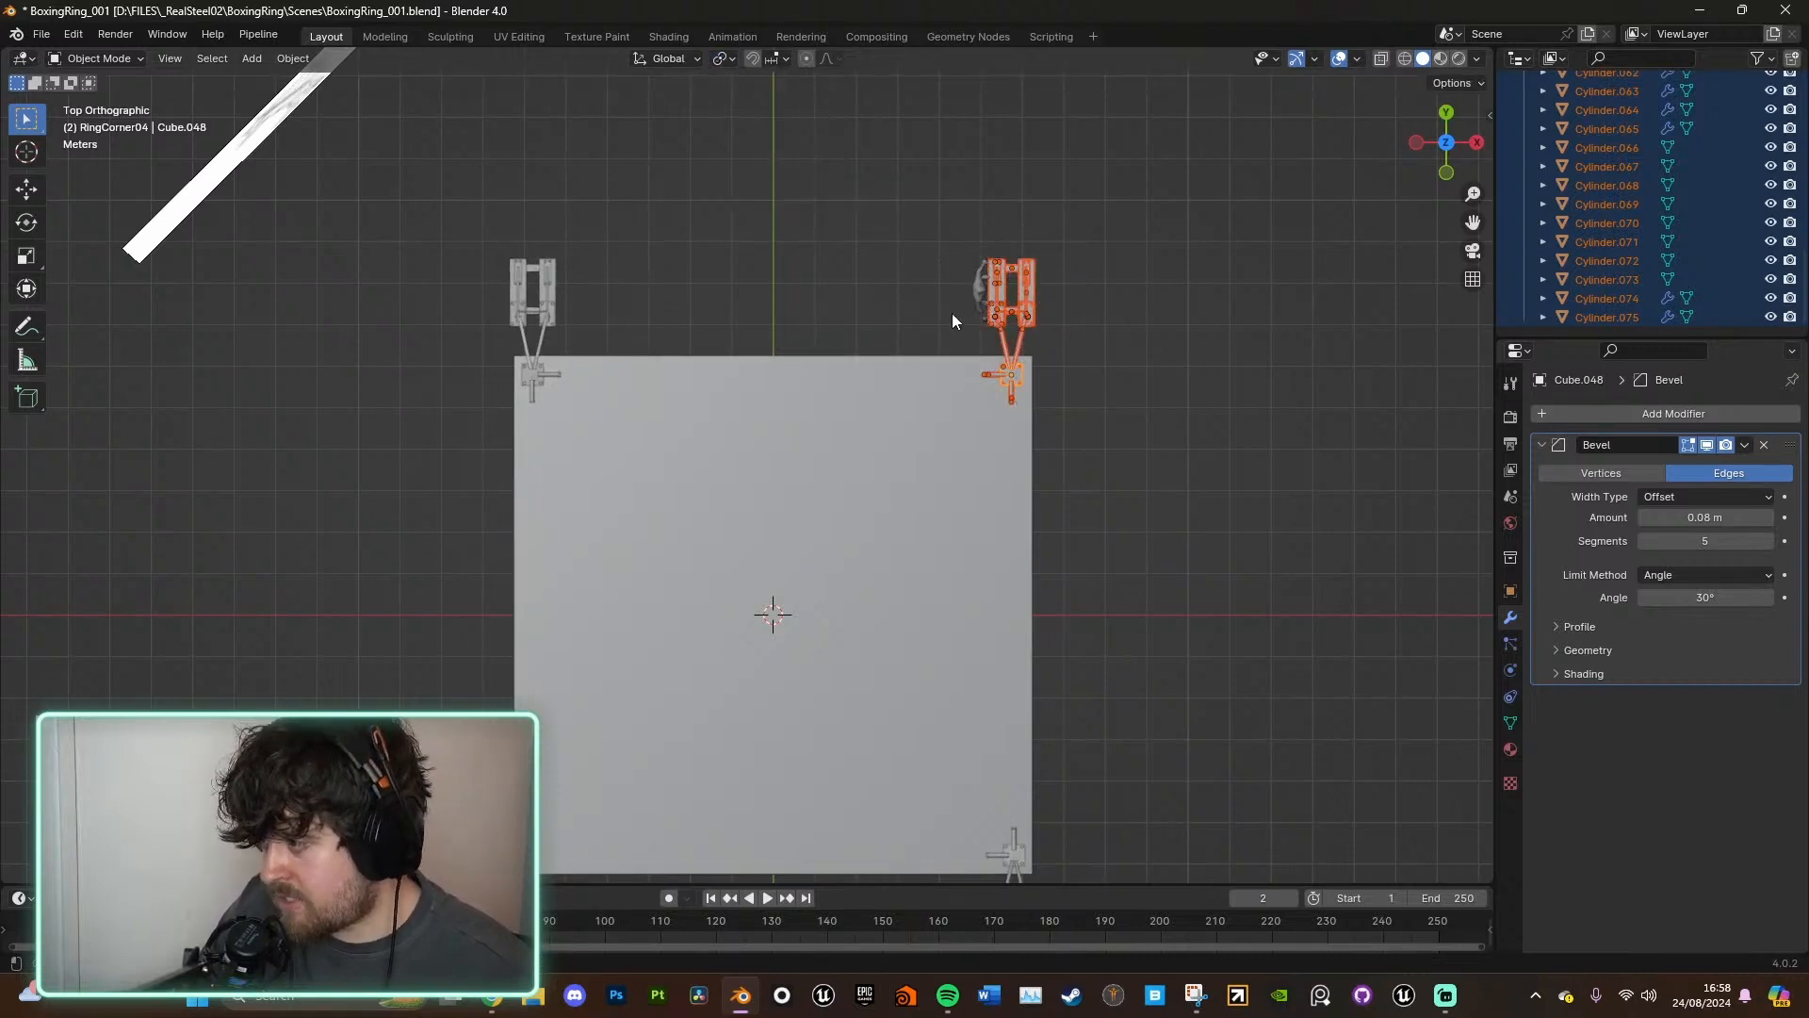
{"action": "key", "text": "r"}
{"action": "left_click", "coordinate": [1122, 303]}
{"action": "key", "text": "ctrl+z"}
- Set the pivot point to 3D Cursor and rotate the RingCorner04 support by -180° to the diagonally opposite platform corner
{"action": "left_click", "coordinate": [724, 58]}
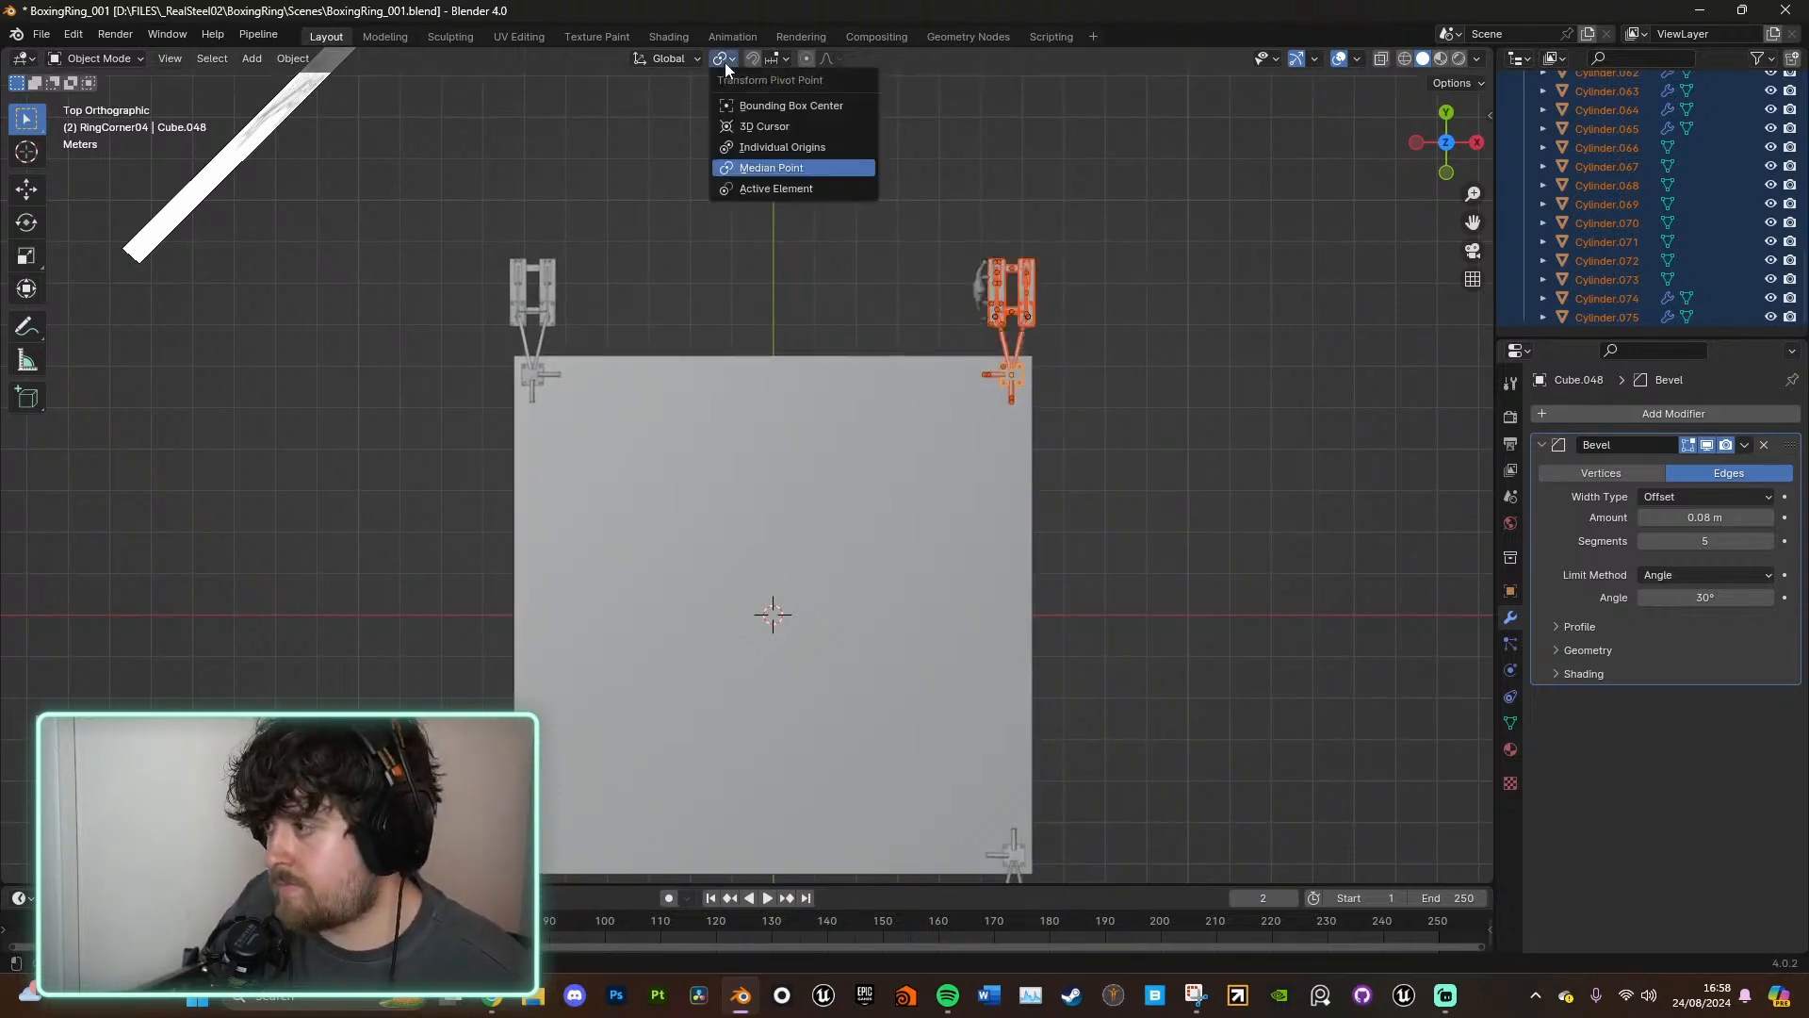
{"action": "left_click", "coordinate": [766, 128]}
{"action": "middle_click_drag", "start_coordinate": [959, 527], "coordinate": [948, 381], "text": "shift"}
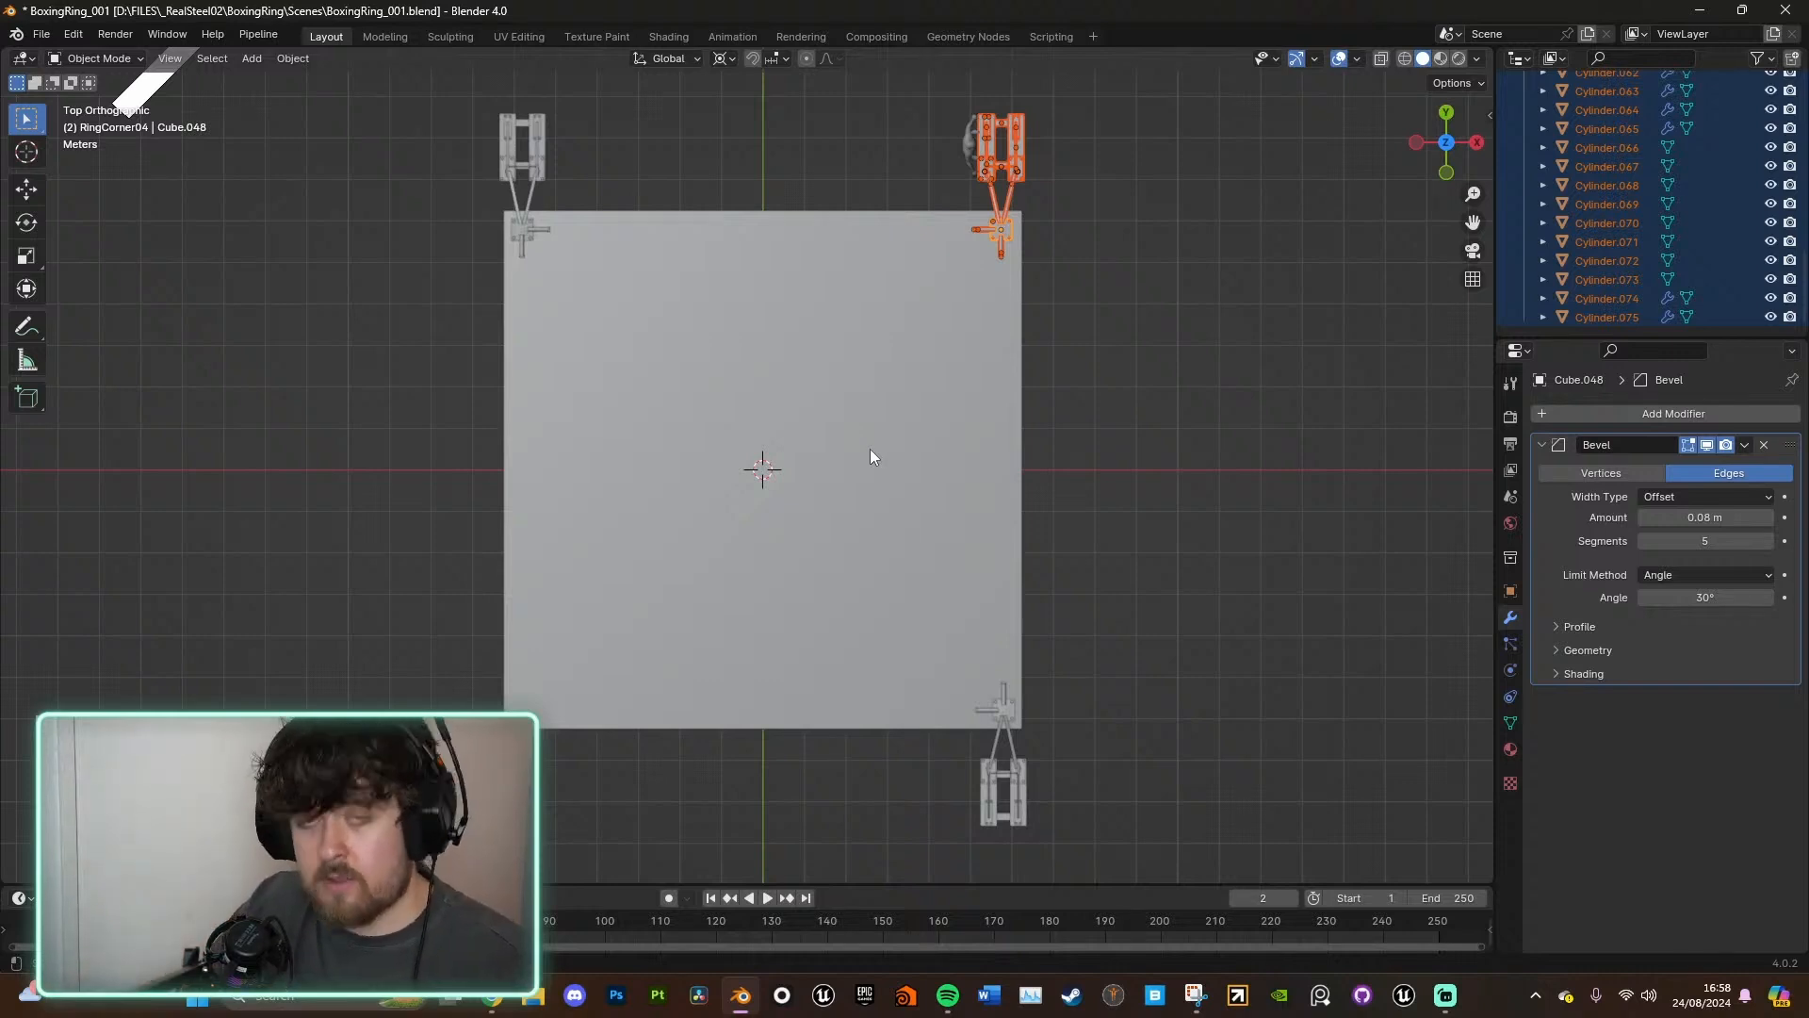
{"action": "key", "text": "r"}
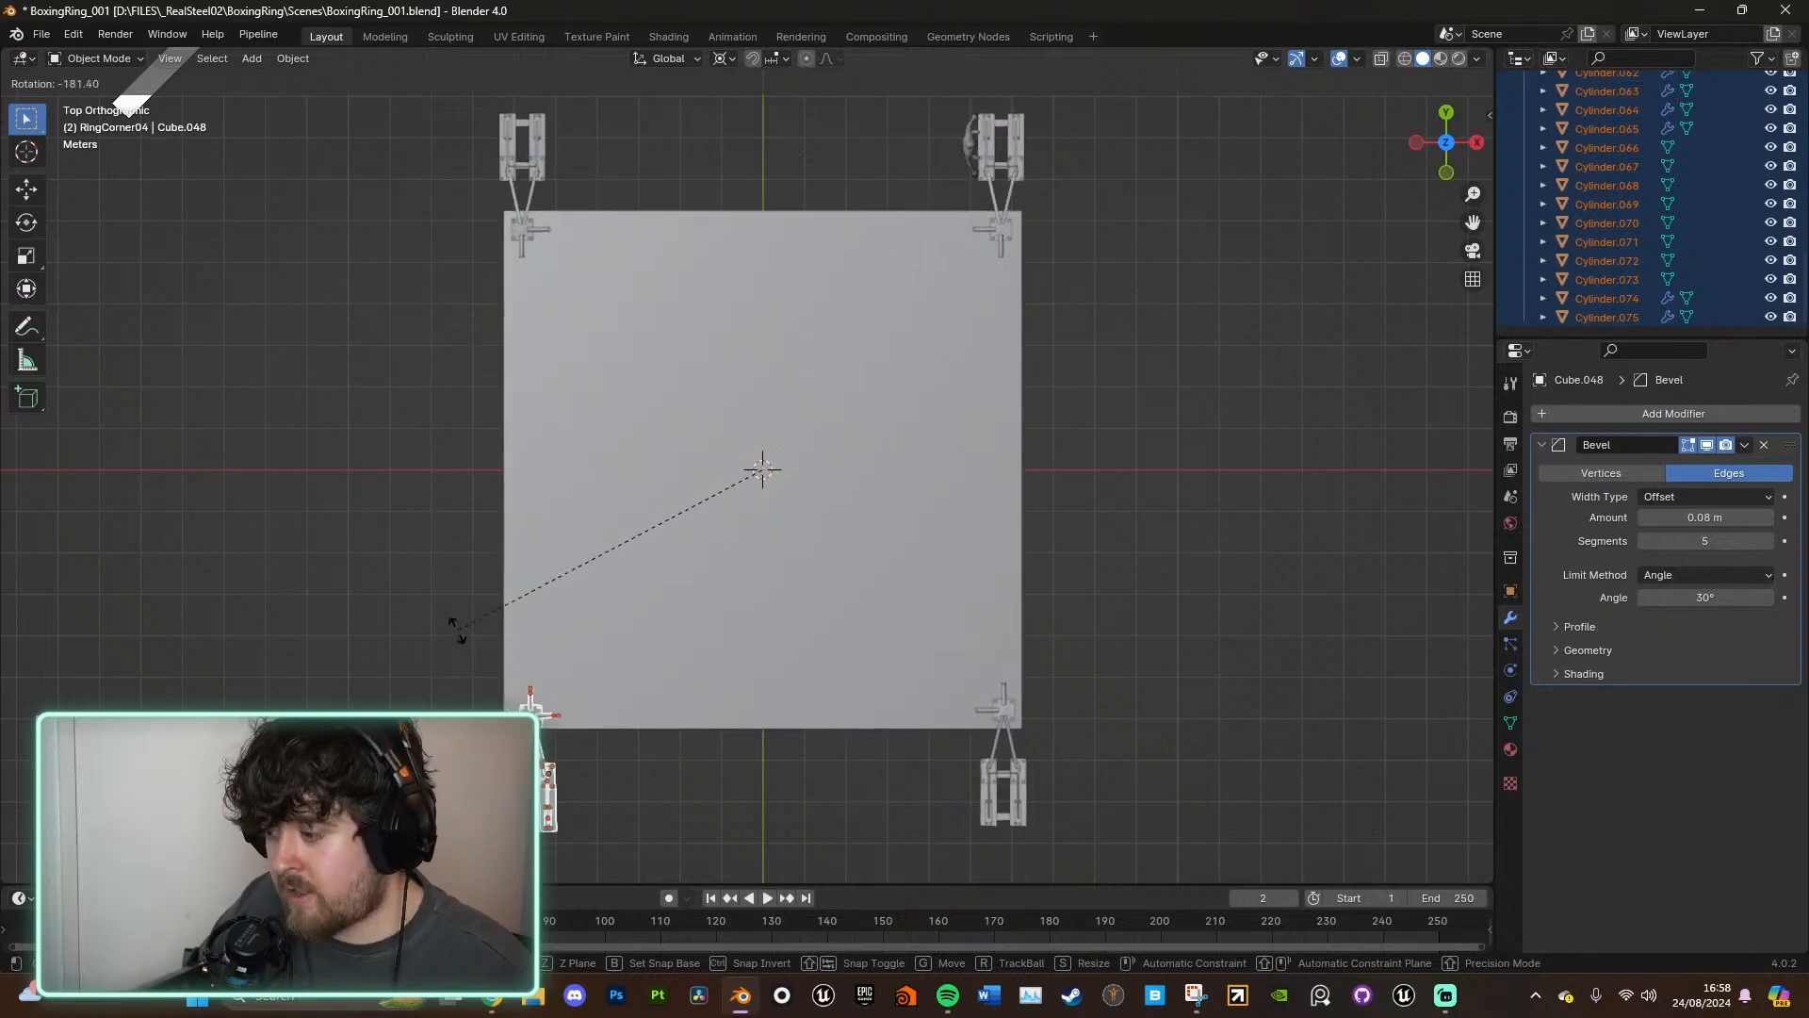
{"action": "type", "text": "-180"}
{"action": "key", "text": "Return"}
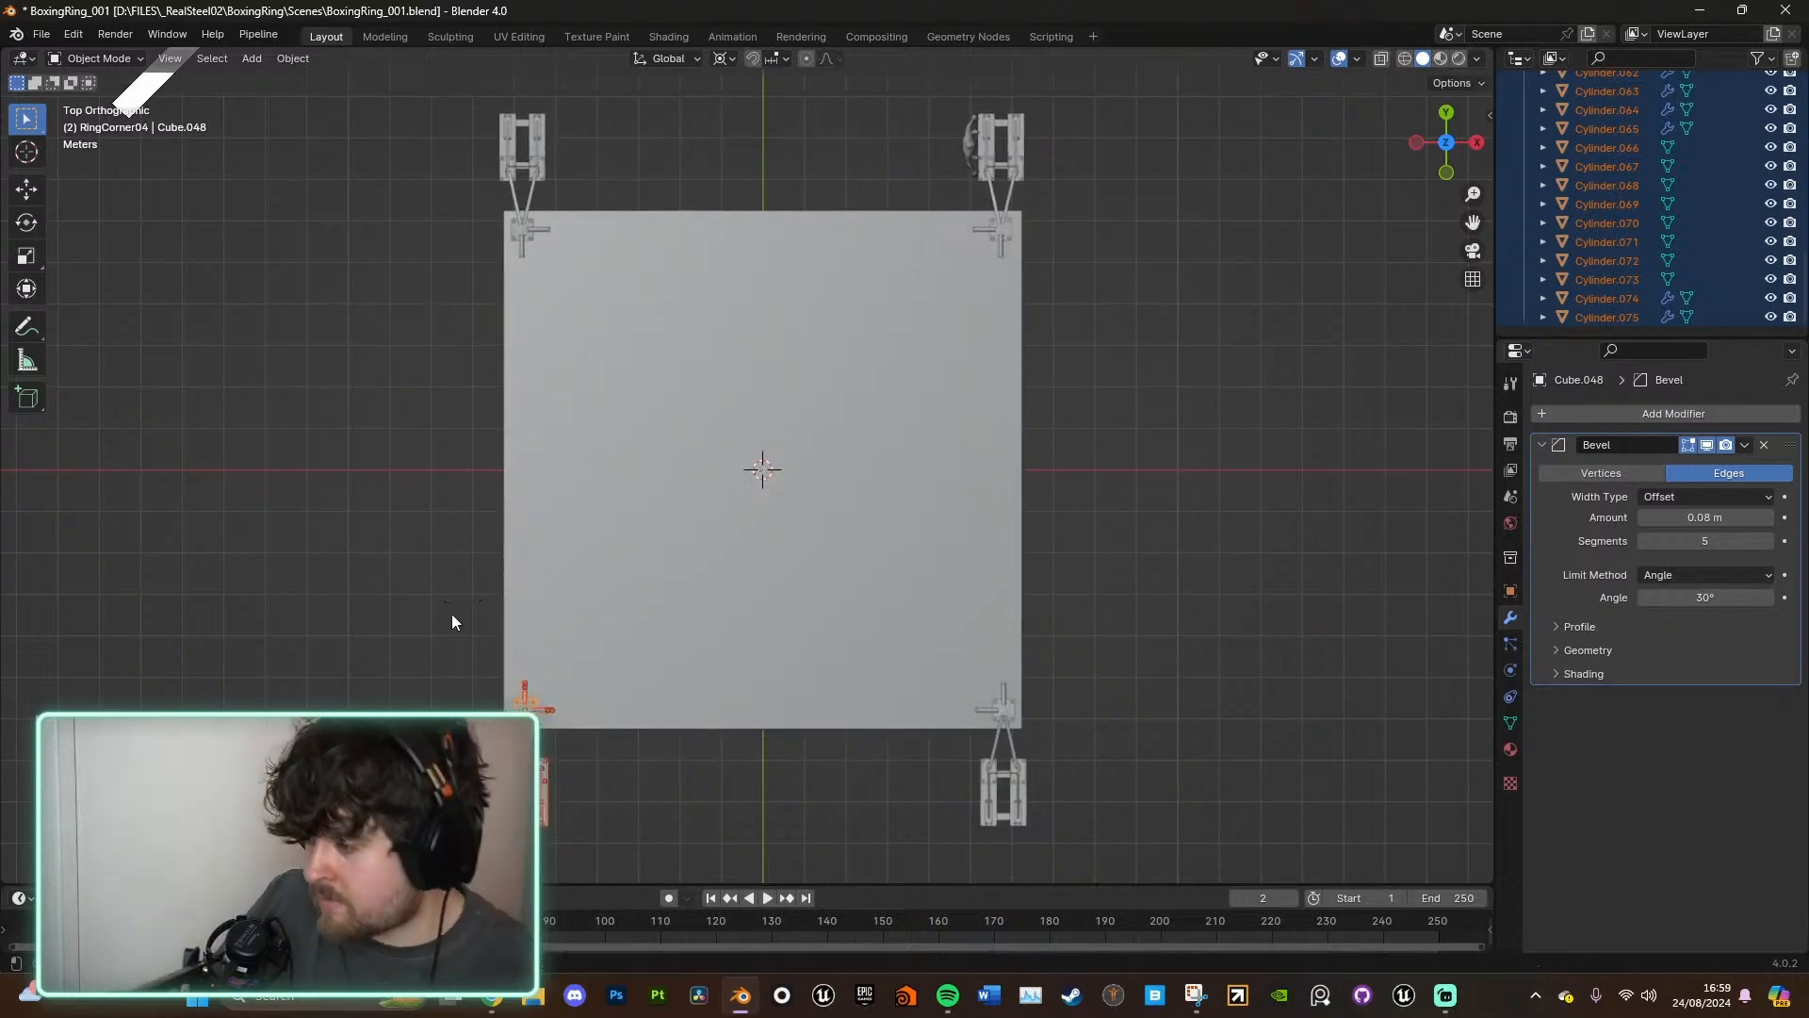
{"action": "middle_click_drag", "start_coordinate": [698, 454], "coordinate": [1254, 332]}
{"action": "scroll", "coordinate": [1253, 332], "scroll_direction": "down", "scroll_amount": 5}
{"action": "middle_click_drag", "start_coordinate": [1398, 348], "coordinate": [1034, 311]}
{"action": "scroll", "coordinate": [1056, 314], "scroll_direction": "up", "scroll_amount": 4}
{"action": "scroll", "coordinate": [1054, 285], "scroll_direction": "down", "scroll_amount": 4}
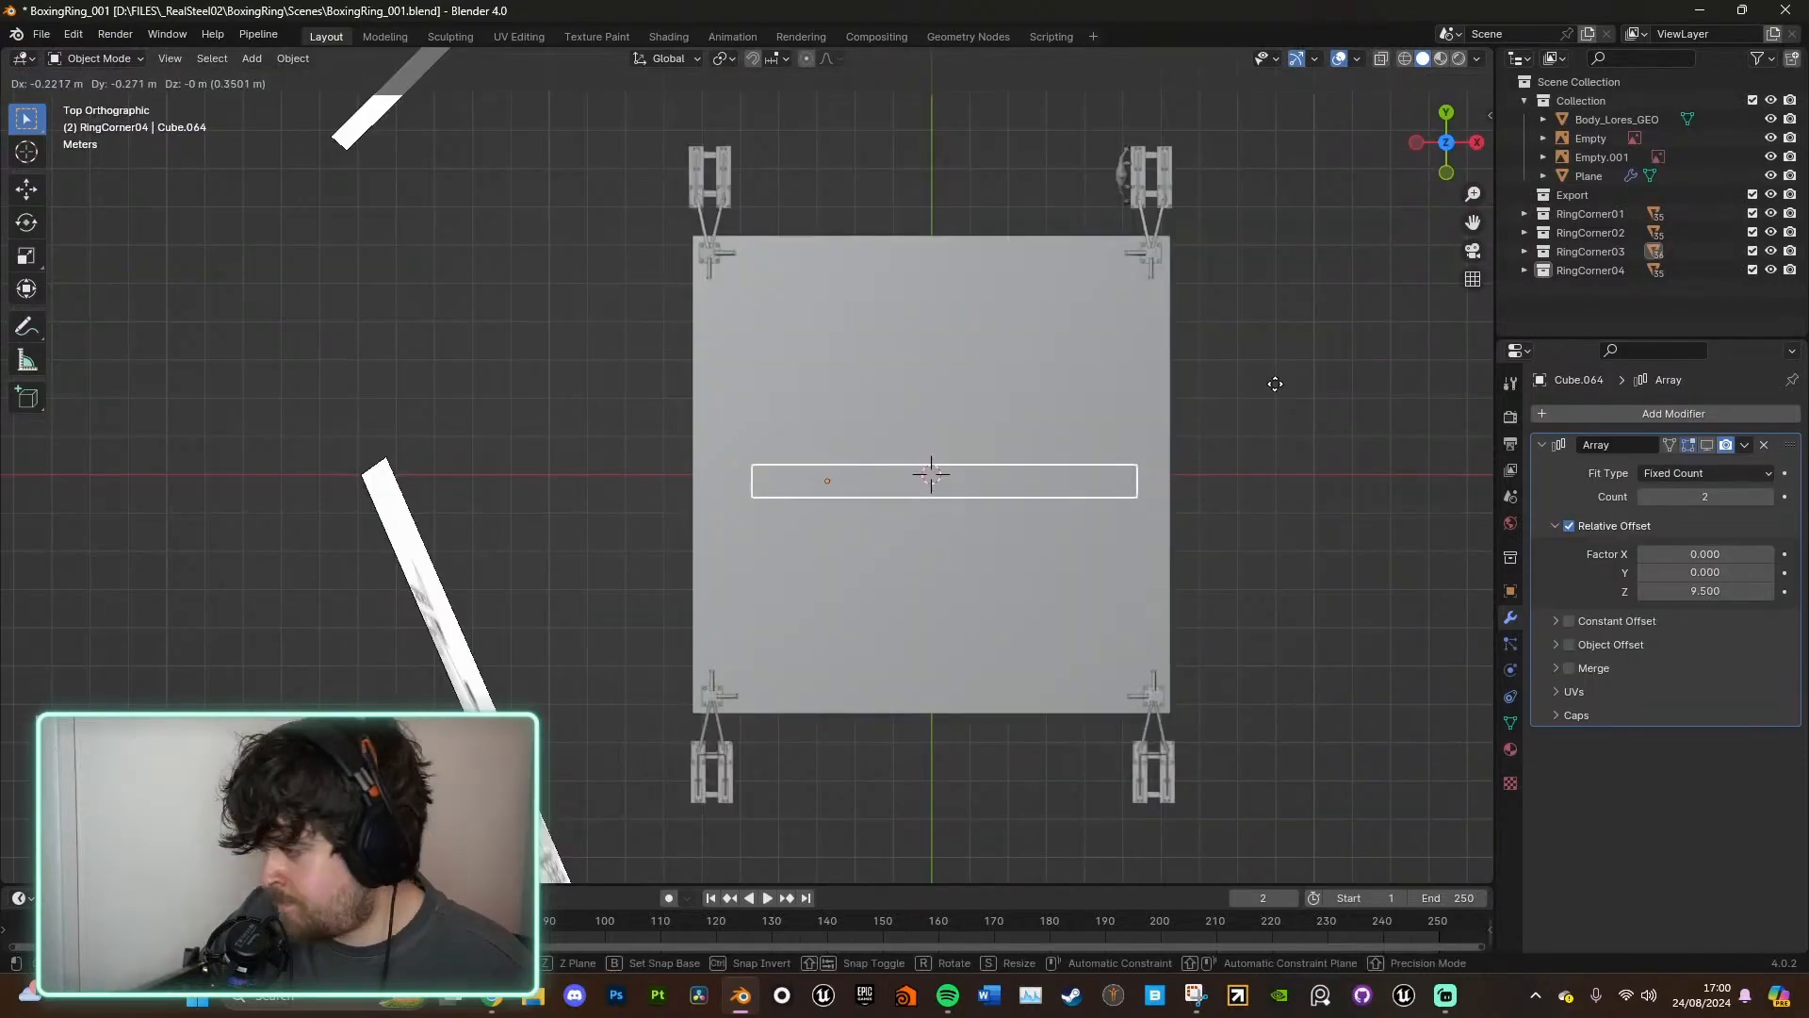
- Stretch the beam under the platform along X past both platform sides and shift it along X to centre it
{"action": "key", "text": "Tab"}
{"action": "key", "text": "s"}
{"action": "key", "text": "x"}
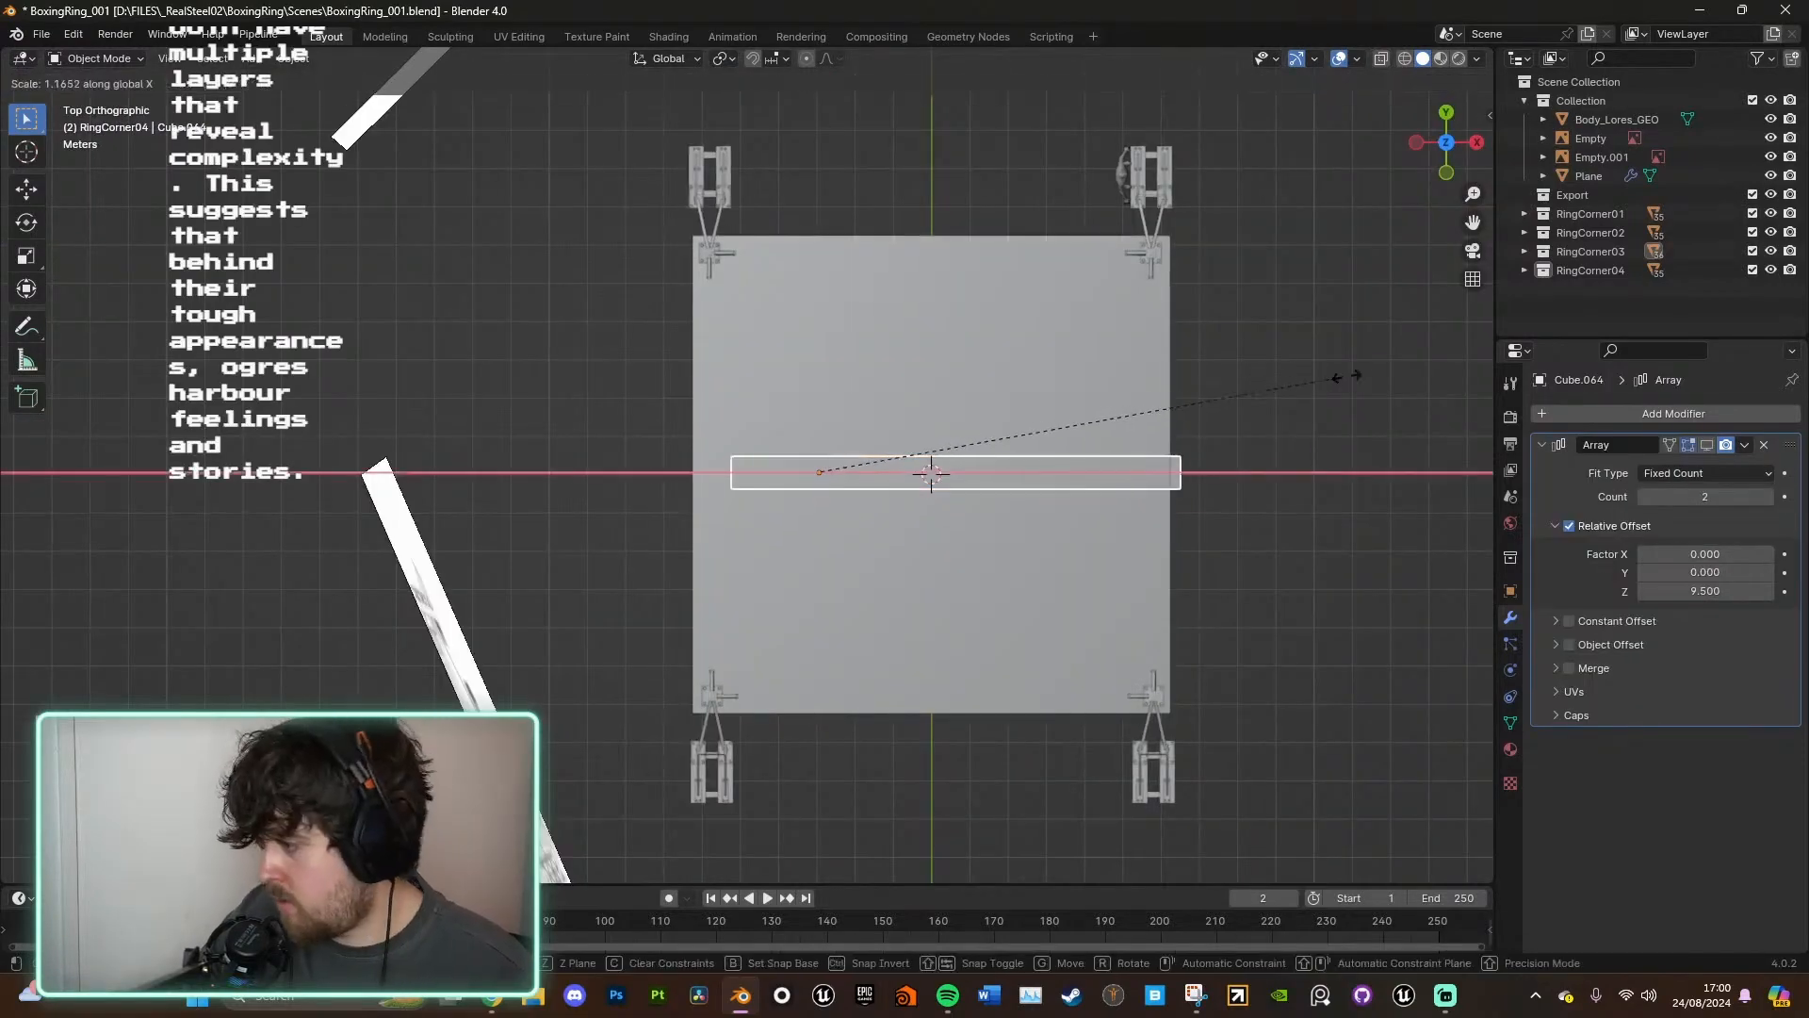
{"action": "left_click", "coordinate": [1406, 376]}
{"action": "key", "text": "g"}
{"action": "key", "text": "x"}
{"action": "left_click", "coordinate": [1367, 381]}
- Lower the beam about 0.02 m along Z so it sits against the platform's underside
{"action": "middle_click_drag", "start_coordinate": [1368, 443], "coordinate": [1127, 483]}
{"action": "scroll", "coordinate": [1101, 568], "scroll_direction": "up", "scroll_amount": 3}
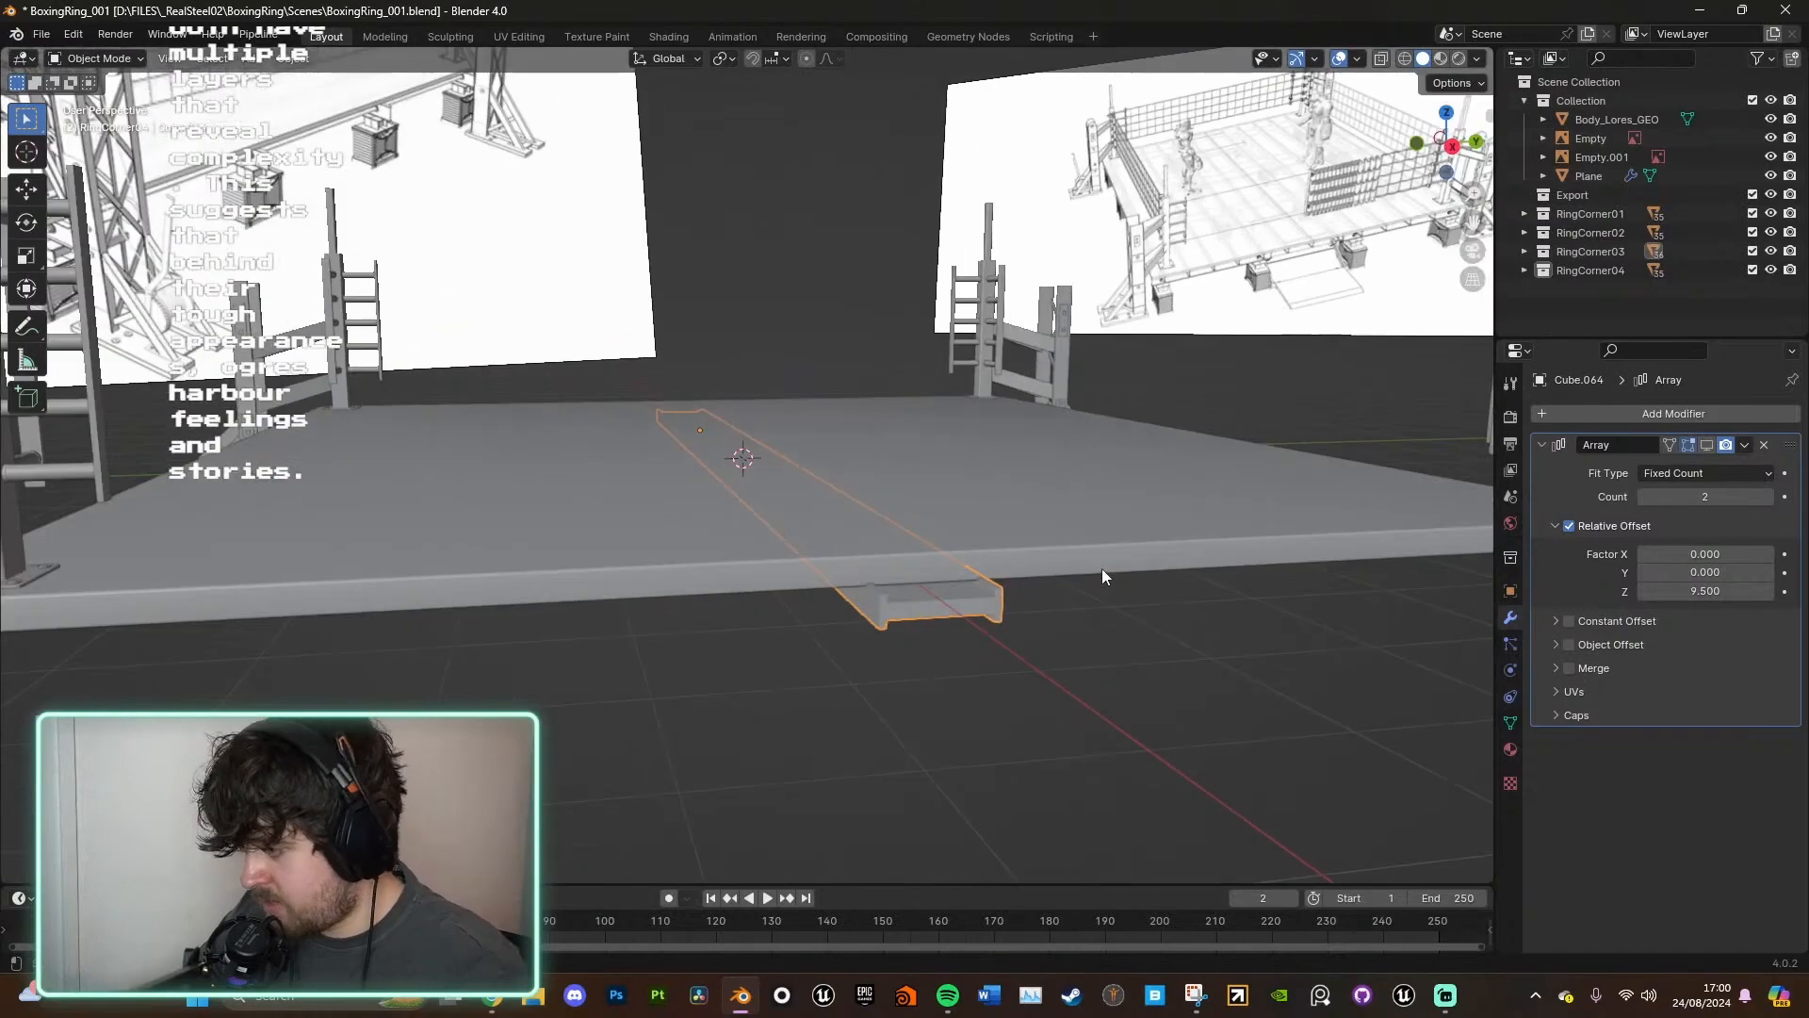
{"action": "middle_click_drag", "start_coordinate": [1078, 608], "coordinate": [947, 420]}
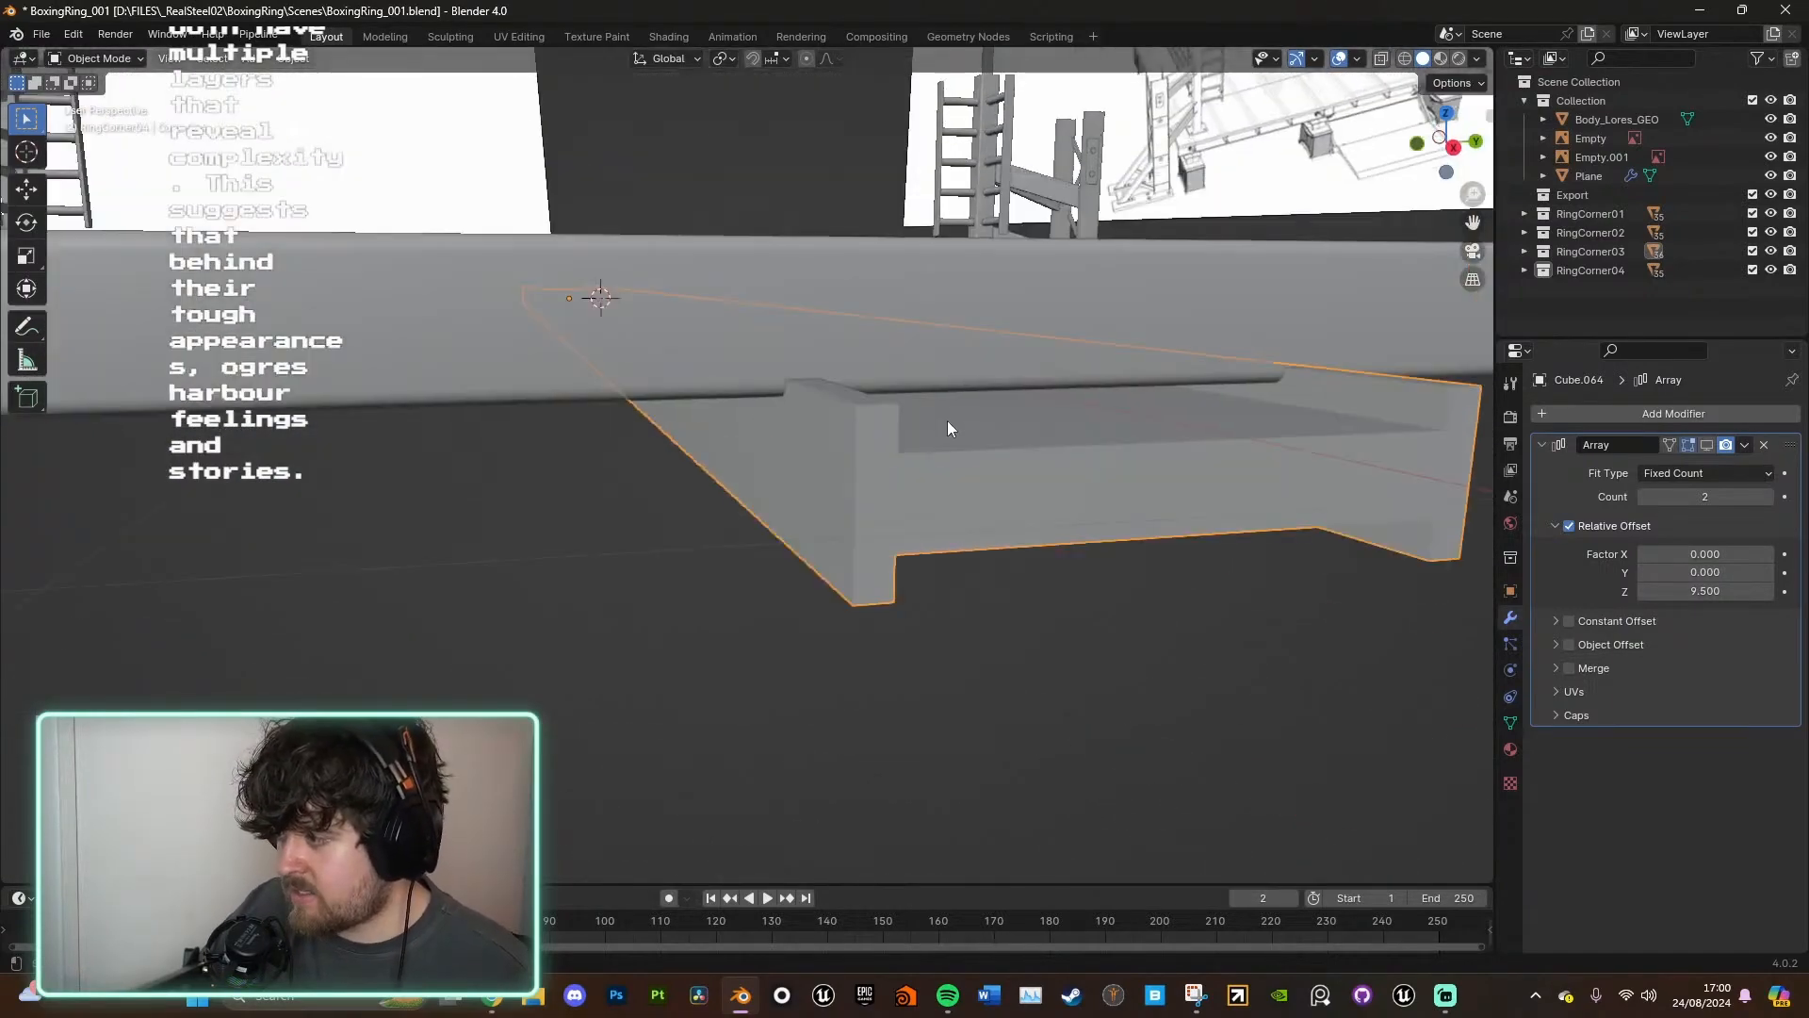
{"action": "key", "text": "g"}
{"action": "key", "text": "z"}
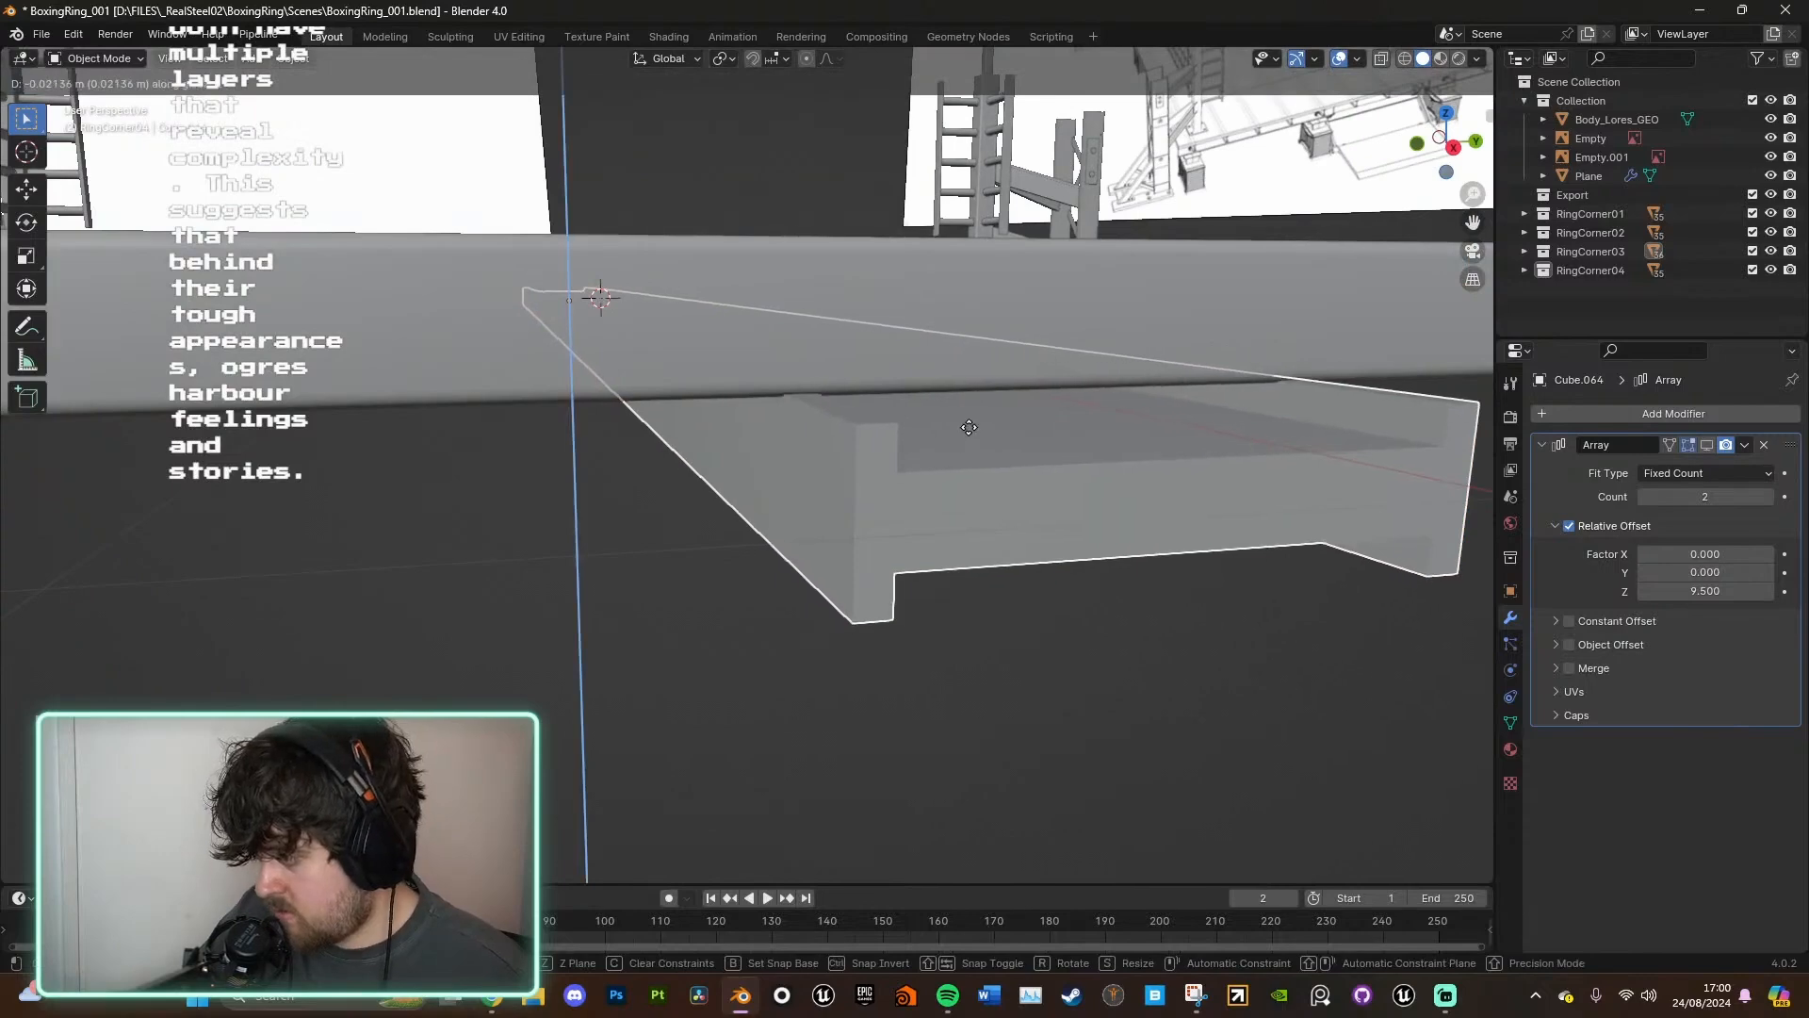
{"action": "left_click", "coordinate": [969, 427]}
- Shorten the beam slightly along X and recentre it so both ends protrude a little past the platform's sides
{"action": "left_click", "coordinate": [1447, 114]}
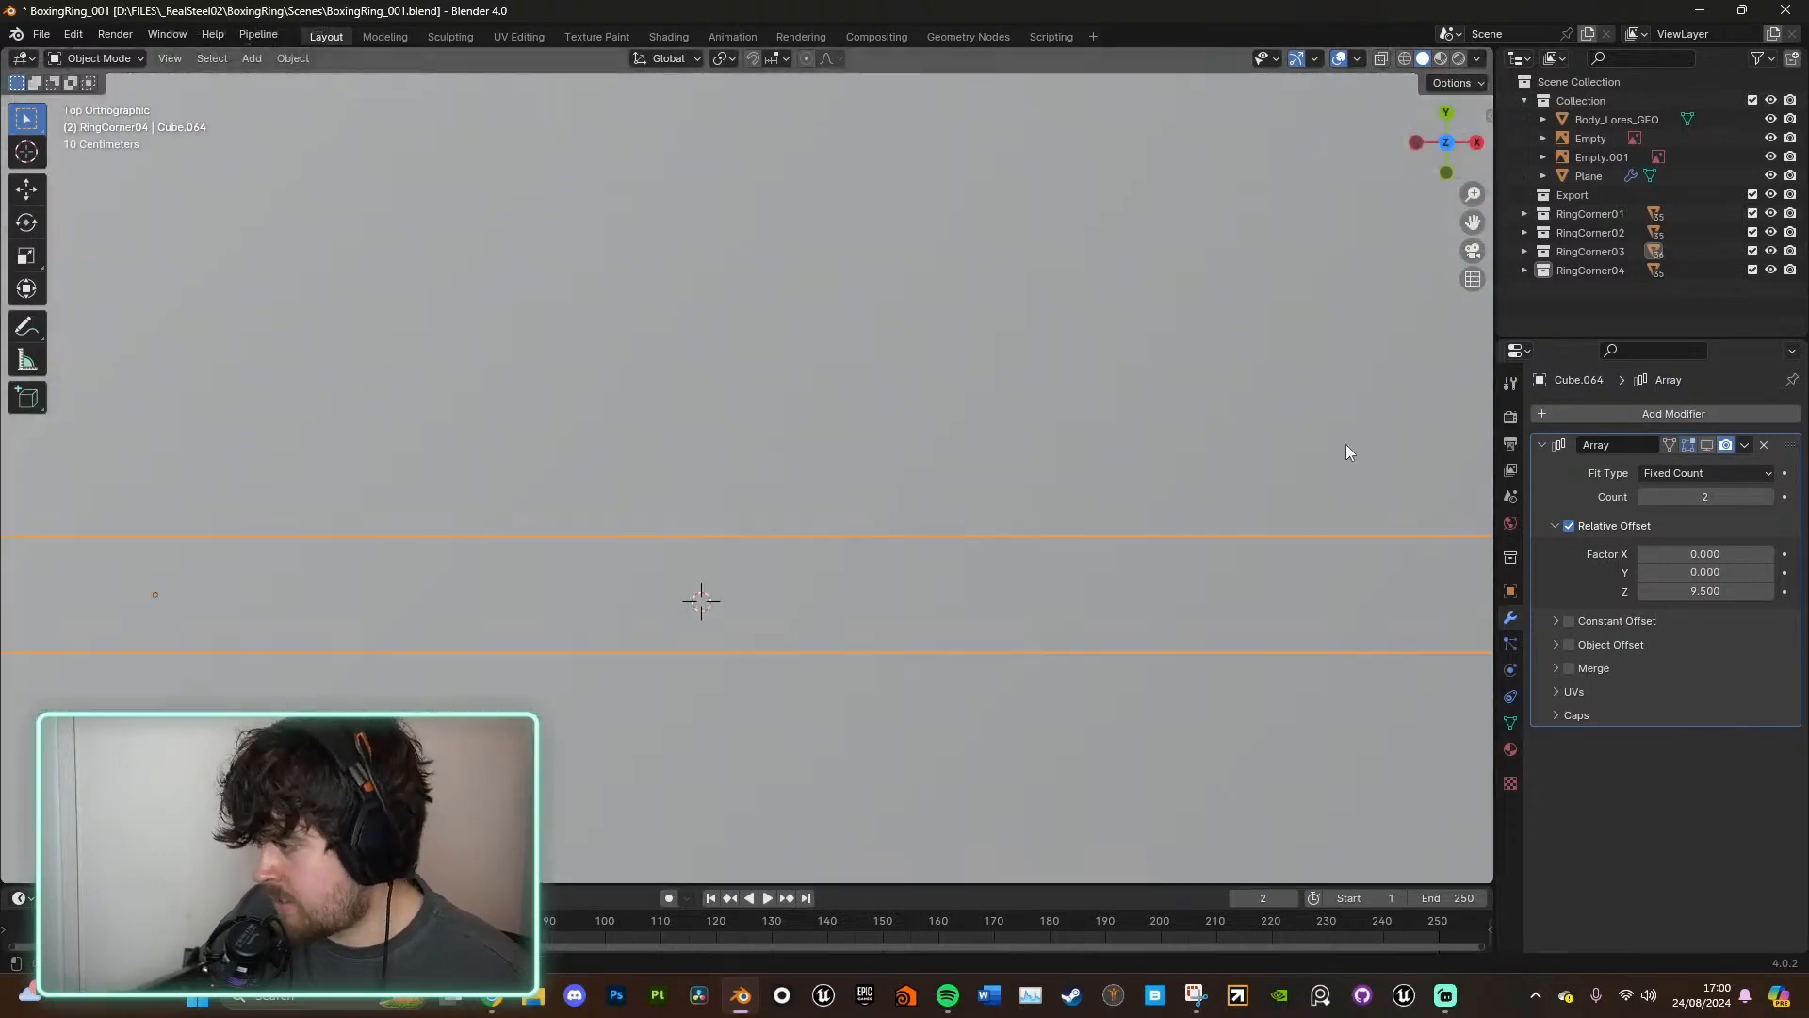
{"action": "scroll", "coordinate": [1203, 509], "scroll_direction": "down", "scroll_amount": 1}
{"action": "key", "text": "s"}
{"action": "key", "text": "x"}
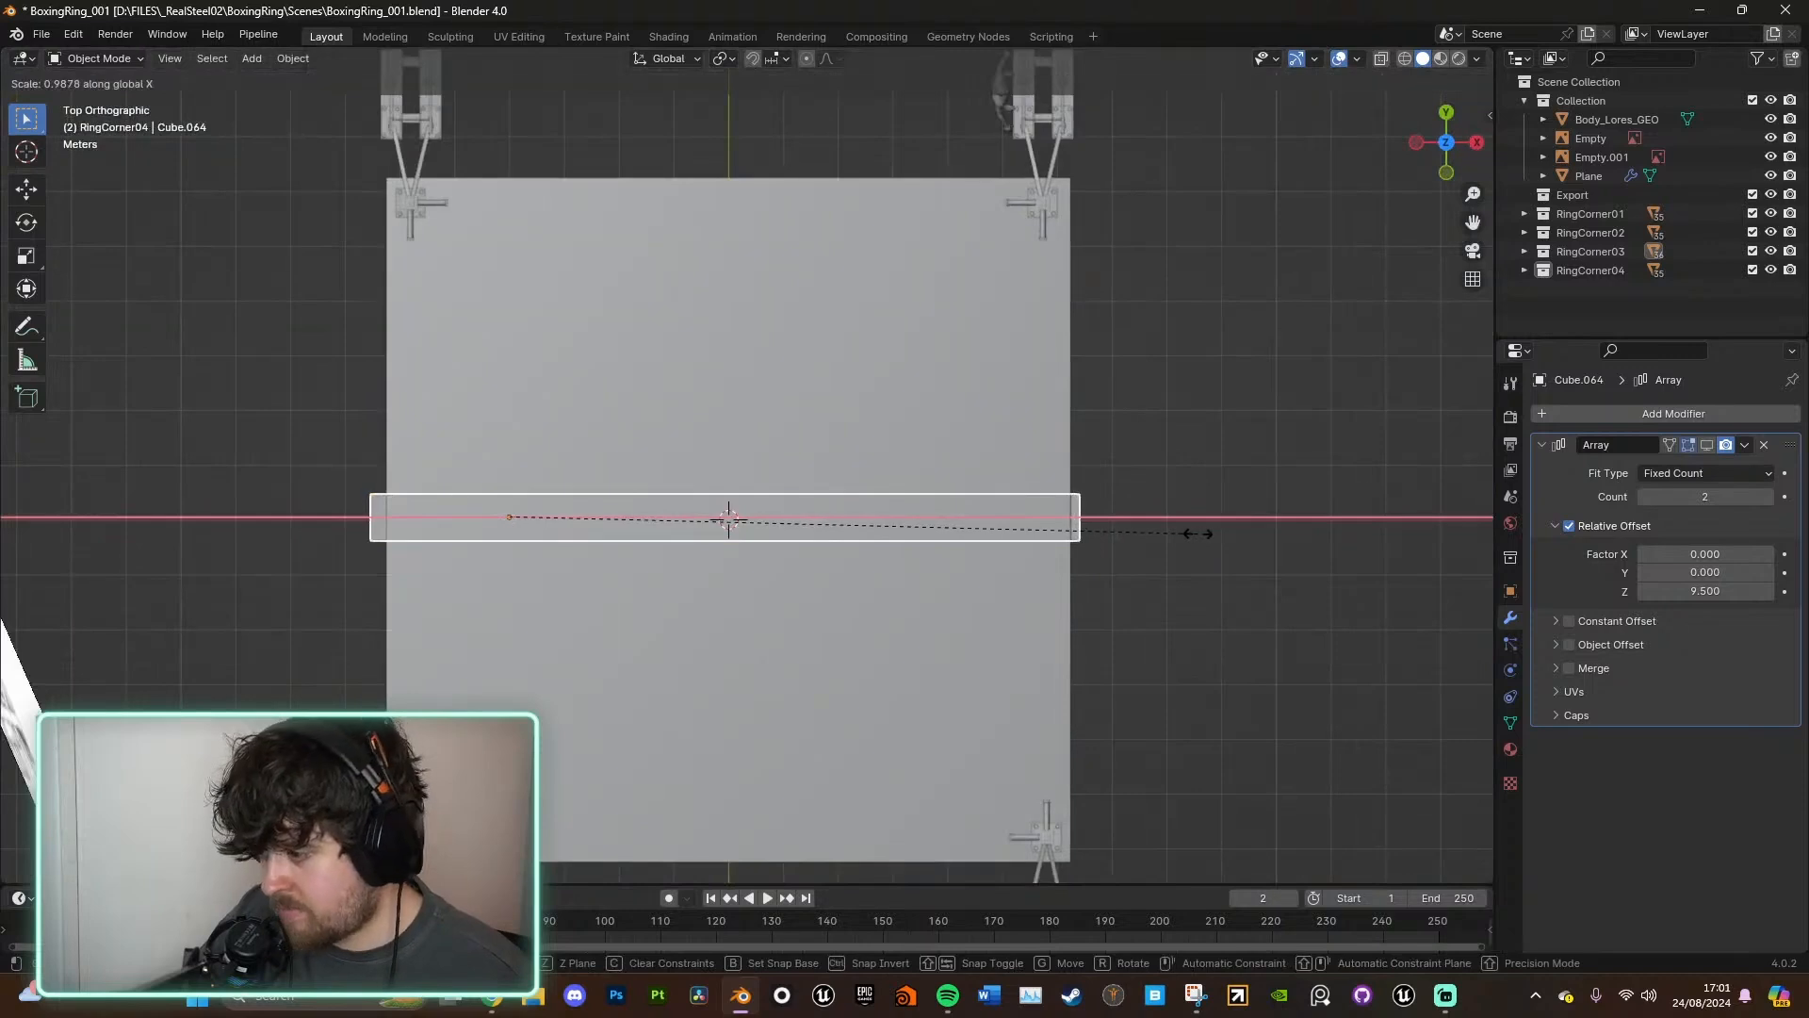
{"action": "left_click", "coordinate": [1185, 509]}
{"action": "key", "text": "g"}
{"action": "key", "text": "x"}
{"action": "left_click", "coordinate": [1191, 509]}
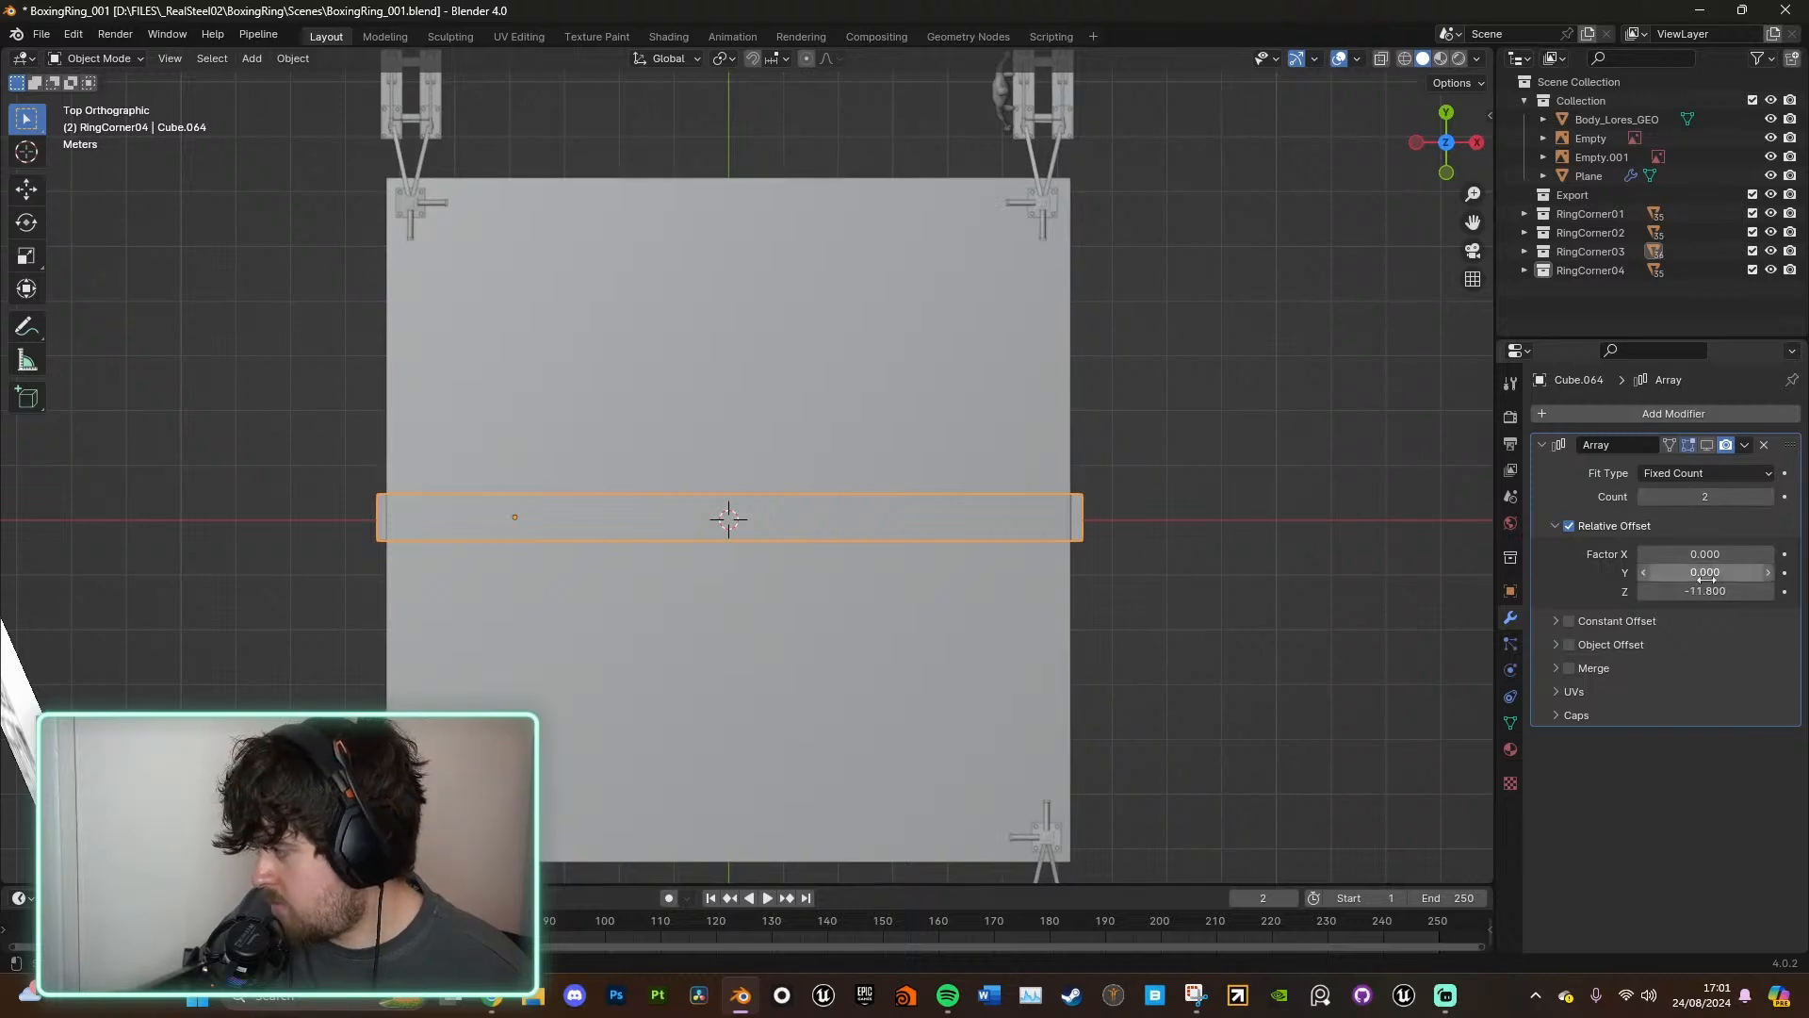
- Set the Z factor of the beam's Array relative offset to 0
{"action": "left_click", "coordinate": [1706, 573]}
{"action": "left_click", "coordinate": [1728, 590]}
{"action": "type", "text": "0"}
{"action": "key", "text": "Return"}
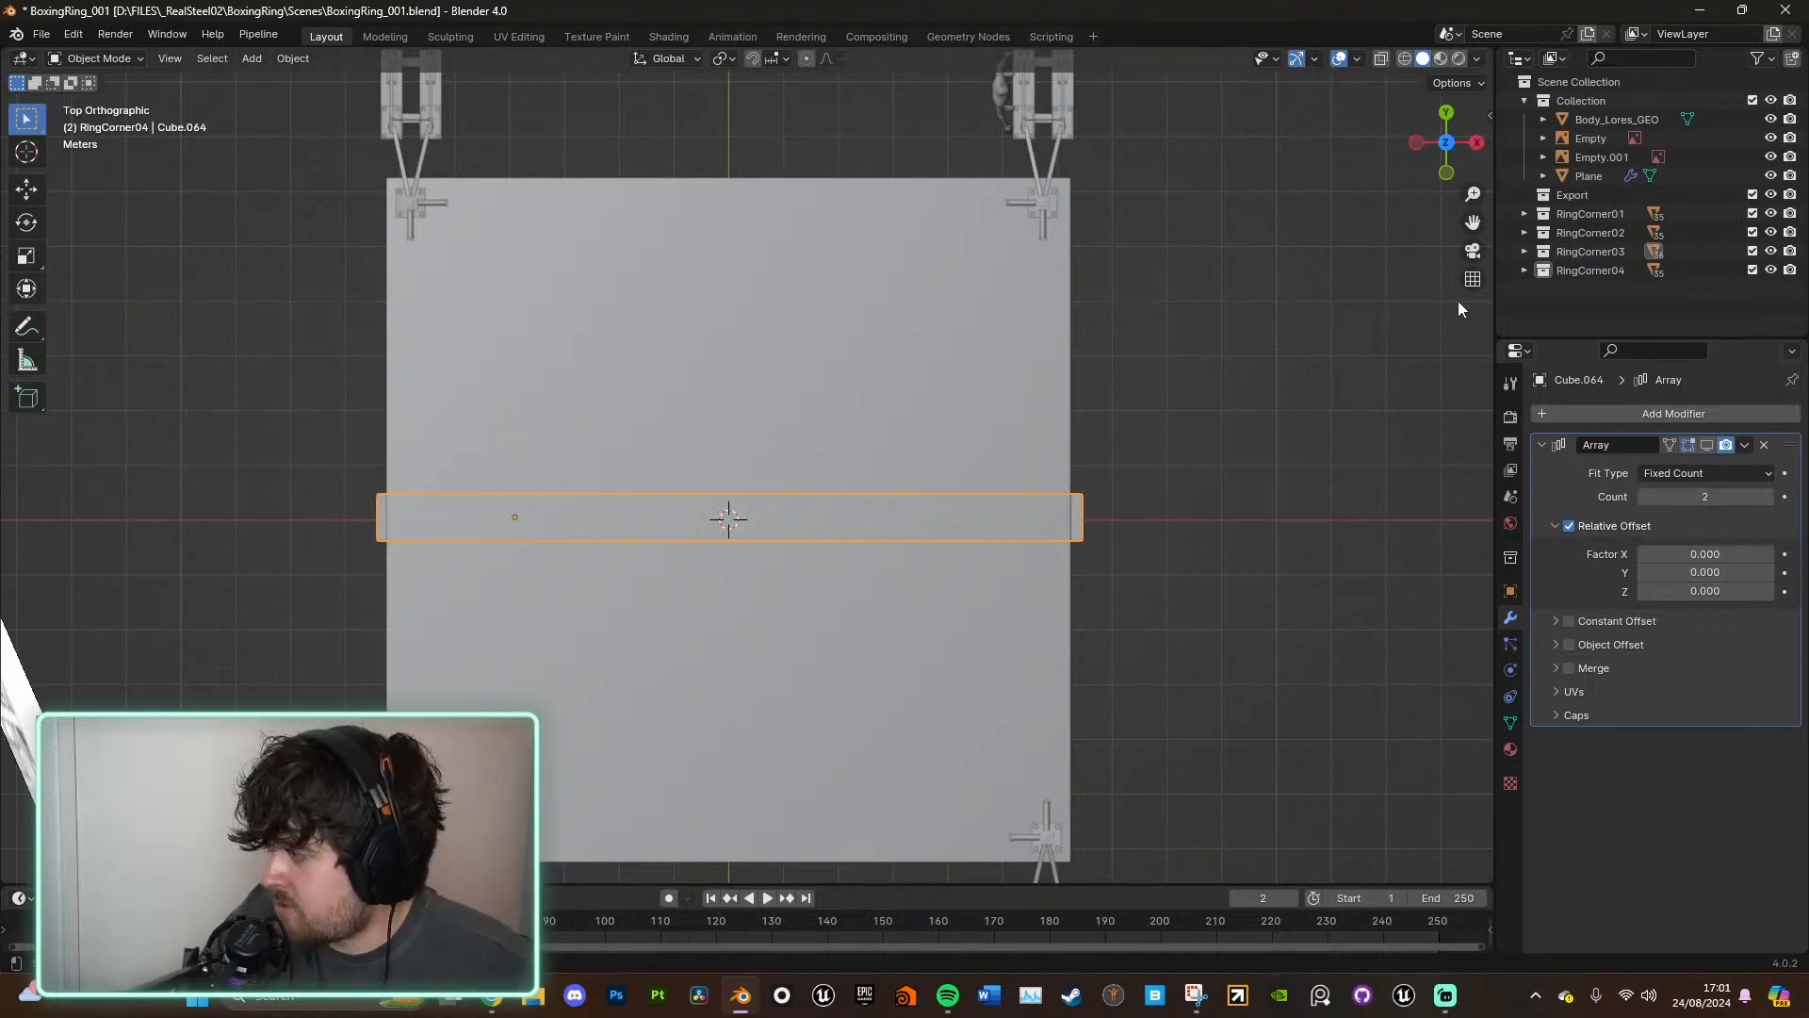
- Adjust the Y factor of the beam's Array relative offset, trying 1.1 and settling on 1.0
{"action": "left_click", "coordinate": [1478, 142]}
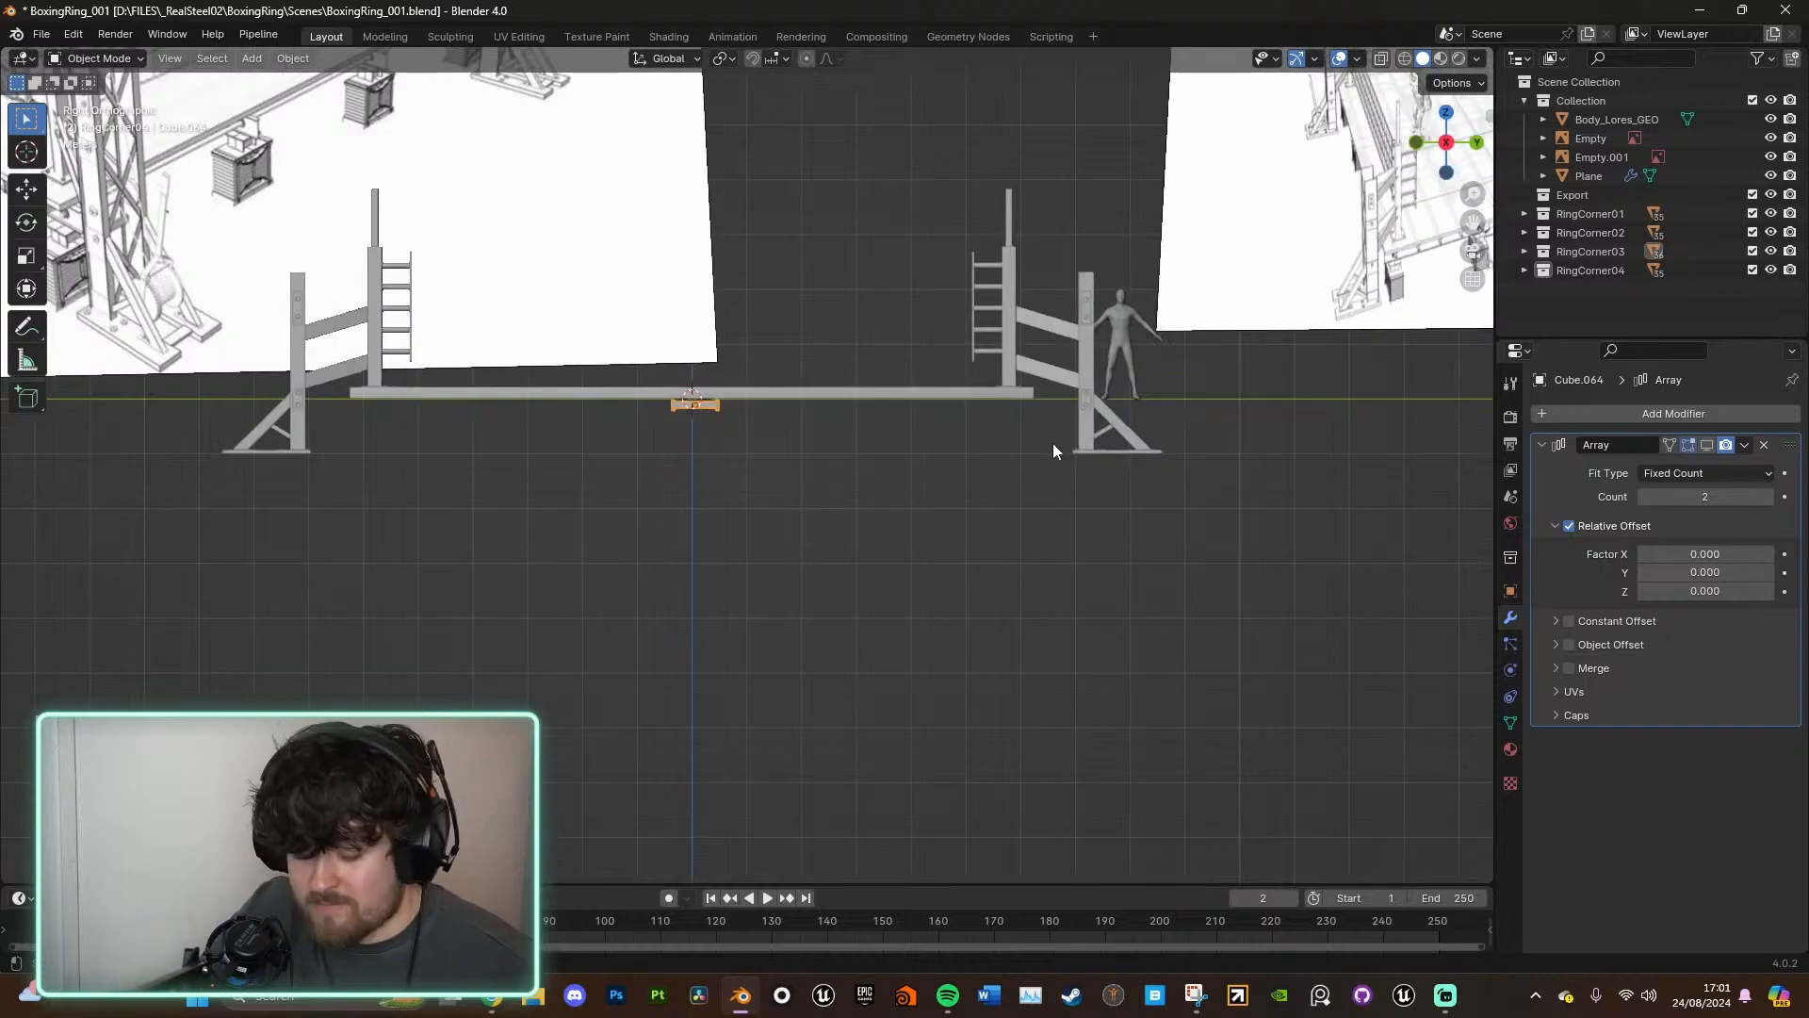
{"action": "key", "text": "KP_Decimal"}
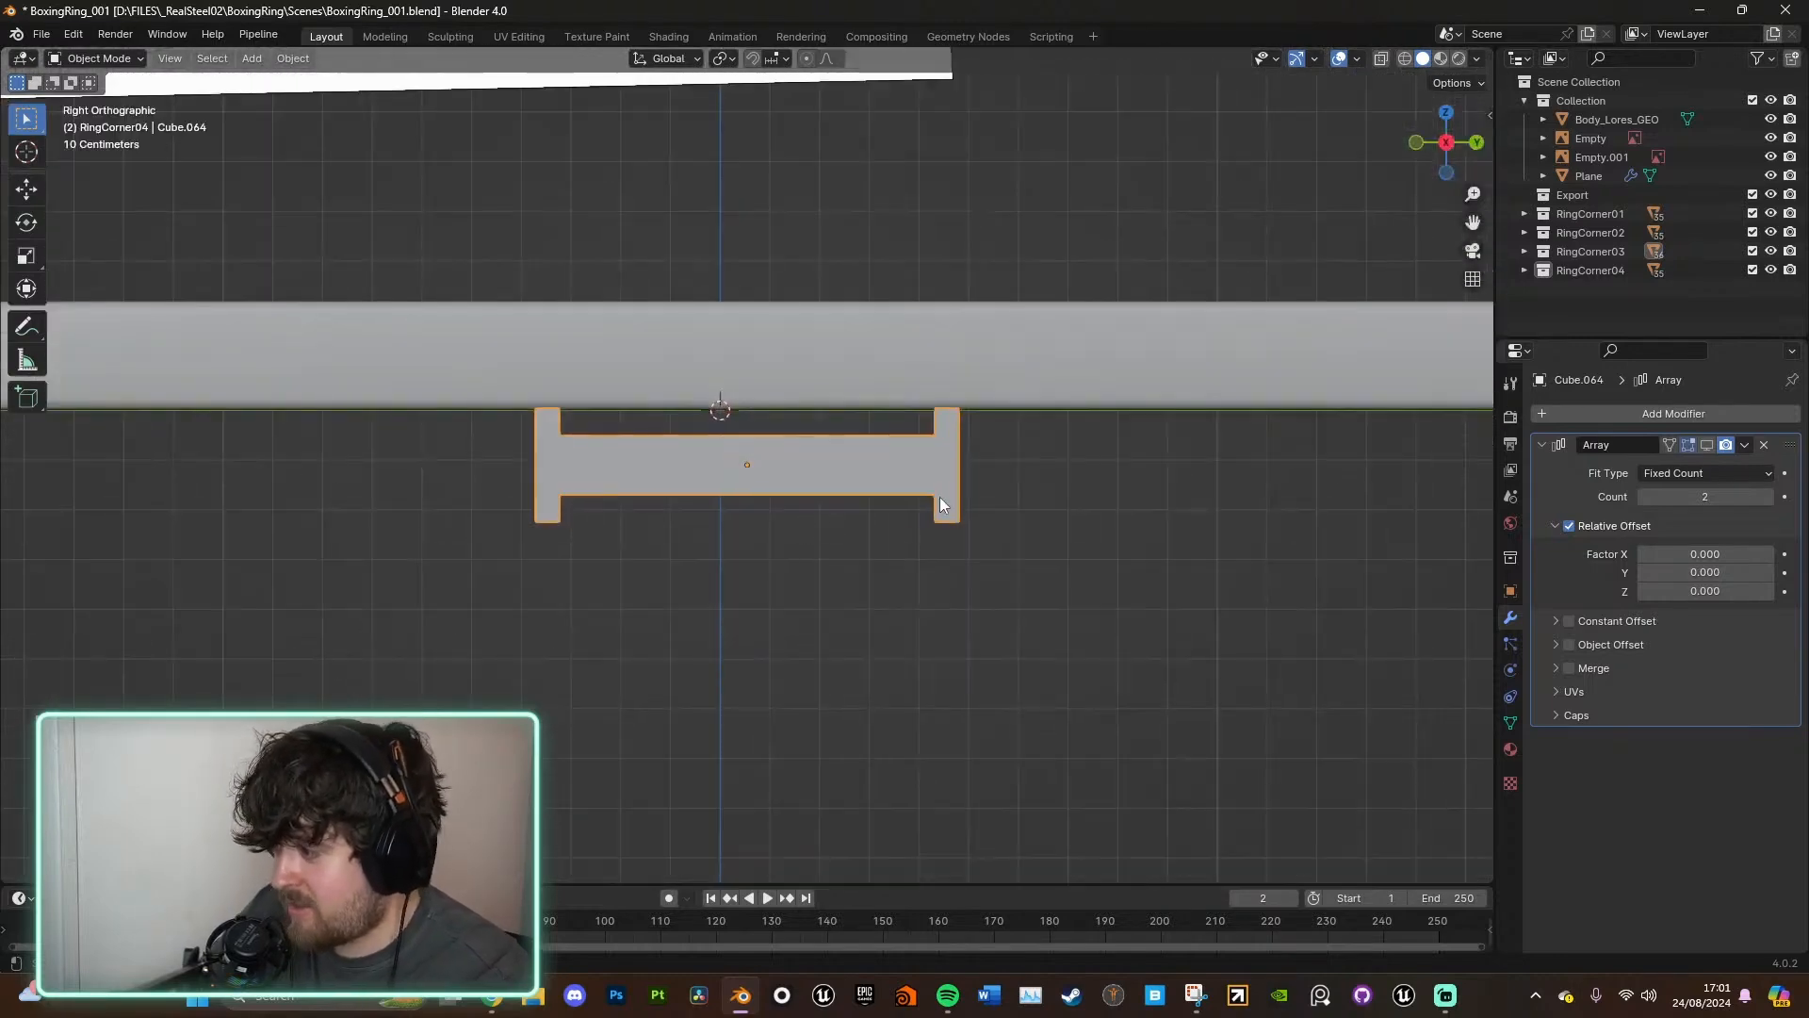
{"action": "middle_click_drag", "start_coordinate": [943, 499], "coordinate": [1204, 494]}
{"action": "scroll", "coordinate": [1204, 494], "scroll_direction": "down", "scroll_amount": 6}
{"action": "middle_click_drag", "start_coordinate": [1210, 556], "coordinate": [1428, 146]}
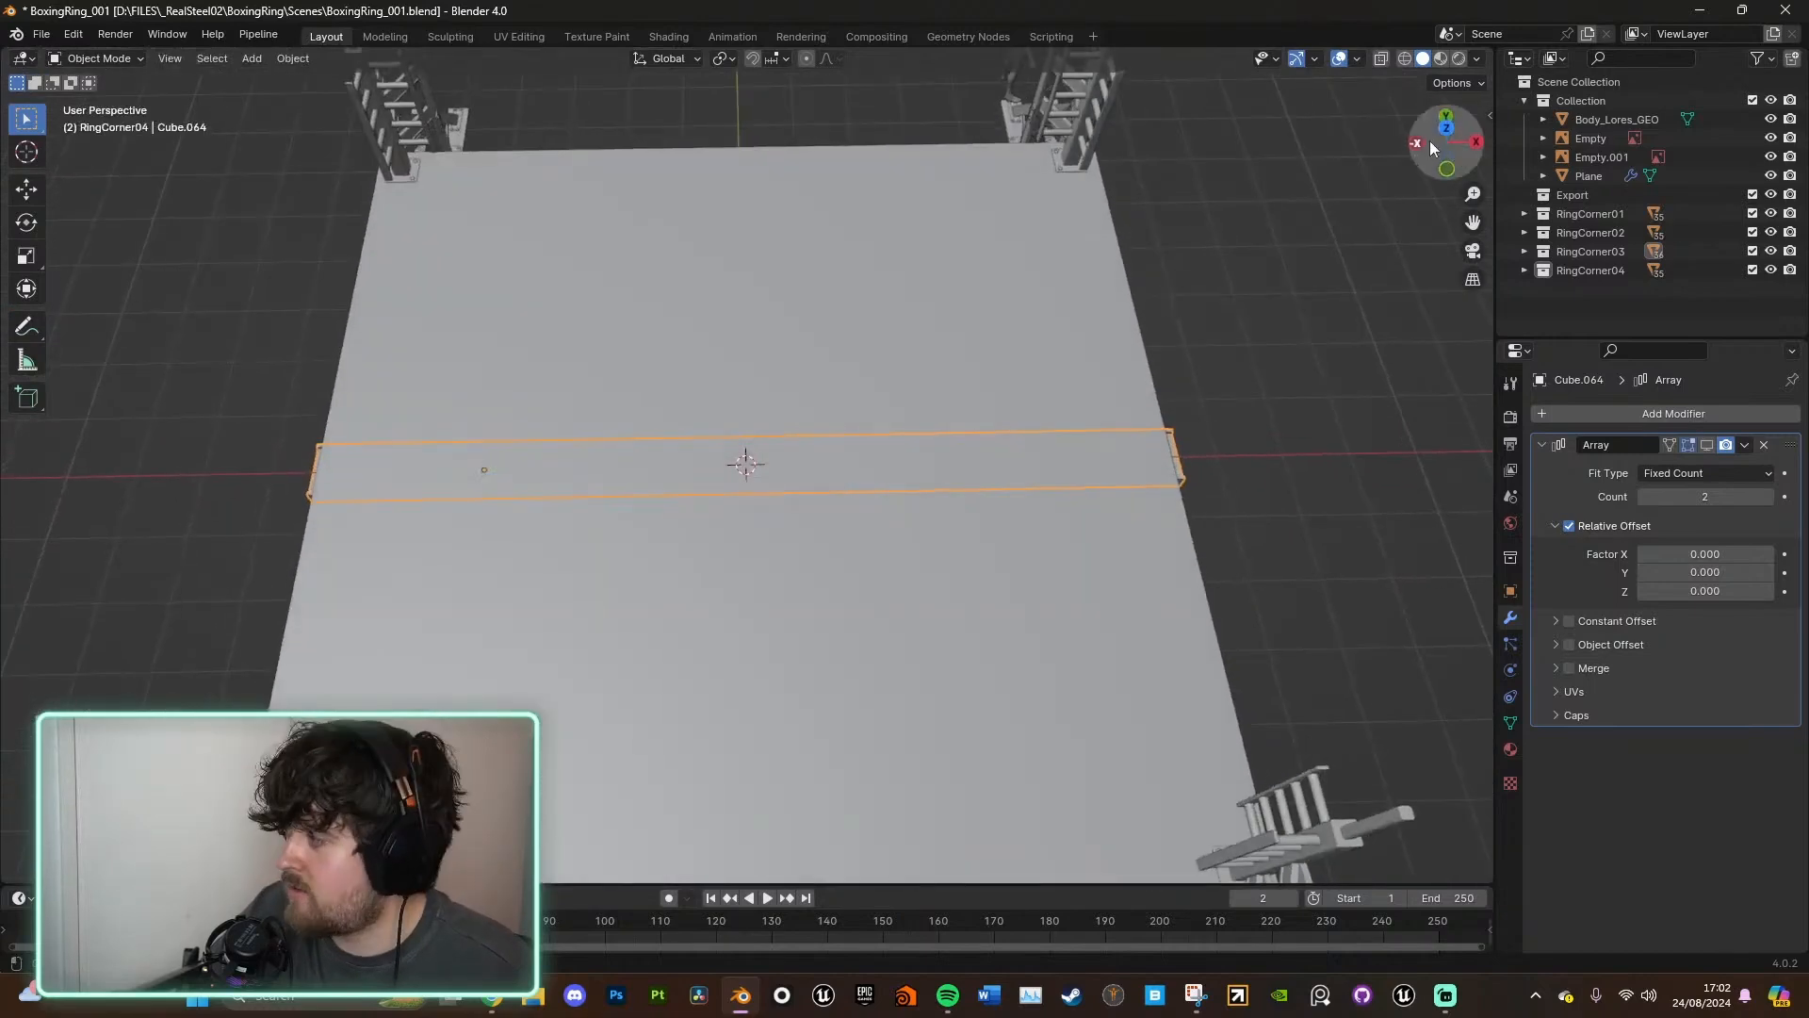
{"action": "left_click", "coordinate": [1444, 132]}
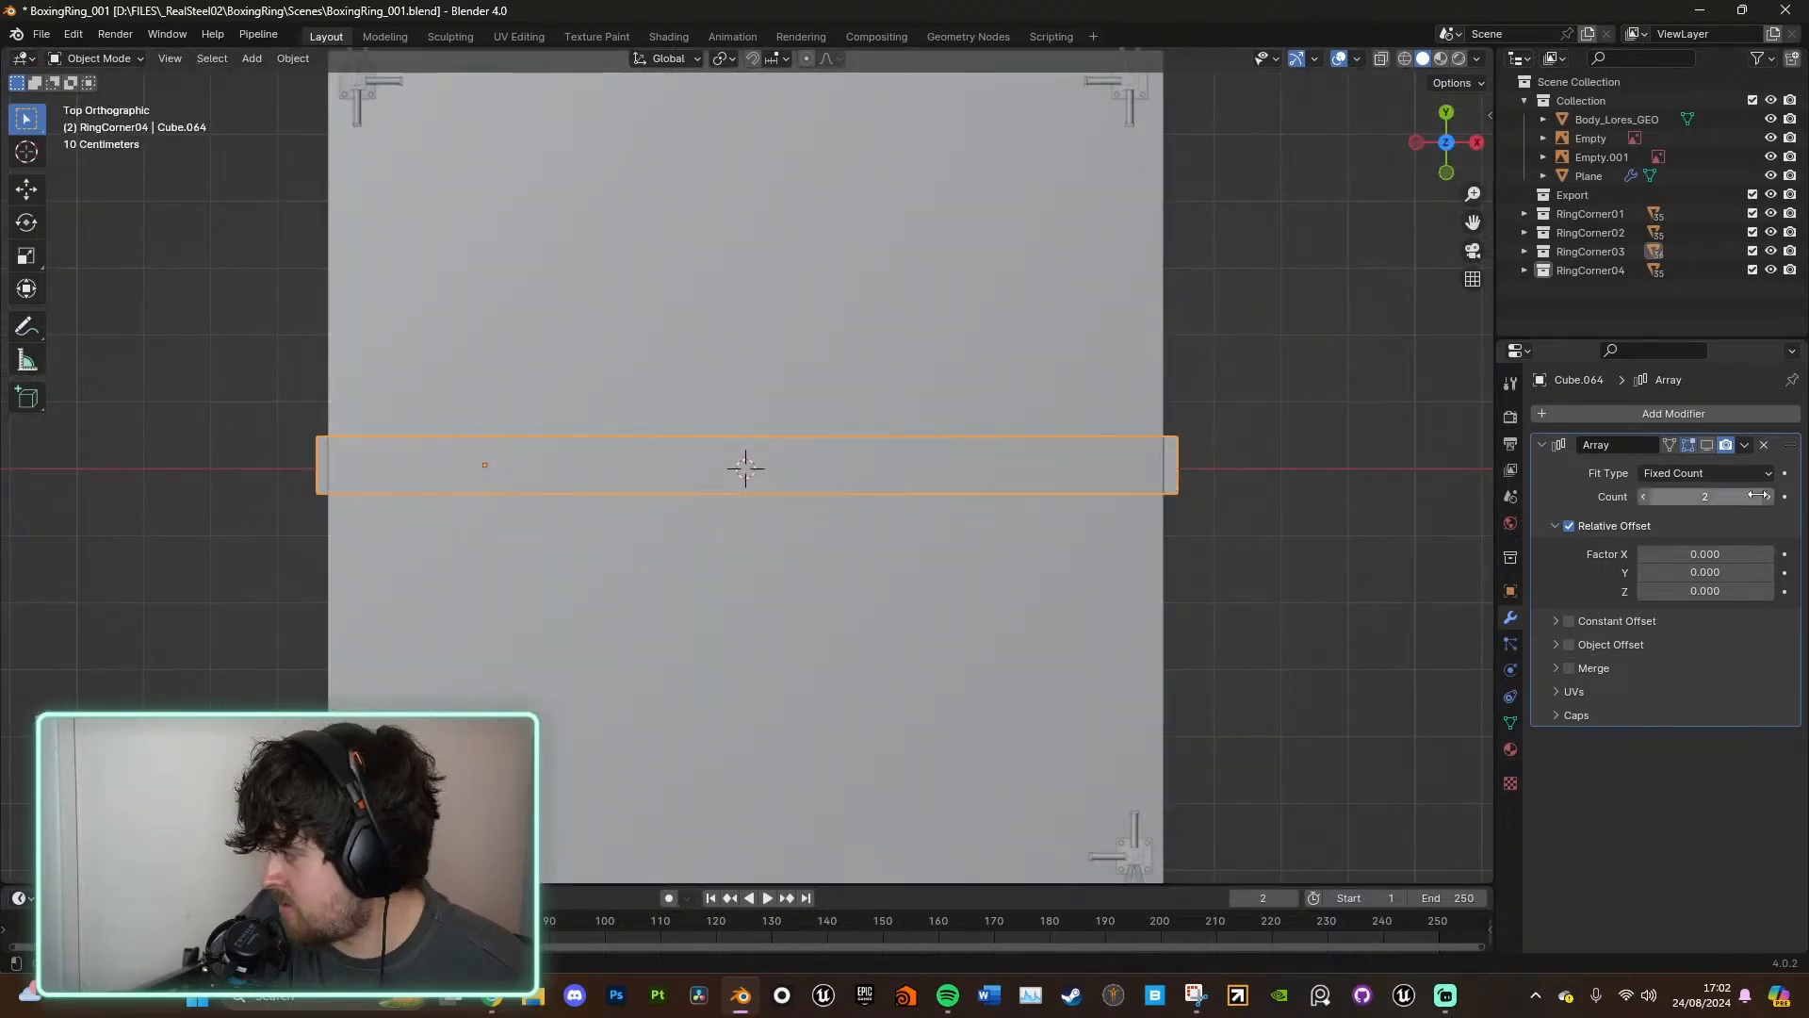
{"action": "left_click", "coordinate": [1732, 573]}
{"action": "key", "text": "Return"}
{"action": "left_click", "coordinate": [1710, 574]}
{"action": "key", "text": "Return"}
{"action": "middle_click_drag", "start_coordinate": [1178, 433], "coordinate": [1027, 431]}
{"action": "left_click_drag", "start_coordinate": [1668, 574], "coordinate": [1687, 579]}
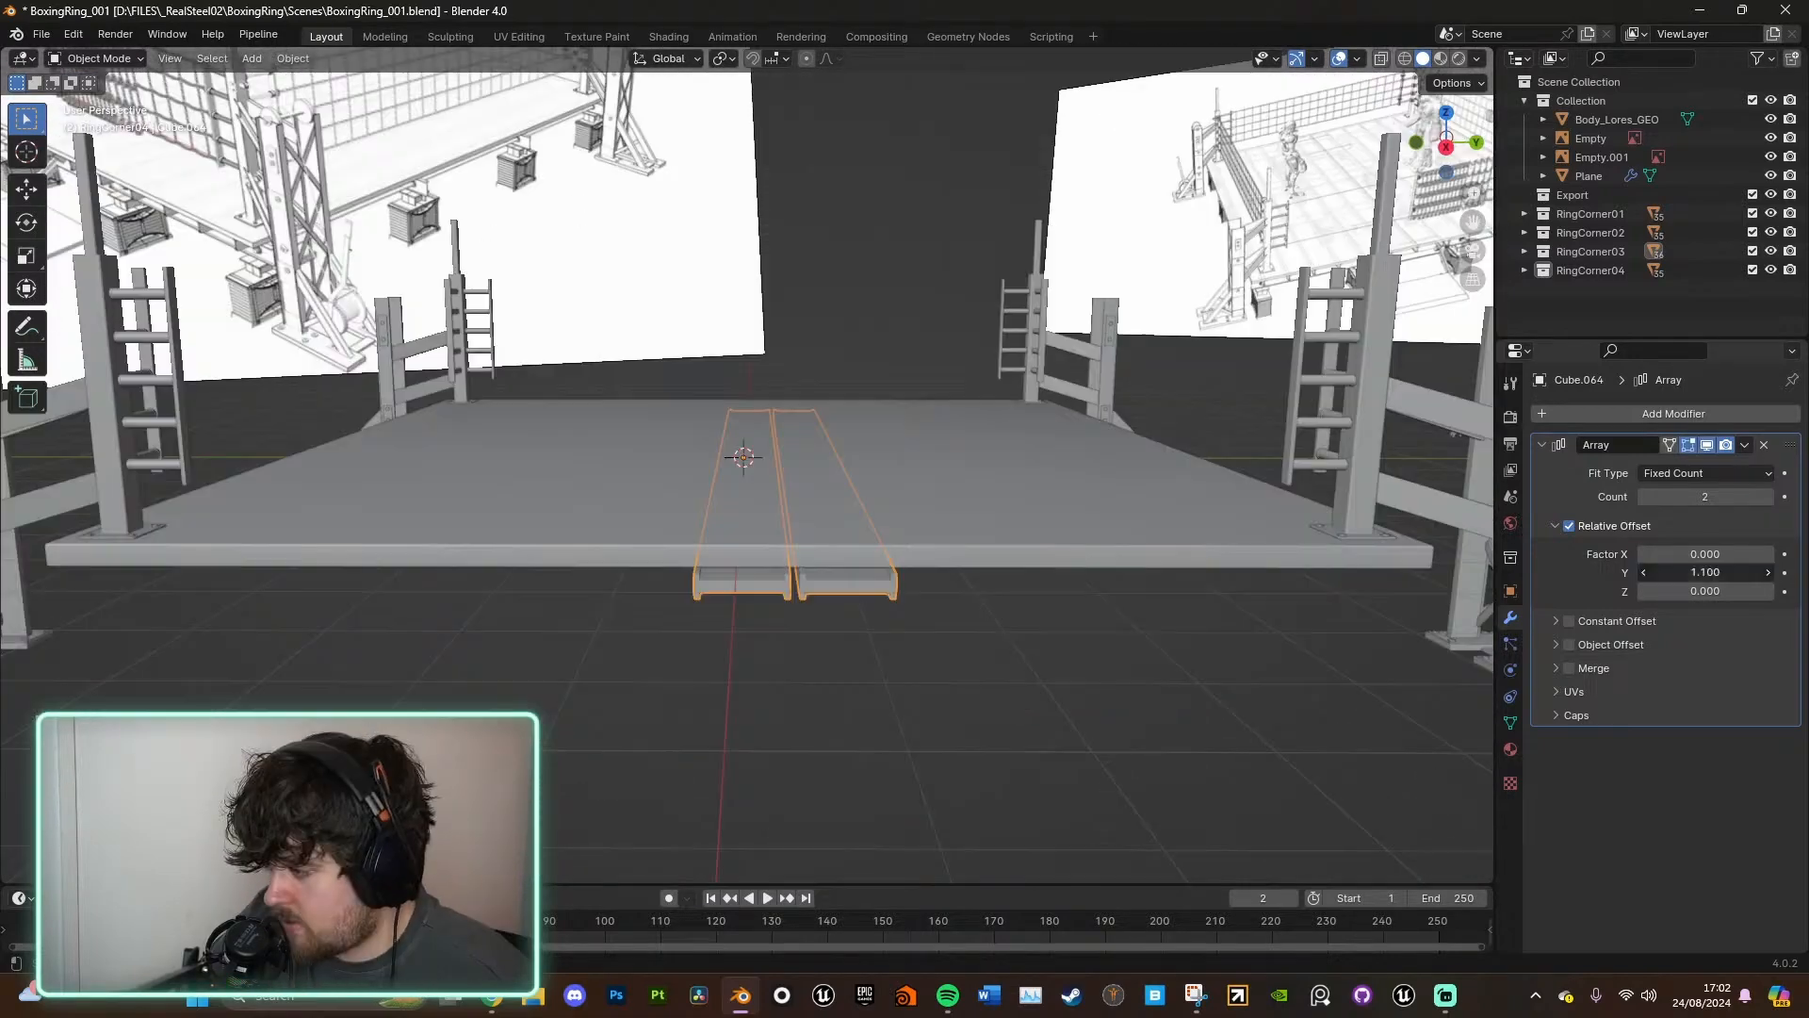
{"action": "left_click_drag", "start_coordinate": [1685, 577], "coordinate": [1677, 571]}
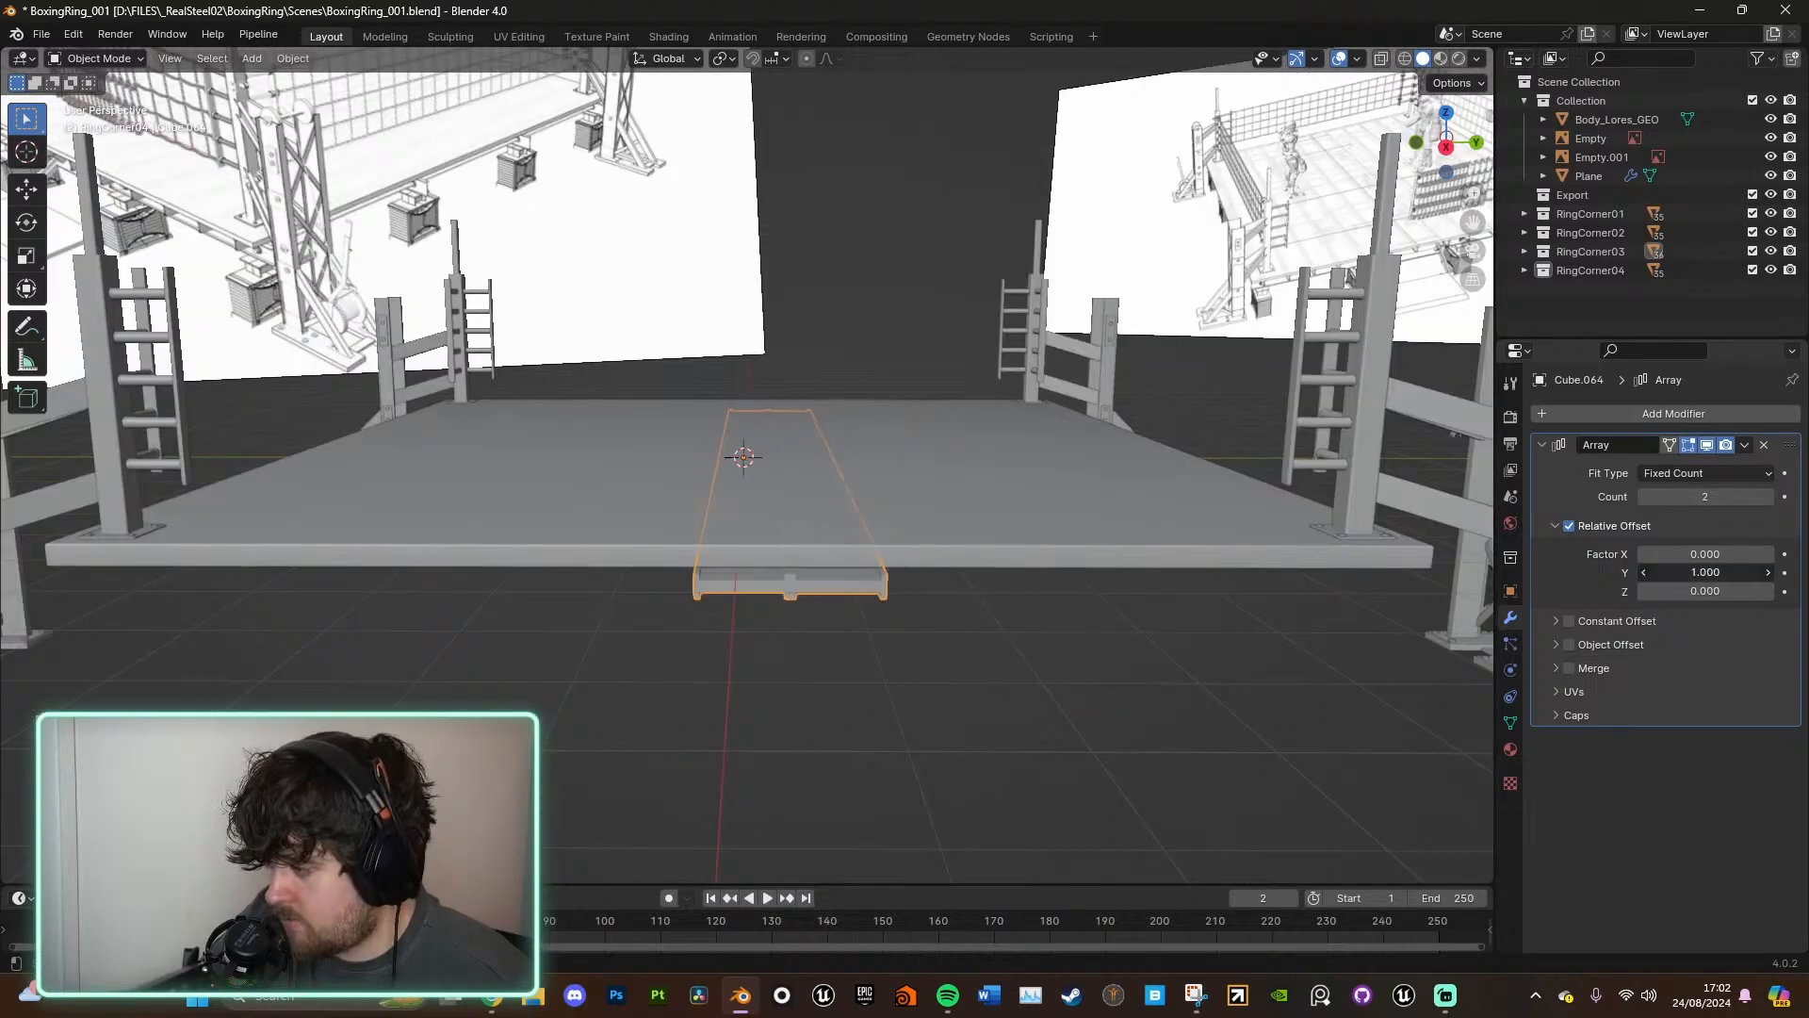
- Remove the beam's Array modifier and move the beam about 5.2 m along negative Y, near the platform's edge
{"action": "left_click", "coordinate": [1706, 444]}
{"action": "left_click", "coordinate": [1764, 445]}
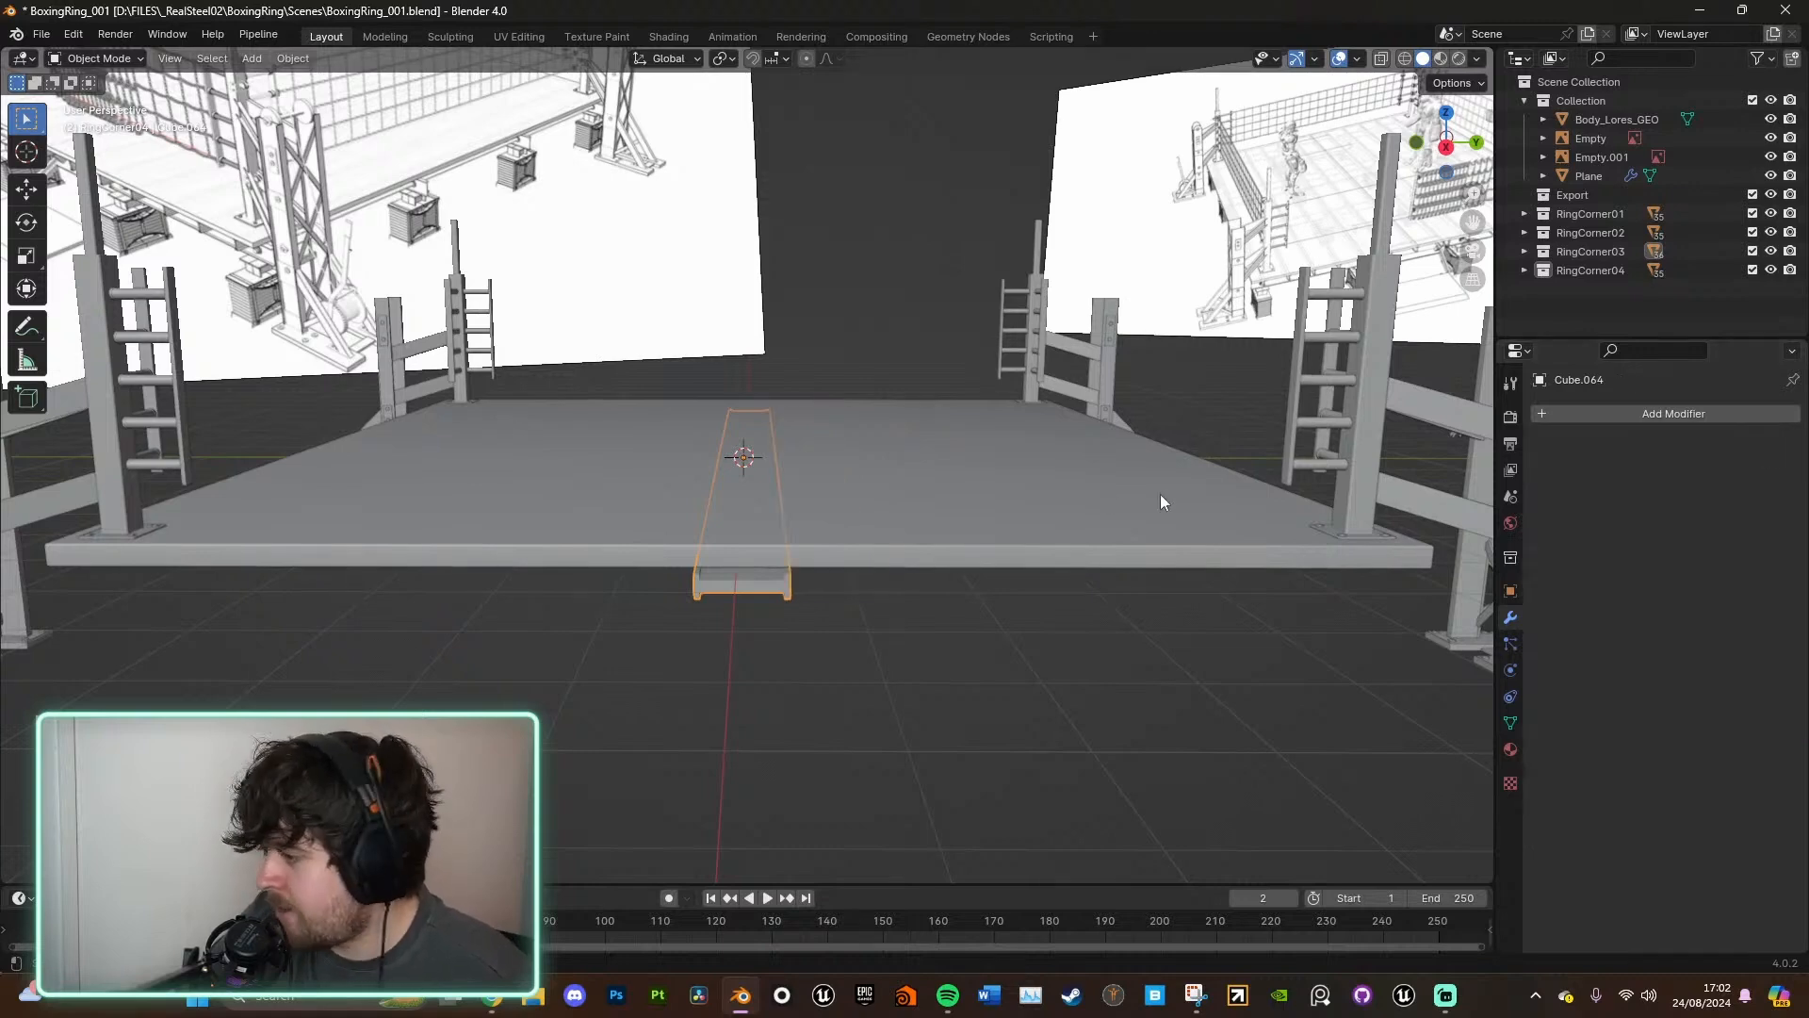
{"action": "left_click", "coordinate": [1448, 114]}
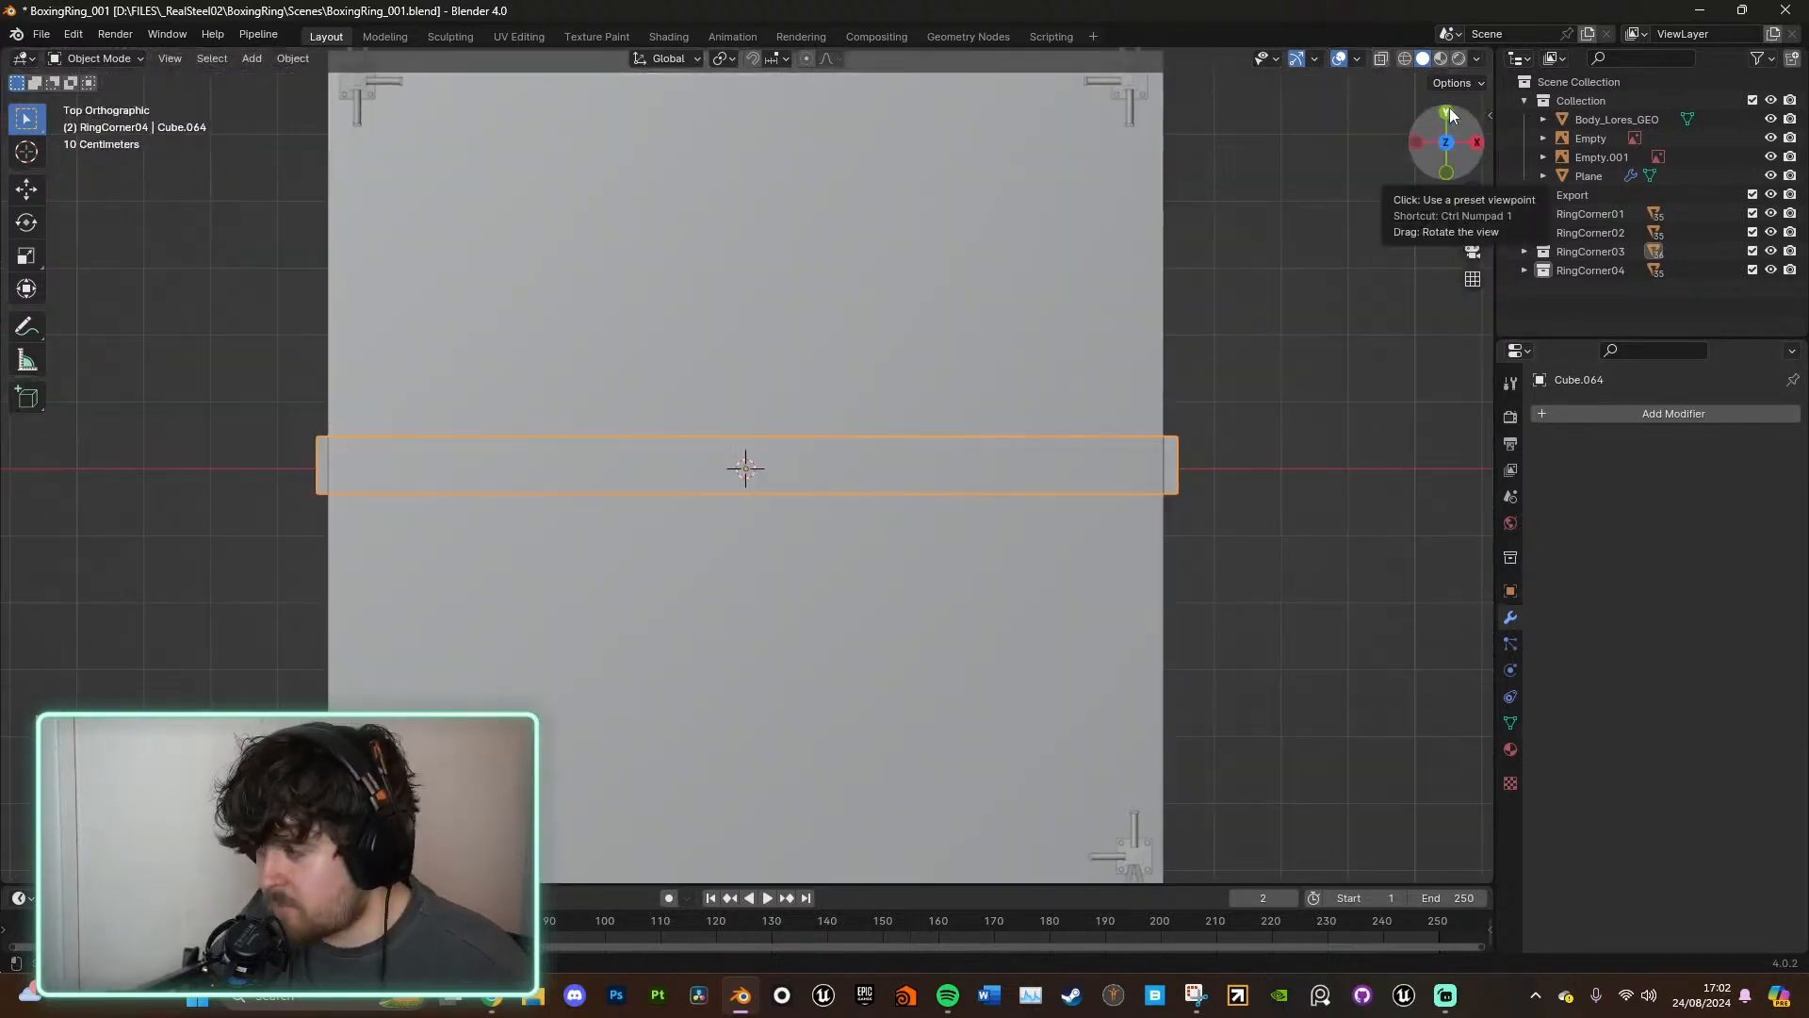
{"action": "scroll", "coordinate": [1240, 530], "scroll_direction": "down", "scroll_amount": 2}
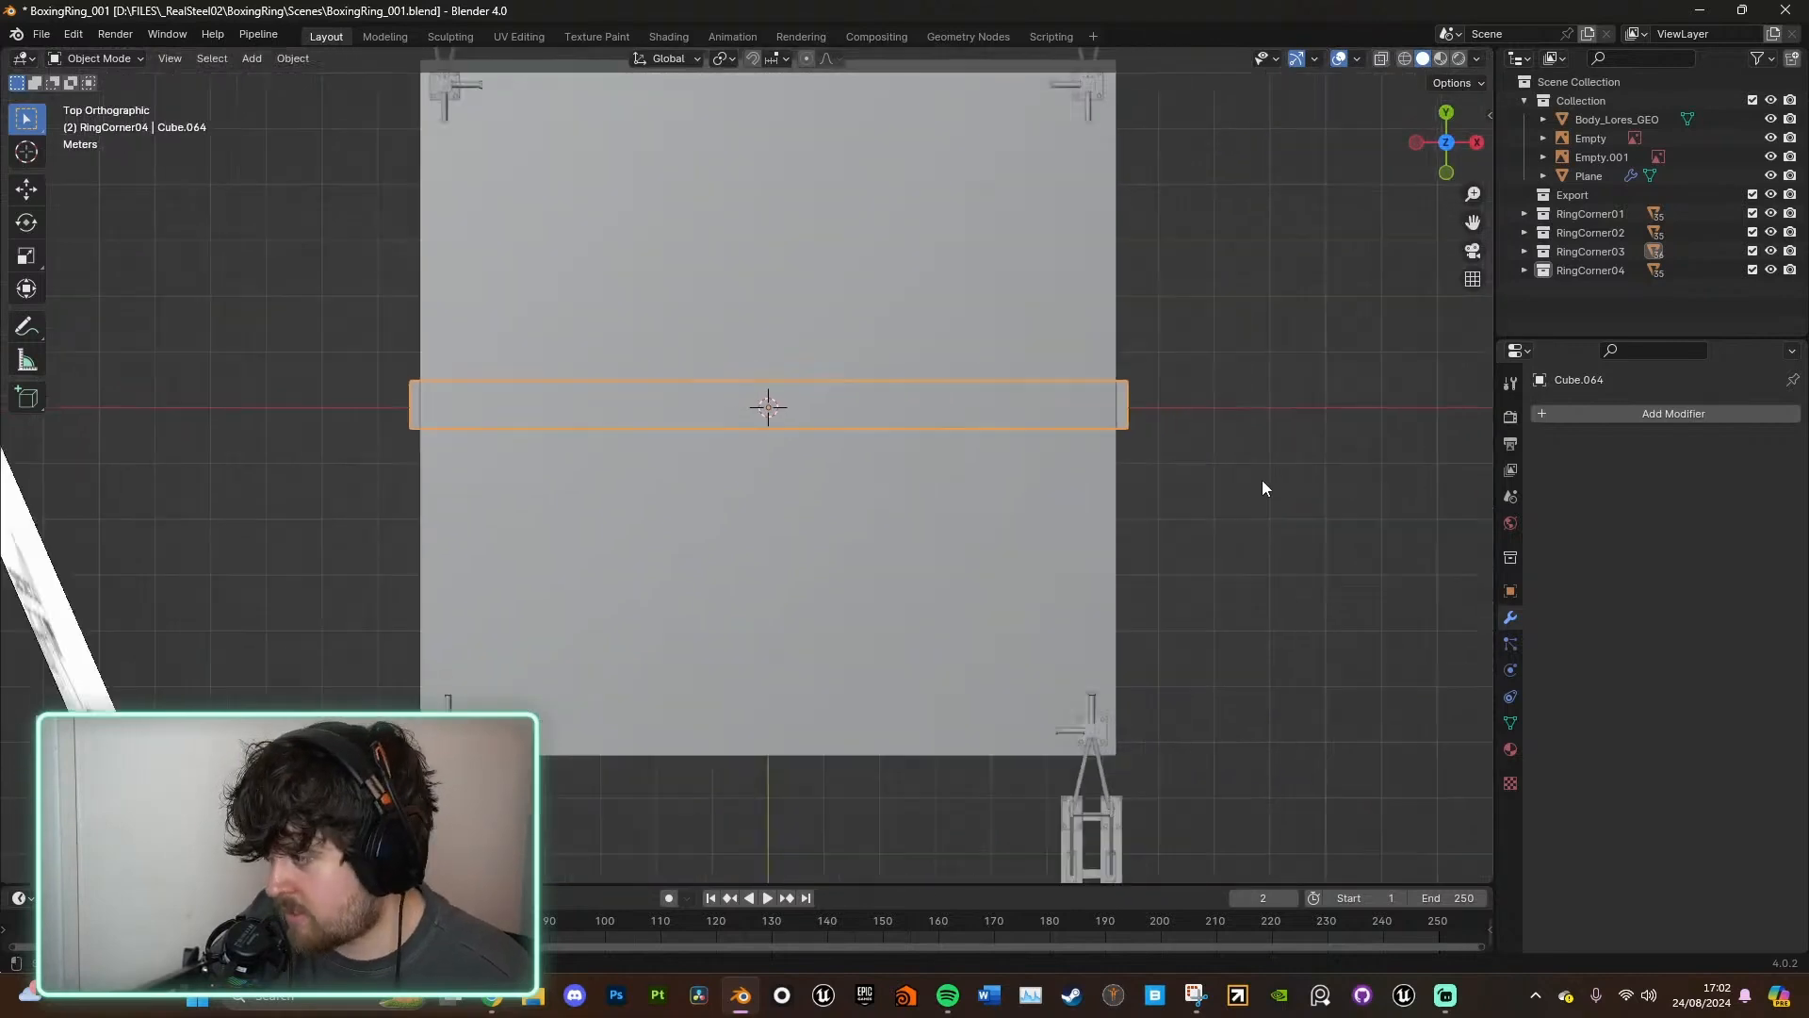
{"action": "key", "text": "g"}
{"action": "key", "text": "y"}
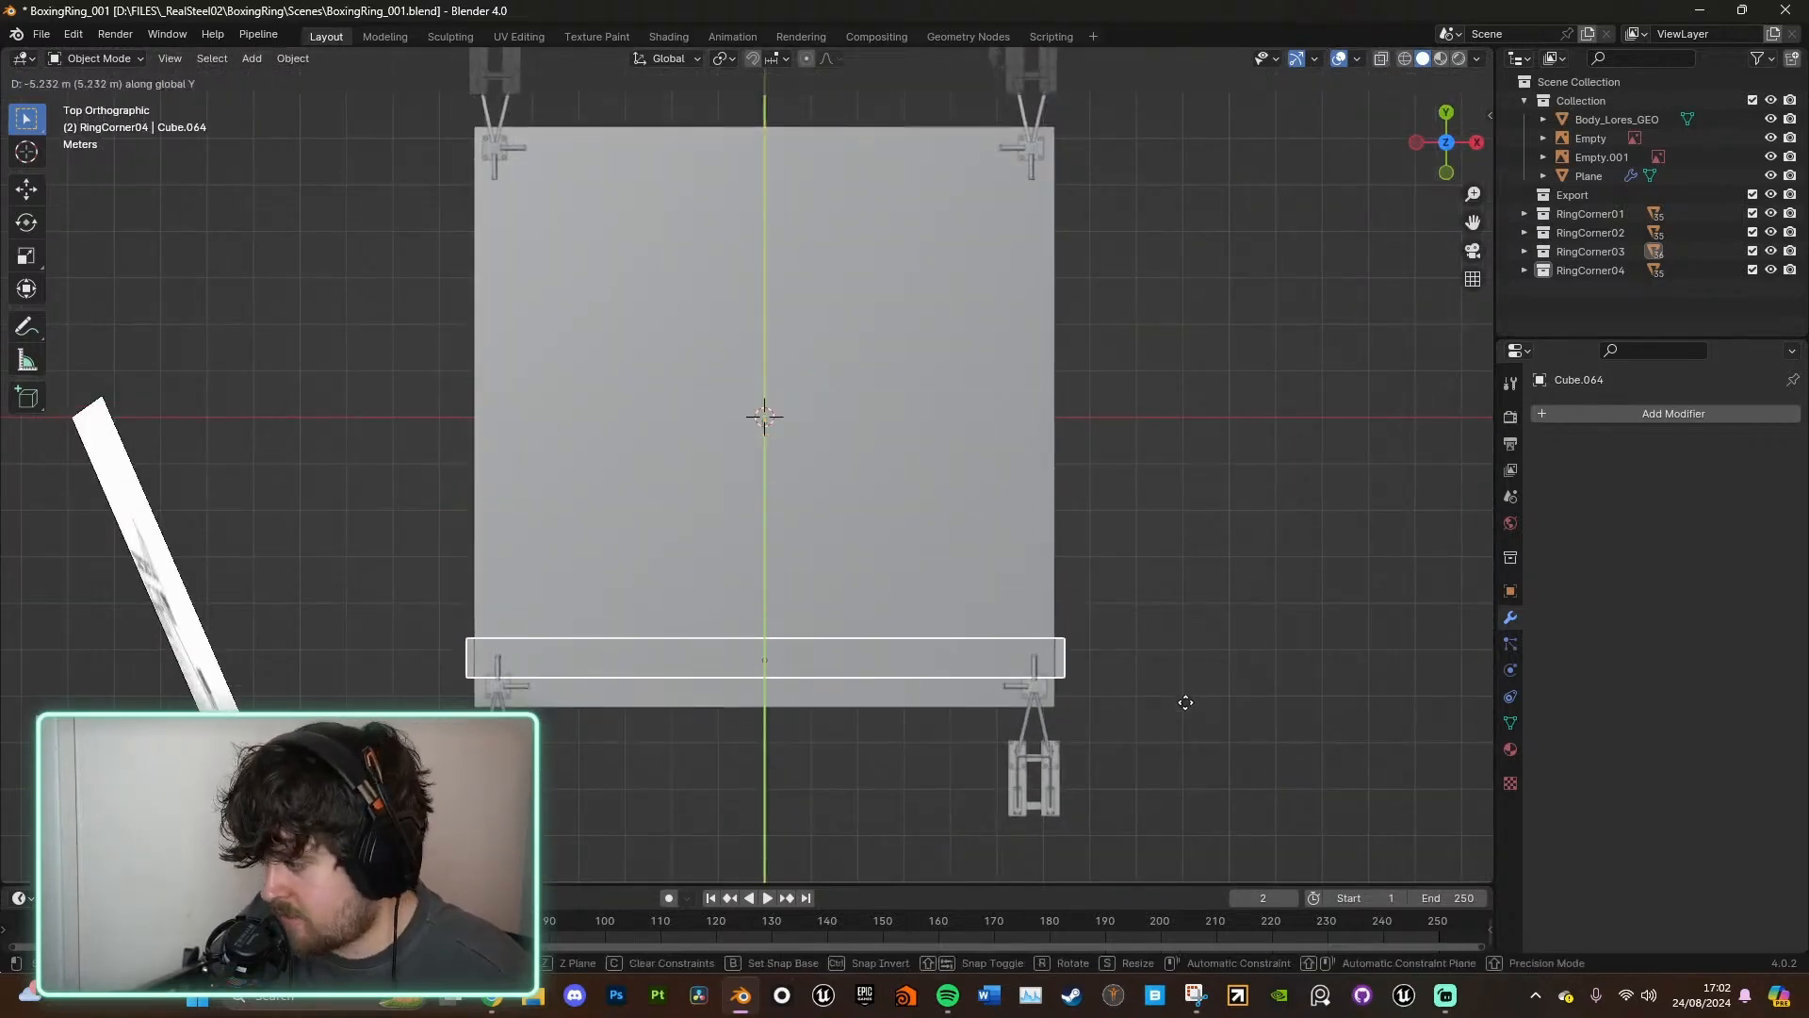
{"action": "left_click", "coordinate": [1188, 707]}
{"action": "key", "text": "g"}
{"action": "key", "text": "x"}
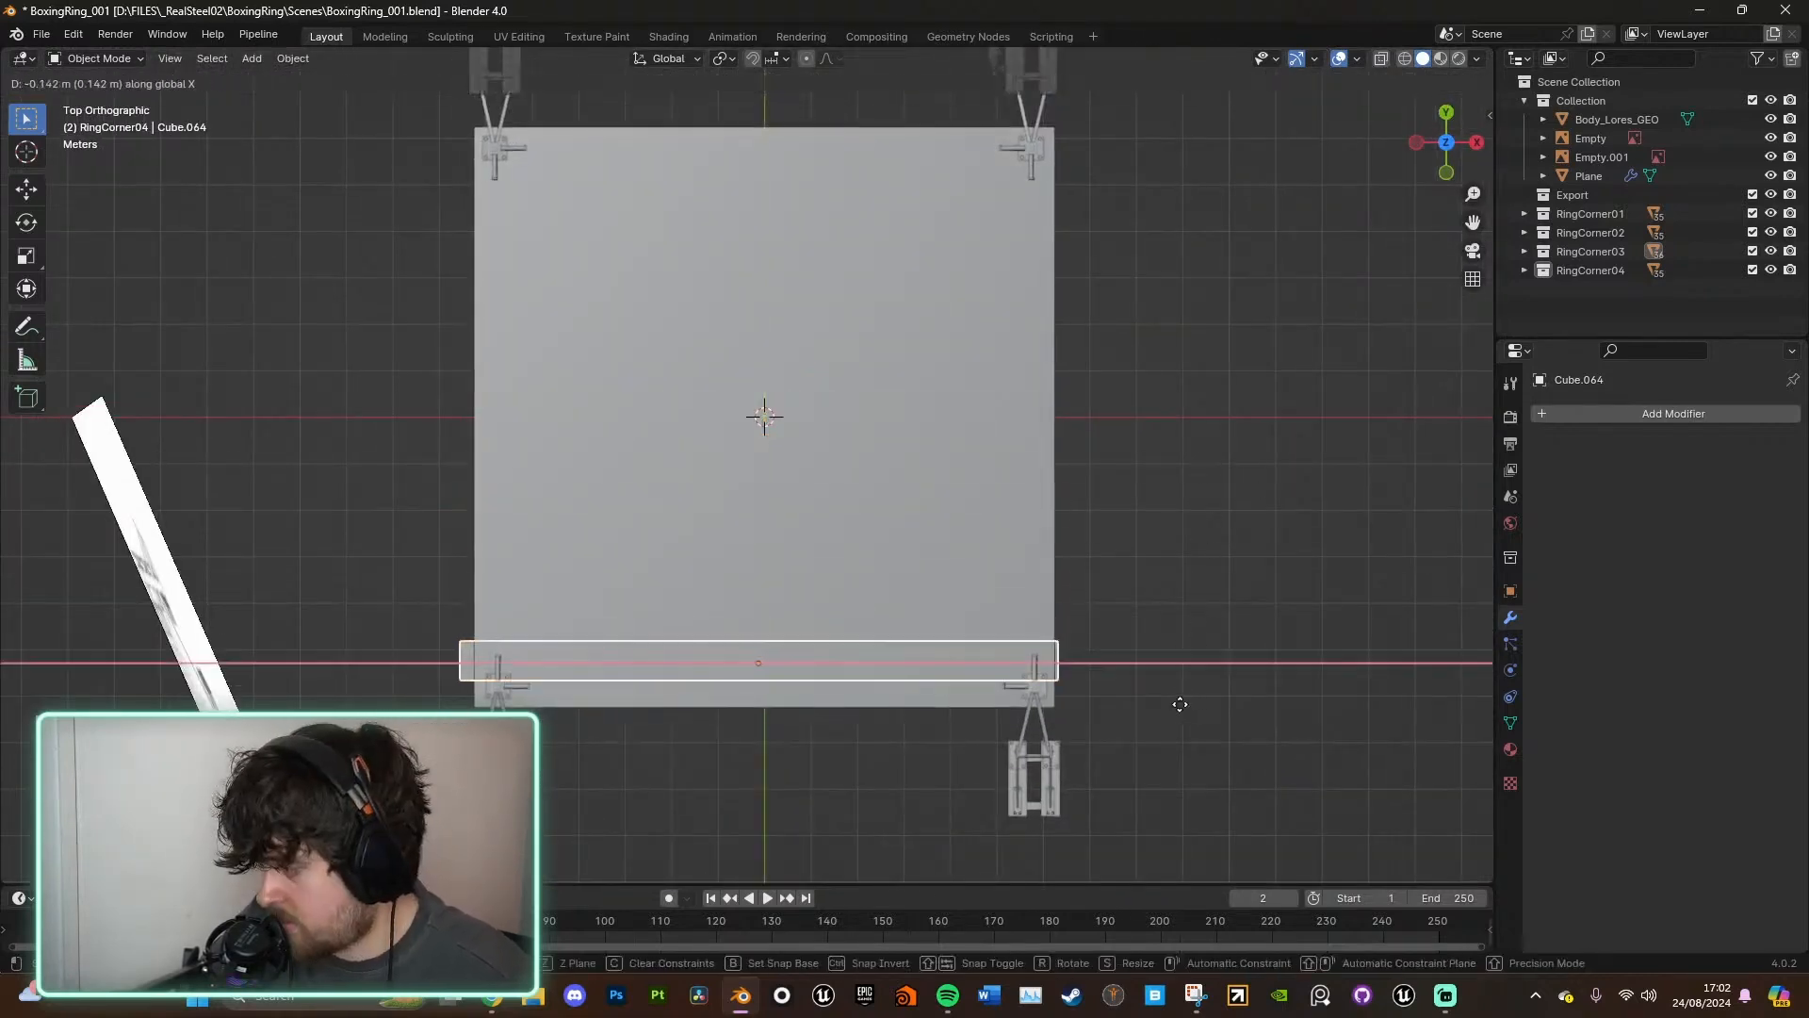
{"action": "left_click", "coordinate": [1187, 712]}
- Duplicate the beam along Y into a row of four adjacent beams, and copy that group of four twice more to continue the row
{"action": "key", "text": "shift+d"}
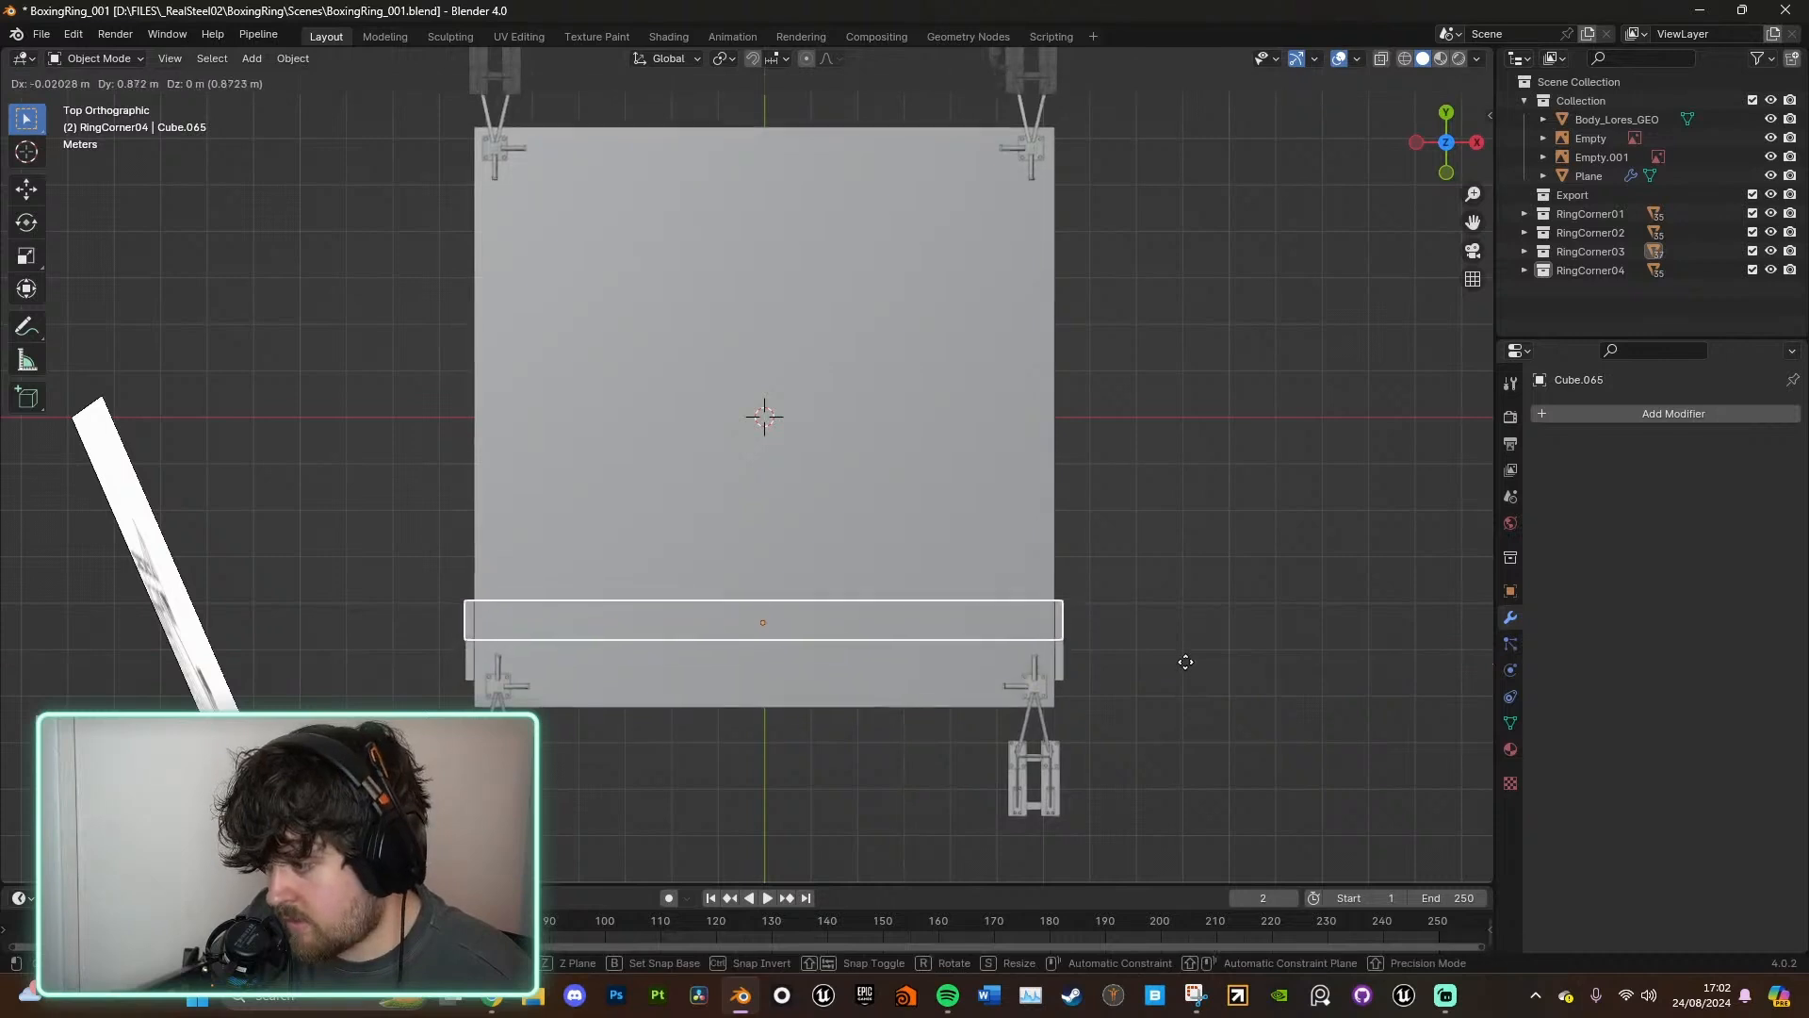
{"action": "key", "text": "y"}
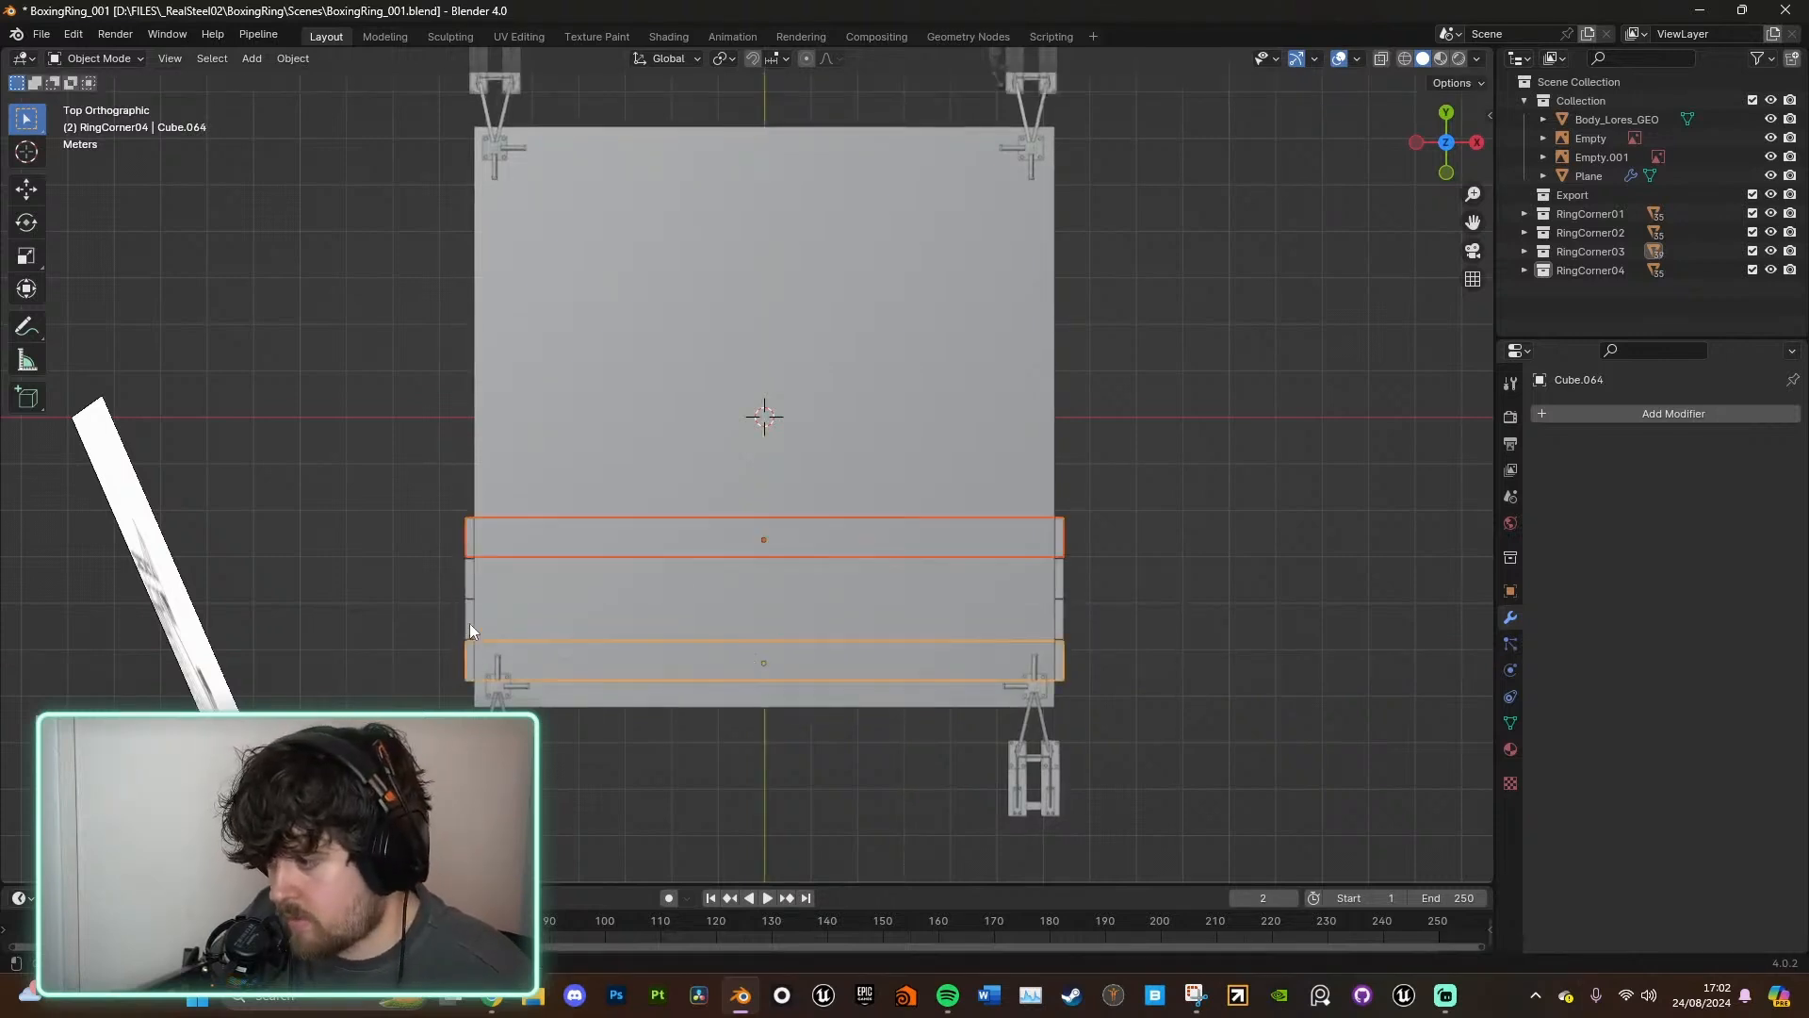
{"action": "left_click", "coordinate": [469, 624], "text": "shift"}
{"action": "left_click", "coordinate": [469, 585], "text": "shift"}
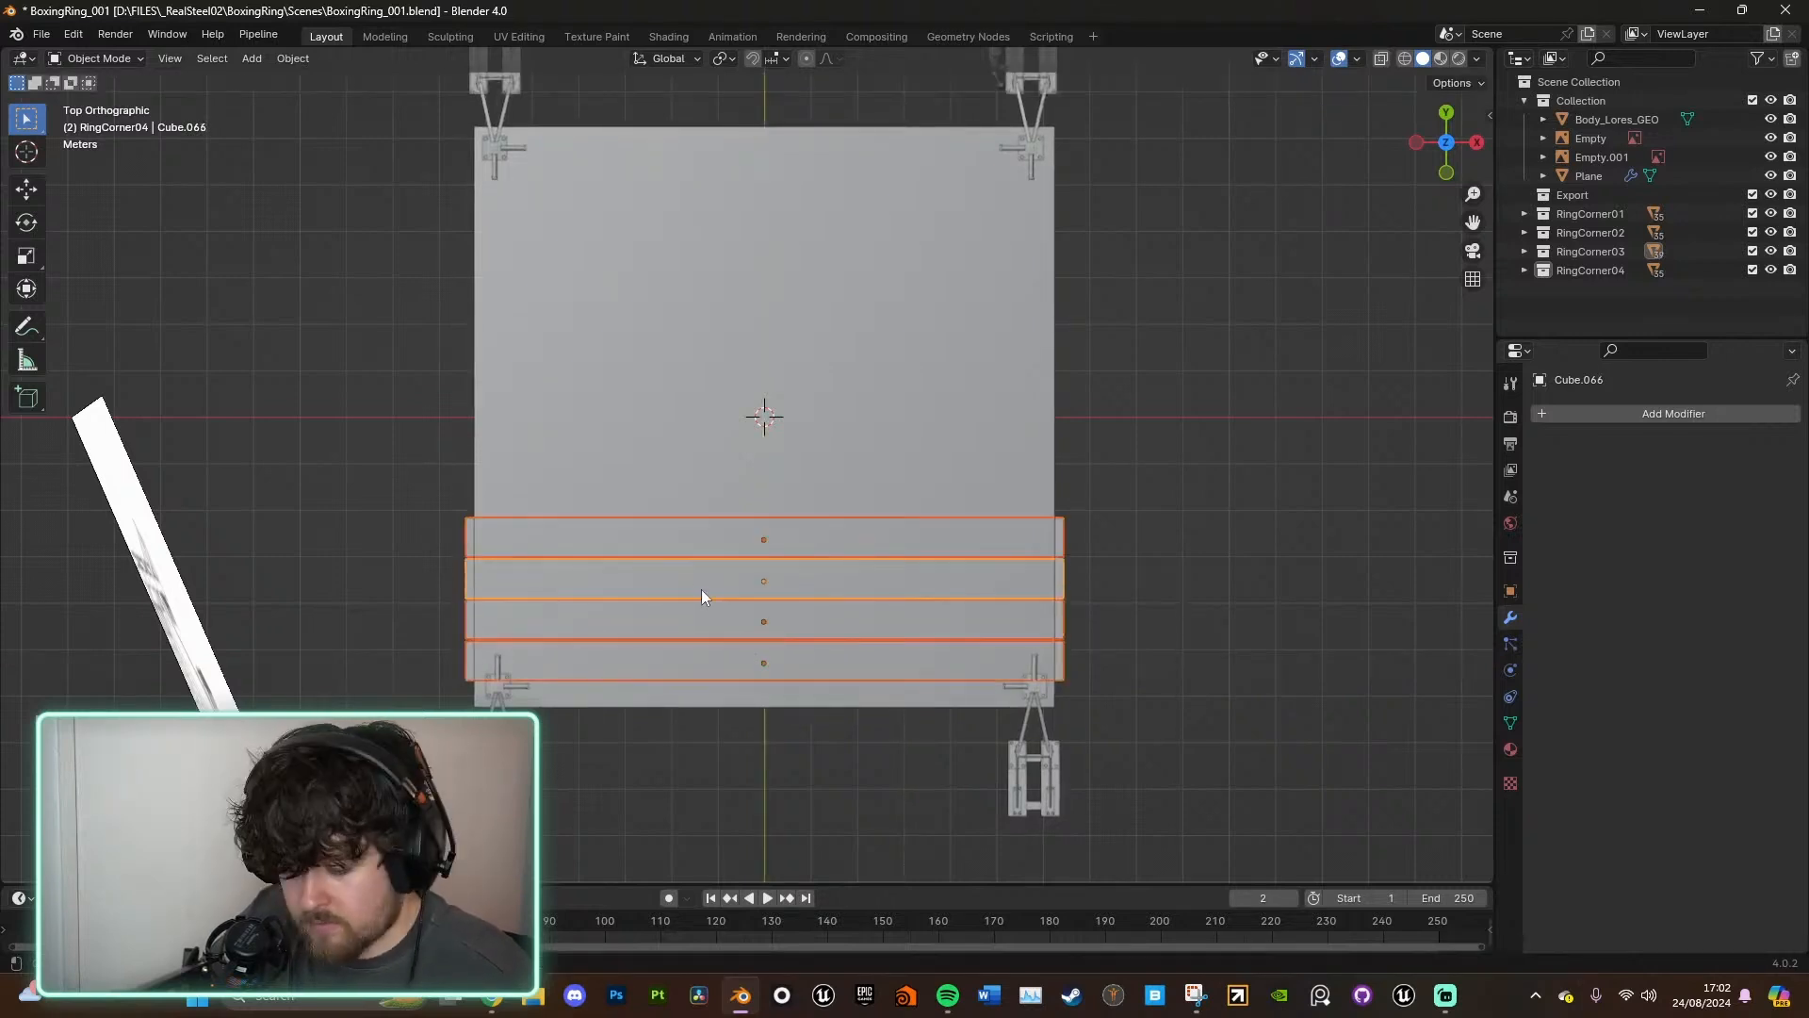
{"action": "key", "text": "shift+d"}
{"action": "key", "text": "y"}
{"action": "left_click", "coordinate": [691, 422]}
{"action": "key", "text": "shift+d"}
{"action": "key", "text": "y"}
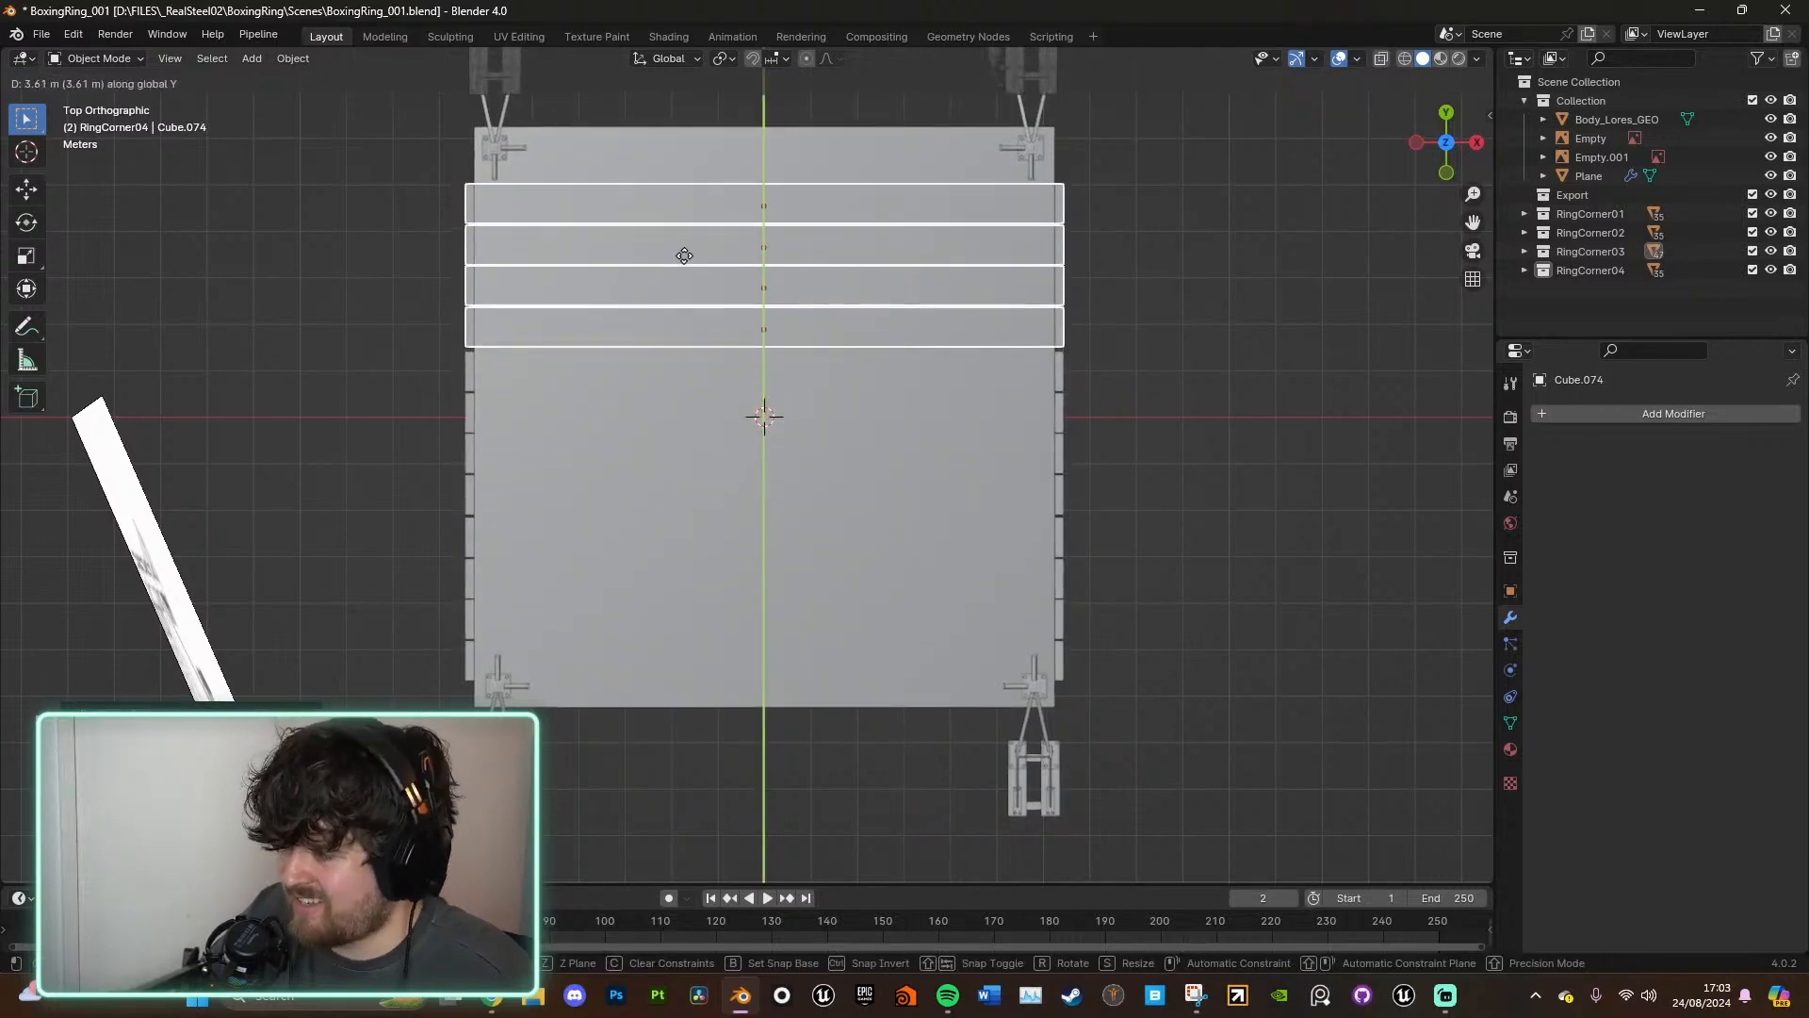
{"action": "left_click", "coordinate": [683, 255]}
- Fine-tune the newest group of four beams along Y to meet the end of the previous group
{"action": "middle_click_drag", "start_coordinate": [1066, 570], "coordinate": [1127, 645]}
{"action": "key", "text": "g"}
{"action": "key", "text": "y"}
{"action": "left_click", "coordinate": [1062, 581]}
- Add the middle group's four beams to the selection and nudge all eight slightly along Y toward the first group
{"action": "middle_click_drag", "start_coordinate": [1061, 581], "coordinate": [648, 549]}
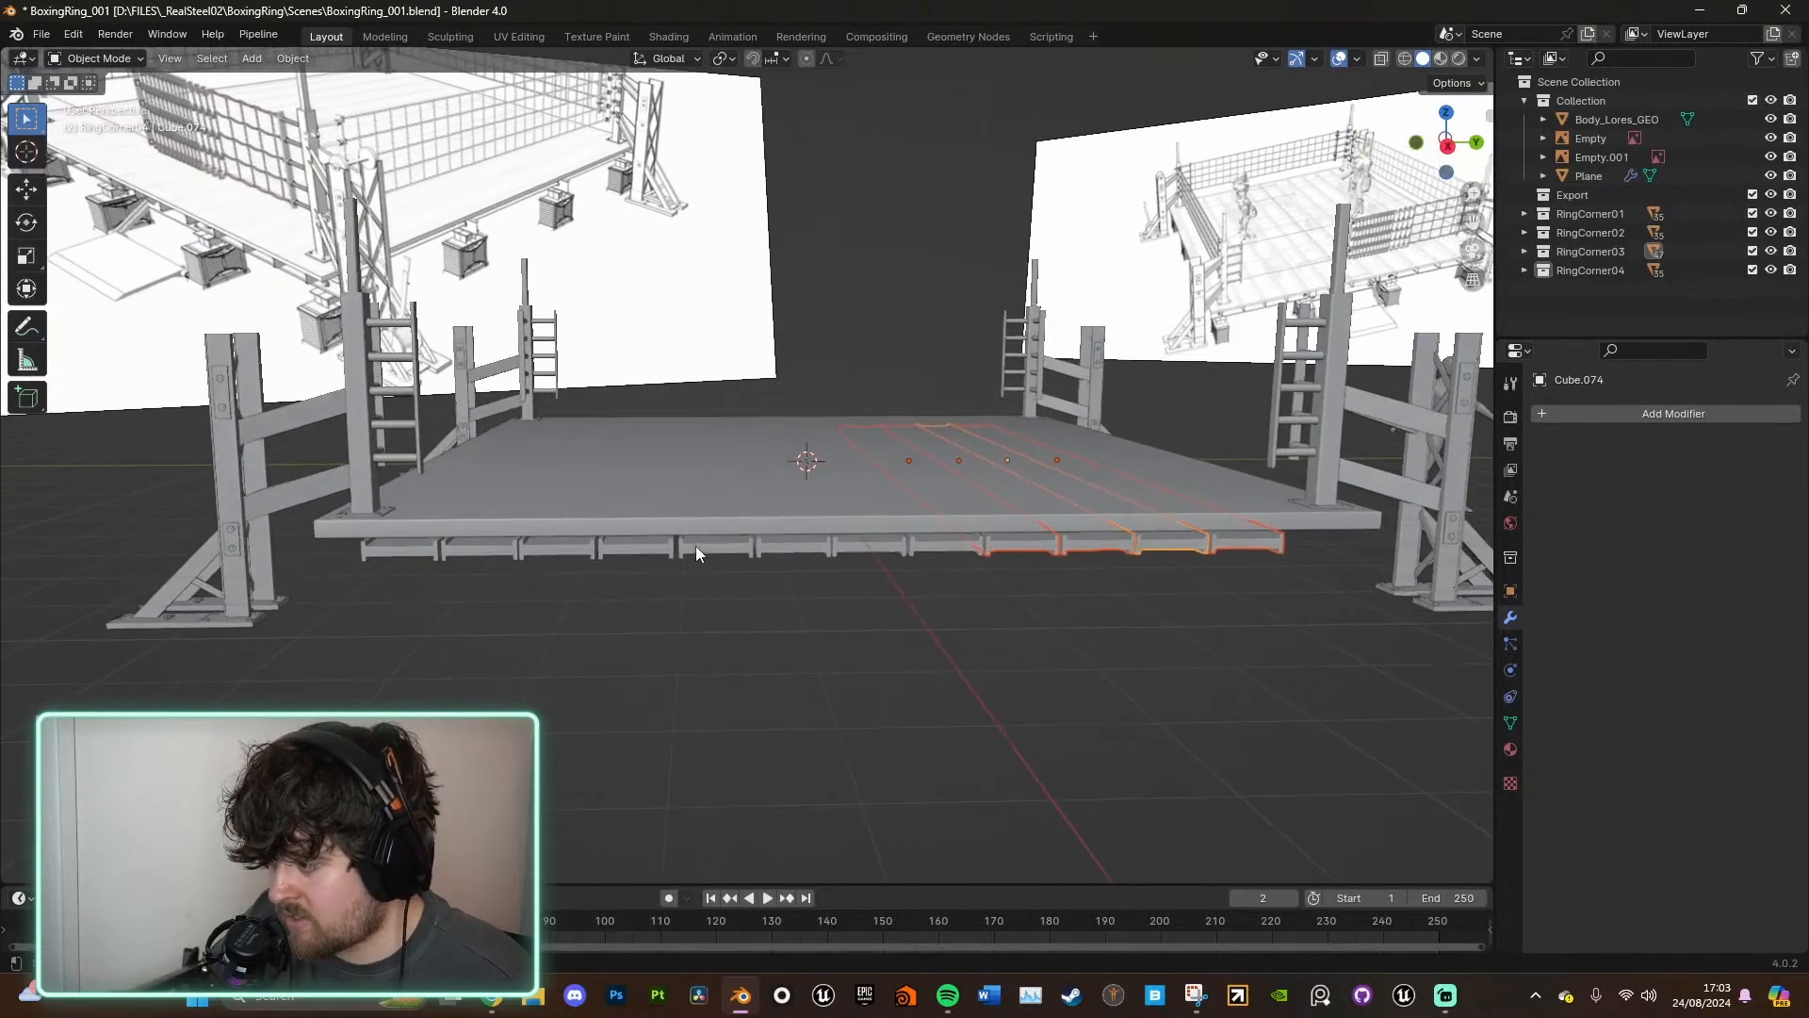
{"action": "left_click", "coordinate": [723, 551], "text": "shift"}
{"action": "left_click", "coordinate": [801, 548], "text": "shift"}
{"action": "left_click", "coordinate": [877, 547], "text": "shift"}
{"action": "left_click", "coordinate": [935, 544], "text": "shift"}
{"action": "key", "text": "g"}
{"action": "key", "text": "y"}
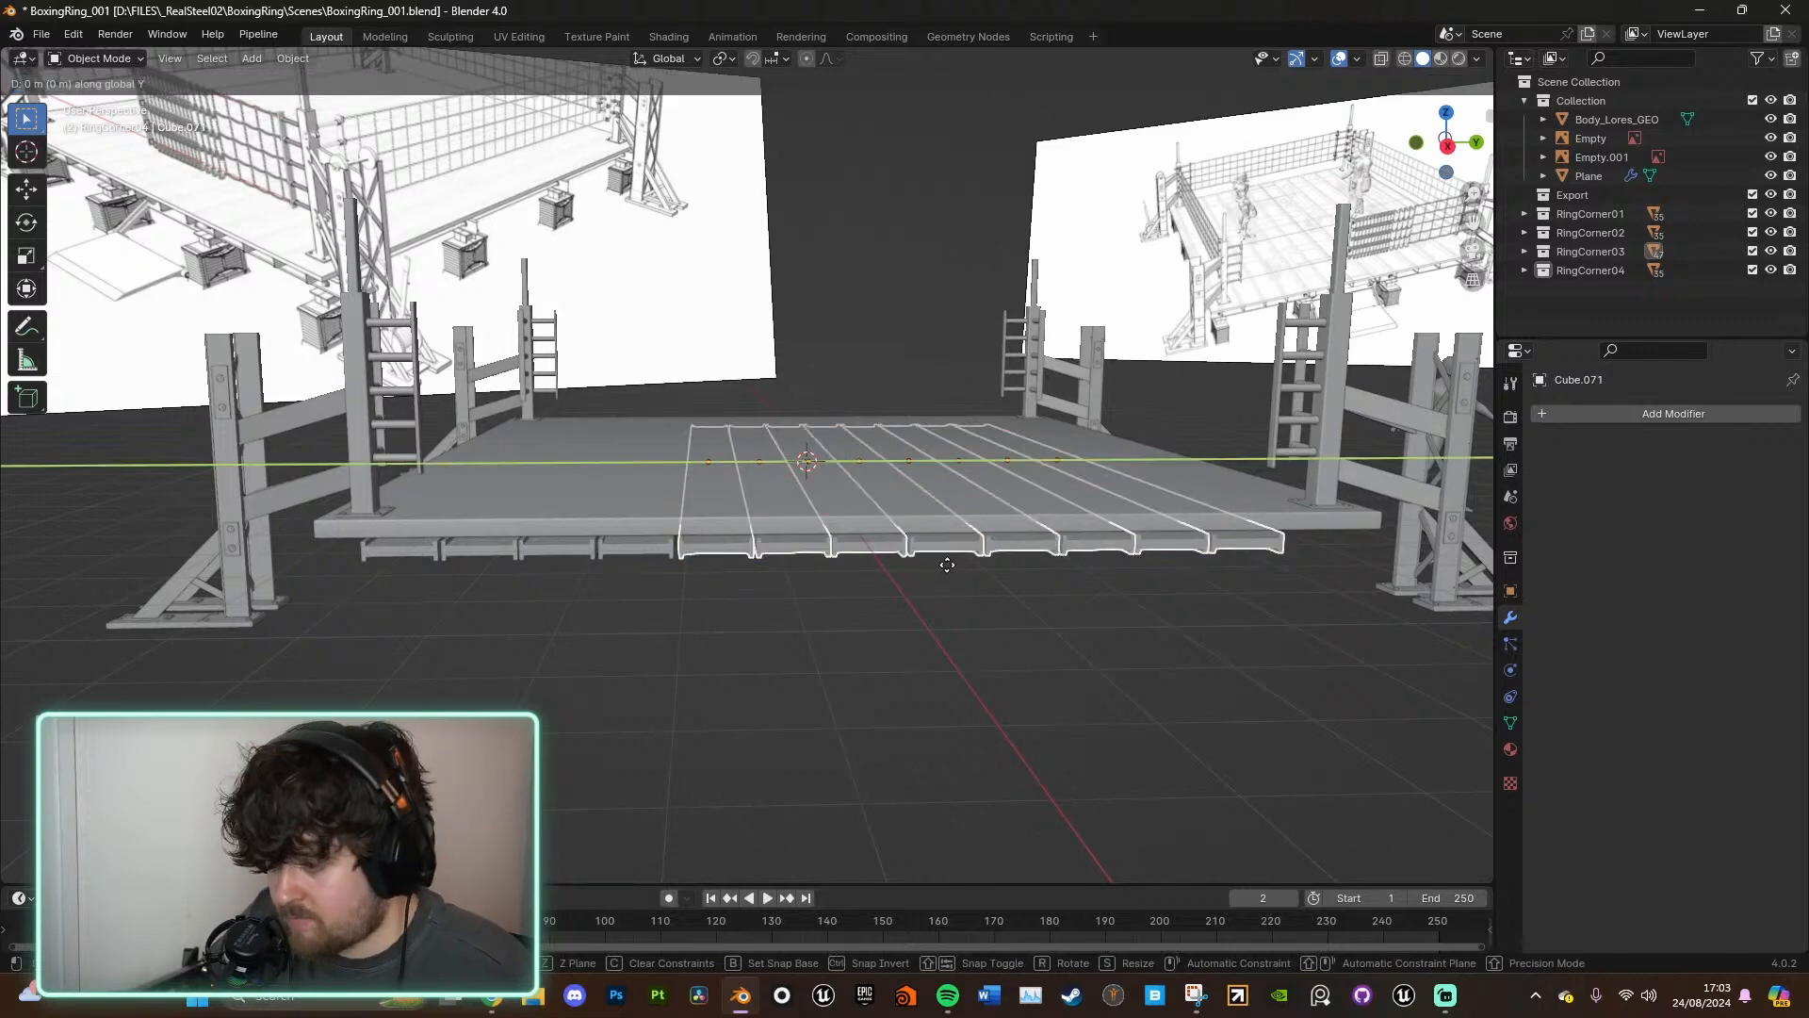
{"action": "key", "text": "Escape"}
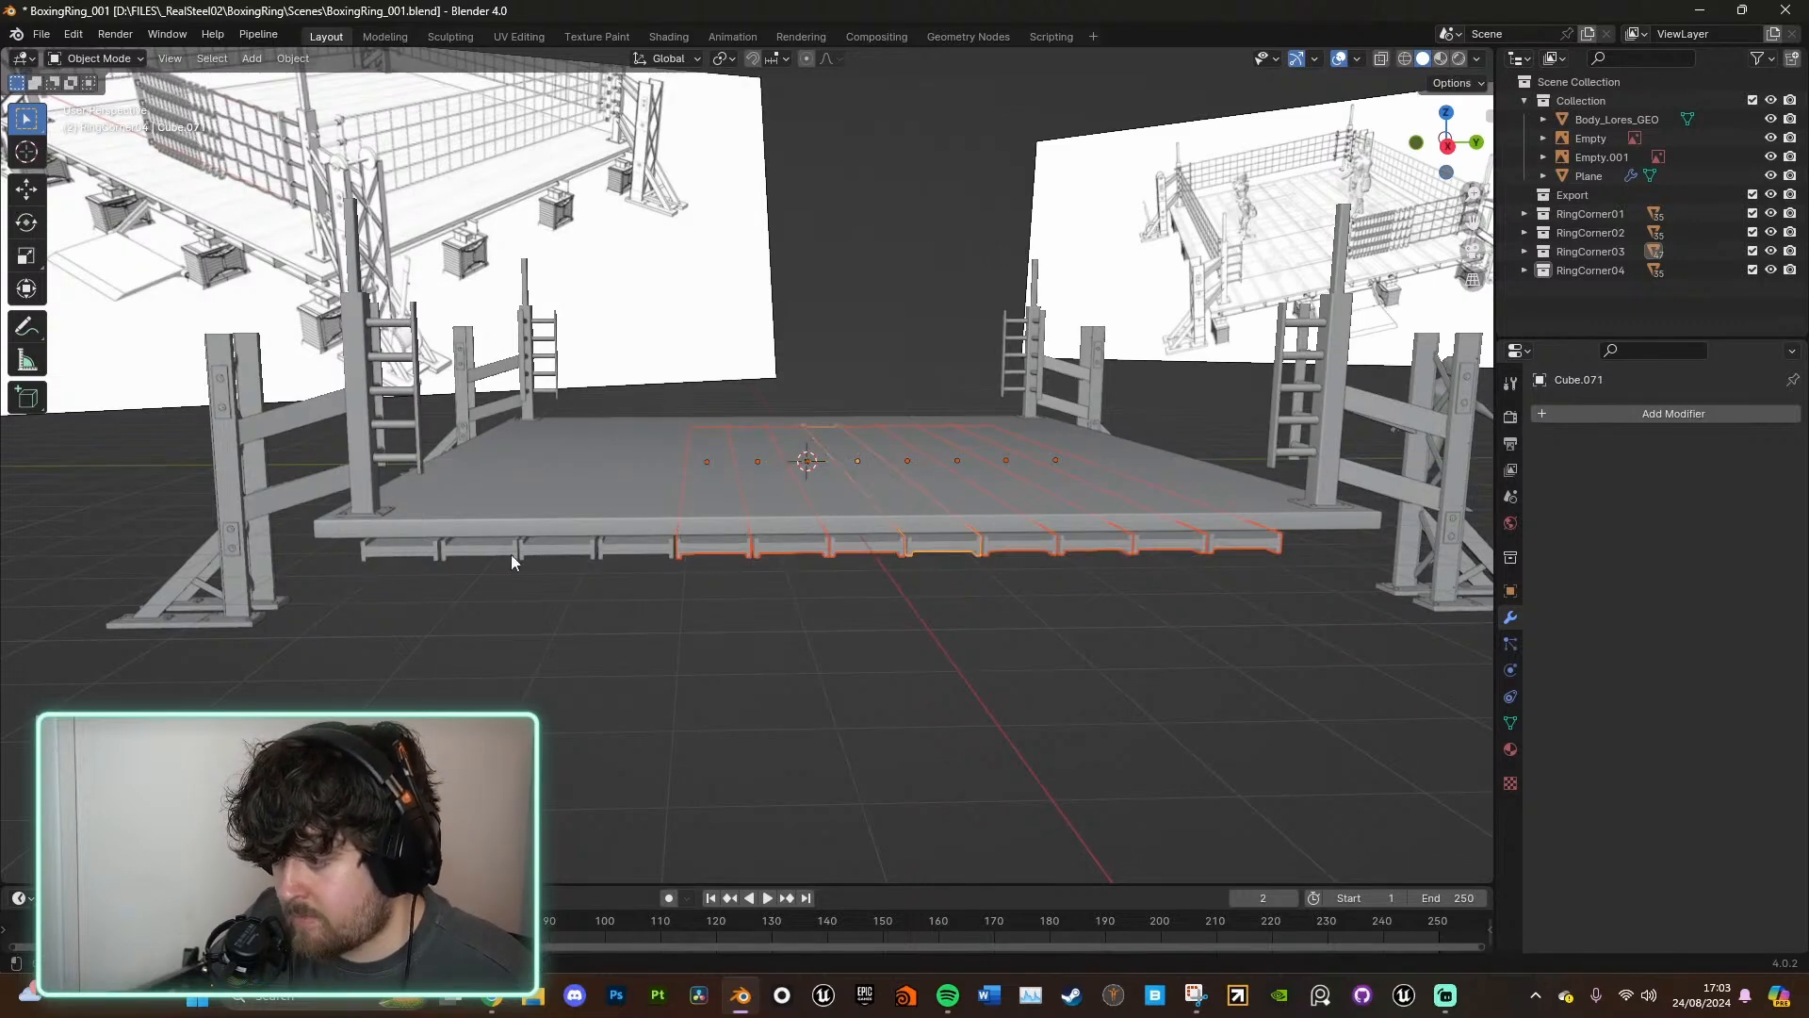
- Extend the selection into the first group of beams and nudge the selection slightly along Y to tighten the spacing
{"action": "left_click", "coordinate": [635, 547], "text": "shift"}
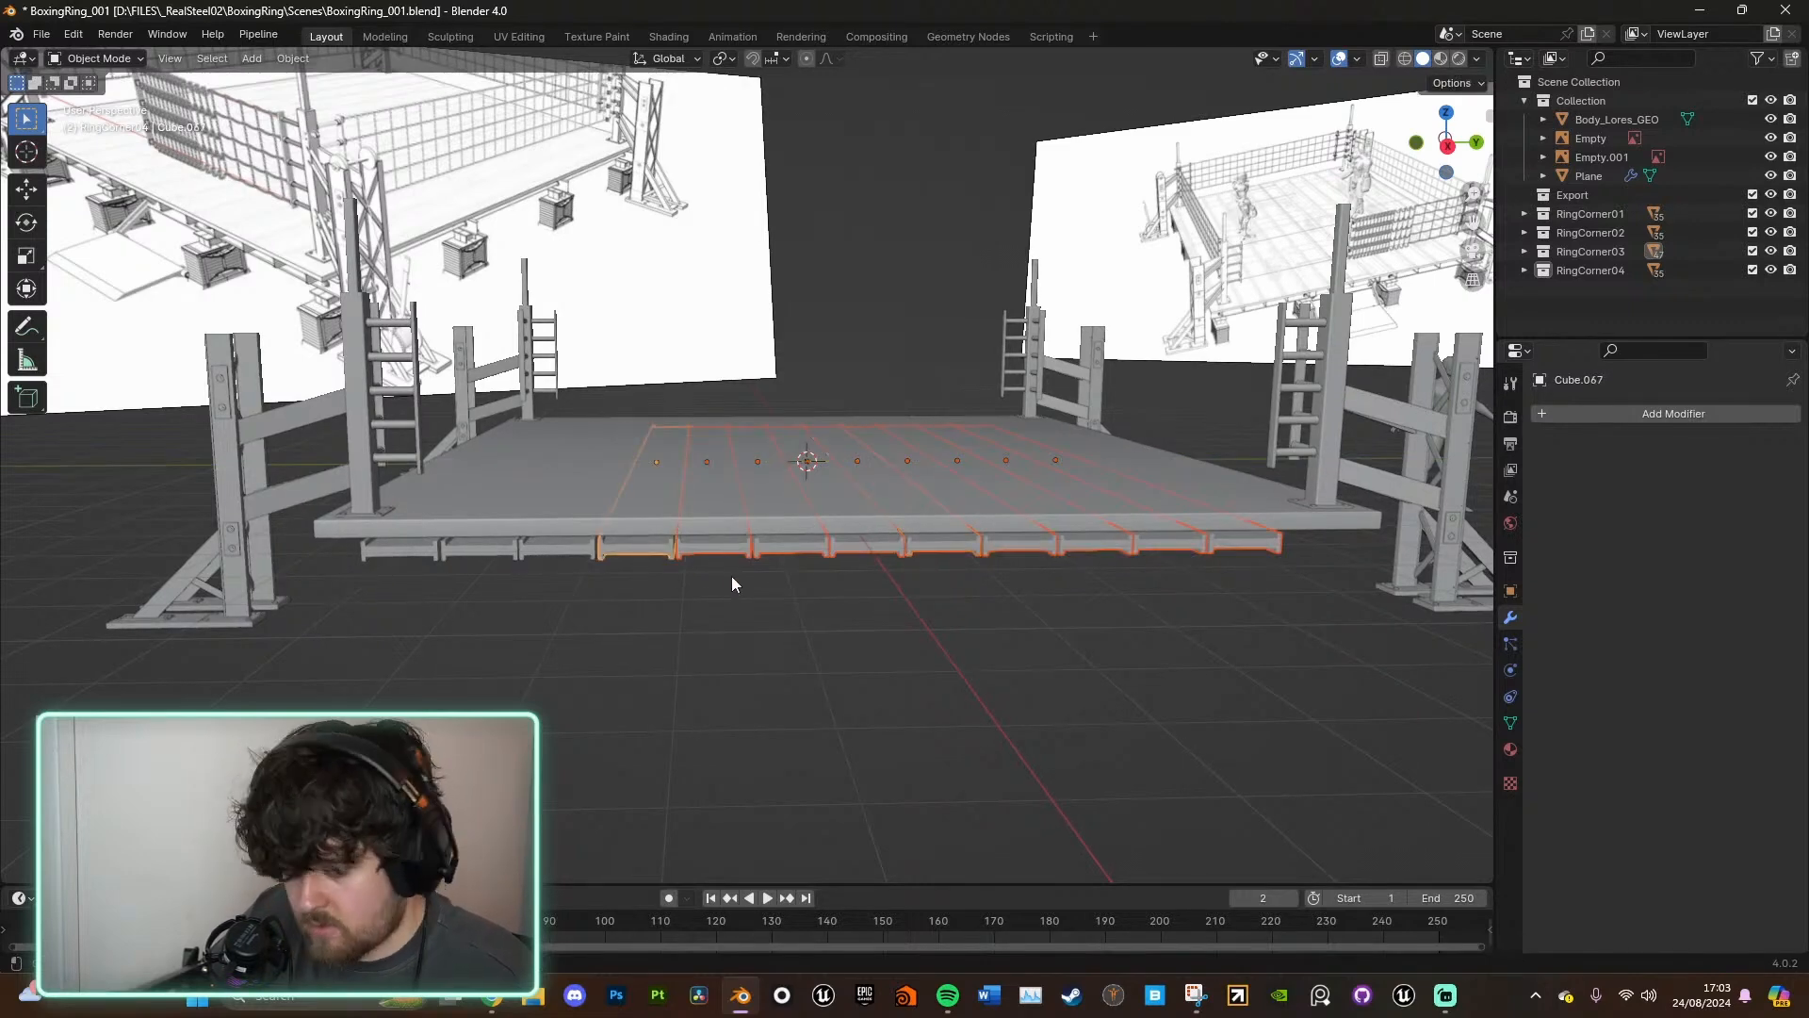
{"action": "key", "text": "g"}
{"action": "key", "text": "y"}
{"action": "key", "text": "Escape"}
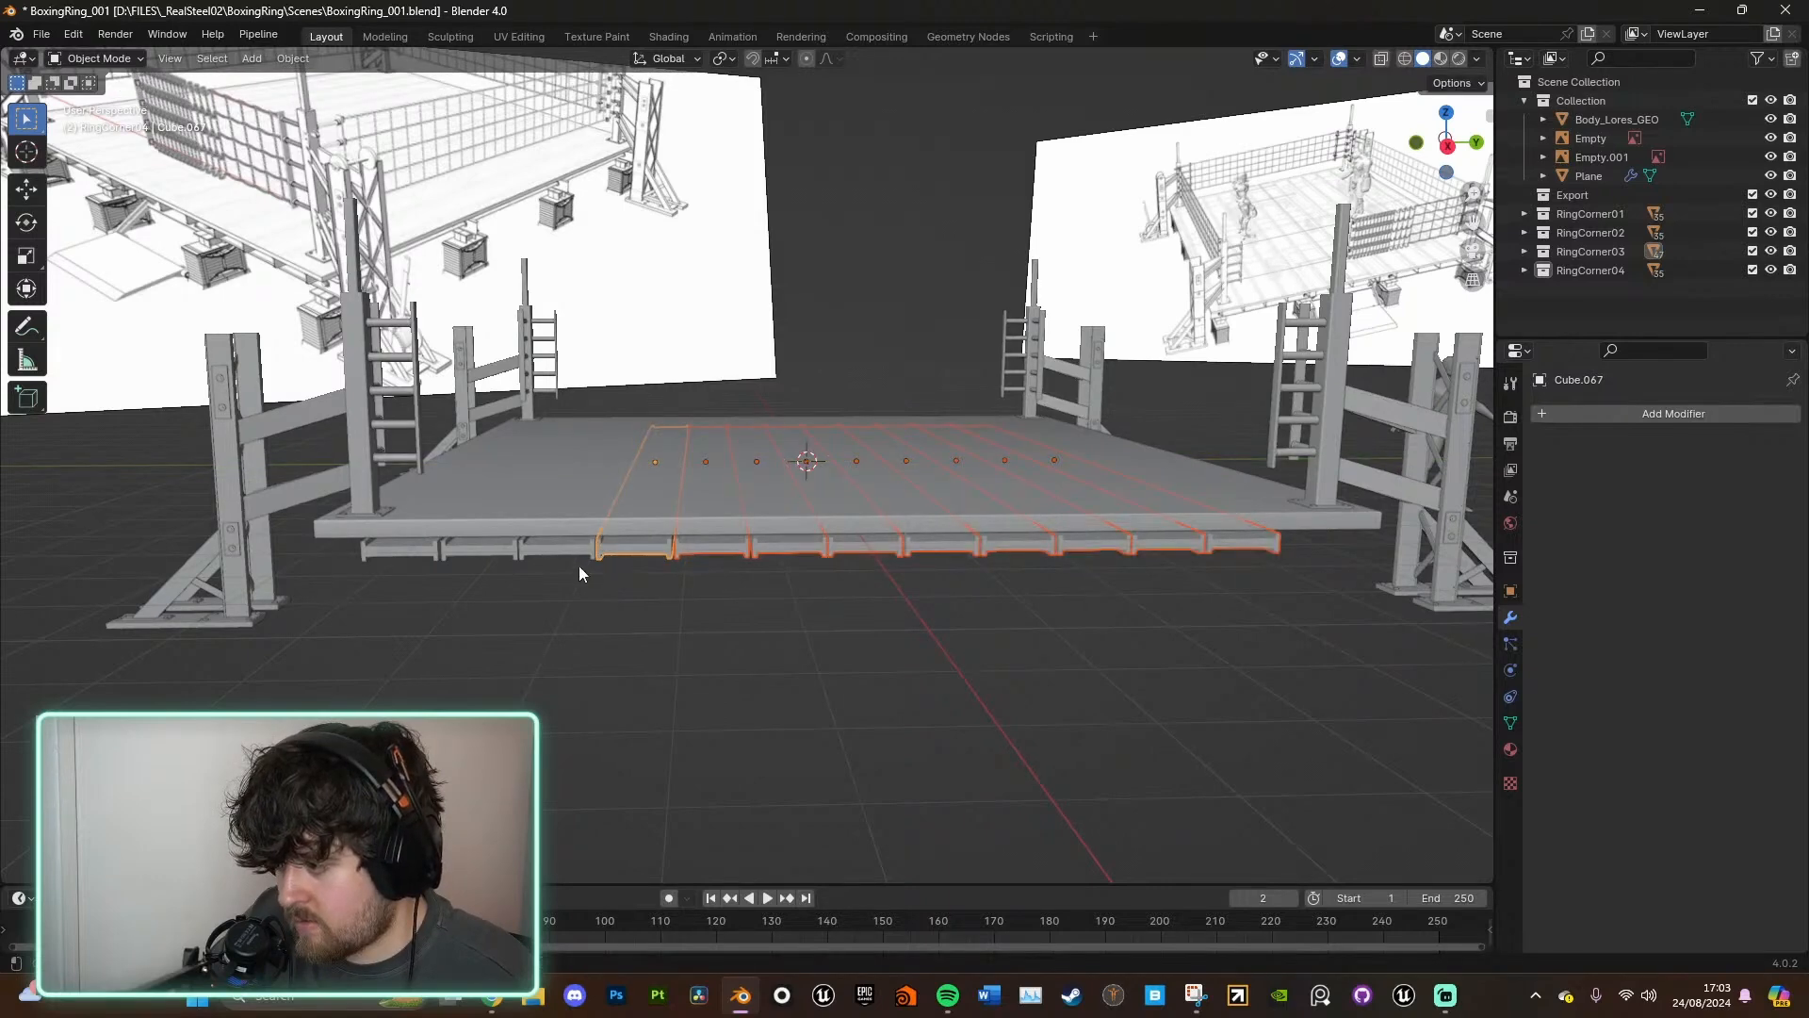
{"action": "left_click", "coordinate": [575, 556], "text": "shift"}
{"action": "left_click", "coordinate": [597, 558], "text": "shift"}
- Duplicate the three end beams about 2.66 m along Y, butting the copies against the row and past the platform's edge
{"action": "key", "text": "KP_3"}
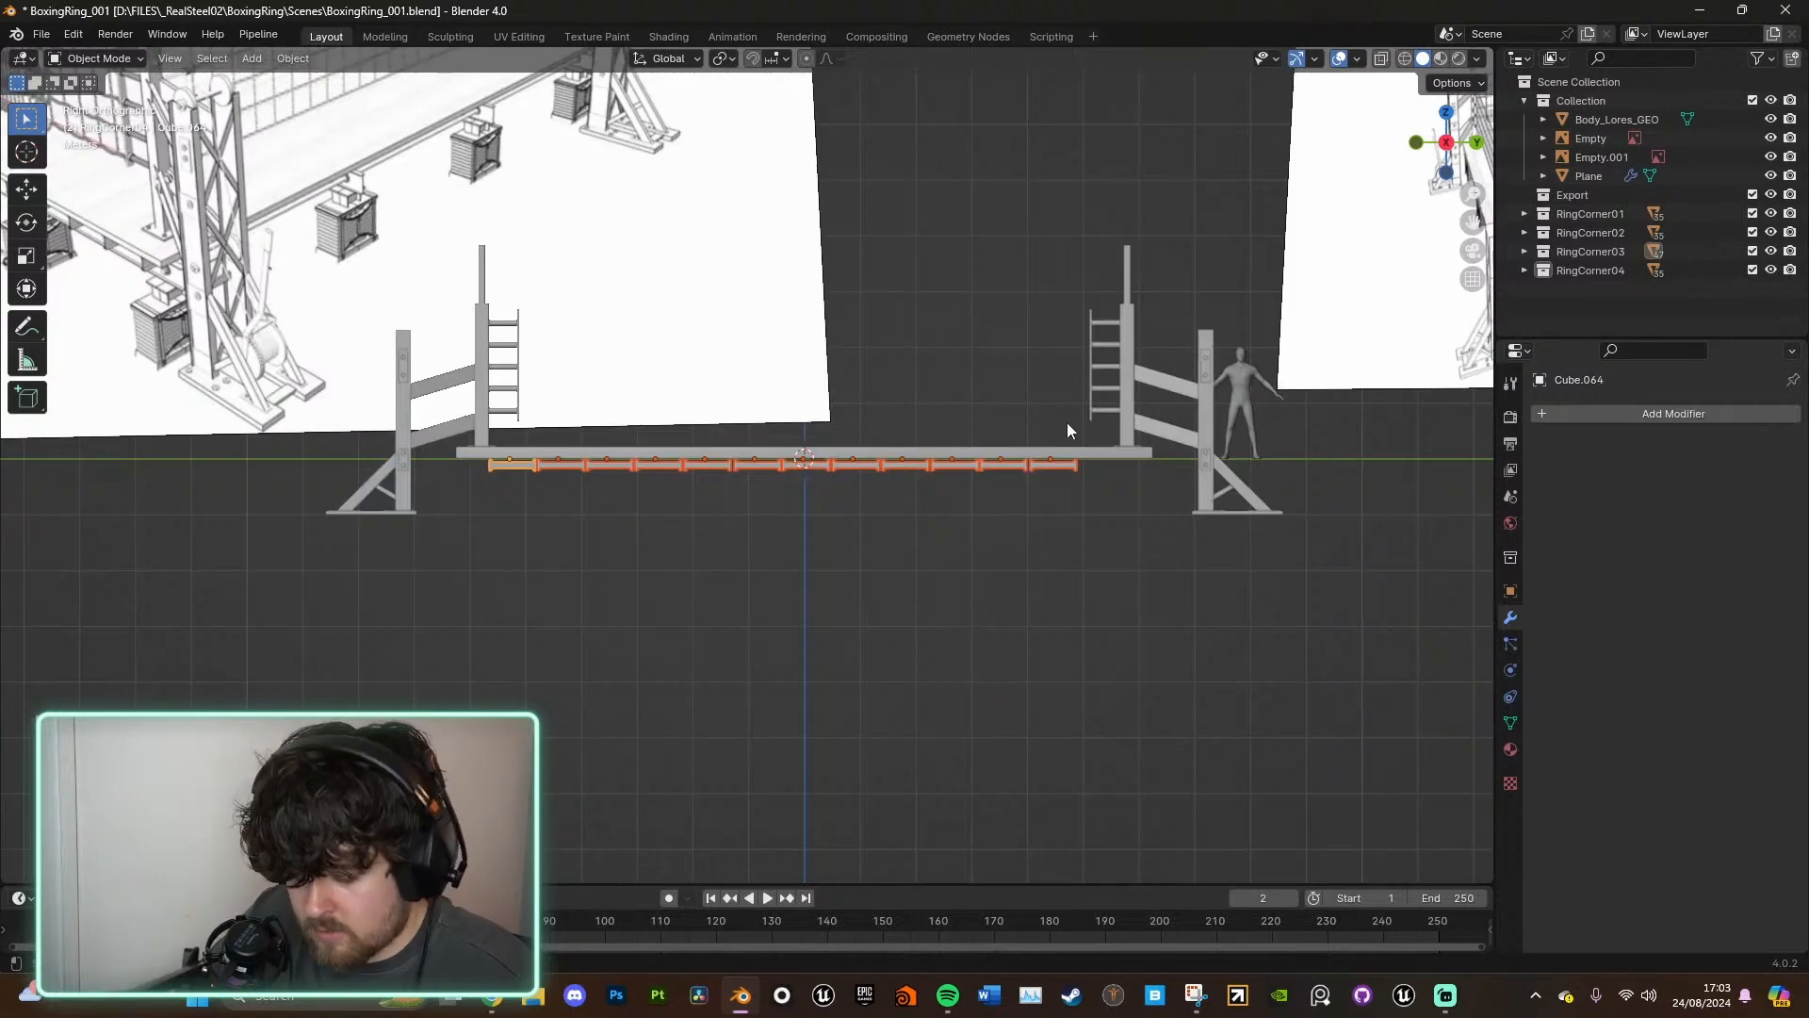
{"action": "scroll", "coordinate": [1019, 489], "scroll_direction": "up", "scroll_amount": 5}
{"action": "scroll", "coordinate": [1020, 490], "scroll_direction": "down", "scroll_amount": 4}
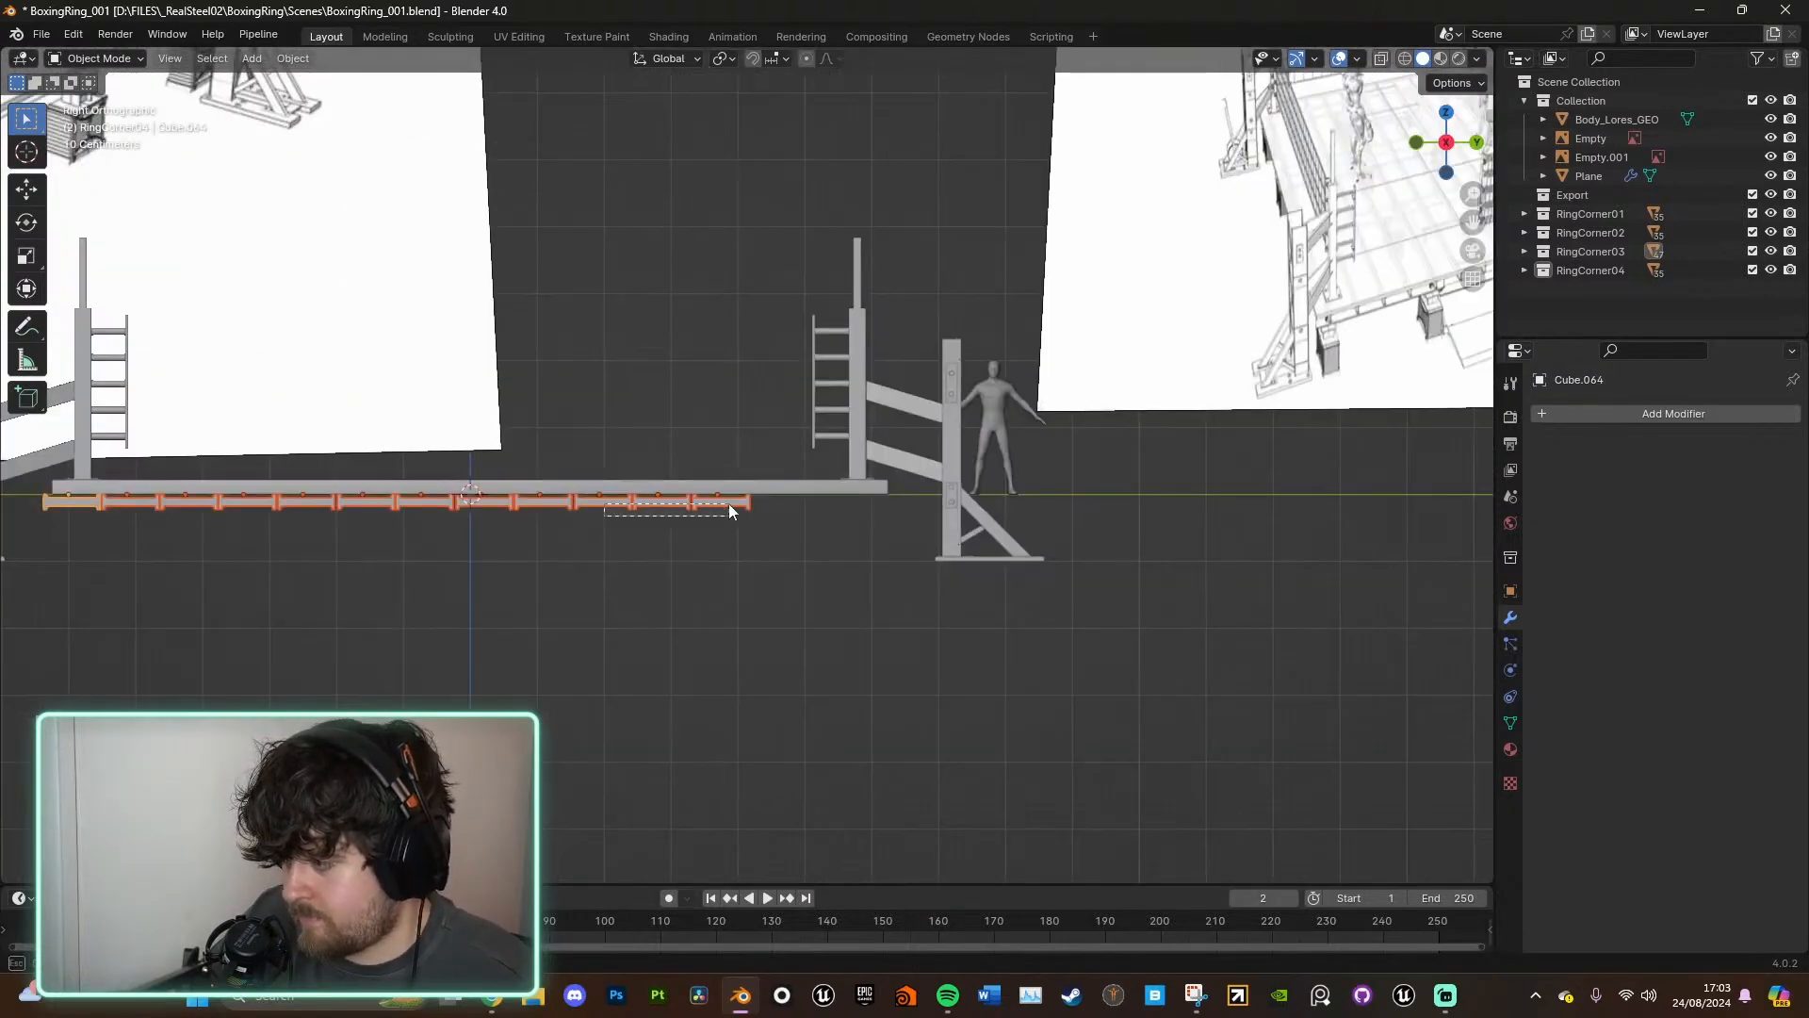
{"action": "key", "text": "g"}
{"action": "key", "text": "y"}
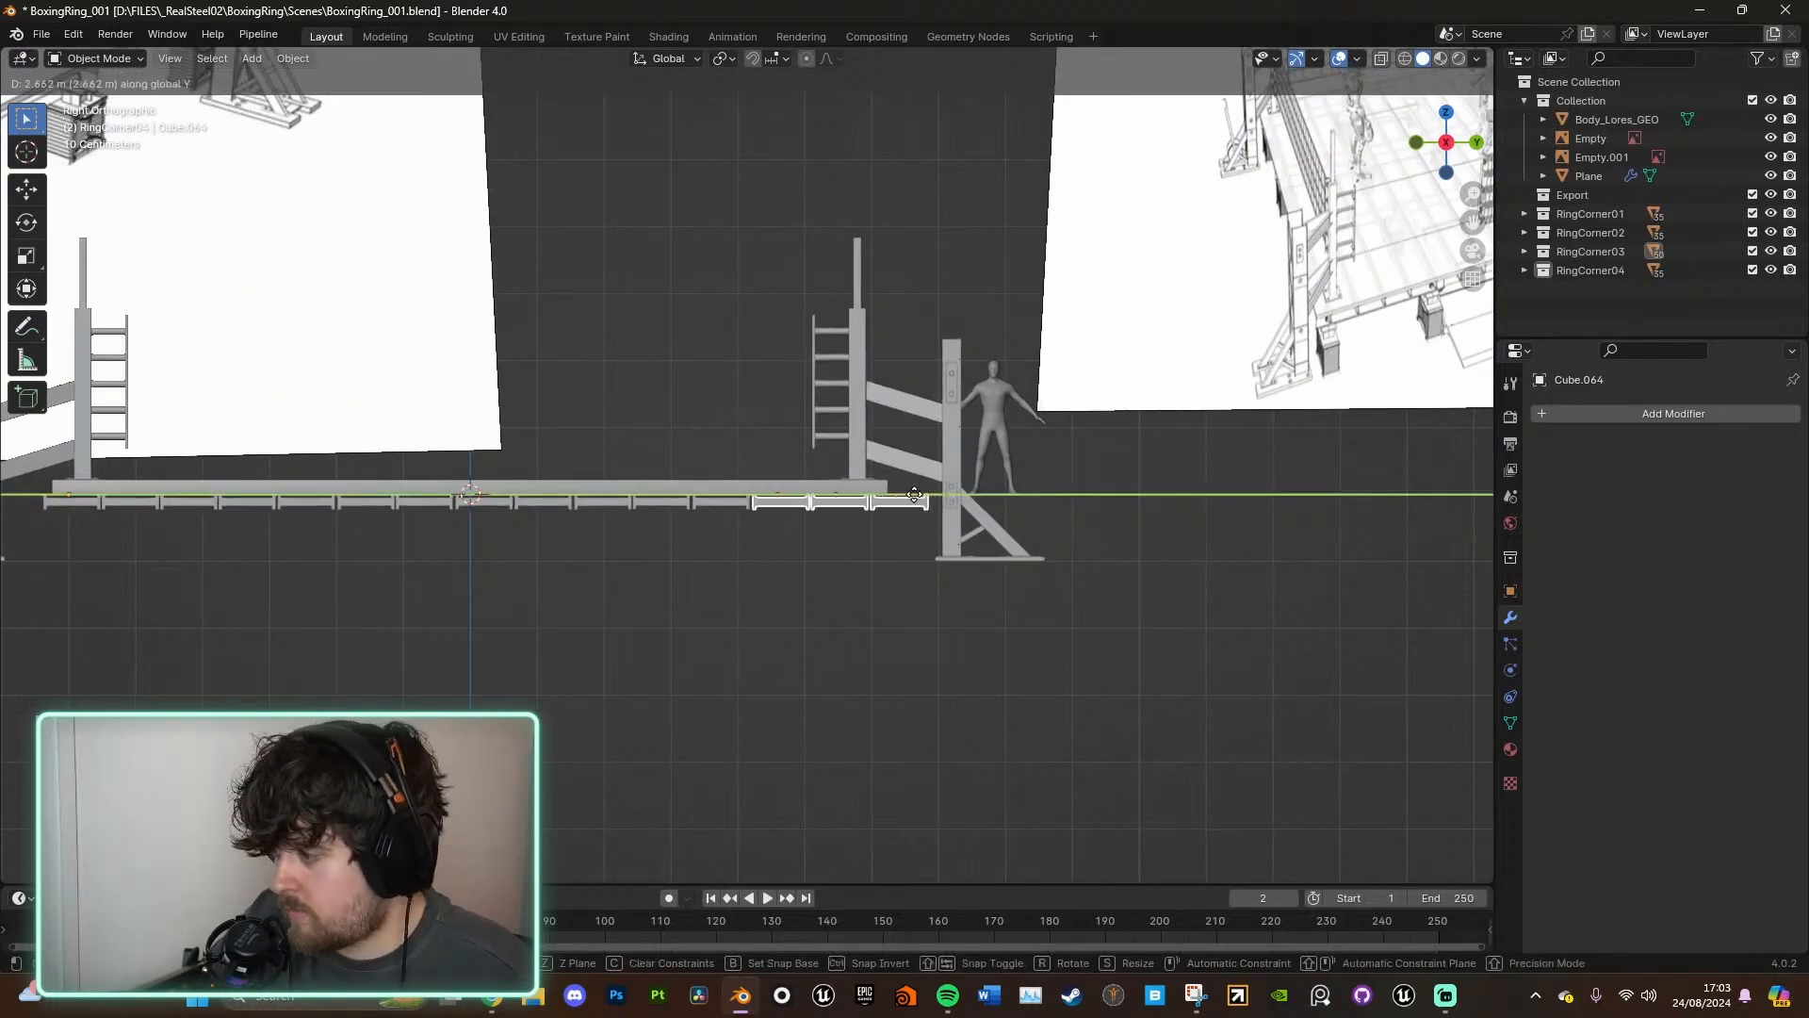
{"action": "left_click", "coordinate": [913, 494]}
{"action": "scroll", "coordinate": [890, 516], "scroll_direction": "up", "scroll_amount": 5}
{"action": "middle_click_drag", "start_coordinate": [1006, 600], "coordinate": [1003, 574], "text": "shift"}
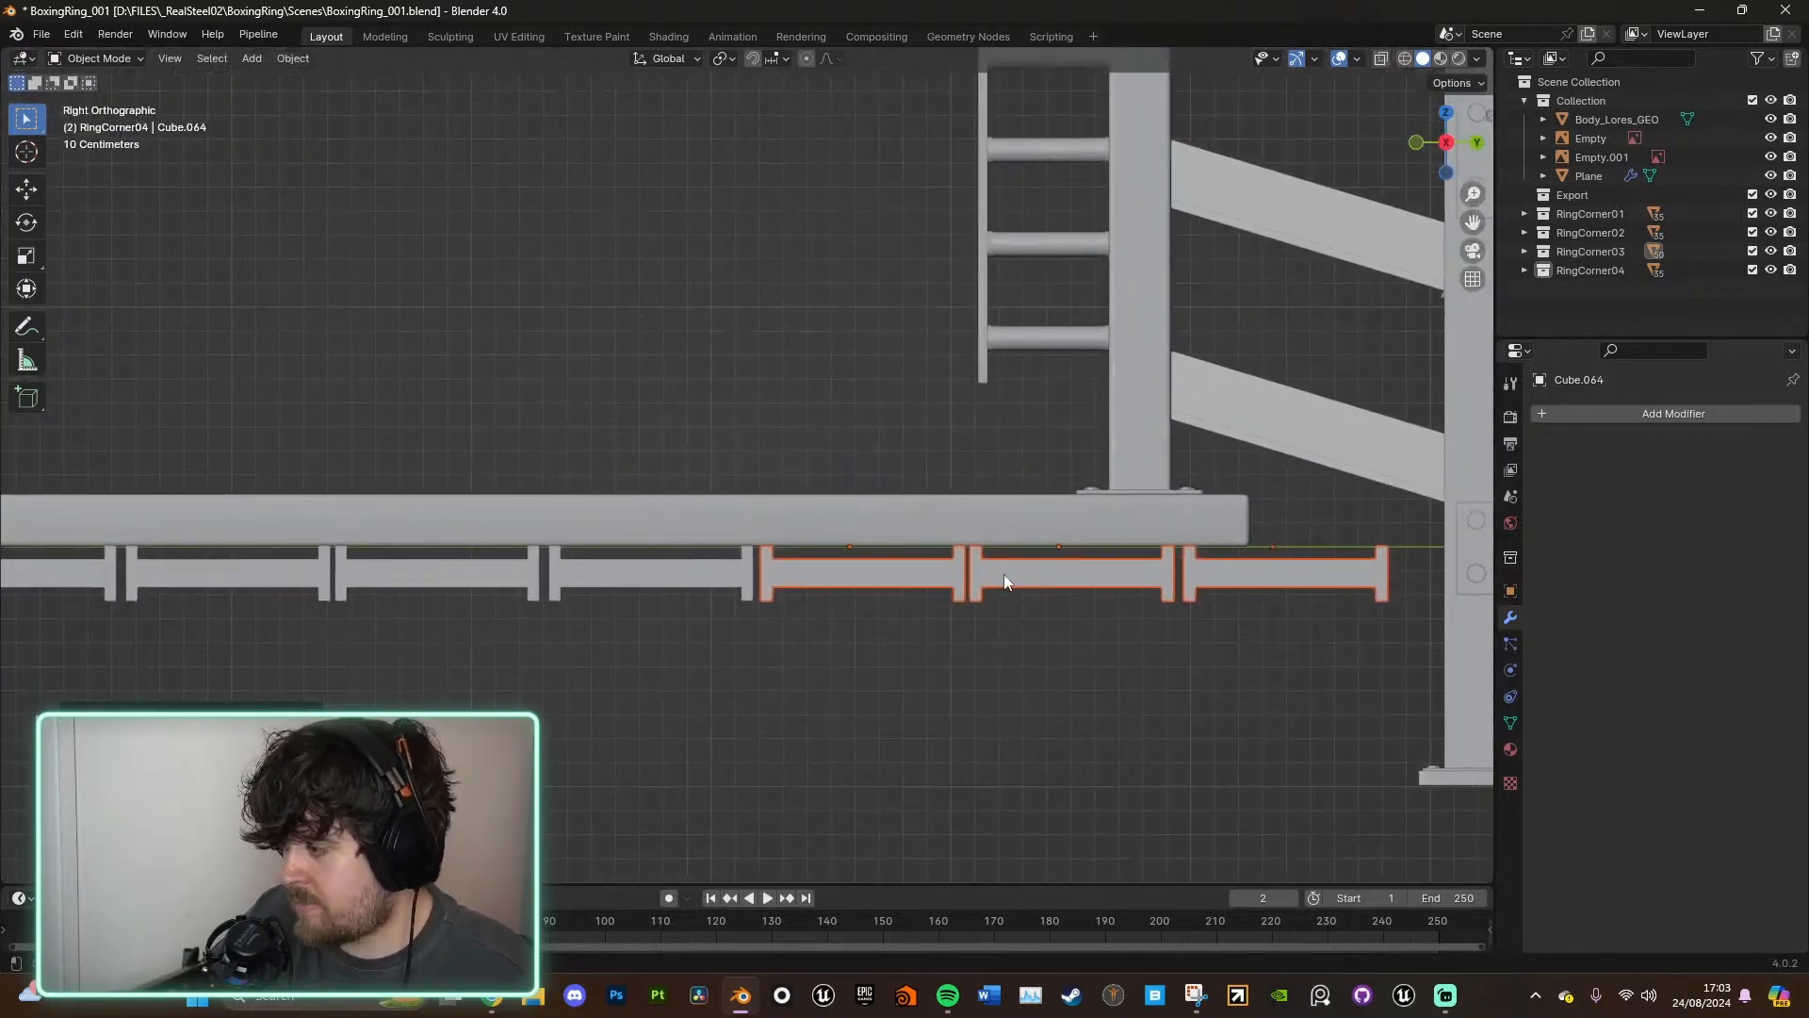
{"action": "key", "text": "g"}
{"action": "key", "text": "y"}
{"action": "left_click", "coordinate": [1004, 571]}
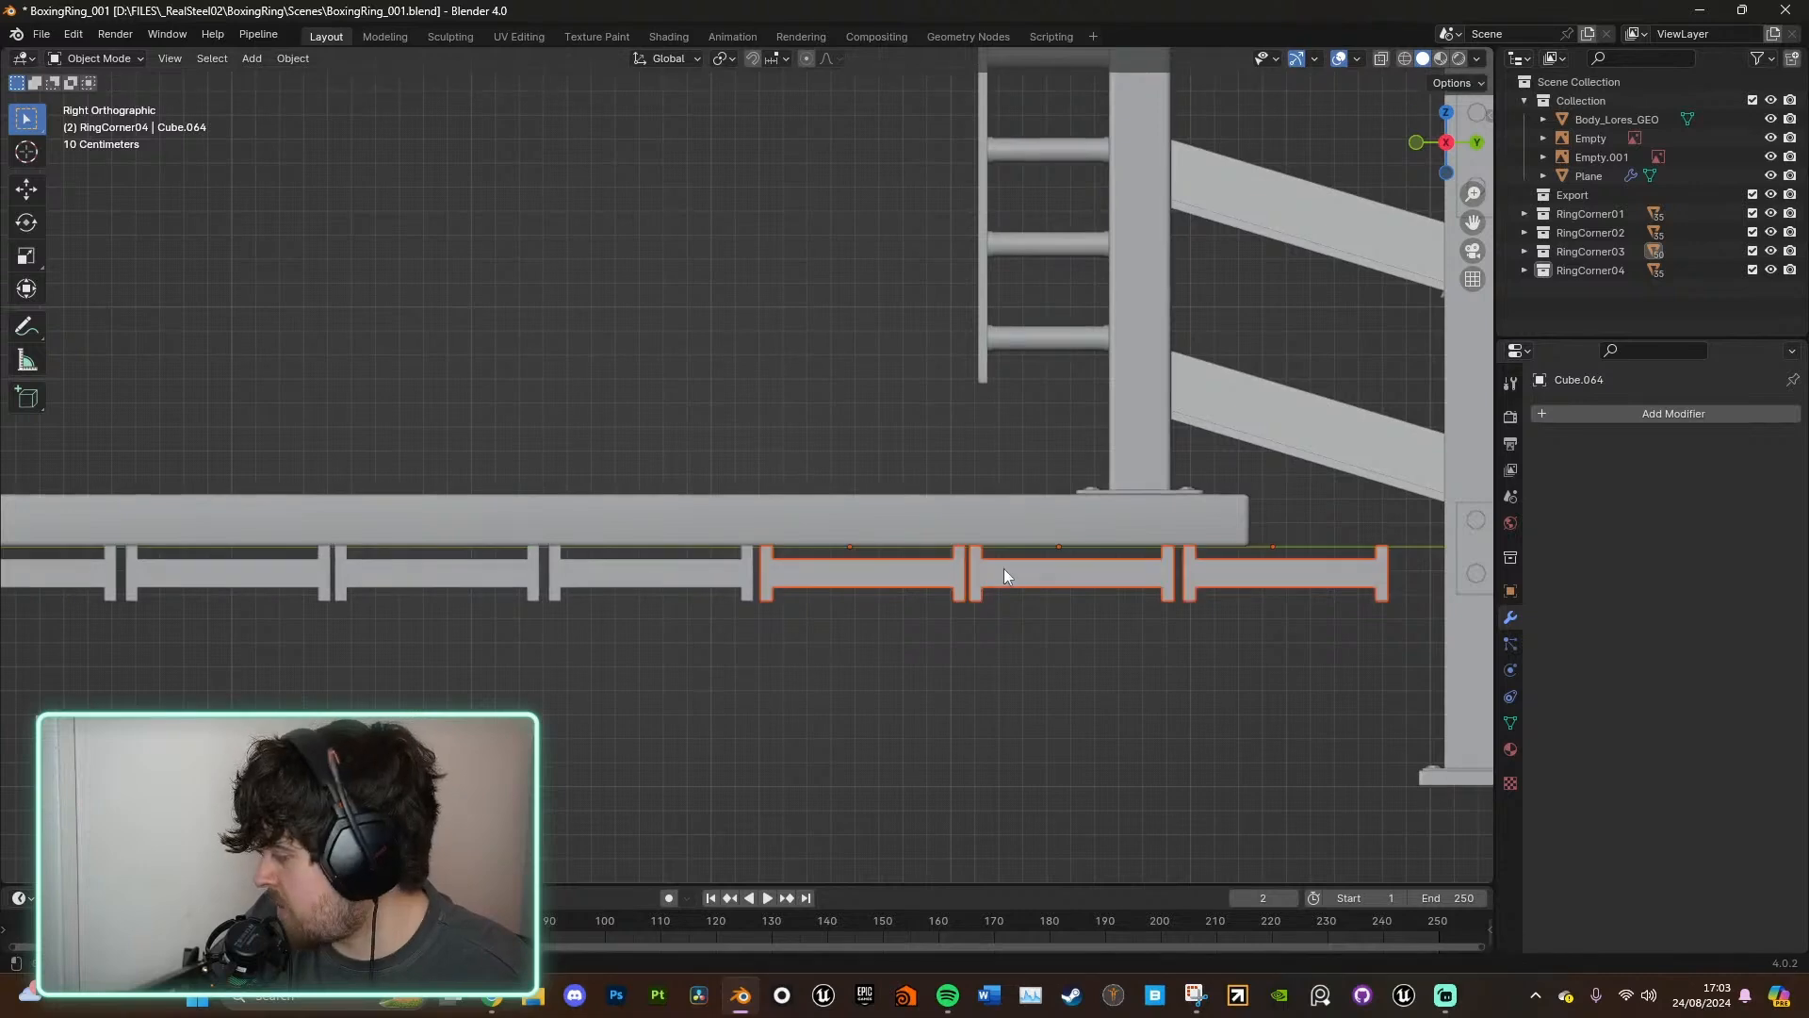
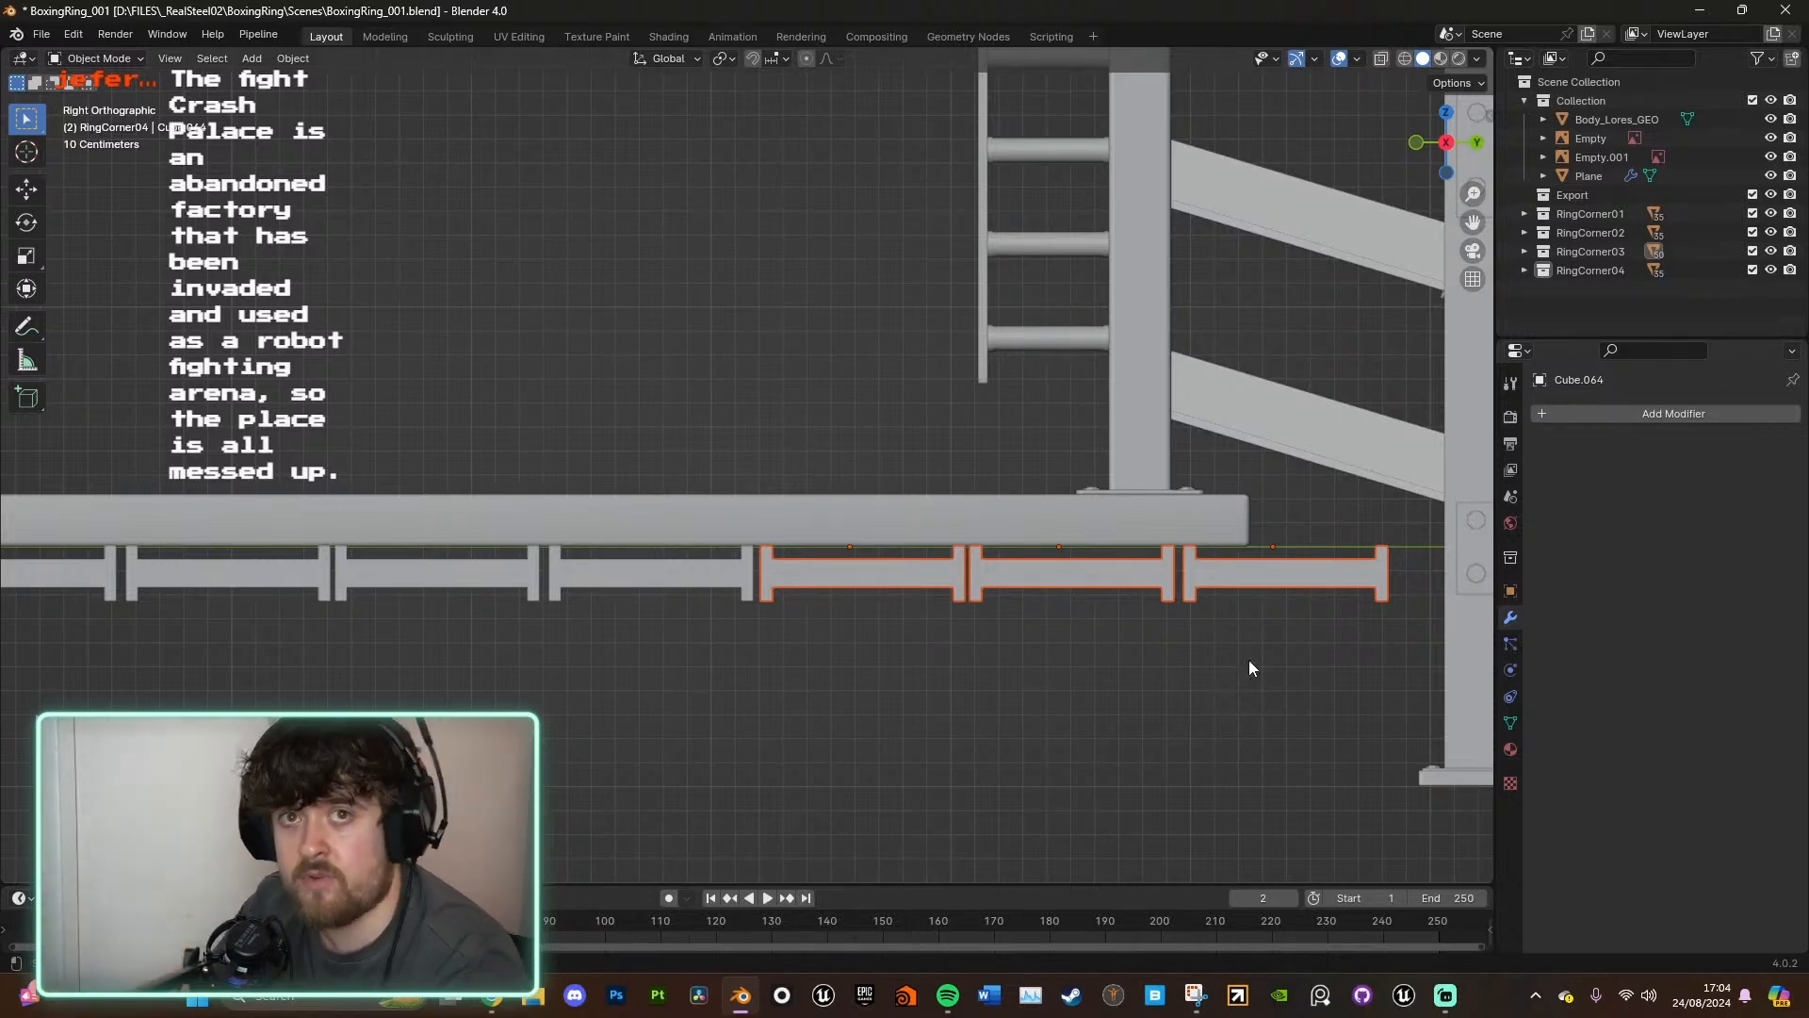
- Work along the row from the new copies, adding every beam to the selection and tightening the spacing along Y
{"action": "scroll", "coordinate": [1035, 646], "scroll_direction": "down", "scroll_amount": 5}
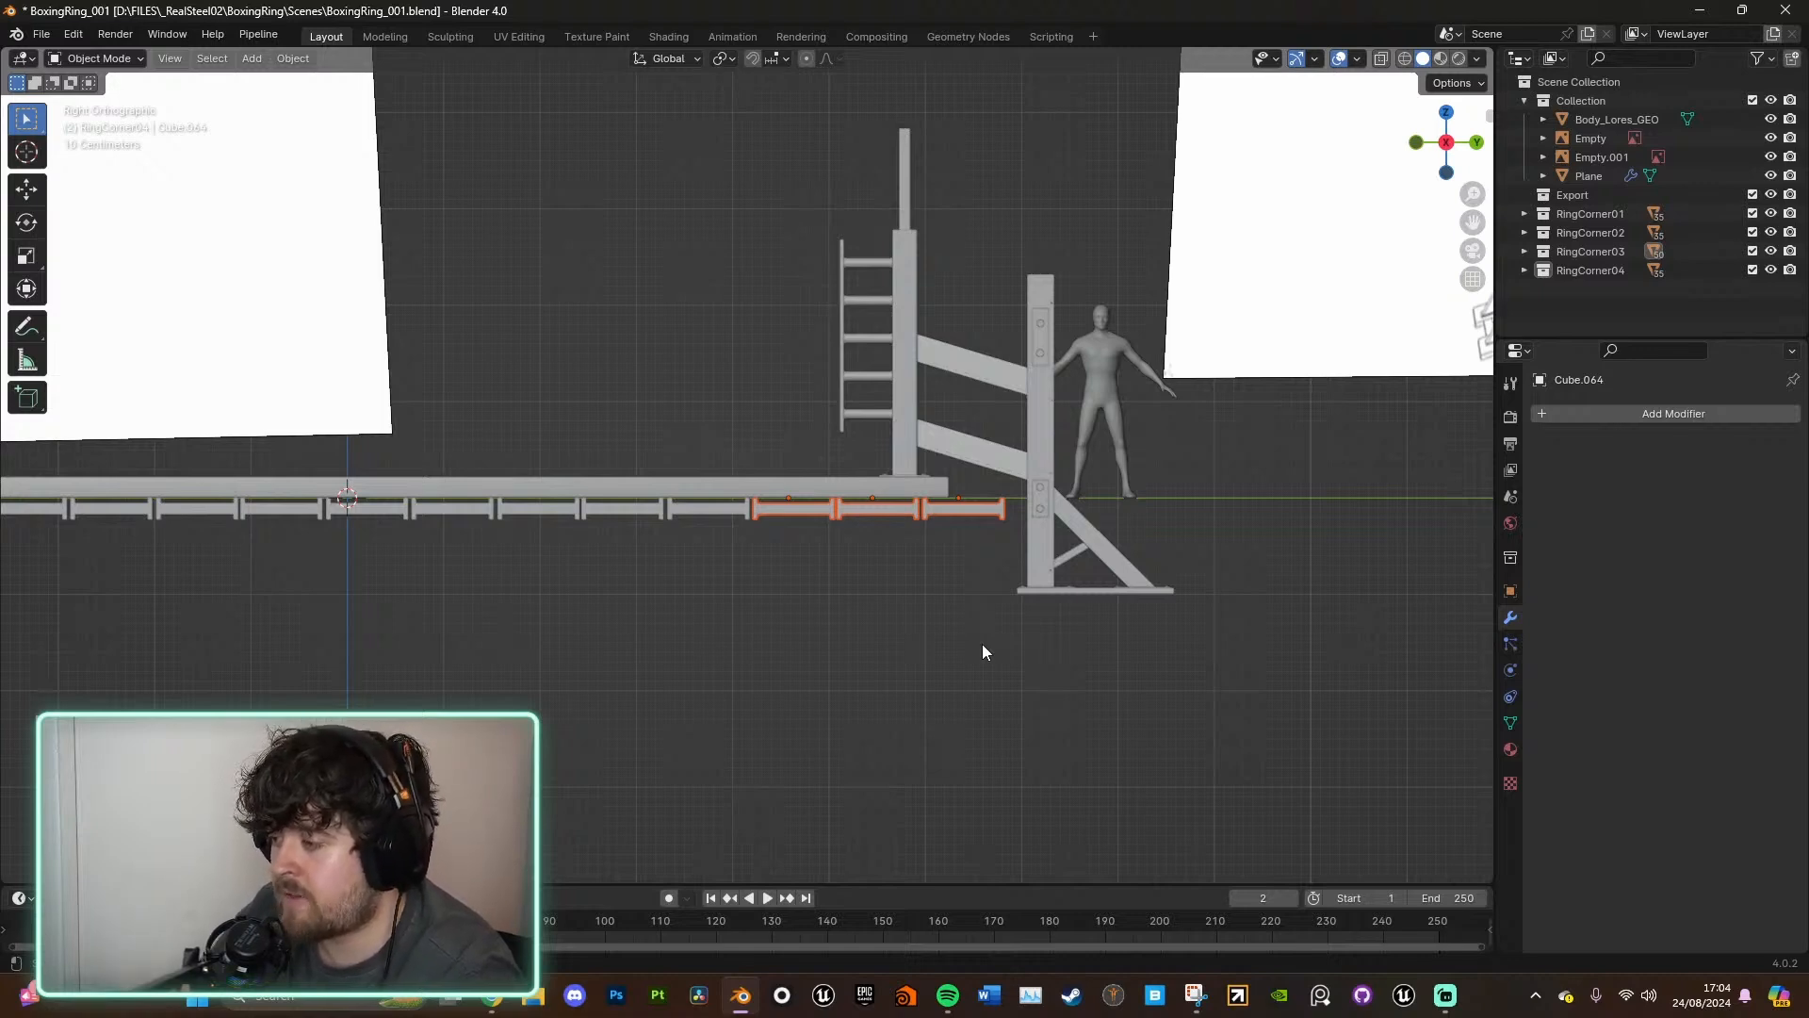
{"action": "left_click", "coordinate": [716, 512], "text": "shift"}
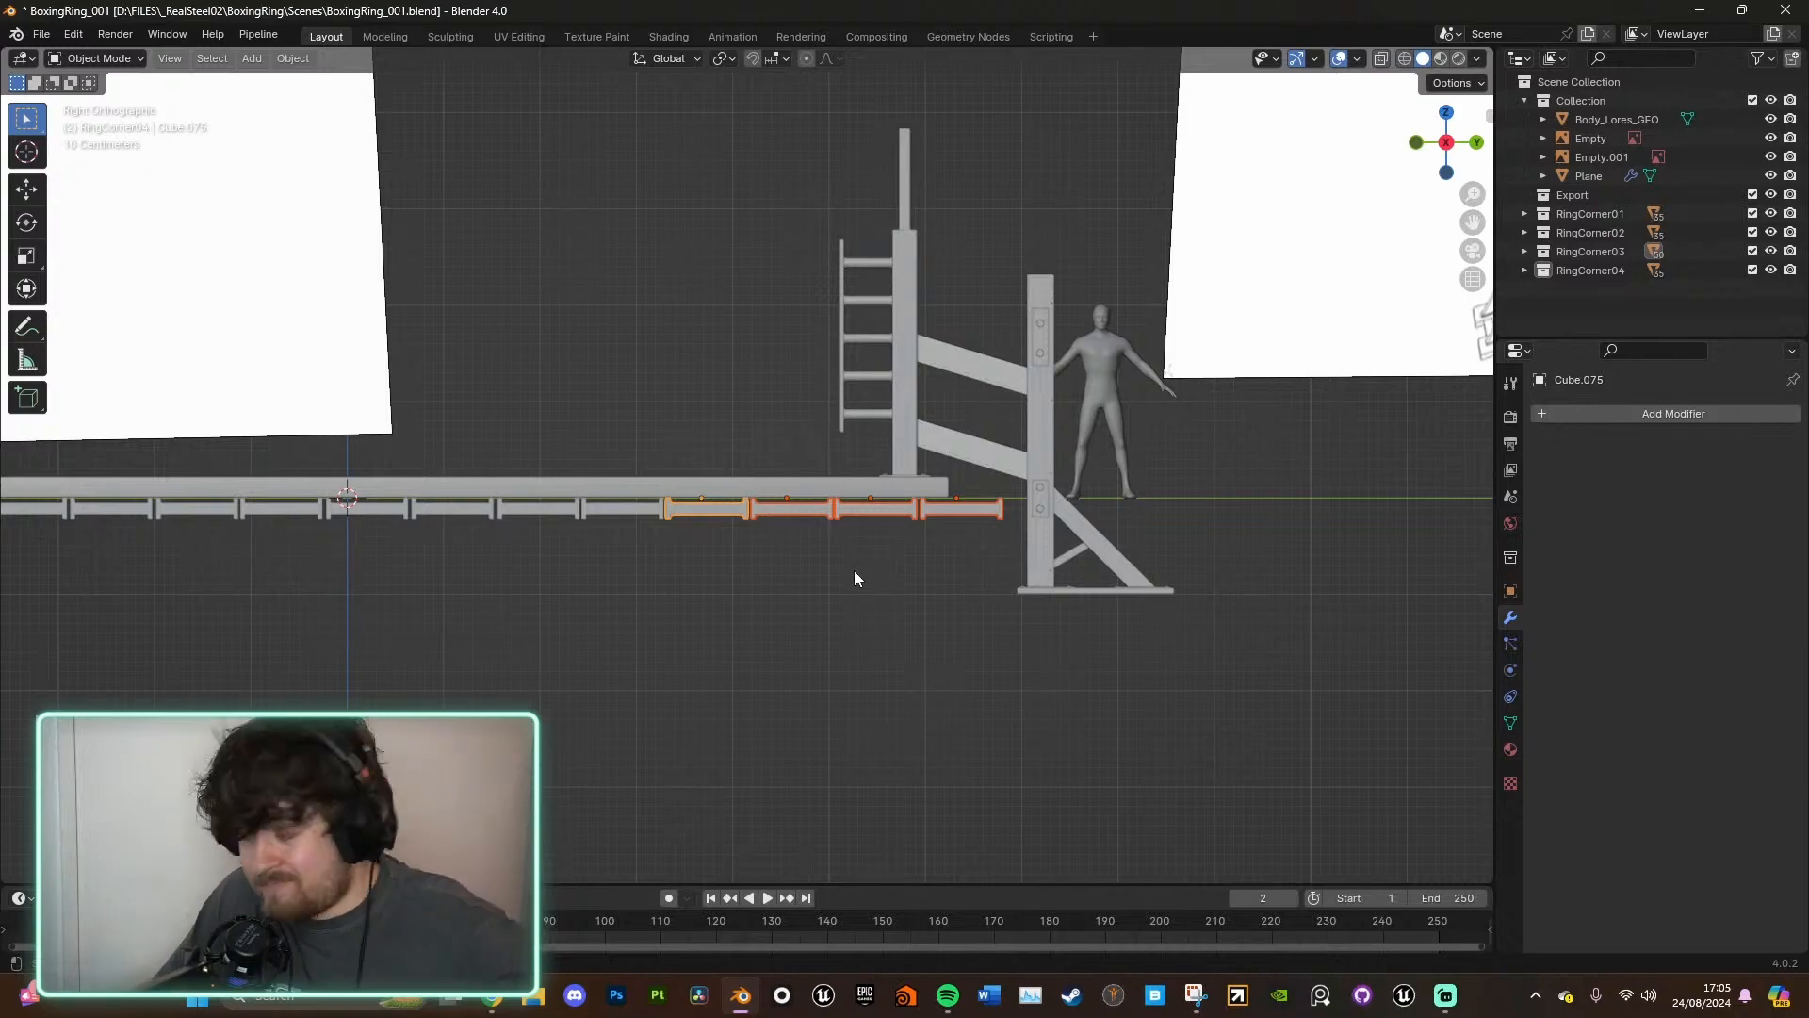
{"action": "middle_click_drag", "start_coordinate": [807, 566], "coordinate": [1162, 364]}
{"action": "key", "text": "KP_3"}
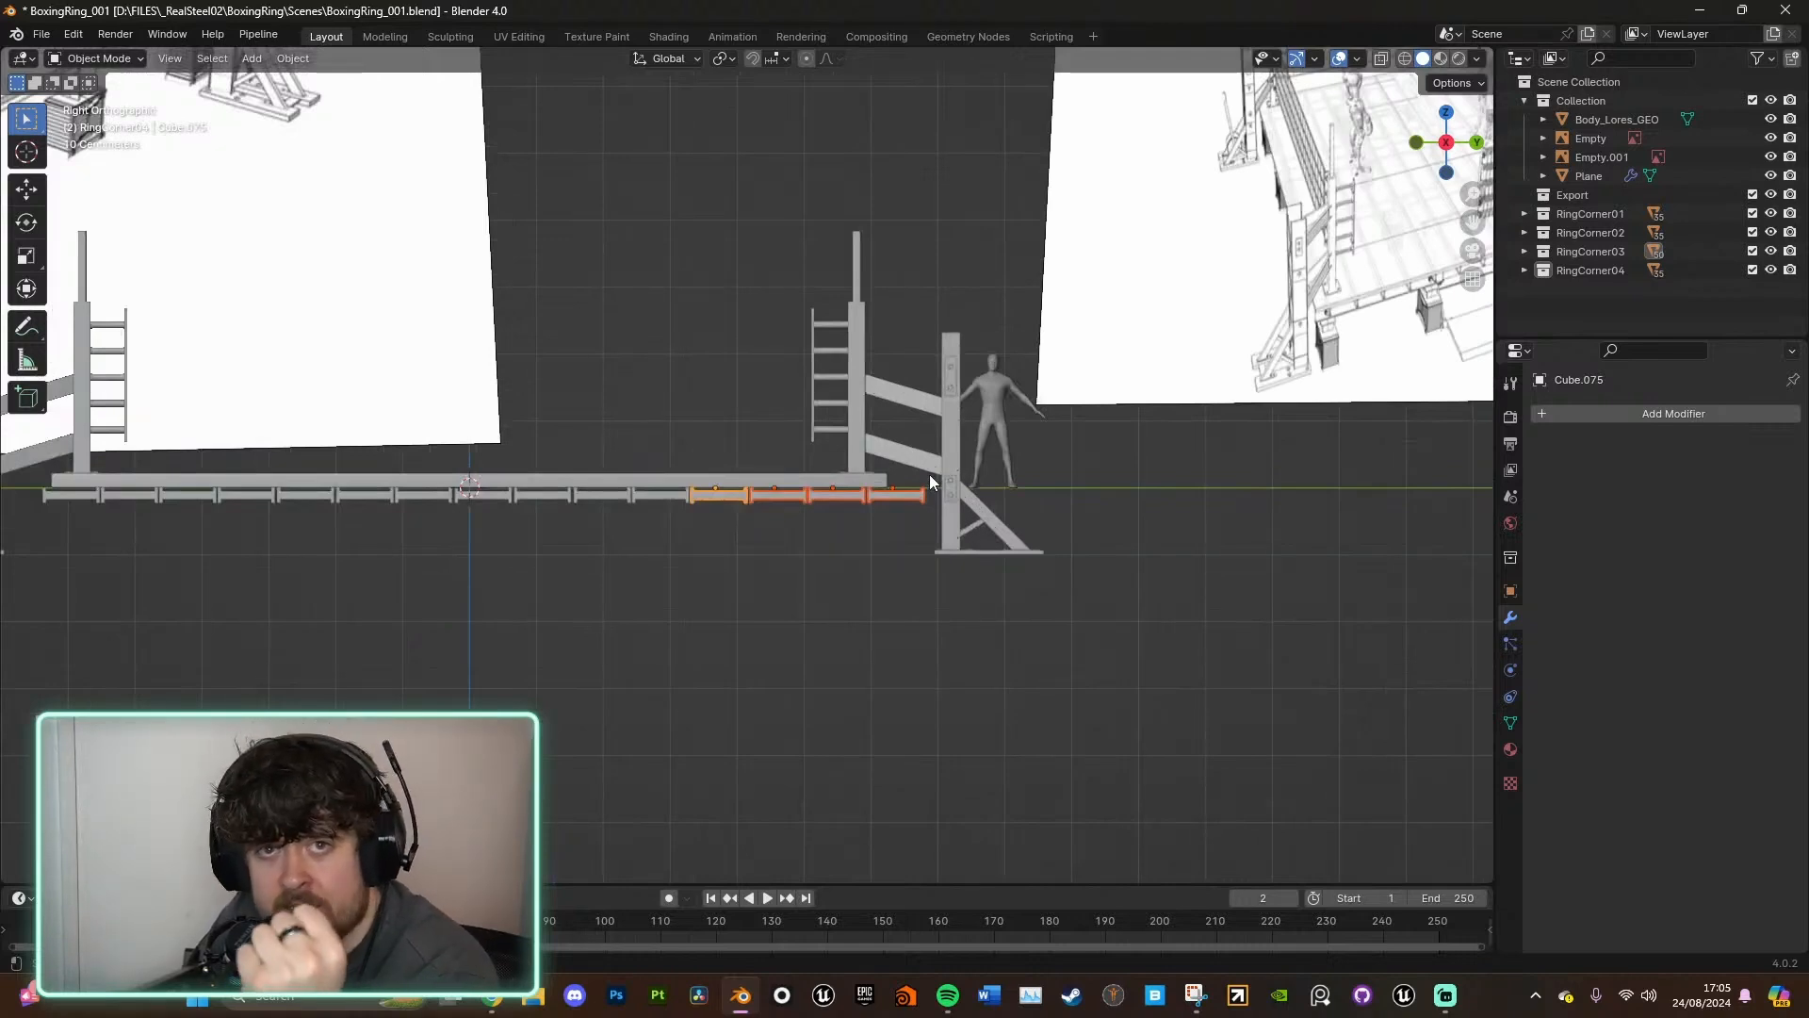
{"action": "left_click", "coordinate": [670, 492], "text": "shift"}
{"action": "left_click", "coordinate": [603, 492], "text": "shift"}
{"action": "left_click", "coordinate": [556, 496], "text": "shift"}
{"action": "middle_click_drag", "start_coordinate": [613, 521], "coordinate": [937, 535], "text": "shift"}
{"action": "left_click", "coordinate": [855, 518], "text": "shift"}
{"action": "left_click", "coordinate": [789, 518], "text": "shift"}
{"action": "left_click", "coordinate": [725, 521], "text": "shift"}
{"action": "left_click", "coordinate": [659, 523], "text": "shift"}
{"action": "left_click", "coordinate": [613, 522], "text": "shift"}
{"action": "left_click", "coordinate": [542, 520], "text": "shift"}
{"action": "left_click", "coordinate": [481, 518], "text": "shift"}
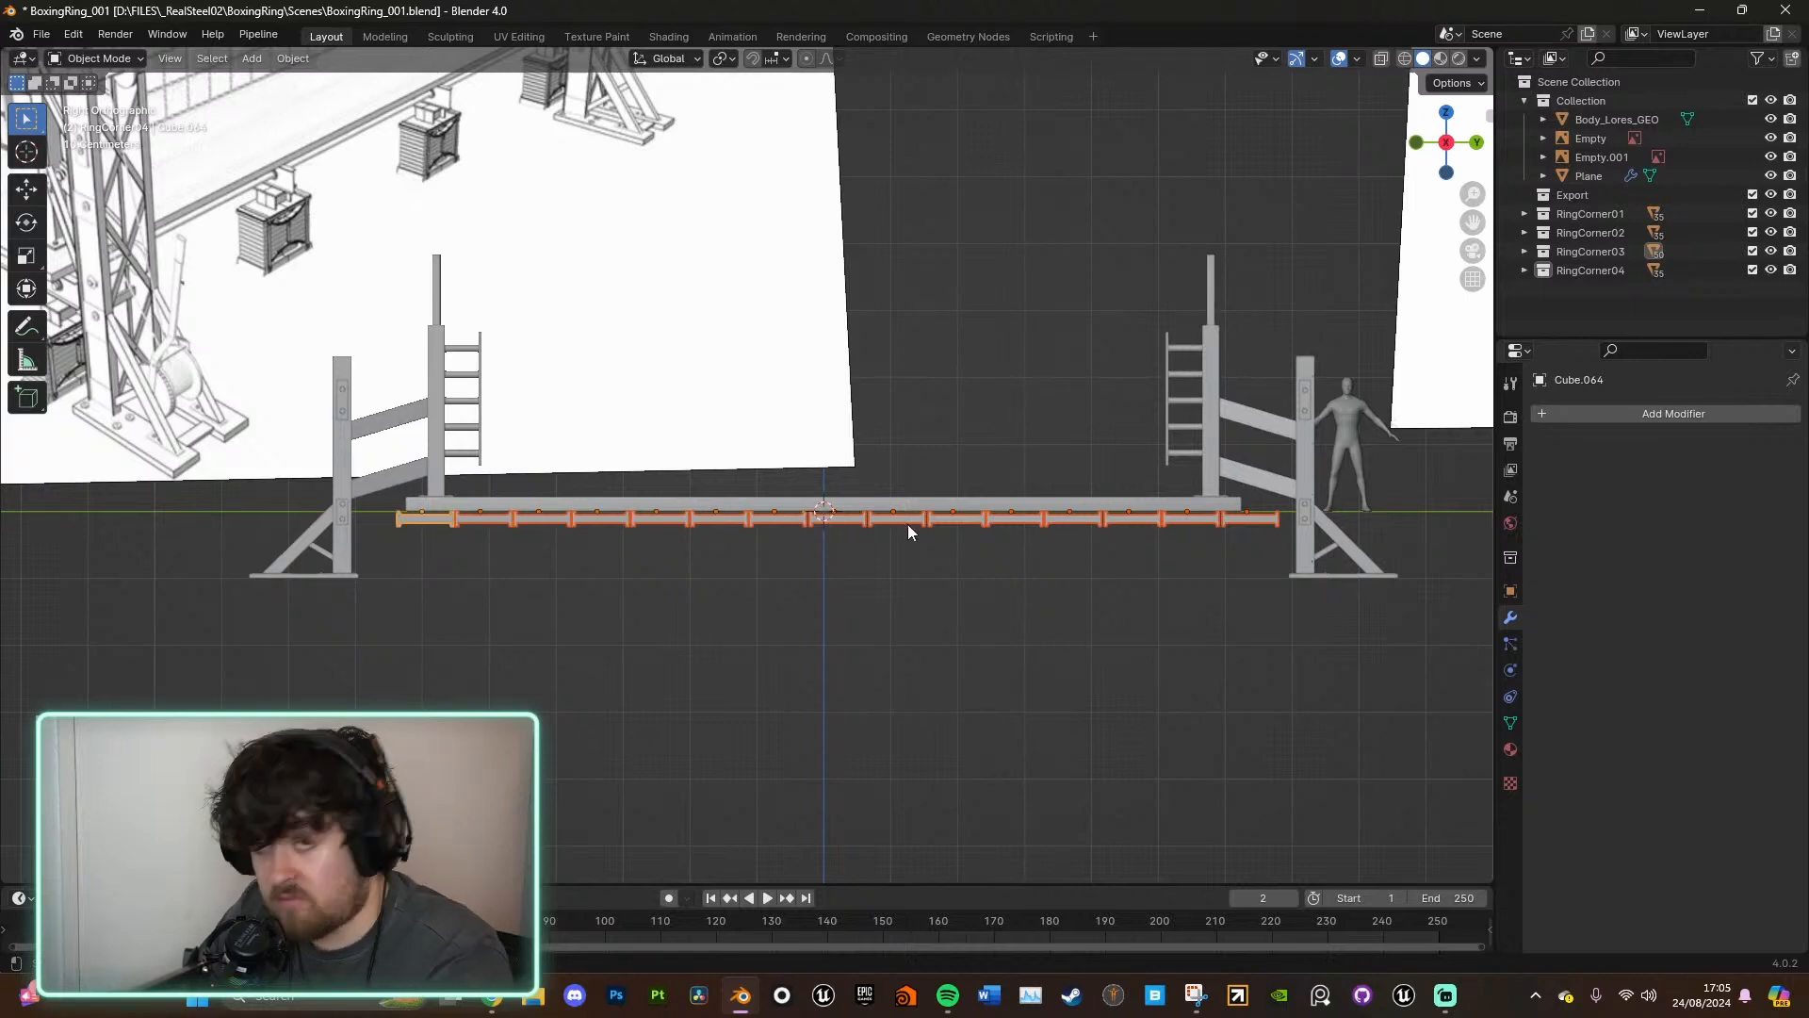
- Adjust the height of all selected beams along Z against the platform's underside
{"action": "scroll", "coordinate": [918, 523], "scroll_direction": "down", "scroll_amount": 2}
{"action": "scroll", "coordinate": [821, 458], "scroll_direction": "up", "scroll_amount": 6}
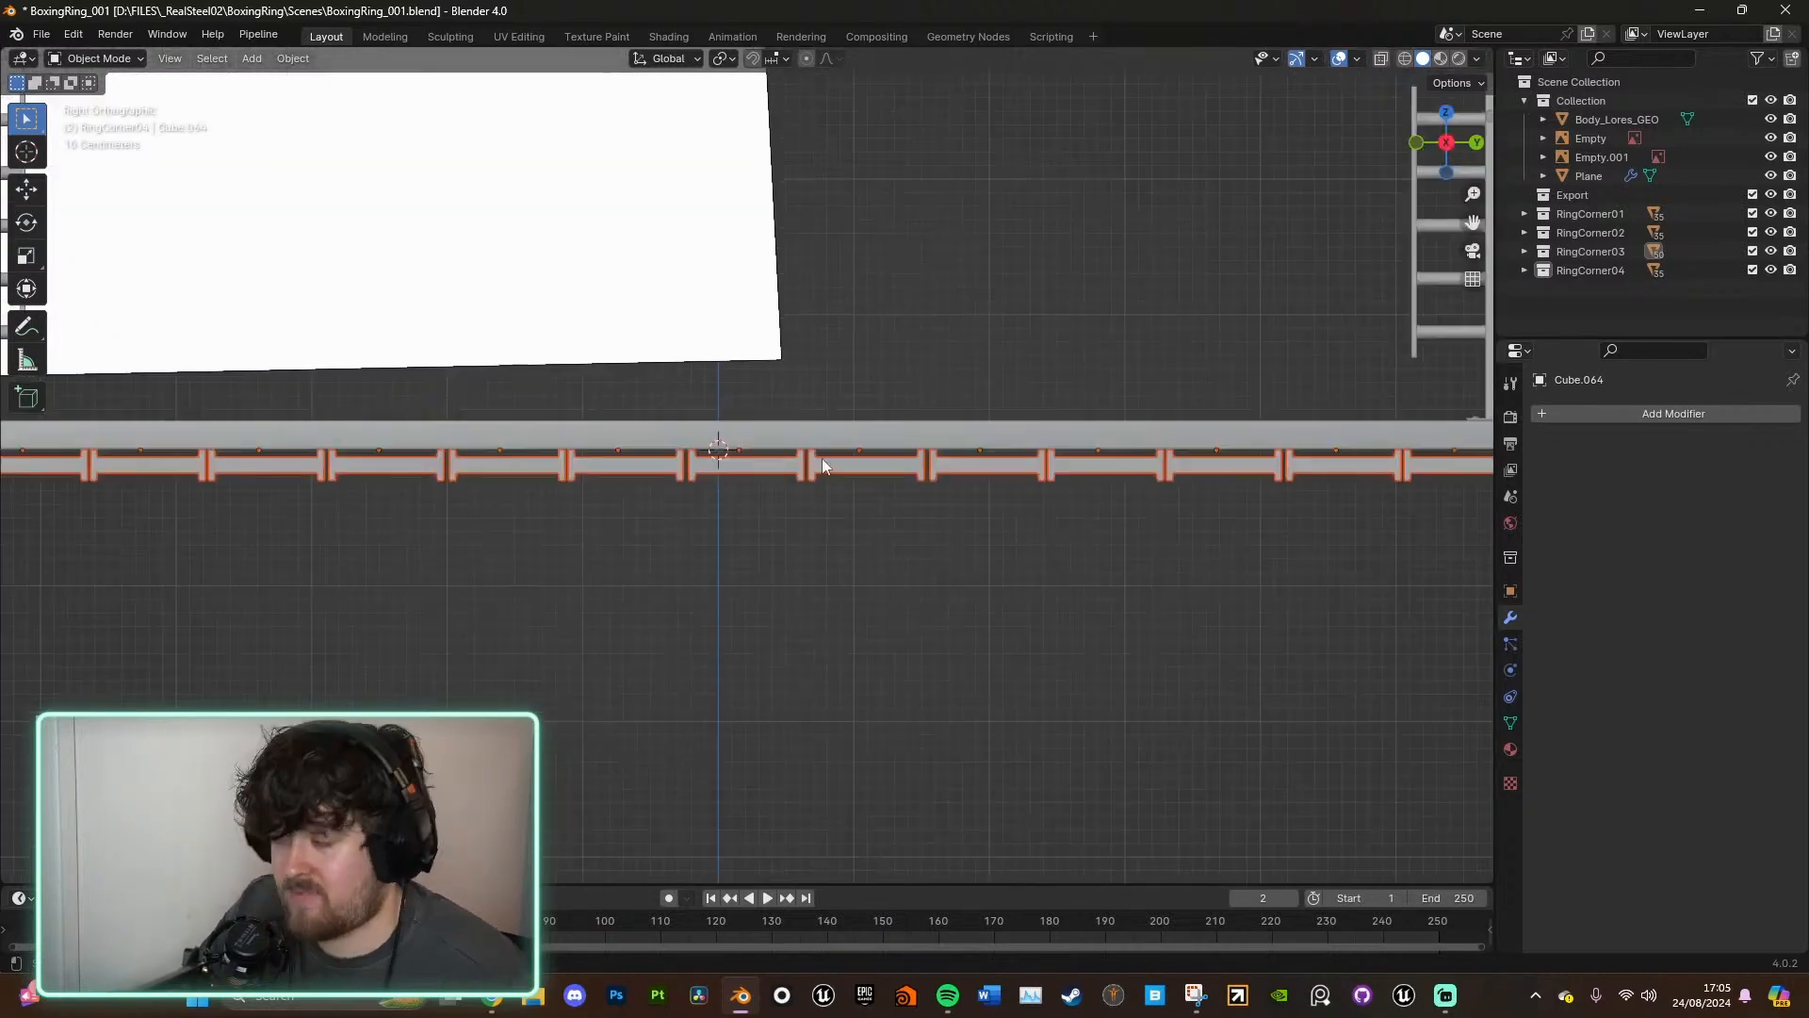
{"action": "key", "text": "g"}
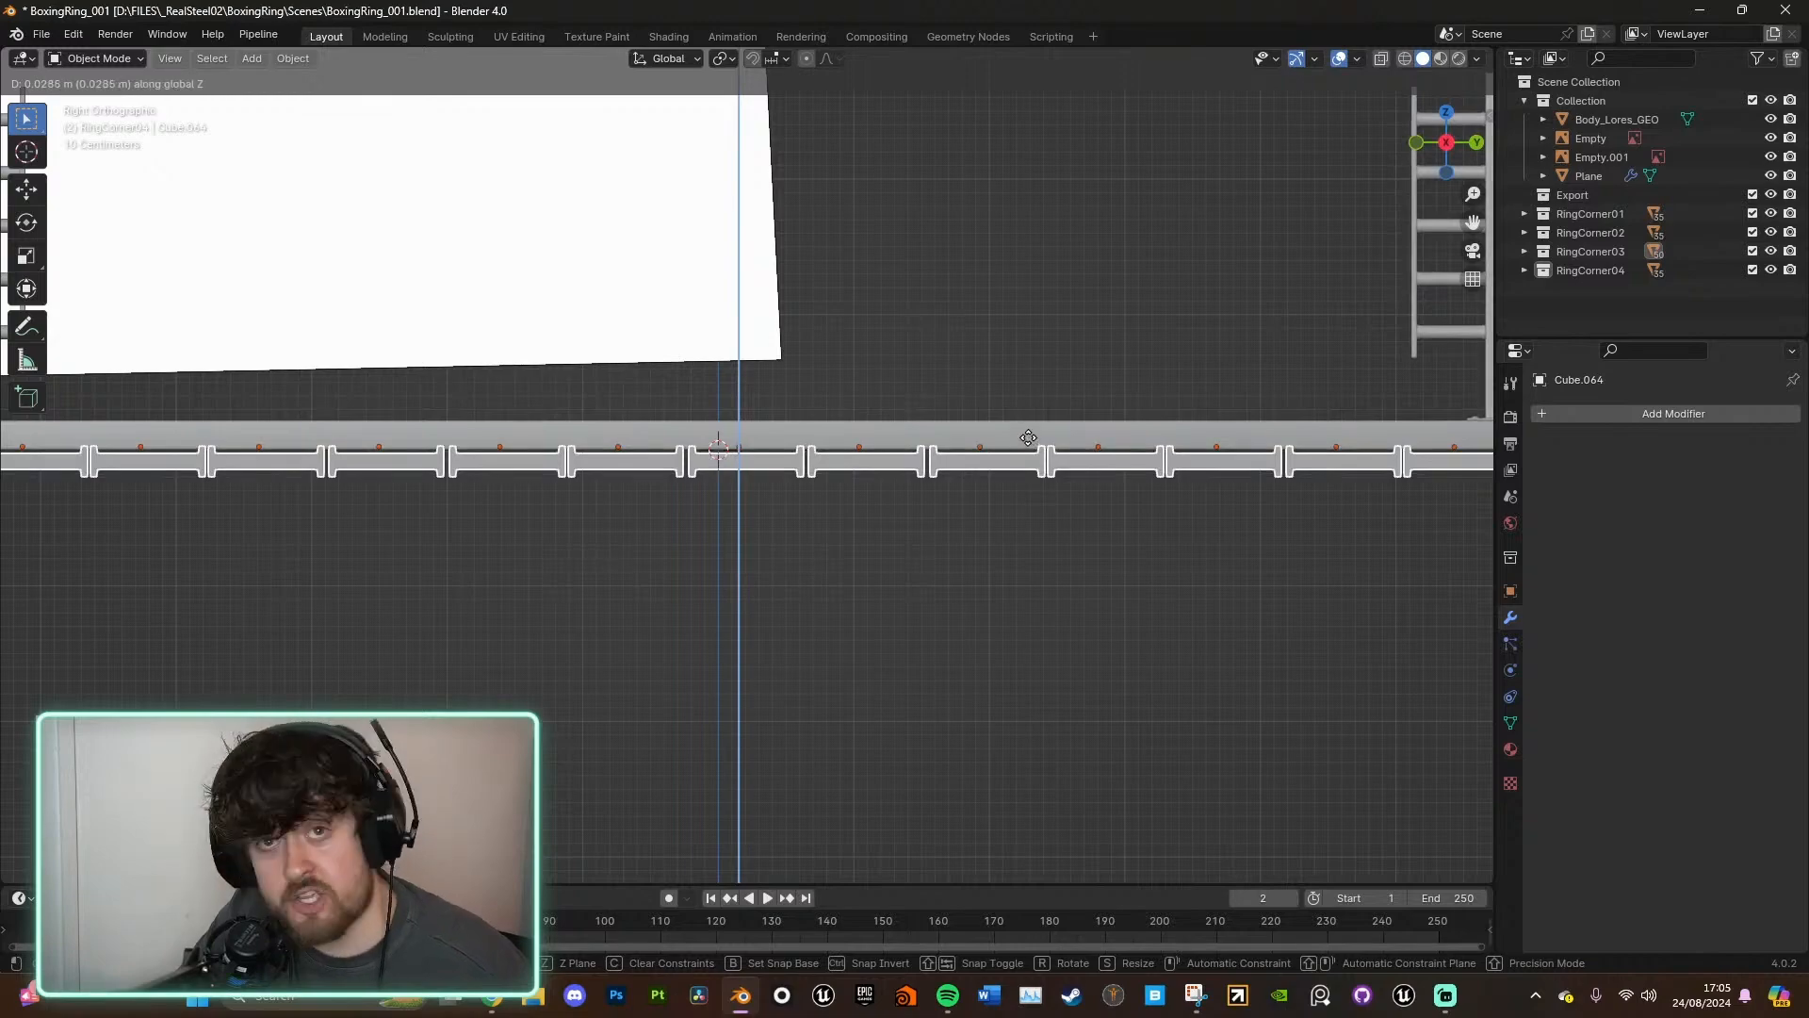
{"action": "left_click", "coordinate": [1029, 474]}
- Move all the beams into a new collection named RingBase, and move the Plane object into the Export collection
{"action": "middle_click_drag", "start_coordinate": [1030, 470], "coordinate": [979, 616]}
{"action": "scroll", "coordinate": [1053, 577], "scroll_direction": "down", "scroll_amount": 6}
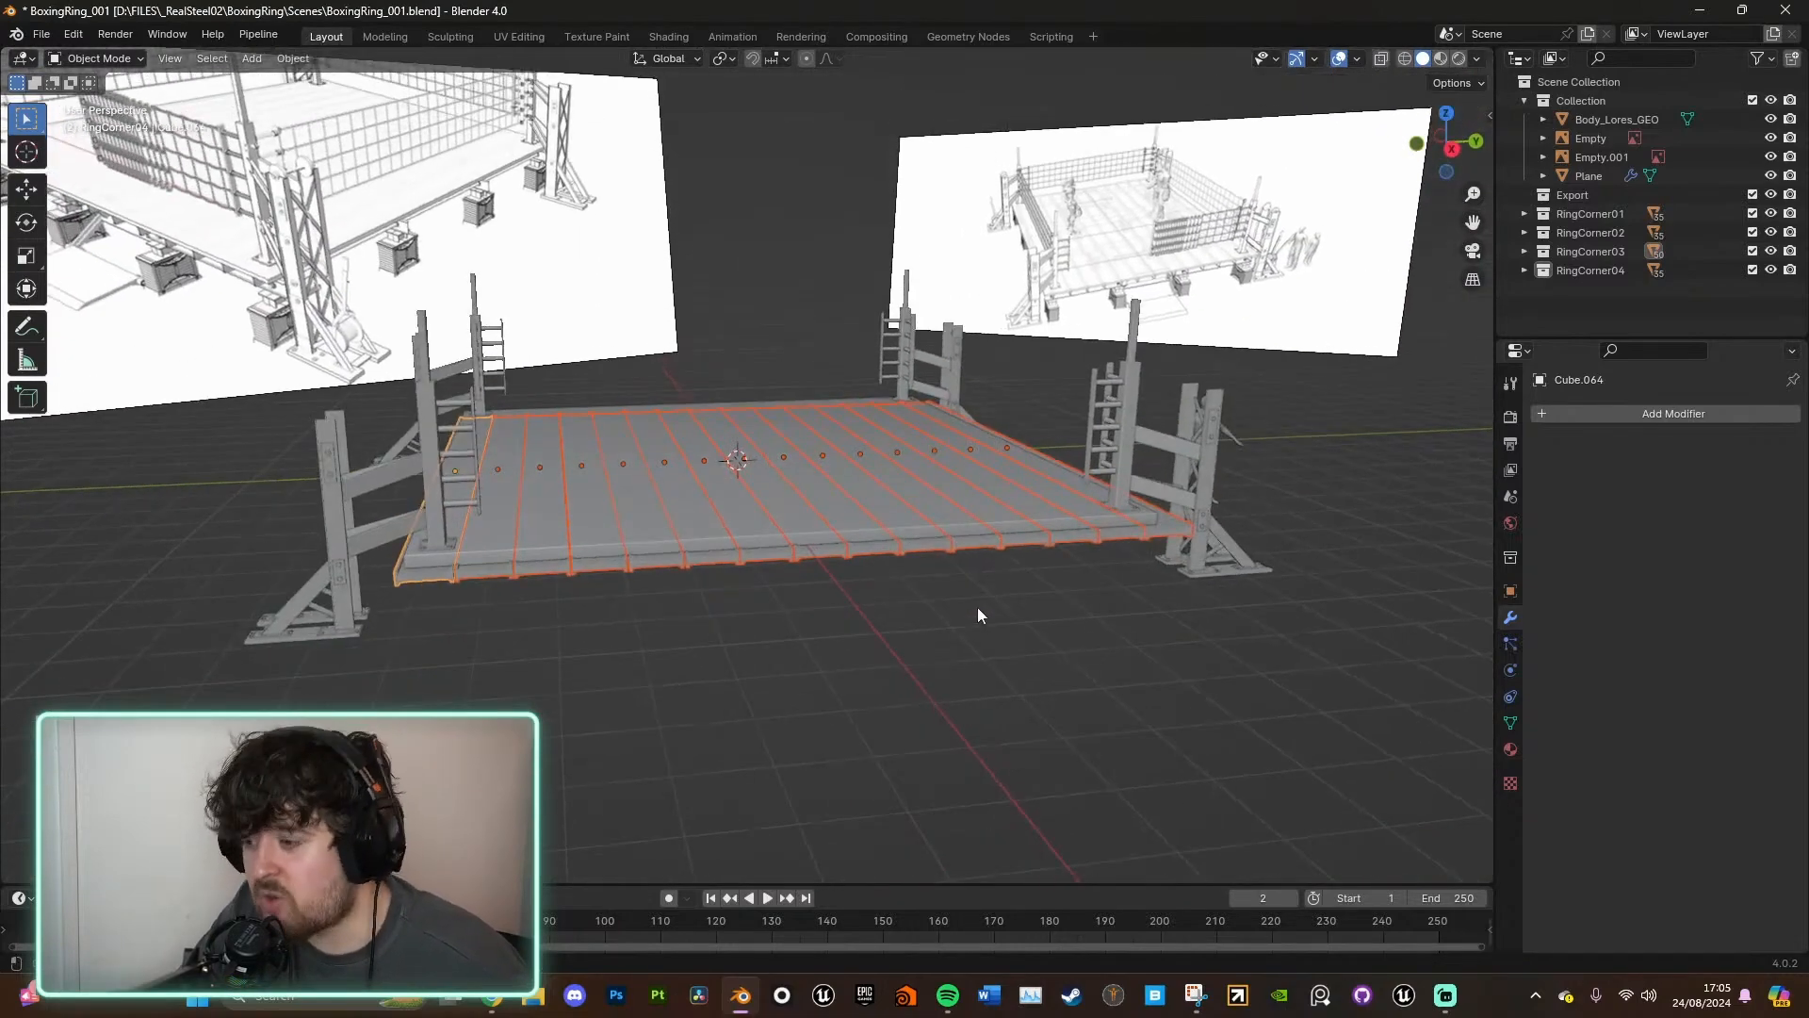
{"action": "left_click", "coordinate": [1446, 115]}
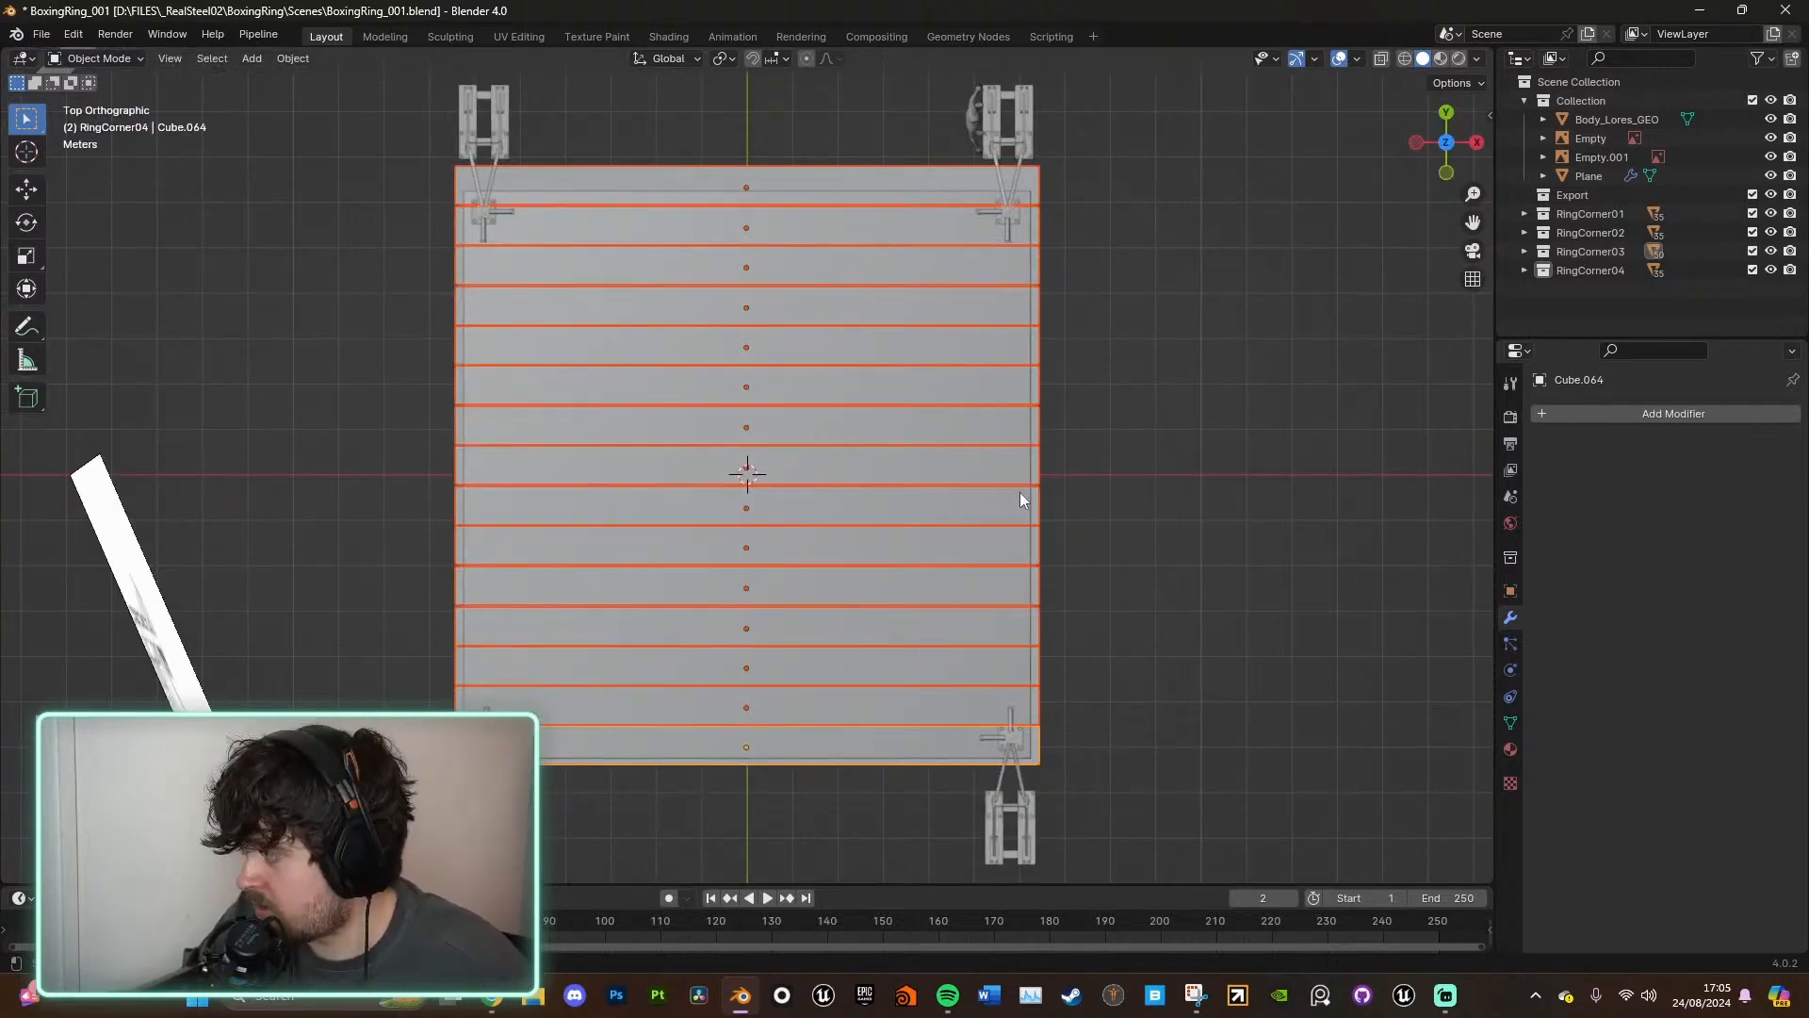
{"action": "key", "text": "m"}
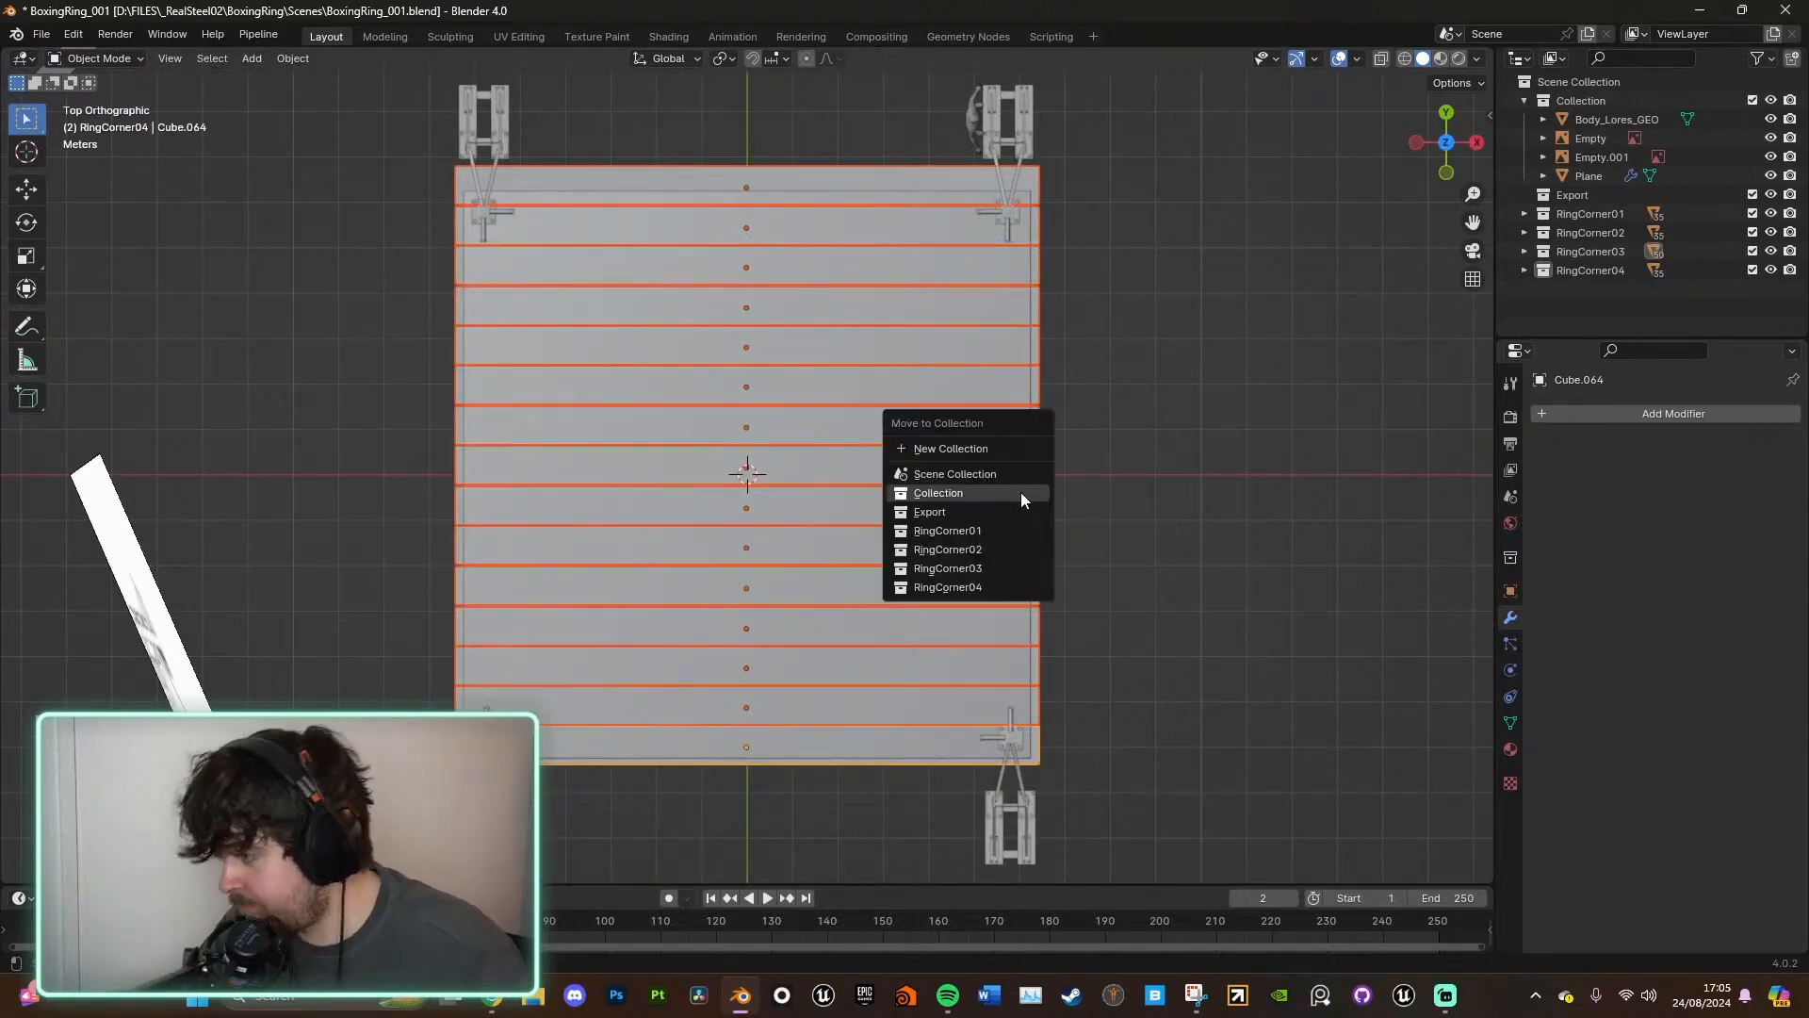
{"action": "left_click", "coordinate": [994, 448]}
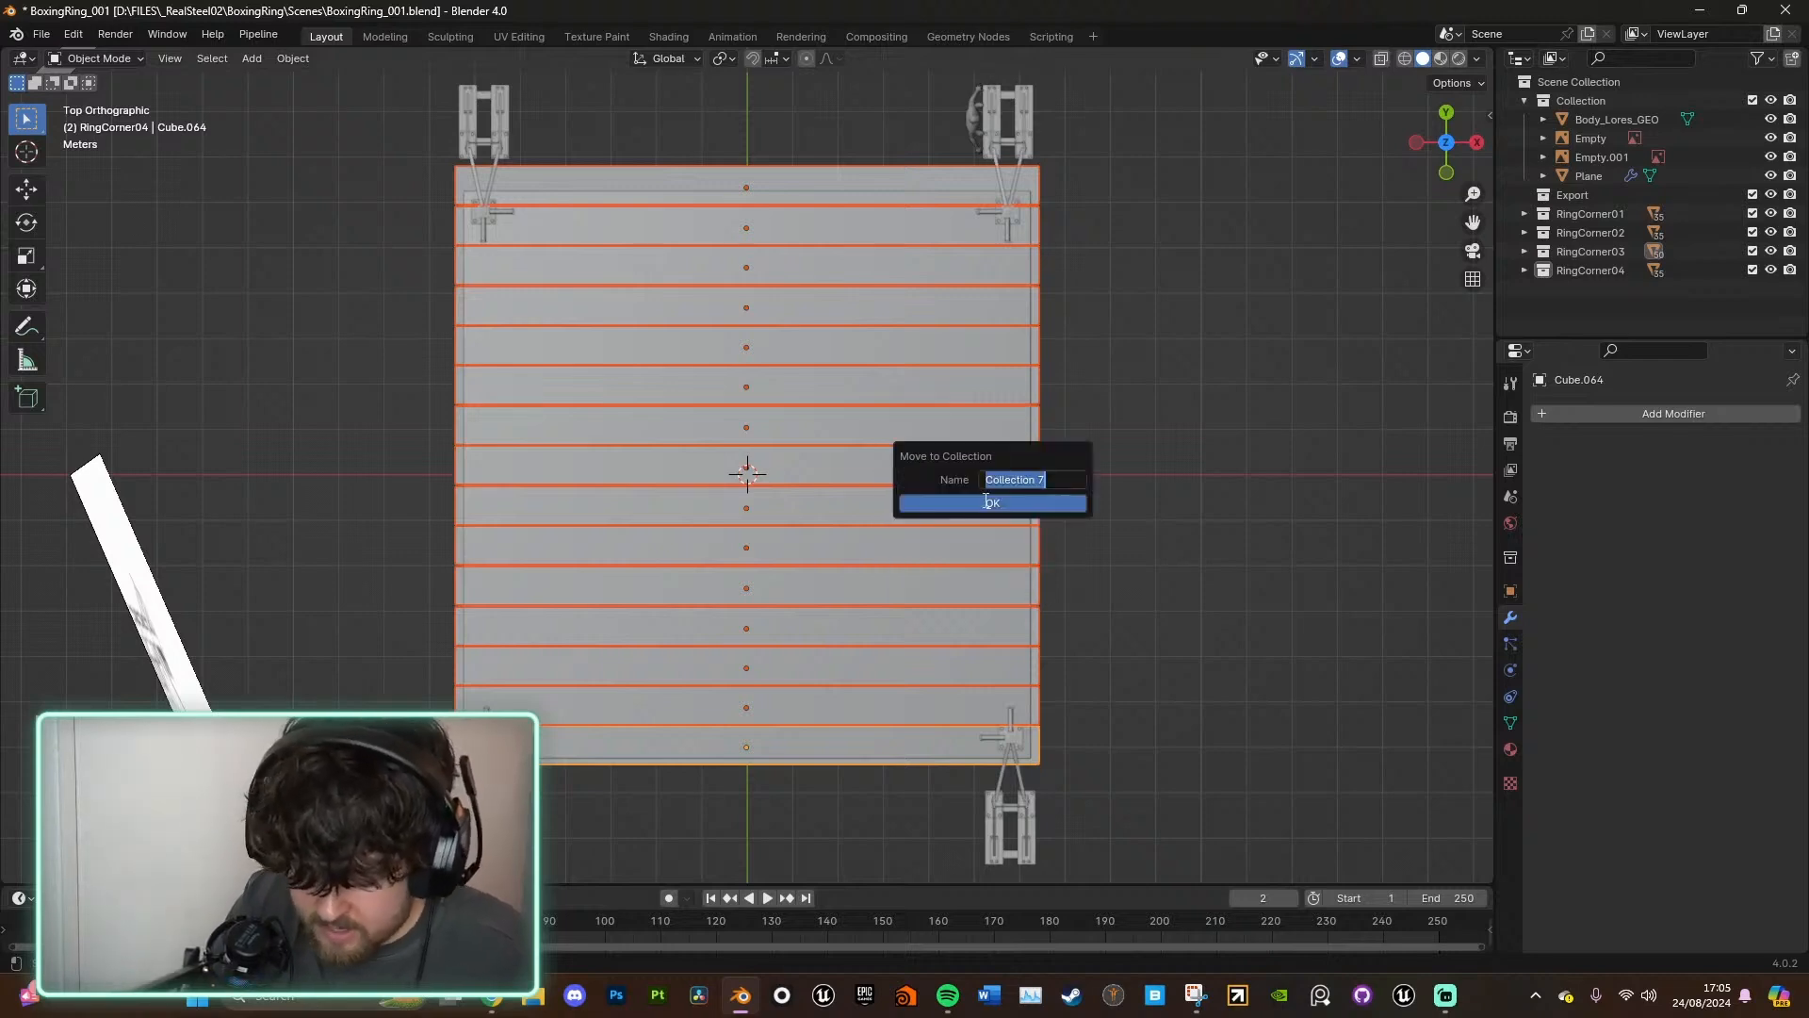
{"action": "type", "text": "FLOOR"}
{"action": "key", "text": "BackSpace"}
{"action": "key", "text": "BackSpace"}
{"action": "key", "text": "BackSpace"}
{"action": "key", "text": "BackSpace"}
{"action": "key", "text": "BackSpace"}
{"action": "type", "text": "BOXIN"}
{"action": "key", "text": "BackSpace"}
{"action": "key", "text": "BackSpace"}
{"action": "key", "text": "BackSpace"}
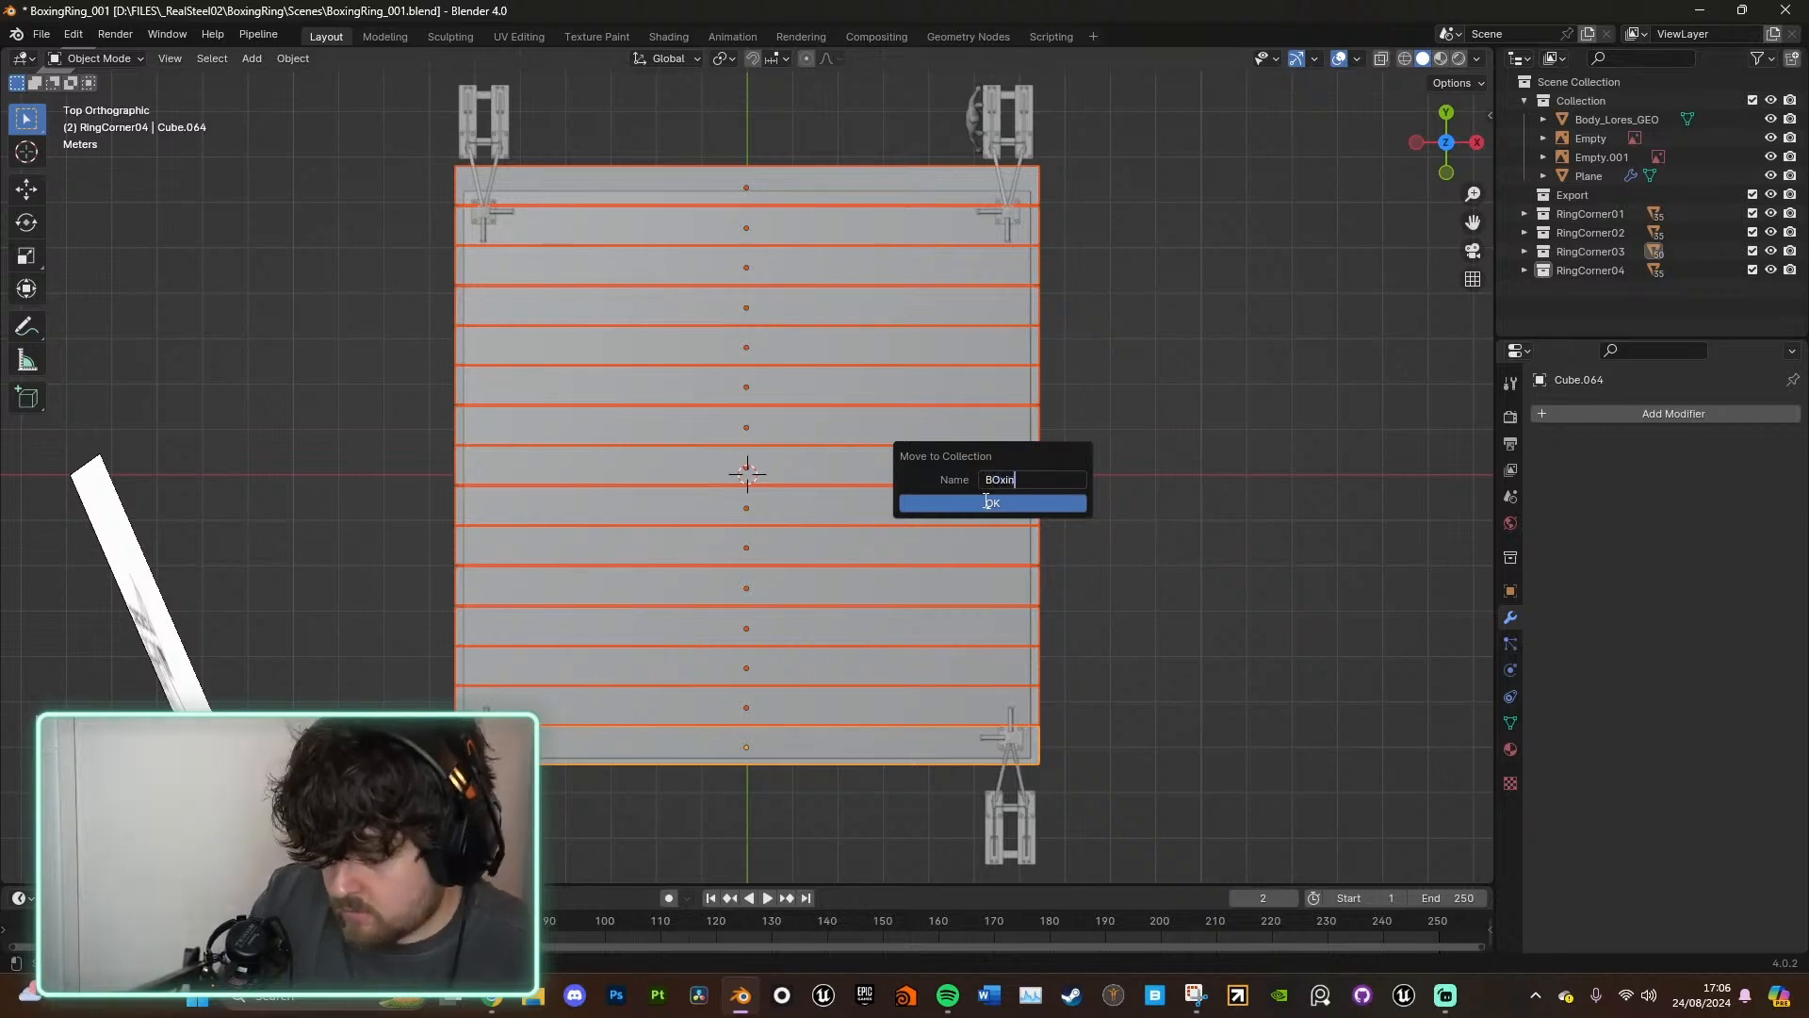
{"action": "key", "text": "BackSpace"}
{"action": "key", "text": "BackSpace"}
{"action": "type", "text": "rING"}
{"action": "key", "text": "BackSpace"}
{"action": "key", "text": "BackSpace"}
{"action": "key", "text": "BackSpace"}
{"action": "key", "text": "BackSpace"}
{"action": "type", "text": "RingBase"}
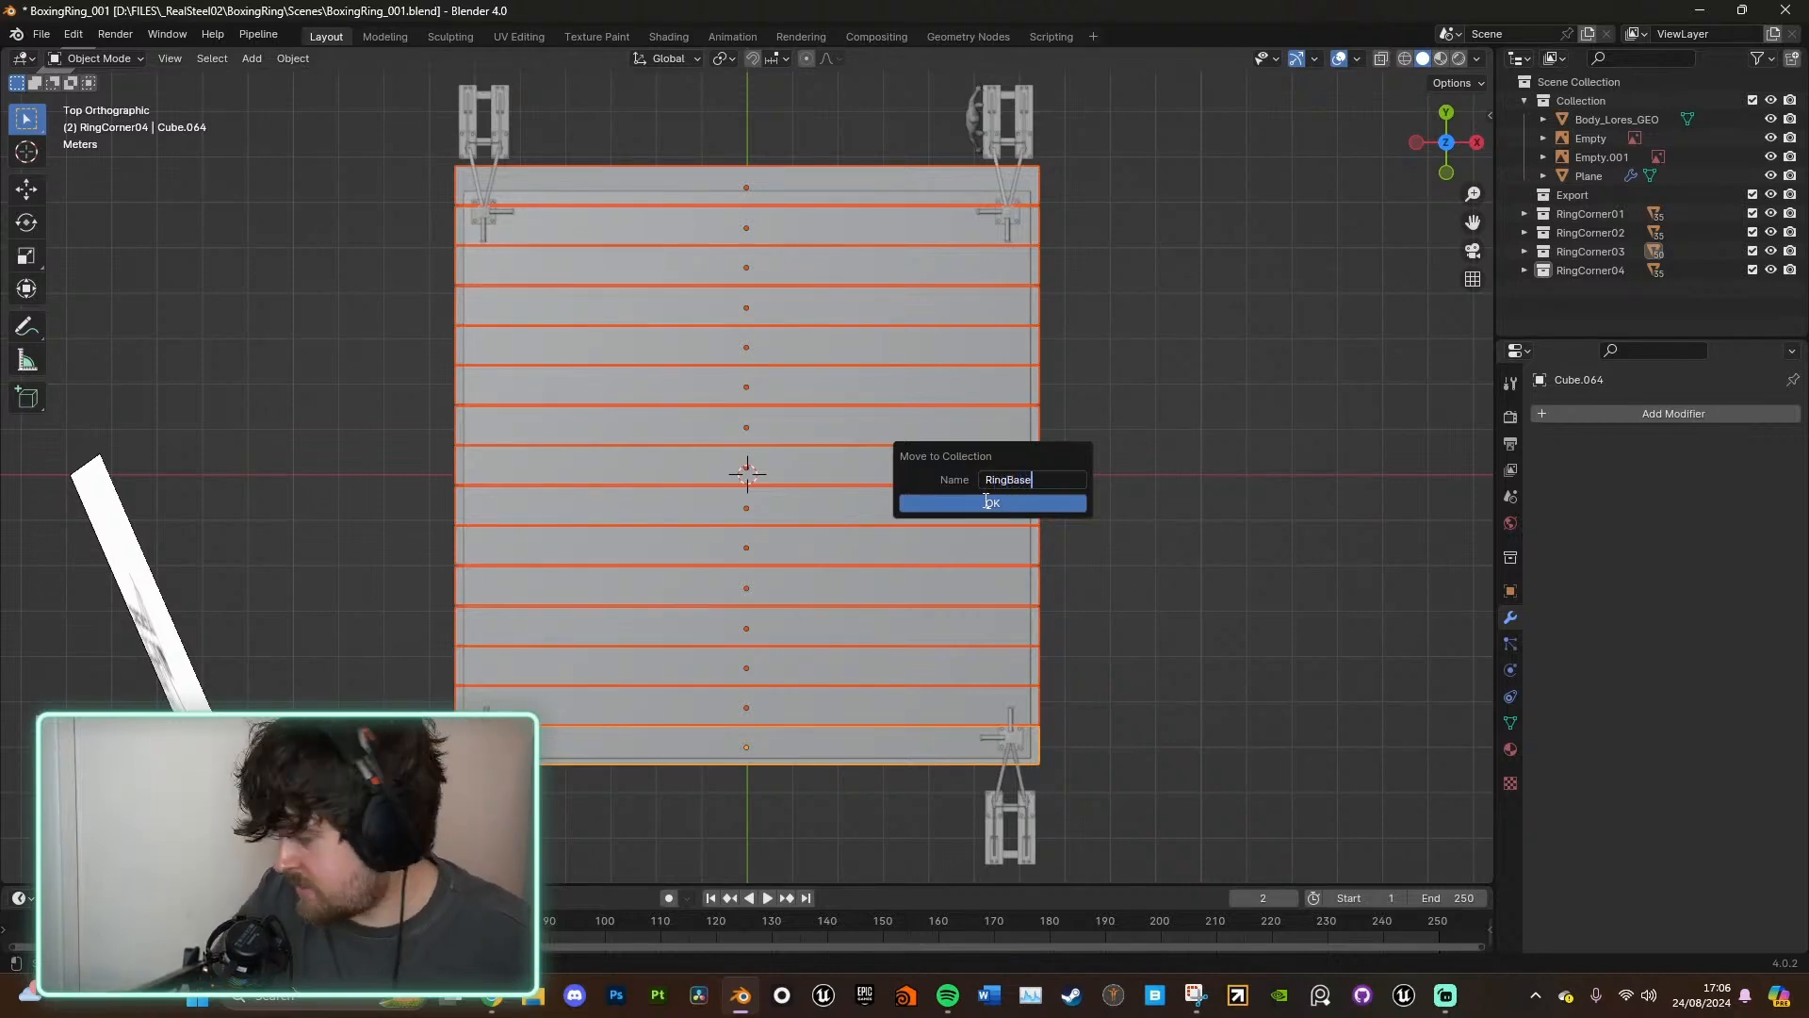
{"action": "left_click", "coordinate": [986, 501]}
{"action": "left_click_drag", "start_coordinate": [1604, 177], "coordinate": [1572, 194]}
- Slide three neighbouring beams individually along X by small, differing amounts to stagger their ends
{"action": "left_click", "coordinate": [1040, 626]}
{"action": "key", "text": "g"}
{"action": "key", "text": "x"}
{"action": "key", "text": "Escape"}
{"action": "left_click", "coordinate": [1035, 586]}
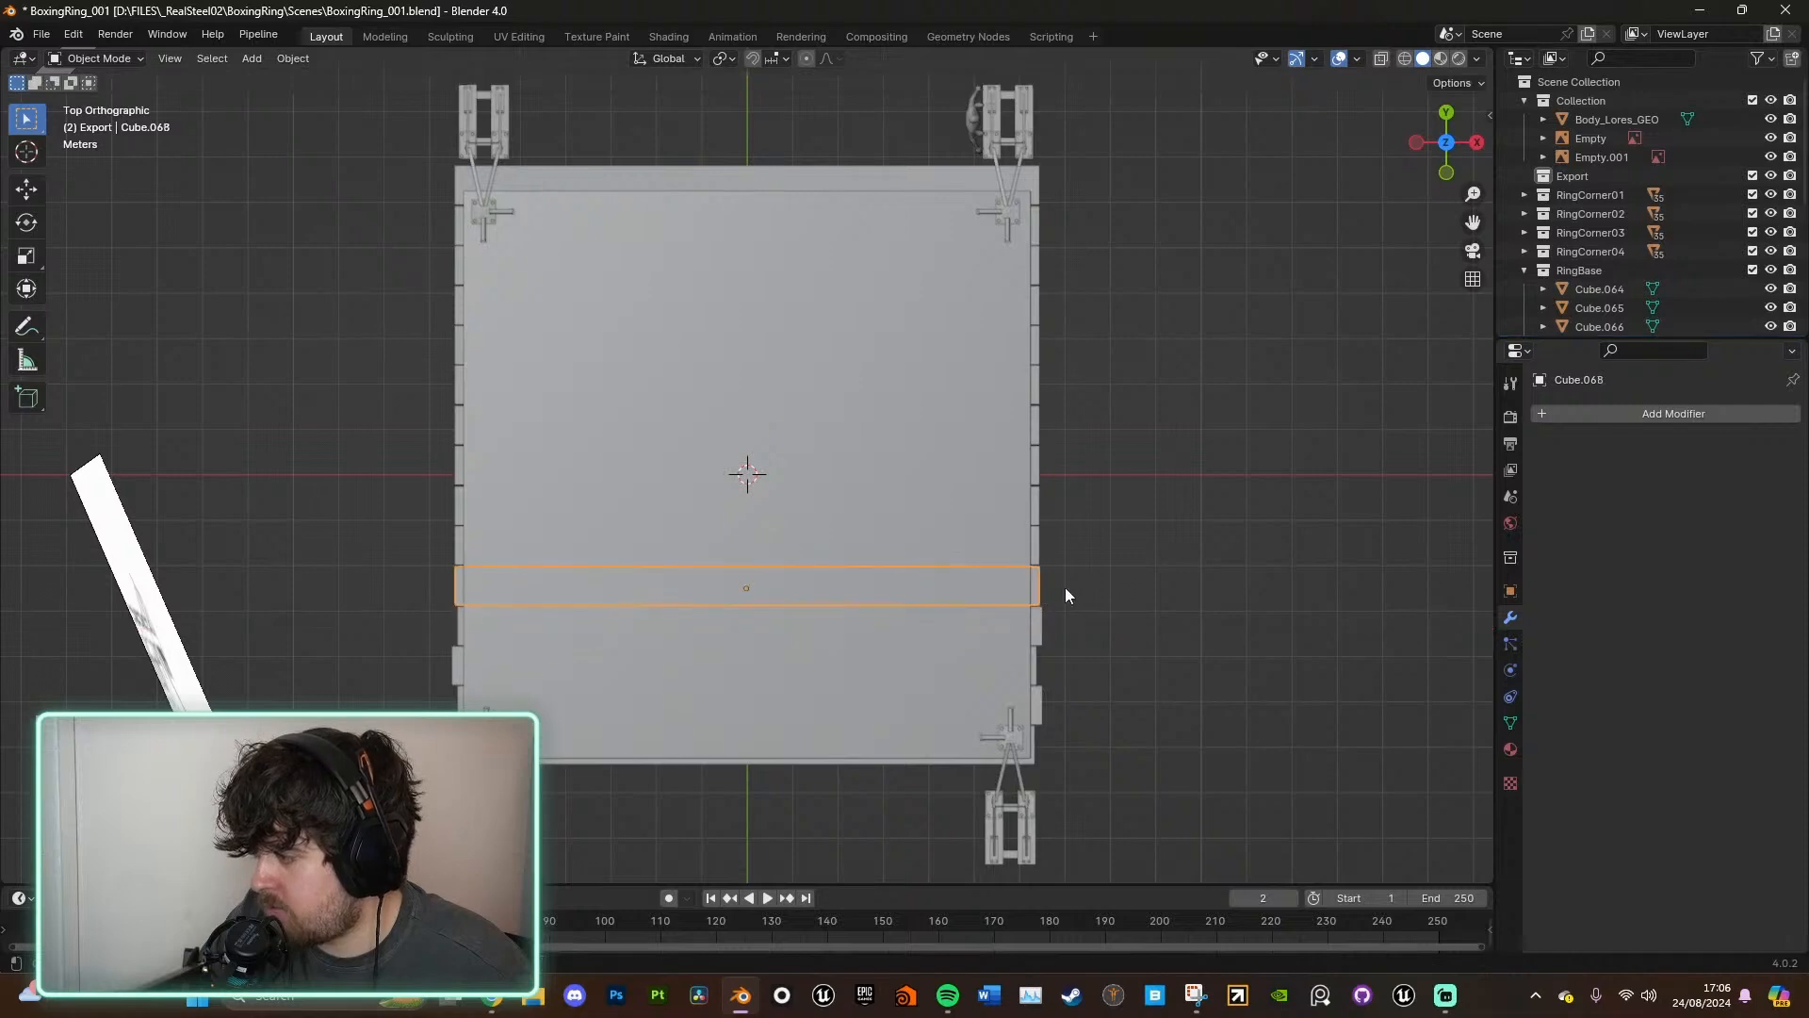
{"action": "key", "text": "g"}
{"action": "key", "text": "x"}
{"action": "key", "text": "shift+d"}
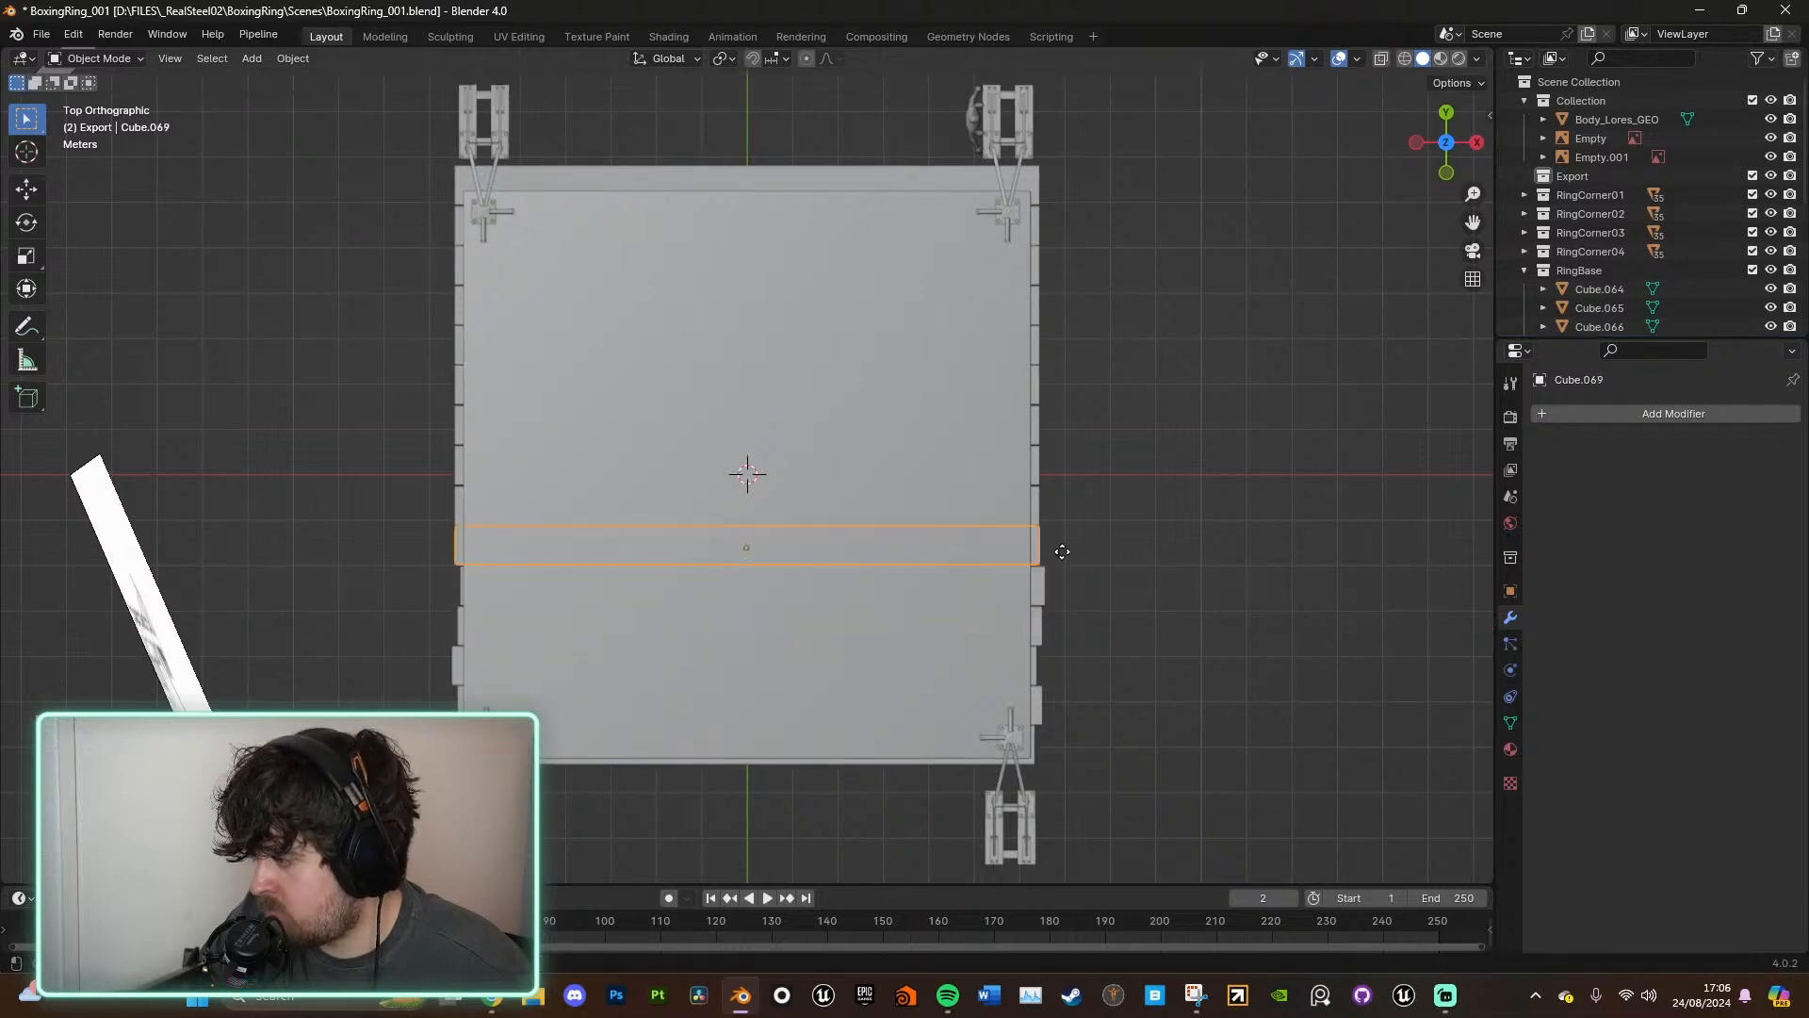
{"action": "key", "text": "x"}
{"action": "left_click", "coordinate": [1065, 551]}
- Slide the next two beams up the row individually along X by small, differing amounts to stagger their ends
{"action": "left_click", "coordinate": [1037, 515]}
{"action": "key", "text": "g"}
{"action": "key", "text": "x"}
{"action": "left_click", "coordinate": [1048, 509]}
{"action": "left_click", "coordinate": [1037, 477]}
{"action": "key", "text": "g"}
{"action": "key", "text": "x"}
{"action": "left_click", "coordinate": [1094, 475]}
- Delete the duplicate beam just beyond the platform's centre line and offset the beam remaining there slightly along X
{"action": "left_click", "coordinate": [1036, 429]}
{"action": "left_click", "coordinate": [1077, 428], "text": "alt"}
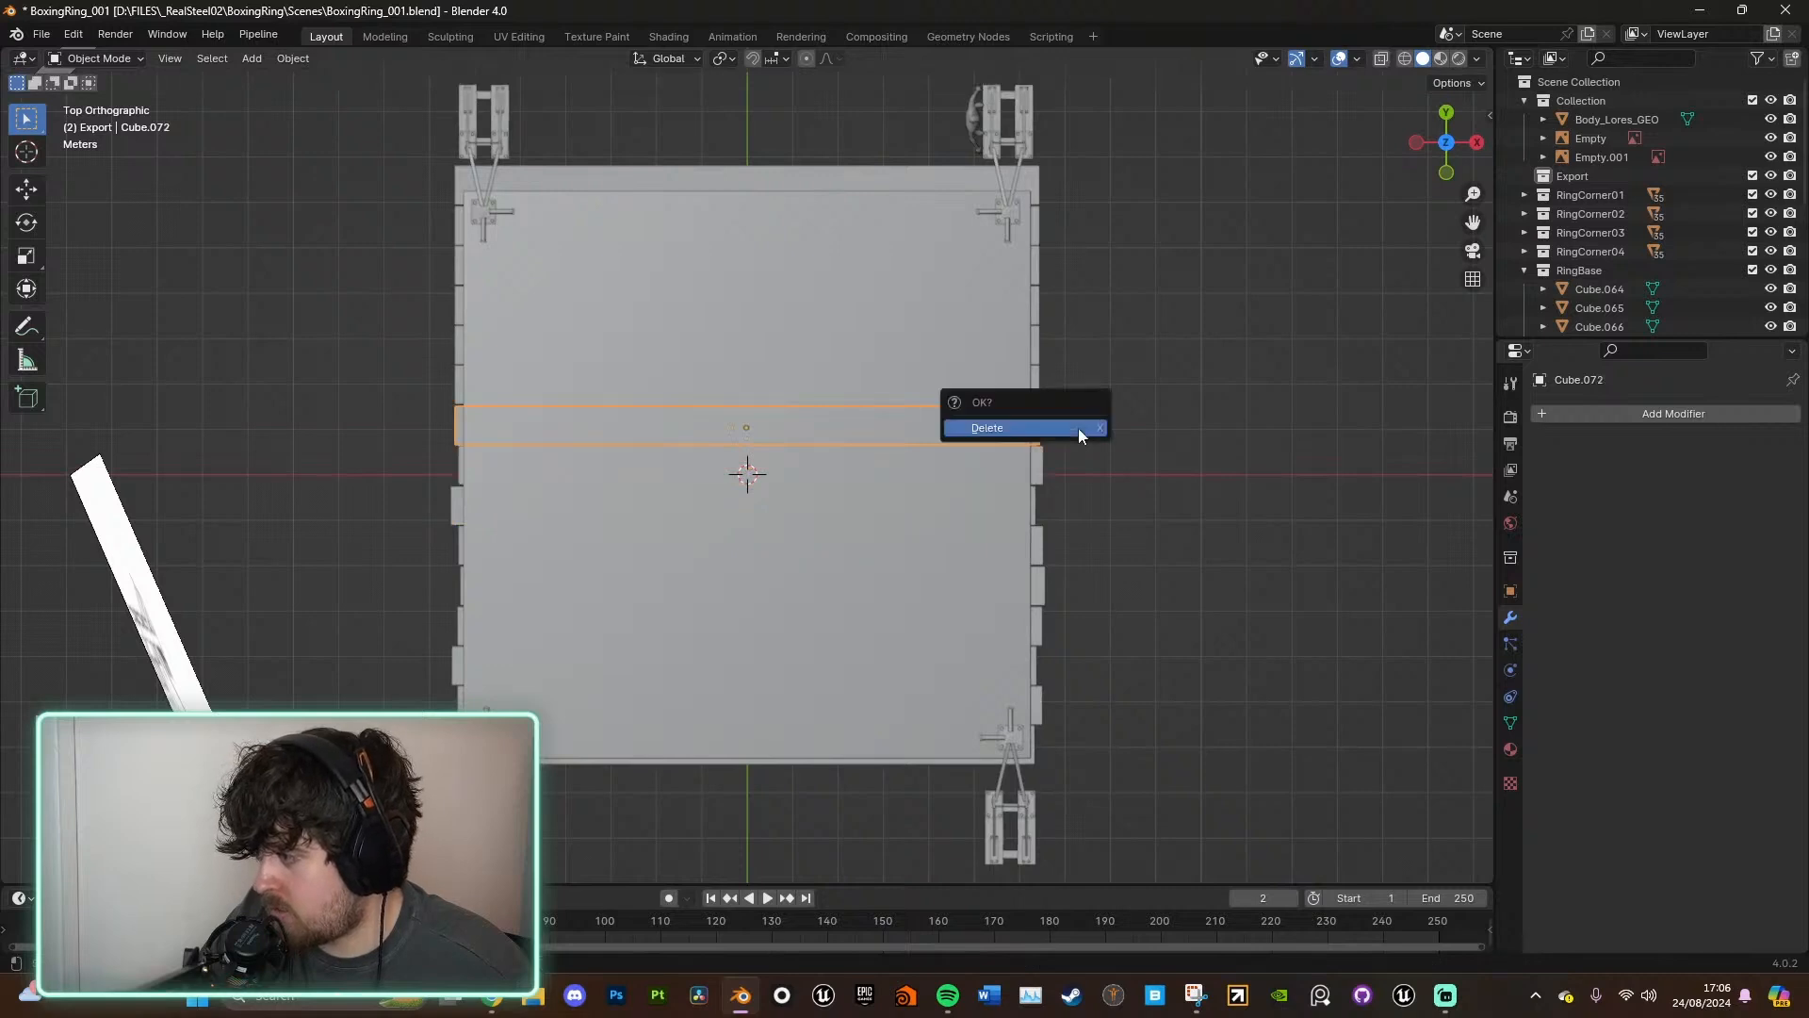
{"action": "left_click", "coordinate": [999, 428]}
{"action": "left_click", "coordinate": [1041, 425]}
{"action": "key", "text": "g"}
{"action": "key", "text": "x"}
{"action": "left_click", "coordinate": [1086, 425]}
- Continue staggering the upper part of the row by sliding three more beams individually along X
{"action": "left_click", "coordinate": [1041, 388]}
{"action": "key", "text": "g"}
{"action": "key", "text": "x"}
{"action": "left_click", "coordinate": [1083, 388]}
{"action": "left_click", "coordinate": [1042, 353]}
{"action": "key", "text": "g"}
{"action": "key", "text": "x"}
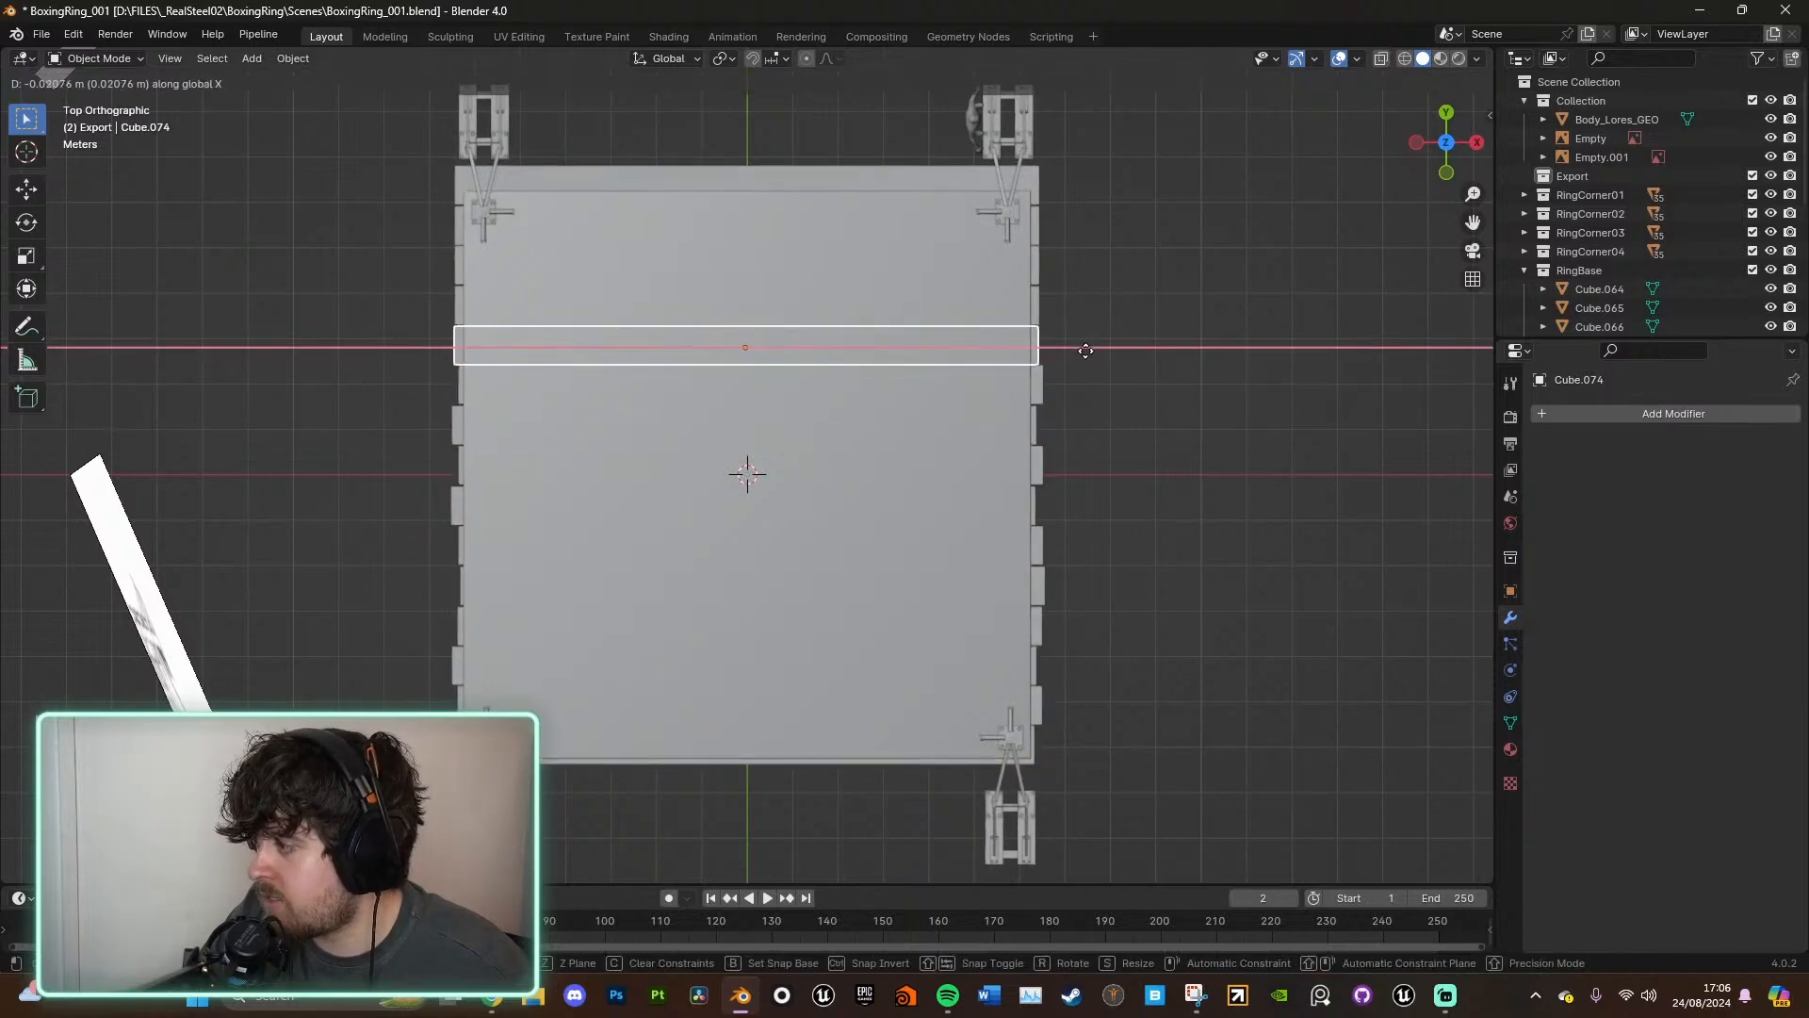
{"action": "left_click", "coordinate": [1083, 350]}
{"action": "left_click", "coordinate": [1041, 308]}
{"action": "key", "text": "g"}
{"action": "key", "text": "x"}
{"action": "left_click", "coordinate": [1087, 307]}
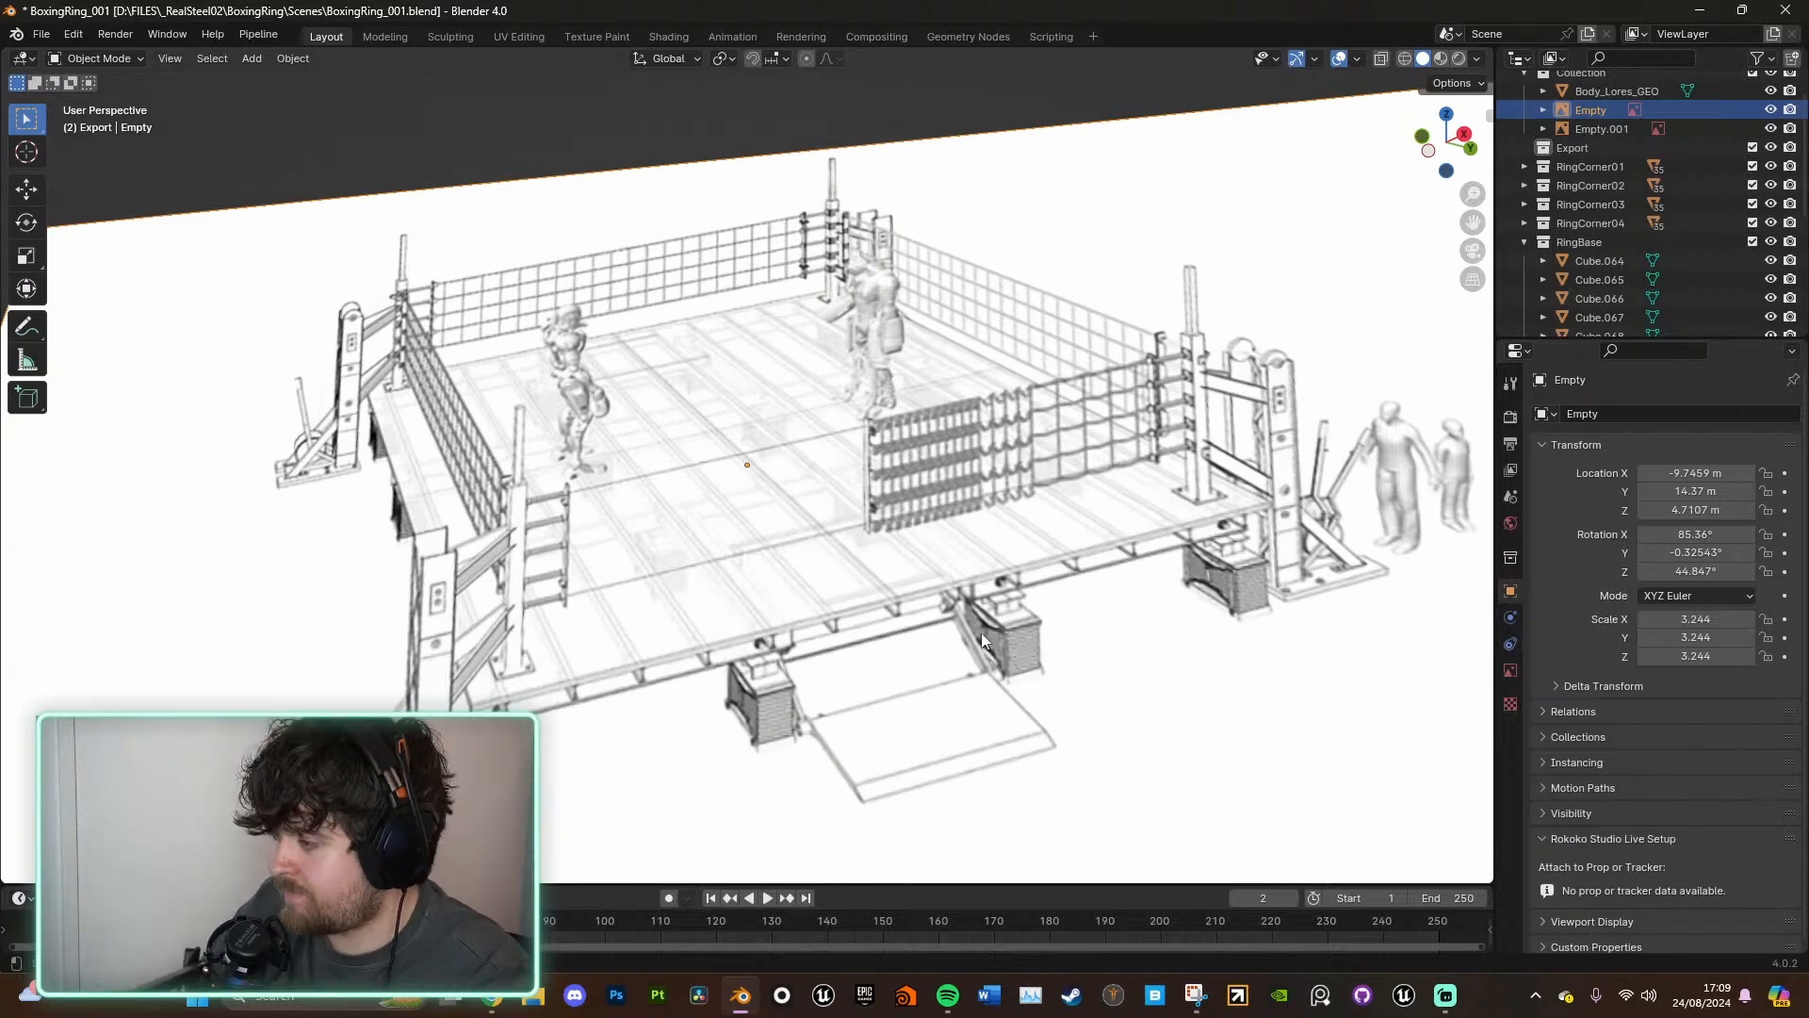
- Compare the ring model with the reference sketches, examining the ring's sides and the ropes between the corners
{"action": "scroll", "coordinate": [881, 723], "scroll_direction": "down", "scroll_amount": 10}
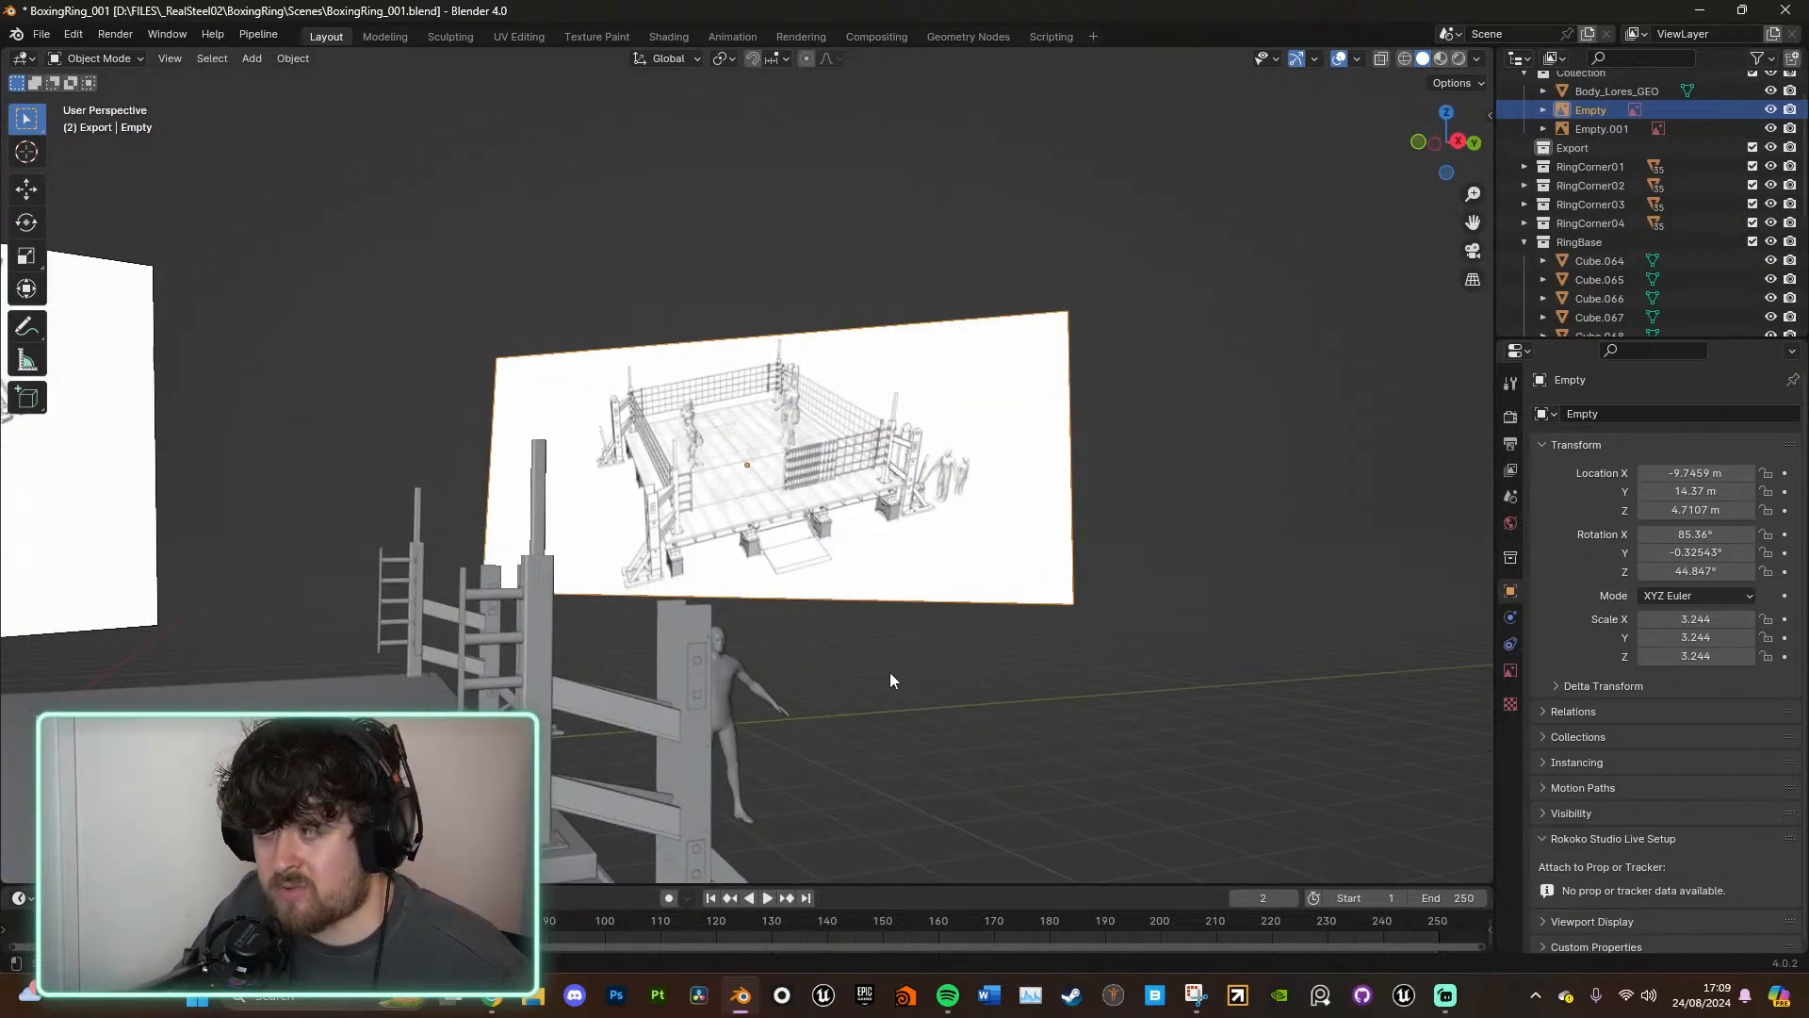
{"action": "left_click", "coordinate": [1458, 142]}
{"action": "middle_click_drag", "start_coordinate": [698, 535], "coordinate": [1197, 436]}
{"action": "middle_click_drag", "start_coordinate": [1020, 442], "coordinate": [1001, 455]}
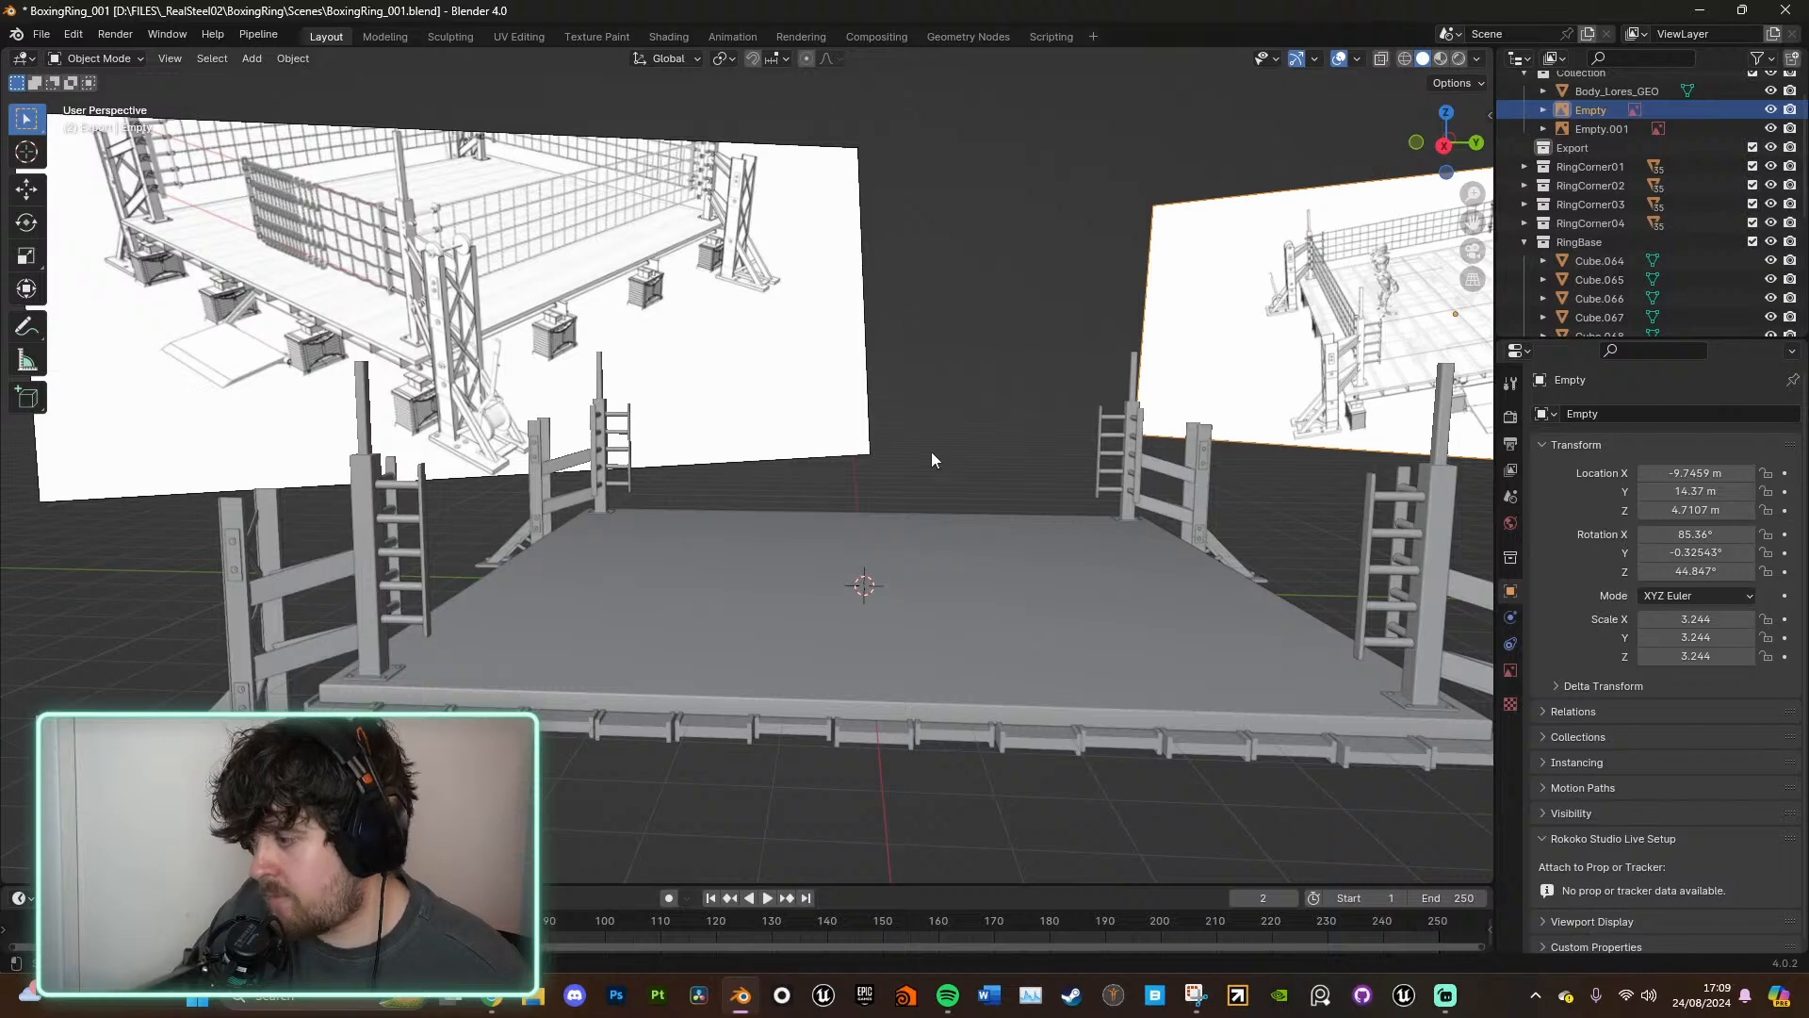
{"action": "middle_click_drag", "start_coordinate": [1025, 583], "coordinate": [1064, 539]}
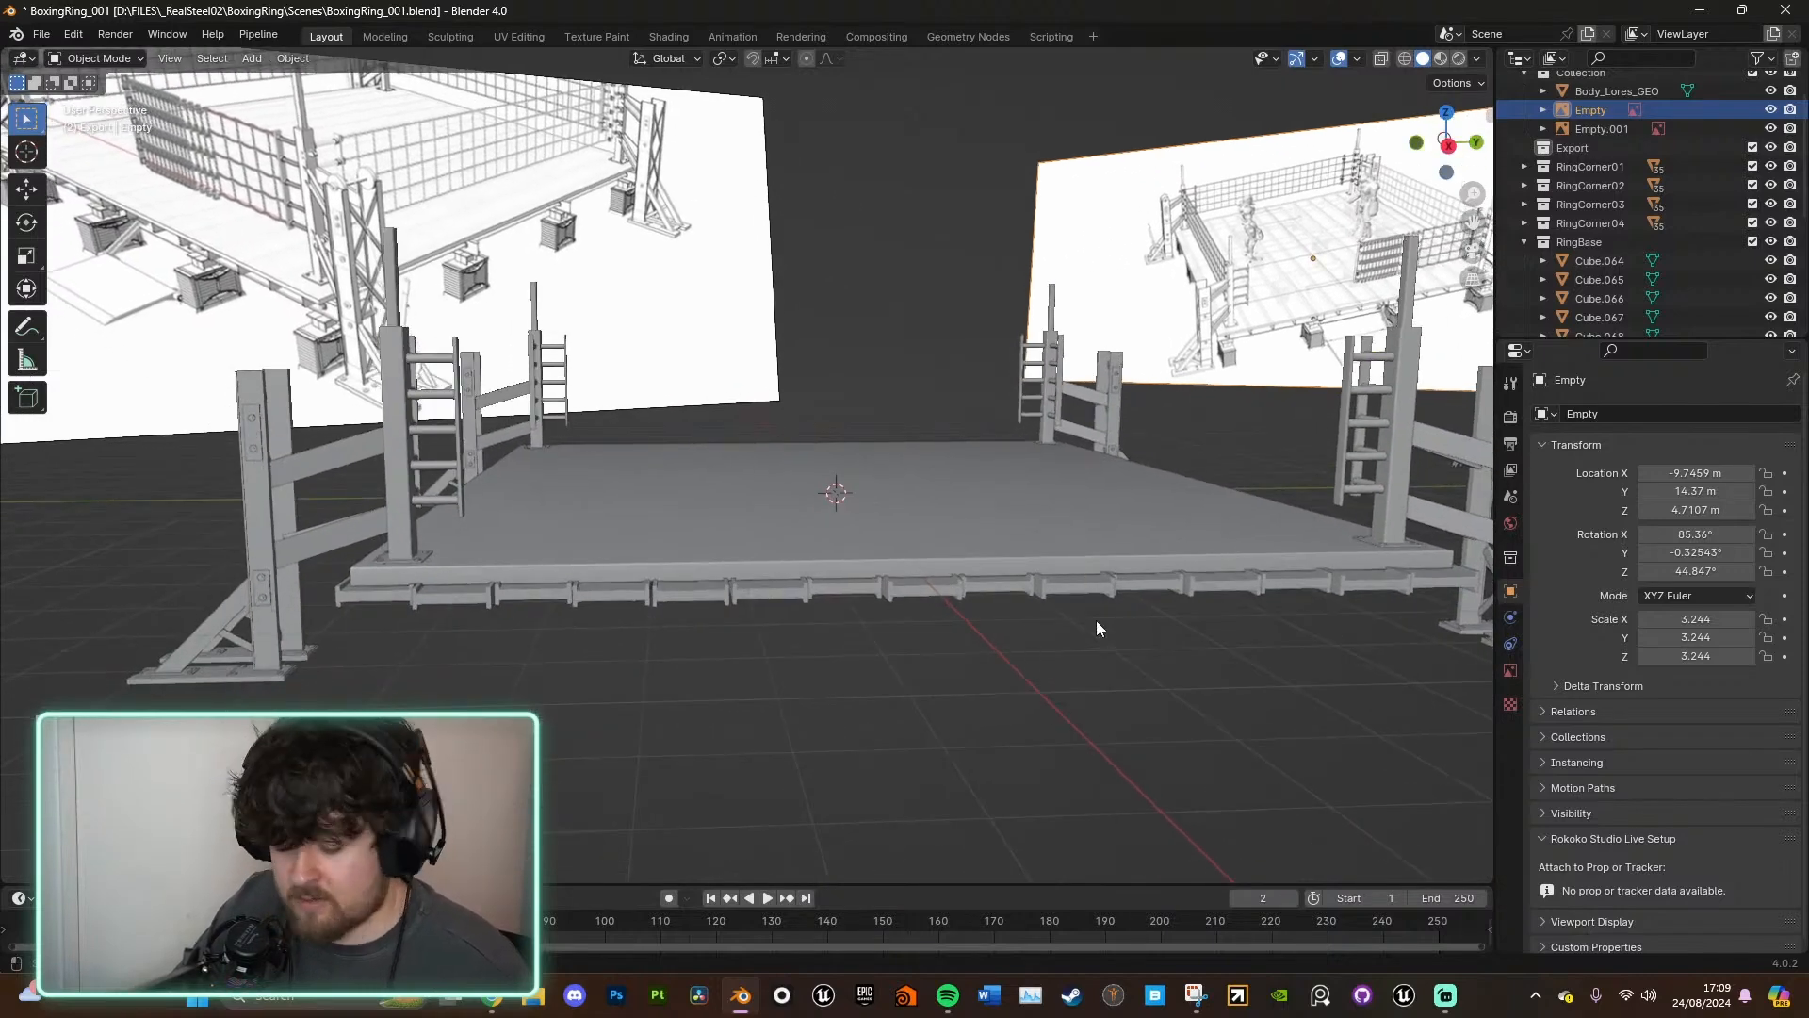
{"action": "key", "text": "shift+a"}
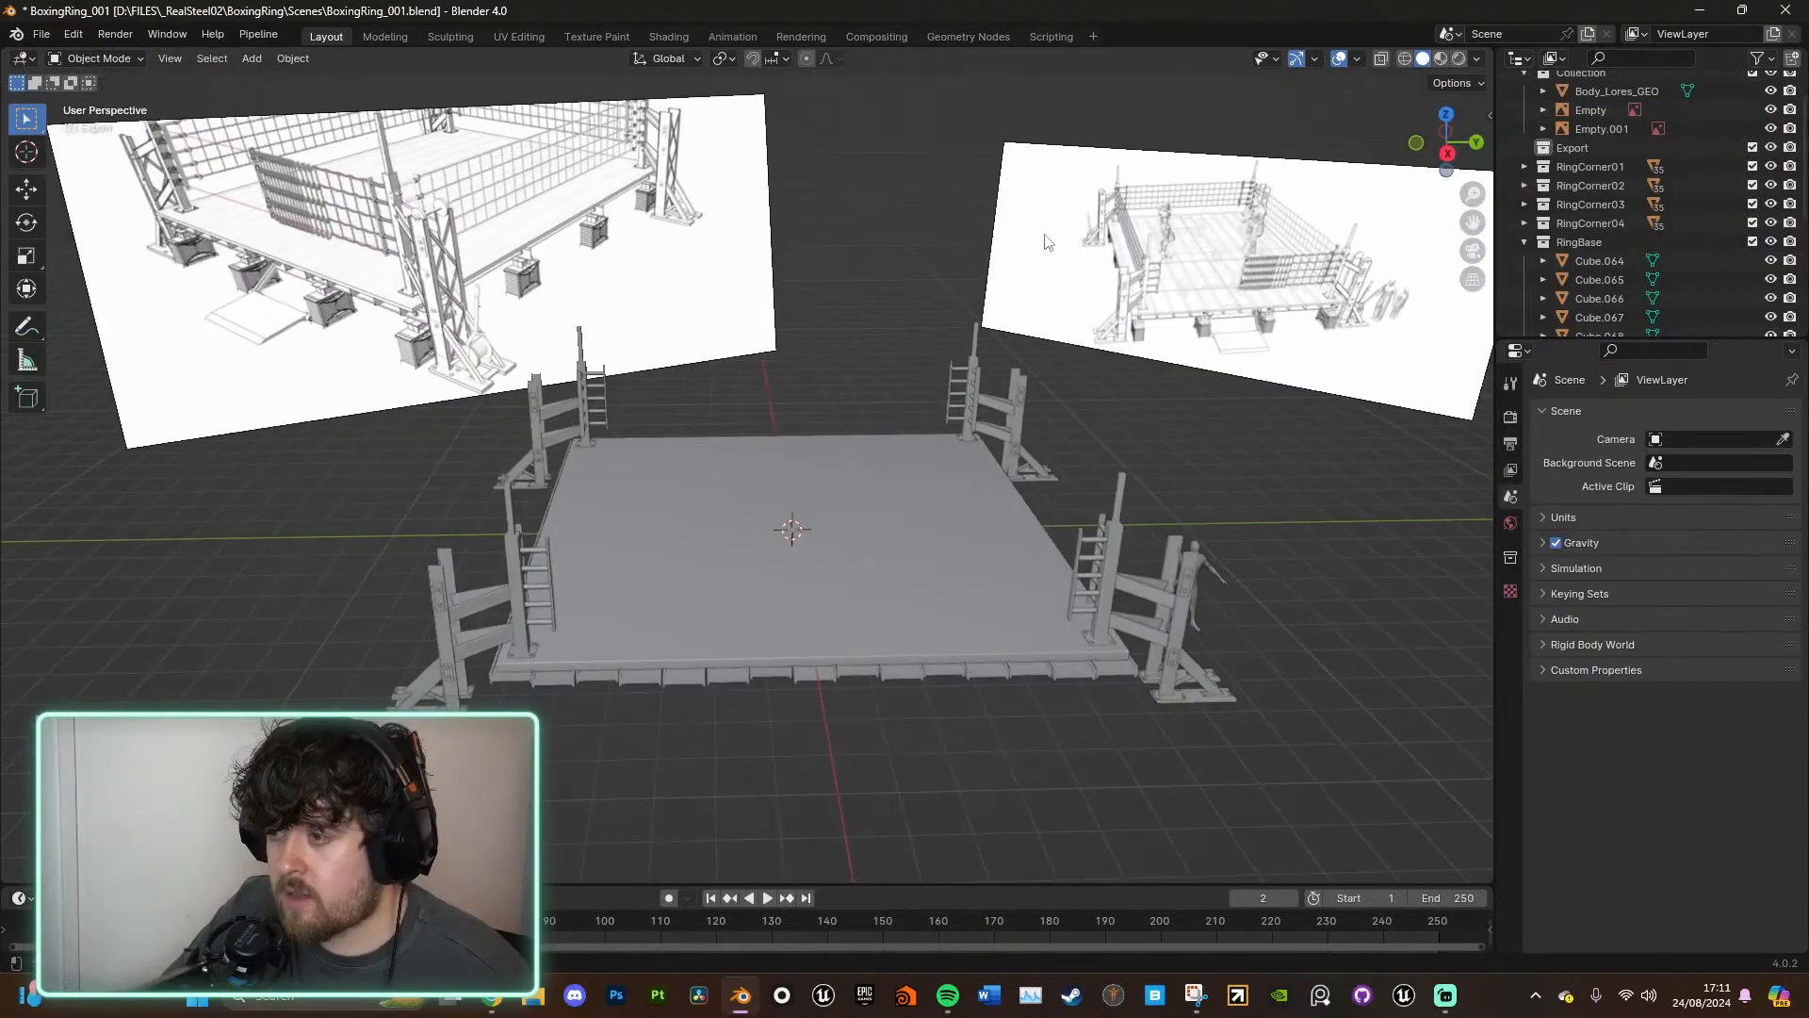
{"action": "left_click", "coordinate": [1229, 274]}
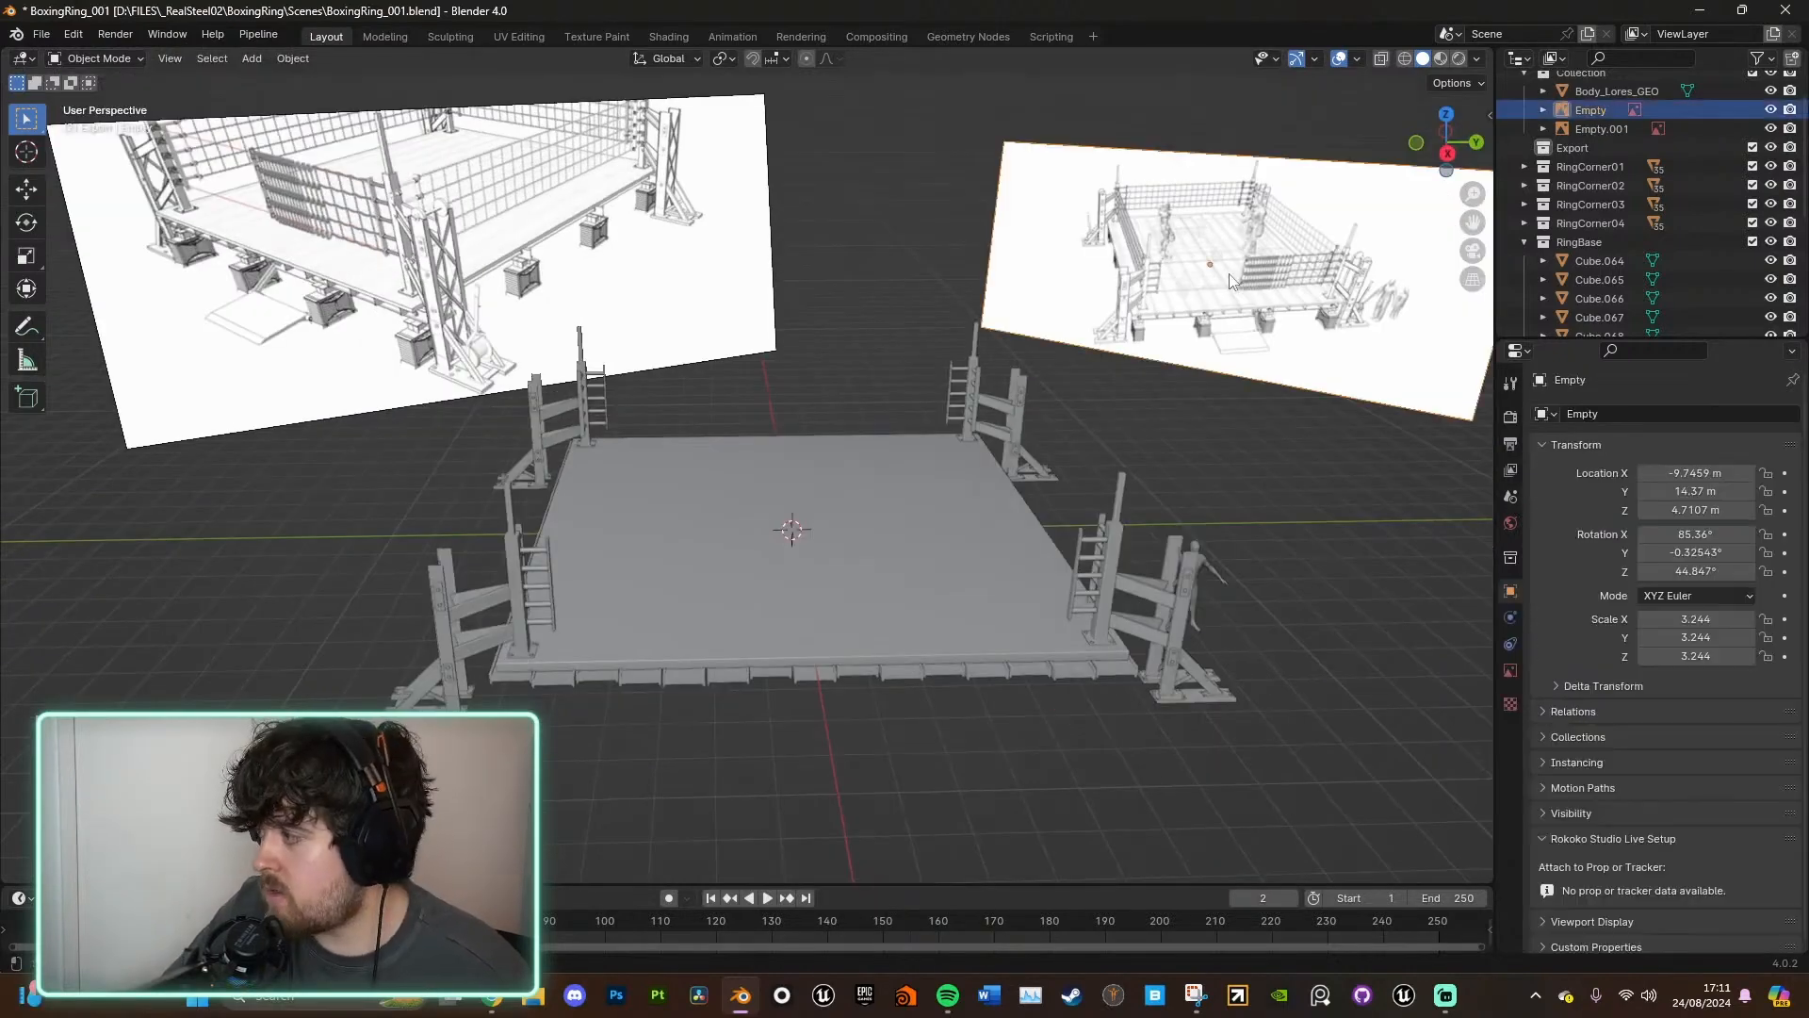
{"action": "key", "text": "KP_Decimal"}
{"action": "scroll", "coordinate": [997, 457], "scroll_direction": "down", "scroll_amount": 5}
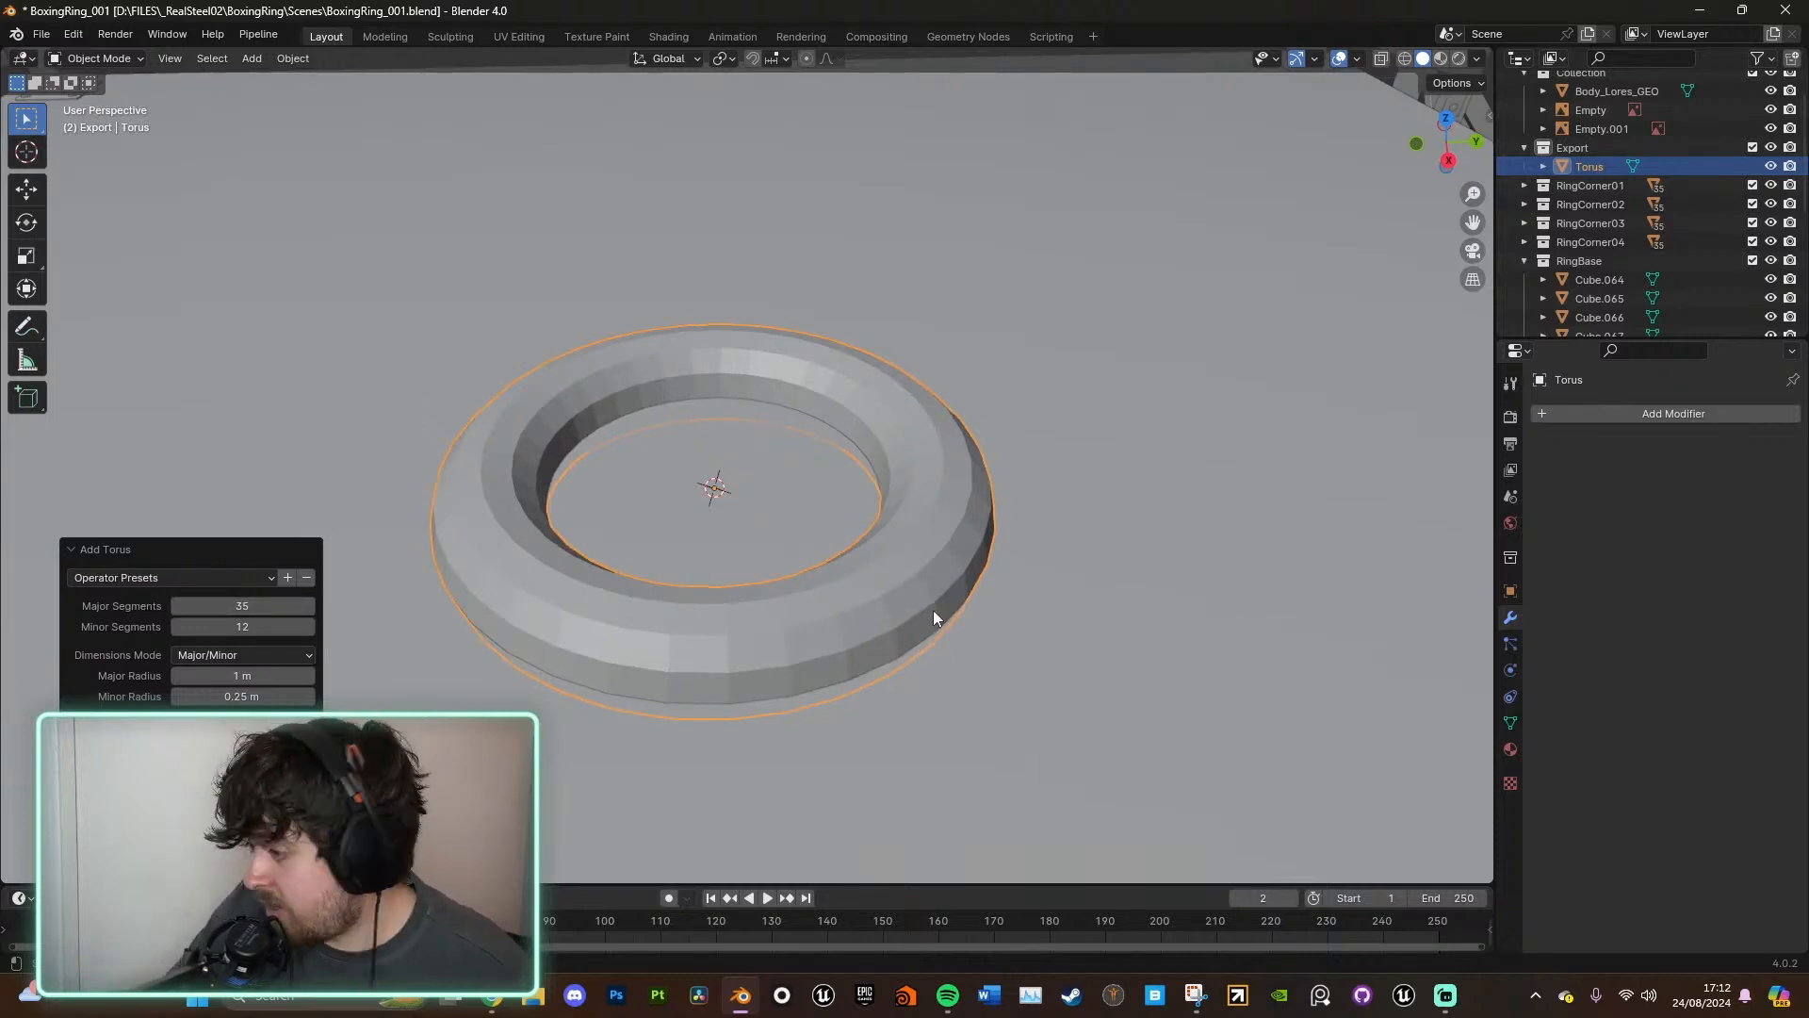
{"action": "key", "text": "Tab"}
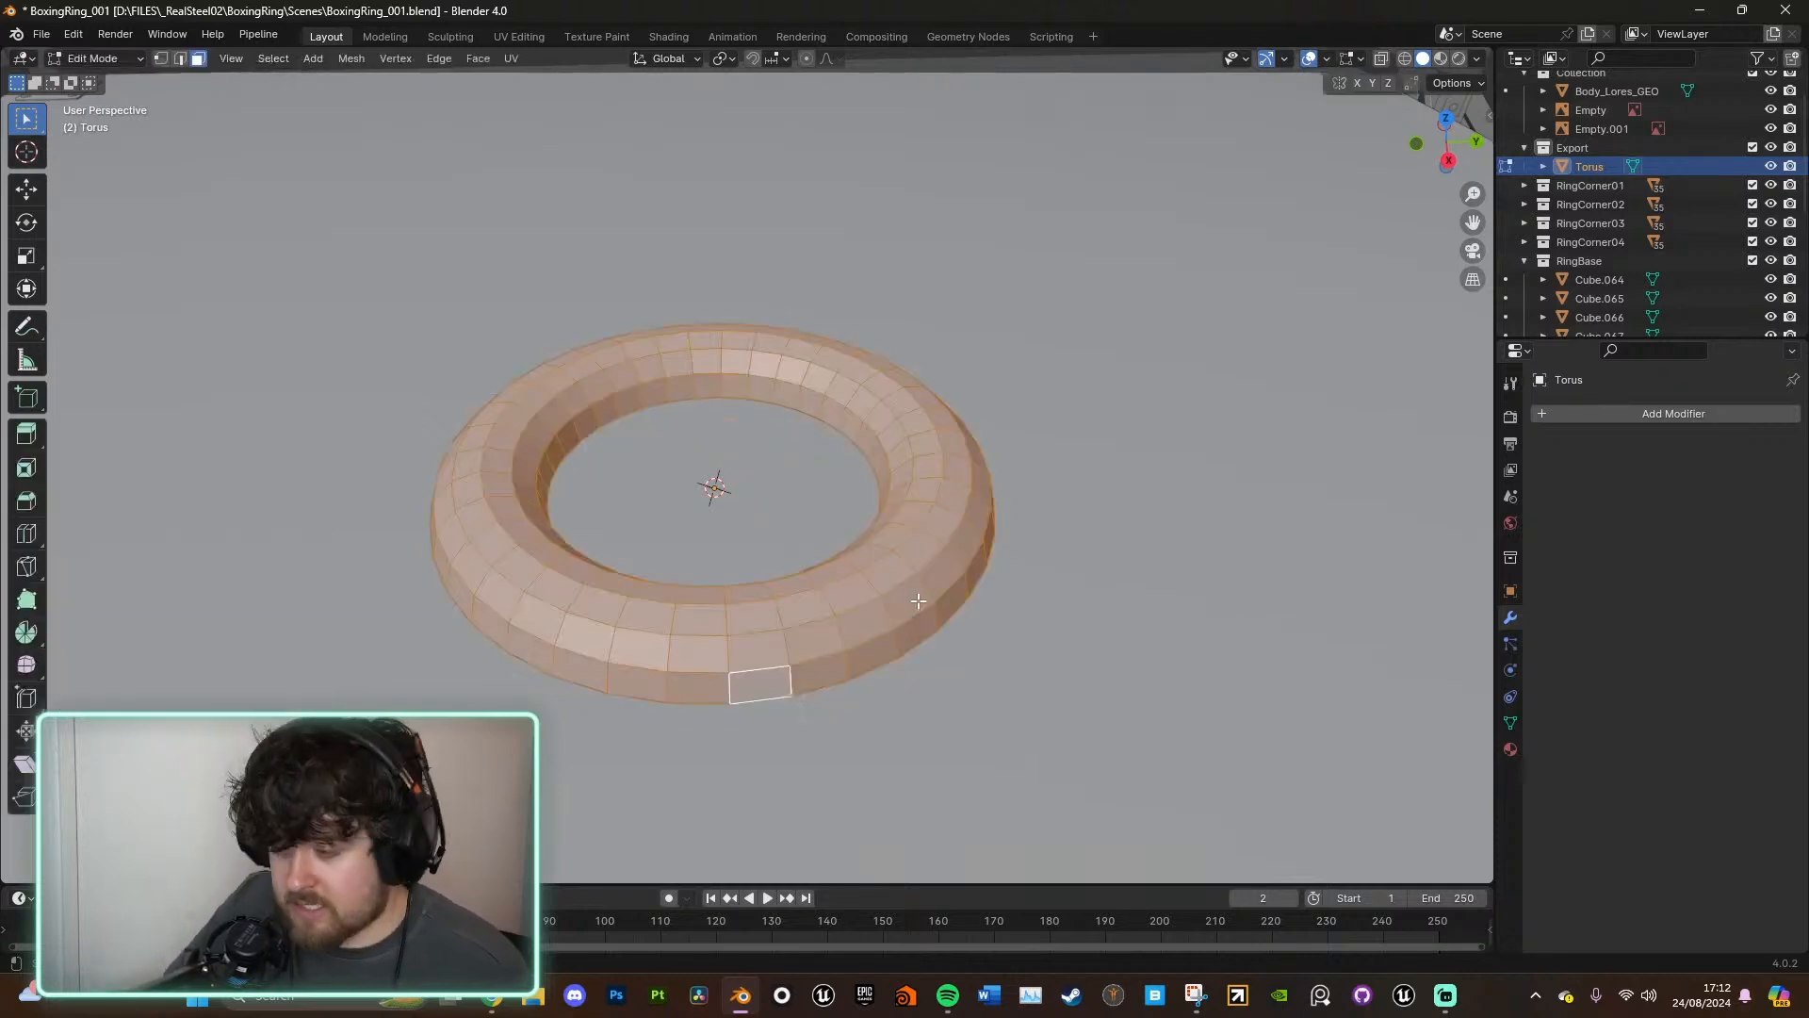
{"action": "left_click", "coordinate": [1447, 120]}
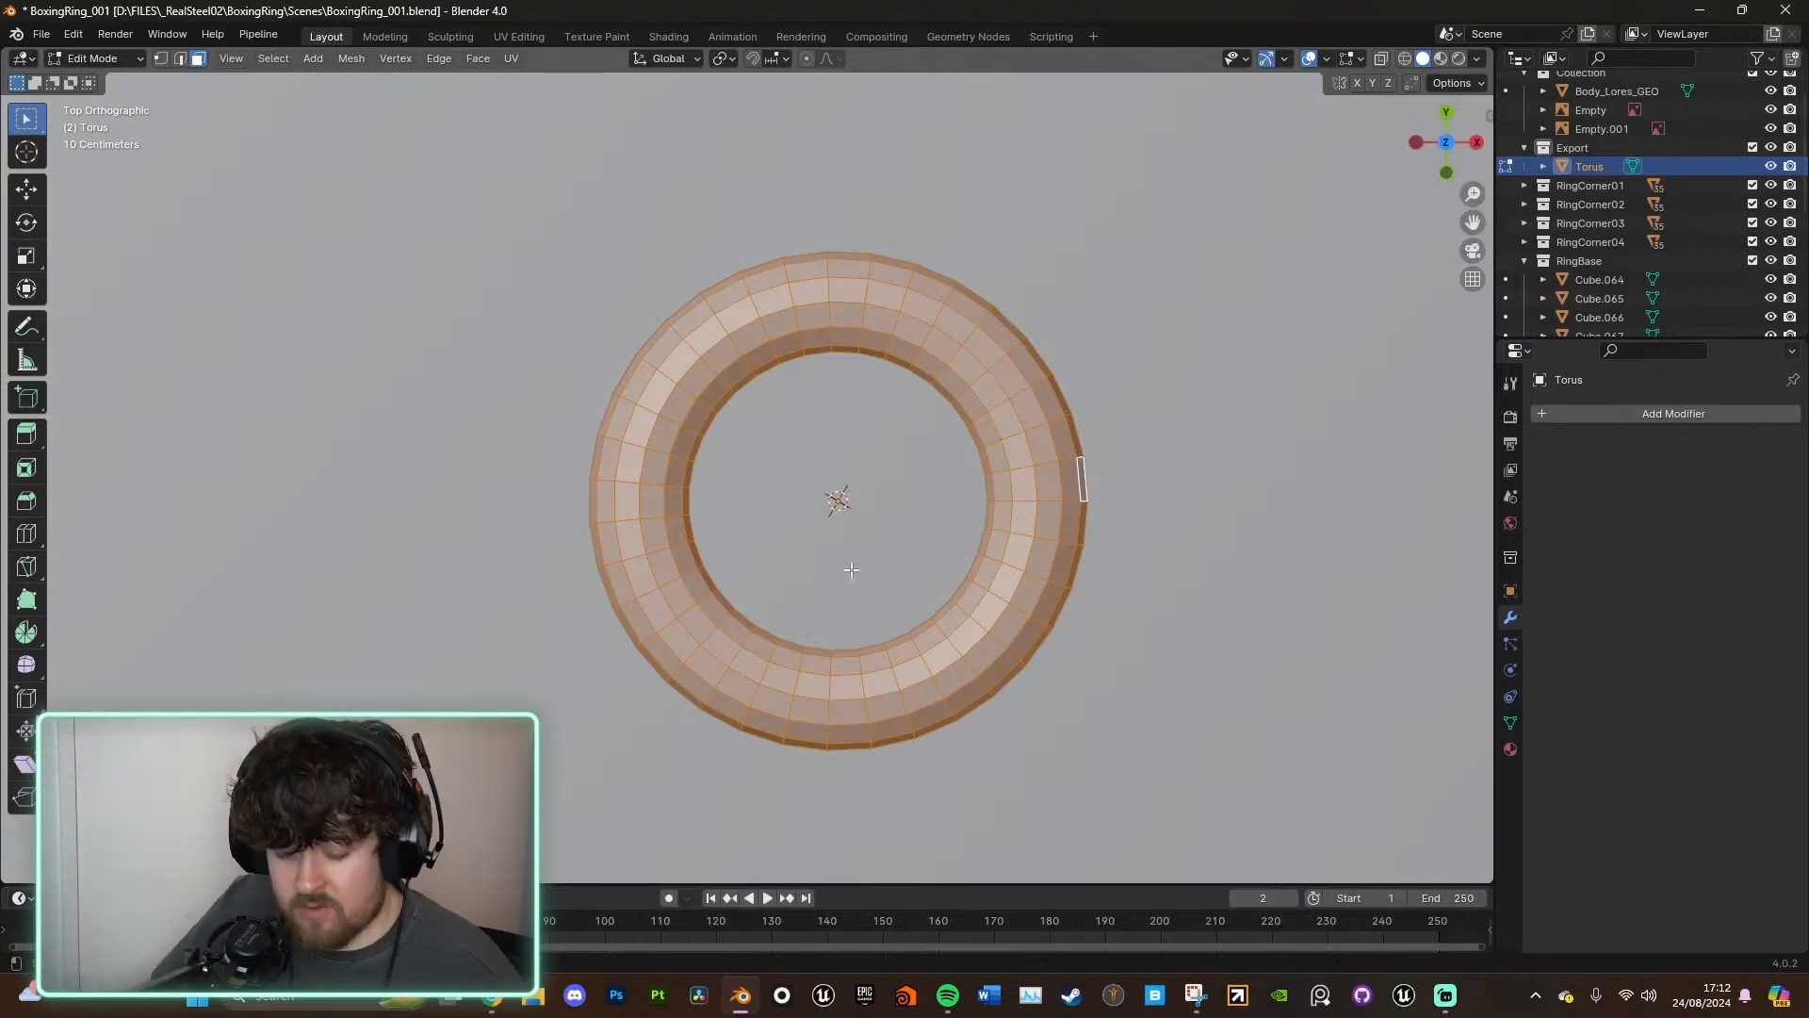
{"action": "key", "text": "alt+z"}
{"action": "left_click_drag", "start_coordinate": [433, 173], "coordinate": [823, 831]}
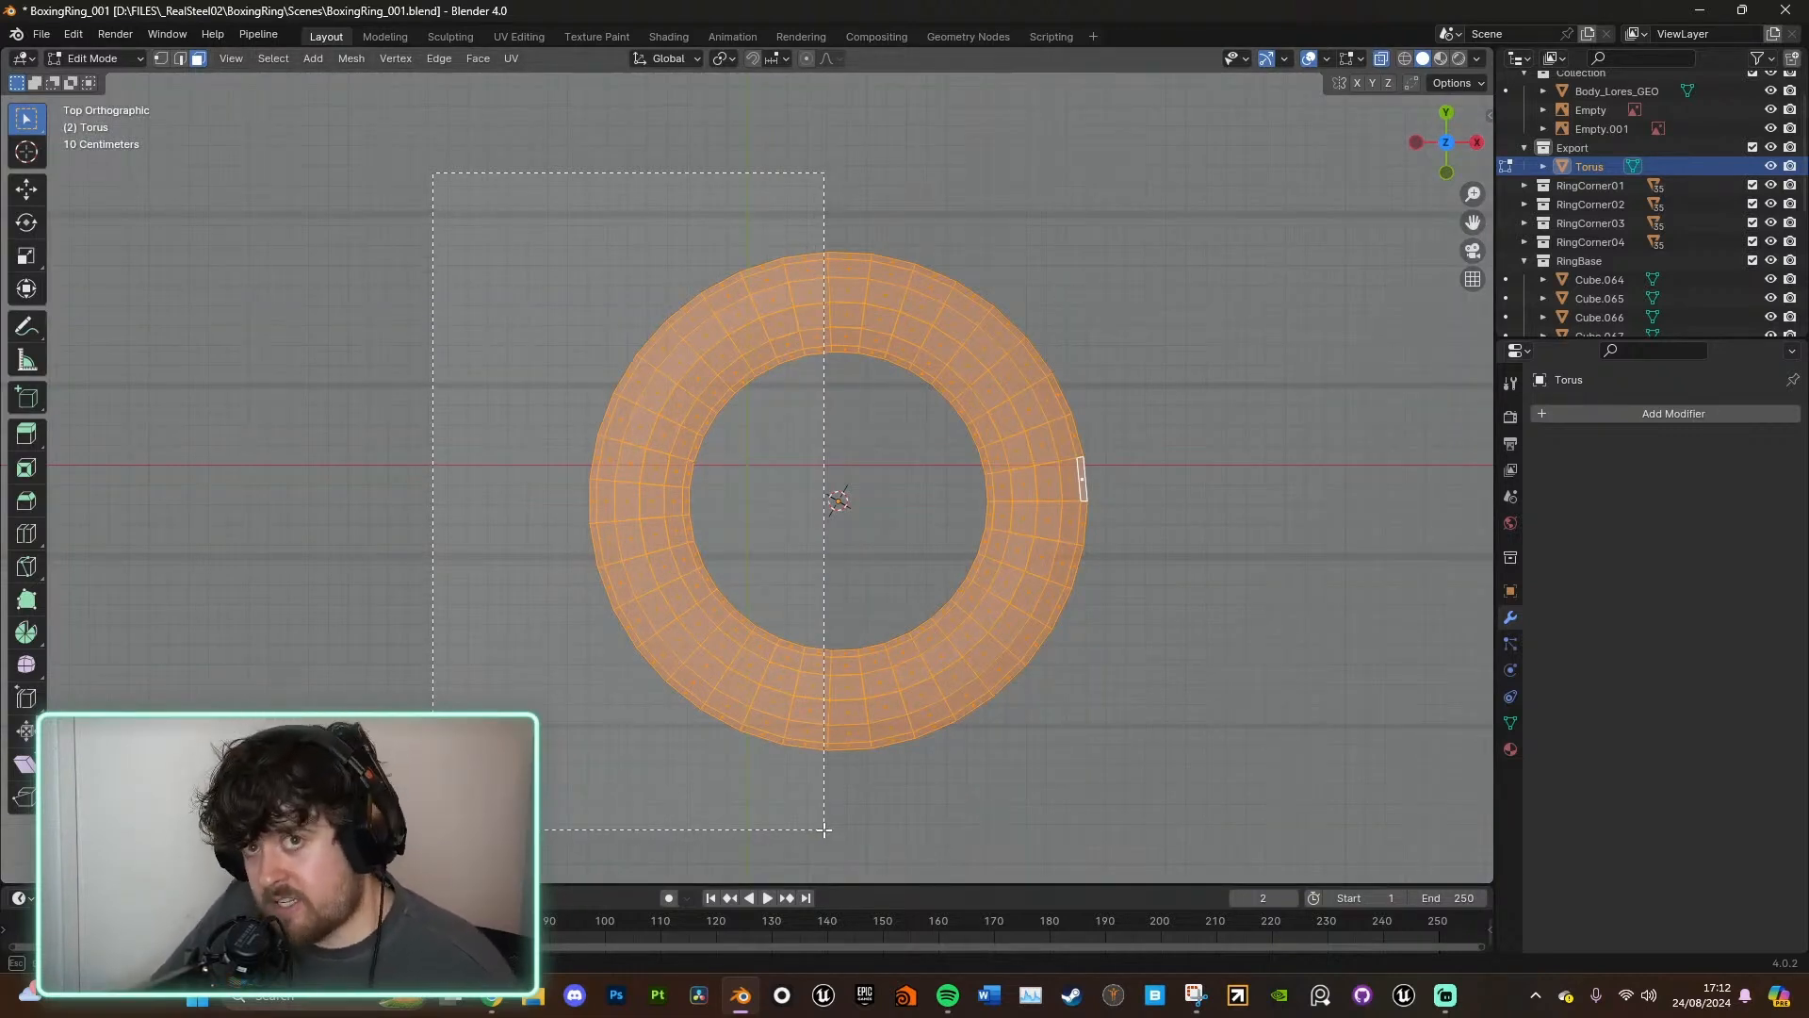
{"action": "left_click_drag", "start_coordinate": [825, 830], "coordinate": [833, 822]}
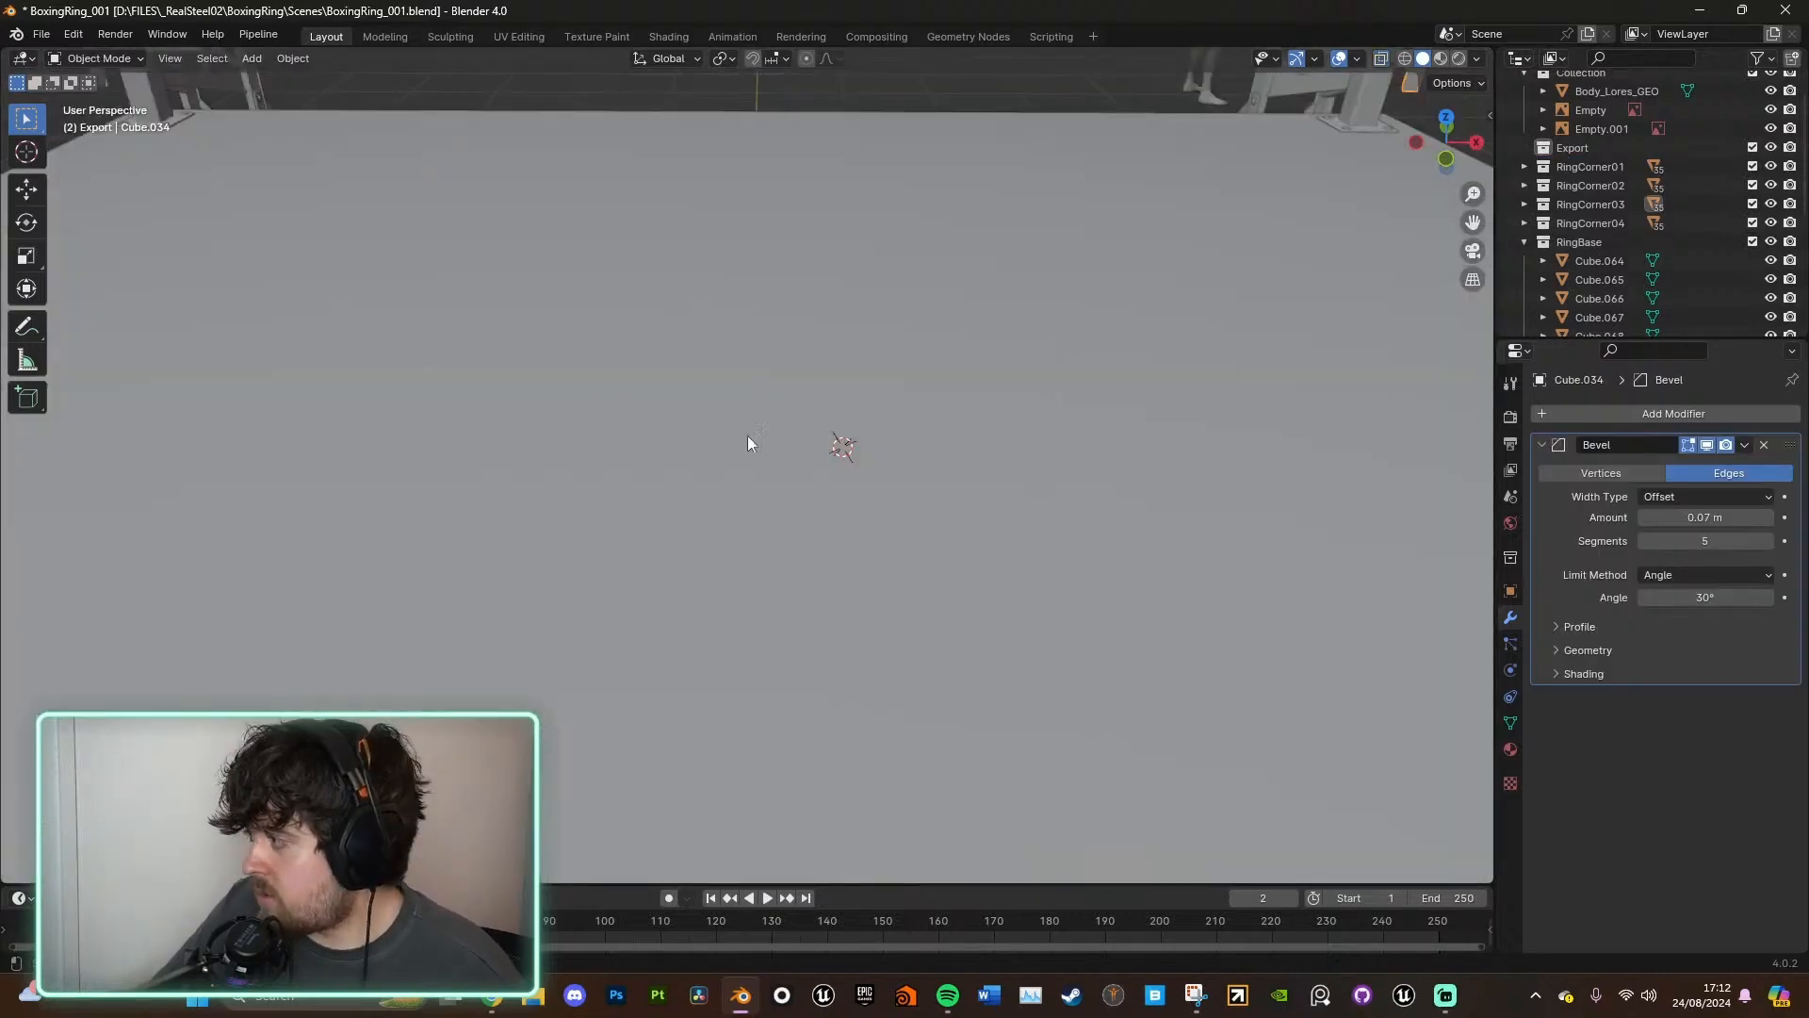
{"action": "middle_click_drag", "start_coordinate": [899, 459], "coordinate": [899, 475]}
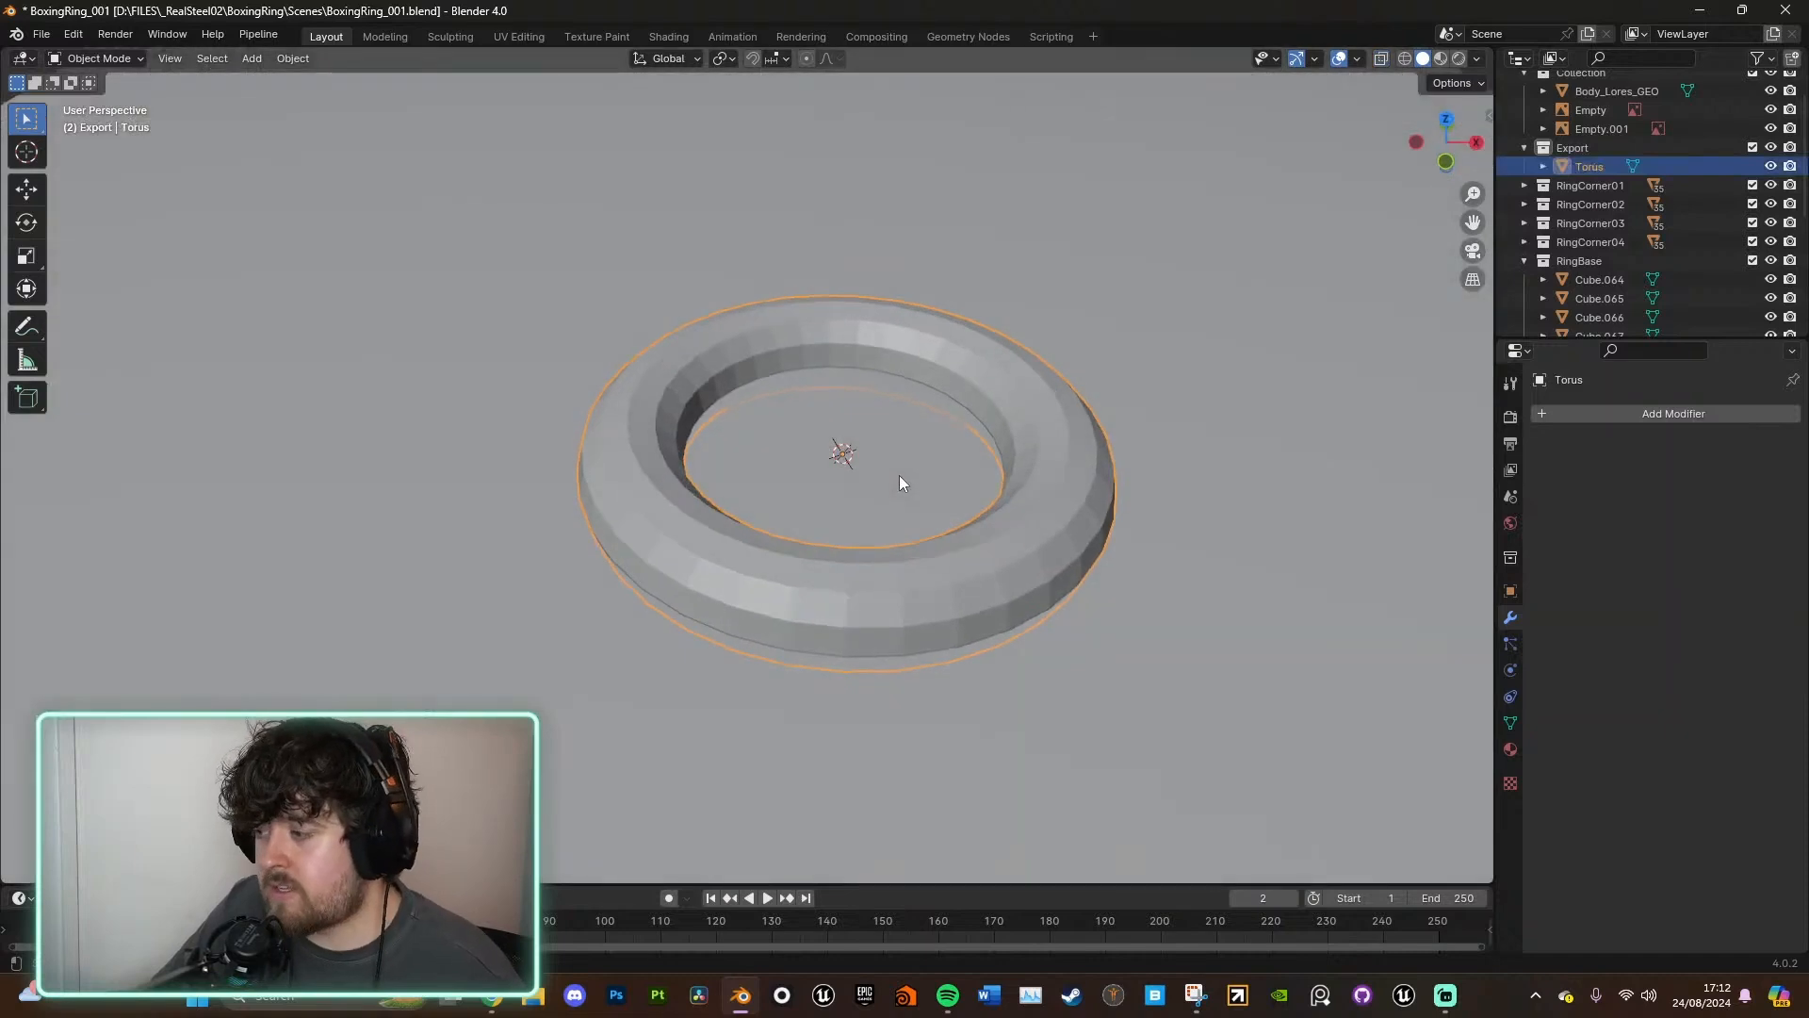
{"action": "key", "text": "Delete"}
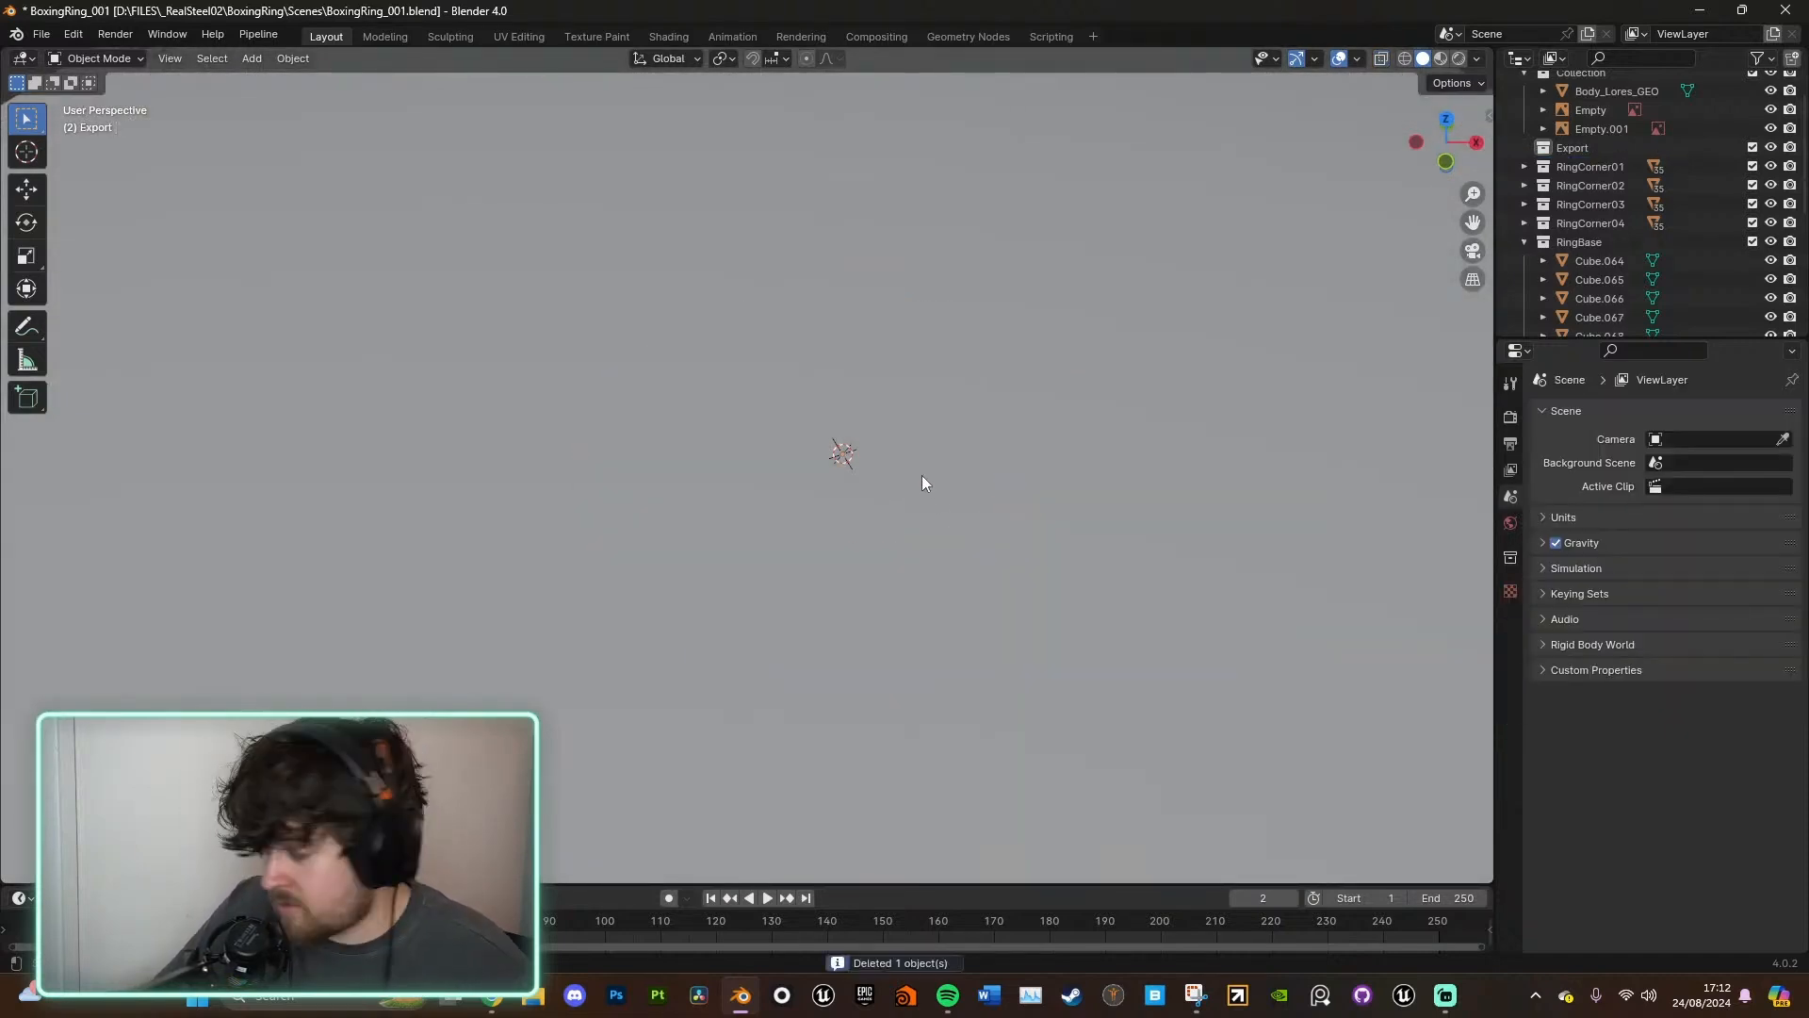
- Add a torus mesh with 40 major segments as the basis for a chain link
{"action": "key", "text": "shift+a"}
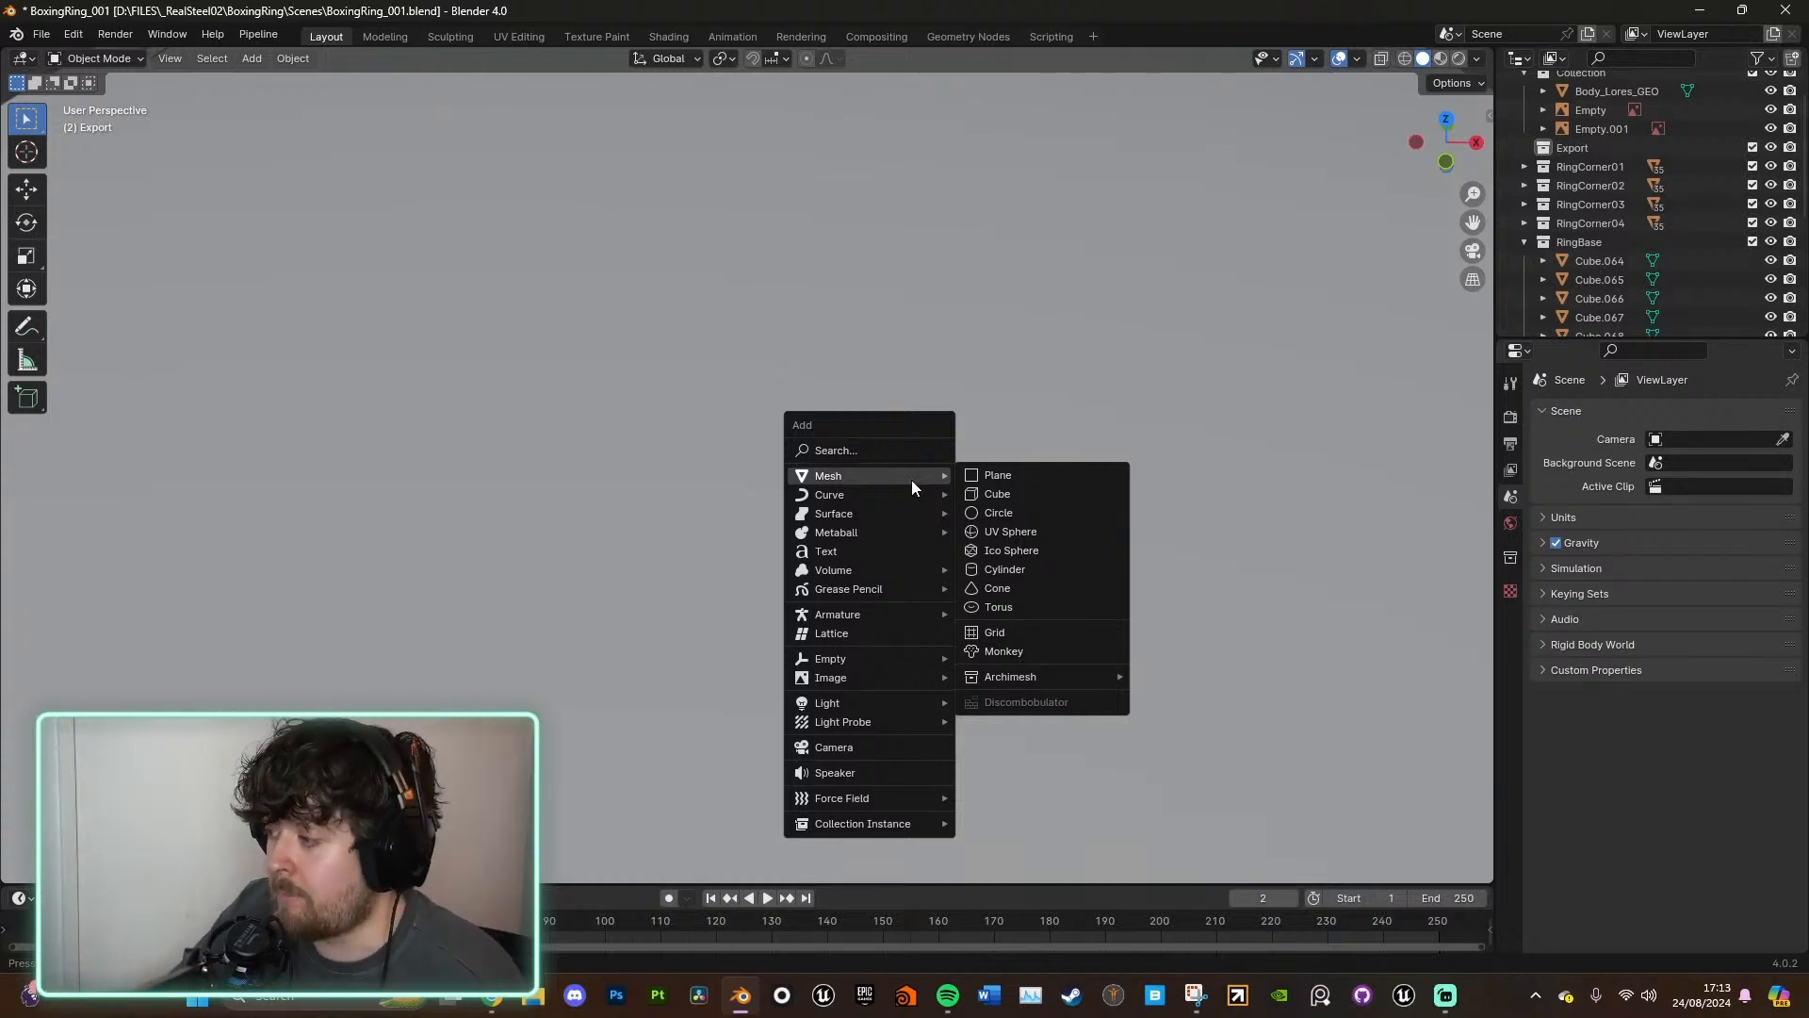
{"action": "left_click", "coordinate": [1008, 607]}
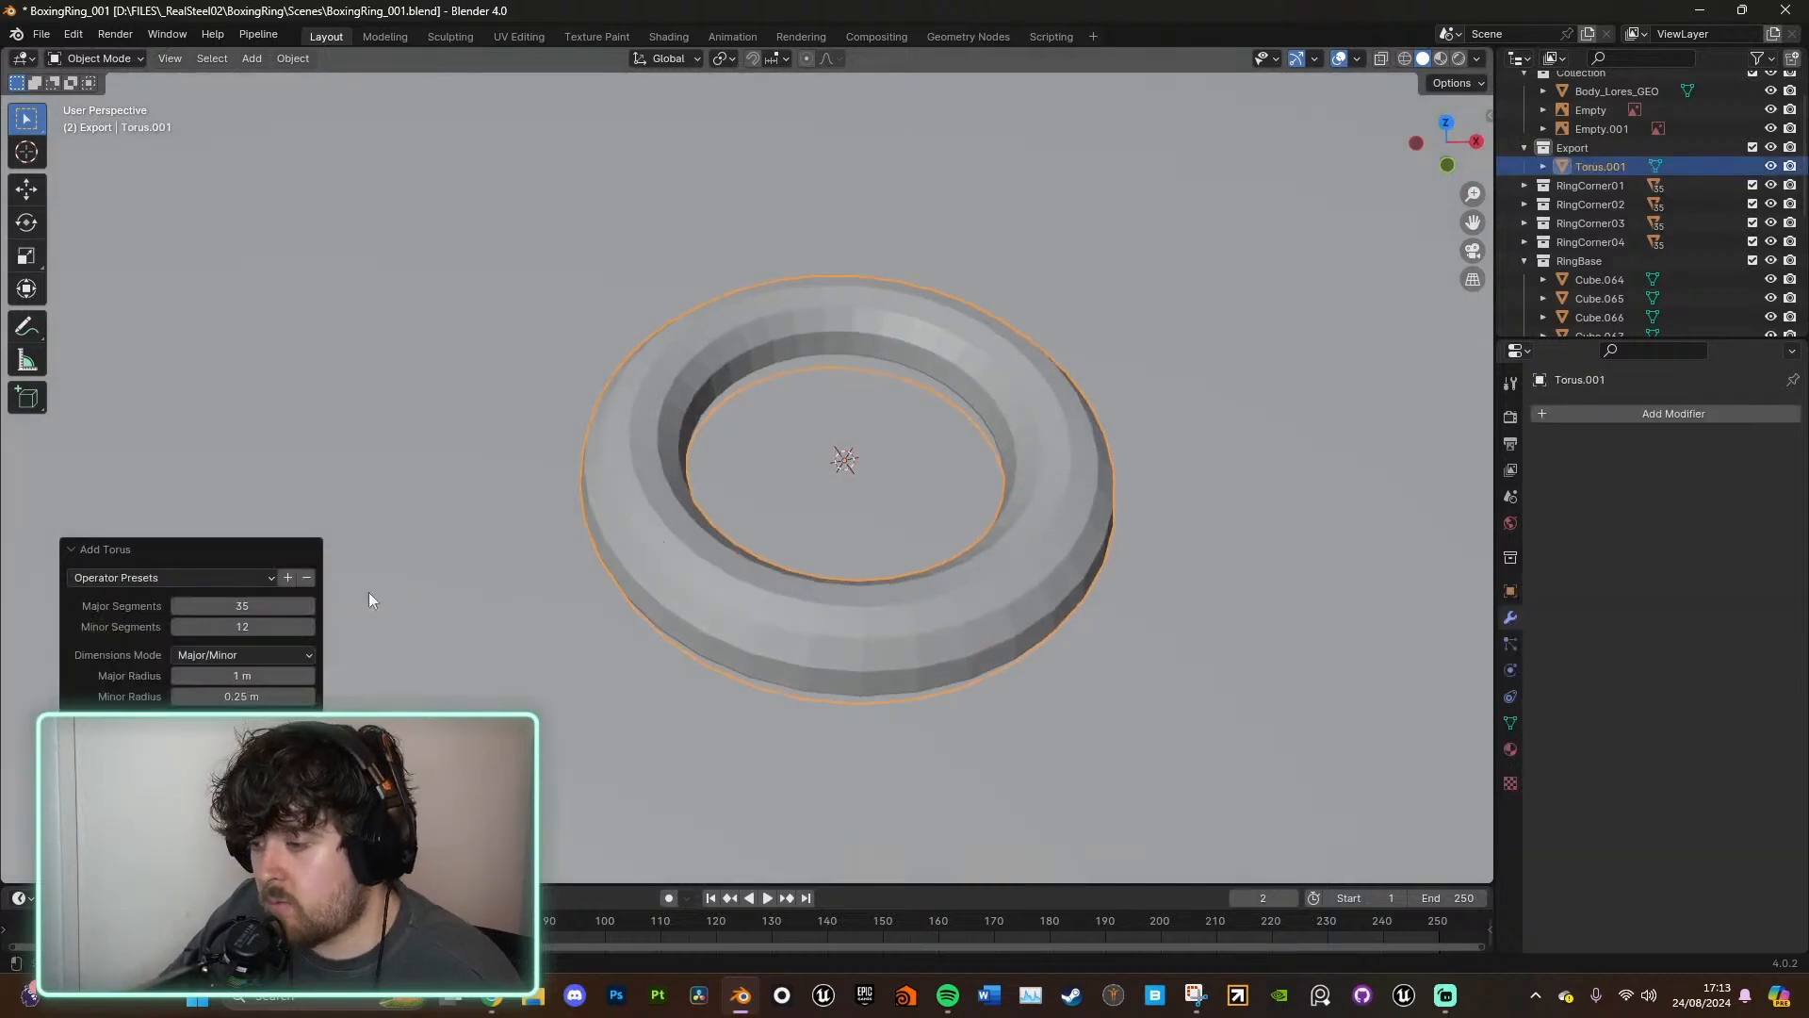
{"action": "left_click", "coordinate": [257, 607]}
{"action": "type", "text": "40"}
{"action": "key", "text": "Return"}
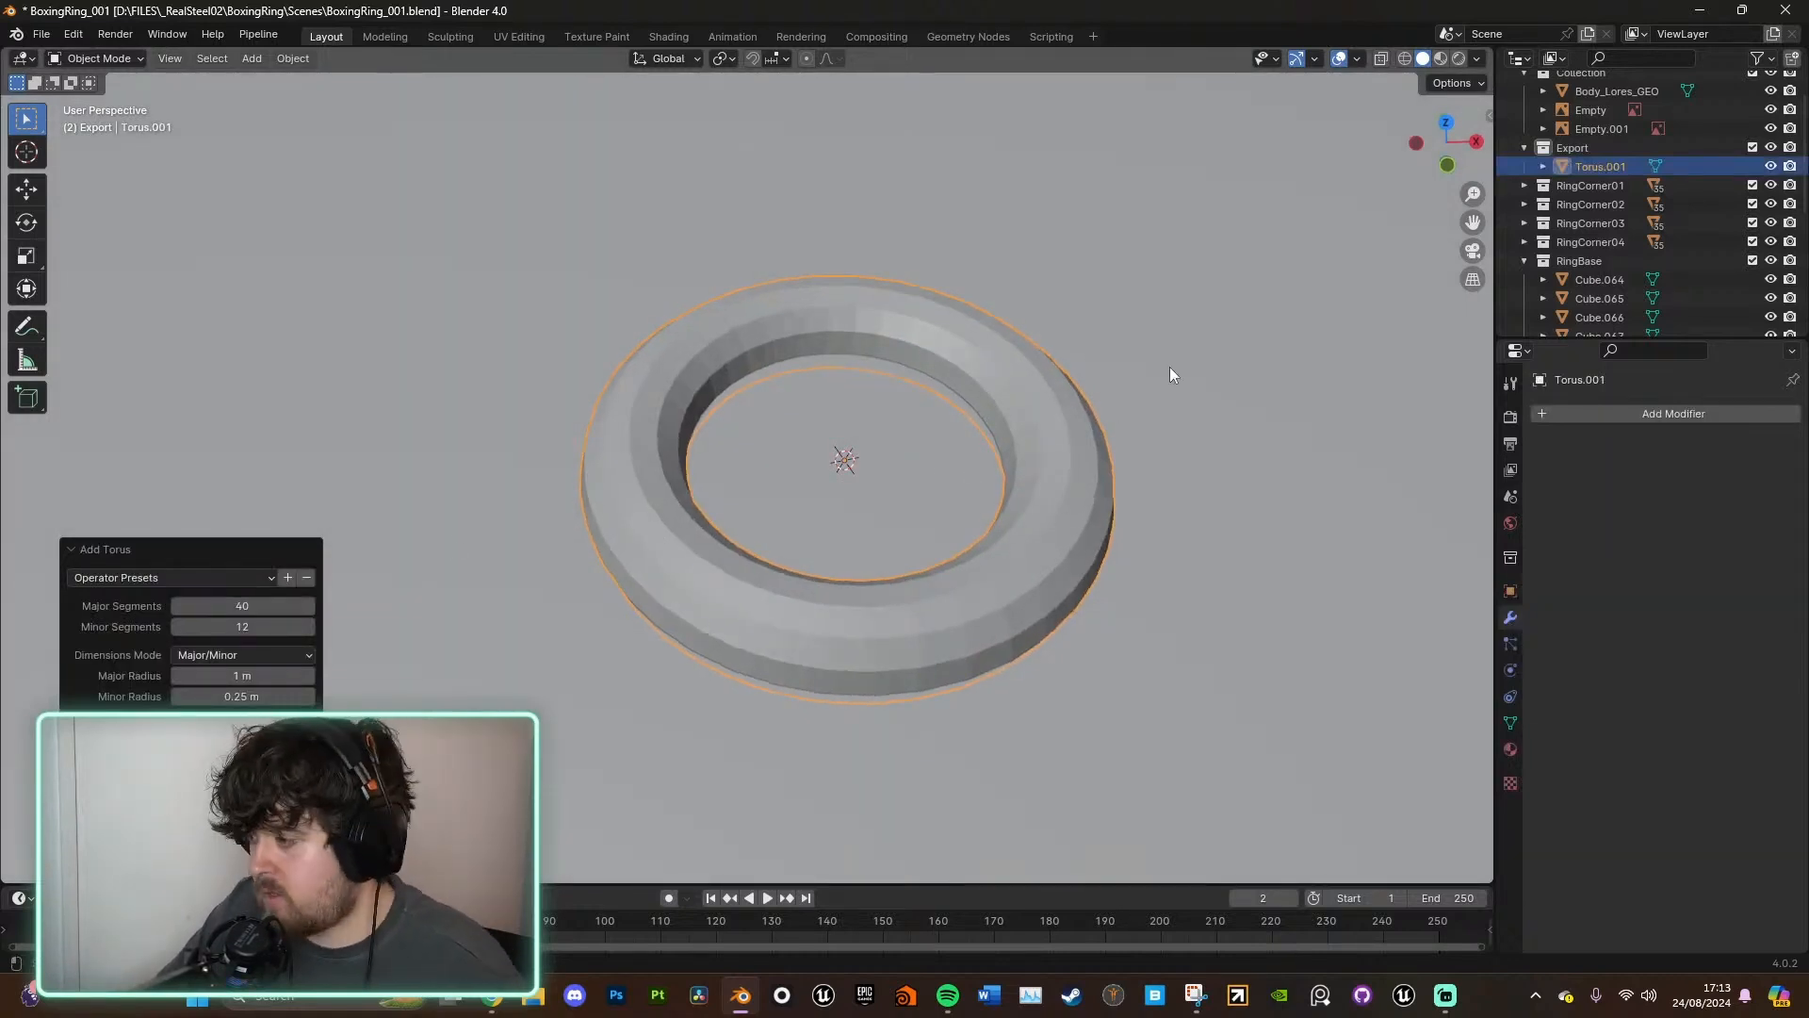
- Extrude the torus's left half about 1.1 m along negative X to form an elongated chain link
{"action": "left_click", "coordinate": [1448, 123]}
{"action": "key", "text": "Tab"}
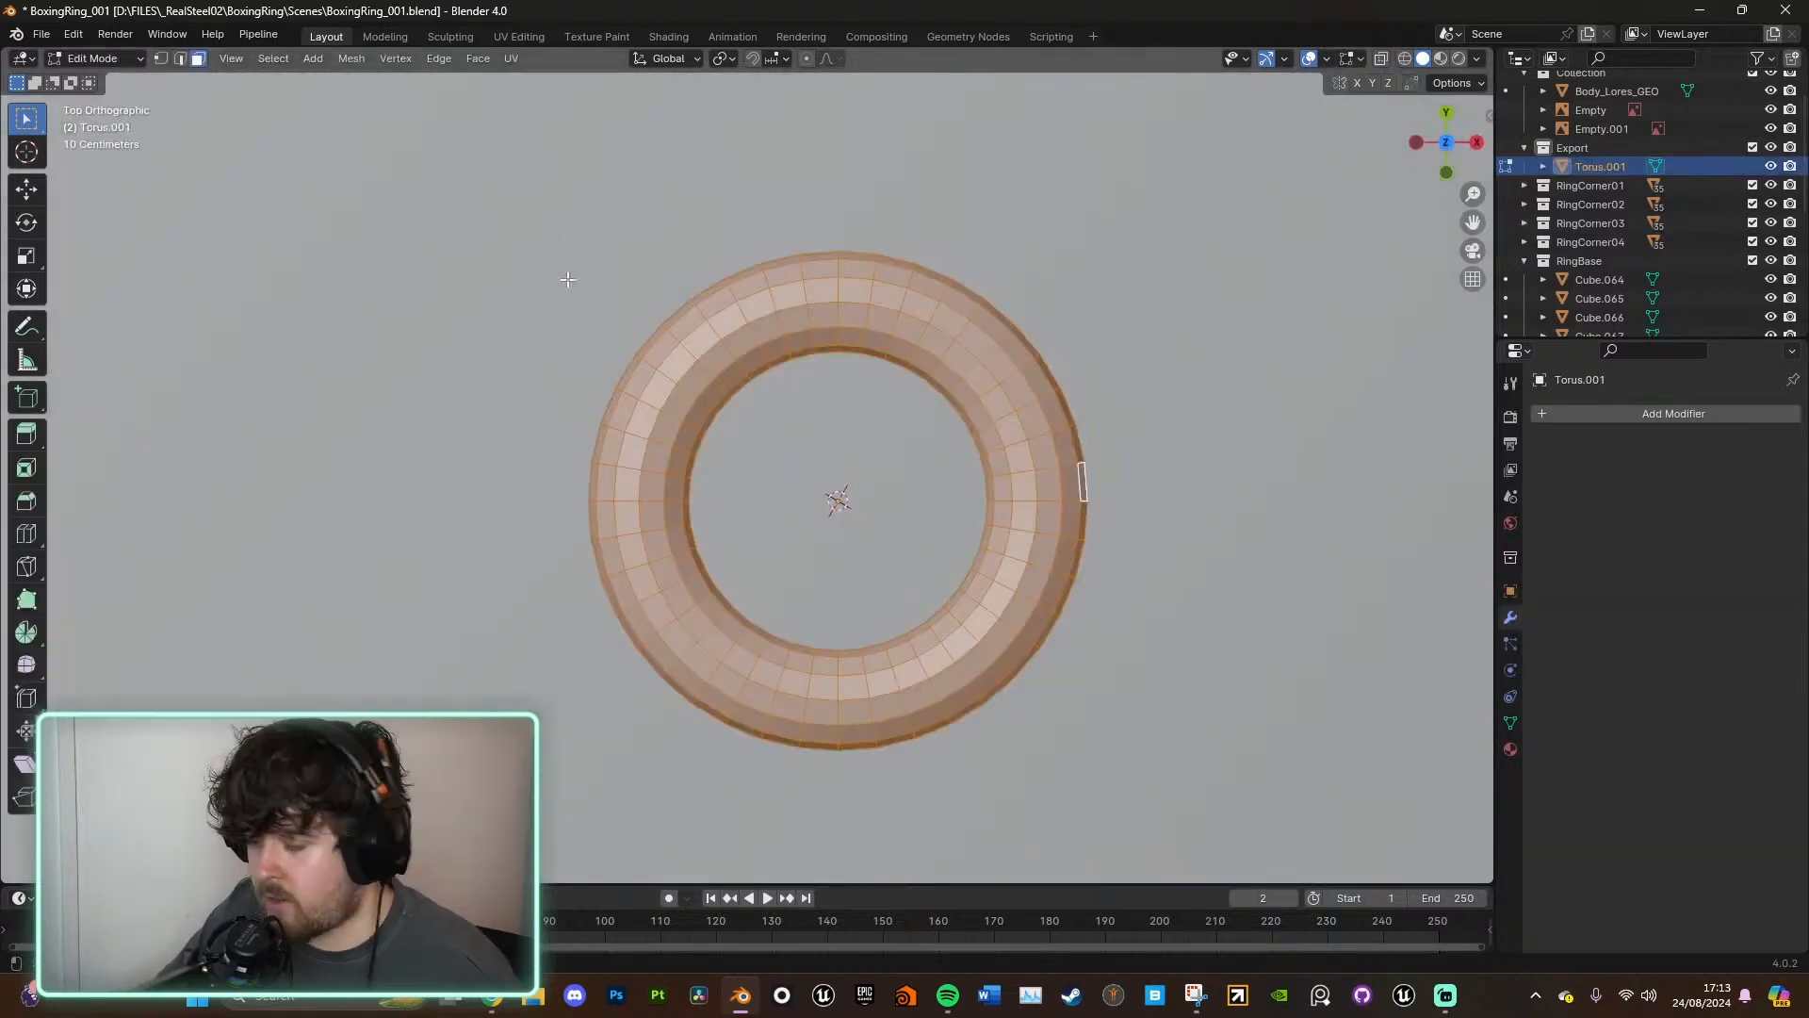
{"action": "key", "text": "alt+z"}
{"action": "left_click_drag", "start_coordinate": [484, 188], "coordinate": [825, 794]}
{"action": "key", "text": "g"}
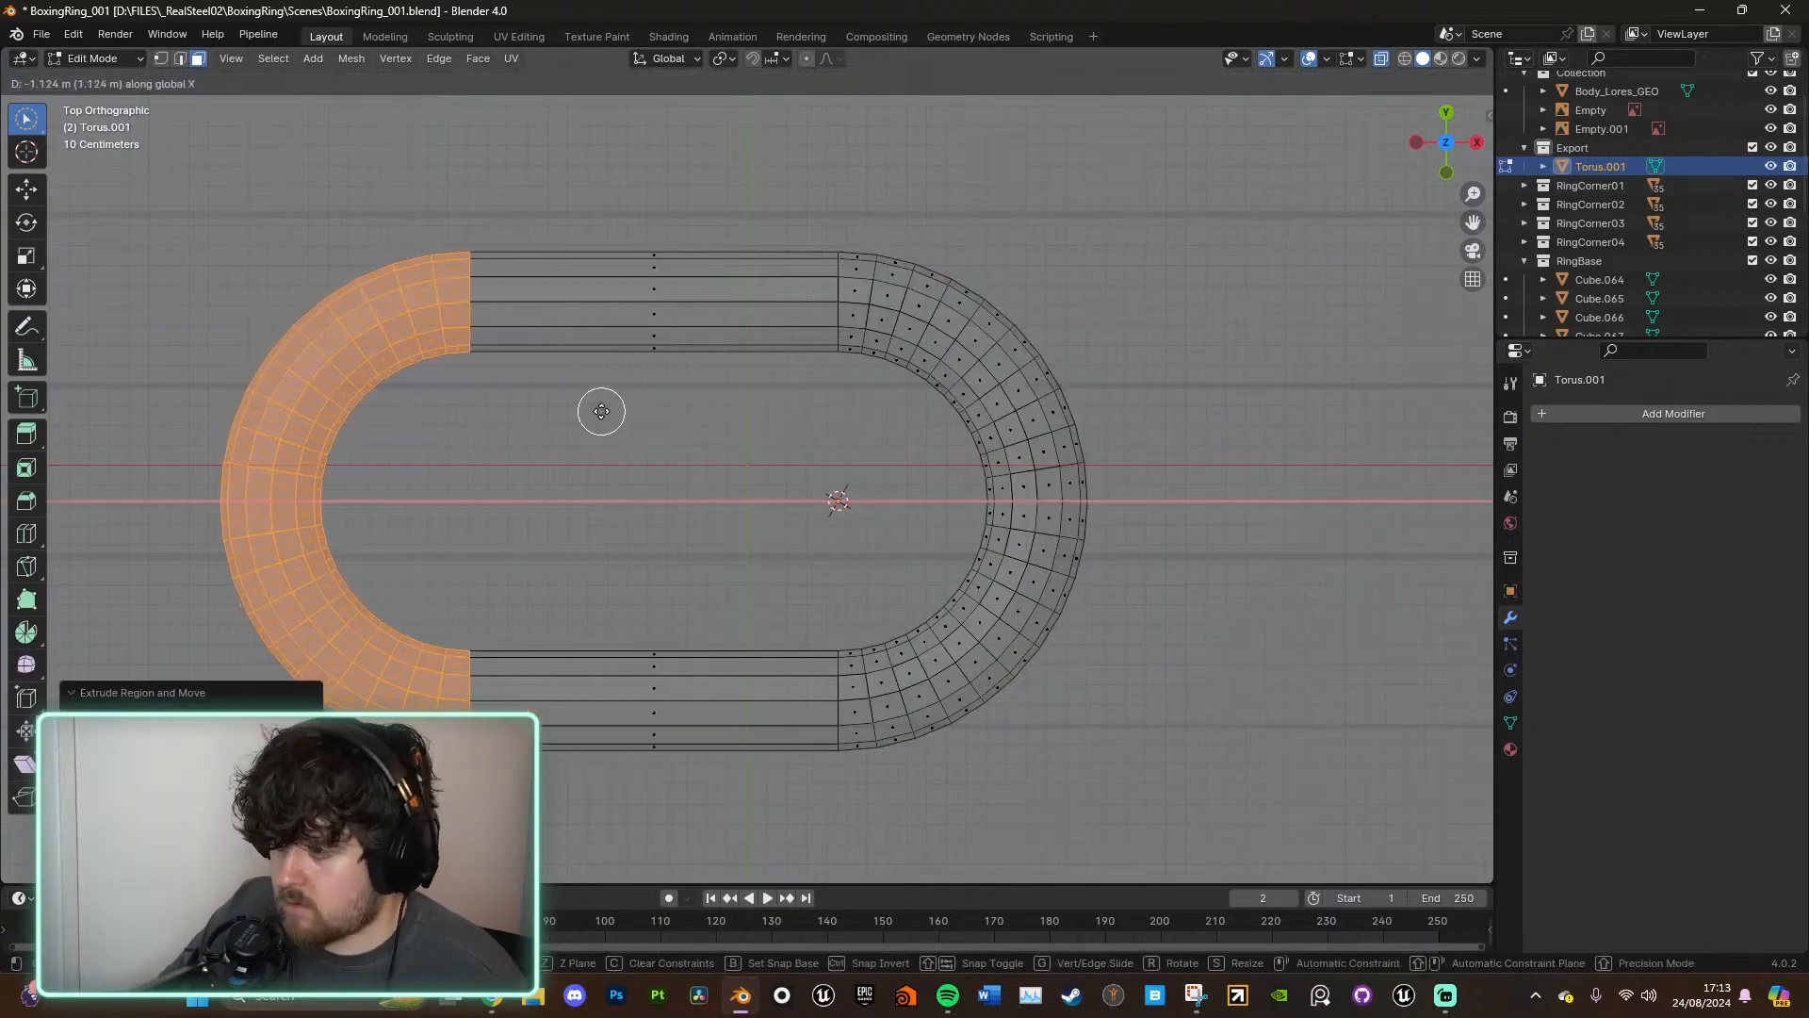
{"action": "left_click", "coordinate": [602, 408]}
{"action": "key", "text": "c"}
{"action": "key", "text": "Tab"}
- Return the timeline to frame 1 and shade the chain link smooth
{"action": "scroll", "coordinate": [745, 405], "scroll_direction": "down", "scroll_amount": 5}
{"action": "middle_click_drag", "start_coordinate": [804, 408], "coordinate": [935, 341]}
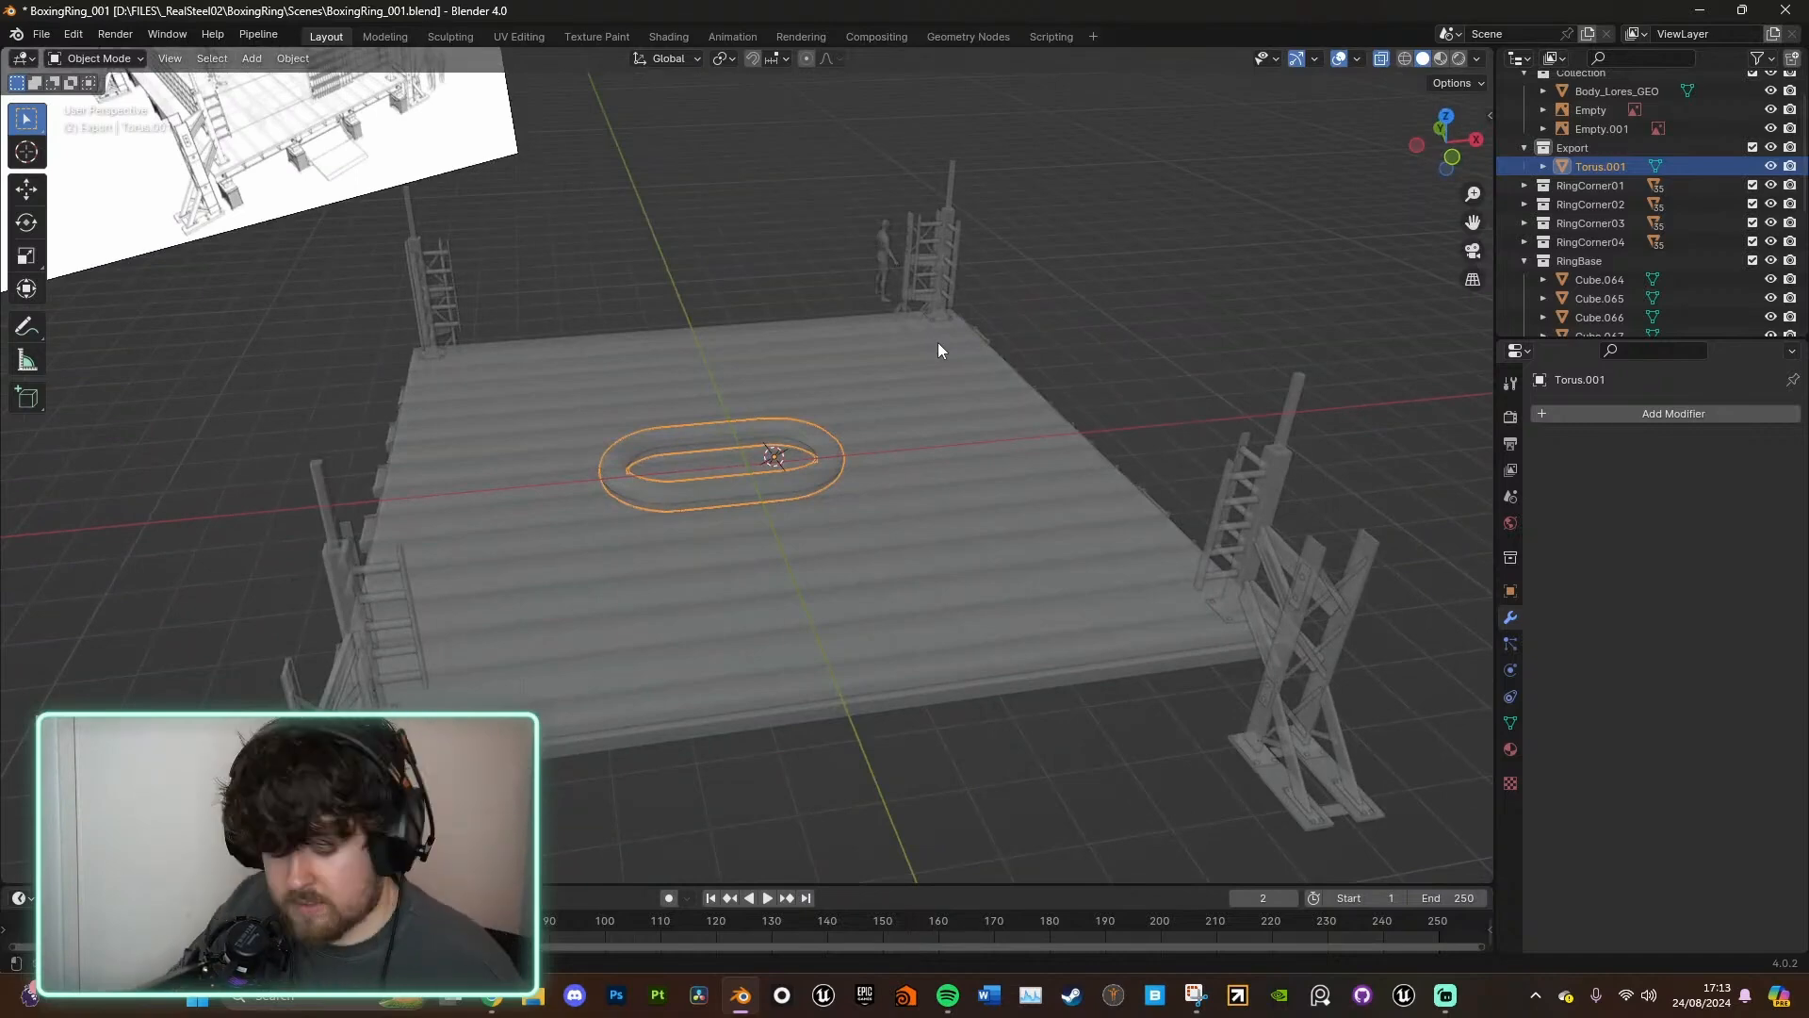
{"action": "key", "text": "shift+Left"}
{"action": "scroll", "coordinate": [873, 449], "scroll_direction": "up", "scroll_amount": 3}
{"action": "right_click", "coordinate": [897, 484]}
{"action": "left_click", "coordinate": [897, 484]}
{"action": "scroll", "coordinate": [886, 452], "scroll_direction": "up", "scroll_amount": 4}
{"action": "mouse_move", "coordinate": [924, 421]}
{"action": "middle_mouse_down"}
{"action": "mouse_move", "coordinate": [823, 448]}
{"action": "mouse_move", "coordinate": [960, 399]}
{"action": "mouse_move", "coordinate": [981, 426]}
{"action": "mouse_move", "coordinate": [1282, 520]}
{"action": "mouse_move", "coordinate": [1359, 390]}
{"action": "middle_mouse_up"}
- Move the chain link about 4.54 m along X and -5.96 m along Y, beside the ring's corner post
{"action": "scroll", "coordinate": [829, 454], "scroll_direction": "down", "scroll_amount": 5}
{"action": "scroll", "coordinate": [980, 426], "scroll_direction": "down", "scroll_amount": 4}
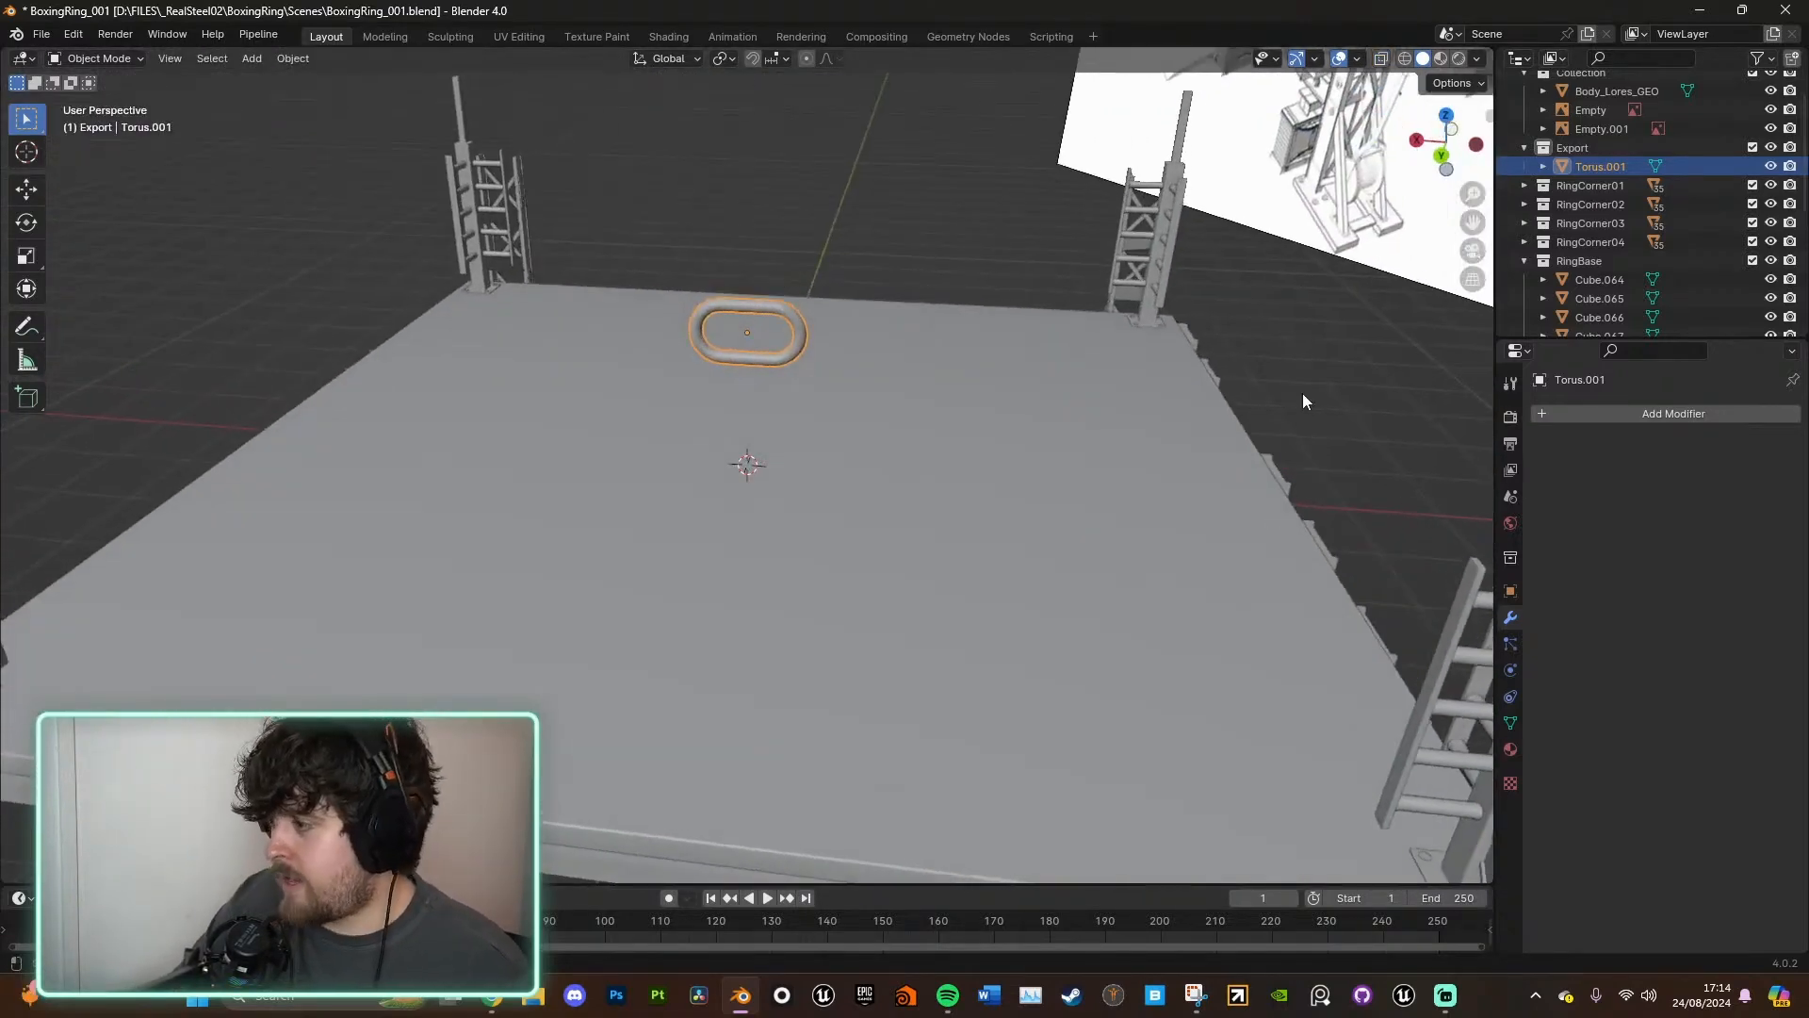
{"action": "left_click", "coordinate": [1446, 117]}
{"action": "key", "text": "g"}
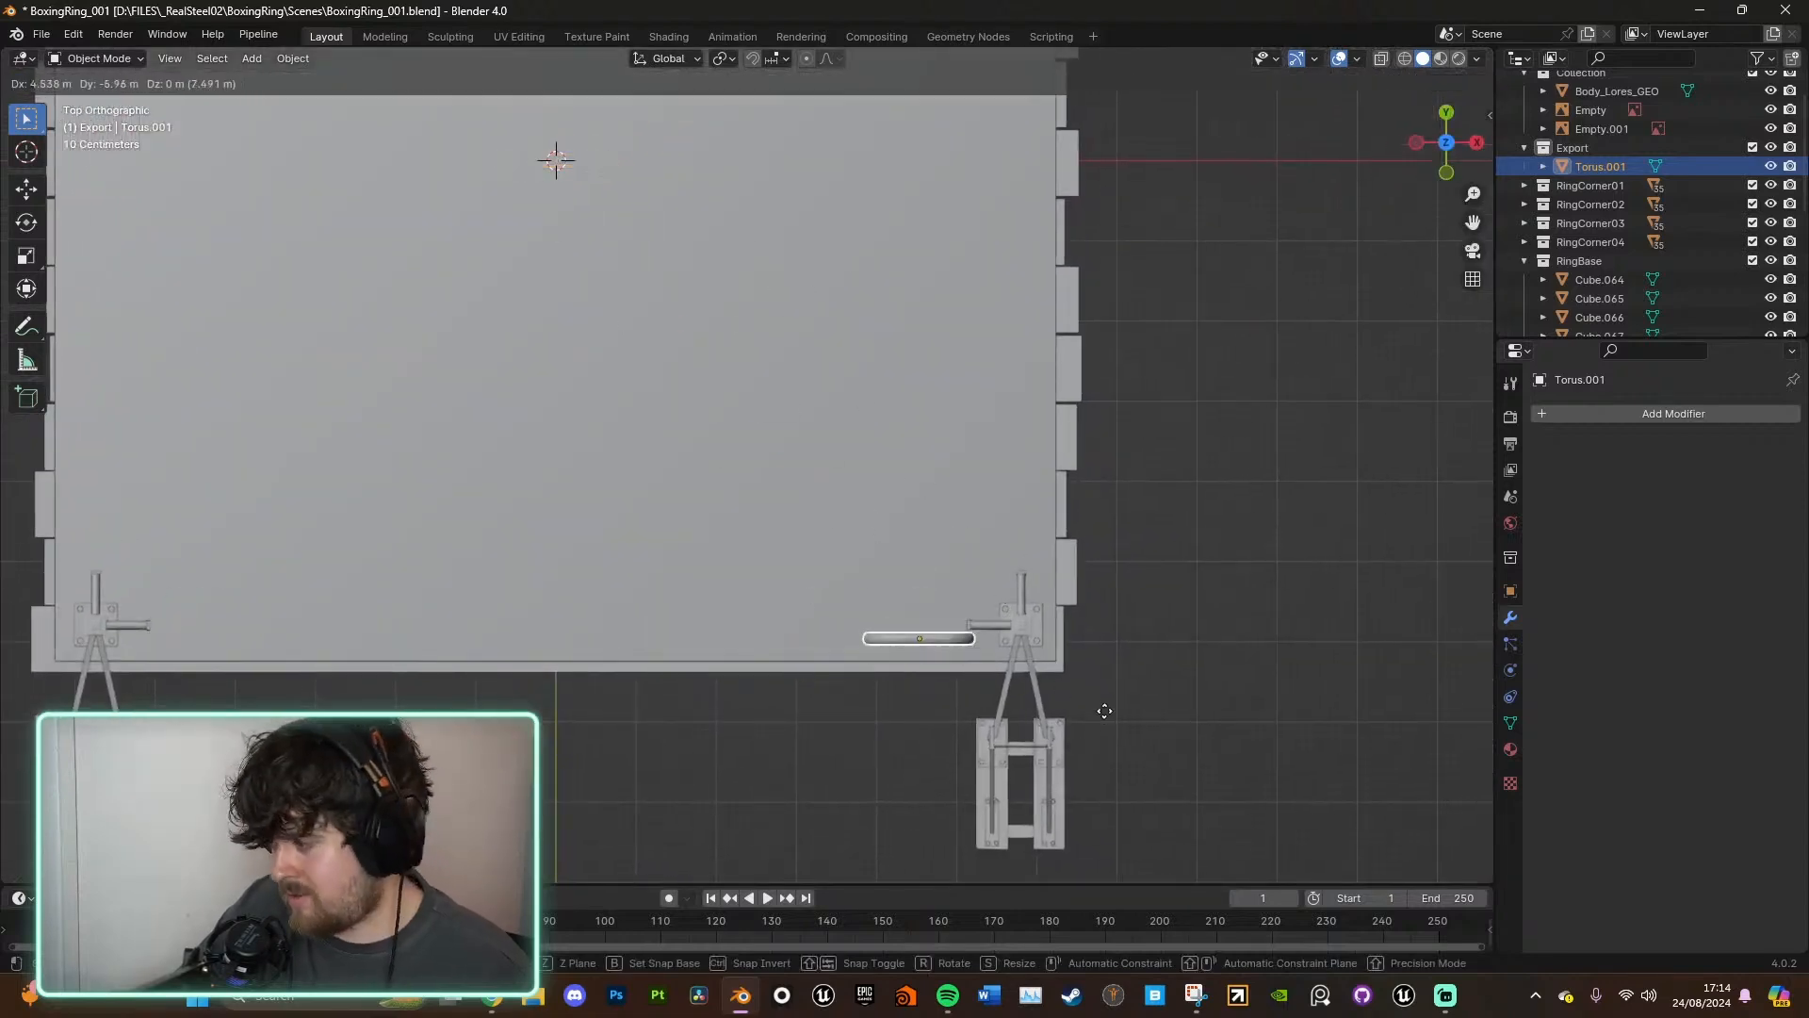
{"action": "left_click", "coordinate": [1106, 711]}
{"action": "key", "text": "KP_Decimal"}
{"action": "middle_click_drag", "start_coordinate": [1112, 680], "coordinate": [1123, 471]}
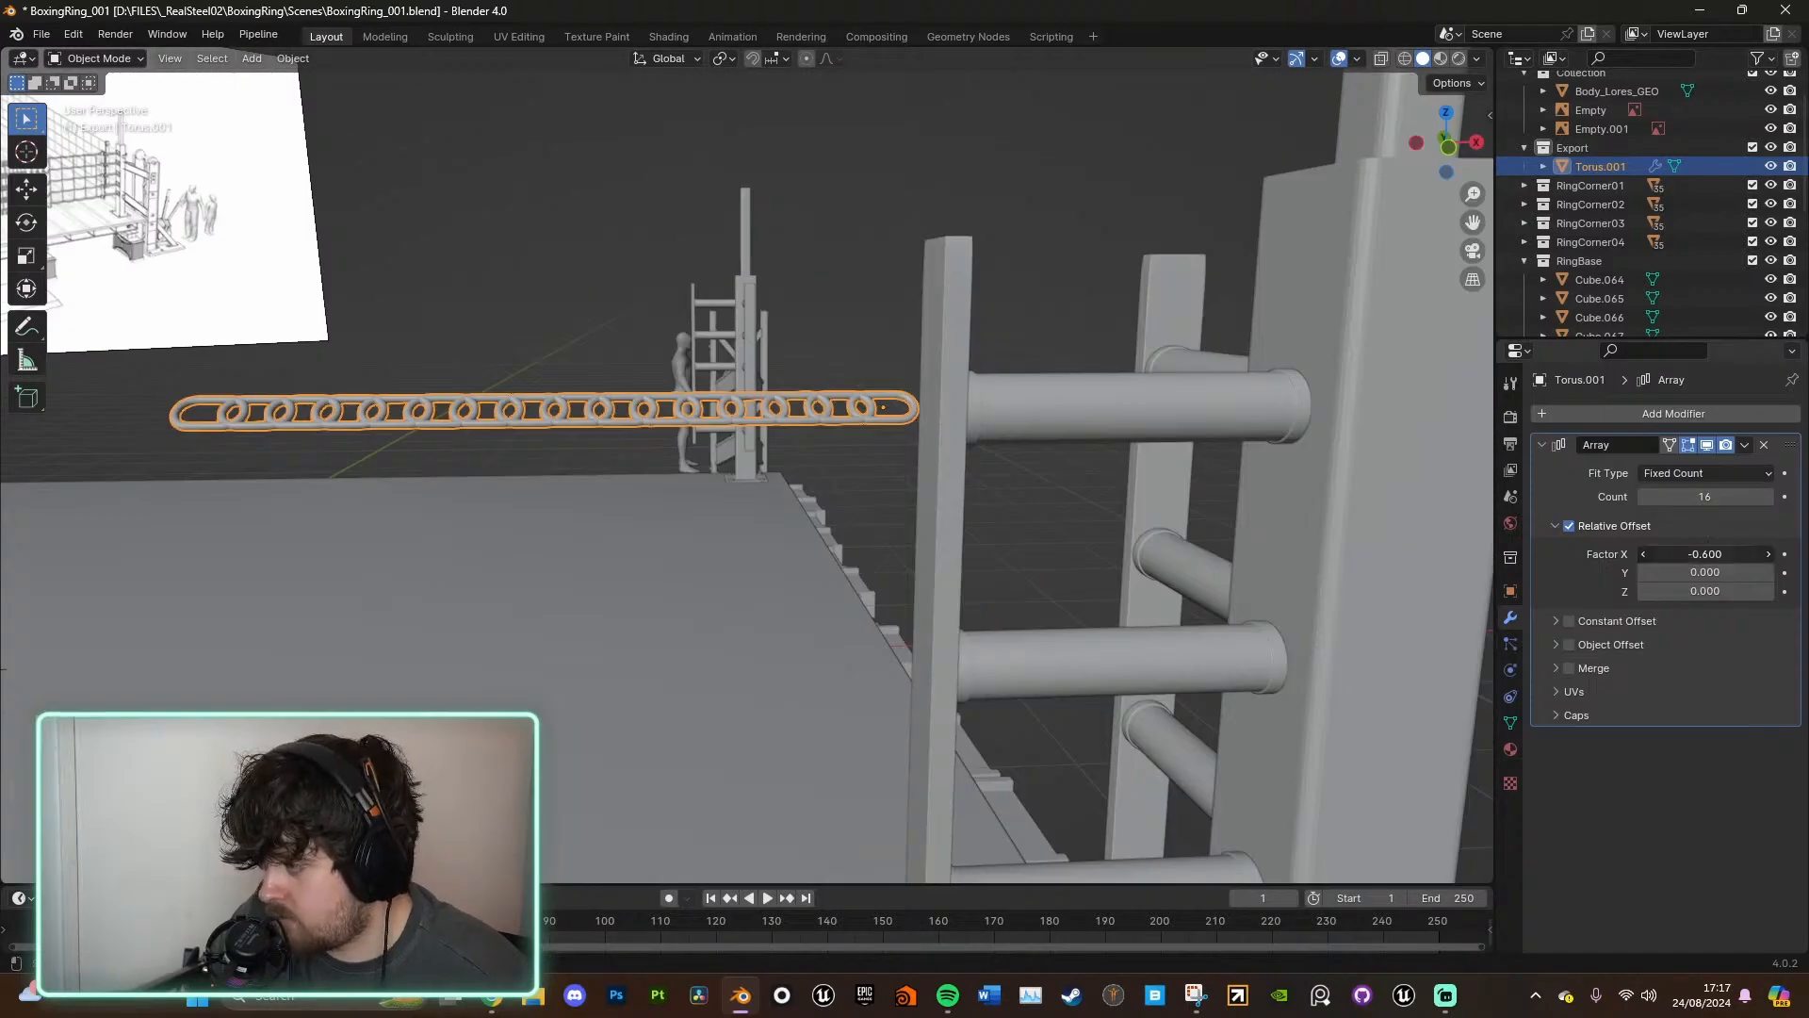
- Set the Array's relative X offset factor to -0.8 and its count to 121, spanning the chain between two corner posts
{"action": "mouse_move", "coordinate": [1704, 555]}
{"action": "left_mouse_down"}
{"action": "mouse_move", "coordinate": [1733, 554]}
{"action": "mouse_move", "coordinate": [1686, 554]}
{"action": "left_mouse_up"}
{"action": "scroll", "coordinate": [958, 308], "scroll_direction": "down", "scroll_amount": 6}
{"action": "middle_click_drag", "start_coordinate": [964, 457], "coordinate": [1259, 445], "text": "shift"}
{"action": "scroll", "coordinate": [1125, 479], "scroll_direction": "down", "scroll_amount": 5}
{"action": "middle_click_drag", "start_coordinate": [817, 529], "coordinate": [1121, 526], "text": "shift"}
{"action": "left_click_drag", "start_coordinate": [1702, 497], "coordinate": [1798, 497]}
{"action": "scroll", "coordinate": [477, 493], "scroll_direction": "down", "scroll_amount": 3}
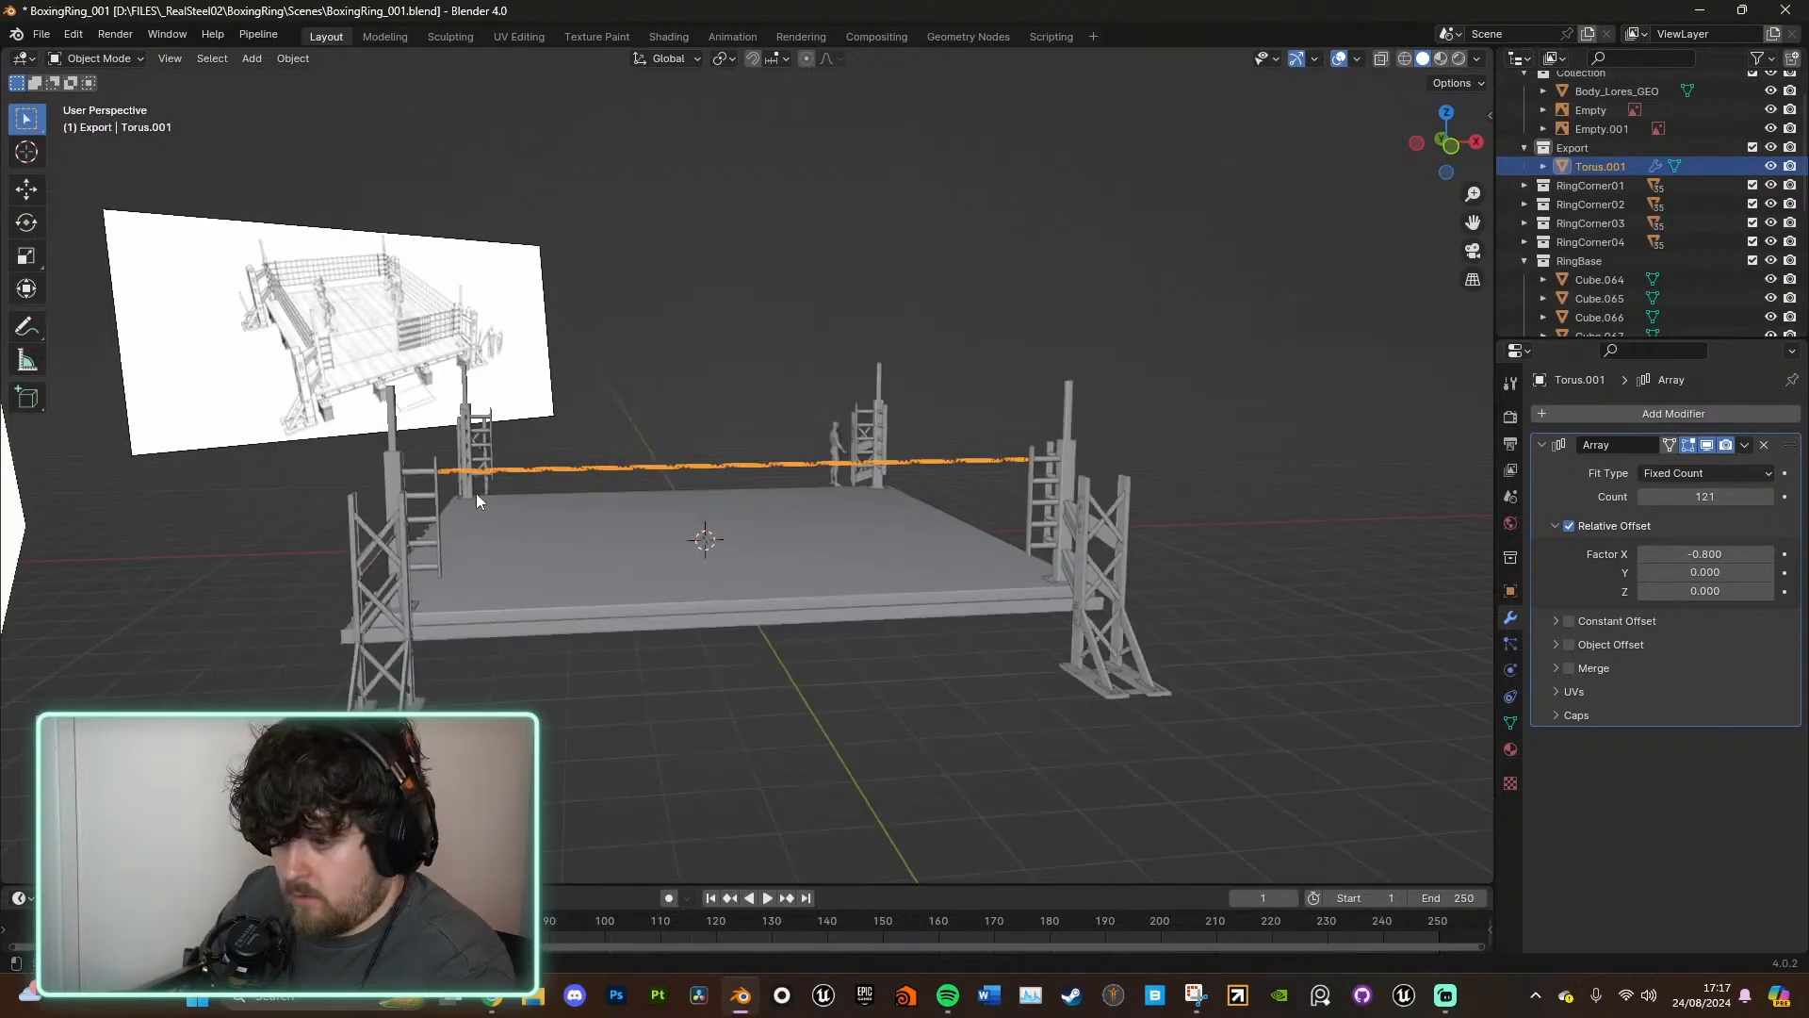
{"action": "scroll", "coordinate": [477, 494], "scroll_direction": "up", "scroll_amount": 6}
{"action": "middle_click_drag", "start_coordinate": [415, 546], "coordinate": [626, 479], "text": "shift"}
{"action": "scroll", "coordinate": [863, 455], "scroll_direction": "up", "scroll_amount": 6}
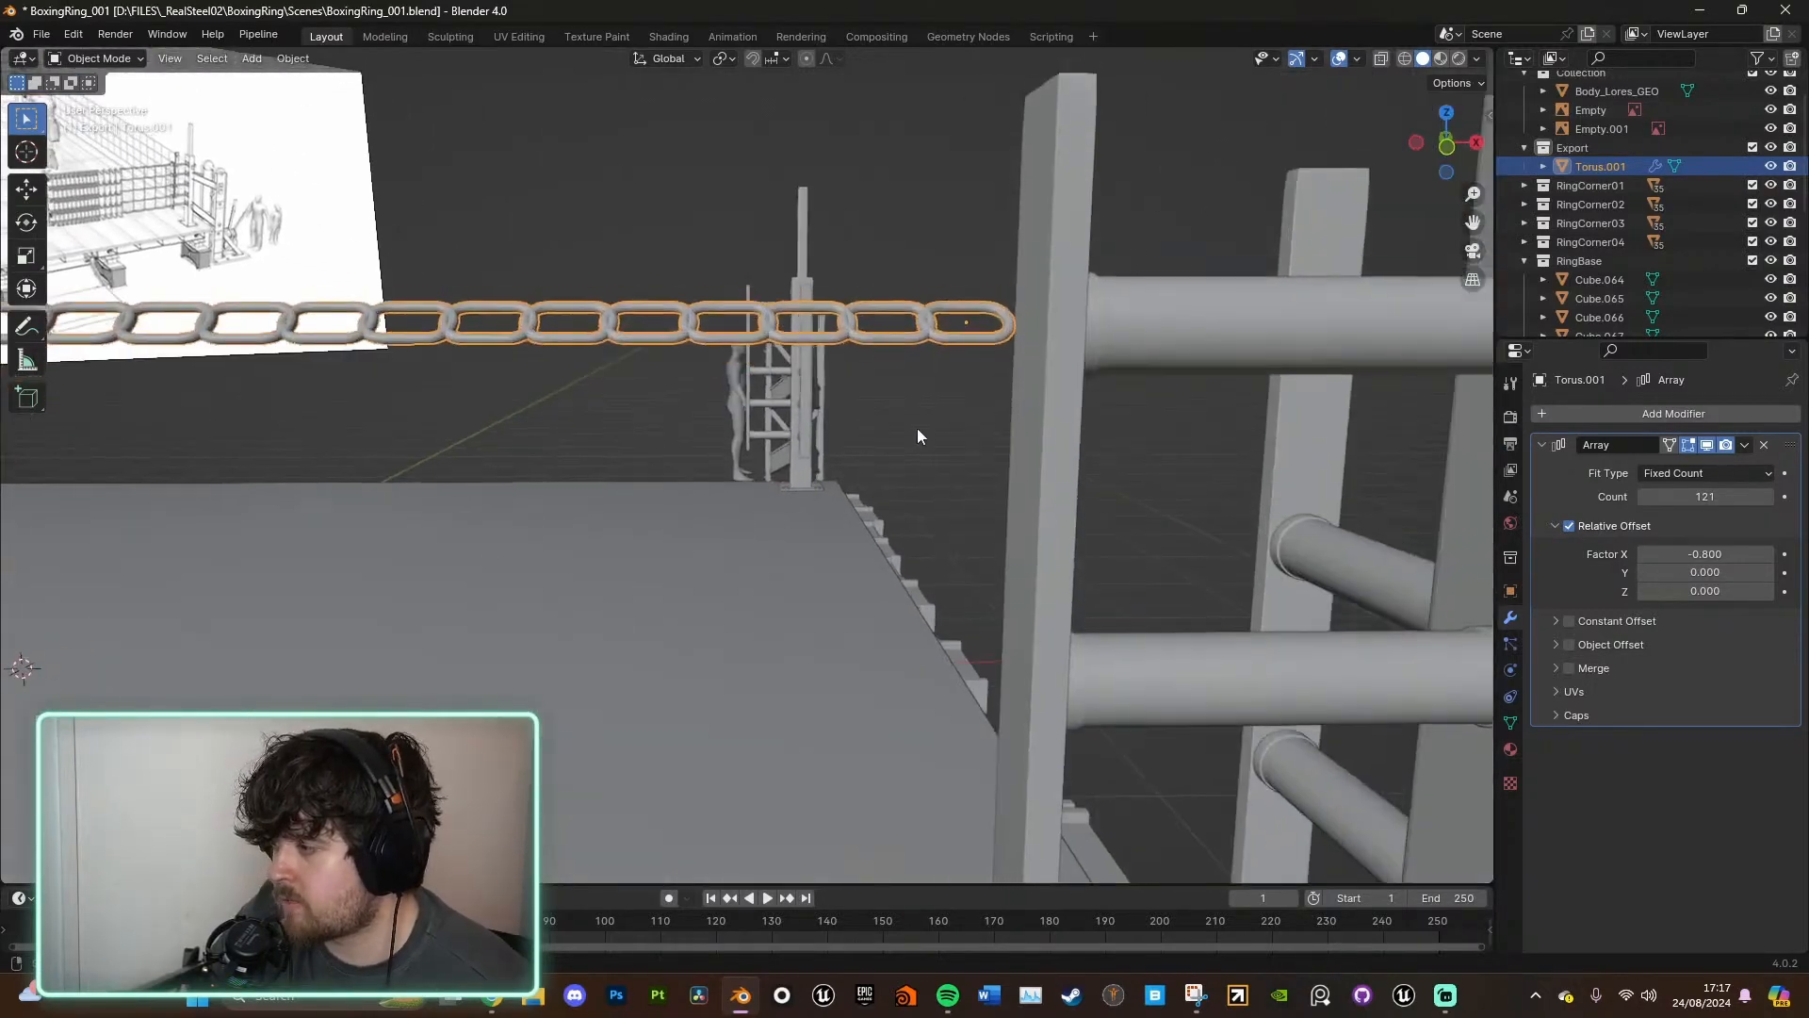
{"action": "middle_click_drag", "start_coordinate": [923, 405], "coordinate": [935, 507], "text": "shift"}
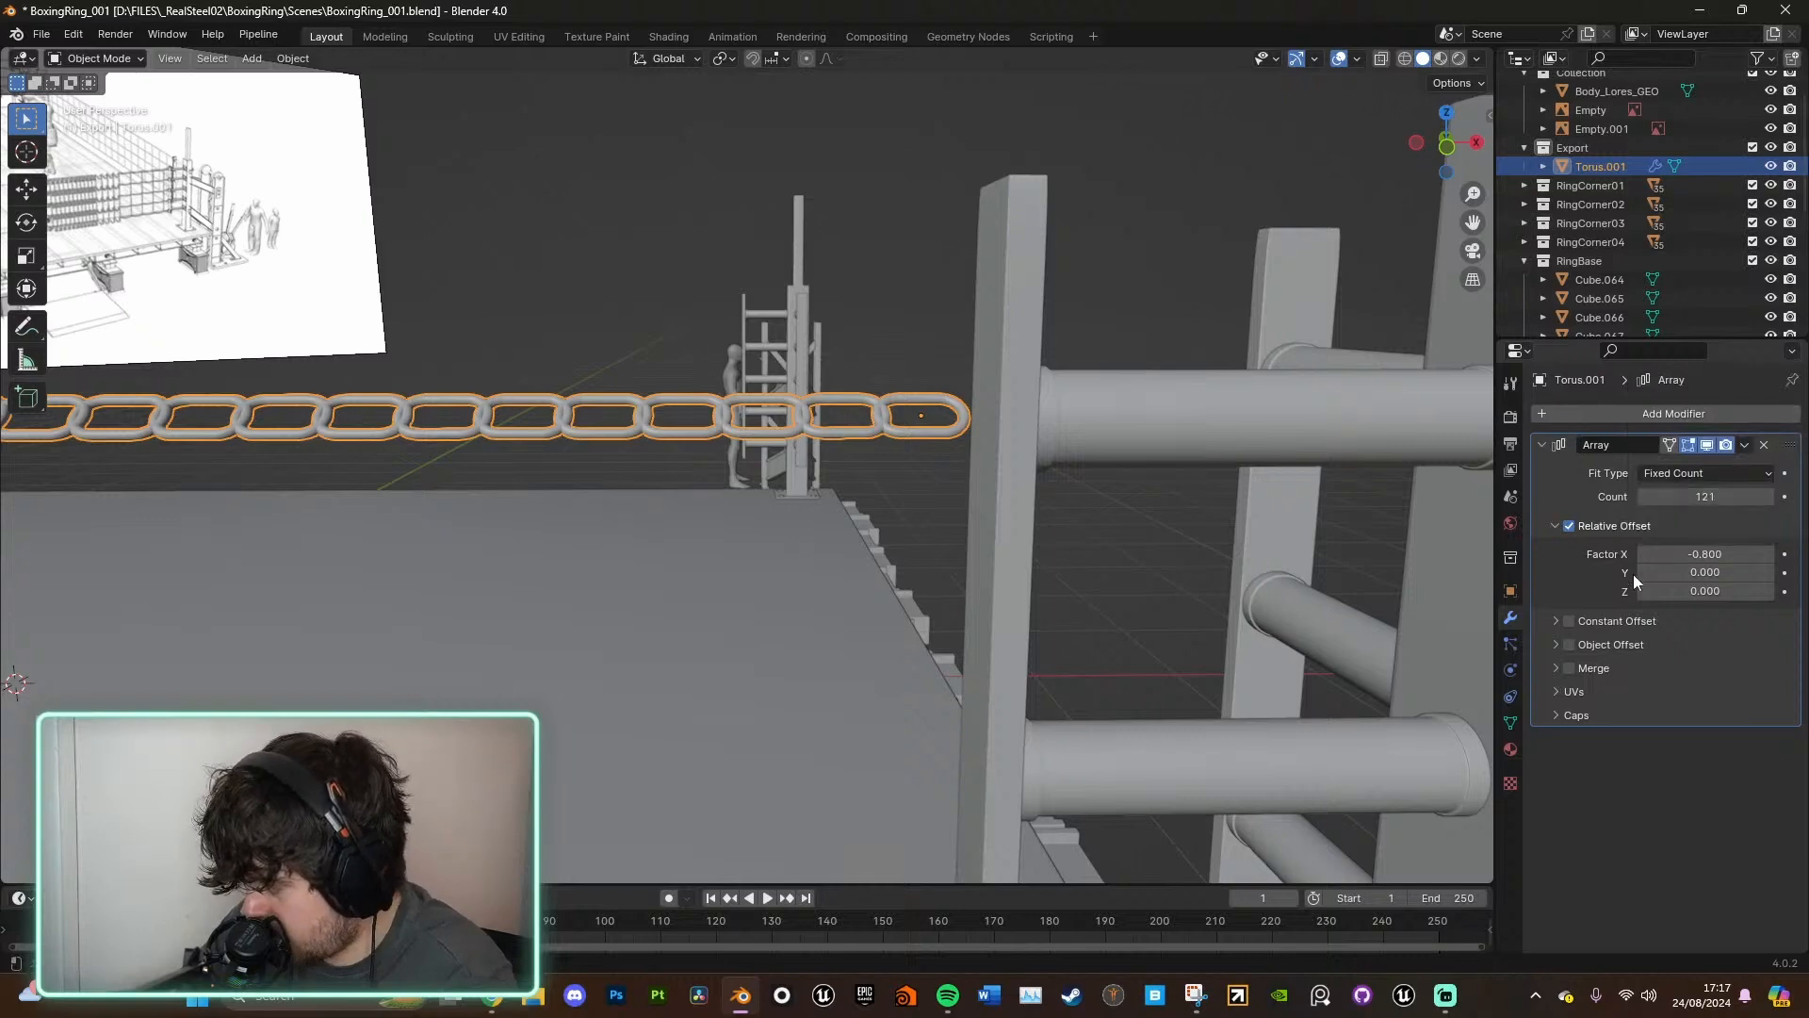
- Try the Constant Offset and Object Offset options on the chain's Array modifier and look through its Merge and UVs settings
{"action": "left_click", "coordinate": [1569, 621]}
{"action": "left_click", "coordinate": [1570, 620]}
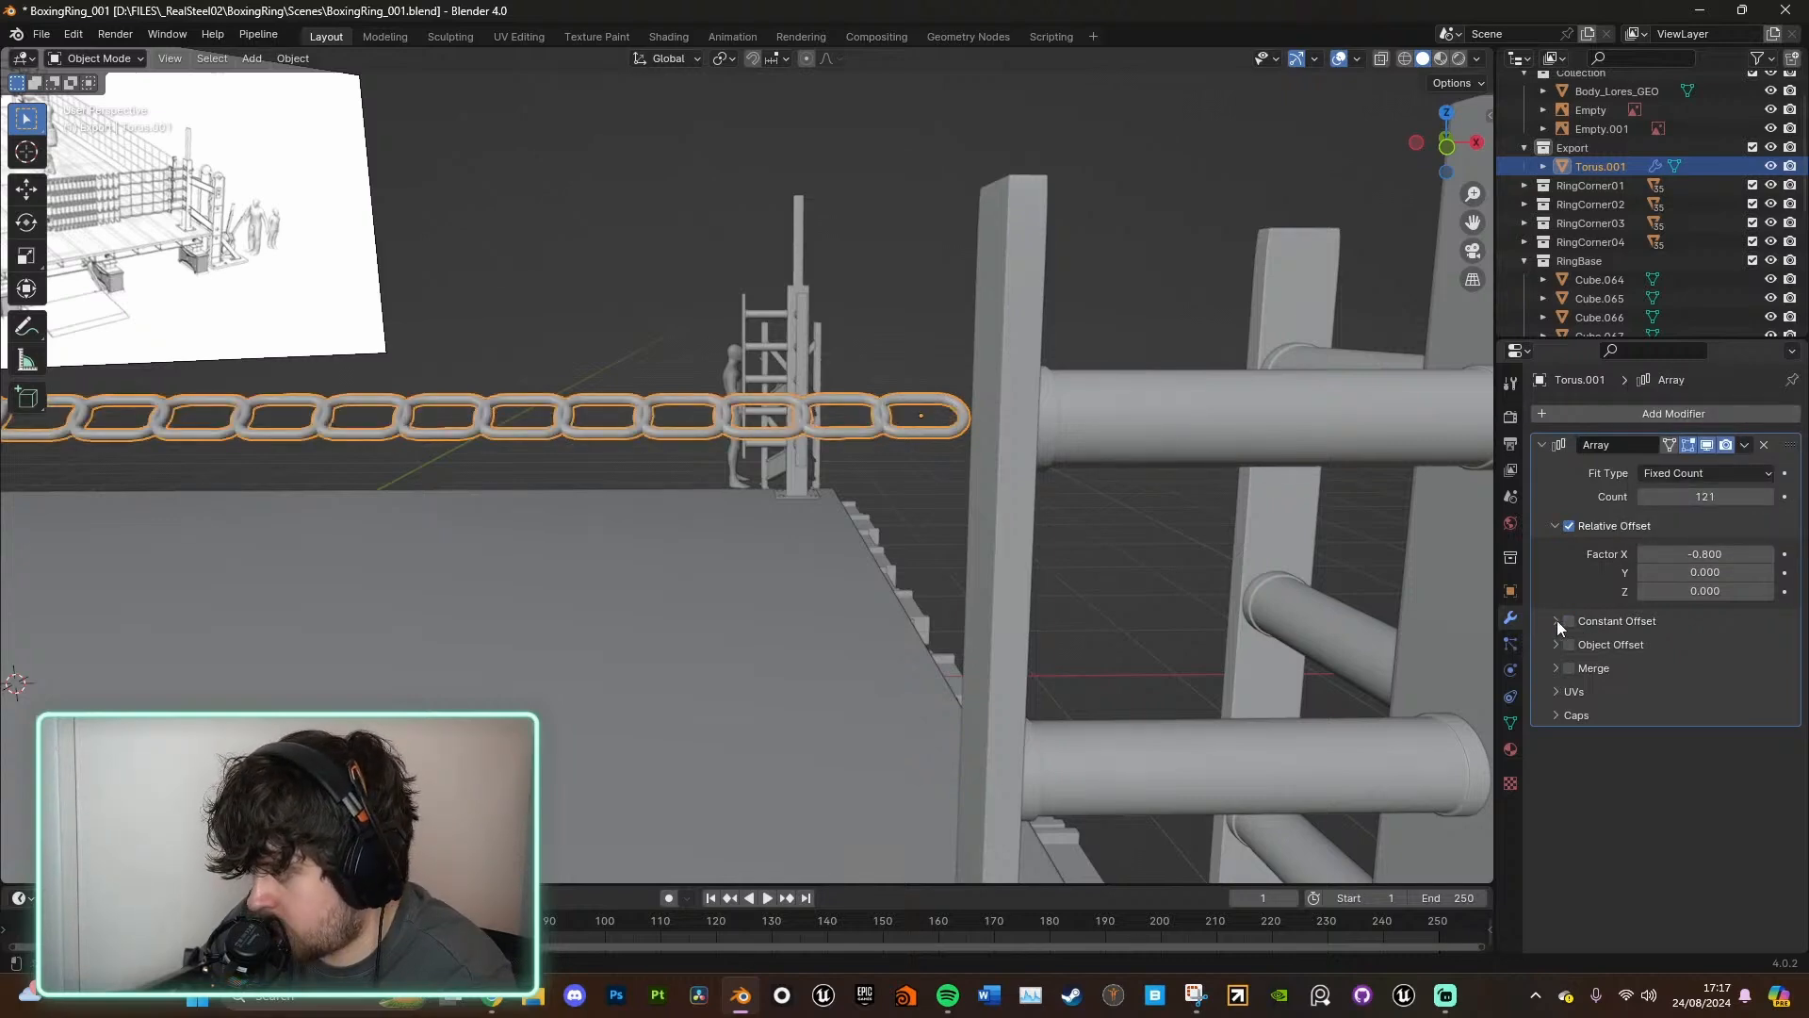
{"action": "left_click", "coordinate": [1553, 644]}
{"action": "left_click", "coordinate": [1568, 643]}
{"action": "left_click", "coordinate": [1568, 643]}
{"action": "left_click", "coordinate": [1552, 643]}
{"action": "left_click", "coordinate": [1554, 669]}
{"action": "left_click", "coordinate": [1557, 670]}
{"action": "left_click", "coordinate": [1557, 692]}
- Duplicate the chain and place the copy below it at the corner ladder's next rung
{"action": "middle_click_drag", "start_coordinate": [859, 551], "coordinate": [680, 551]}
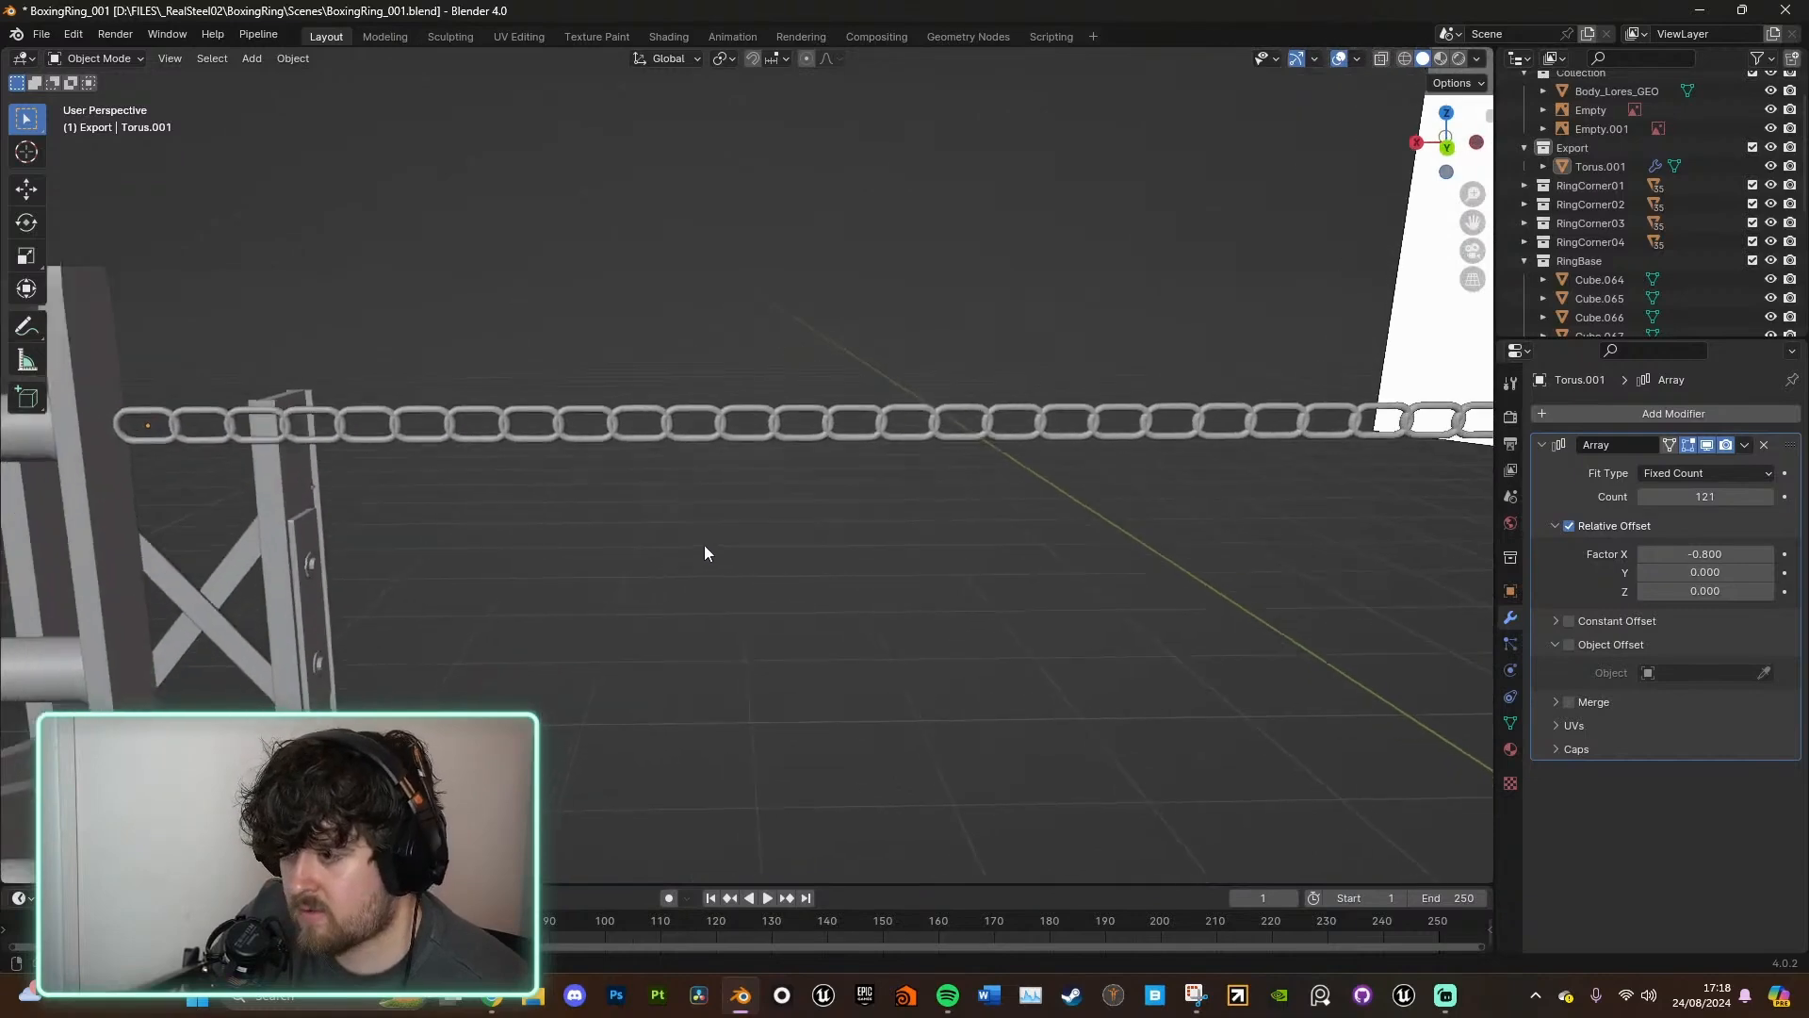
{"action": "left_click", "coordinate": [680, 426]}
{"action": "left_click", "coordinate": [1452, 147]}
{"action": "key", "text": "shift+d"}
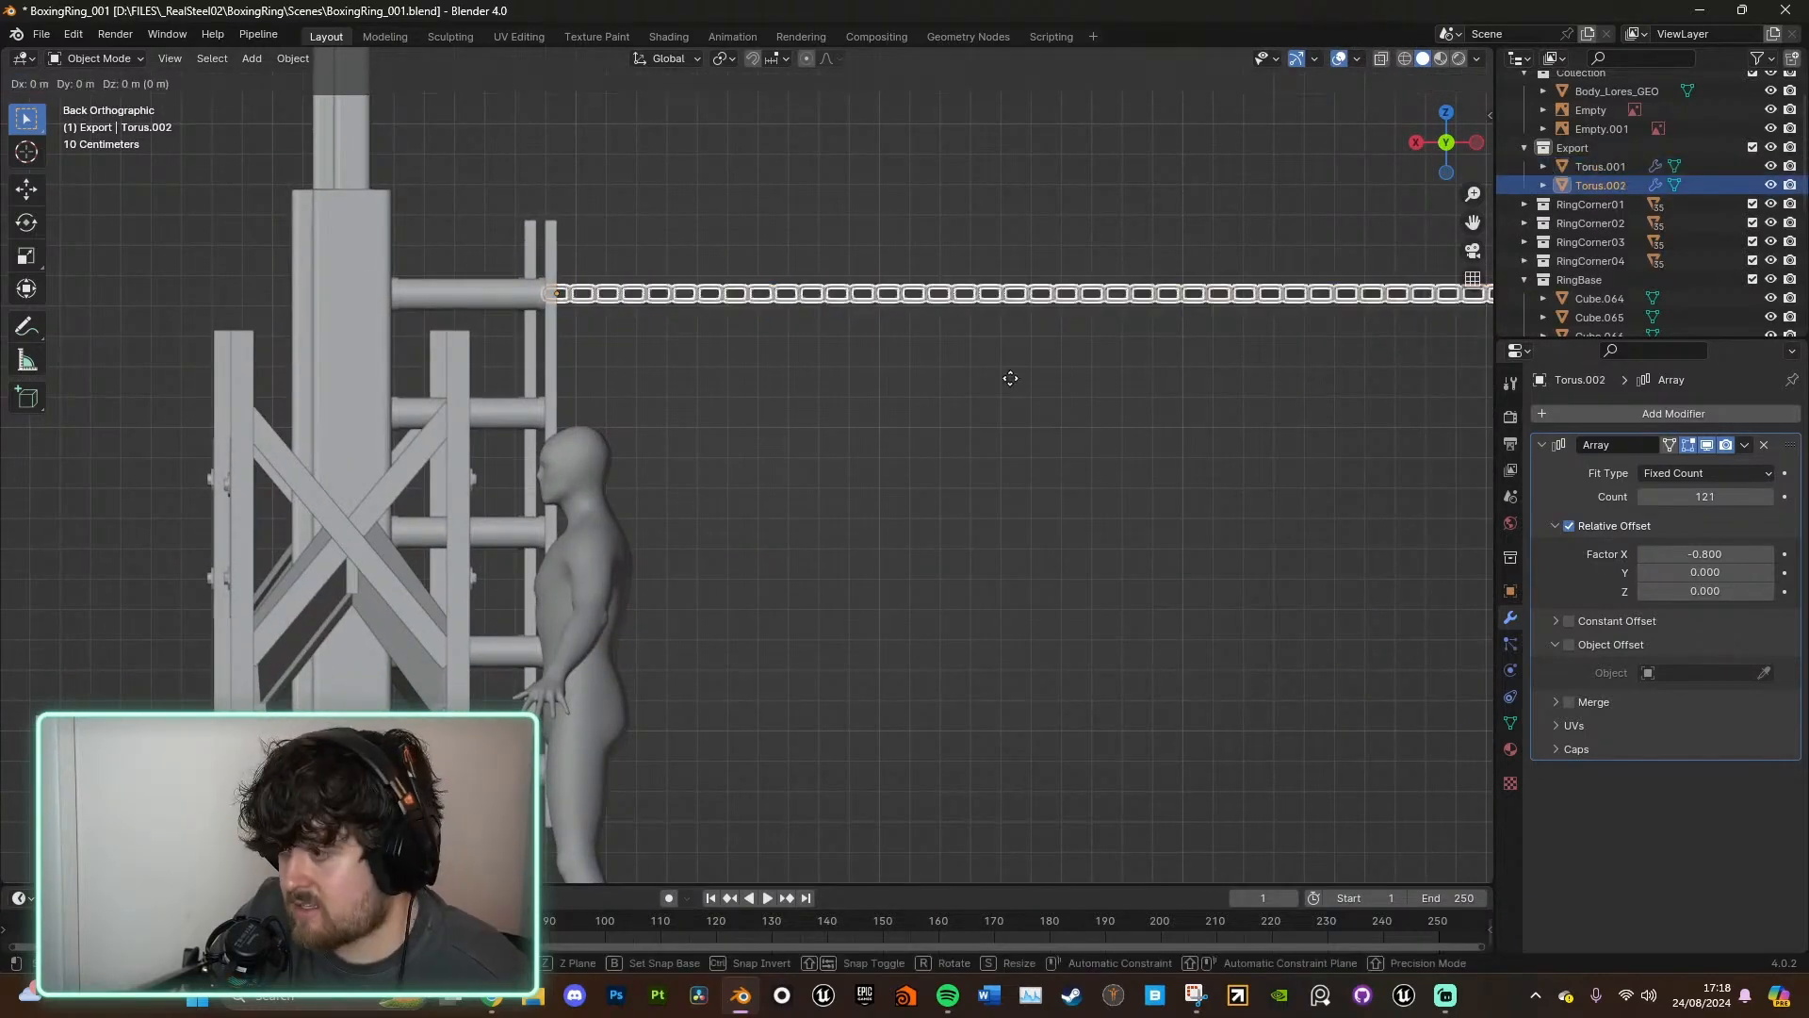
{"action": "left_click", "coordinate": [1014, 506]}
{"action": "left_click", "coordinate": [1446, 142]}
{"action": "key", "text": "KP_5"}
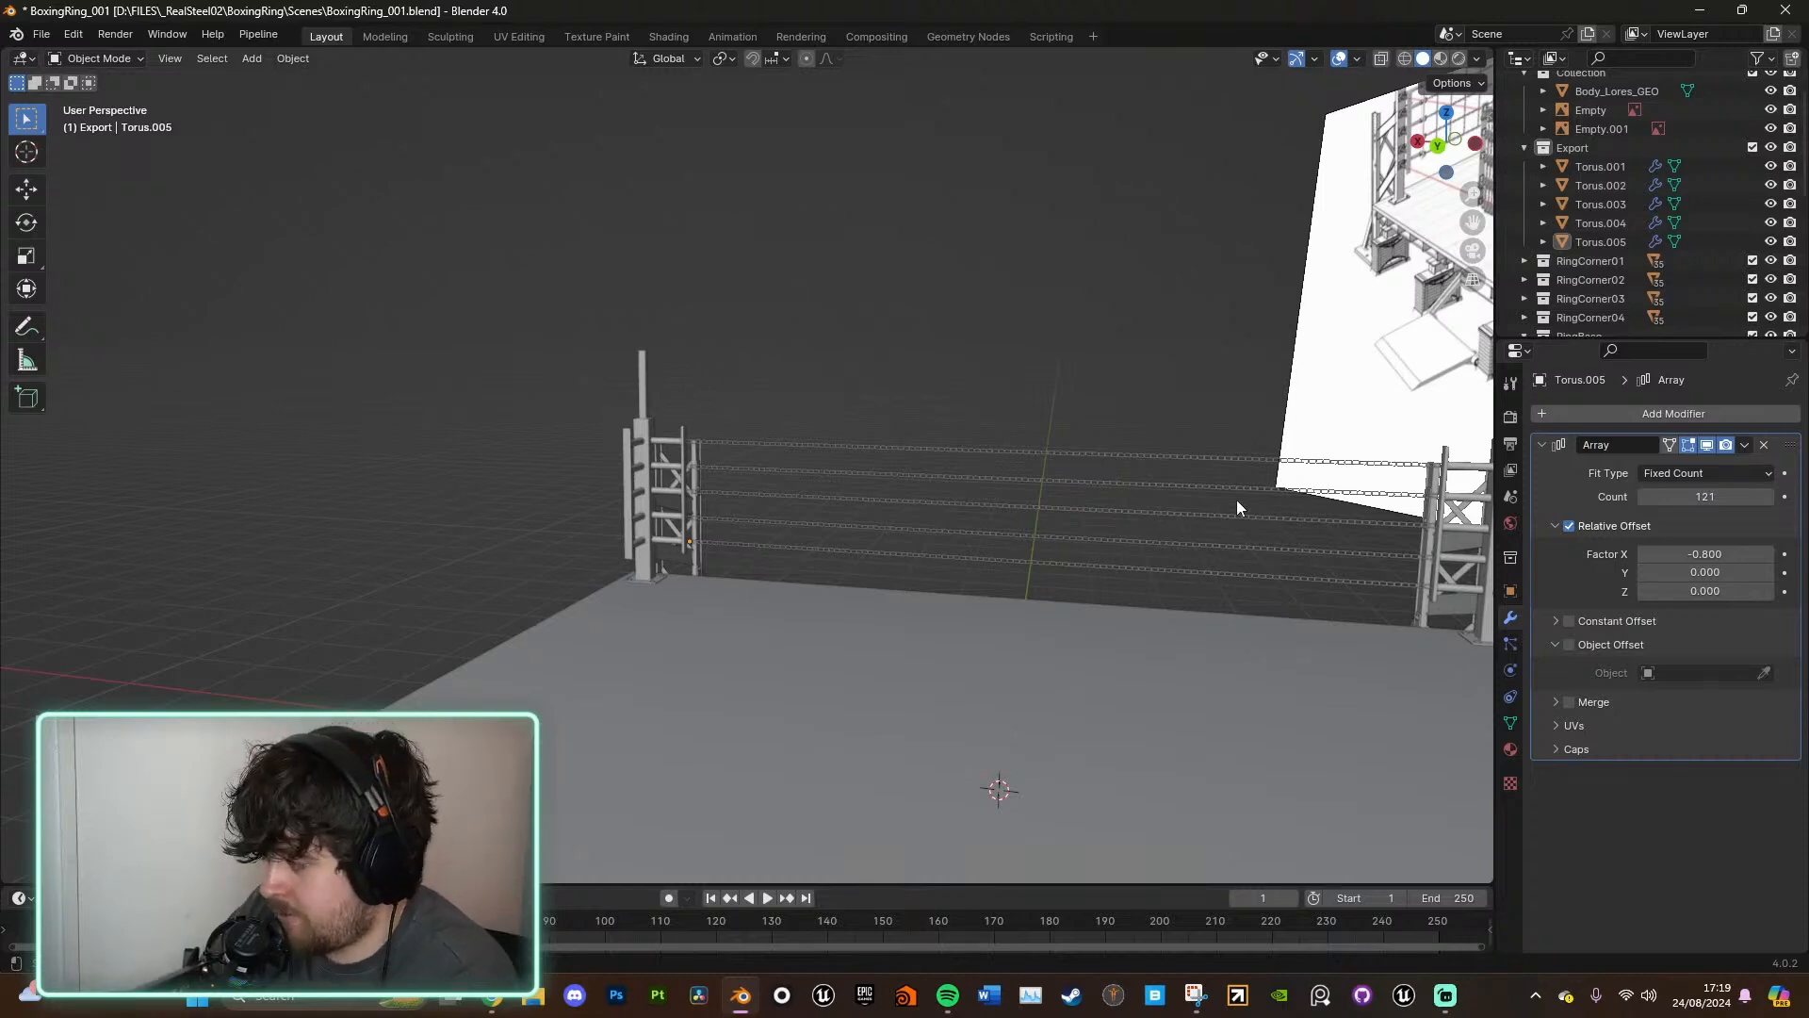
- Inspect the rows of chain ropes at the corner brackets and compare them with the reference sketch
{"action": "left_click", "coordinate": [1201, 460]}
{"action": "middle_click_drag", "start_coordinate": [1200, 459], "coordinate": [1060, 460]}
{"action": "scroll", "coordinate": [1039, 498], "scroll_direction": "up", "scroll_amount": 5}
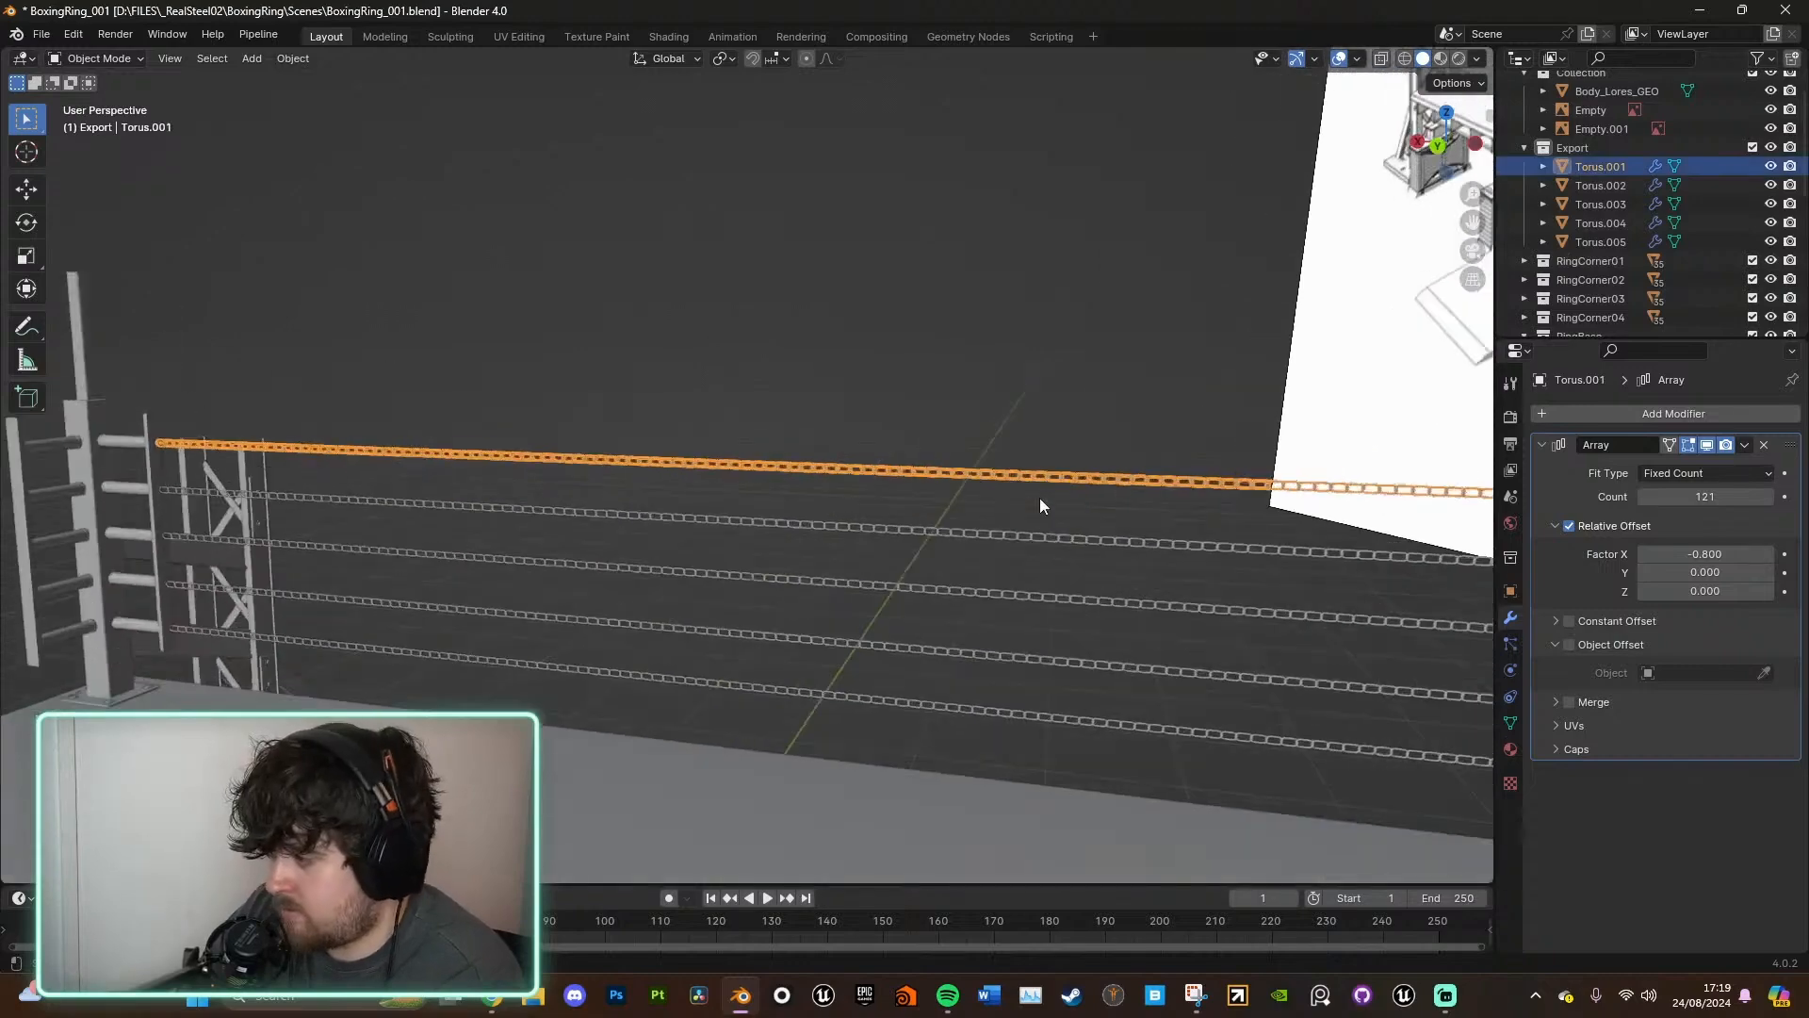
{"action": "scroll", "coordinate": [873, 456], "scroll_direction": "up", "scroll_amount": 7}
{"action": "middle_click_drag", "start_coordinate": [829, 481], "coordinate": [871, 477]}
{"action": "scroll", "coordinate": [871, 477], "scroll_direction": "down", "scroll_amount": 7}
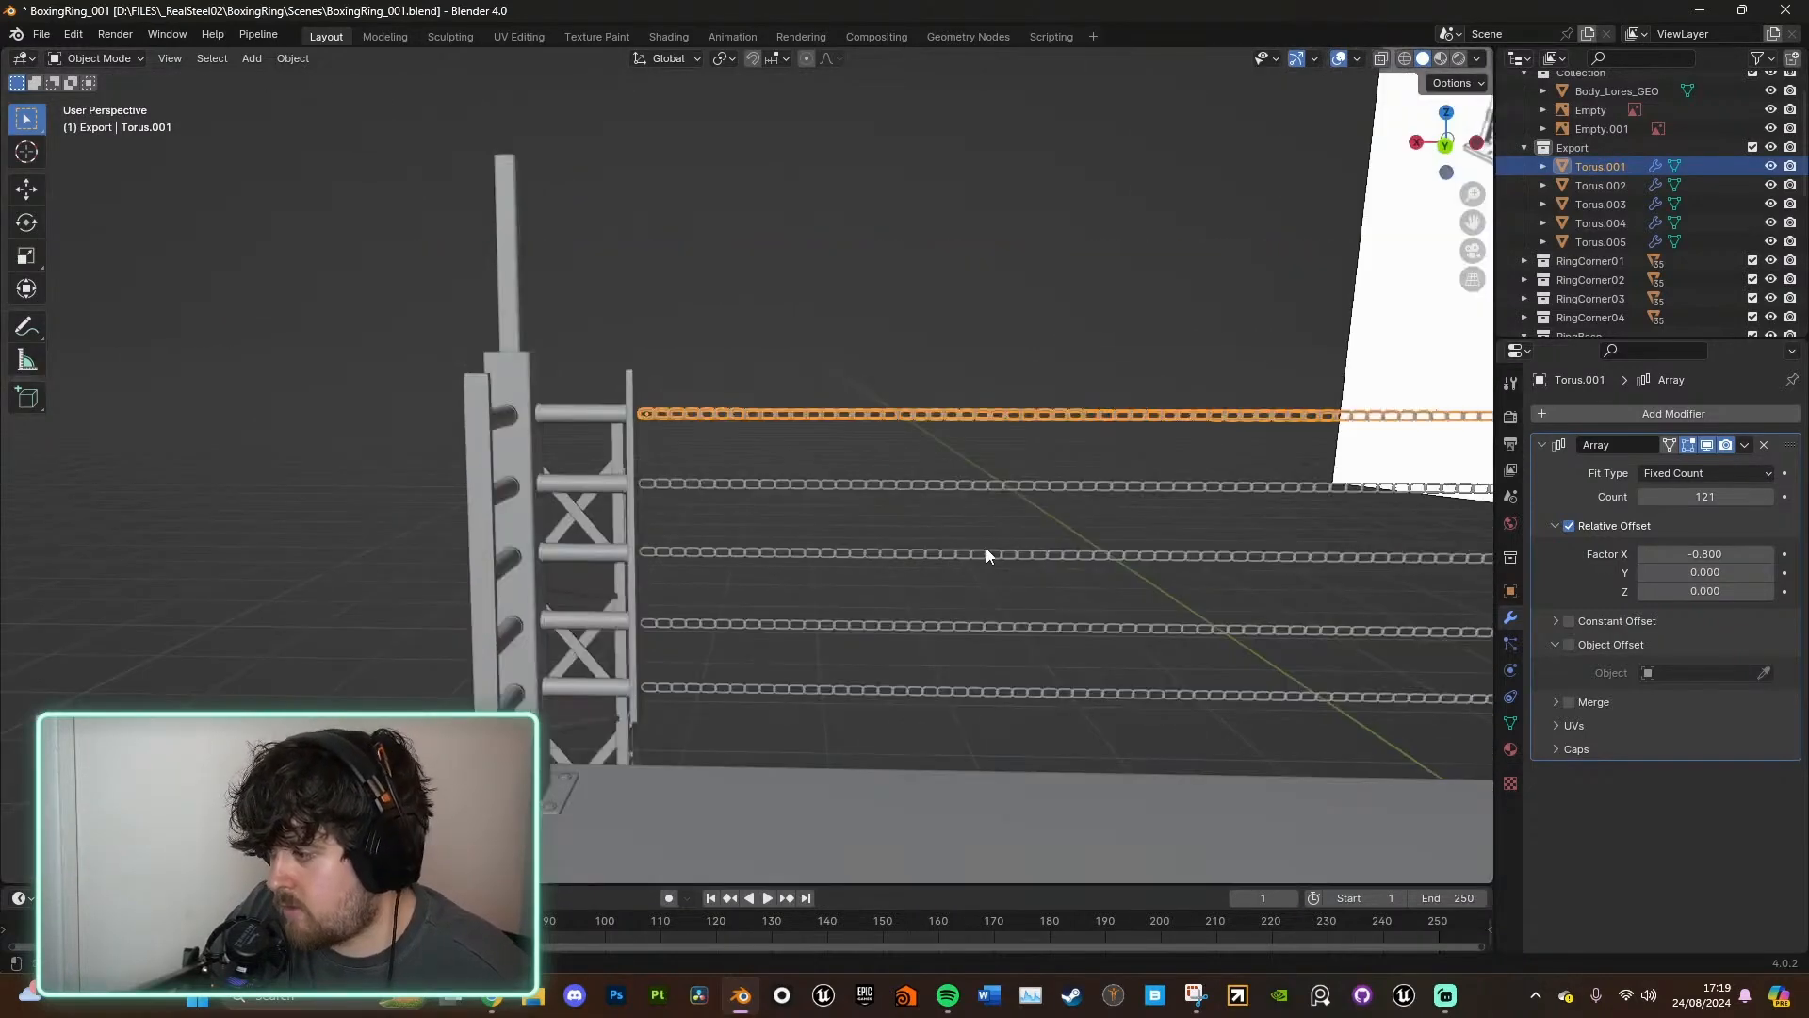
{"action": "middle_click_drag", "start_coordinate": [990, 577], "coordinate": [895, 487], "text": "shift"}
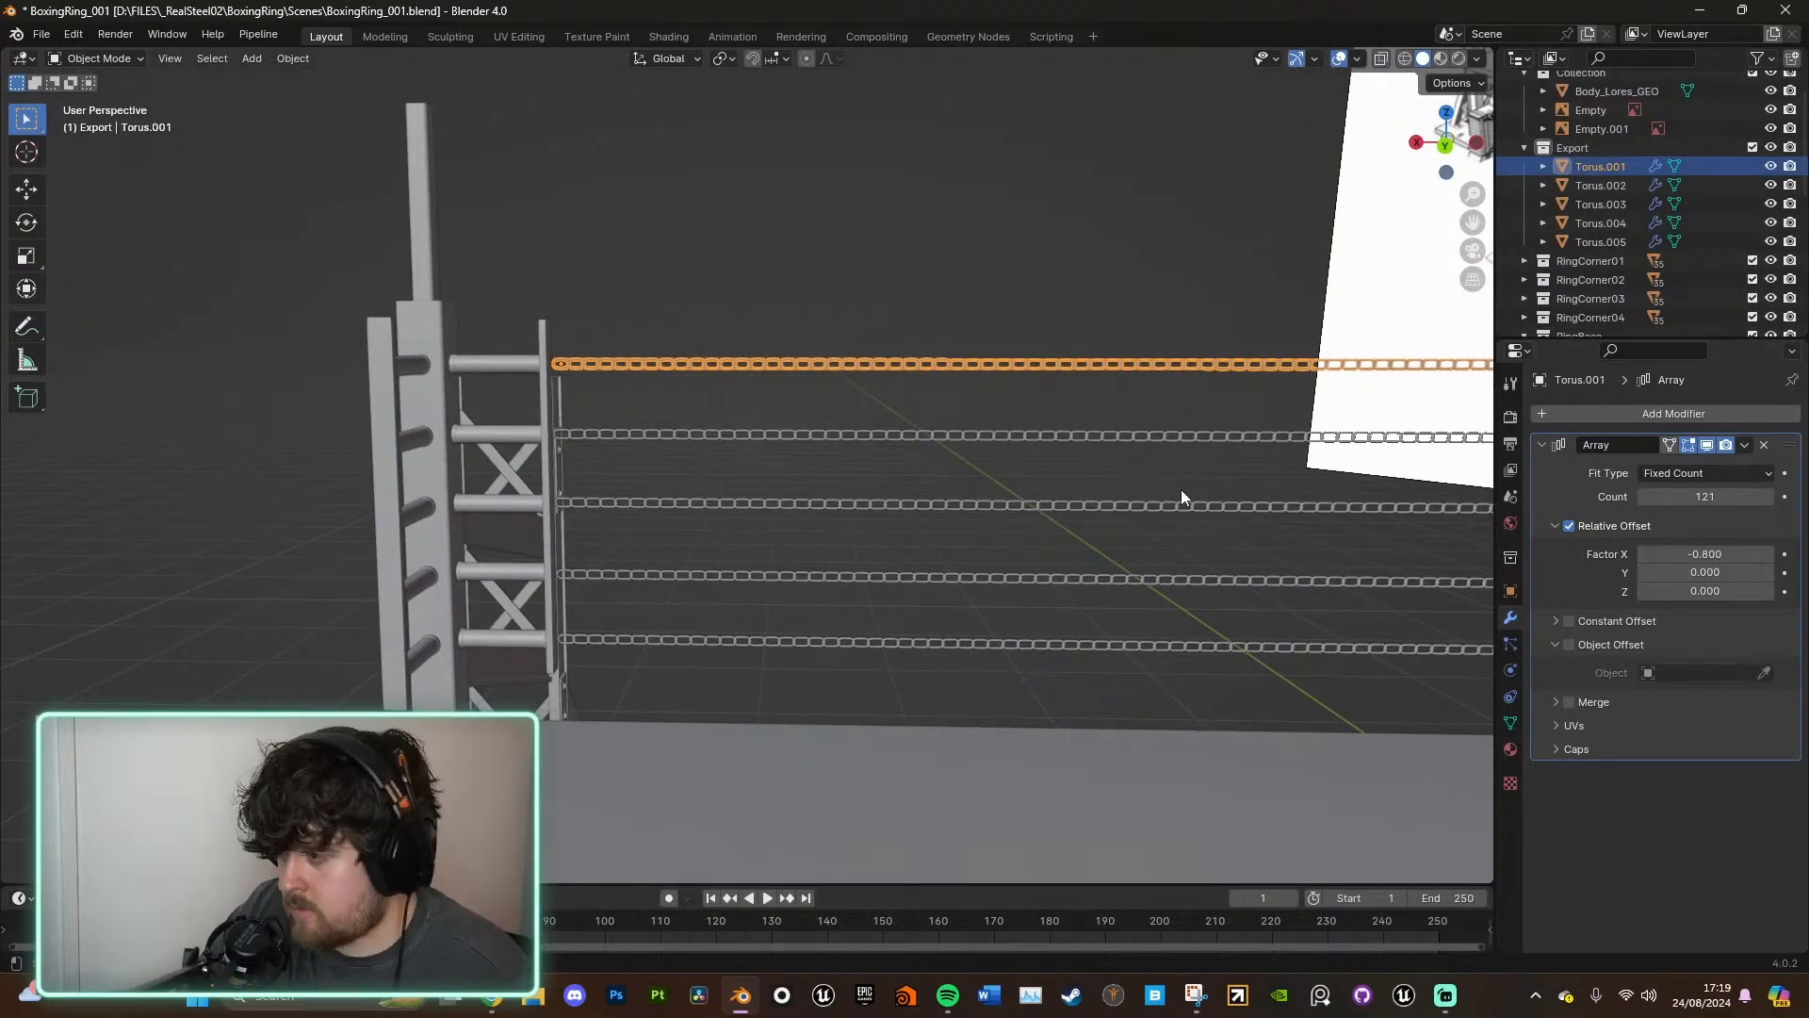
{"action": "scroll", "coordinate": [1182, 490], "scroll_direction": "down", "scroll_amount": 7}
{"action": "middle_click_drag", "start_coordinate": [1027, 514], "coordinate": [965, 471]}
{"action": "middle_click_drag", "start_coordinate": [691, 449], "coordinate": [896, 415]}
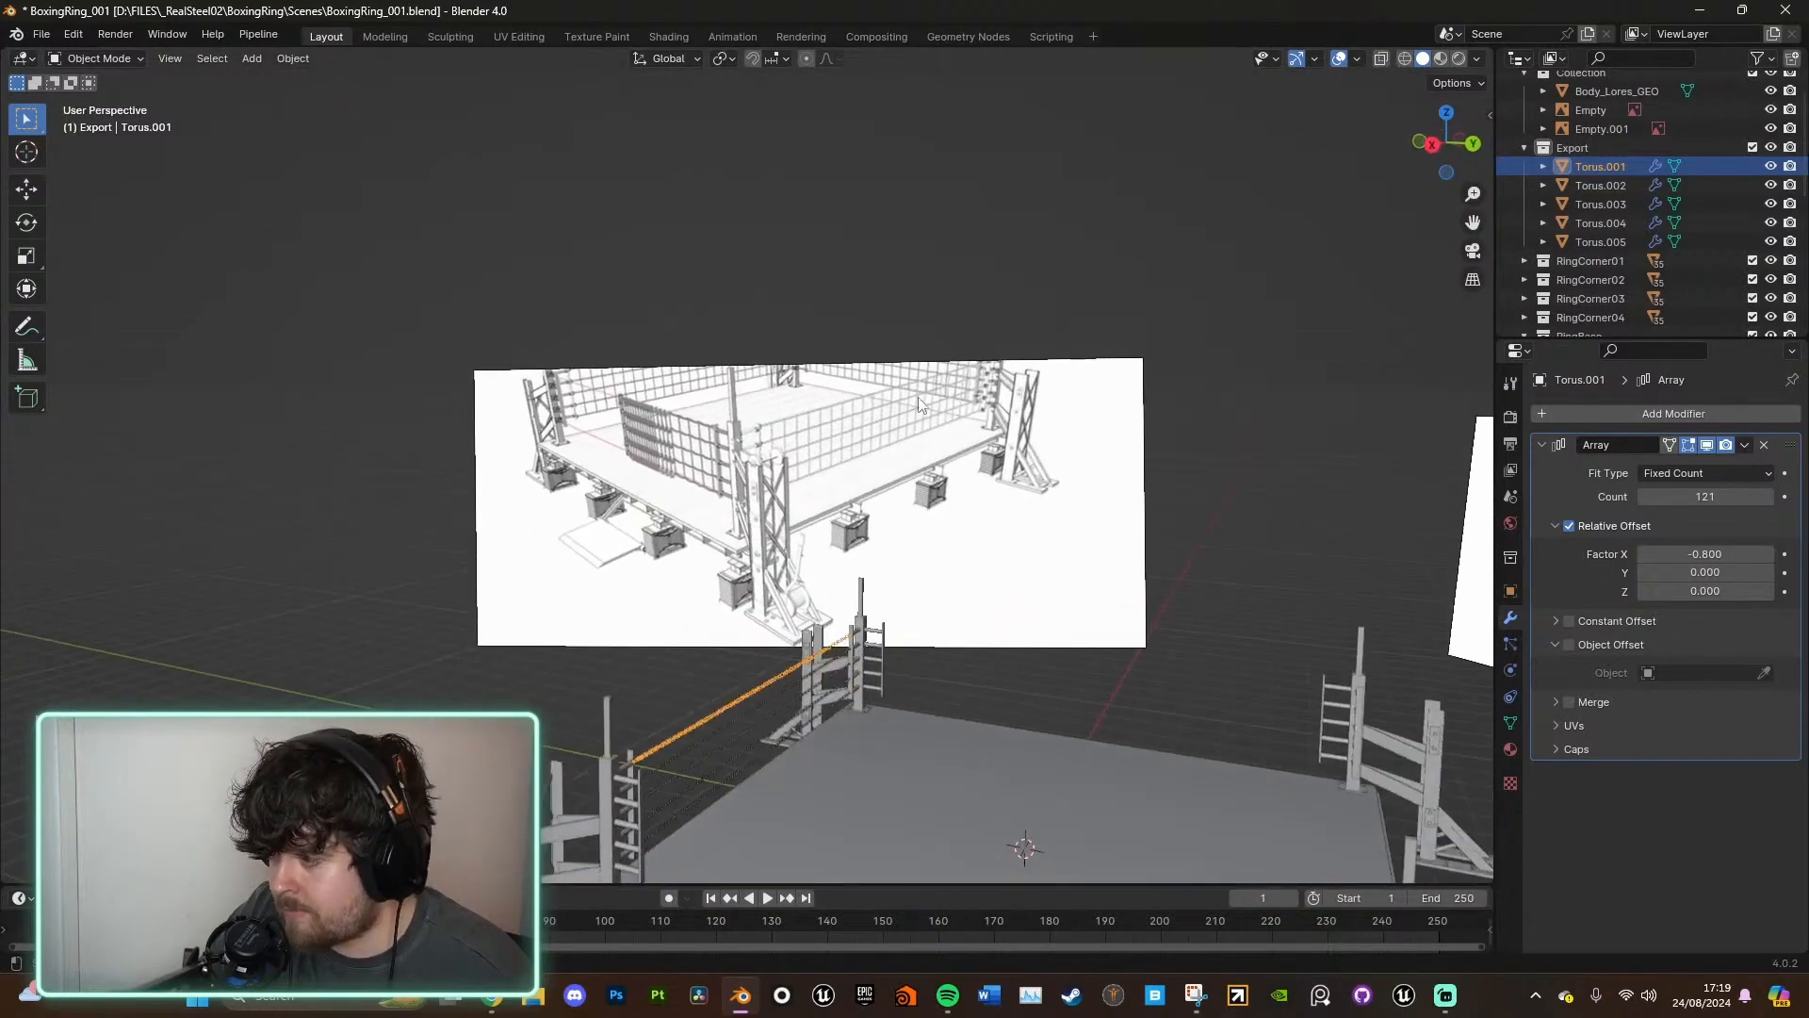
- Duplicate the top chain rope in place and turn off the copy's Array display in the viewport
{"action": "scroll", "coordinate": [952, 424], "scroll_direction": "up", "scroll_amount": 4}
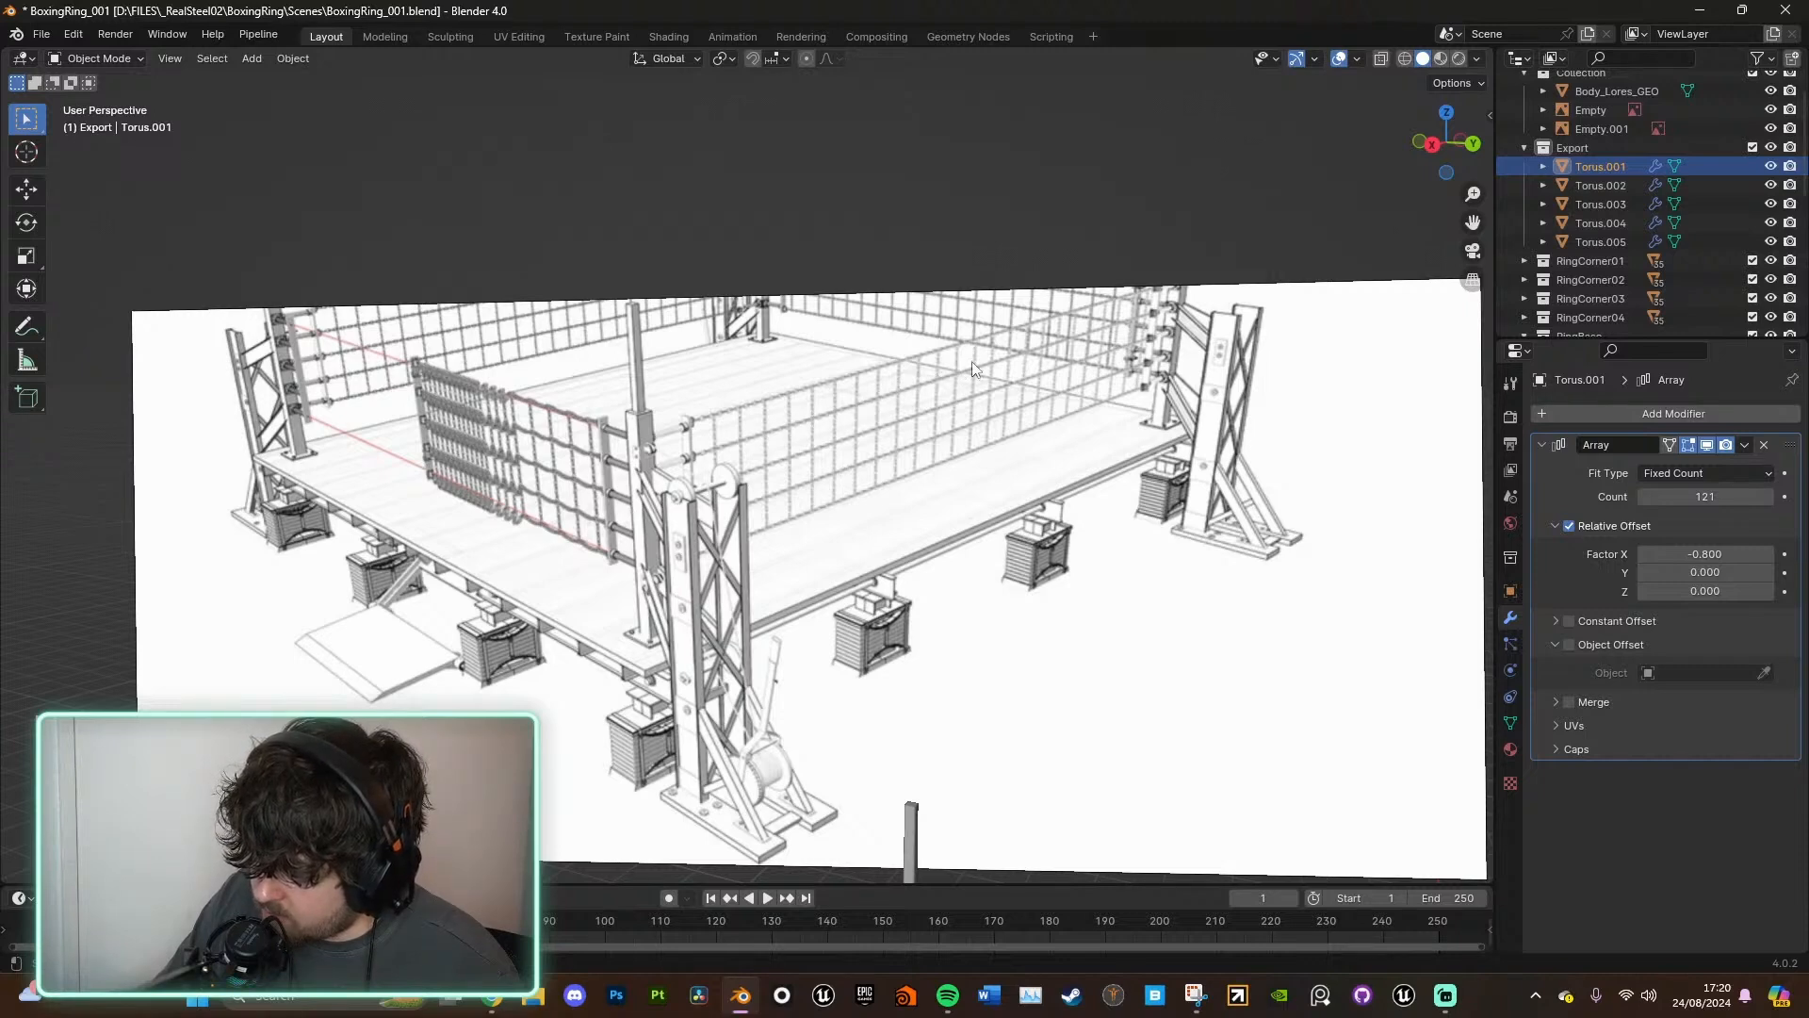
{"action": "key", "text": "KP_Decimal"}
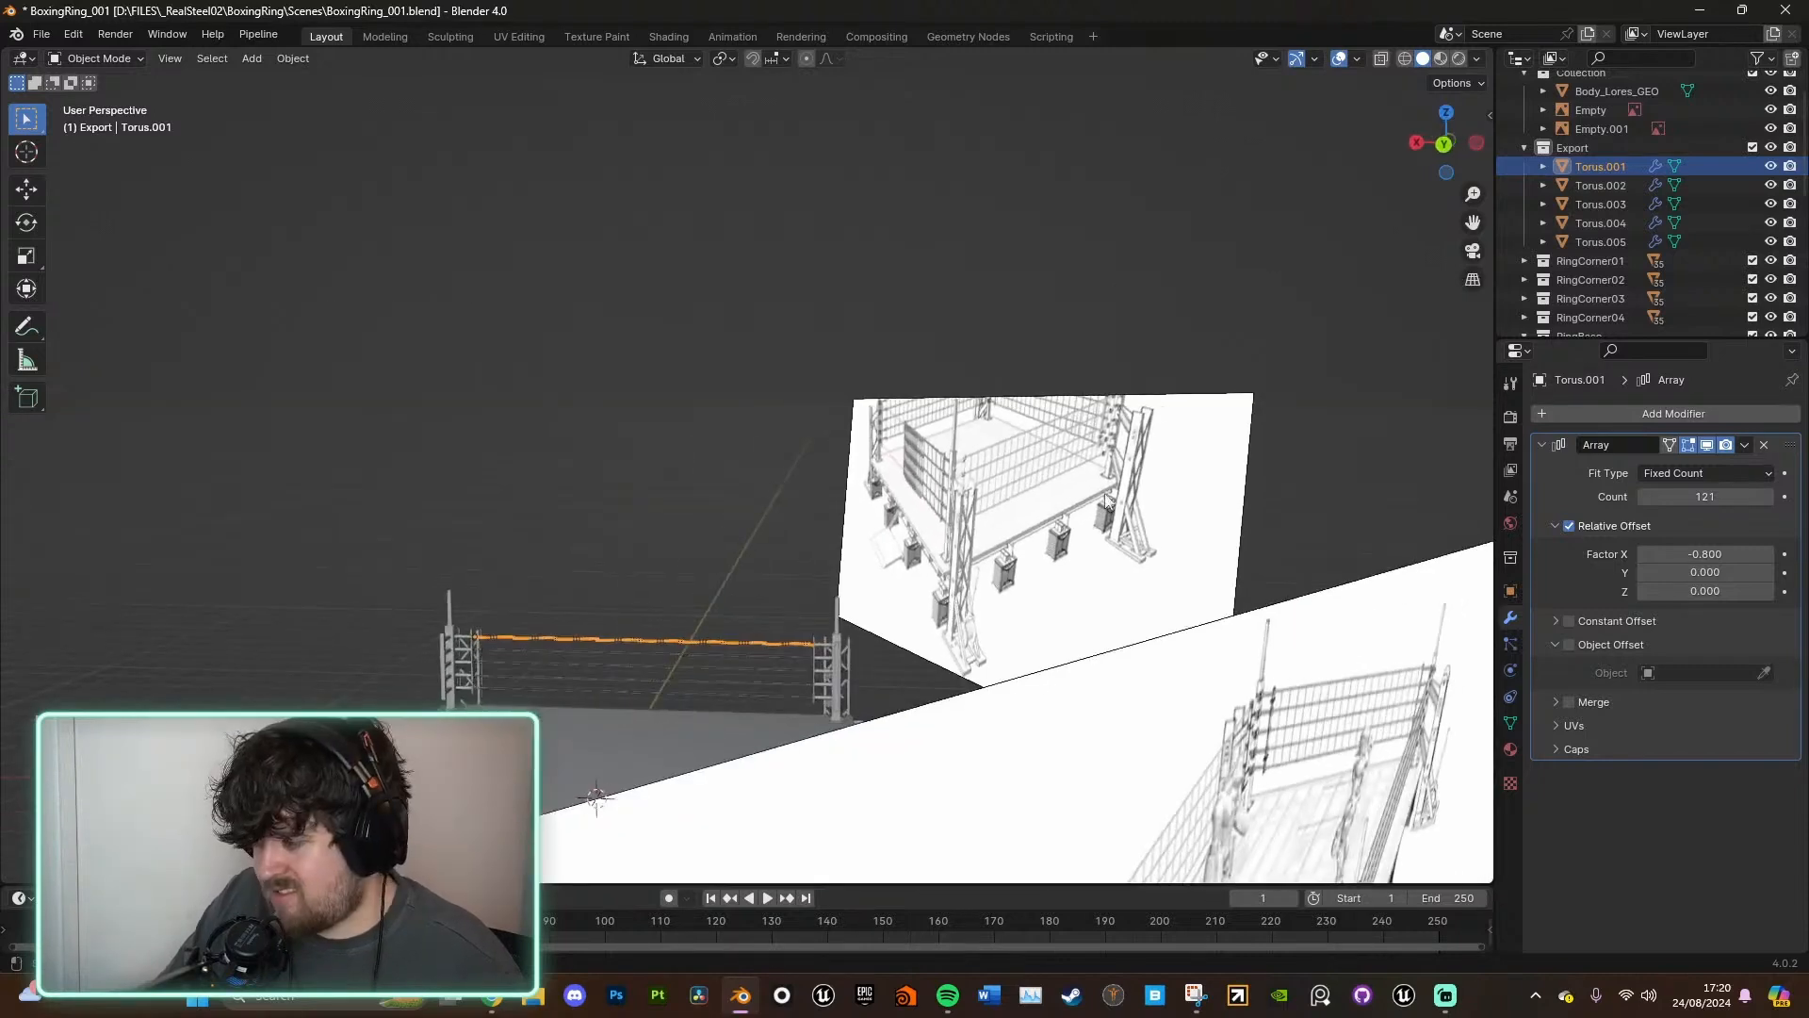
{"action": "left_click", "coordinate": [1443, 146]}
{"action": "key", "text": "shift+d"}
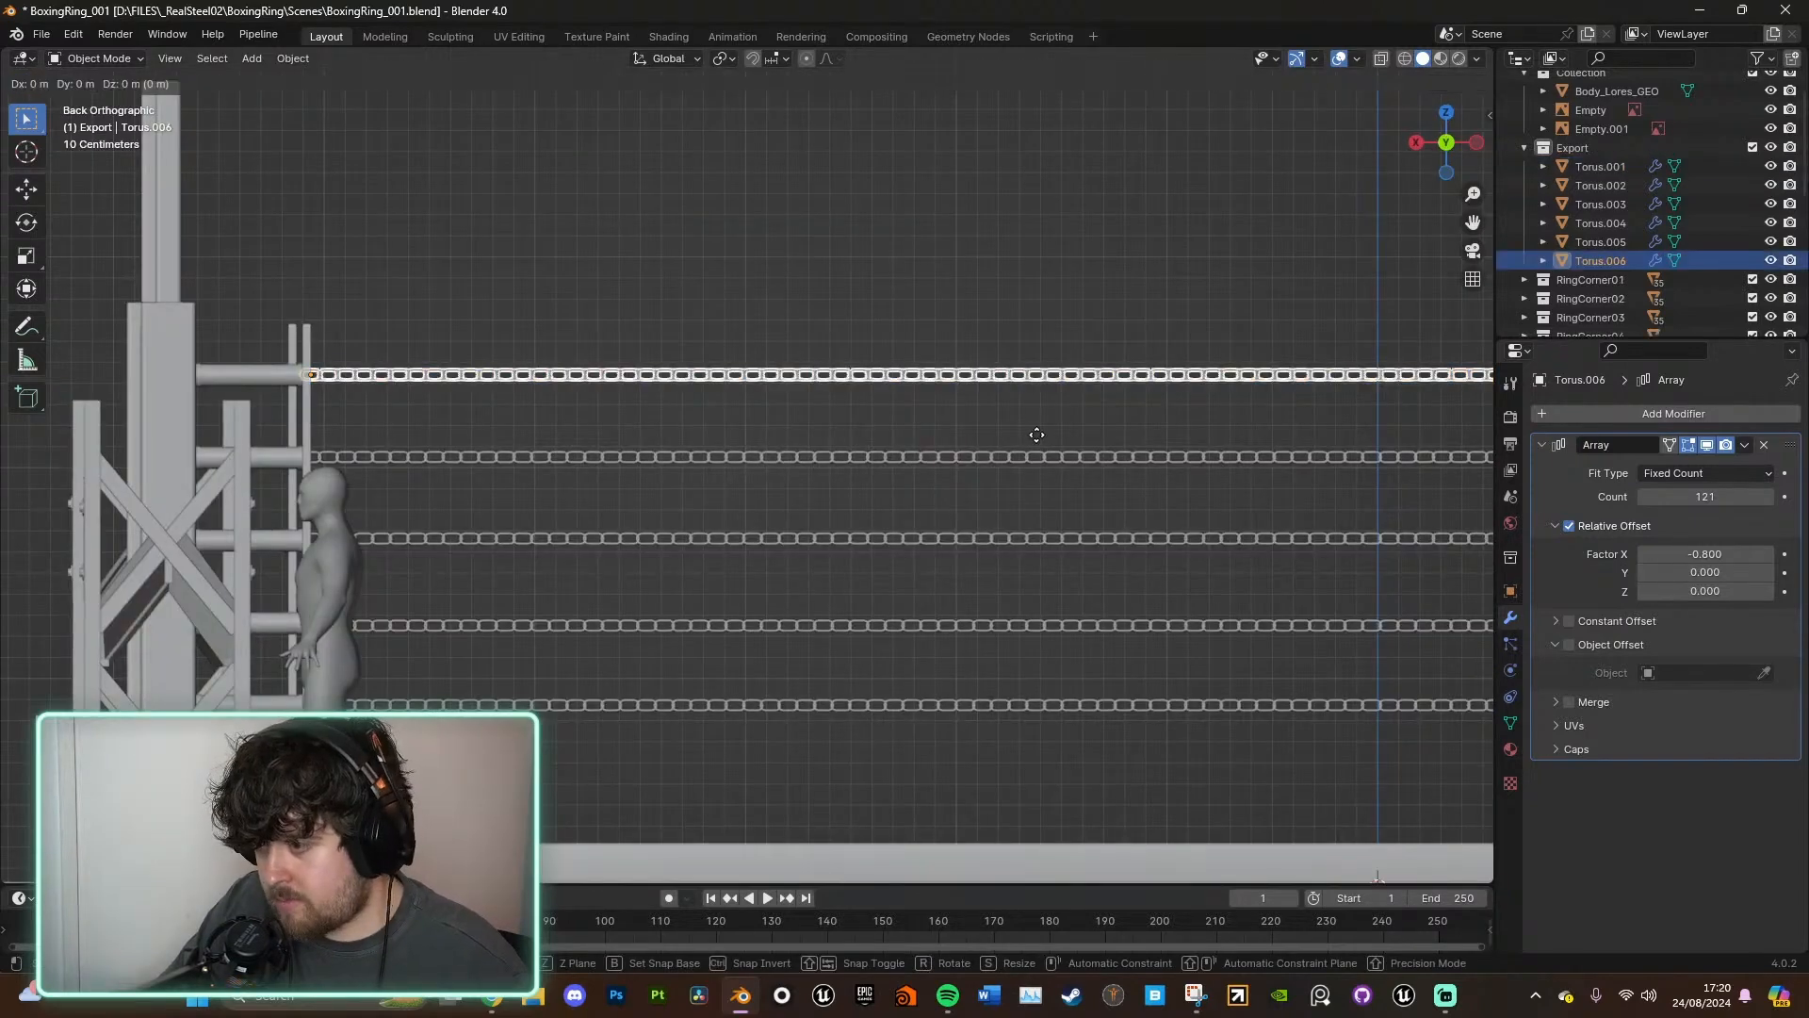
{"action": "key", "text": "Escape"}
{"action": "left_click", "coordinate": [1707, 445]}
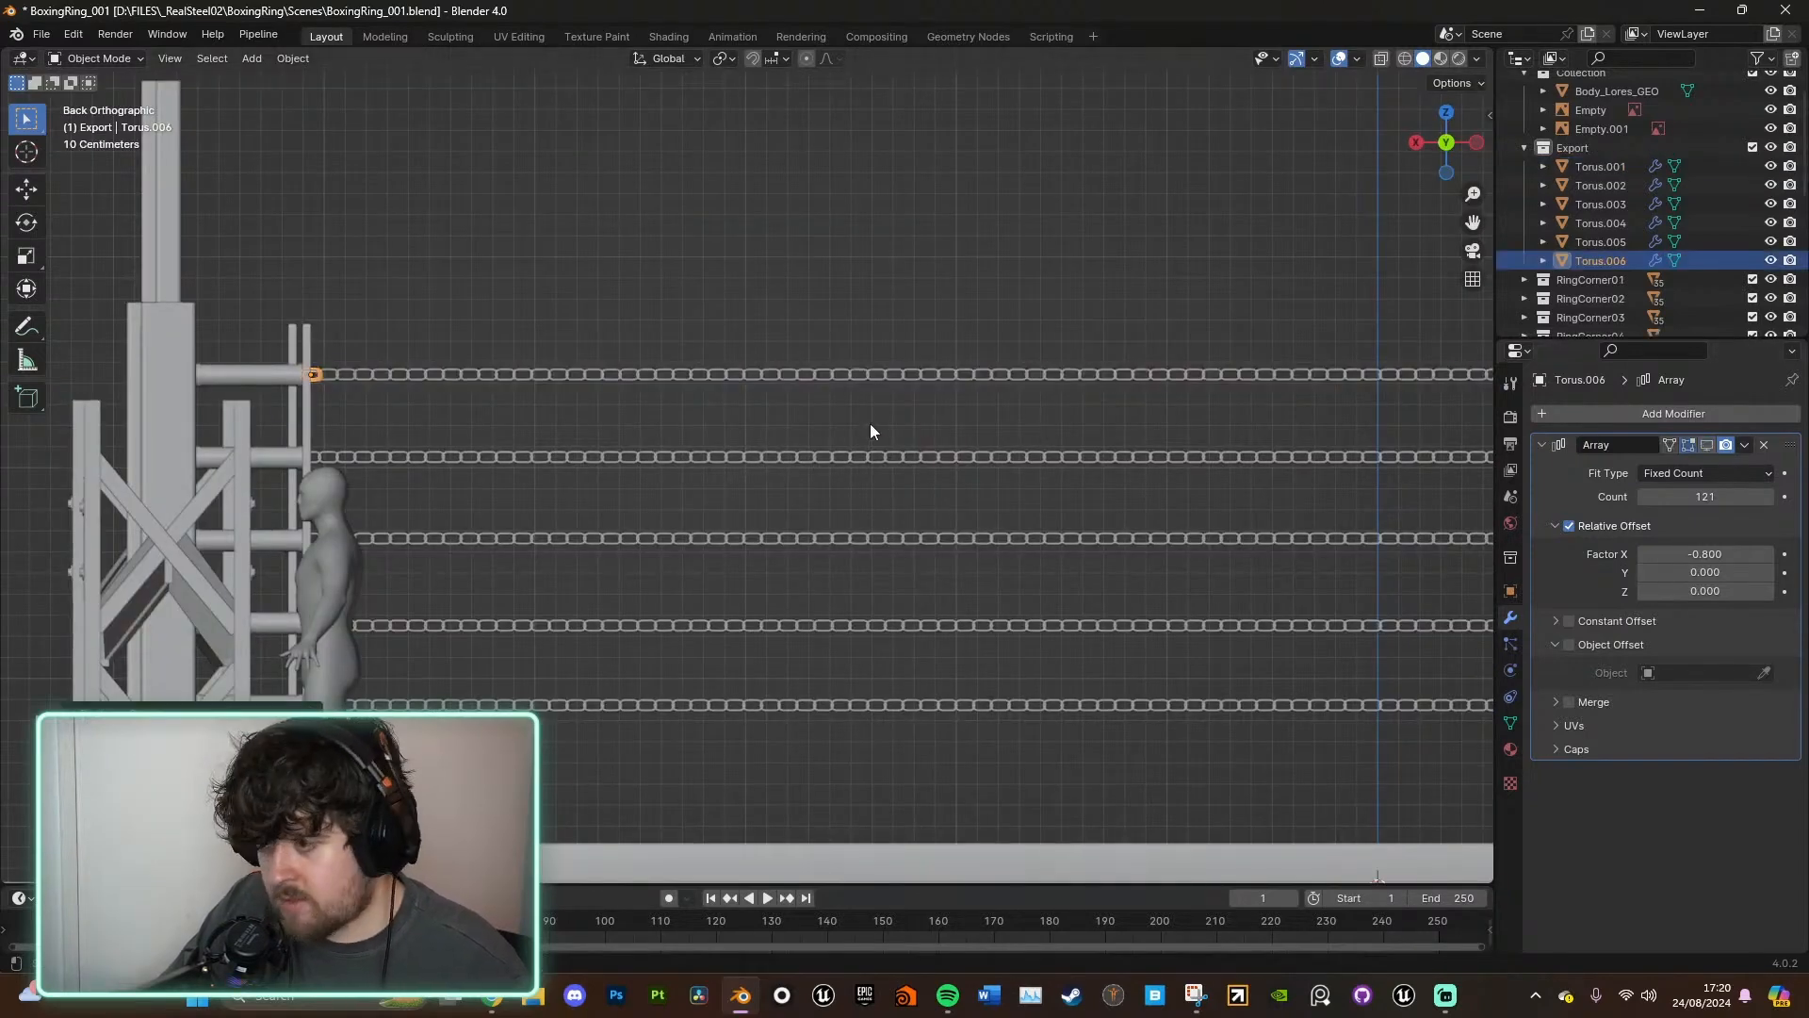
- Move the copied link inward along X from the corner ladder and rotate it about Y to stand upright
{"action": "key", "text": "g"}
{"action": "key", "text": "x"}
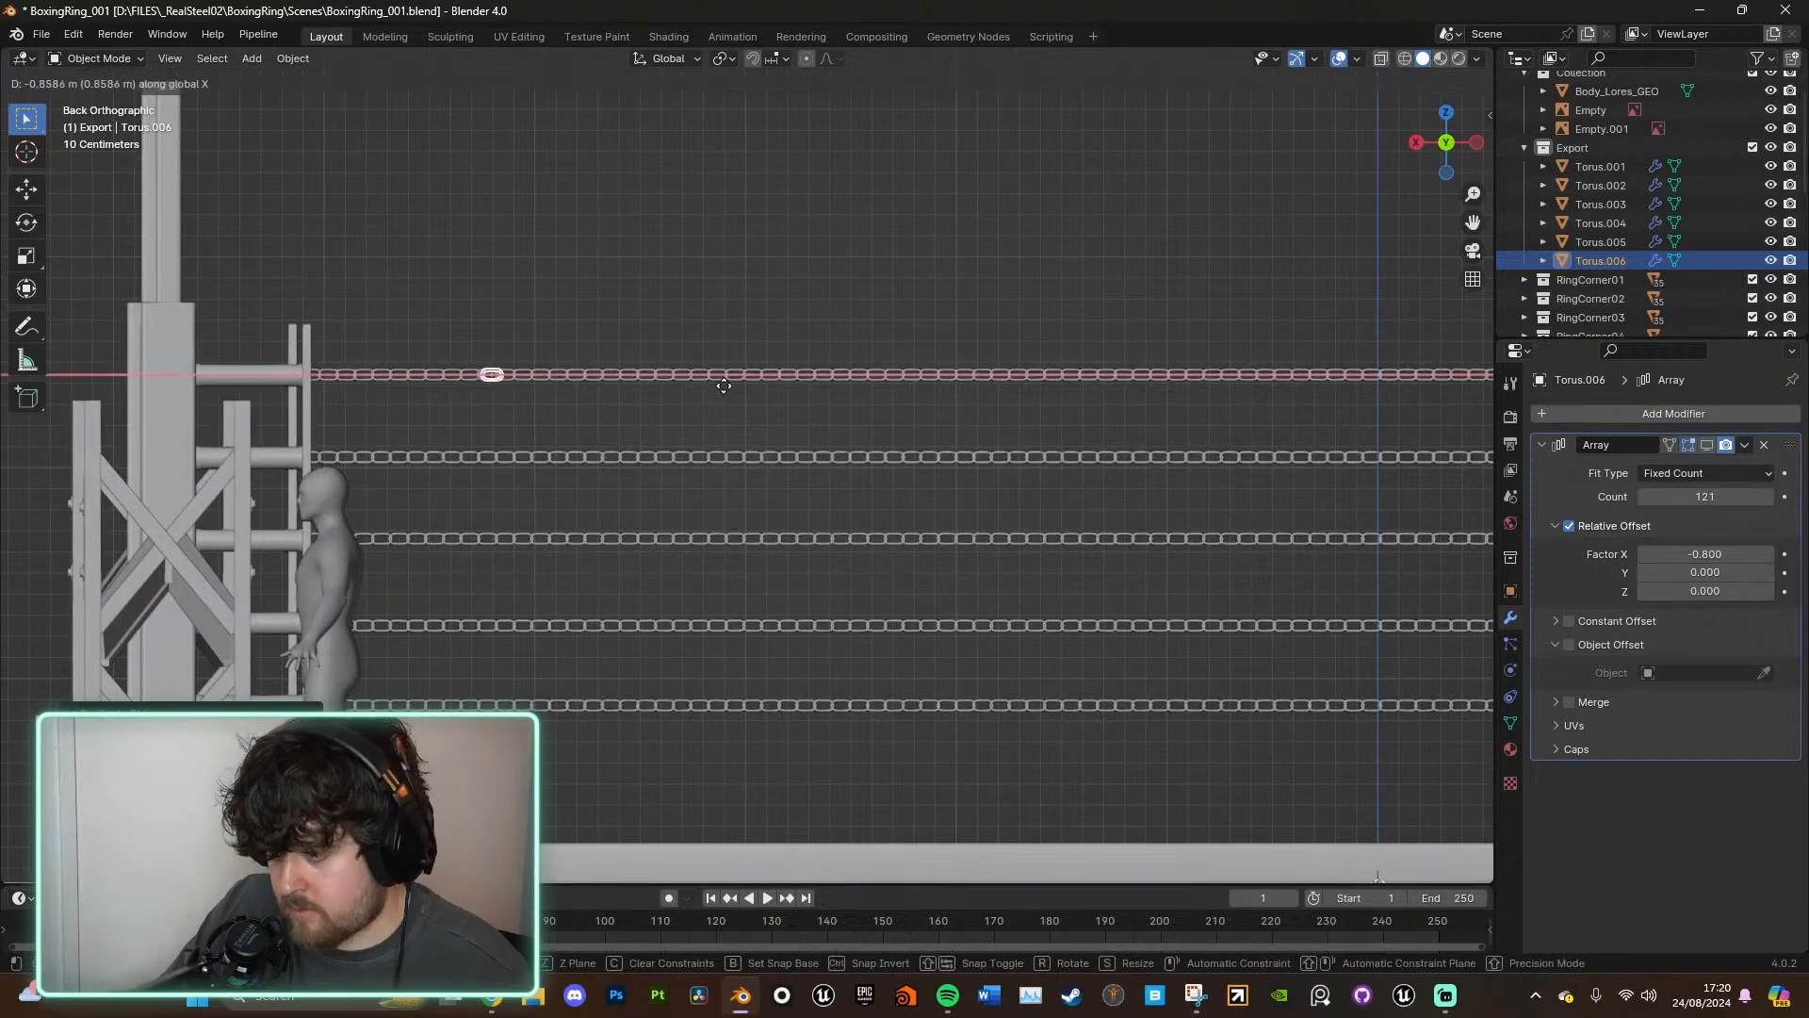
{"action": "key", "text": "r"}
{"action": "key", "text": "x"}
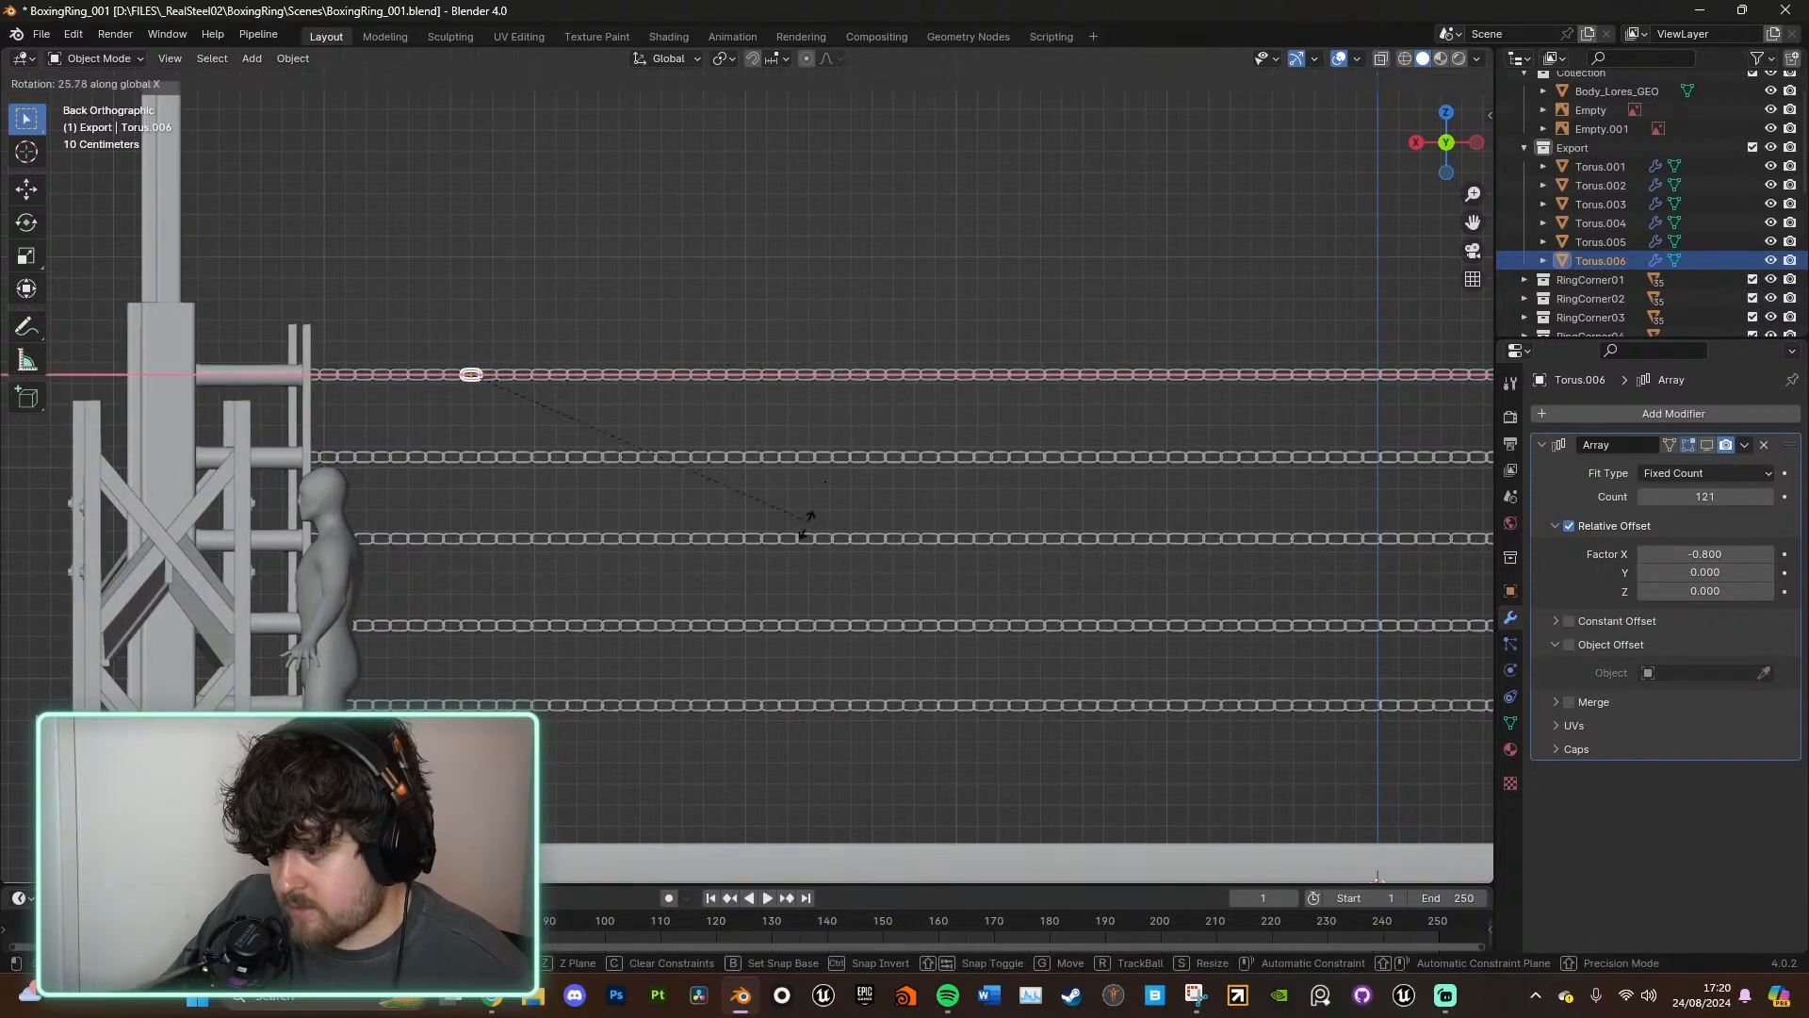
{"action": "key", "text": "x"}
{"action": "key", "text": "y"}
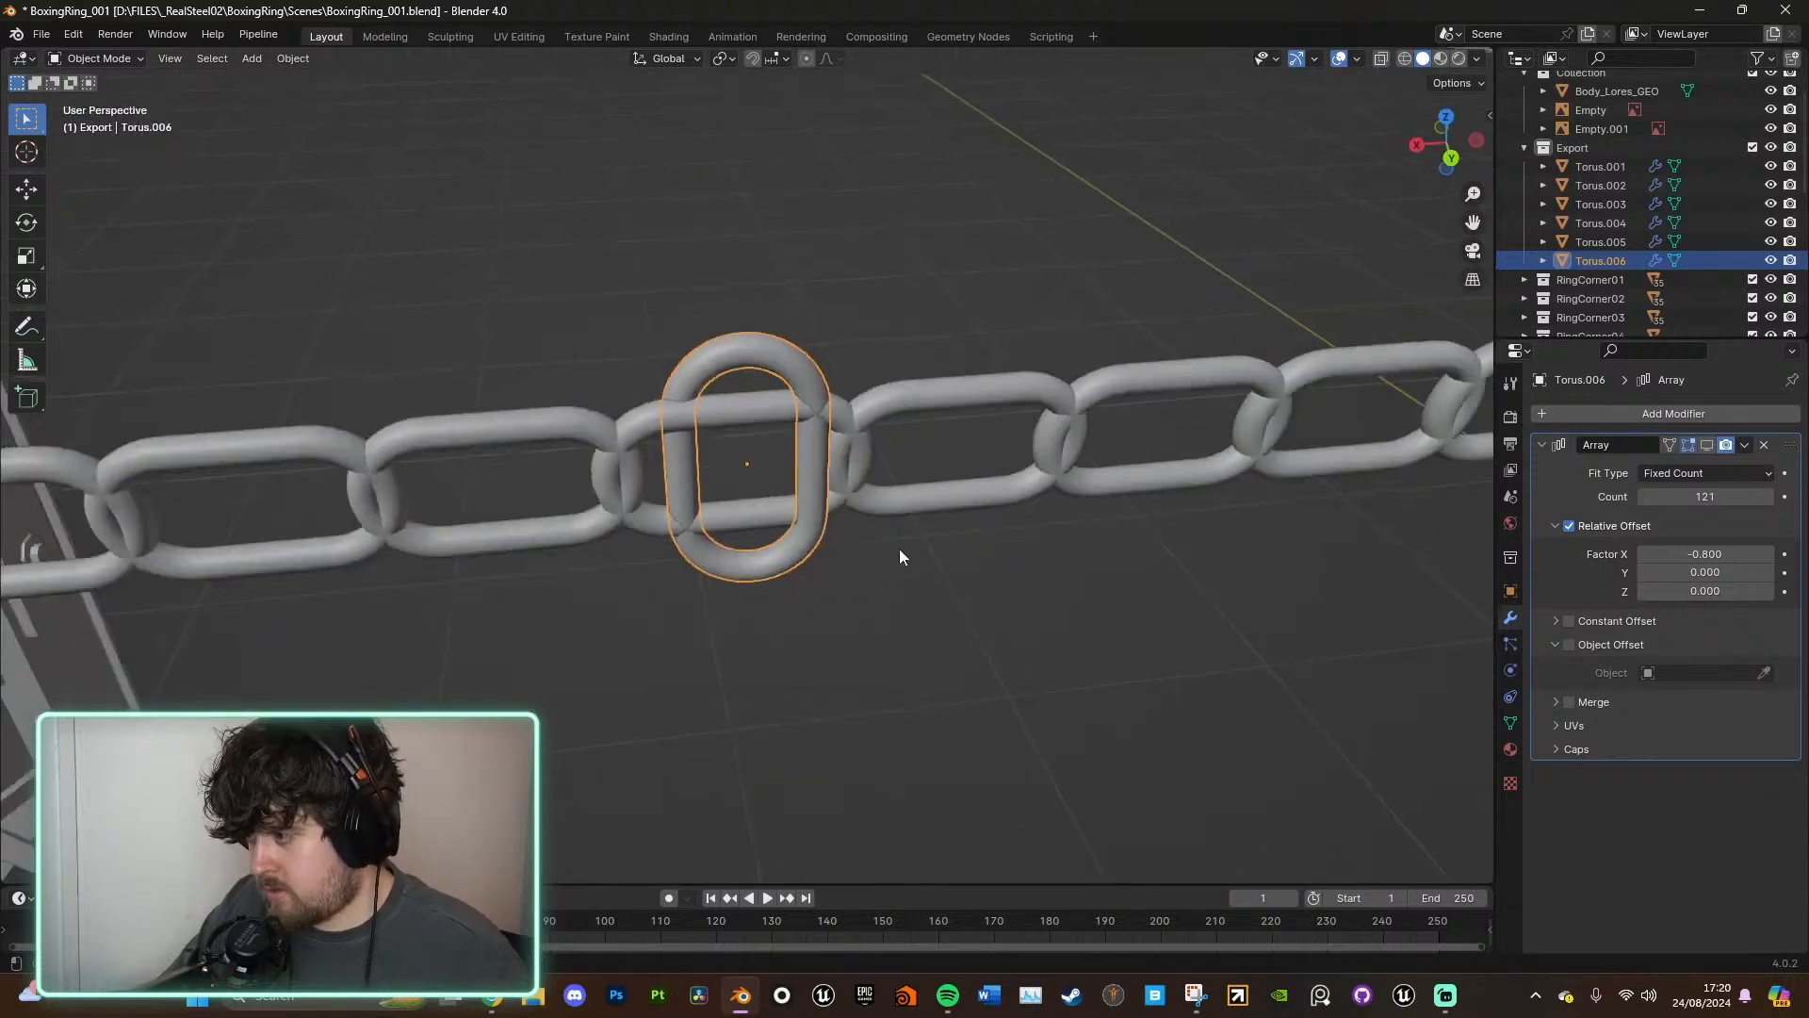
{"action": "middle_click_drag", "start_coordinate": [899, 548], "coordinate": [901, 547]}
{"action": "middle_click_drag", "start_coordinate": [901, 547], "coordinate": [902, 544]}
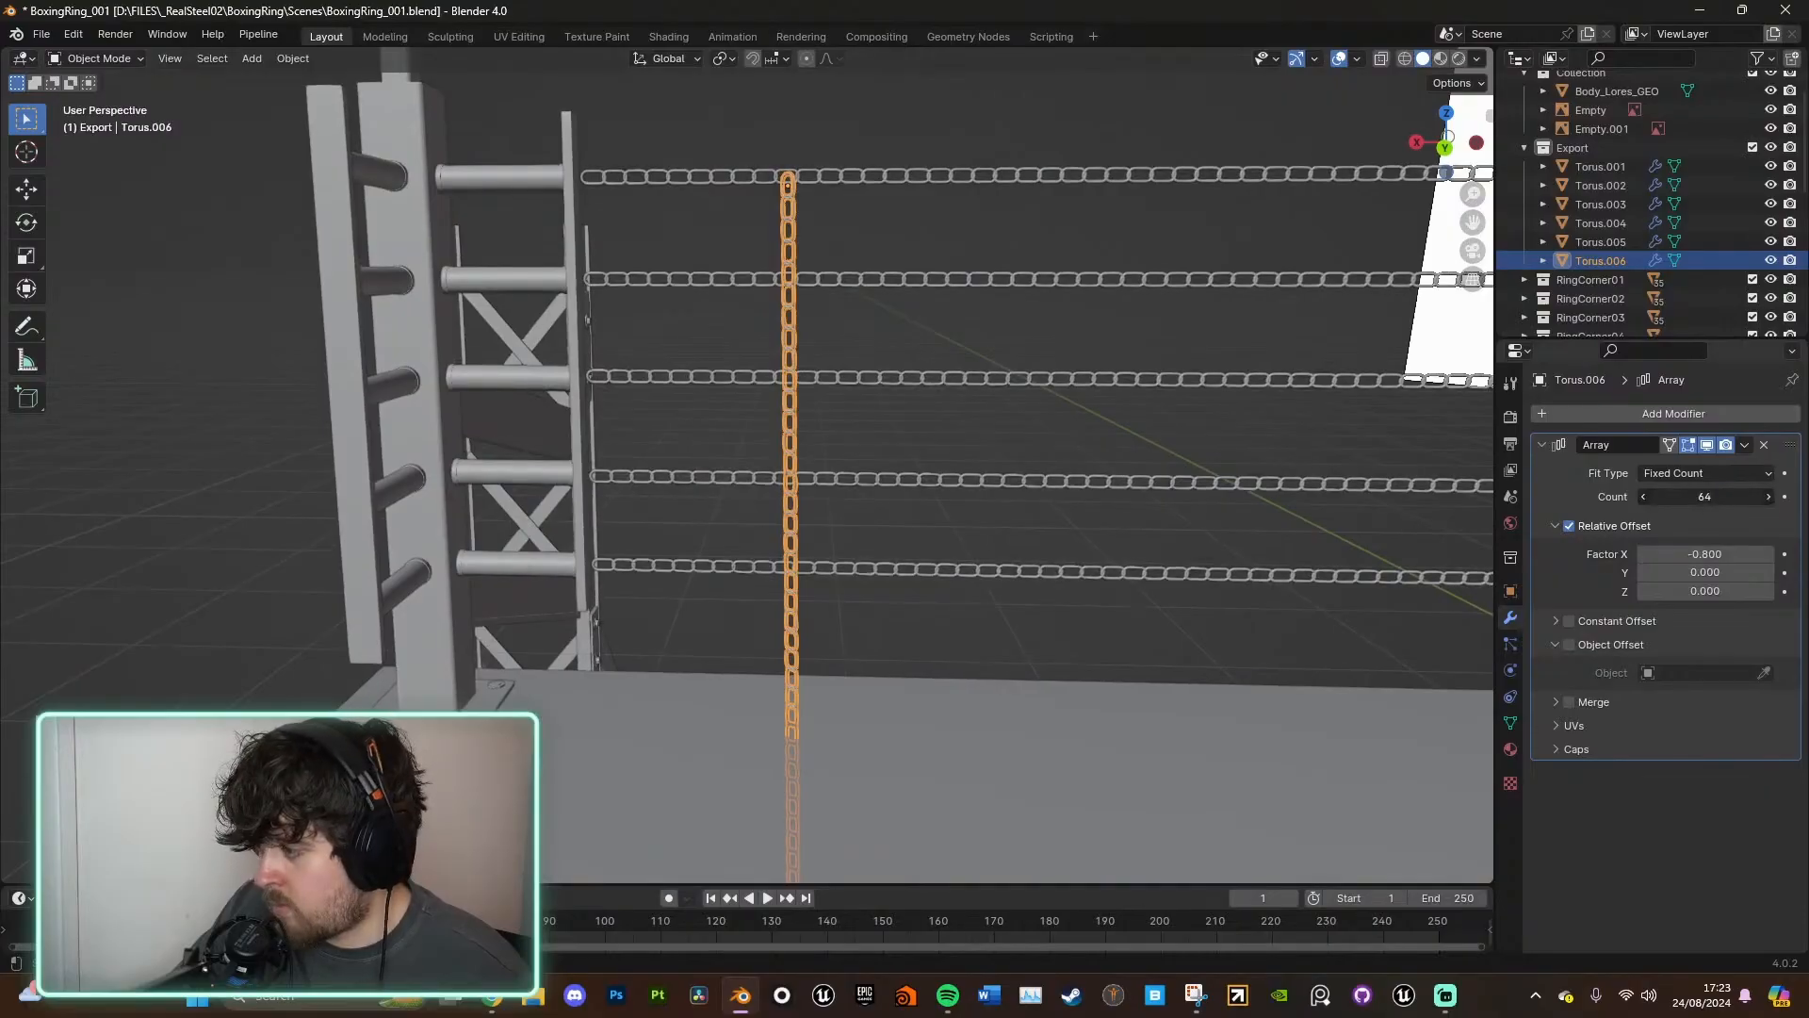
- Set the vertical chain's Array count to 19 so it spans from the top rope to the lowest rope
{"action": "left_click_drag", "start_coordinate": [1706, 496], "coordinate": [1645, 497]}
{"action": "scroll", "coordinate": [1082, 650], "scroll_direction": "up", "scroll_amount": 5}
{"action": "middle_click_drag", "start_coordinate": [1084, 658], "coordinate": [1076, 618]}
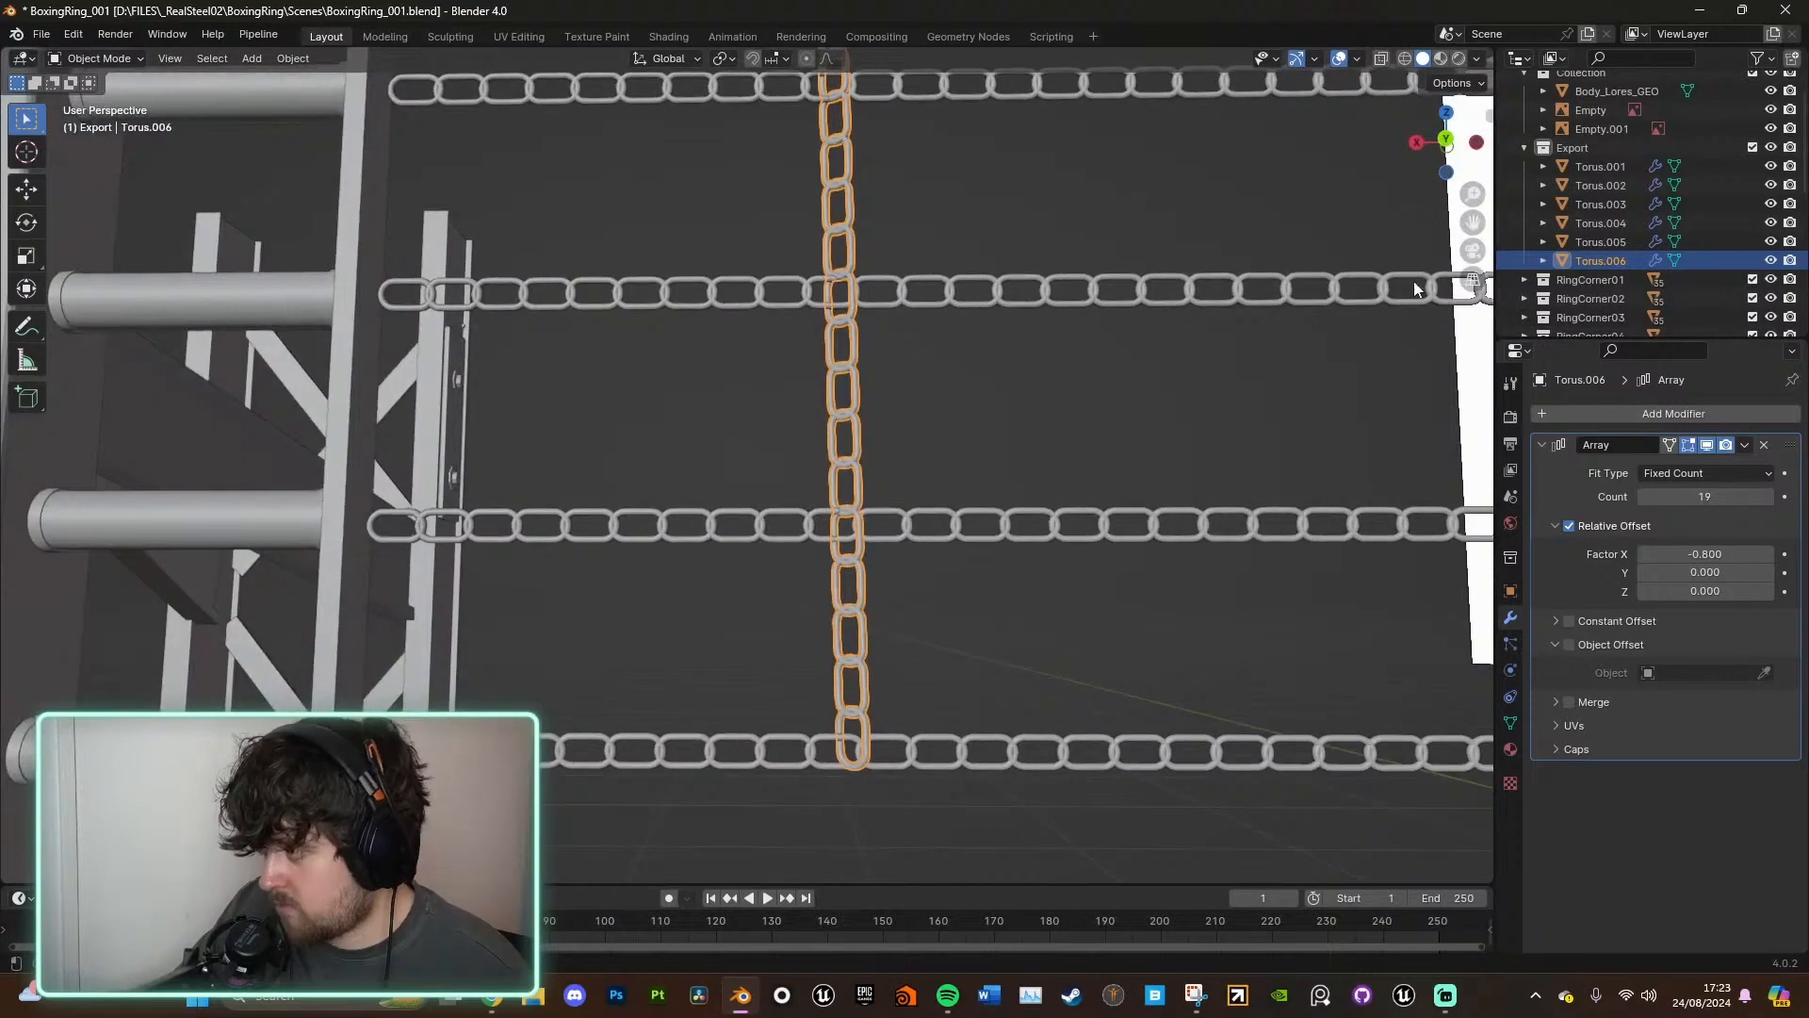
{"action": "left_click", "coordinate": [1446, 141]}
{"action": "middle_click_drag", "start_coordinate": [1223, 399], "coordinate": [1461, 512], "text": "shift"}
{"action": "left_click", "coordinate": [1206, 544]}
{"action": "scroll", "coordinate": [1206, 545], "scroll_direction": "down", "scroll_amount": 4}
{"action": "left_click", "coordinate": [1446, 142]}
{"action": "left_click", "coordinate": [460, 422]}
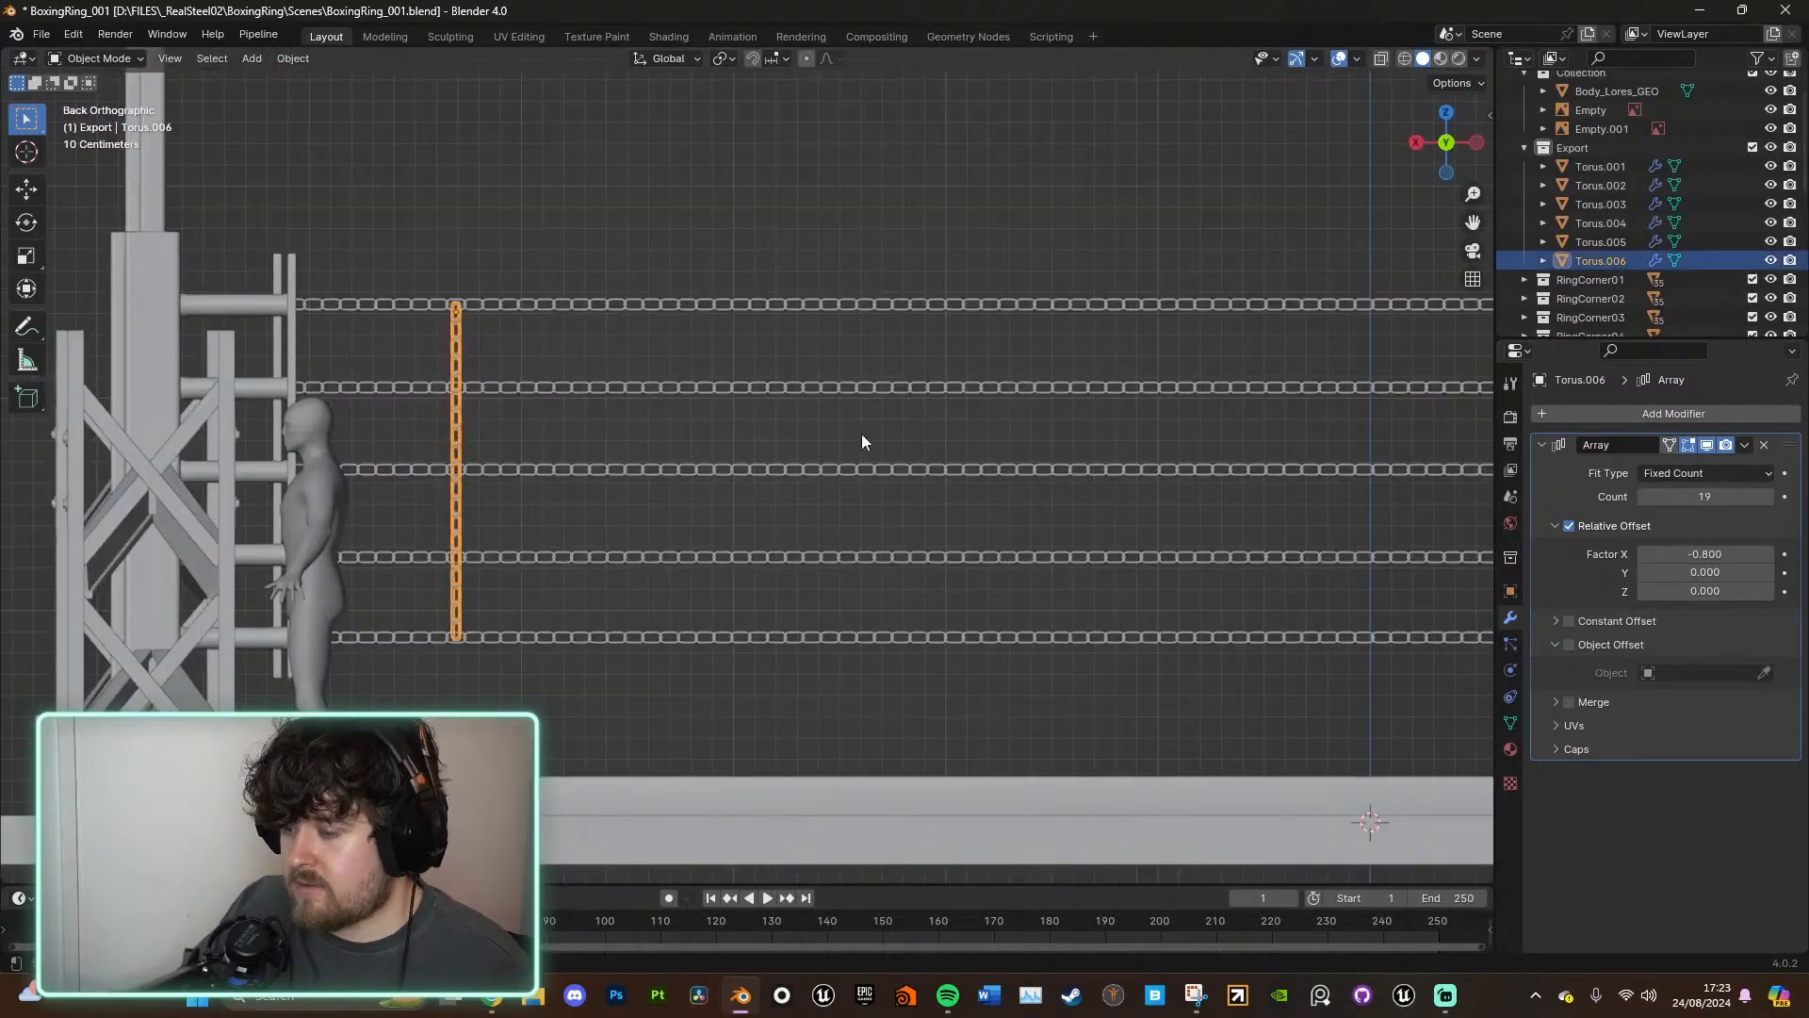
- Duplicate the vertical chain repeatedly along X at roughly even spacing, from the corner to just past the middle
{"action": "scroll", "coordinate": [867, 446], "scroll_direction": "down", "scroll_amount": 2}
{"action": "key", "text": "shift+d"}
{"action": "key", "text": "x"}
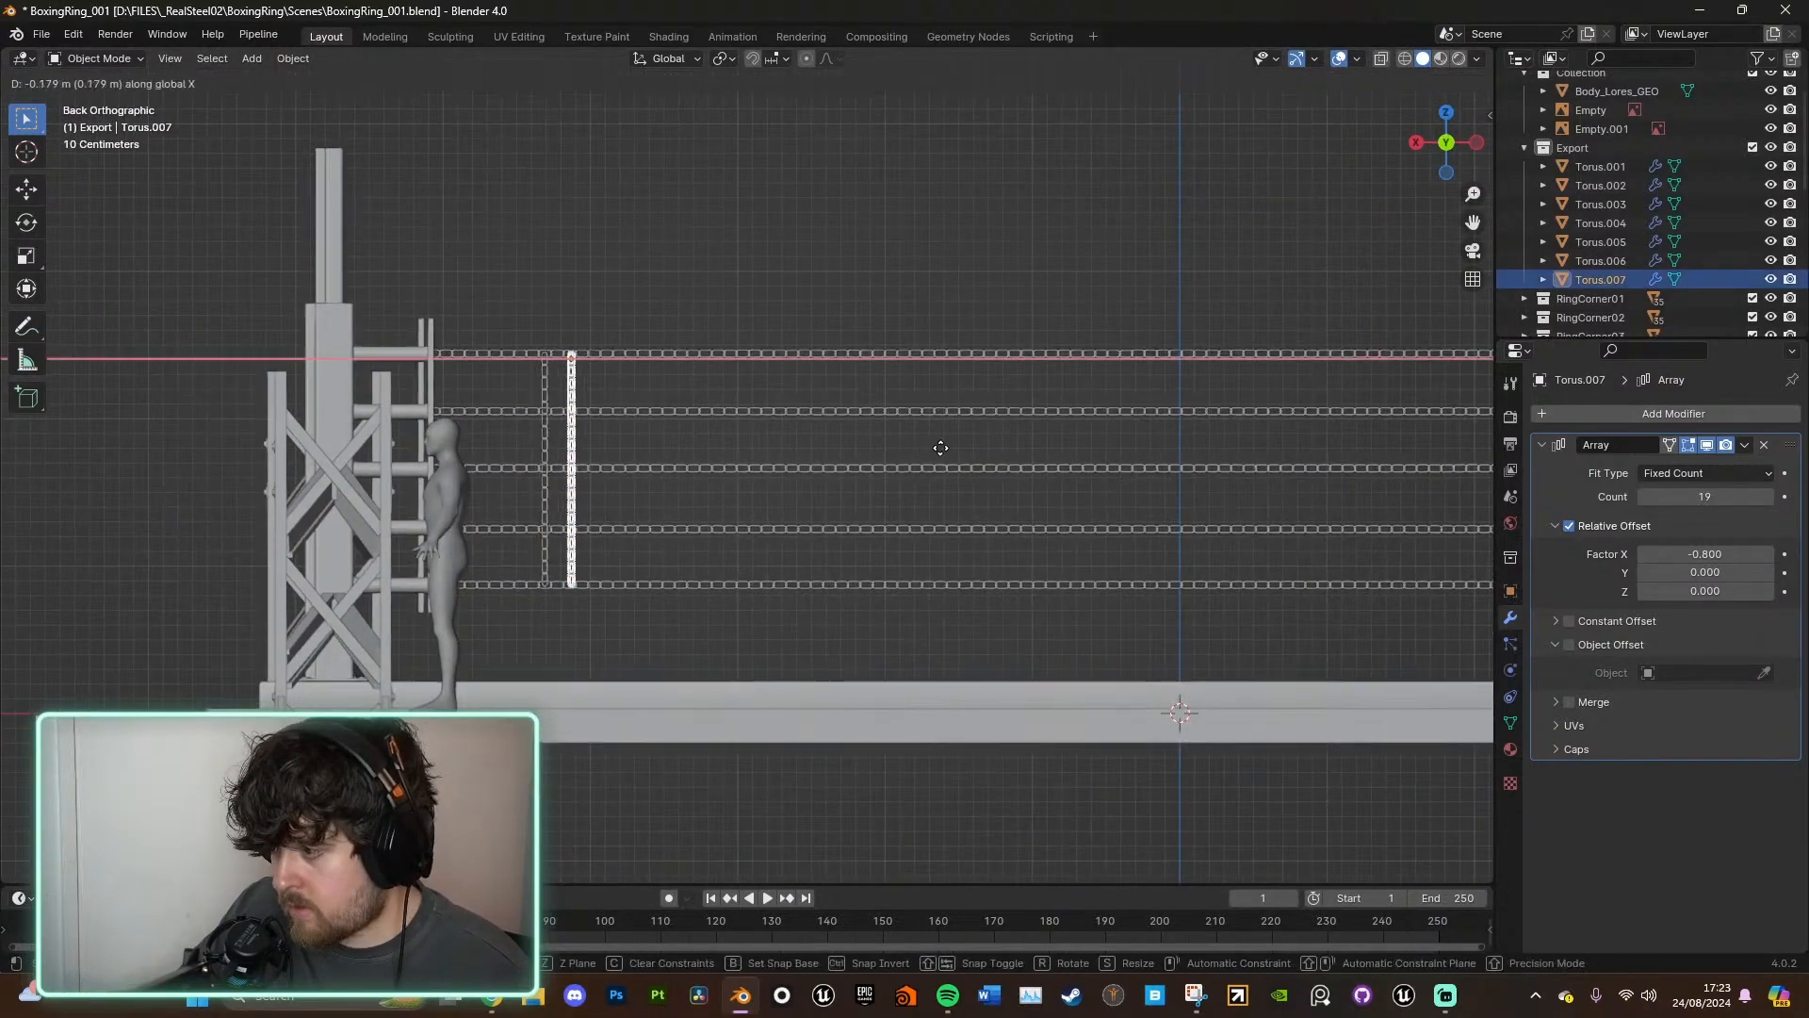
{"action": "middle_click_drag", "start_coordinate": [1112, 493], "coordinate": [1046, 454]}
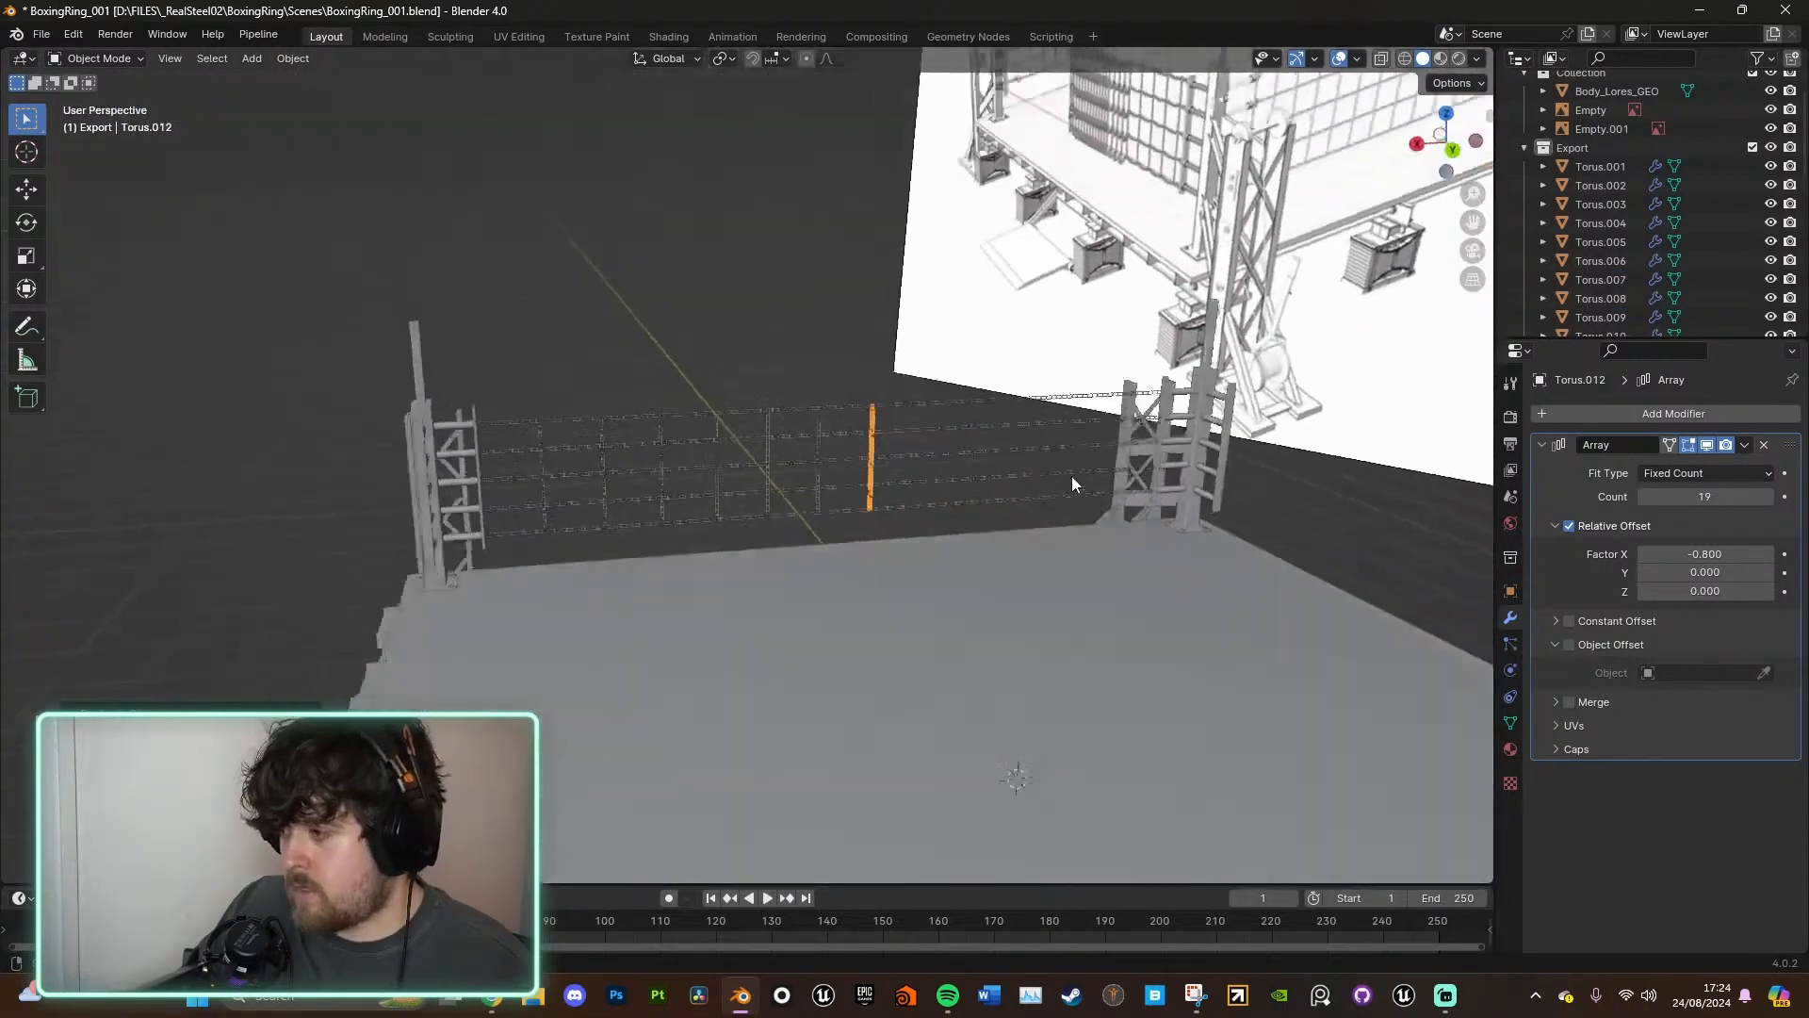
- Duplicate the last vertical chain once more, one spacing further along the horizontal ropes
{"action": "scroll", "coordinate": [1065, 455], "scroll_direction": "up", "scroll_amount": 3}
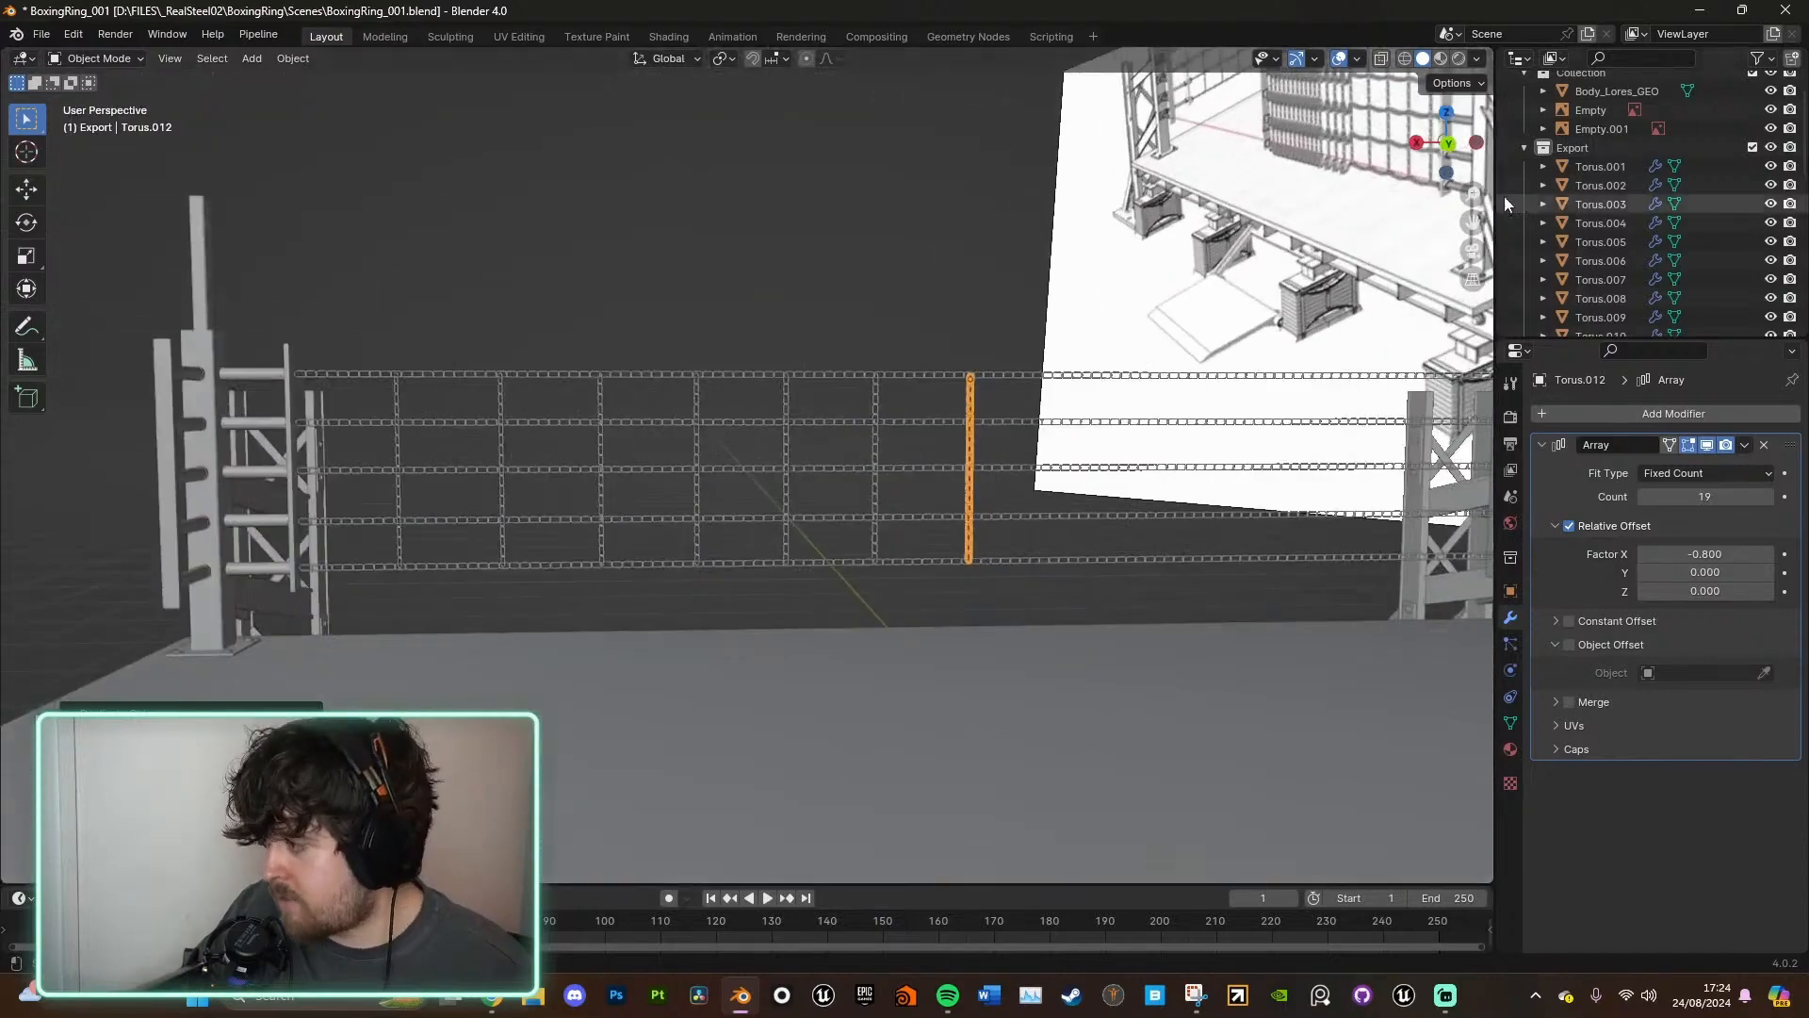
{"action": "left_click", "coordinate": [1445, 143]}
{"action": "left_click", "coordinate": [1446, 144]}
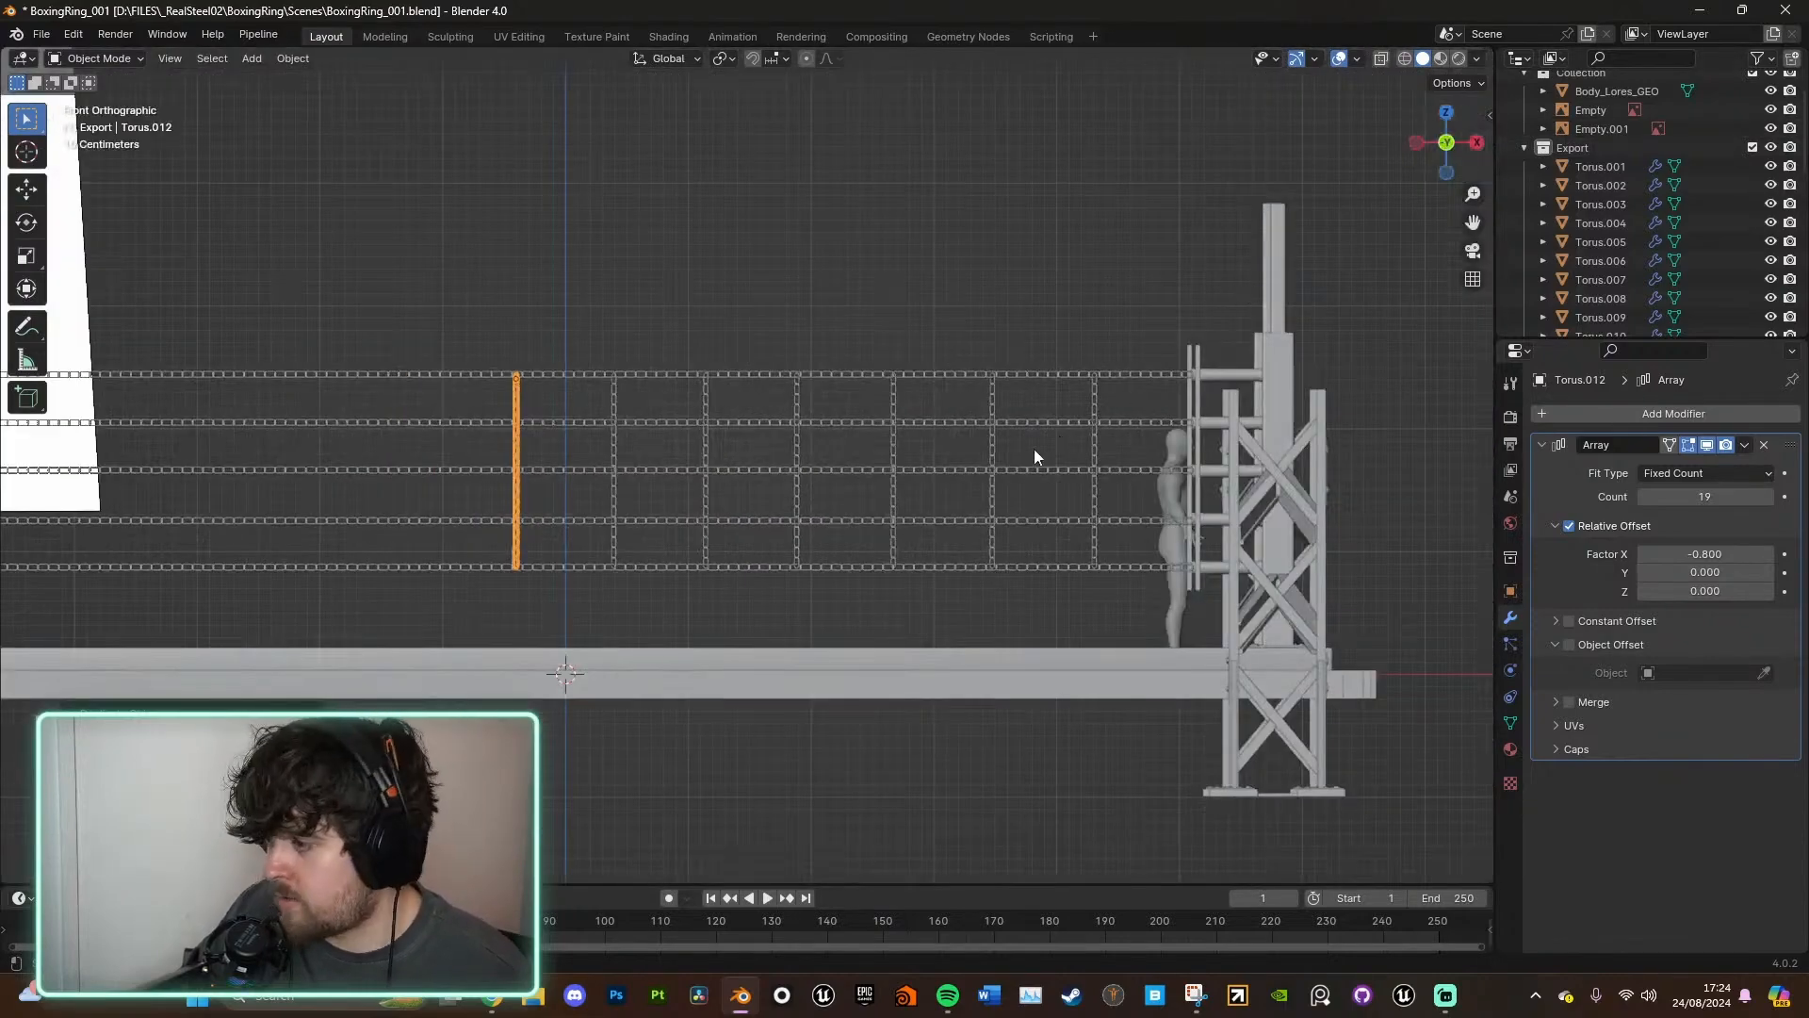
{"action": "left_click", "coordinate": [1446, 144]}
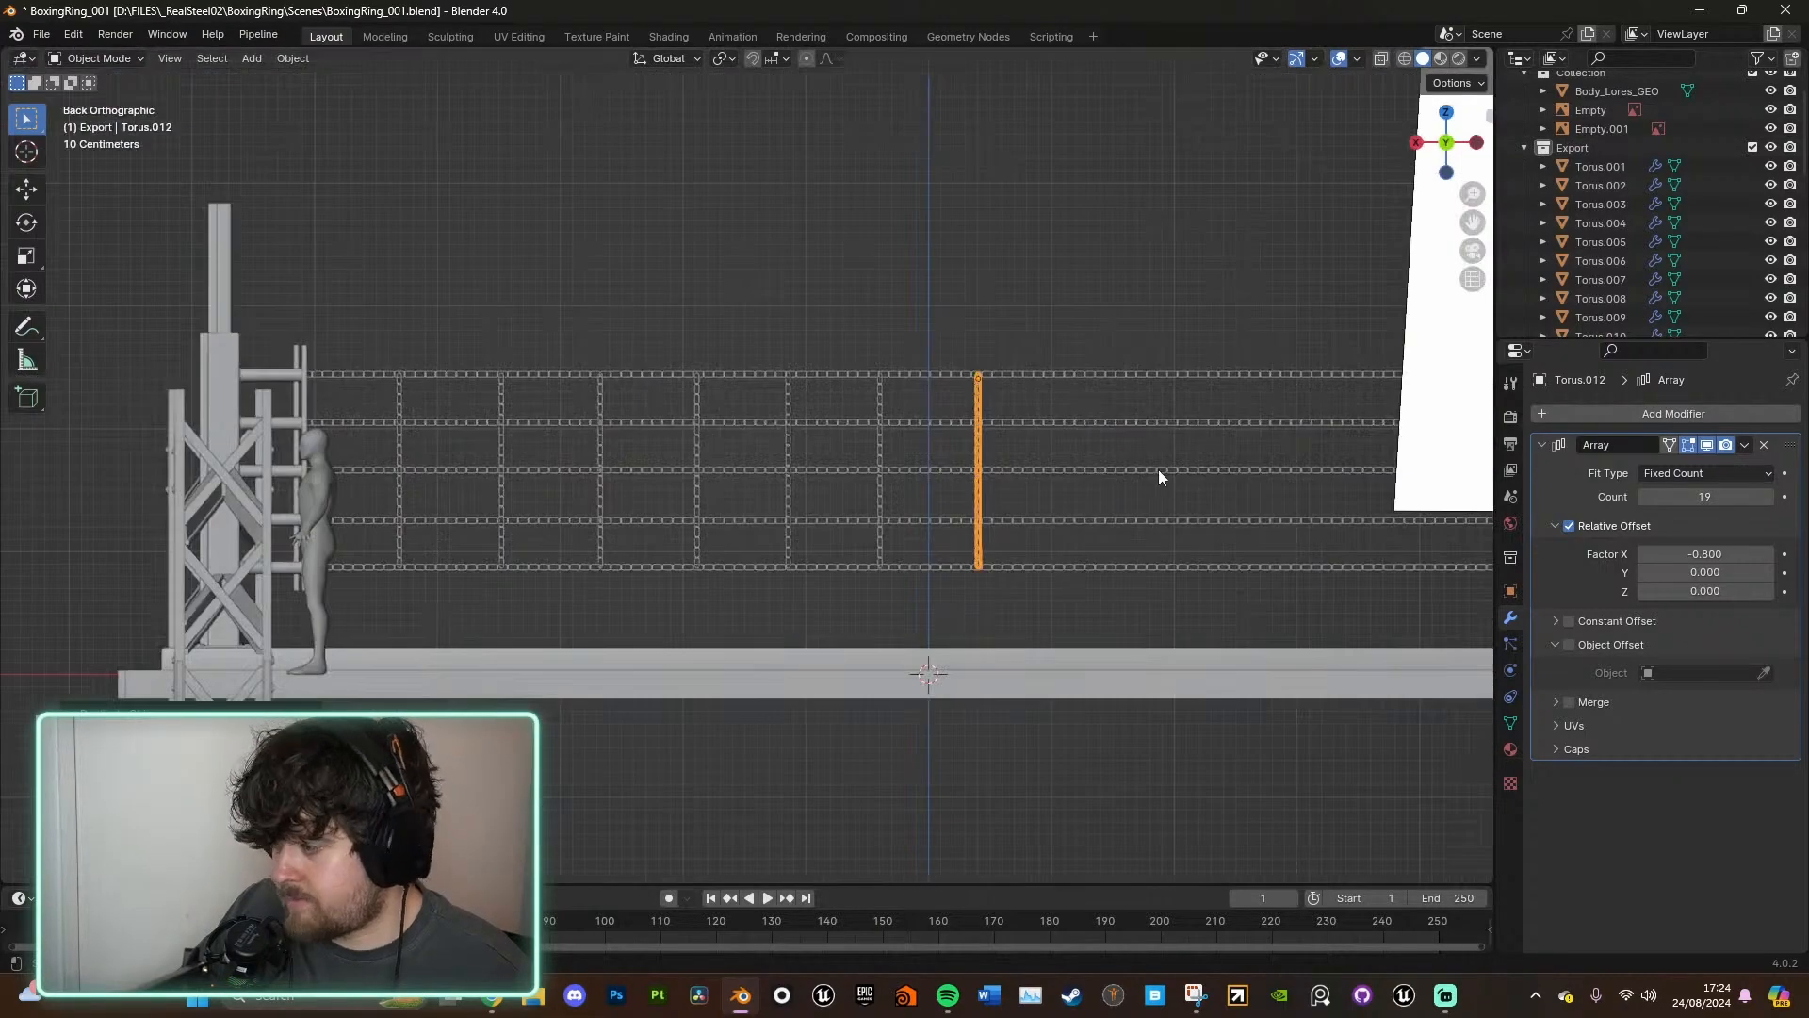
{"action": "middle_click_drag", "start_coordinate": [1155, 476], "coordinate": [981, 477], "text": "shift"}
{"action": "key", "text": "shift+d"}
{"action": "left_click", "coordinate": [1123, 462]}
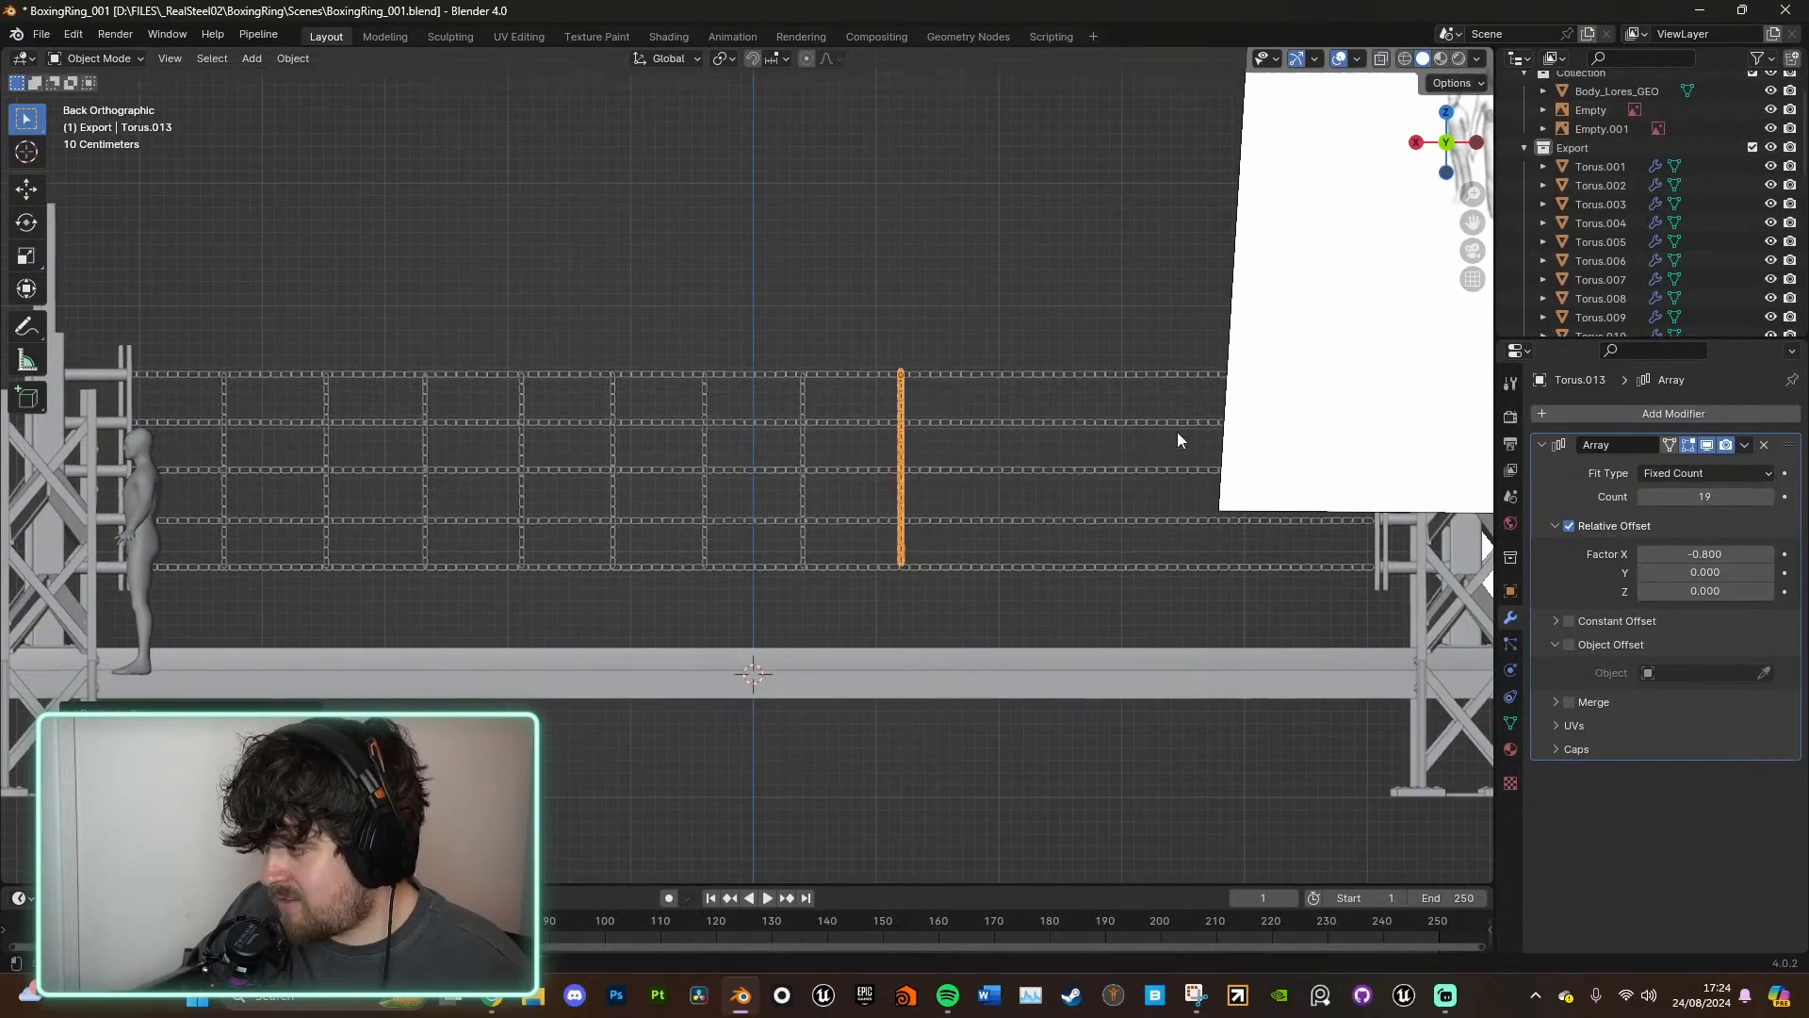
- Hide the reference image behind the ropes and duplicate more vertical chains along X up to the far corner post
{"action": "left_click", "coordinate": [1327, 227]}
{"action": "key", "text": "h"}
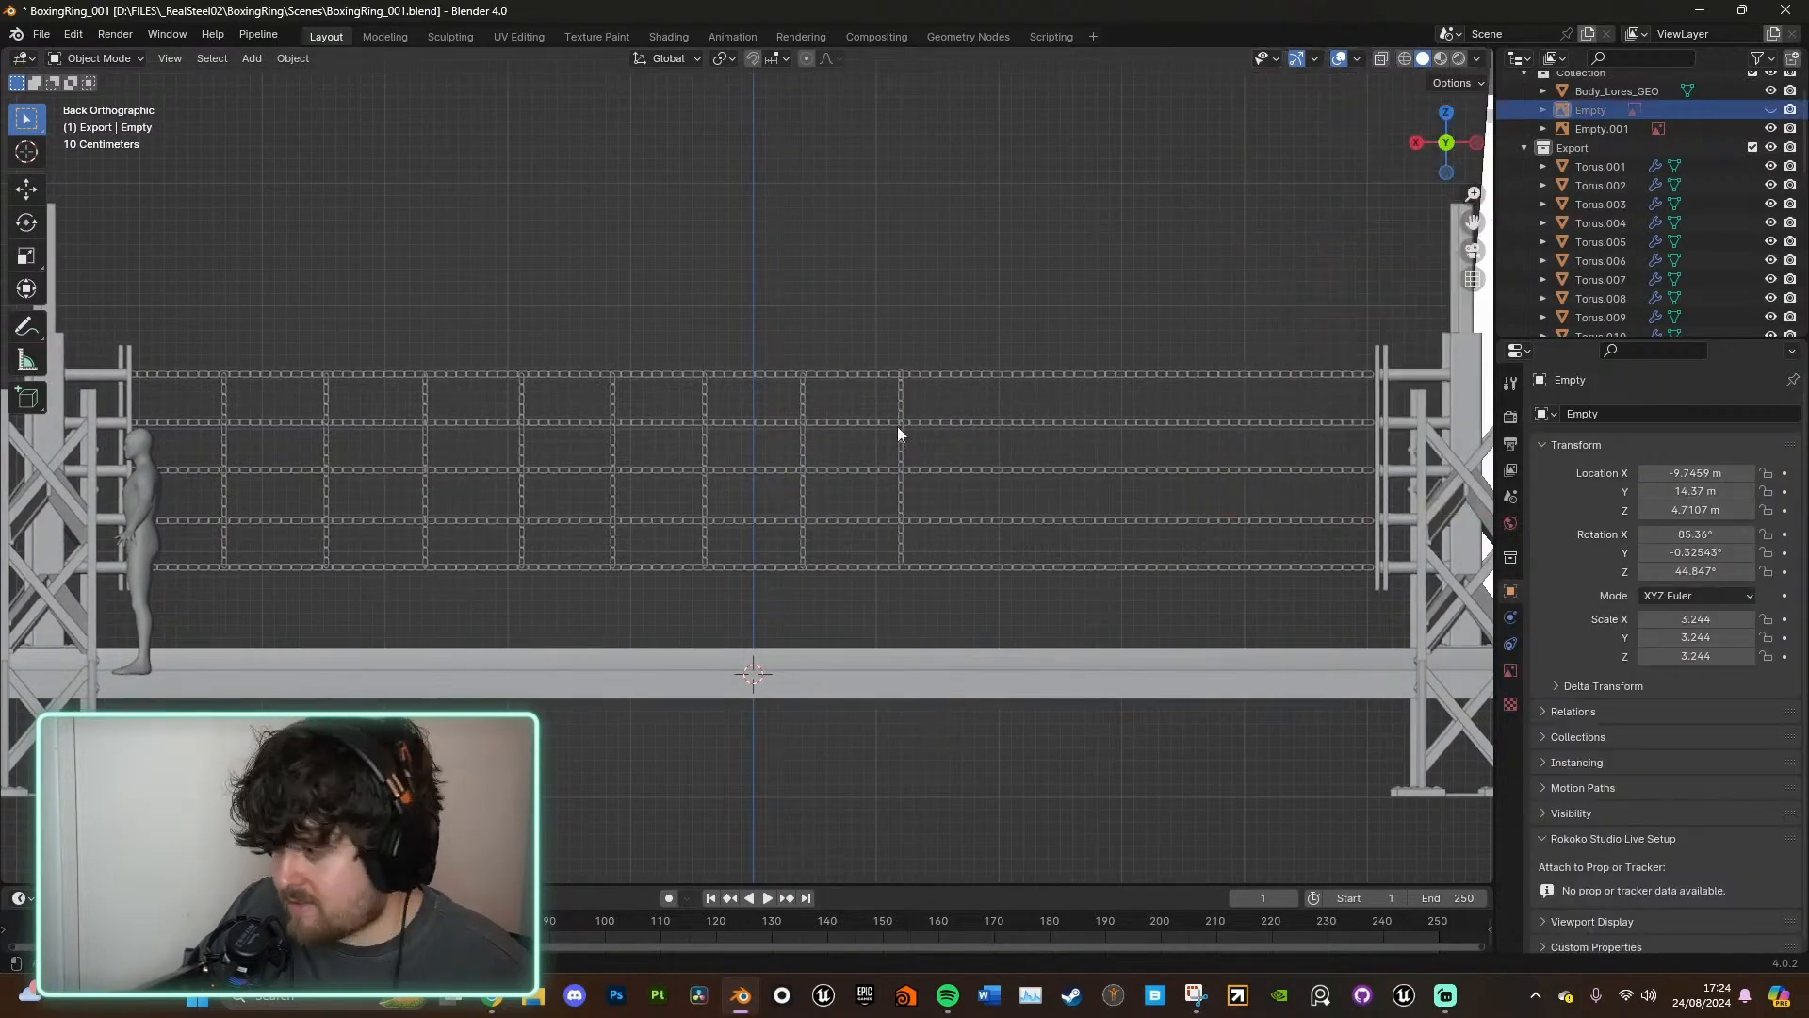
{"action": "left_click", "coordinate": [903, 396]}
{"action": "key", "text": "shift+d"}
{"action": "left_click", "coordinate": [1040, 398]}
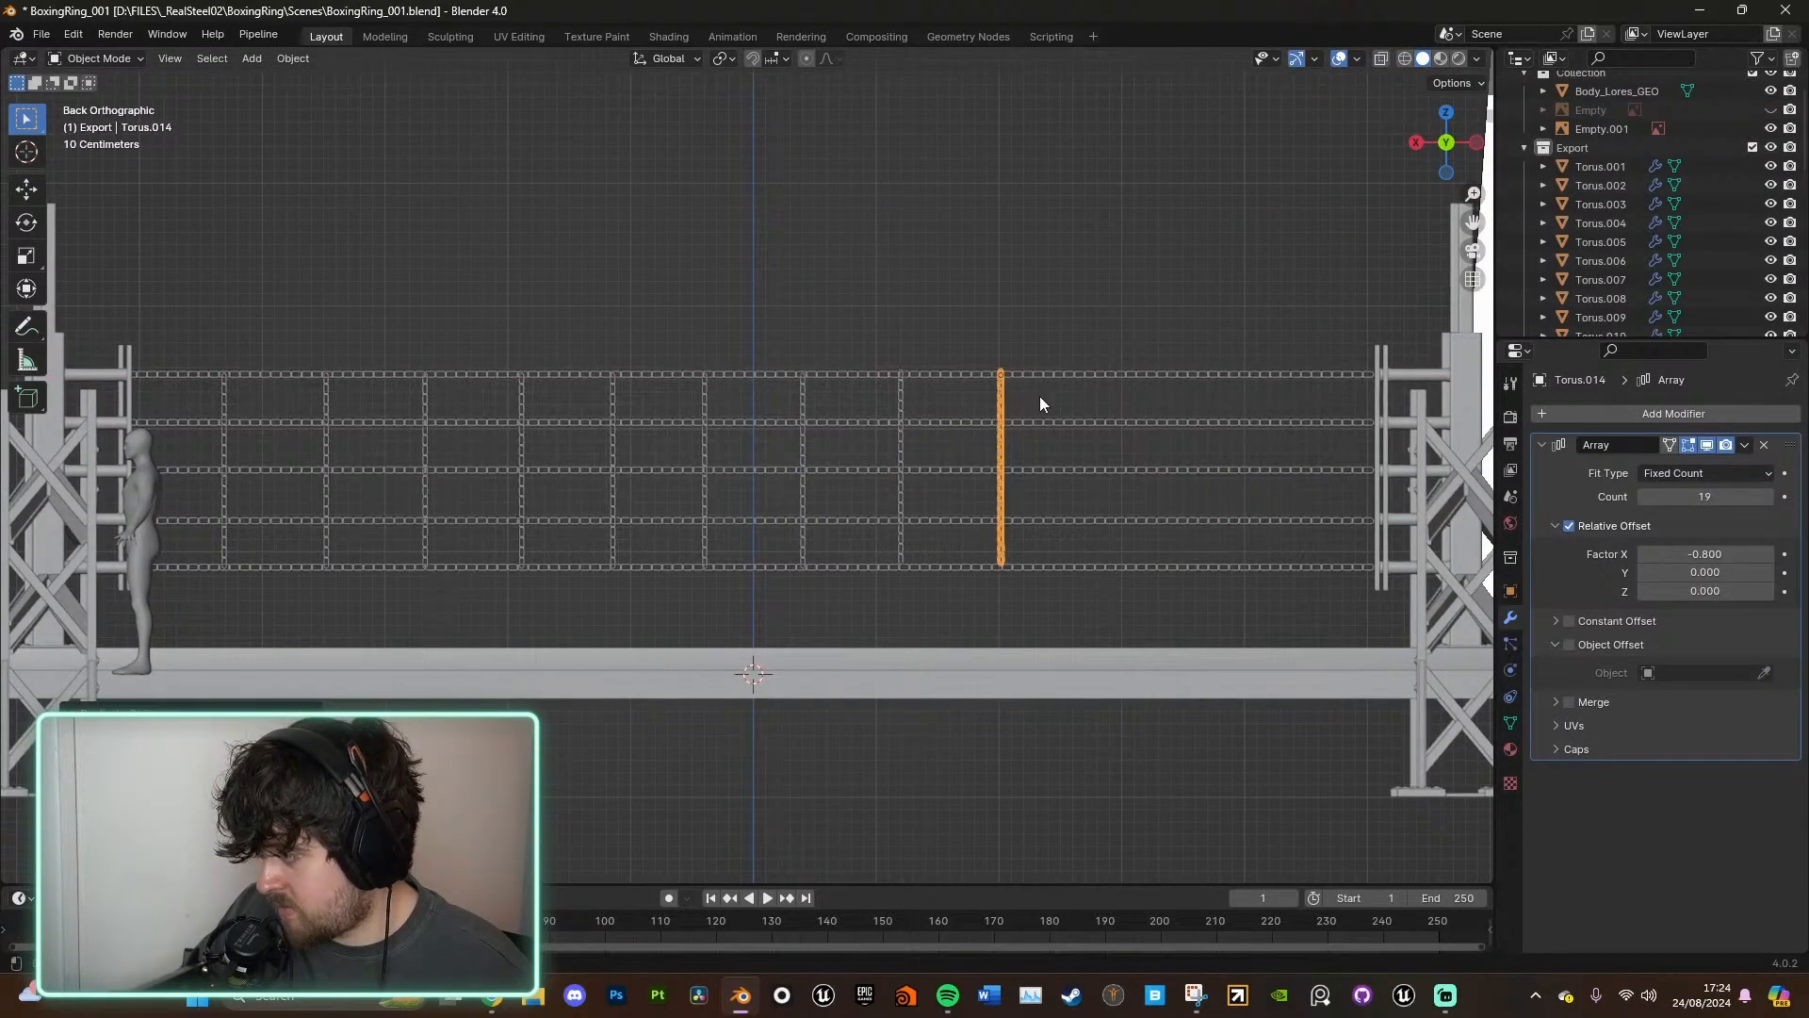
{"action": "key", "text": "shift+d"}
{"action": "left_click", "coordinate": [1150, 404]}
{"action": "key", "text": "shift+d"}
{"action": "key", "text": "x"}
{"action": "left_click", "coordinate": [1246, 397]}
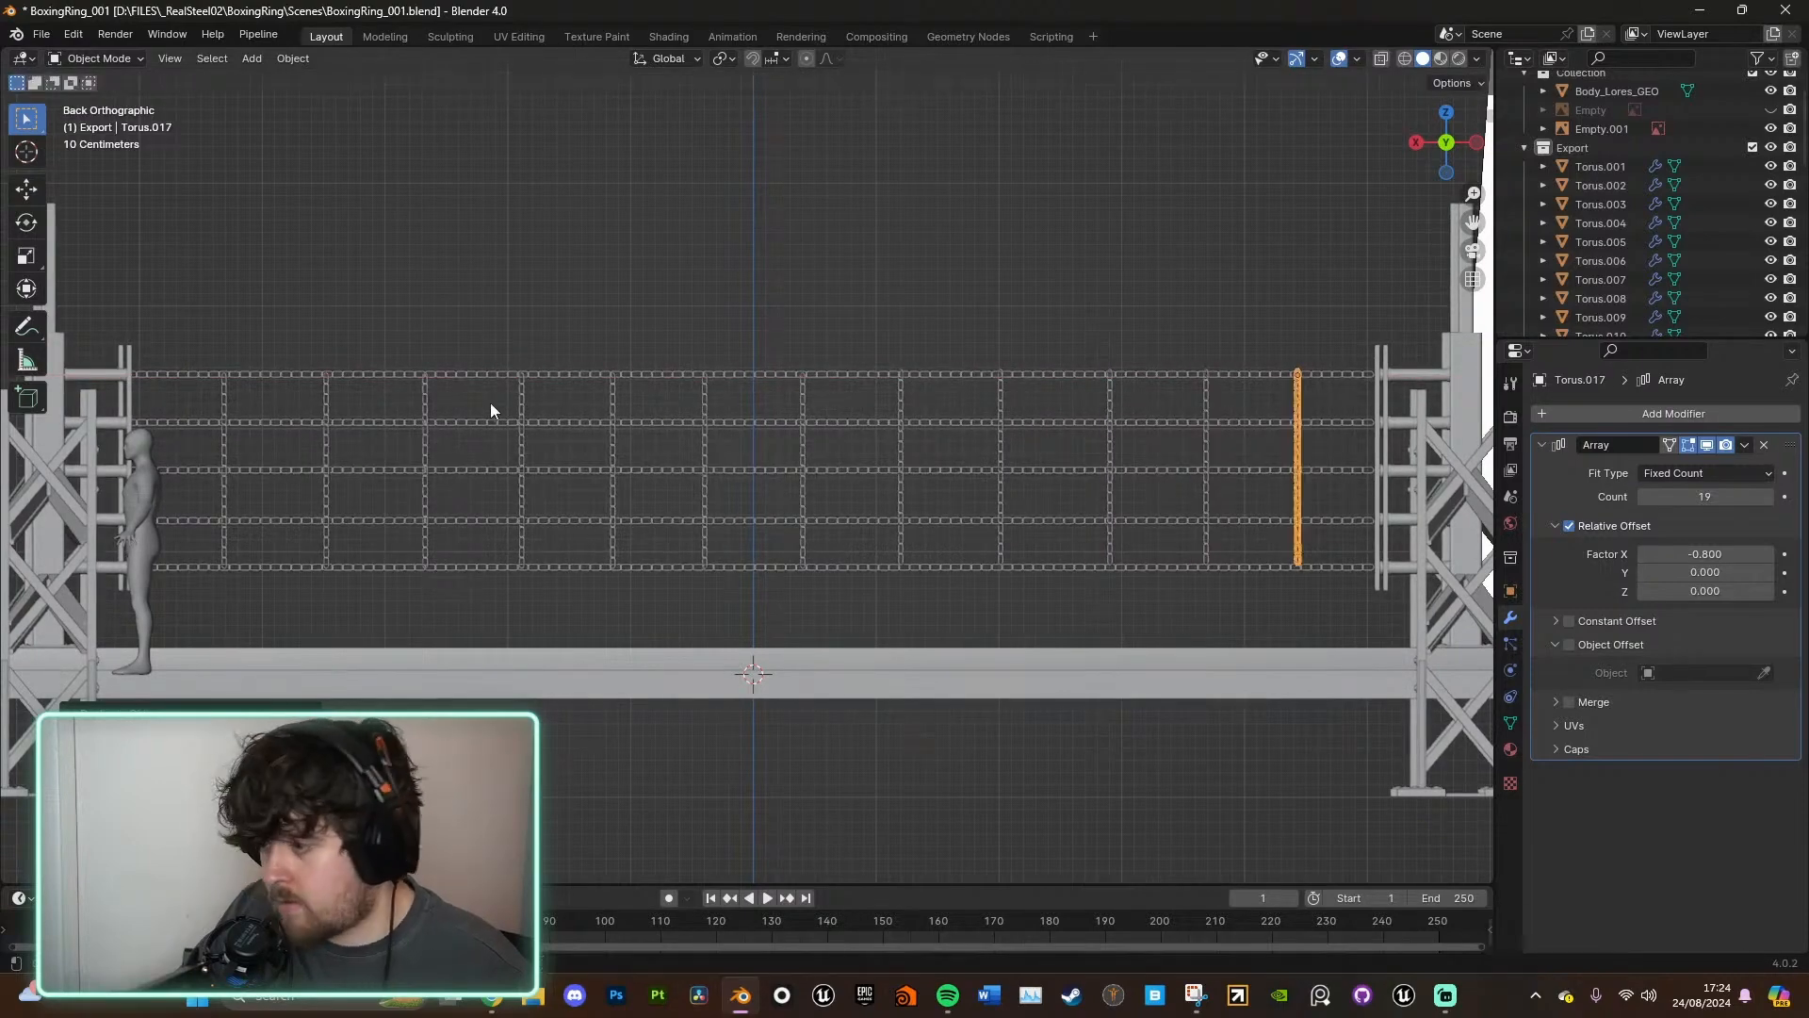
- Inspect the spacing of the vertical chains, especially those nearest the far corner post
{"action": "left_click", "coordinate": [337, 406]}
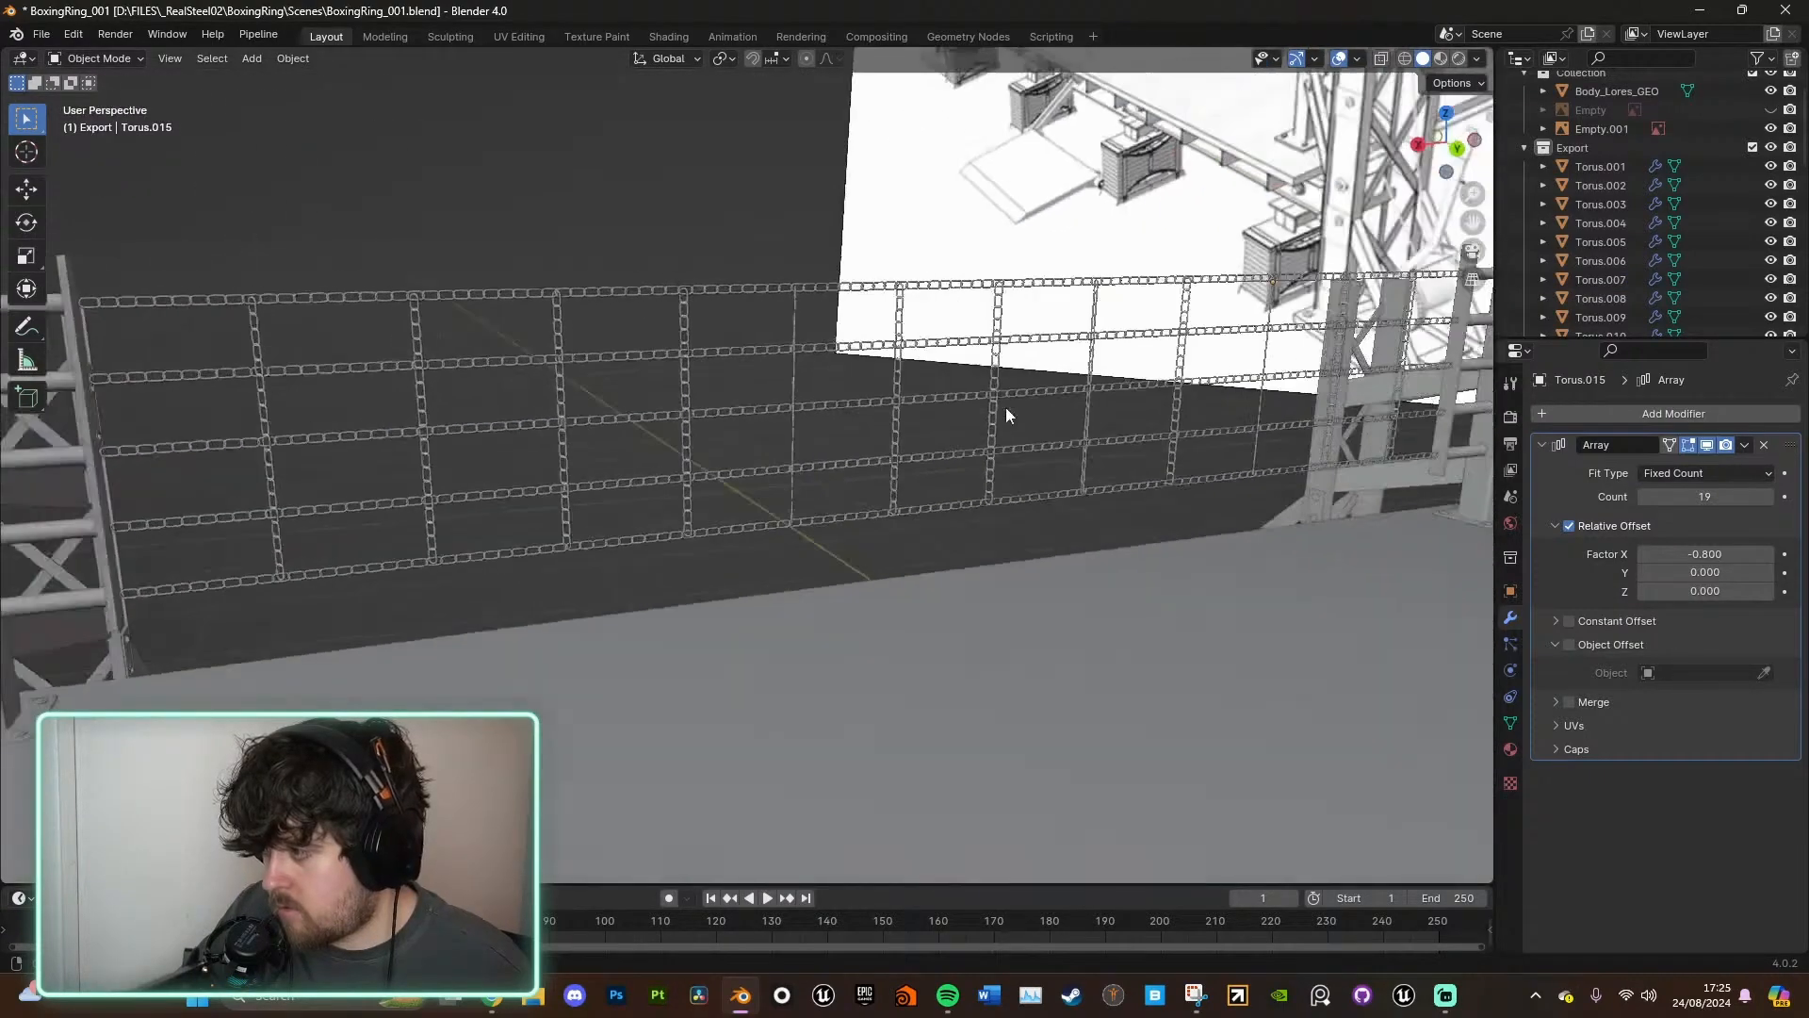
{"action": "middle_click_drag", "start_coordinate": [1005, 407], "coordinate": [410, 444], "text": "shift"}
{"action": "scroll", "coordinate": [410, 443], "scroll_direction": "up", "scroll_amount": 3}
{"action": "middle_click_drag", "start_coordinate": [957, 175], "coordinate": [910, 233]}
{"action": "left_click", "coordinate": [957, 240]}
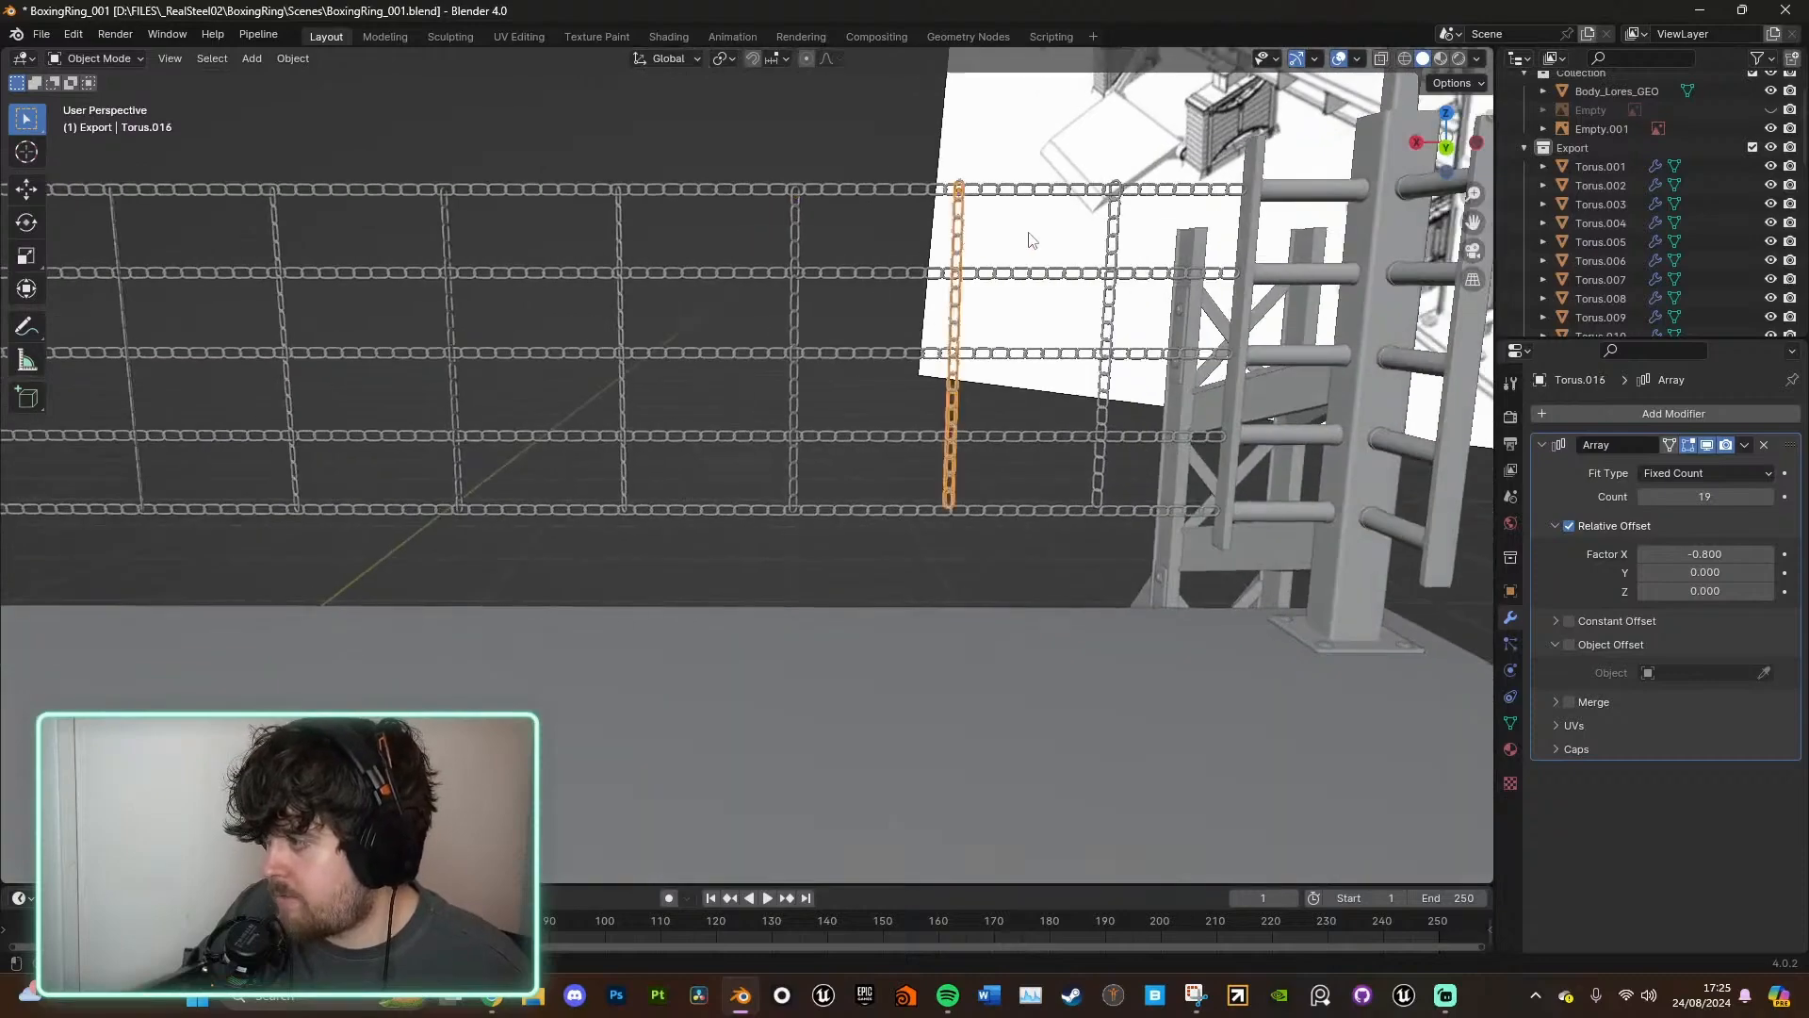
{"action": "left_click", "coordinate": [1444, 168]}
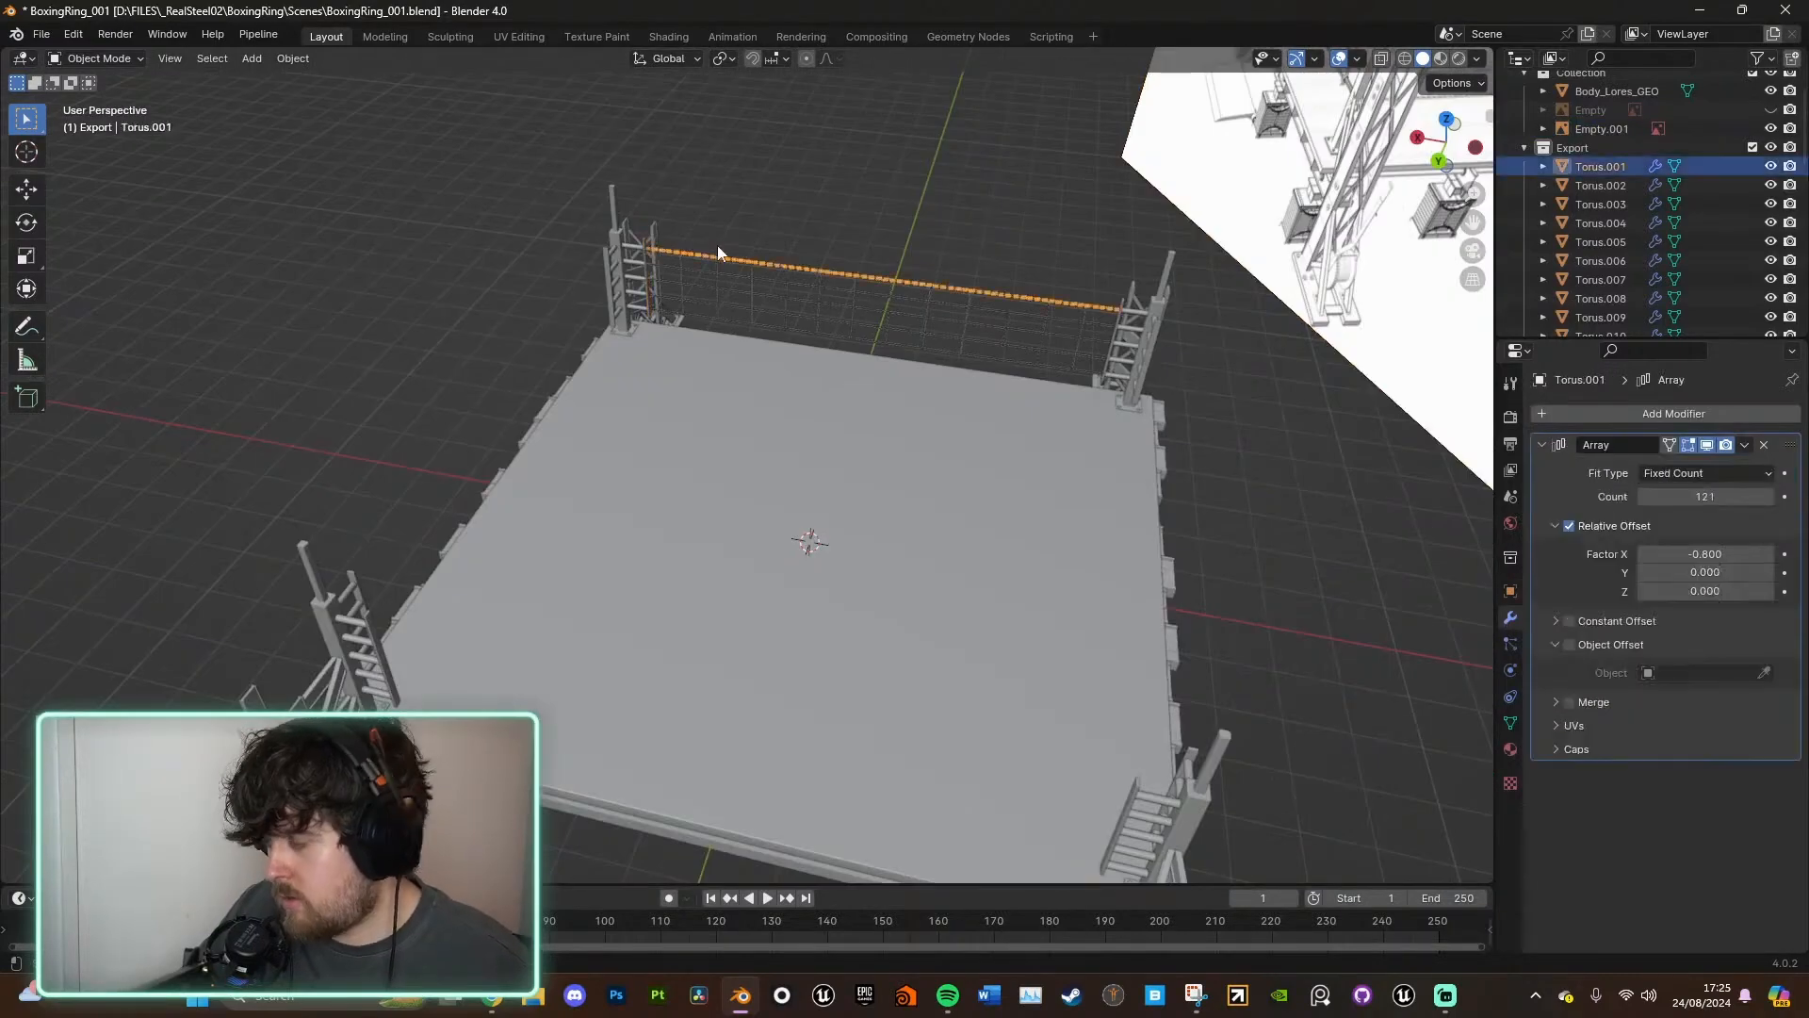
- Duplicate the top chain rope in place and remove the copy's Array modifier, leaving a single link at the post
{"action": "scroll", "coordinate": [710, 243], "scroll_direction": "up", "scroll_amount": 1}
{"action": "scroll", "coordinate": [631, 563], "scroll_direction": "up", "scroll_amount": 4}
{"action": "middle_click_drag", "start_coordinate": [482, 603], "coordinate": [1017, 518], "text": "shift"}
{"action": "scroll", "coordinate": [754, 297], "scroll_direction": "up", "scroll_amount": 4}
{"action": "middle_click_drag", "start_coordinate": [720, 302], "coordinate": [782, 528], "text": "shift"}
{"action": "scroll", "coordinate": [659, 235], "scroll_direction": "up", "scroll_amount": 4}
{"action": "middle_click_drag", "start_coordinate": [656, 266], "coordinate": [687, 318], "text": "shift"}
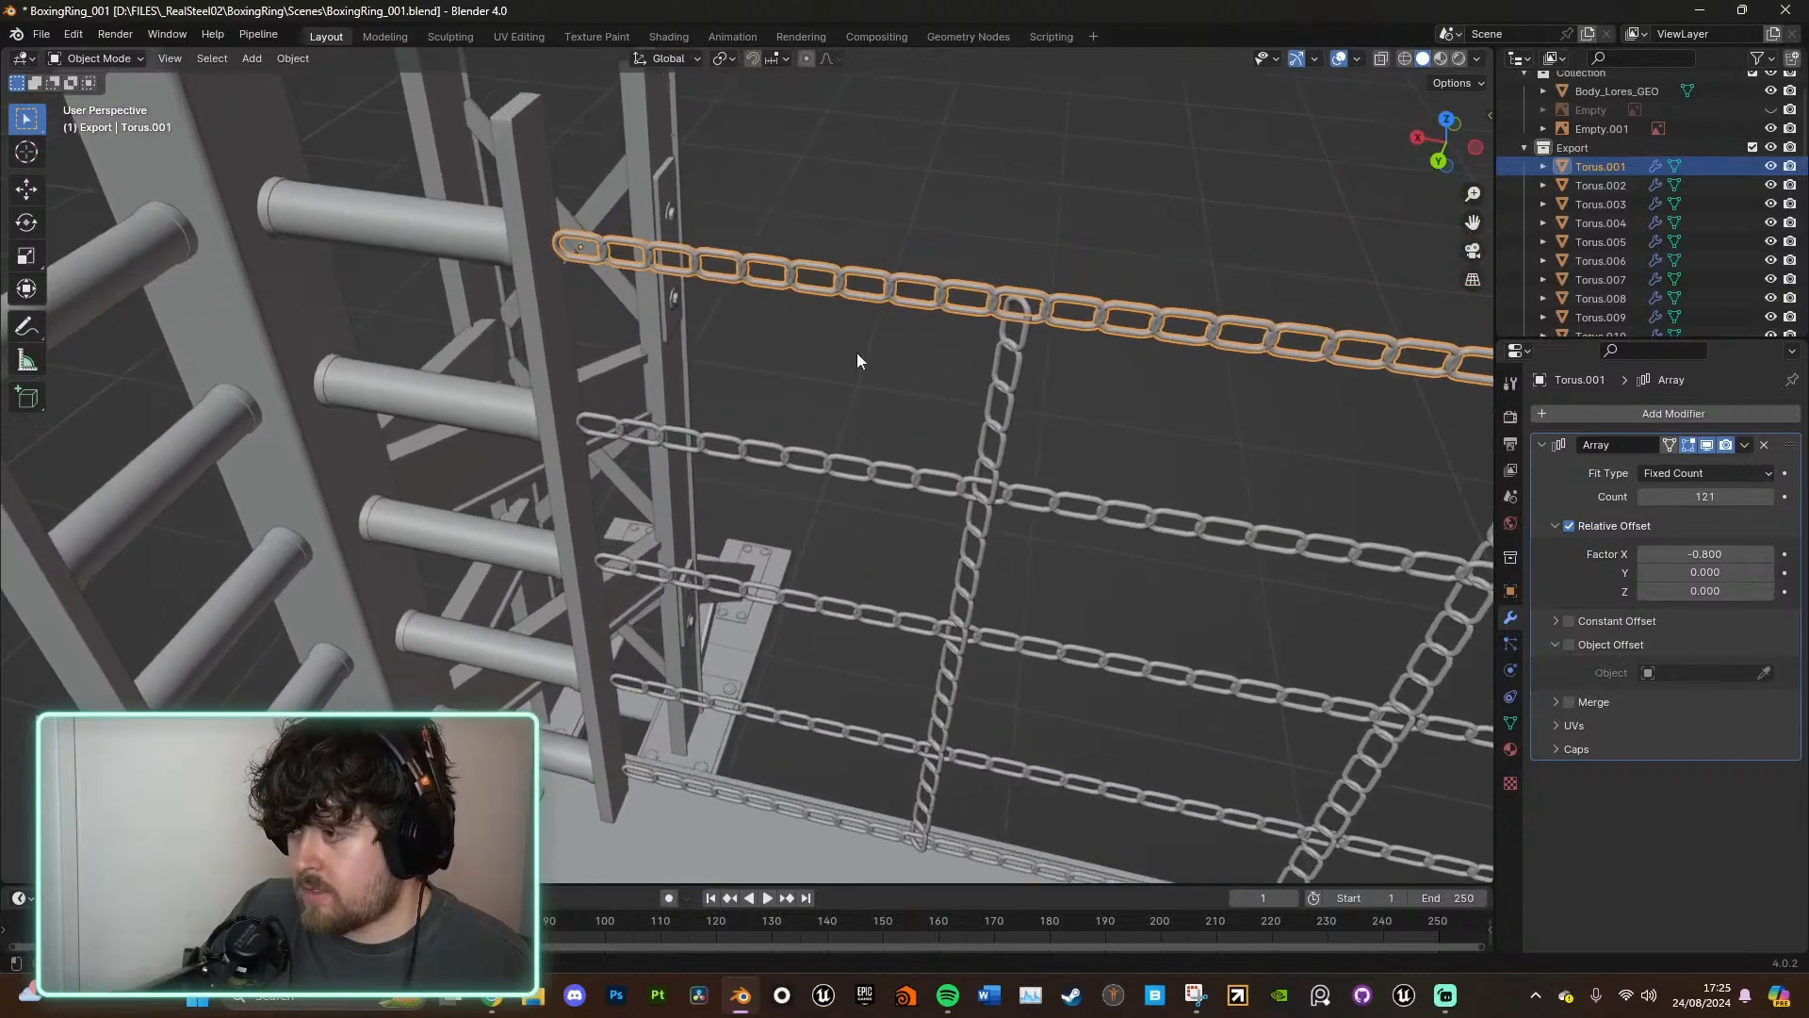
{"action": "key", "text": "shift+d"}
{"action": "right_click", "coordinate": [795, 380]}
{"action": "left_click", "coordinate": [1760, 446]}
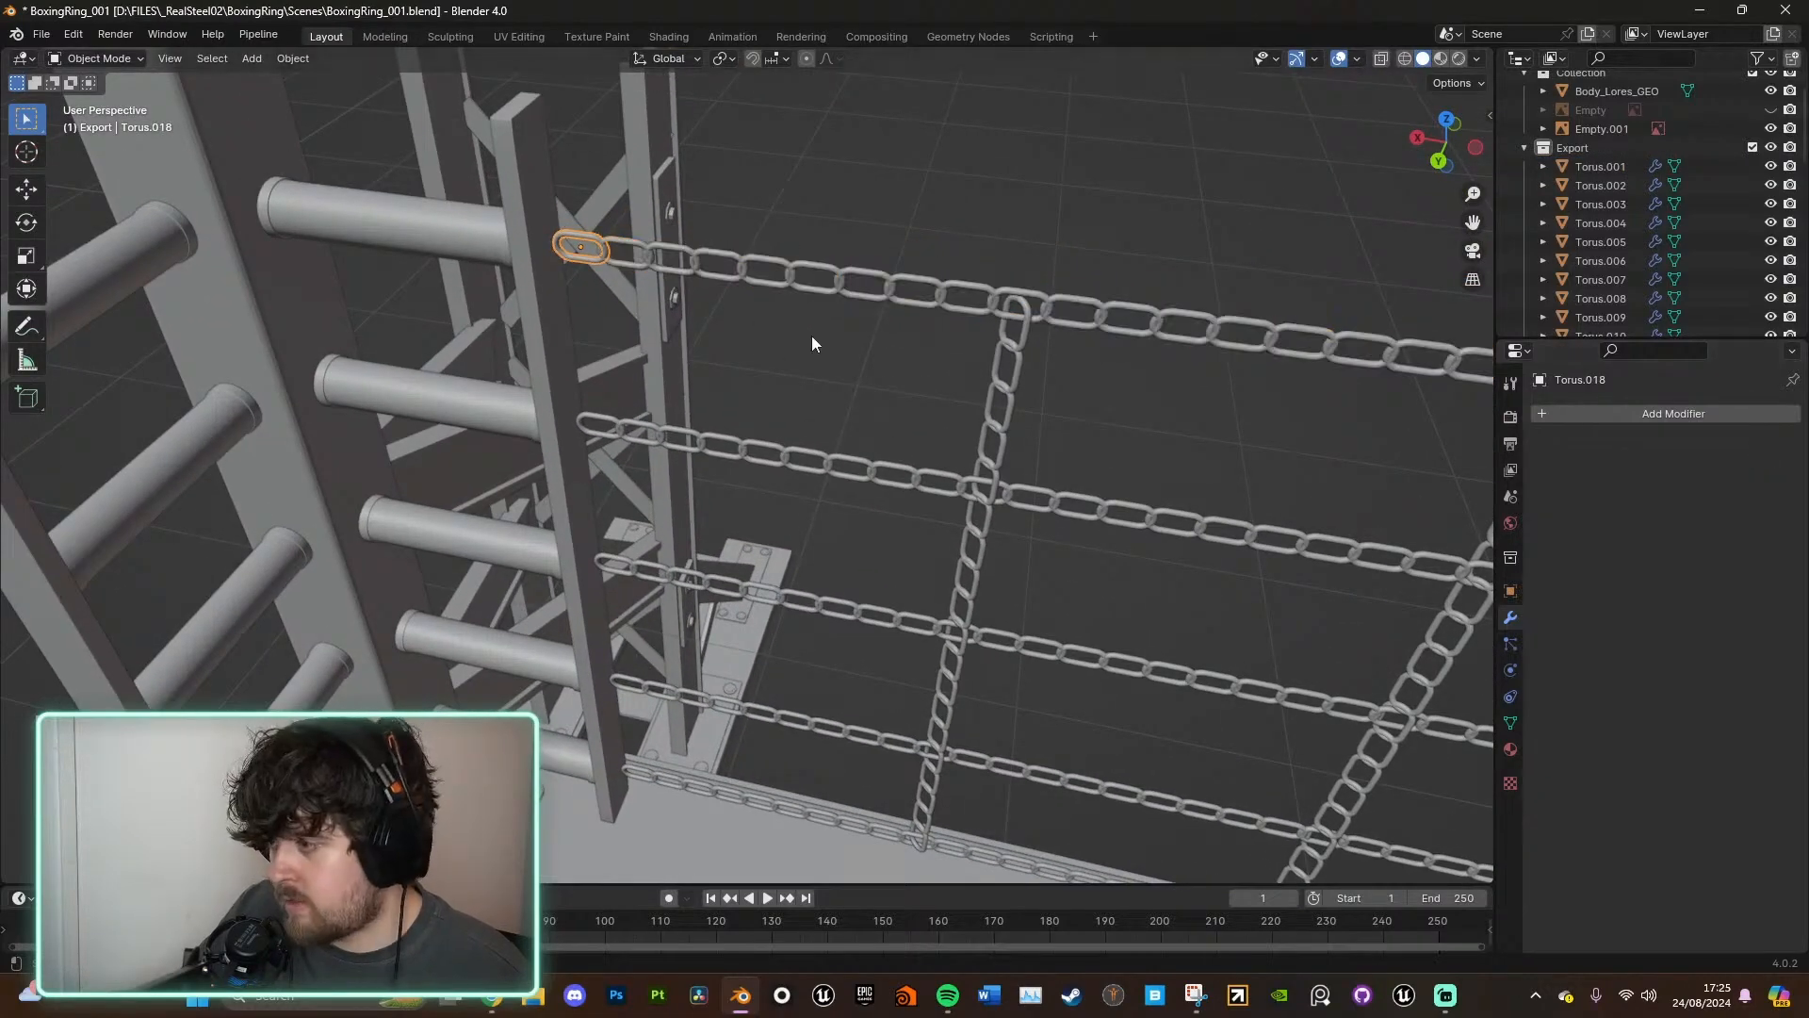
- Scale the single link up in X and Y only and reduce it to a U-shaped hook around the rope's end
{"action": "key", "text": "KP_Decimal"}
{"action": "key", "text": "s"}
{"action": "key", "text": "shift+z"}
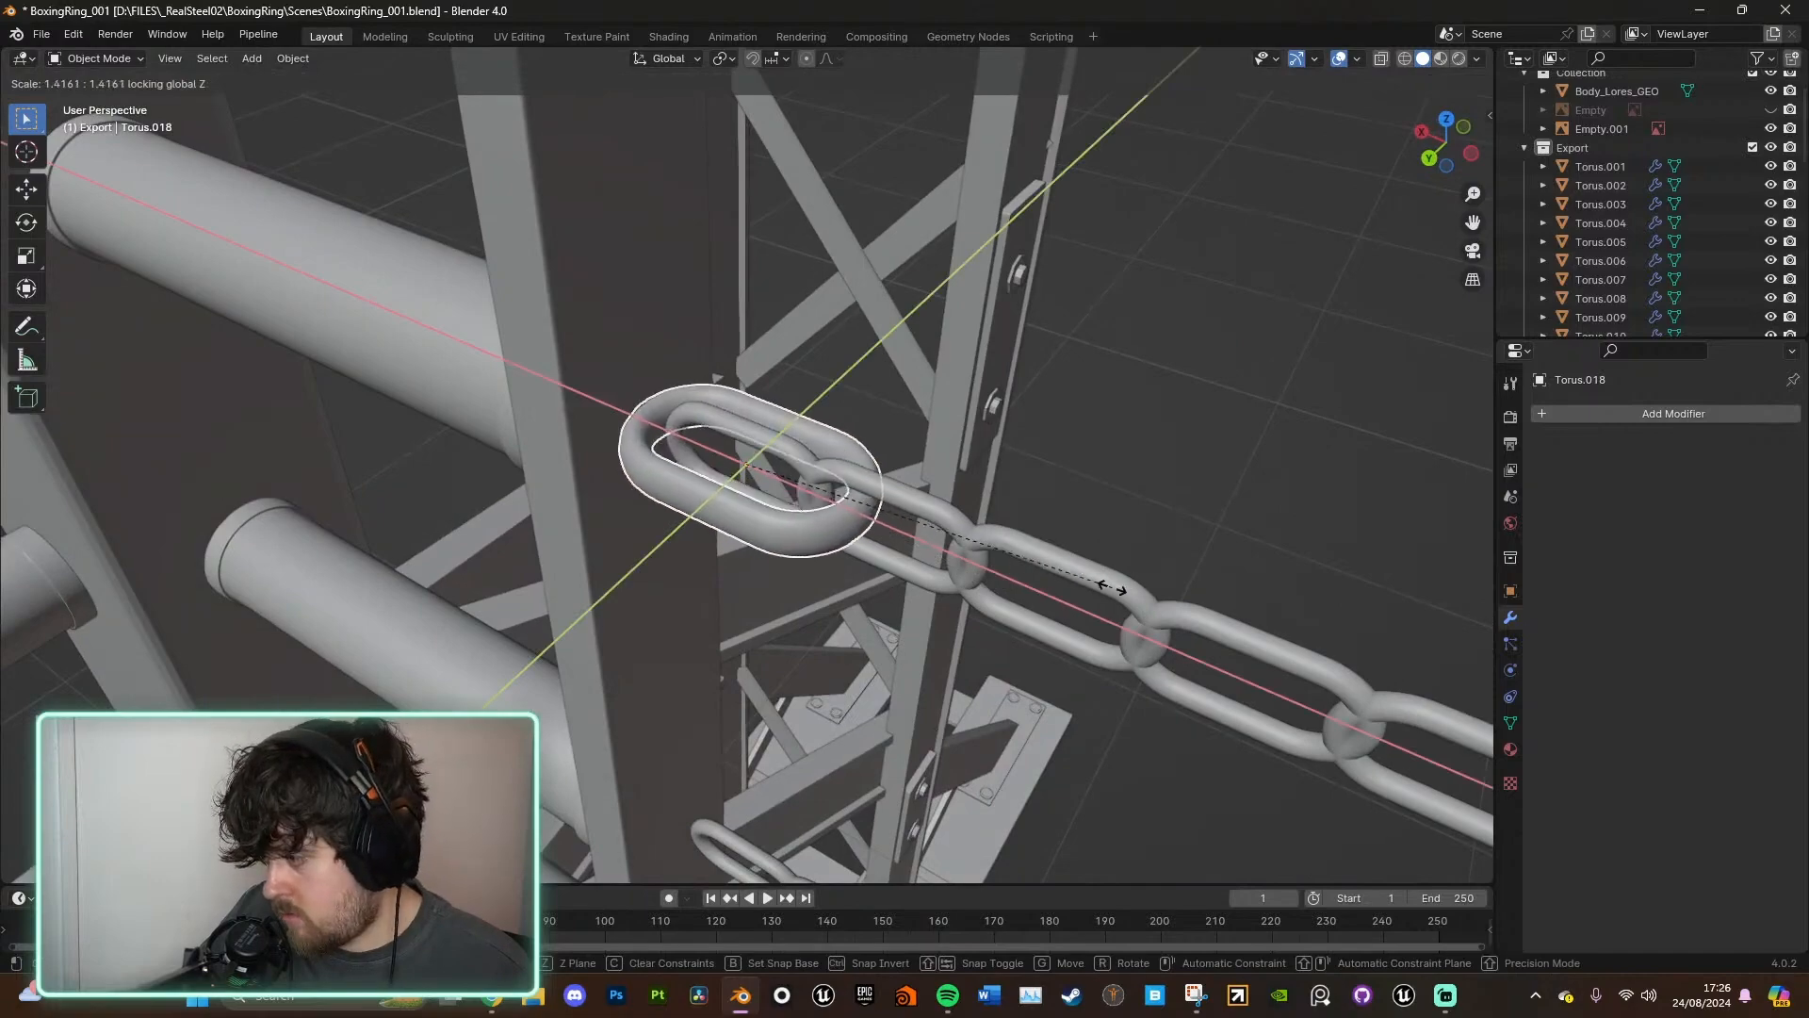
{"action": "left_click", "coordinate": [1108, 587]}
{"action": "middle_click_drag", "start_coordinate": [1106, 586], "coordinate": [839, 477]}
{"action": "key", "text": "alt+z"}
{"action": "key", "text": "alt+z"}
- Duplicate the bolted plate on the corner brace and remove the copy's Array modifier
{"action": "scroll", "coordinate": [800, 479], "scroll_direction": "down", "scroll_amount": 7}
{"action": "left_click", "coordinate": [833, 460]}
{"action": "left_click", "coordinate": [1114, 528]}
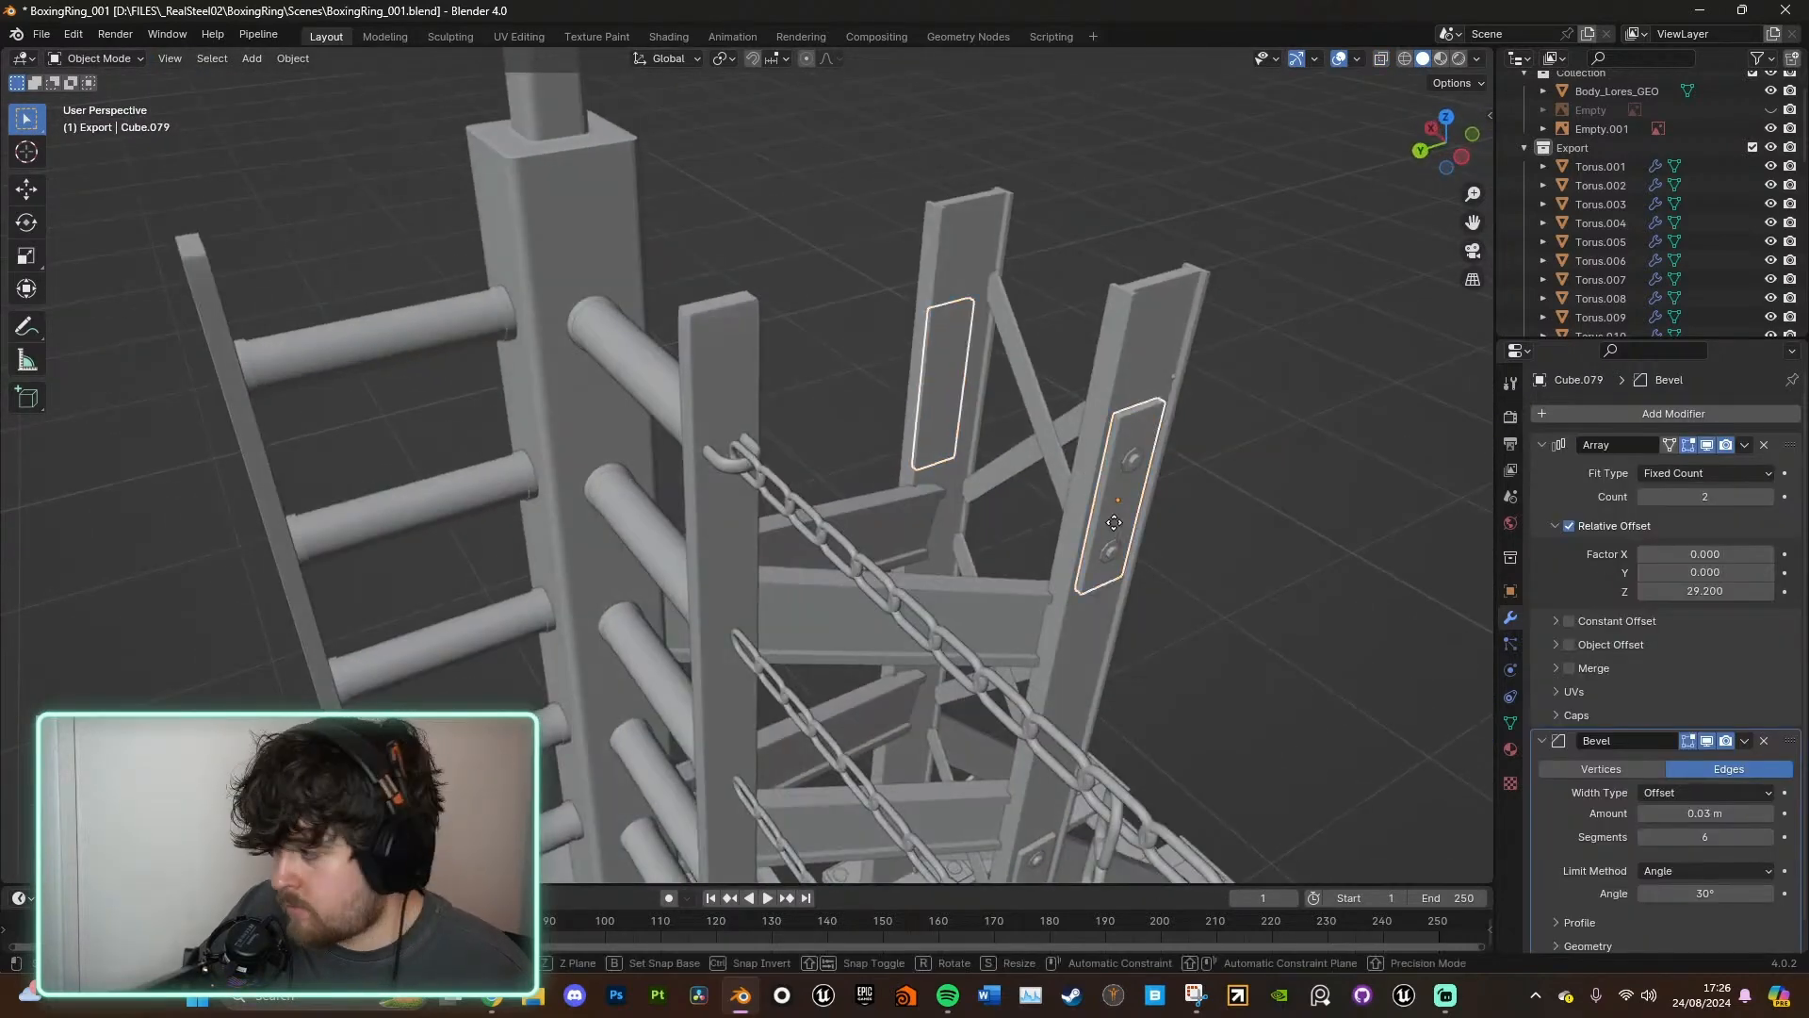
{"action": "left_click", "coordinate": [1763, 446]}
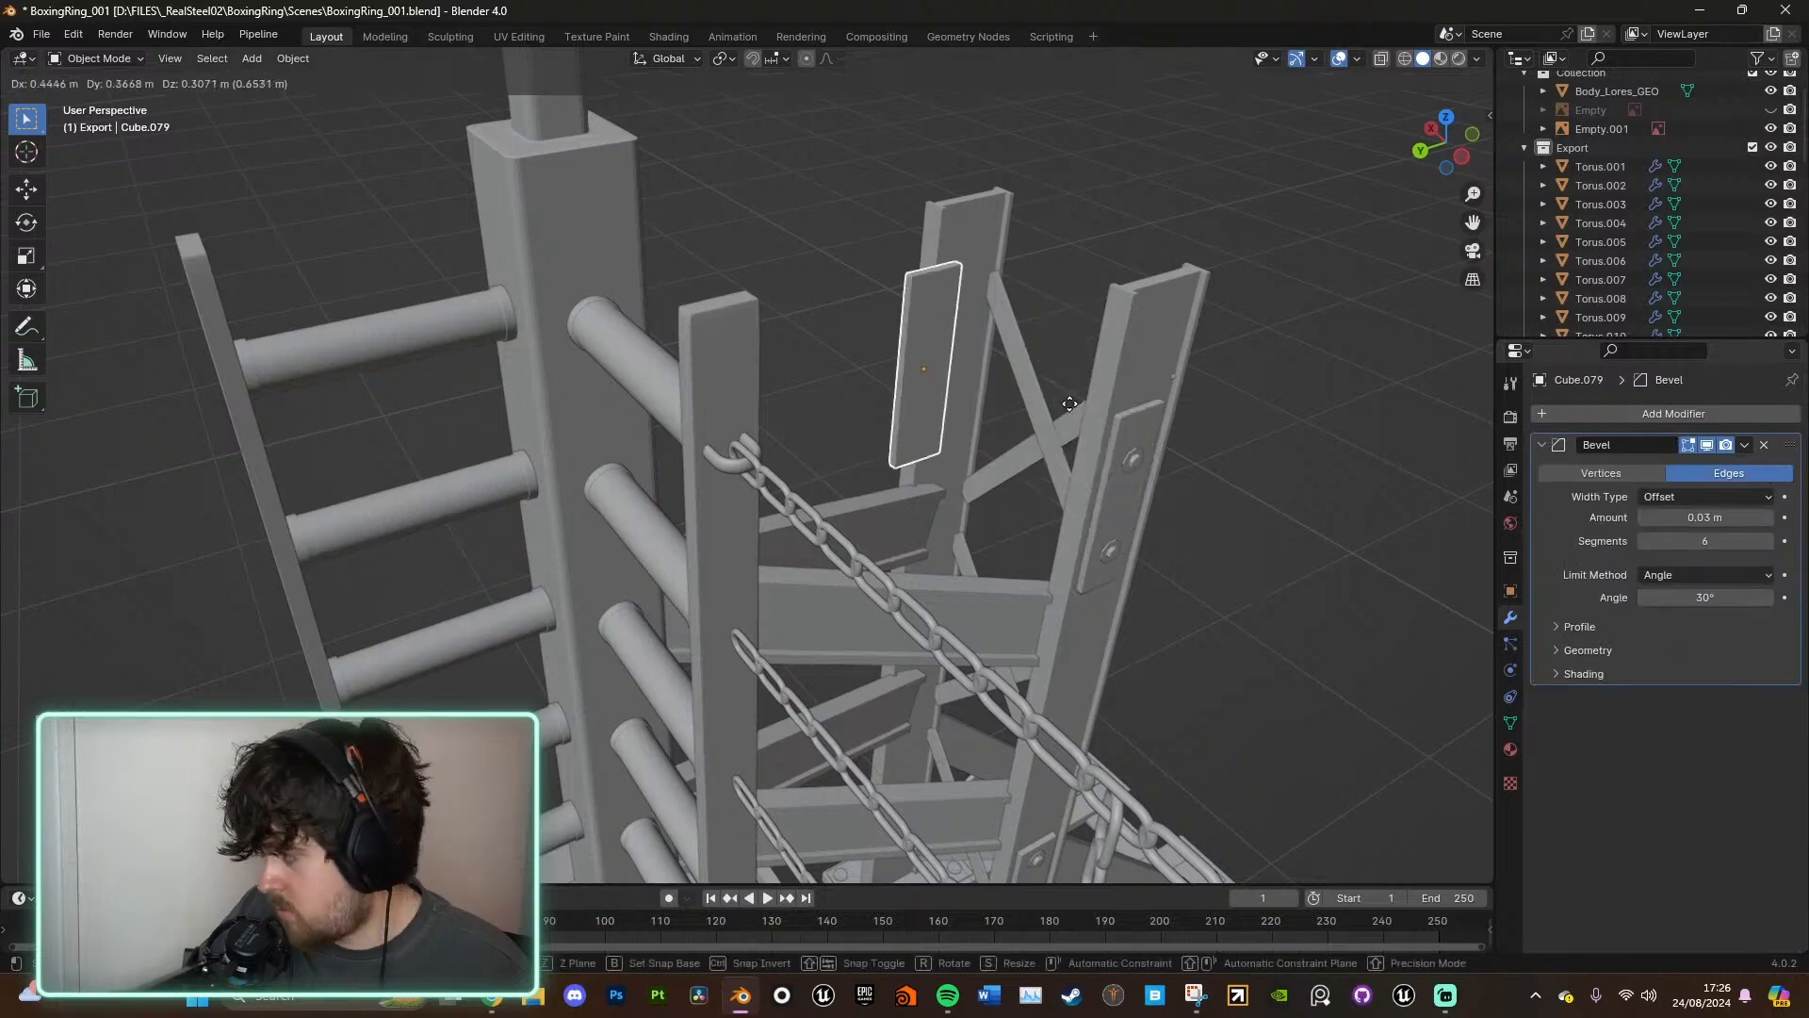
- Move the copied plate to the U-shaped hook and shift it horizontally, locking Z, toward the ladder post
{"action": "key", "text": "ctrl+KP_1"}
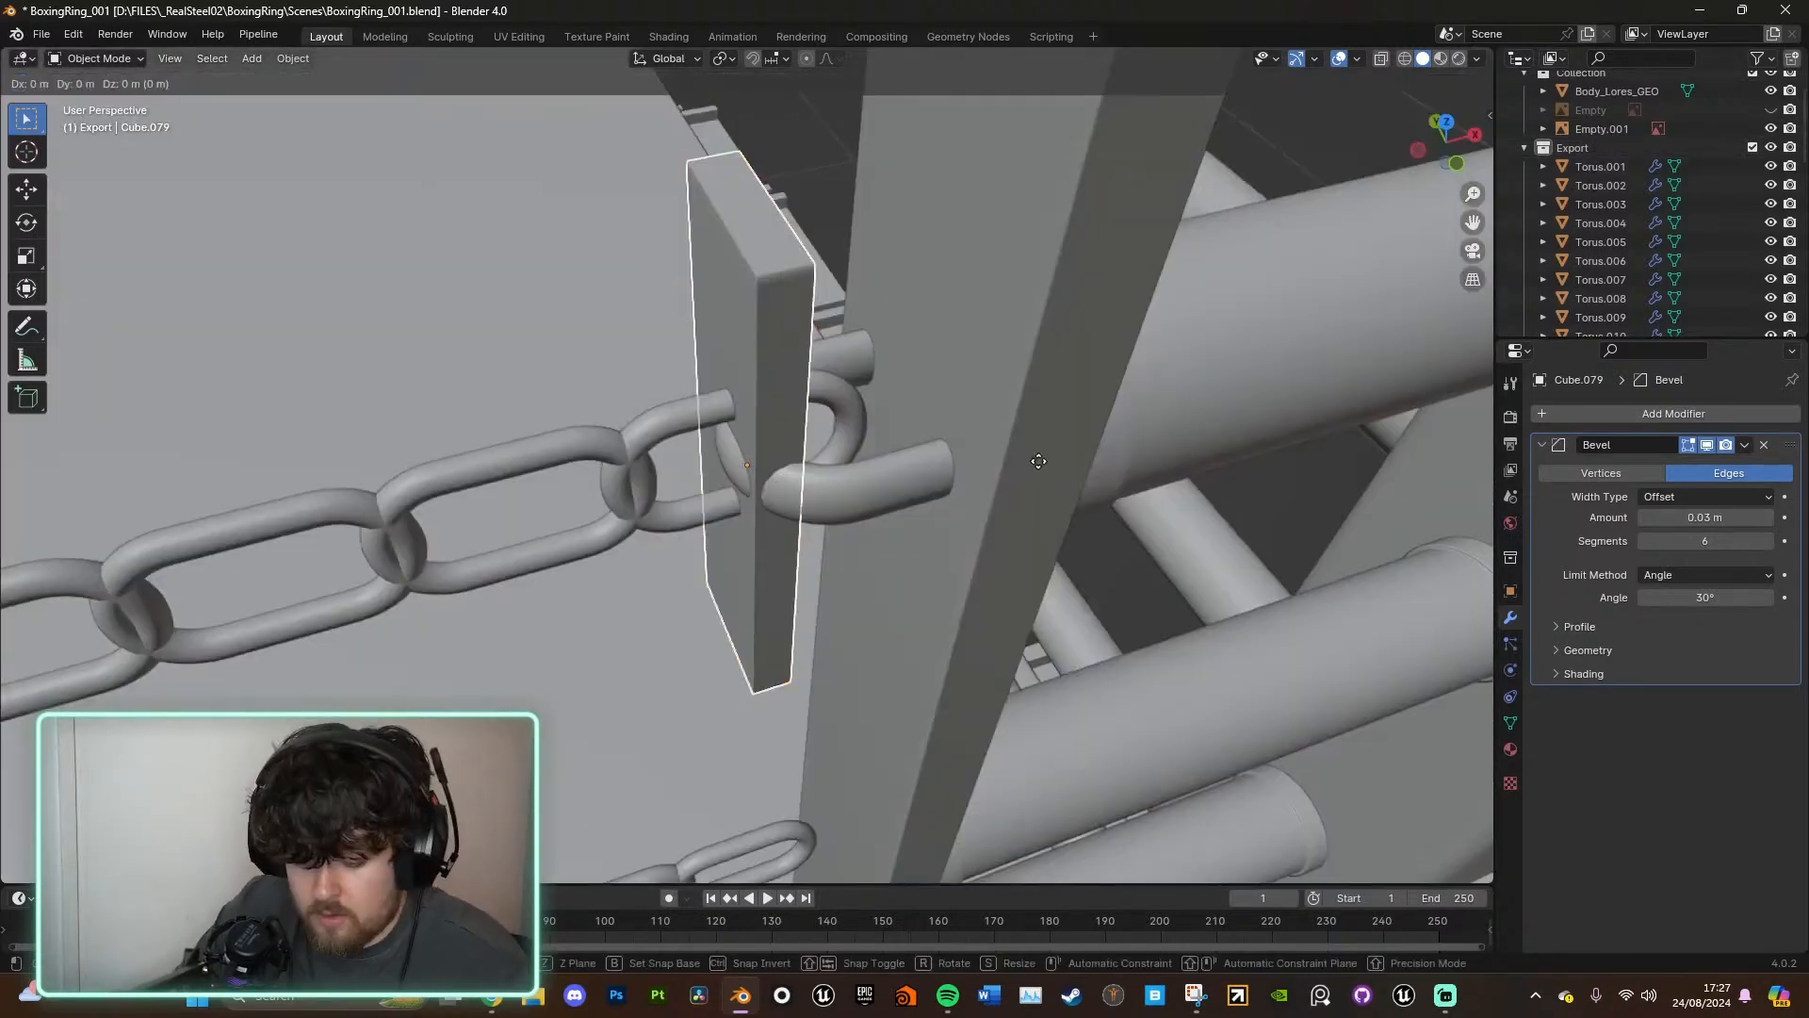
{"action": "key", "text": "g"}
{"action": "key", "text": "shift+z"}
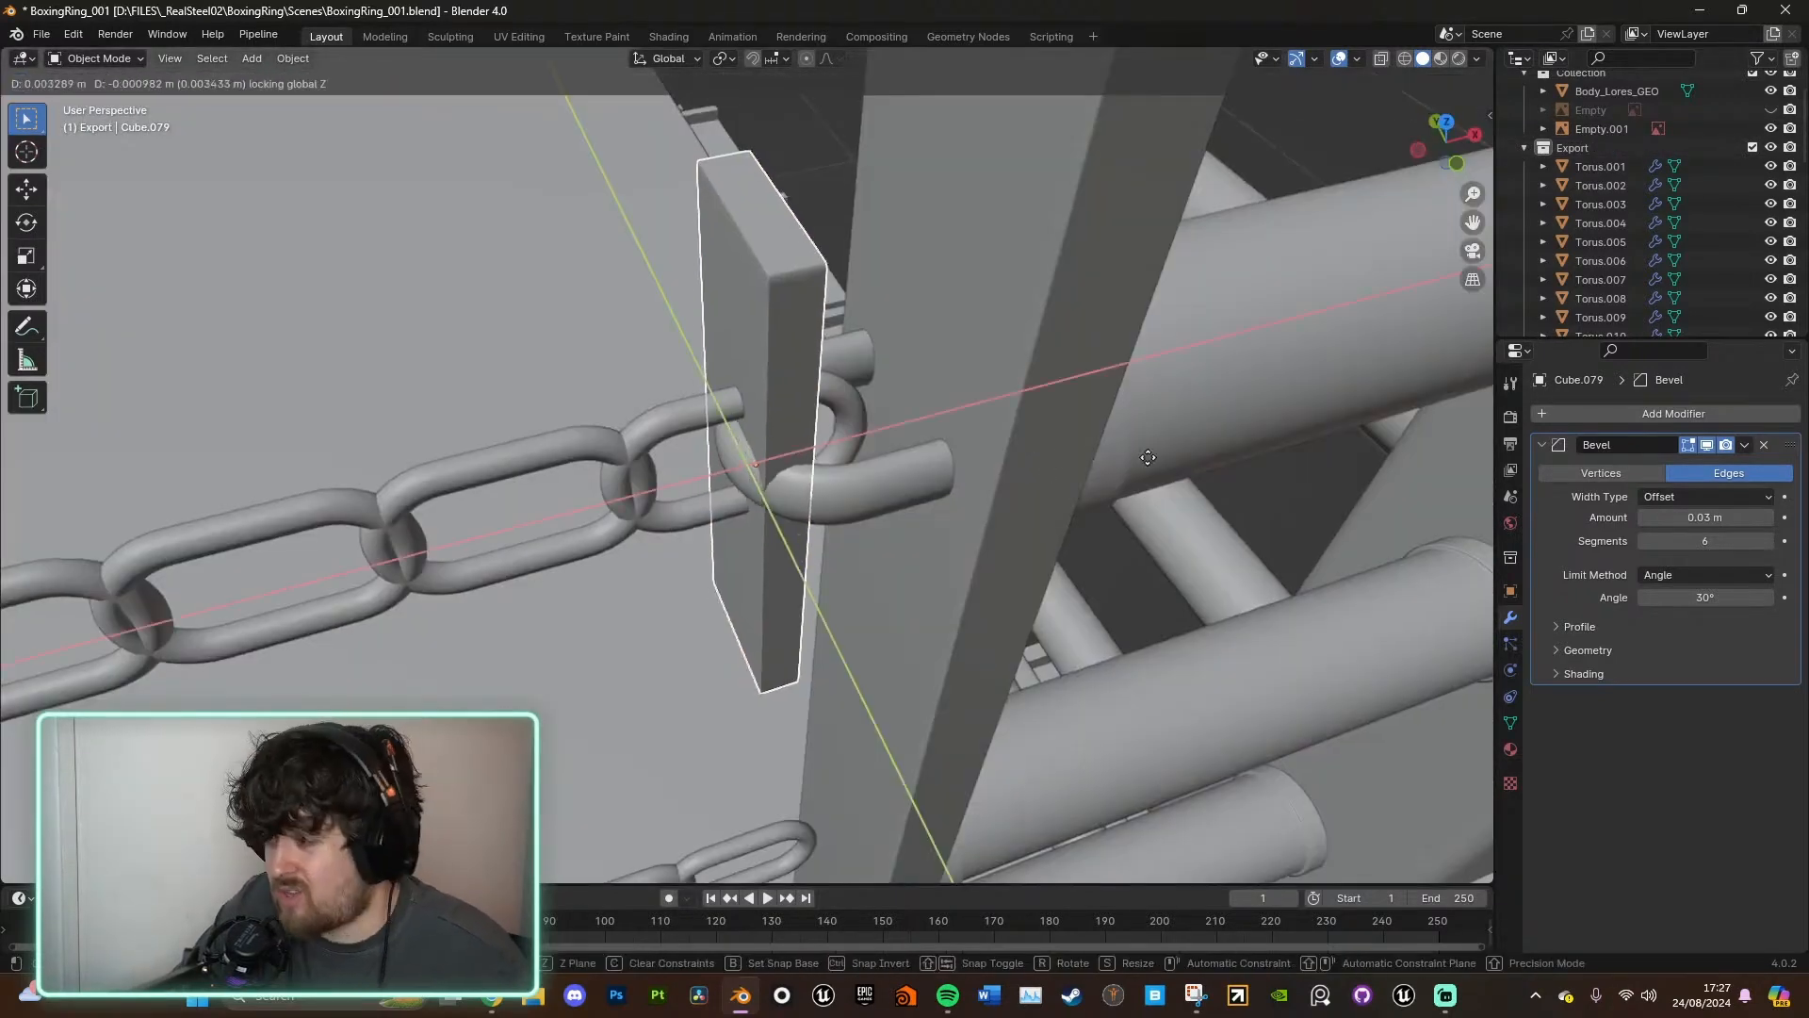
{"action": "left_click", "coordinate": [1261, 427]}
{"action": "mouse_move", "coordinate": [1259, 426]}
{"action": "middle_mouse_down"}
{"action": "mouse_move", "coordinate": [1269, 357]}
{"action": "mouse_move", "coordinate": [1334, 360]}
{"action": "mouse_move", "coordinate": [1227, 439]}
{"action": "middle_mouse_up"}
- Shorten the plate along Z and widen it along Y behind the U-shaped hook
{"action": "key", "text": "s"}
{"action": "key", "text": "z"}
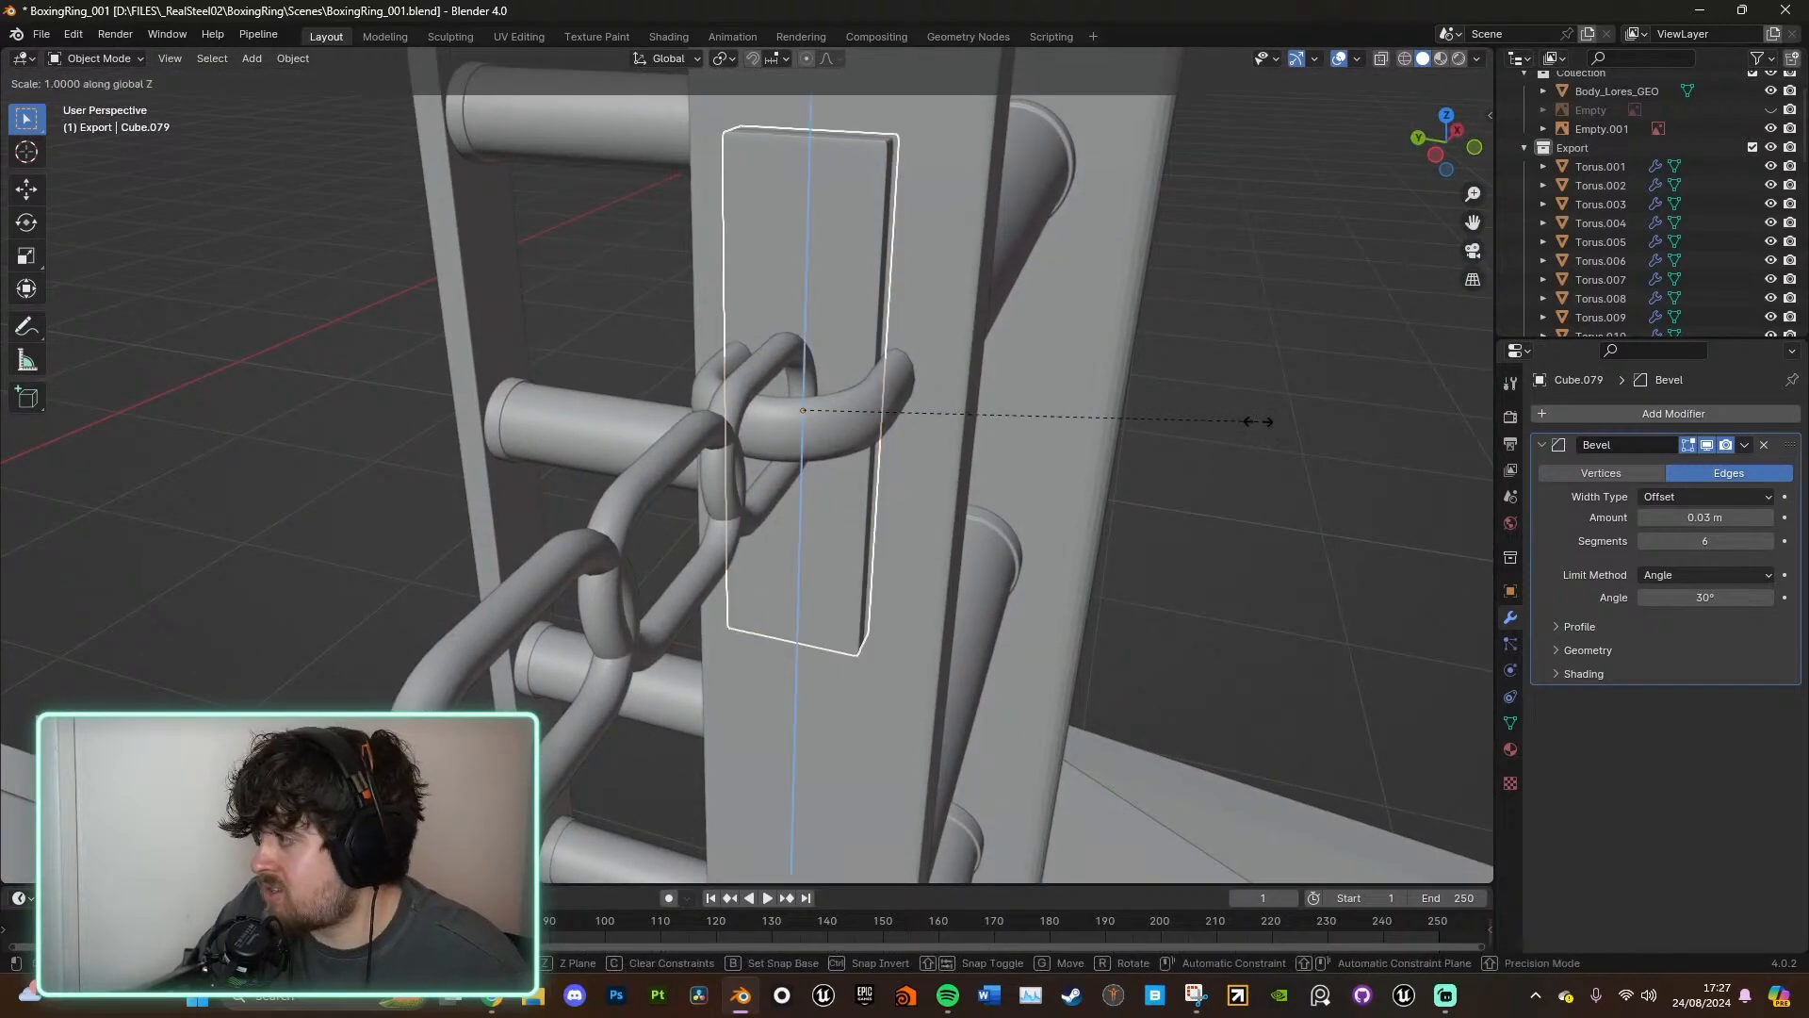
{"action": "left_click", "coordinate": [1021, 414]}
{"action": "key", "text": "s"}
{"action": "key", "text": "y"}
{"action": "left_click", "coordinate": [1184, 418]}
- Narrow the plate slightly along Y to fit the ladder post's face
{"action": "middle_click_drag", "start_coordinate": [1185, 419], "coordinate": [1232, 520]}
{"action": "key", "text": "s"}
{"action": "key", "text": "y"}
{"action": "key", "text": "Escape"}
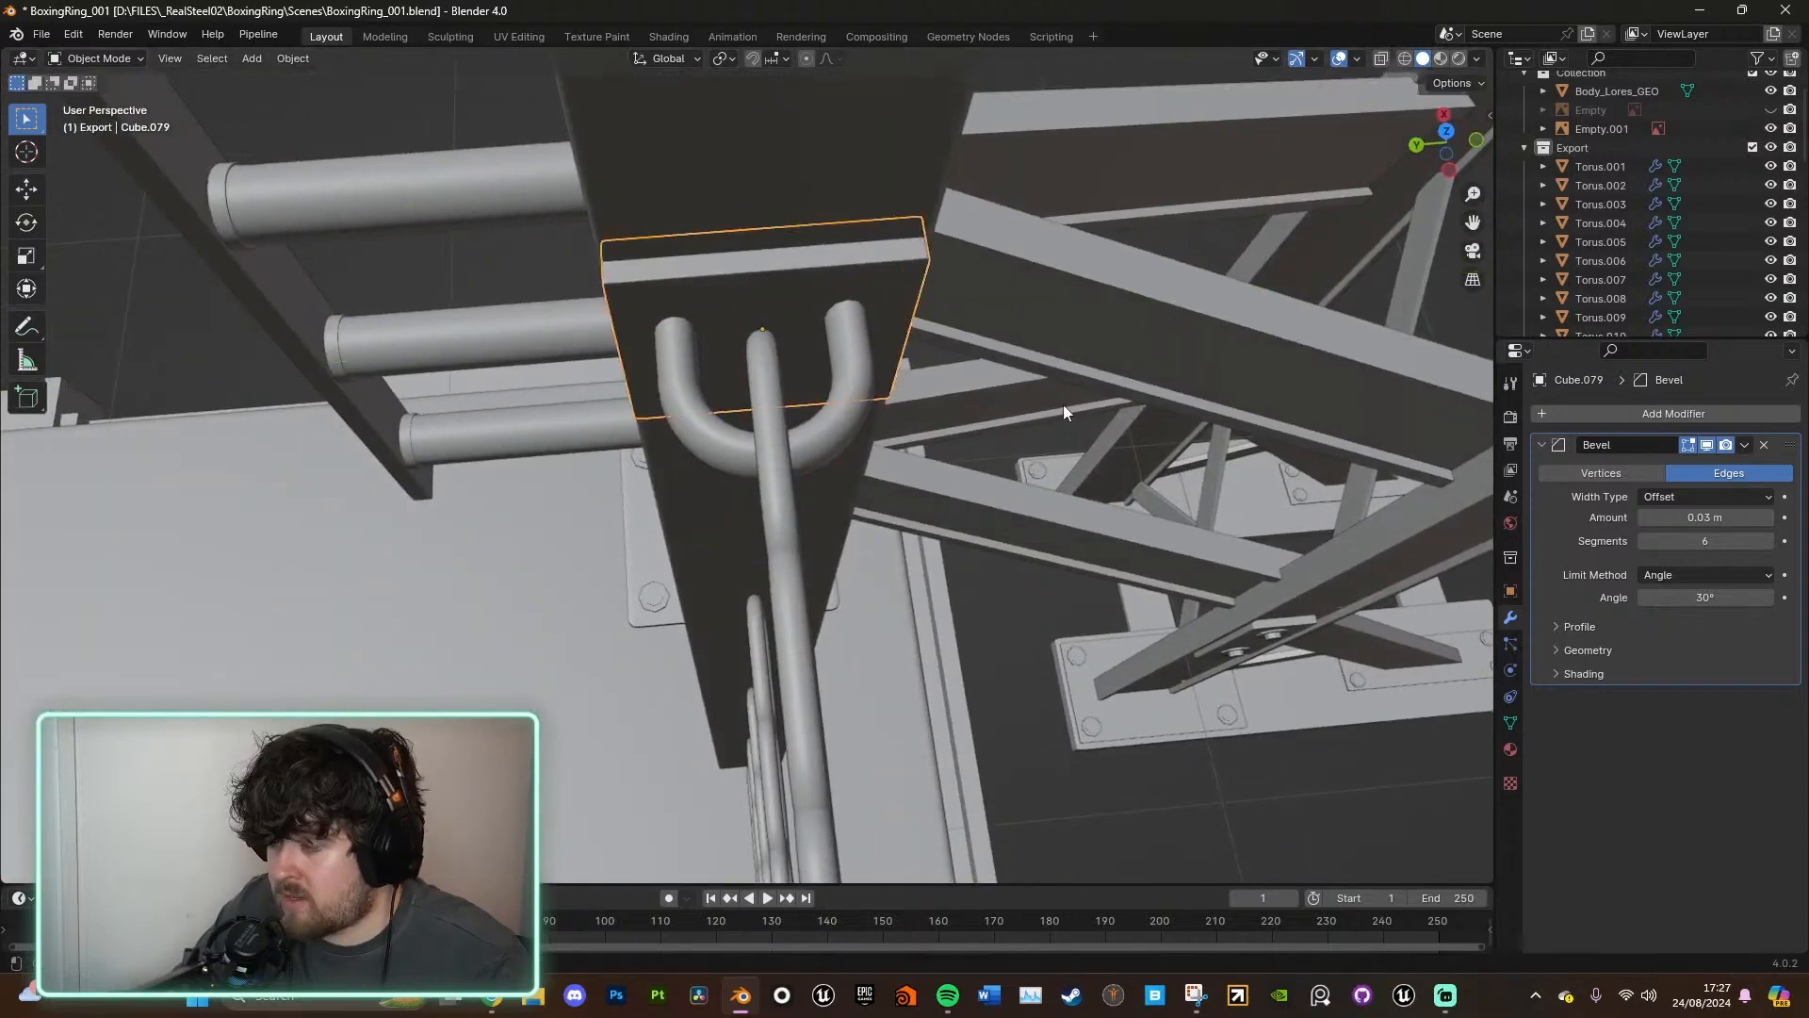
{"action": "key", "text": "s"}
{"action": "key", "text": "y"}
{"action": "left_click", "coordinate": [1019, 405]}
{"action": "middle_click_drag", "start_coordinate": [1020, 405], "coordinate": [1216, 217]}
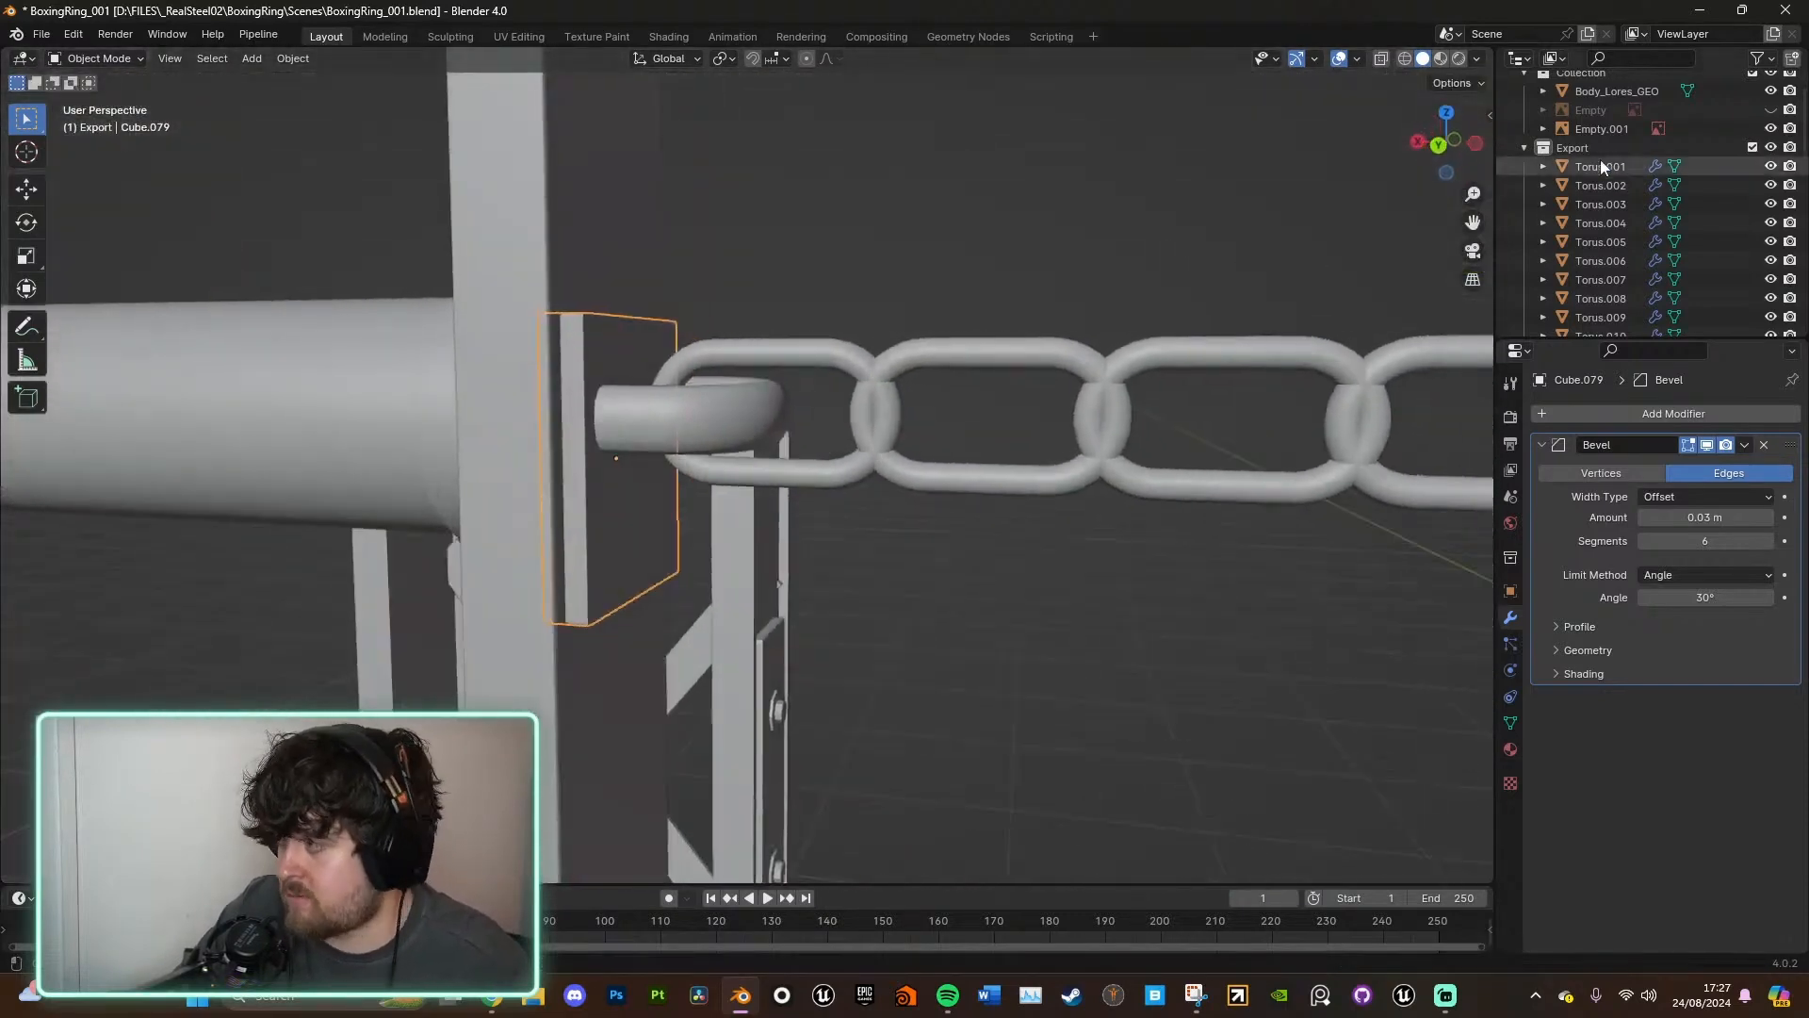
- Move the plate along X so it sits against the ladder post's face
{"action": "left_click", "coordinate": [1444, 146]}
{"action": "key", "text": "g"}
{"action": "key", "text": "x"}
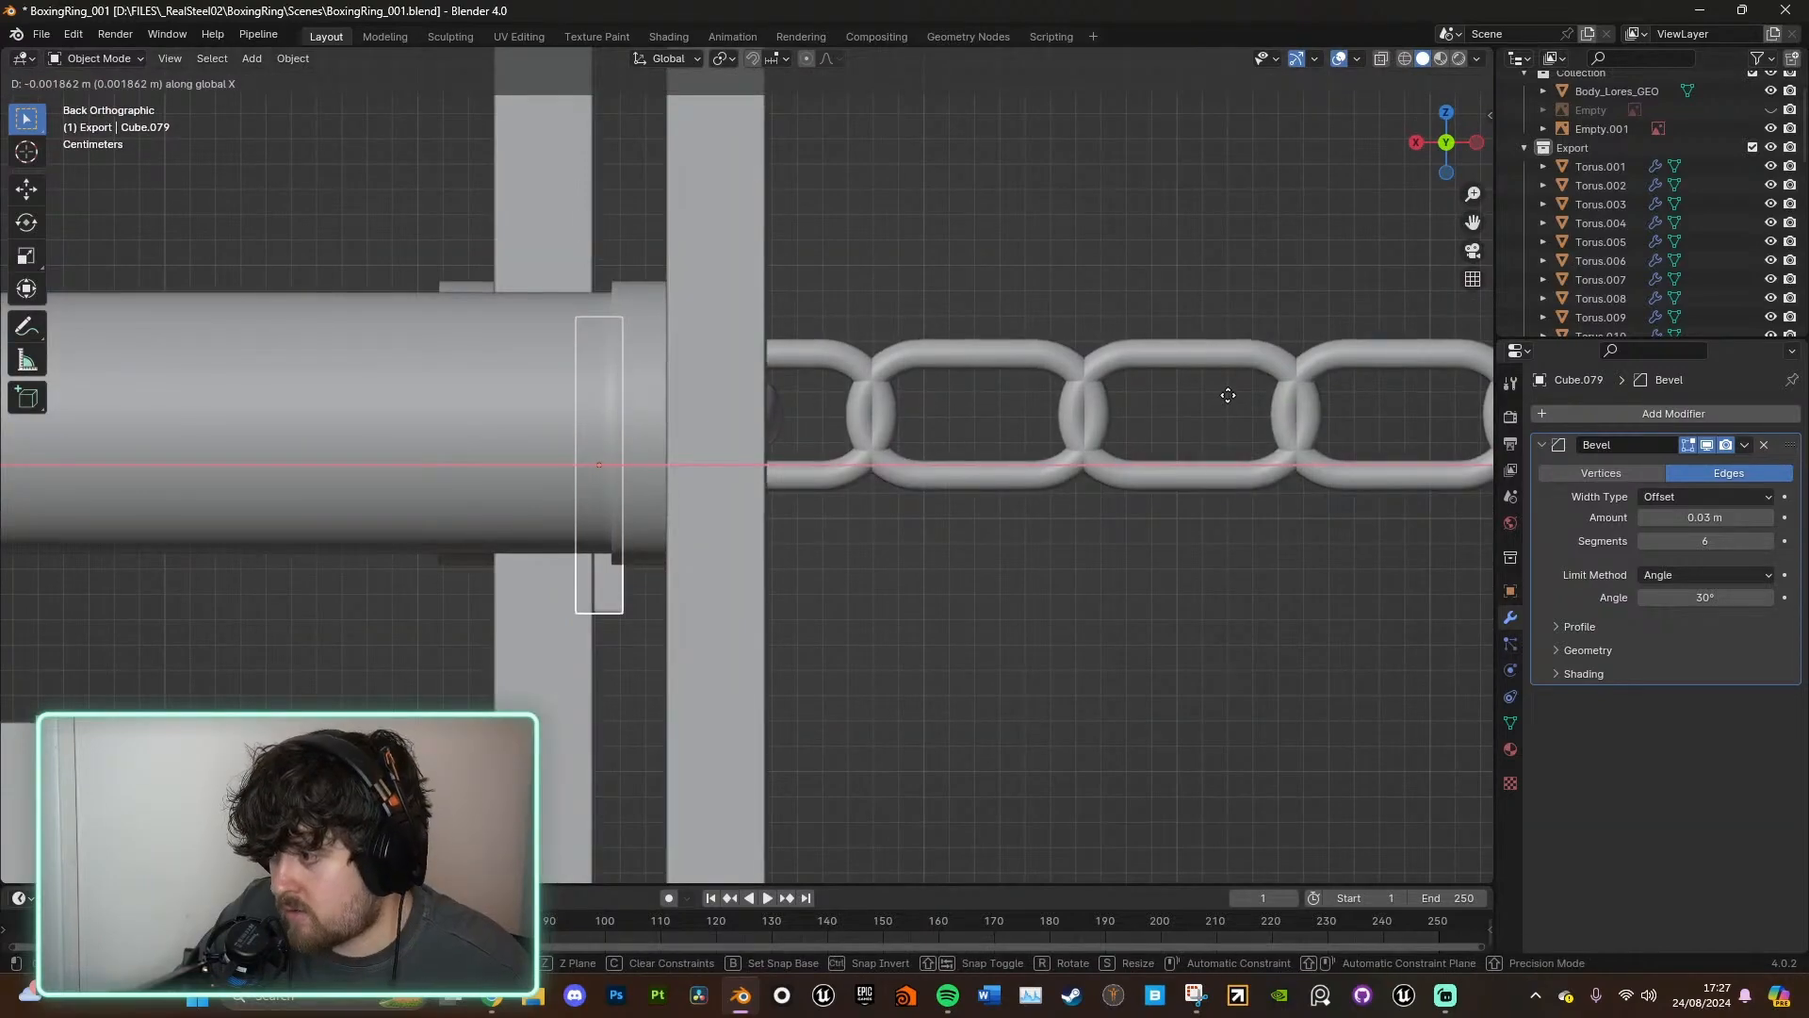
{"action": "left_click", "coordinate": [1227, 391]}
- Join the plate and the U-shaped hook at the end of the upper chain into one mount object
{"action": "middle_click_drag", "start_coordinate": [1229, 384], "coordinate": [983, 611]}
{"action": "scroll", "coordinate": [1041, 488], "scroll_direction": "down", "scroll_amount": 5}
{"action": "middle_click_drag", "start_coordinate": [986, 571], "coordinate": [633, 458]}
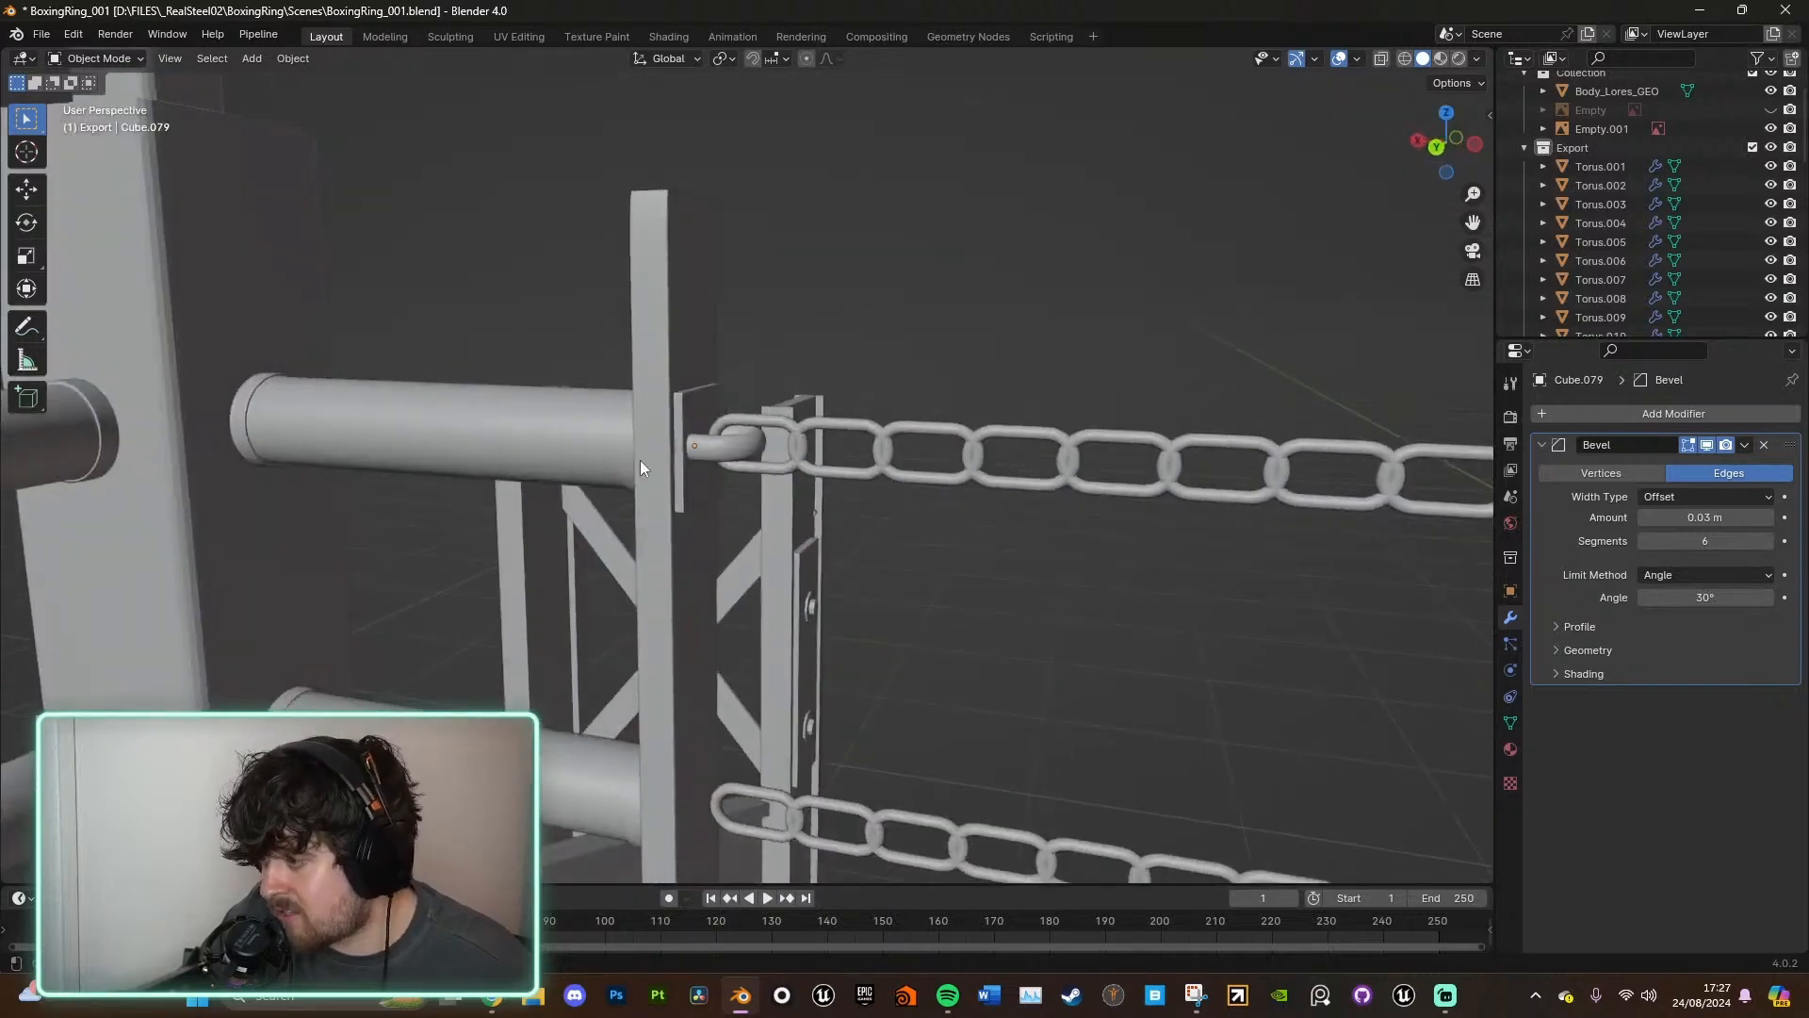
{"action": "left_click", "coordinate": [707, 444]}
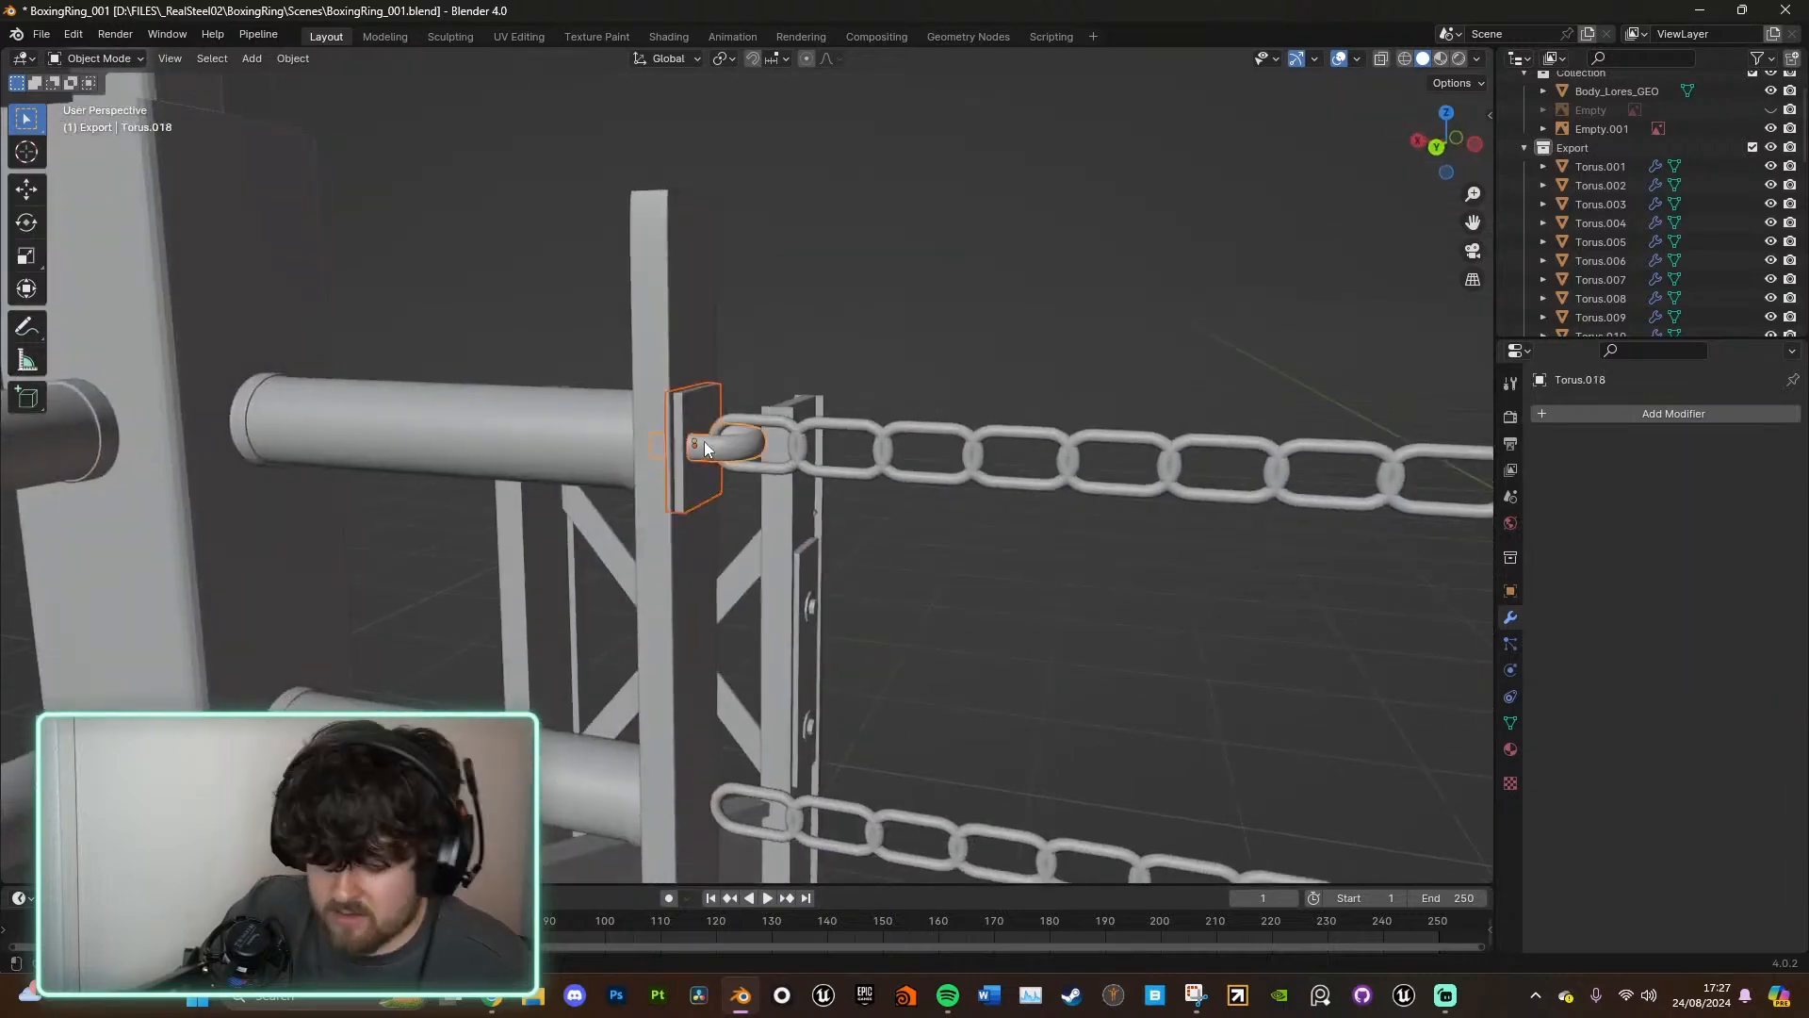
{"action": "key", "text": "ctrl+j"}
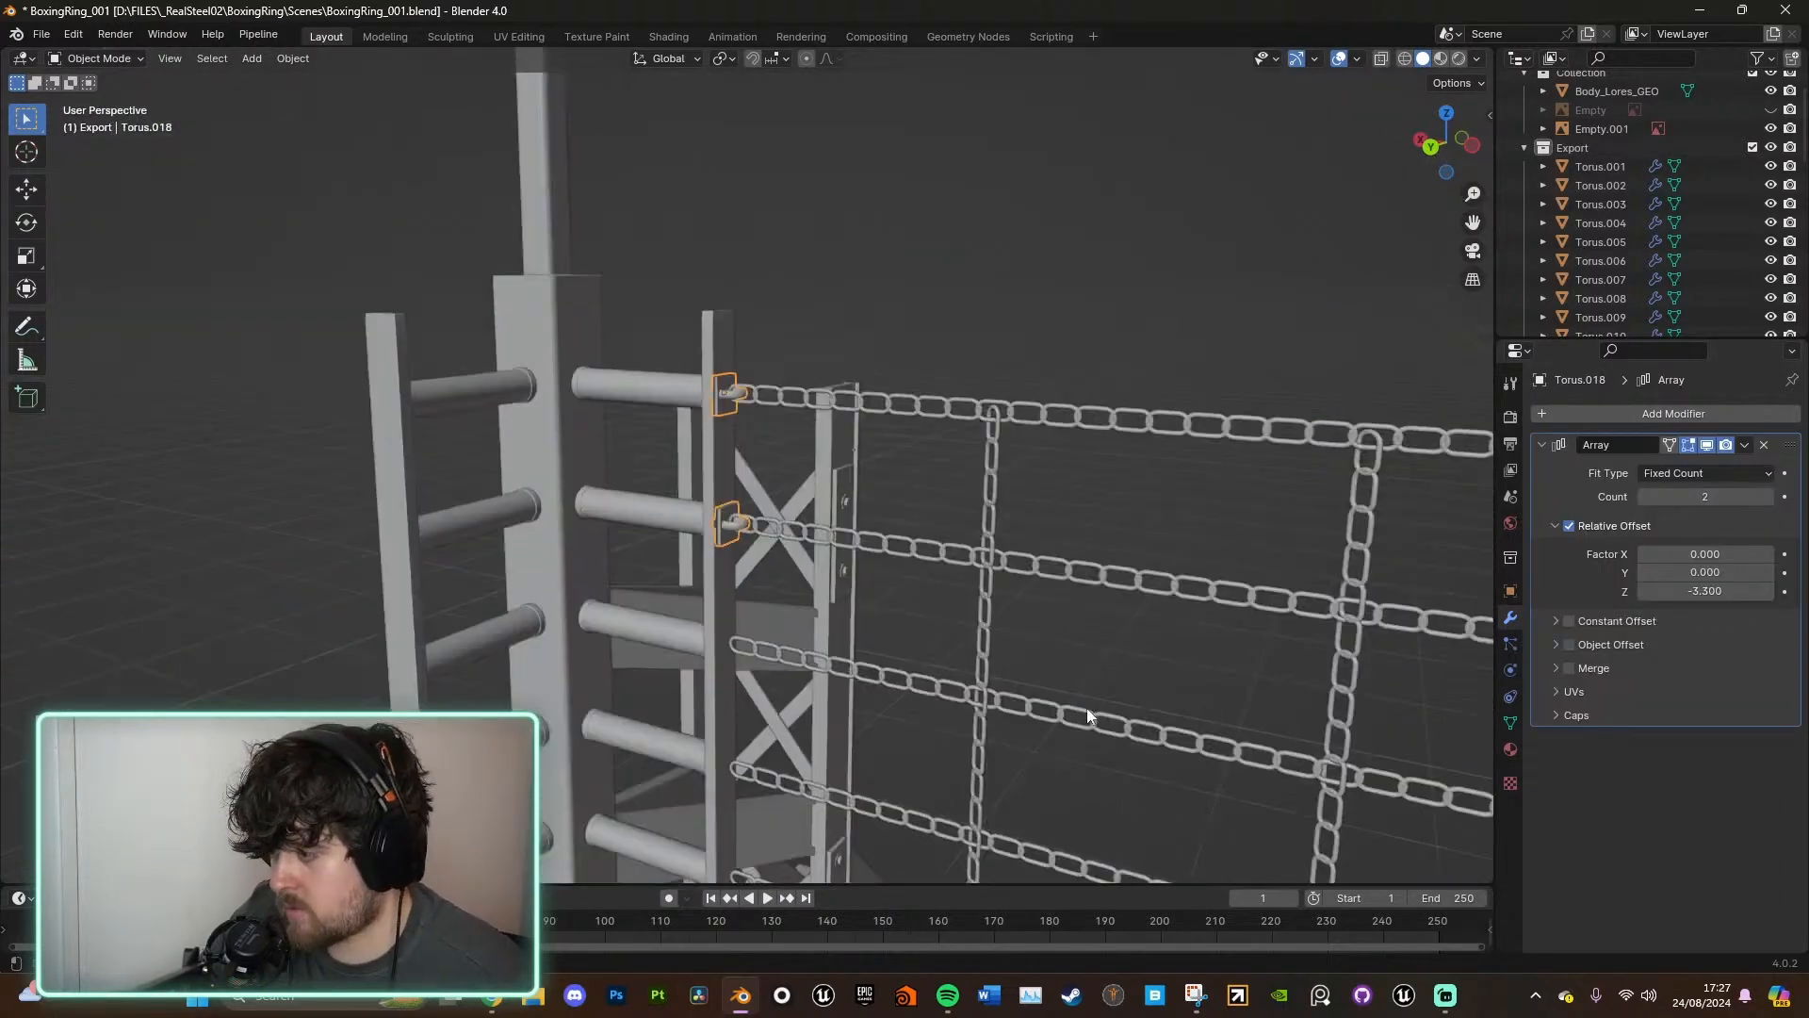
- Array the joined mount down the ladder post with a count of 5 and a relative Z offset of -3.350
{"action": "middle_click_drag", "start_coordinate": [1087, 709], "coordinate": [1110, 478], "text": "shift"}
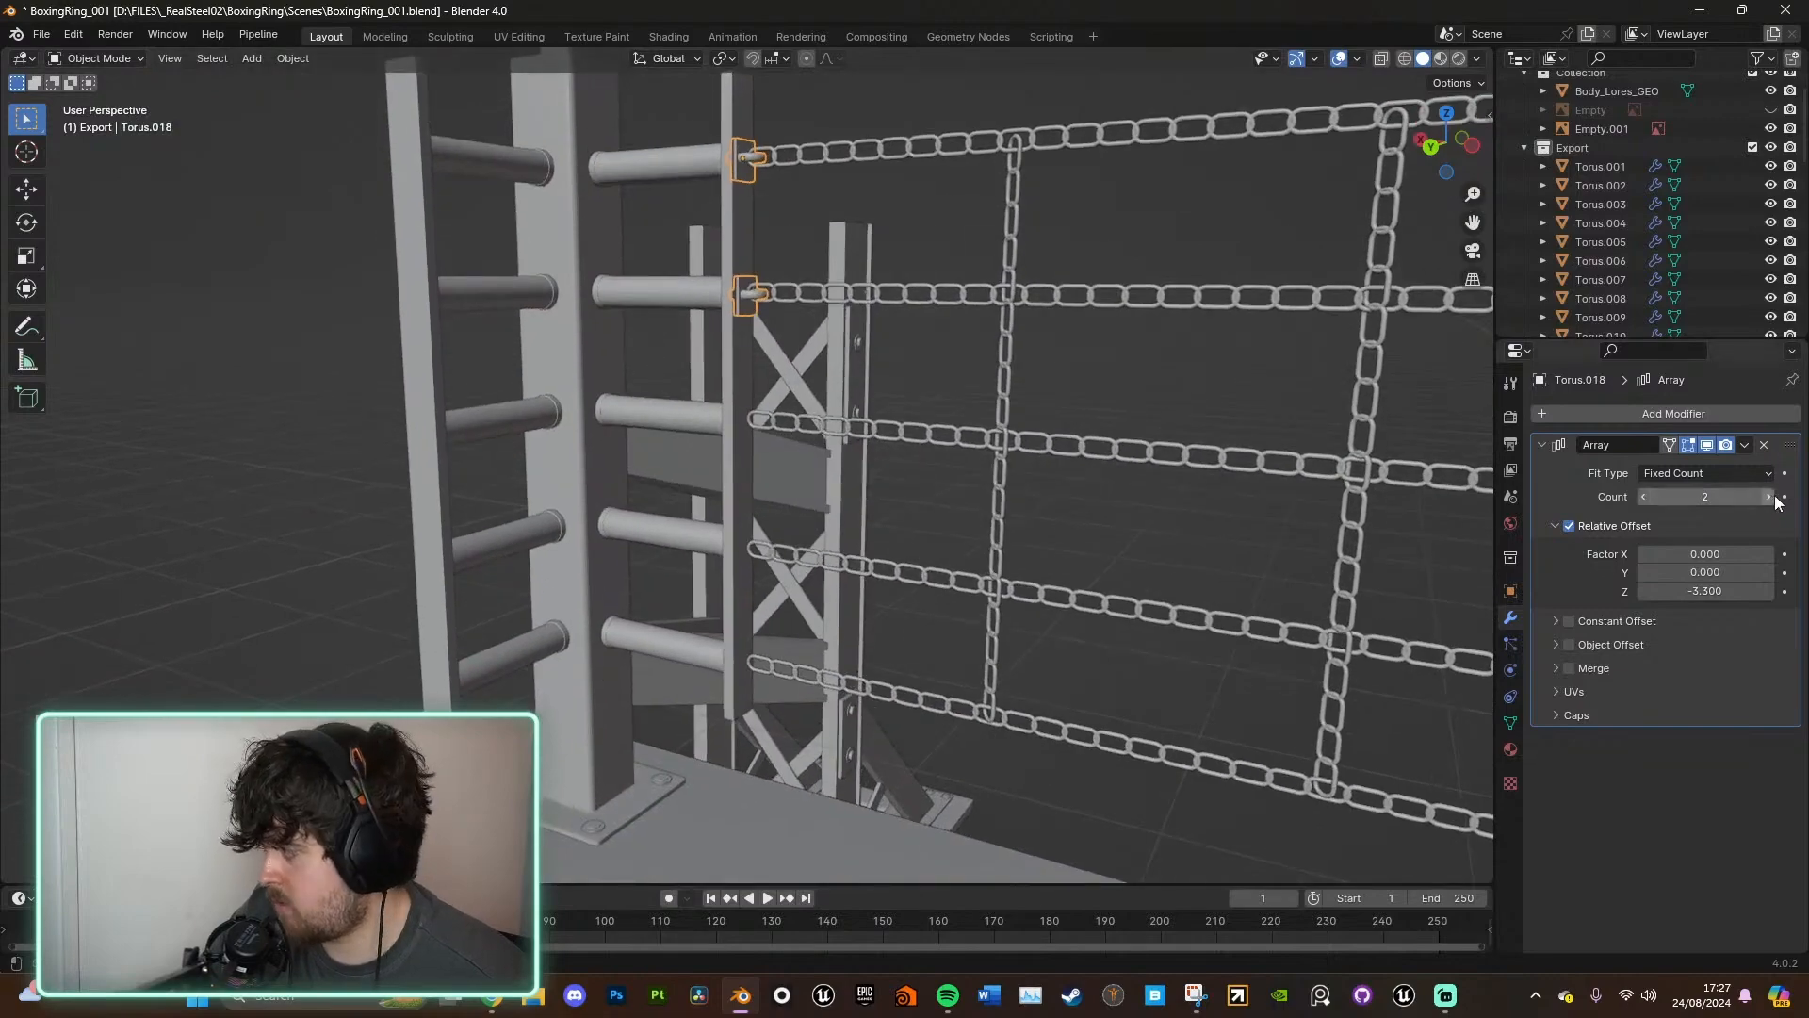
{"action": "middle_click_drag", "start_coordinate": [1084, 566], "coordinate": [976, 500]}
{"action": "scroll", "coordinate": [876, 469], "scroll_direction": "down", "scroll_amount": 3}
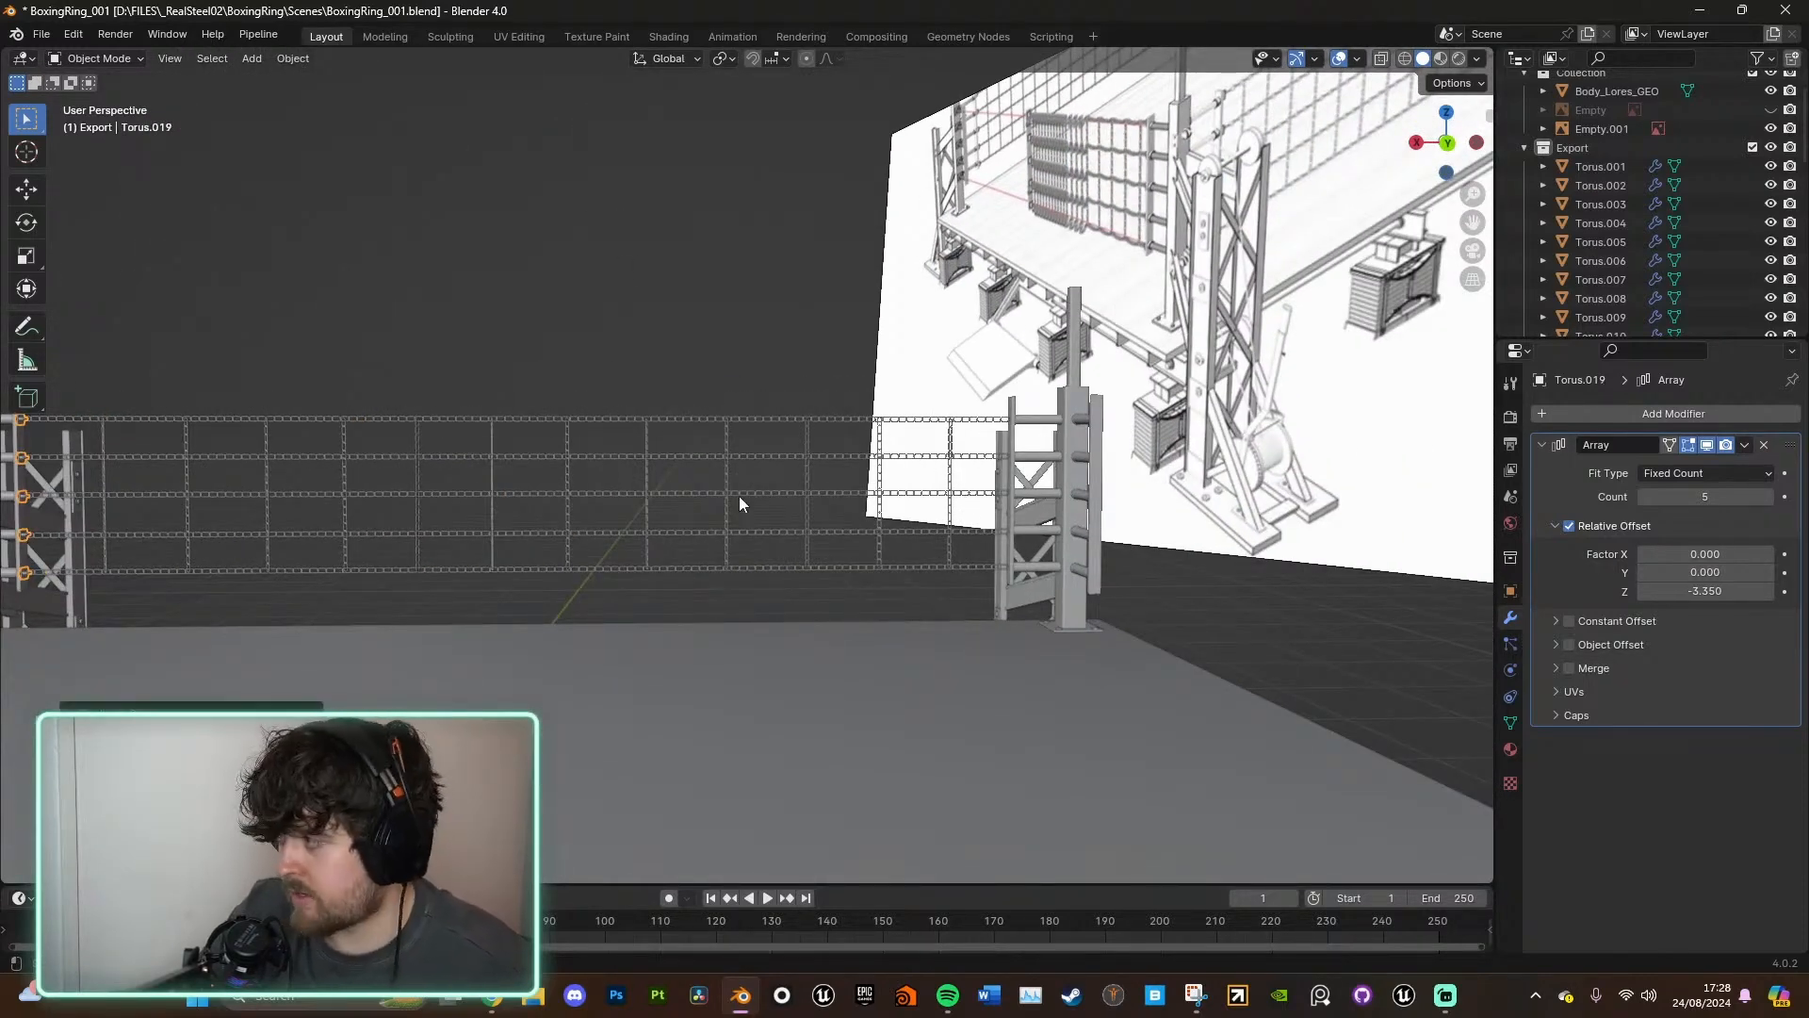
- Move the duplicated column of hook mounts along X to the ladder post at the chains' opposite end
{"action": "key", "text": "g"}
{"action": "key", "text": "x"}
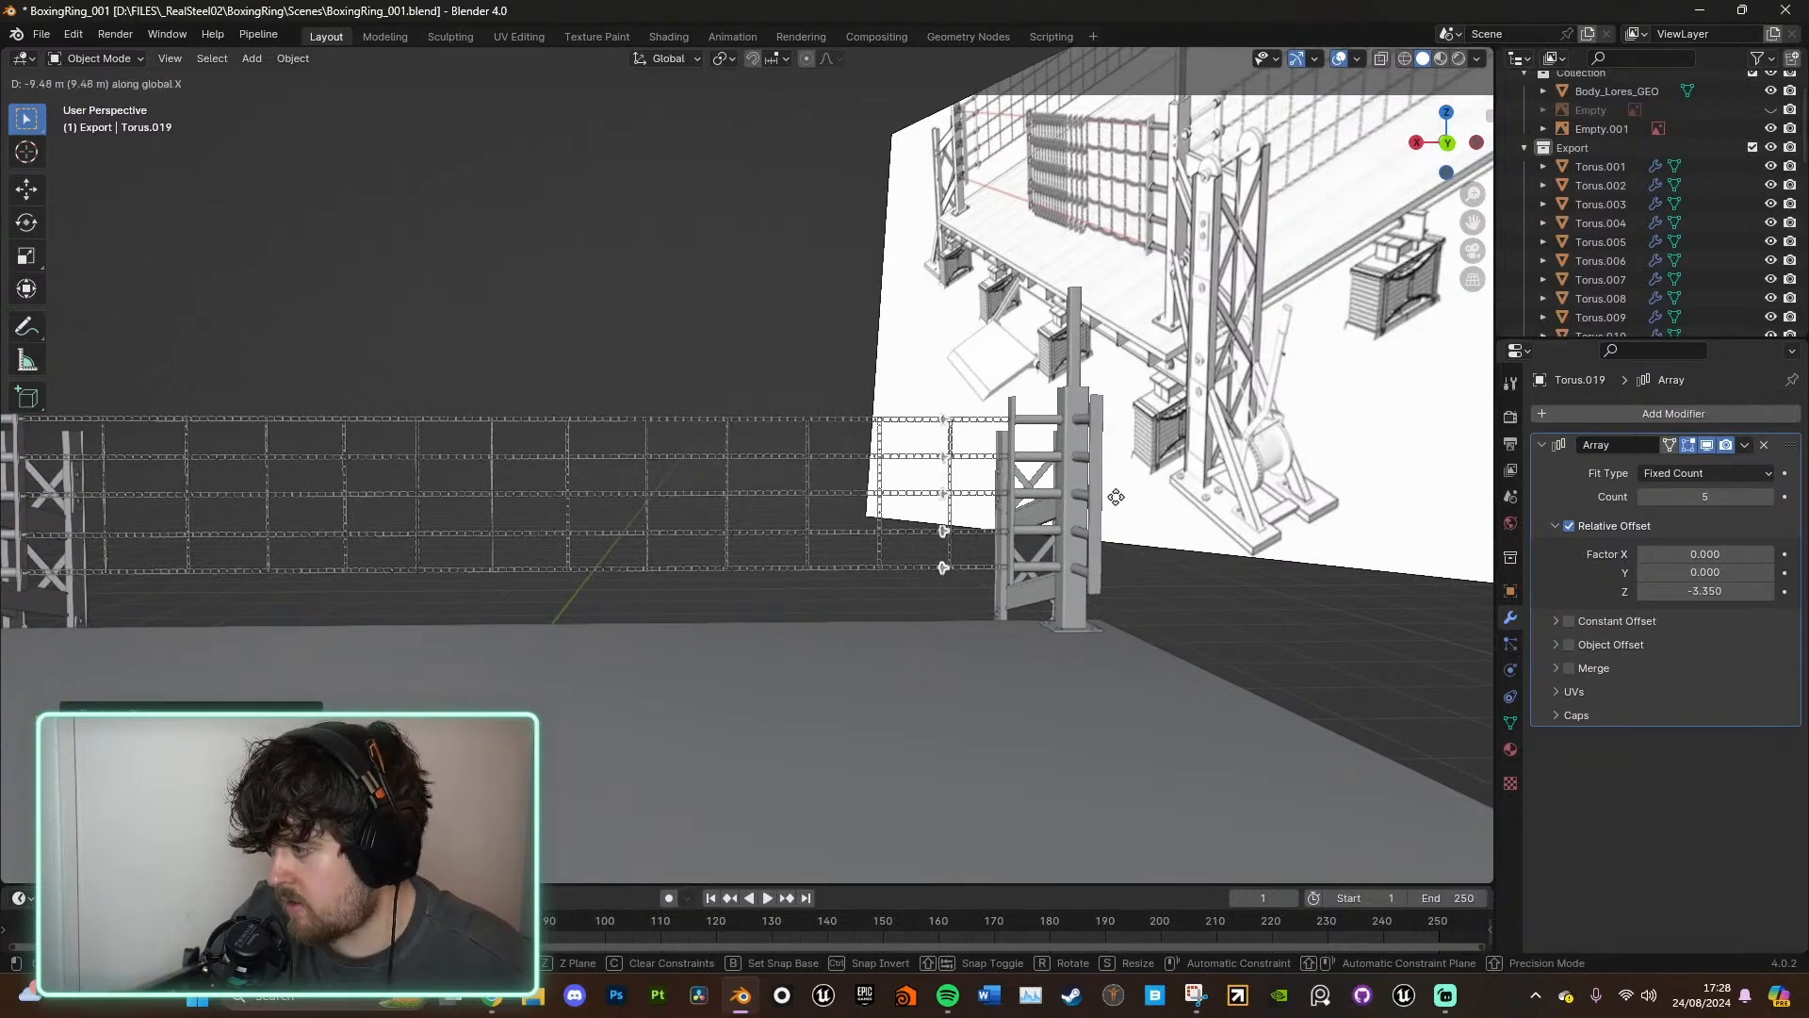
{"action": "left_click", "coordinate": [1079, 497]}
{"action": "scroll", "coordinate": [1036, 497], "scroll_direction": "up", "scroll_amount": 8}
{"action": "middle_click_drag", "start_coordinate": [930, 495], "coordinate": [850, 464]}
- Duplicate all chains and hook mounts of the finished side and rotate the copy about Z around the ring's centre onto the adjacent side
{"action": "left_click", "coordinate": [680, 365]}
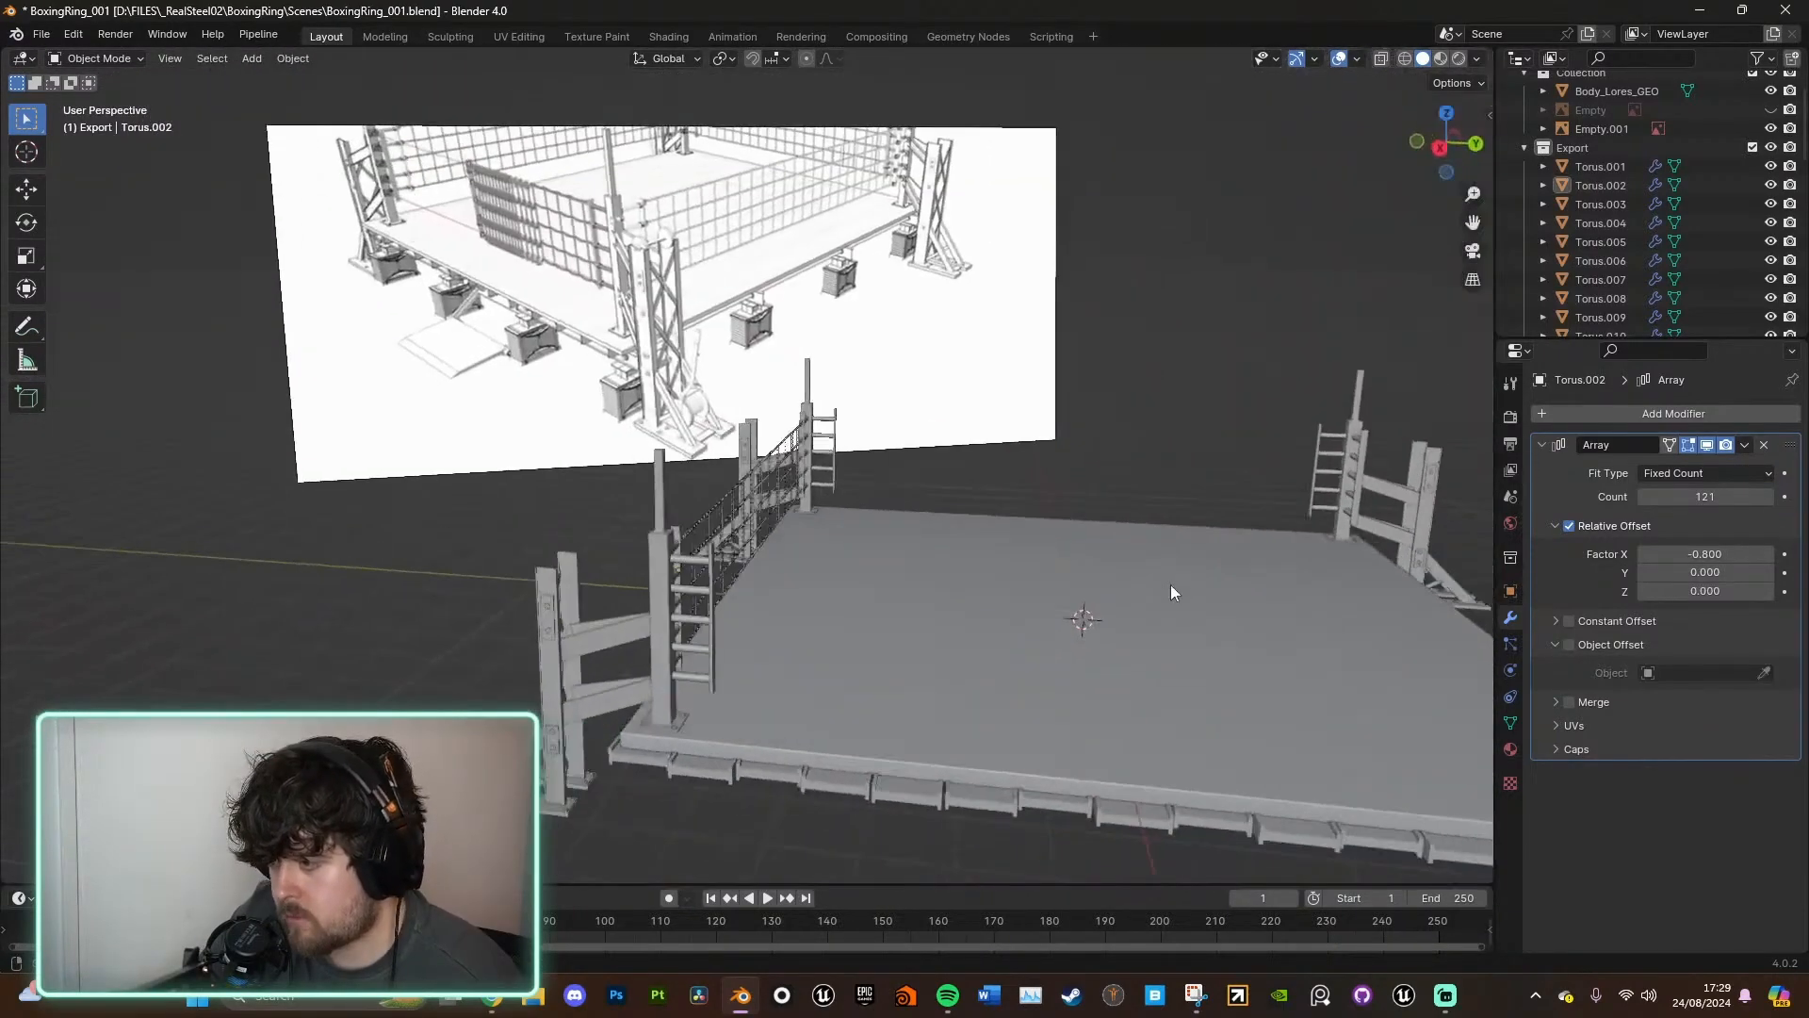
{"action": "middle_click_drag", "start_coordinate": [1170, 586], "coordinate": [1009, 575]}
{"action": "scroll", "coordinate": [1006, 514], "scroll_direction": "up", "scroll_amount": 8}
{"action": "left_click", "coordinate": [1269, 362]}
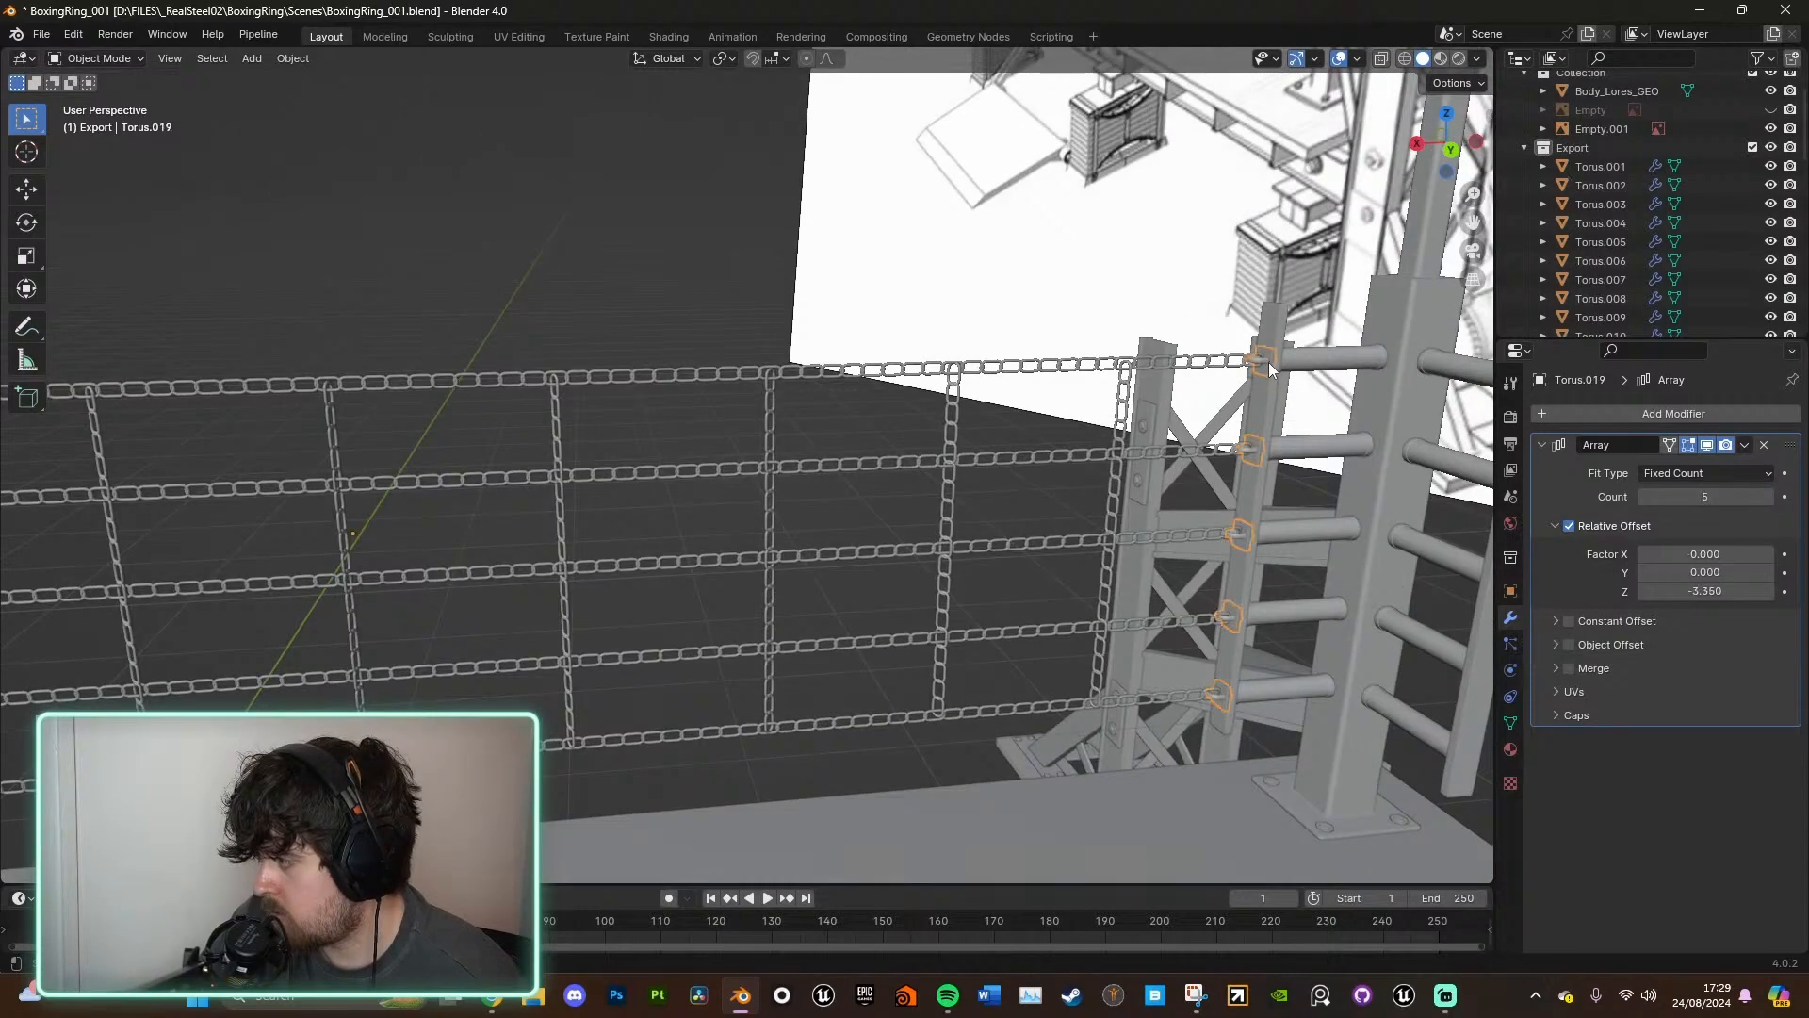
{"action": "left_click", "coordinate": [1210, 364], "text": "shift"}
{"action": "left_click", "coordinate": [1122, 424], "text": "shift"}
{"action": "left_click", "coordinate": [951, 428], "text": "shift"}
{"action": "left_click", "coordinate": [980, 459], "text": "shift"}
{"action": "left_click", "coordinate": [988, 545], "text": "shift"}
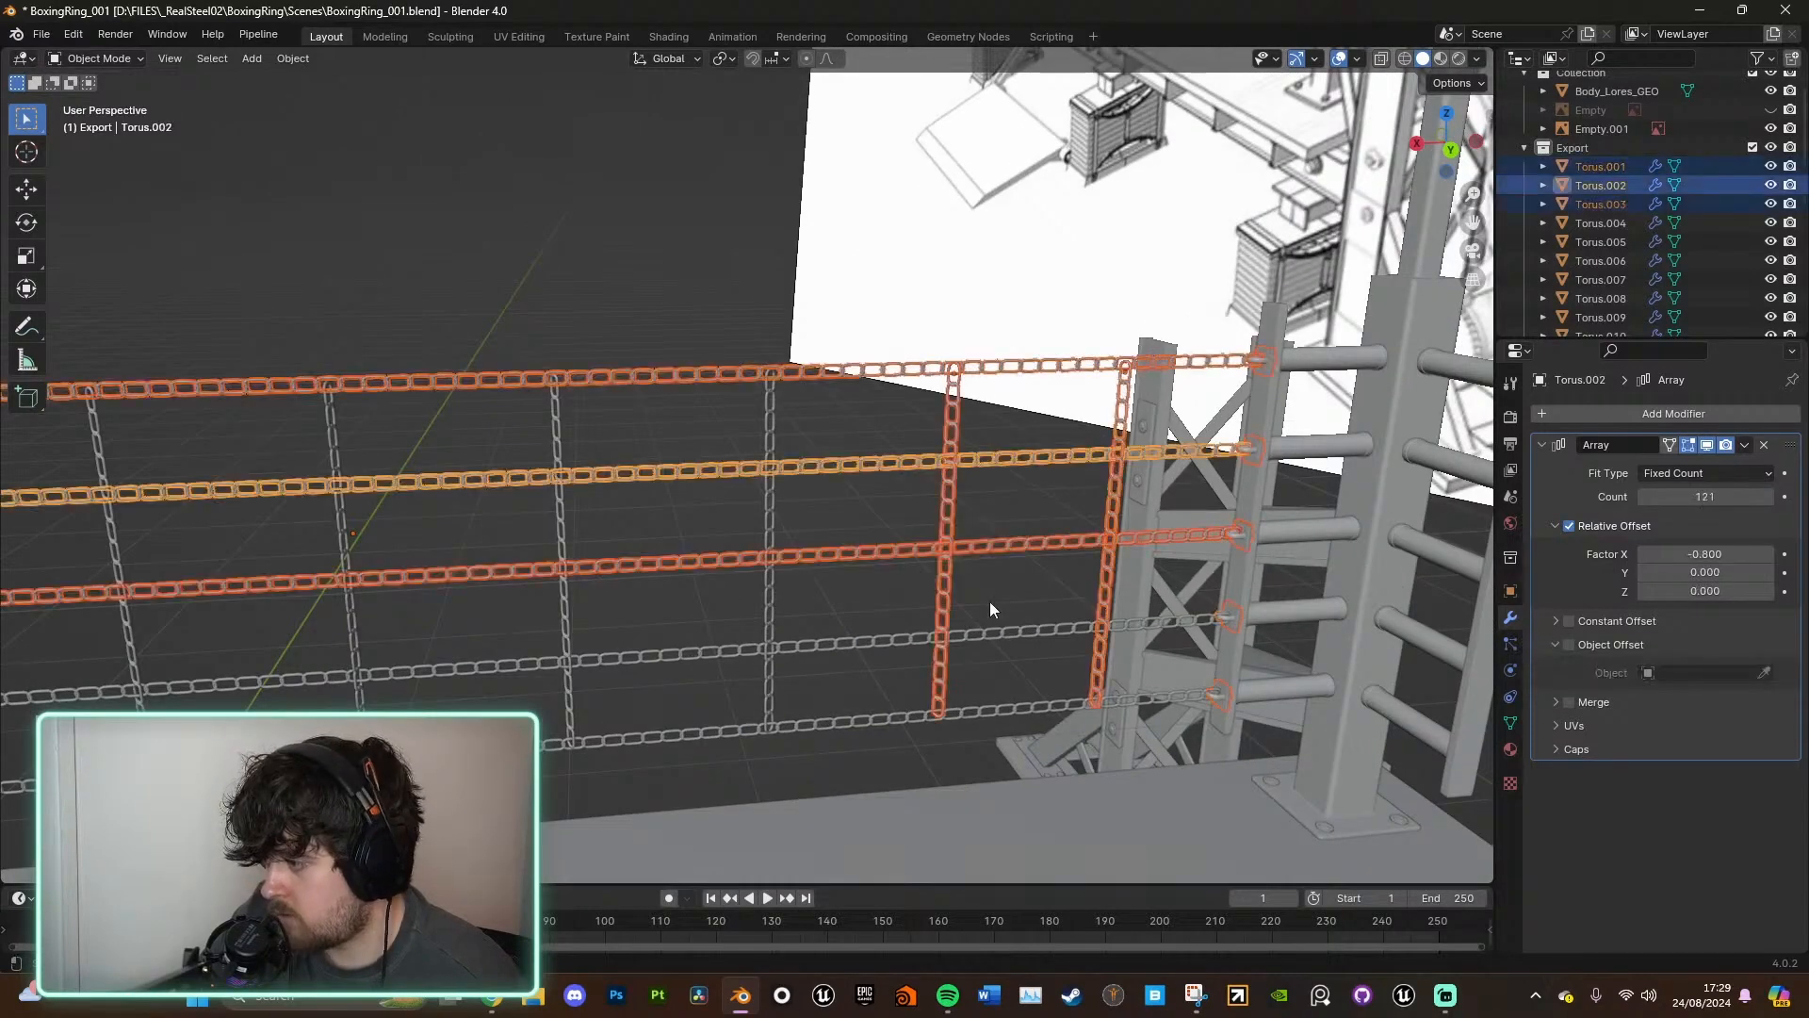
{"action": "left_click_drag", "start_coordinate": [503, 518], "coordinate": [858, 729], "text": "shift"}
{"action": "key", "text": "KP_7"}
{"action": "key", "text": "g"}
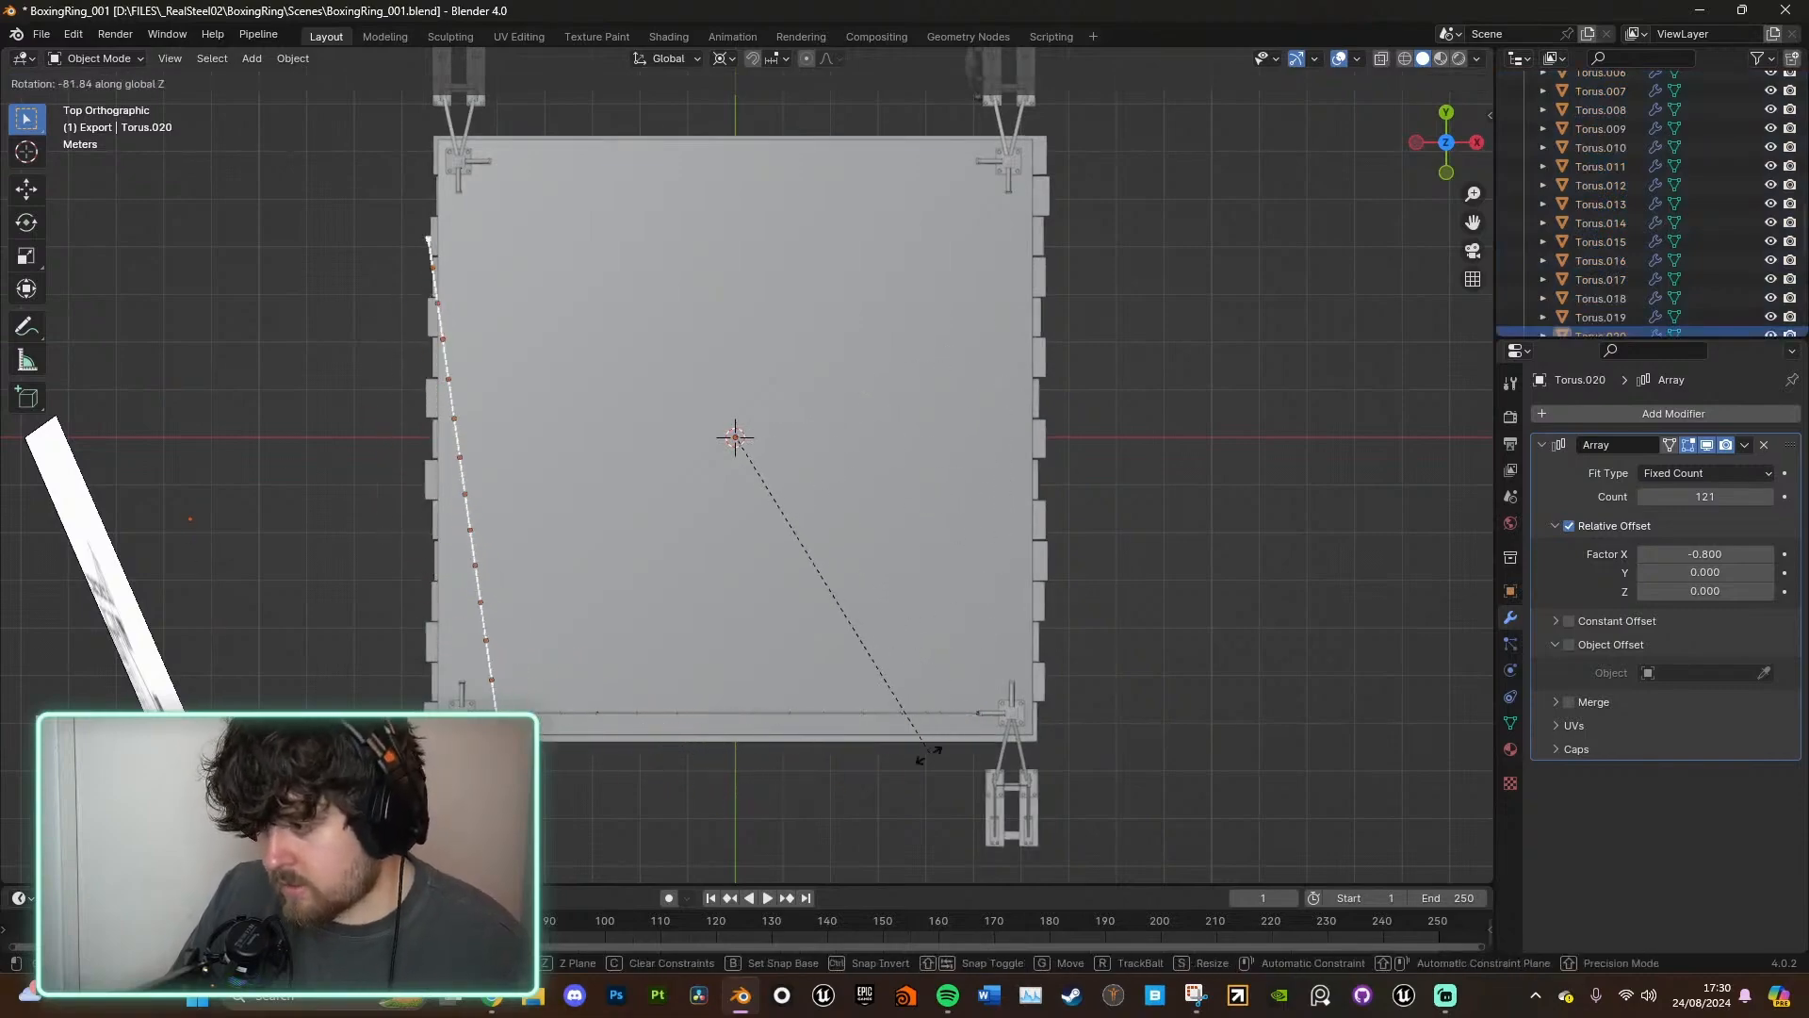
{"action": "left_click", "coordinate": [888, 795]}
- Duplicate the selected side netting and rotate the copy 90° around the ring's centre onto another open side
{"action": "key", "text": "KP_3"}
{"action": "middle_click_drag", "start_coordinate": [867, 452], "coordinate": [865, 490]}
{"action": "scroll", "coordinate": [873, 430], "scroll_direction": "up", "scroll_amount": 6}
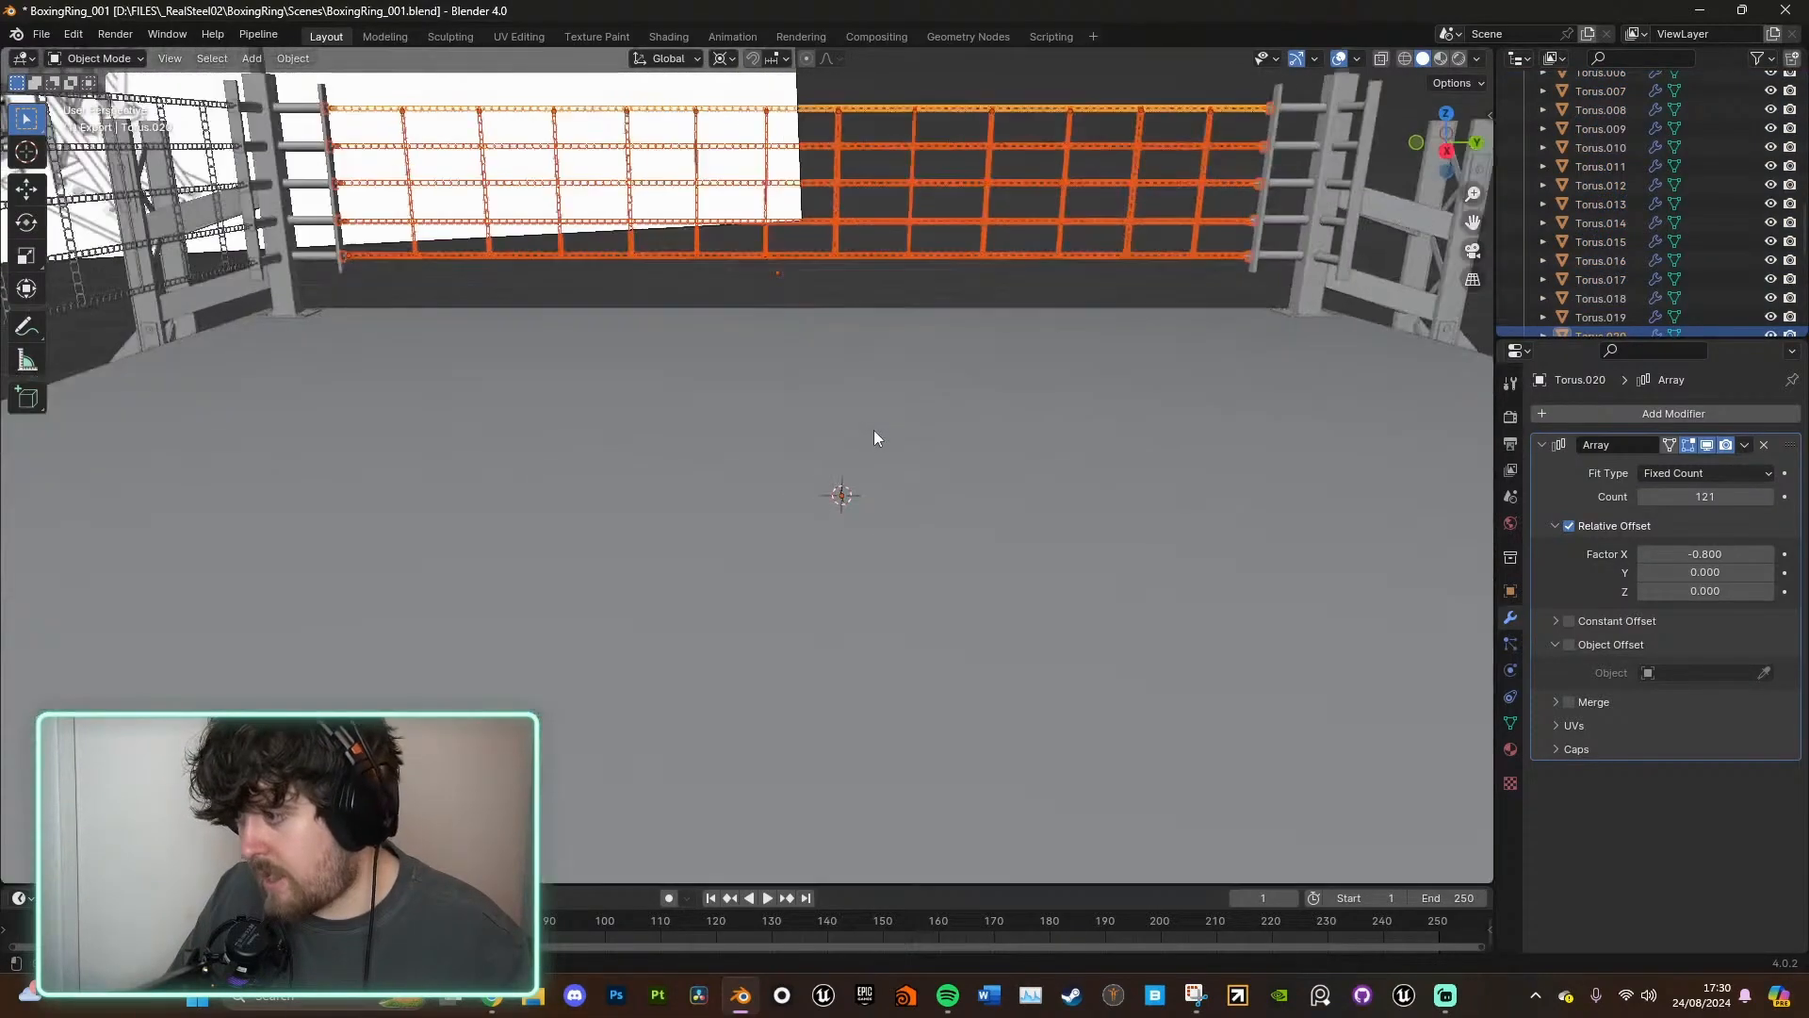
{"action": "key", "text": "KP_Decimal"}
{"action": "scroll", "coordinate": [1066, 517], "scroll_direction": "up", "scroll_amount": 5}
{"action": "middle_click_drag", "start_coordinate": [1066, 520], "coordinate": [868, 509]}
{"action": "key", "text": "KP_7"}
{"action": "scroll", "coordinate": [1080, 336], "scroll_direction": "down", "scroll_amount": 5}
{"action": "key", "text": "shift+d"}
{"action": "type", "text": "r90"}
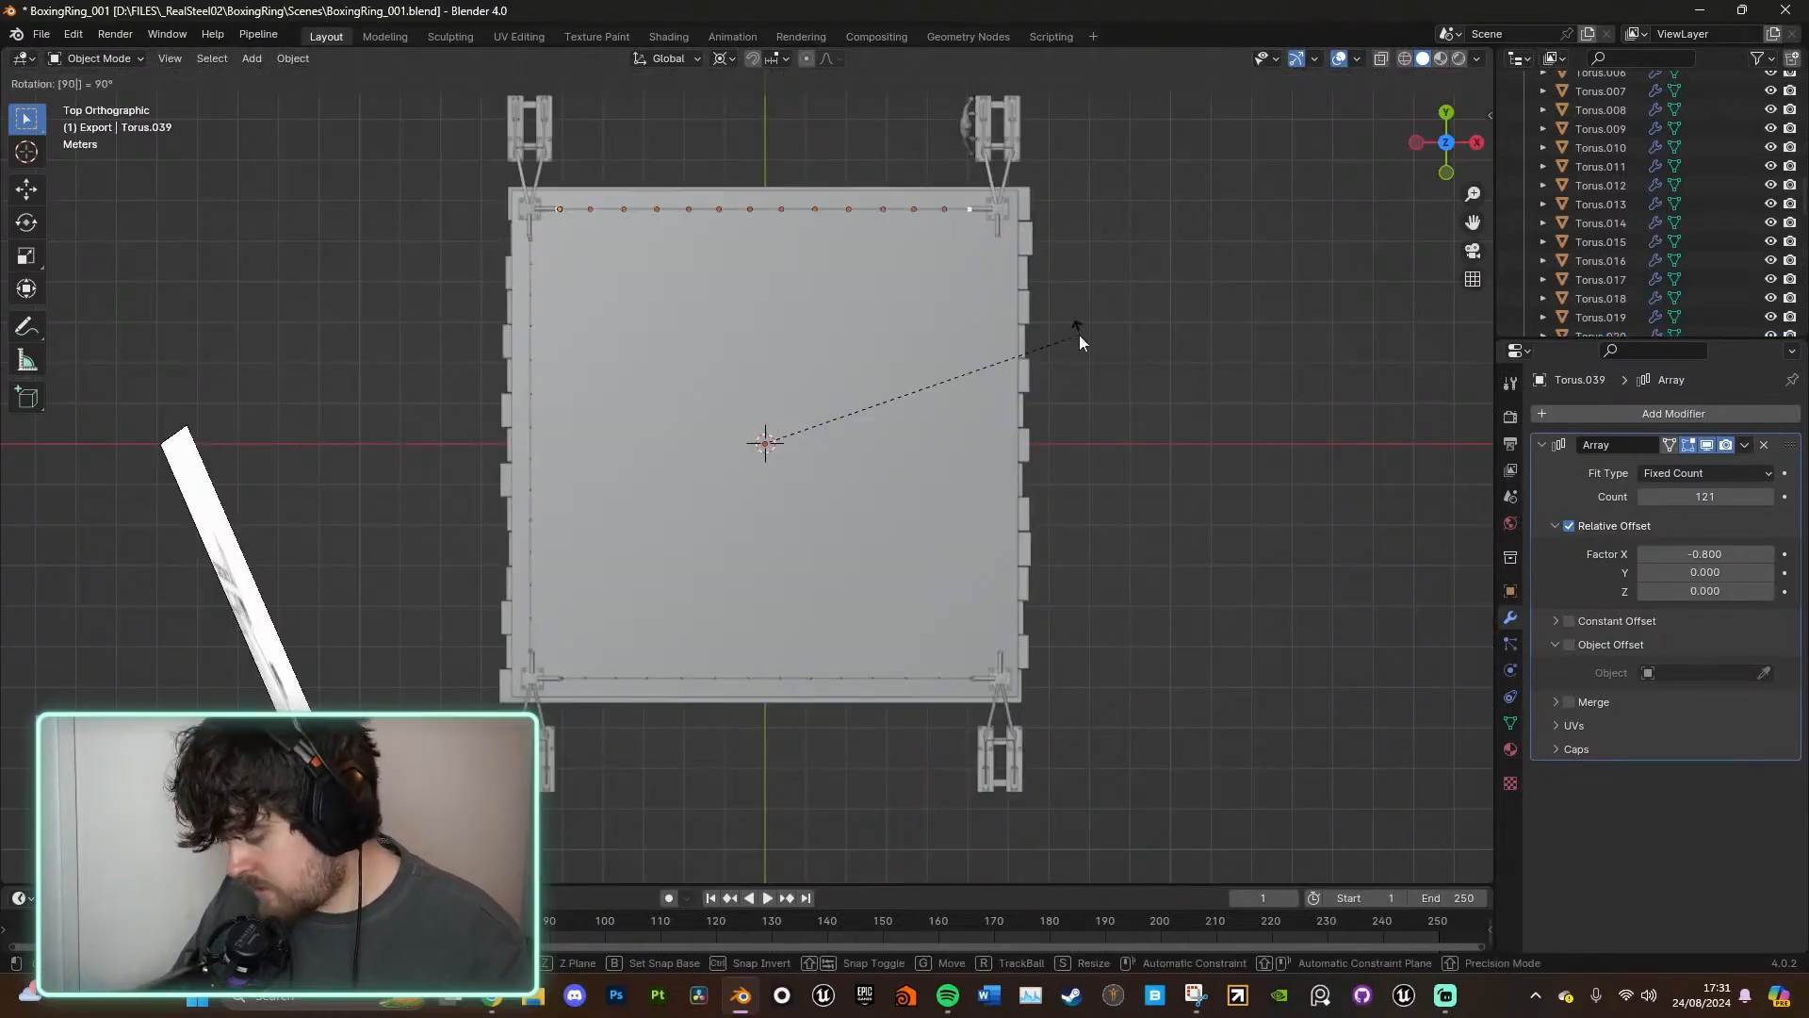
{"action": "key", "text": "Return"}
- Duplicate the chain netting once more in place for the ring's remaining open side
{"action": "key", "text": "shift+d"}
{"action": "right_click", "coordinate": [1079, 334]}
{"action": "middle_click_drag", "start_coordinate": [1079, 335], "coordinate": [1071, 258]}
- Clear the robot figure's location and stand it on the ring floor beside the human scale figure
{"action": "left_click", "coordinate": [958, 585]}
{"action": "key", "text": "alt+g"}
{"action": "scroll", "coordinate": [971, 527], "scroll_direction": "up", "scroll_amount": 6}
{"action": "middle_click_drag", "start_coordinate": [970, 528], "coordinate": [1078, 479]}
{"action": "scroll", "coordinate": [993, 528], "scroll_direction": "down", "scroll_amount": 7}
{"action": "scroll", "coordinate": [1081, 471], "scroll_direction": "up", "scroll_amount": 2}
{"action": "left_click", "coordinate": [1122, 229]}
- Examine the enclosed ring from several angles, comparing its proportions with the robot, the human figure and the reference sketch
{"action": "middle_click_drag", "start_coordinate": [1129, 358], "coordinate": [1161, 377]}
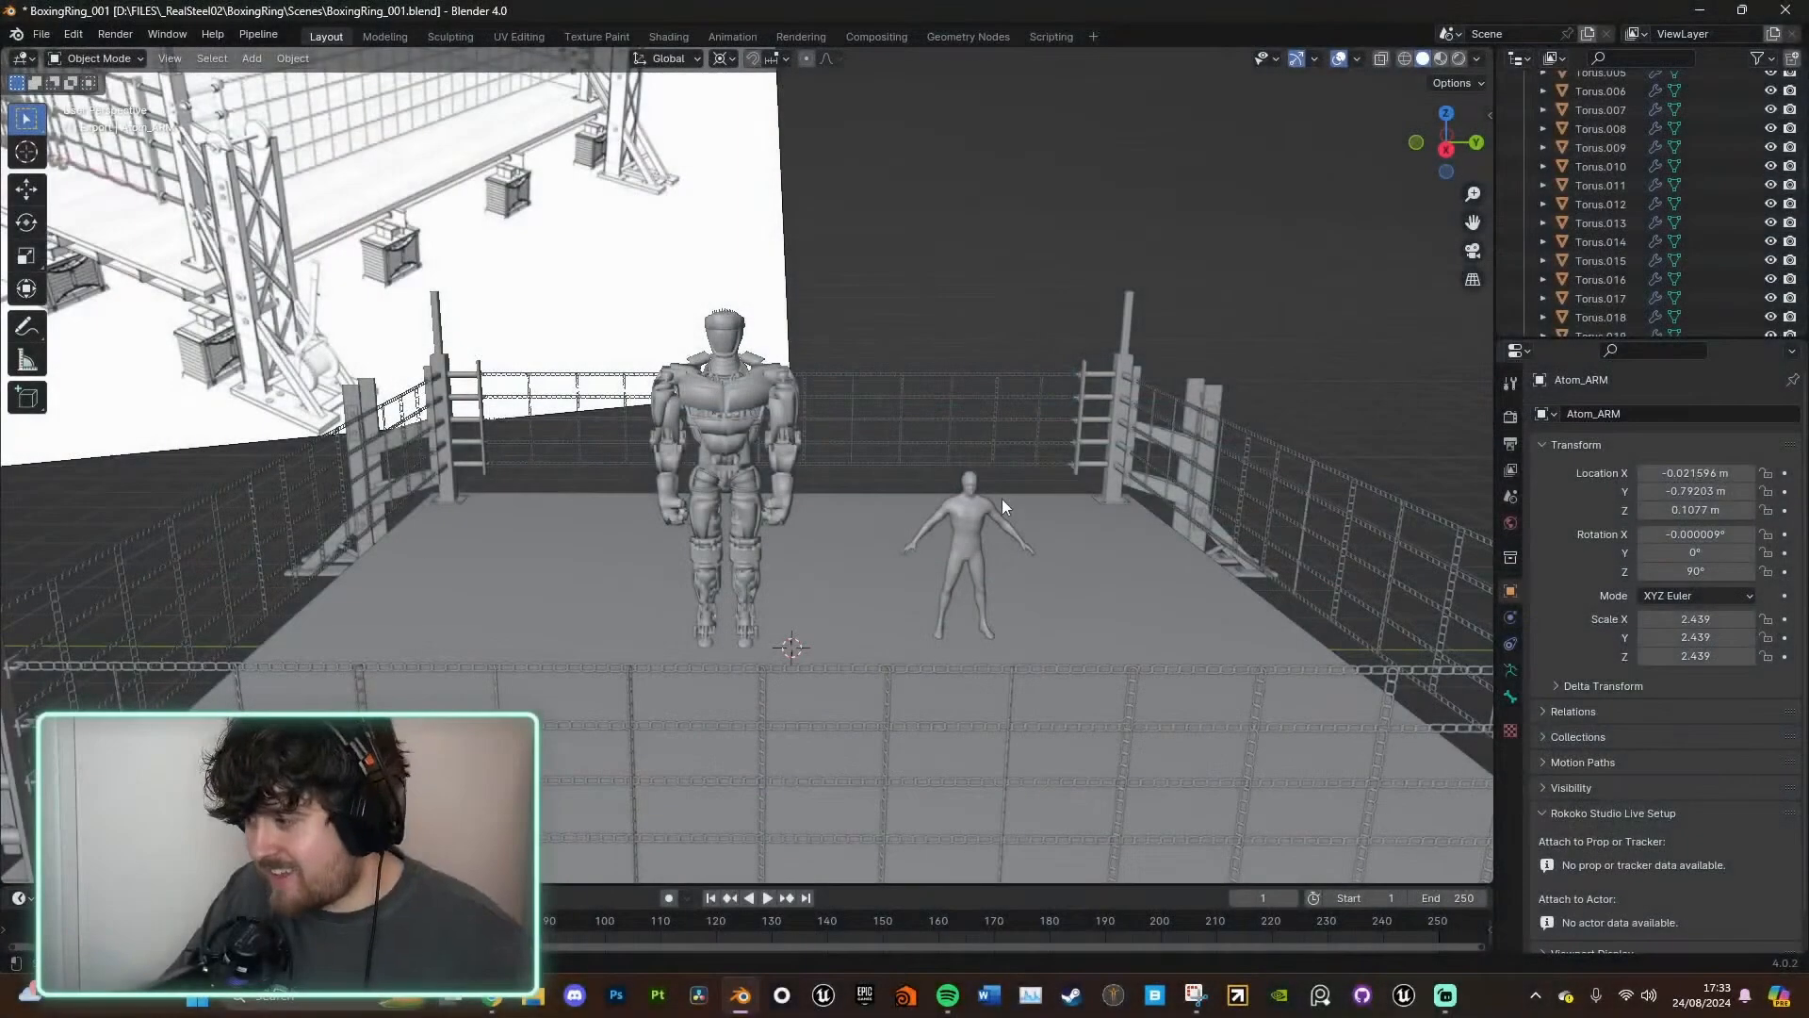
{"action": "scroll", "coordinate": [974, 473], "scroll_direction": "up", "scroll_amount": 4}
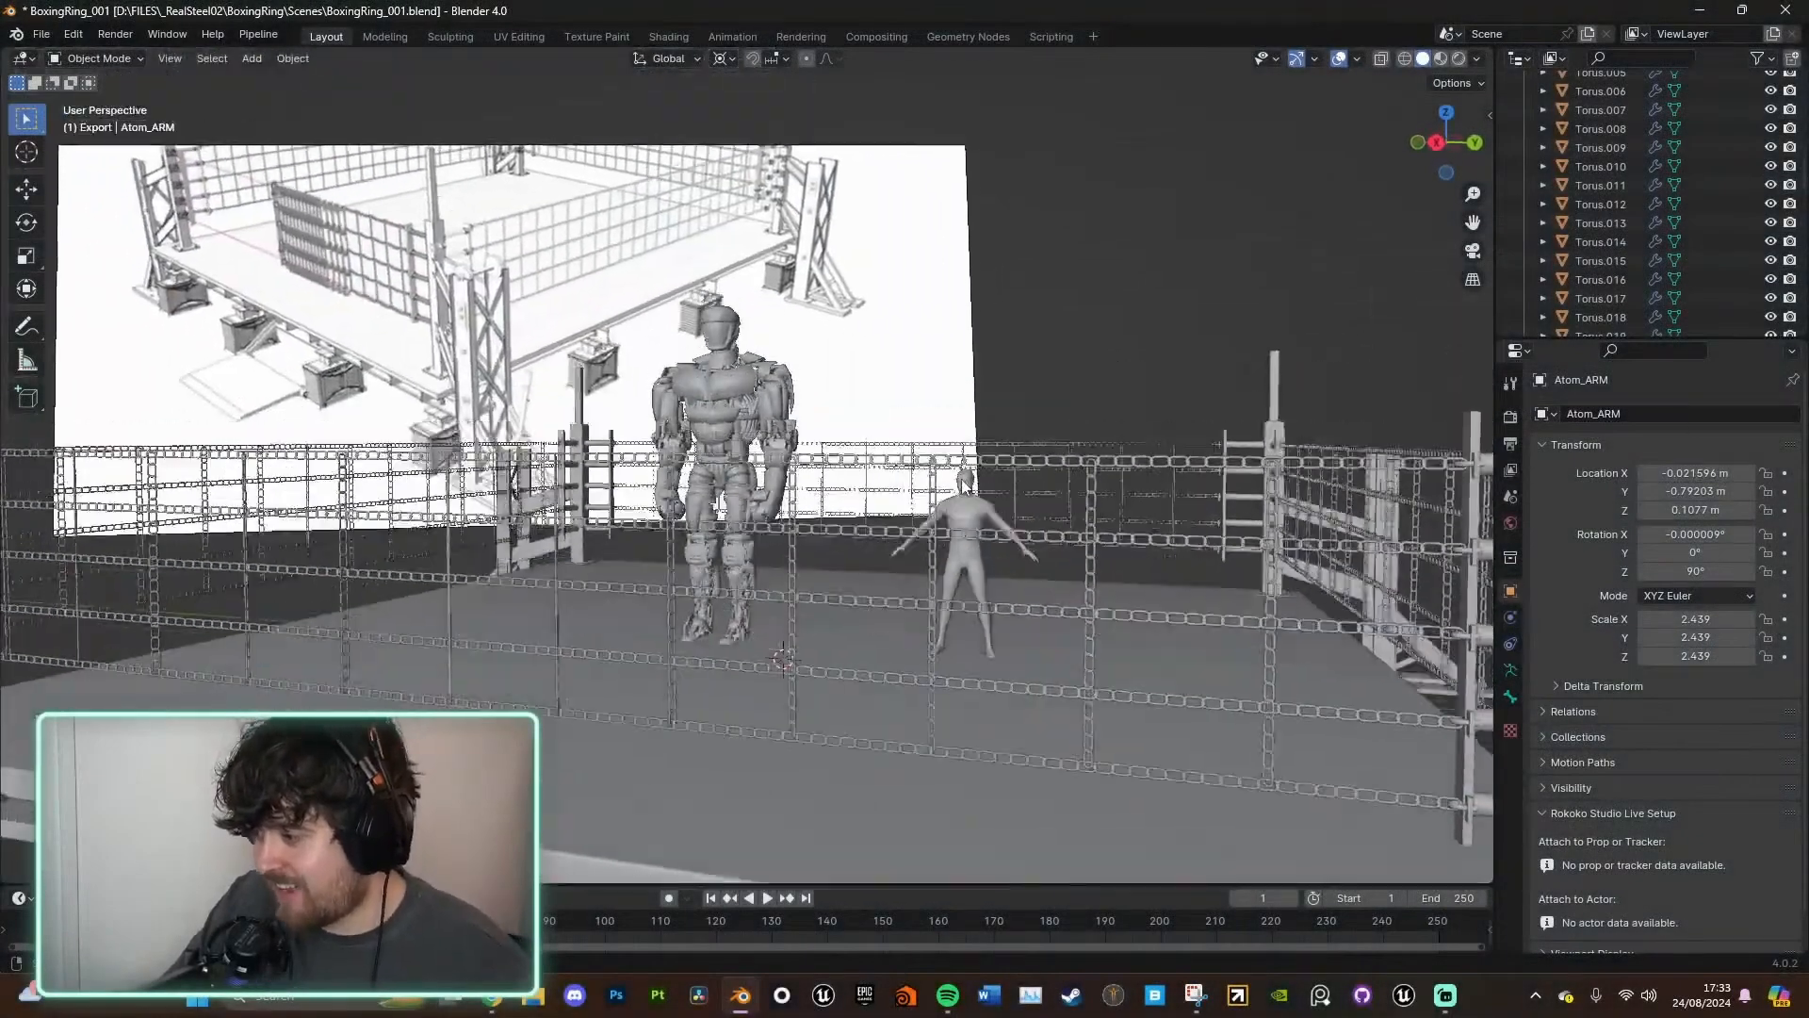
{"action": "scroll", "coordinate": [961, 477], "scroll_direction": "down", "scroll_amount": 5}
{"action": "middle_click_drag", "start_coordinate": [827, 533], "coordinate": [1037, 531]}
{"action": "scroll", "coordinate": [877, 678], "scroll_direction": "up", "scroll_amount": 5}
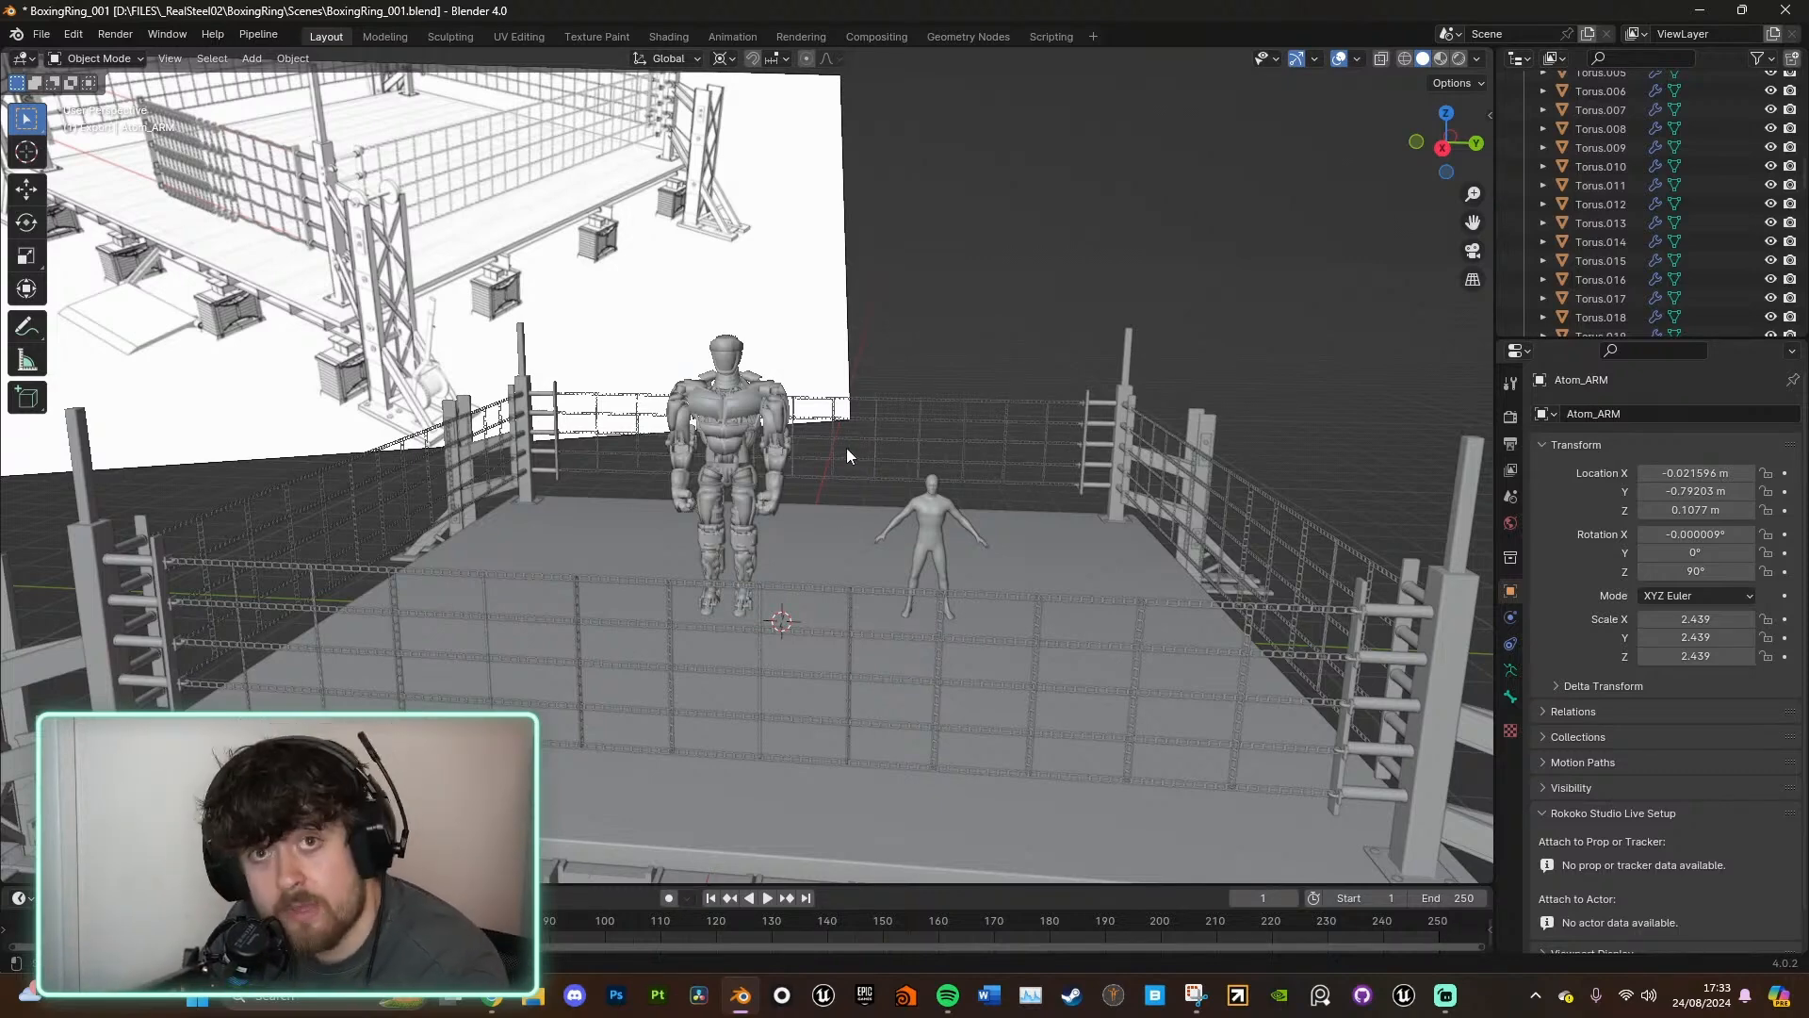
{"action": "left_click", "coordinate": [732, 407]}
{"action": "middle_click_drag", "start_coordinate": [731, 407], "coordinate": [1010, 471]}
{"action": "scroll", "coordinate": [863, 416], "scroll_direction": "down", "scroll_amount": 3}
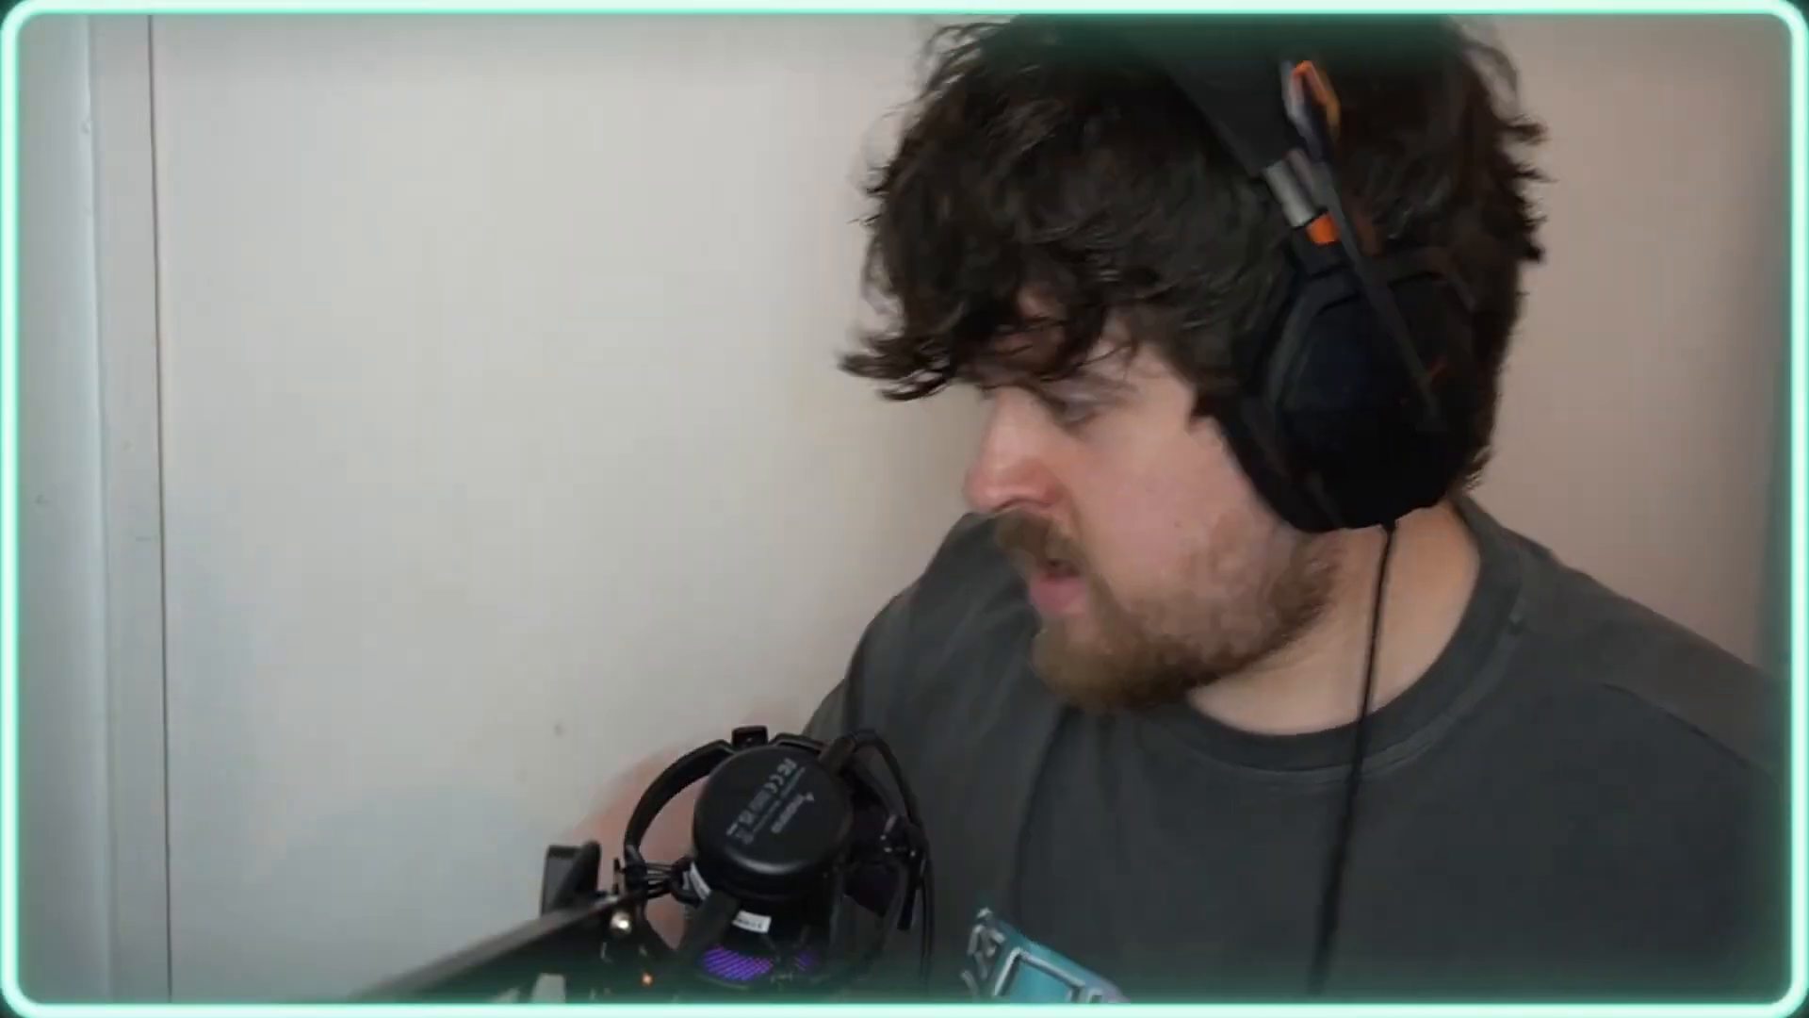